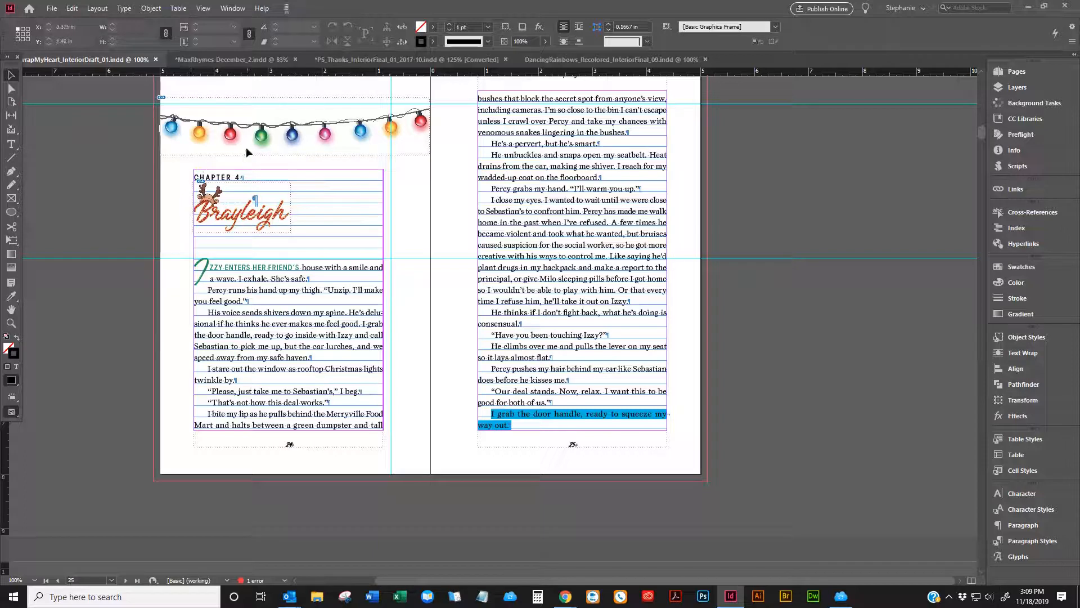
- Check which paragraph style the opening paragraph of Chapter 4 uses
left_click(1043, 72)
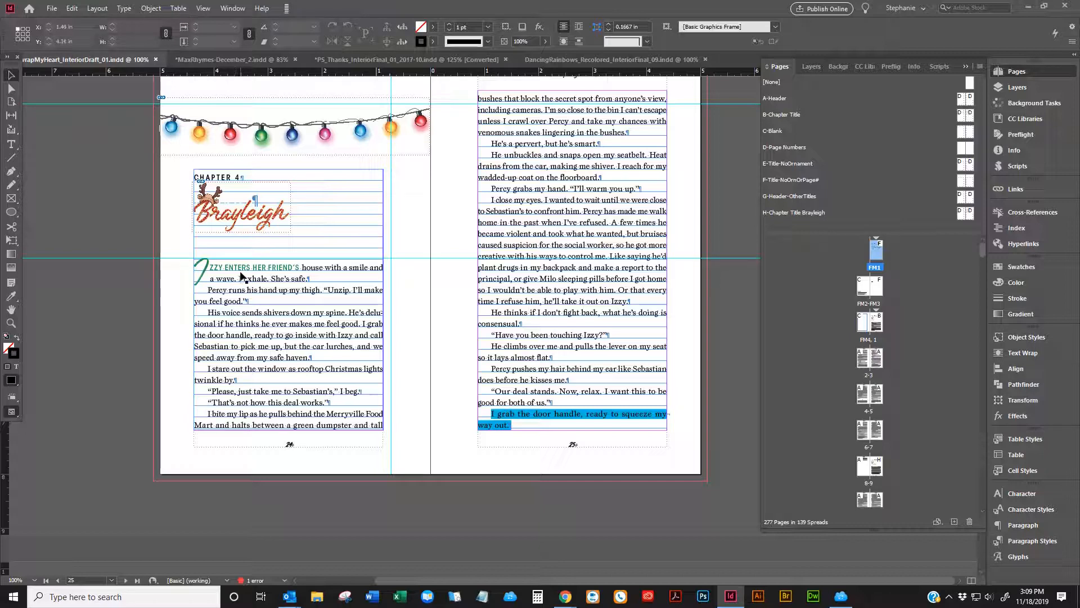
double_click(217, 272)
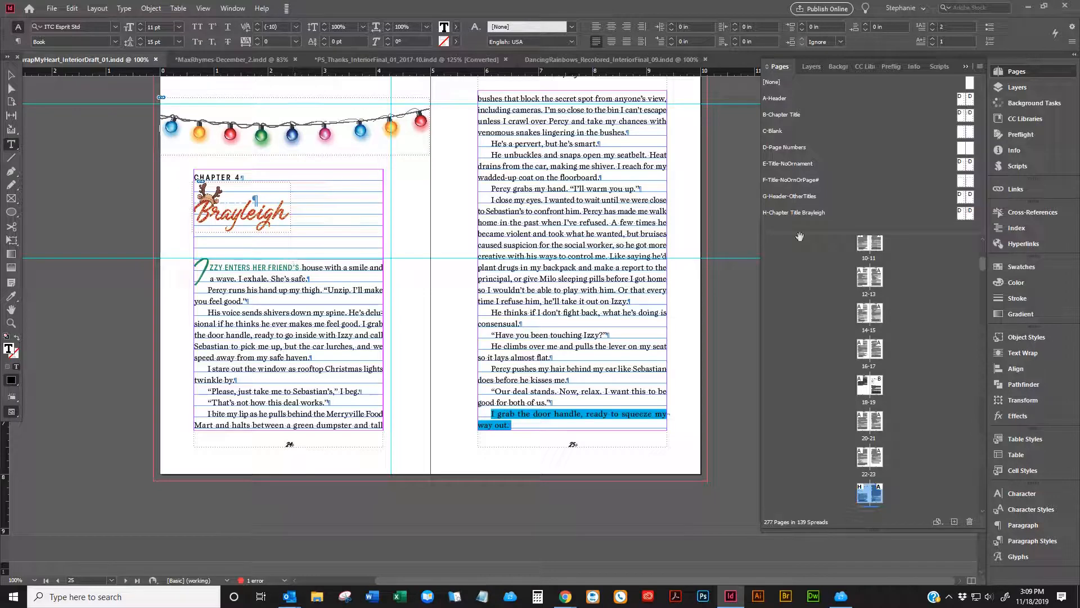
left_click(1032, 541)
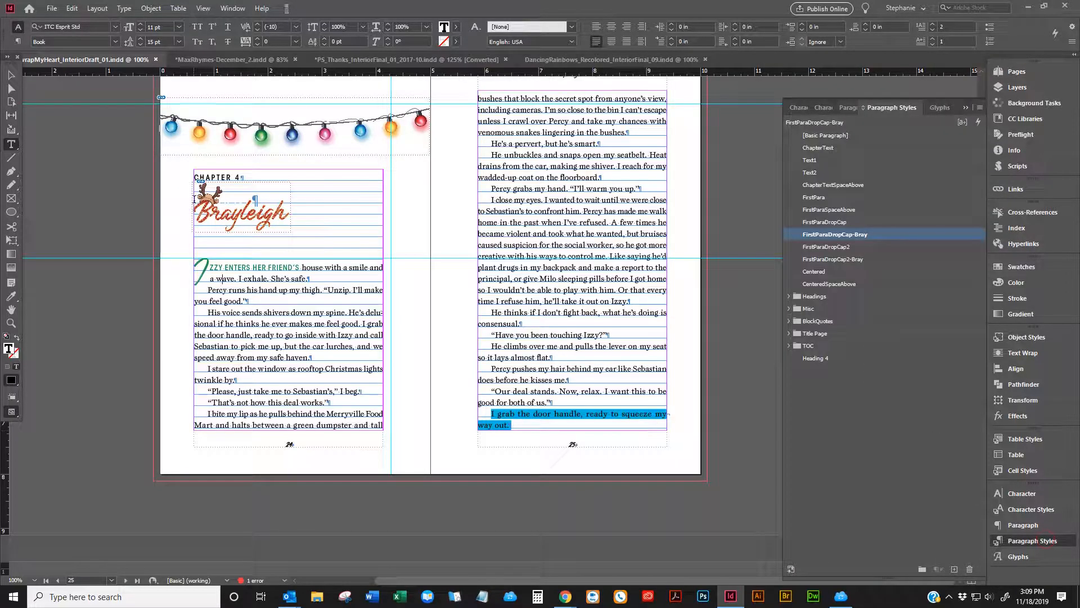
- Browse ahead to the Chapter 5 opening spread and check the paragraph style of its body text
left_click(11, 75)
scroll(445, 304, "down", 1)
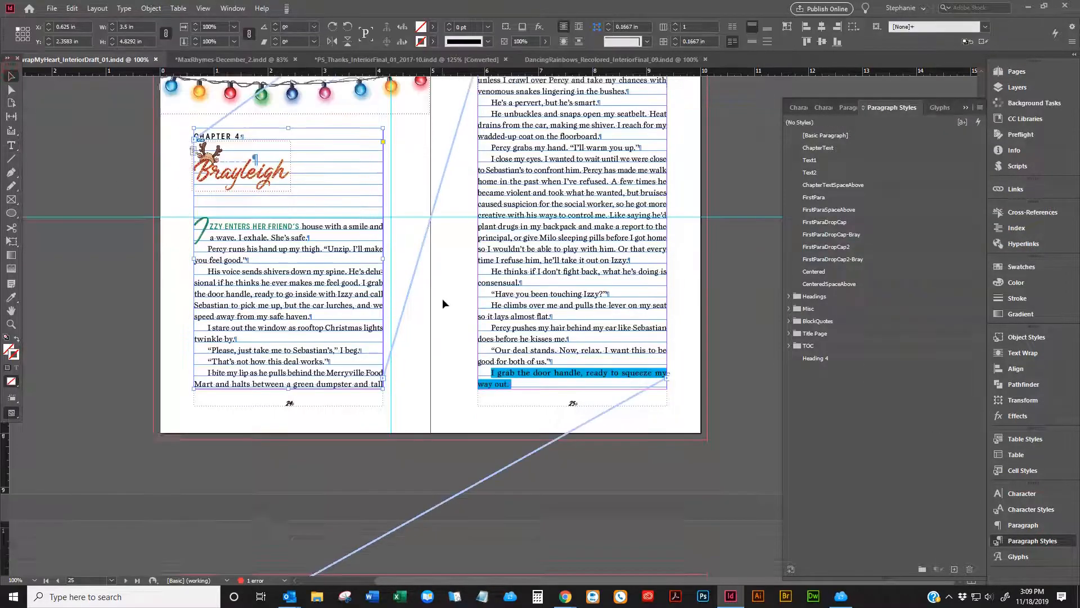
scroll(443, 304, "down", 1)
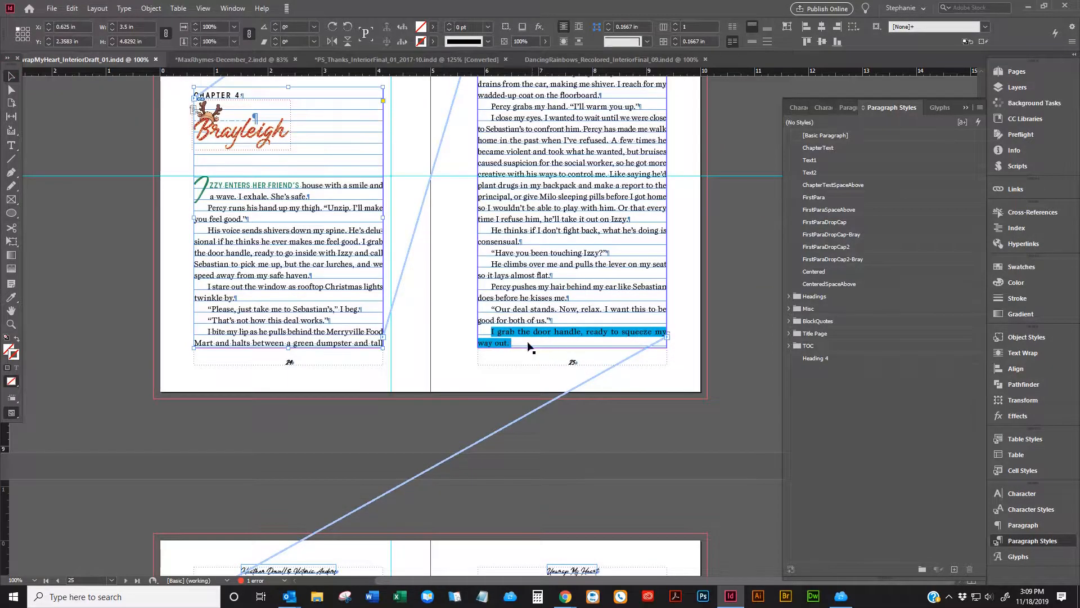
scroll(527, 345, "down", 20)
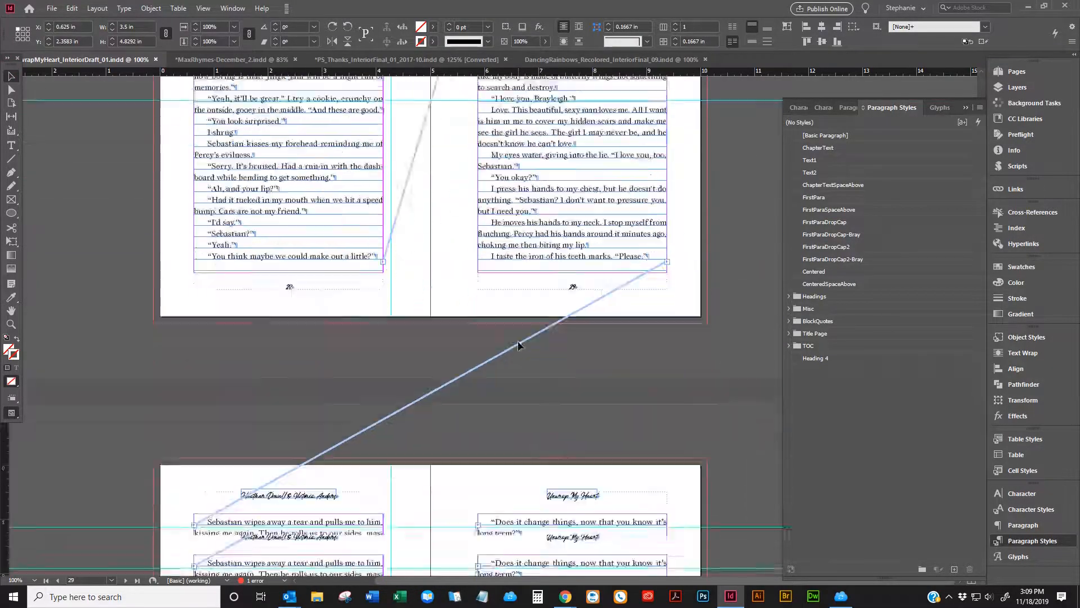
scroll(519, 345, "down", 20)
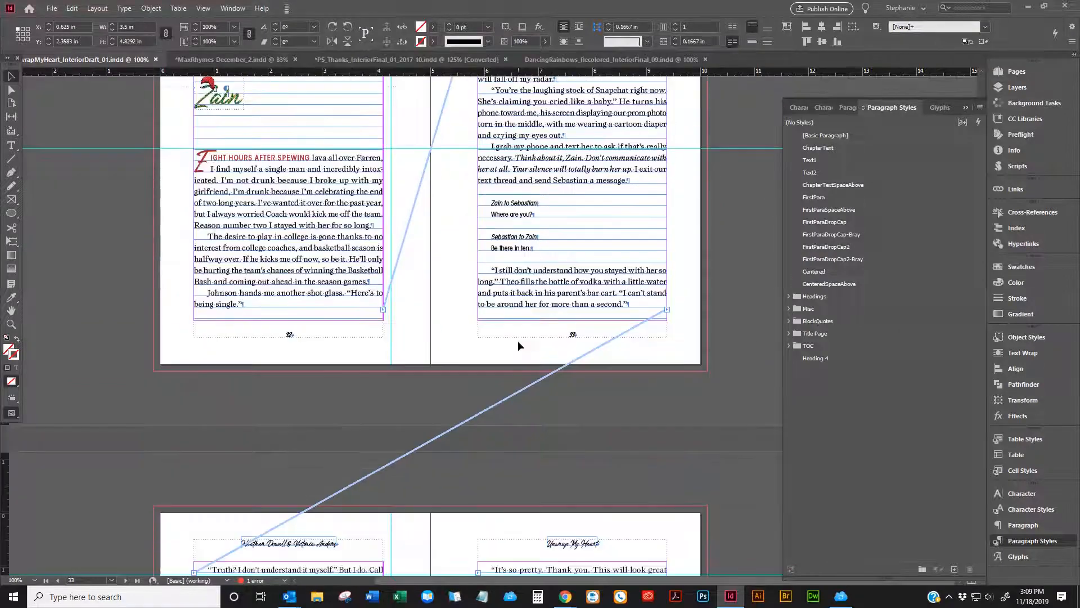
scroll(518, 346, "up", 3)
double_click(509, 246)
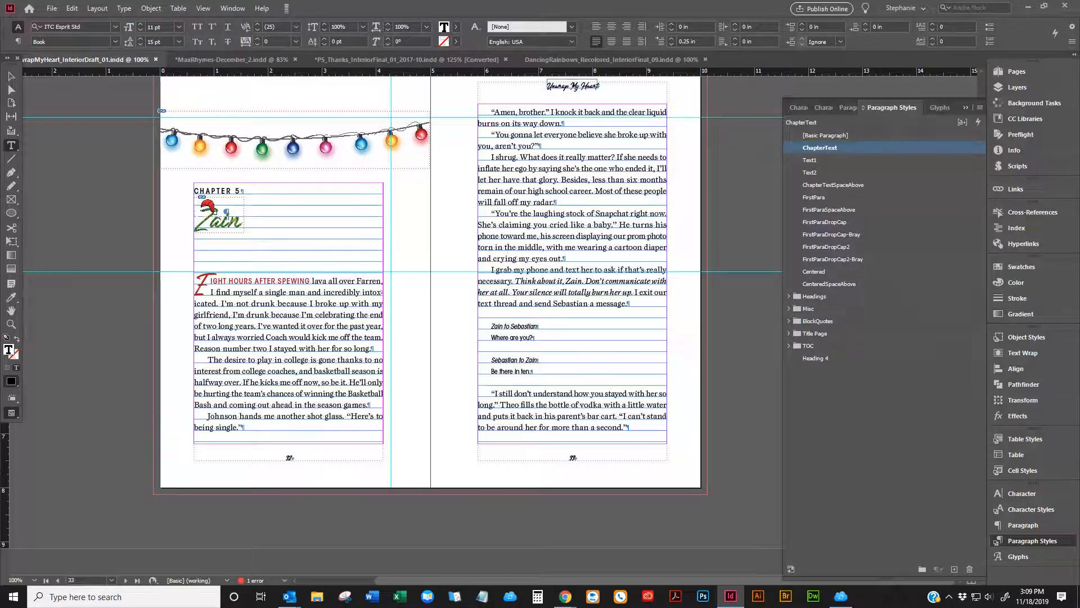
- Go to the beginning of the story and set up a GREP search for [^[:punct:]\r]$ in Find/Change
key("alt+Tab")
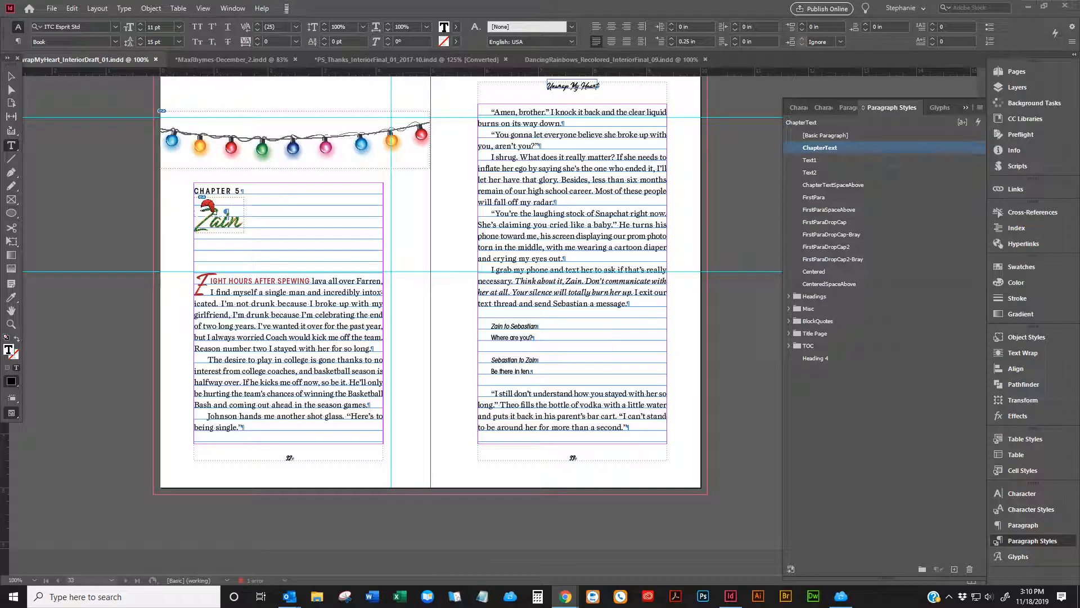
left_click(518, 191)
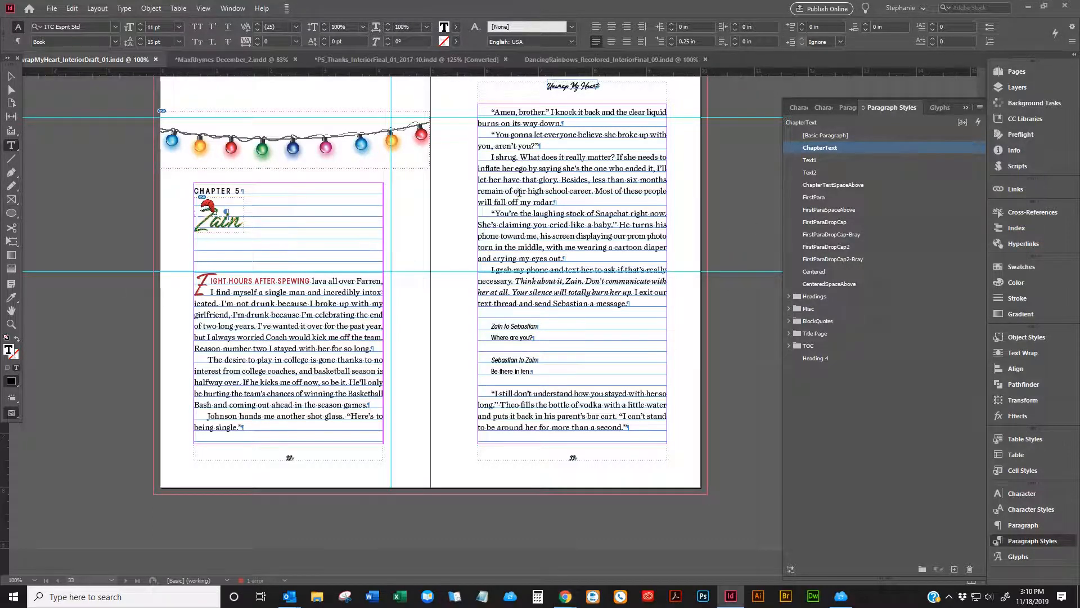
key("ctrl+Home")
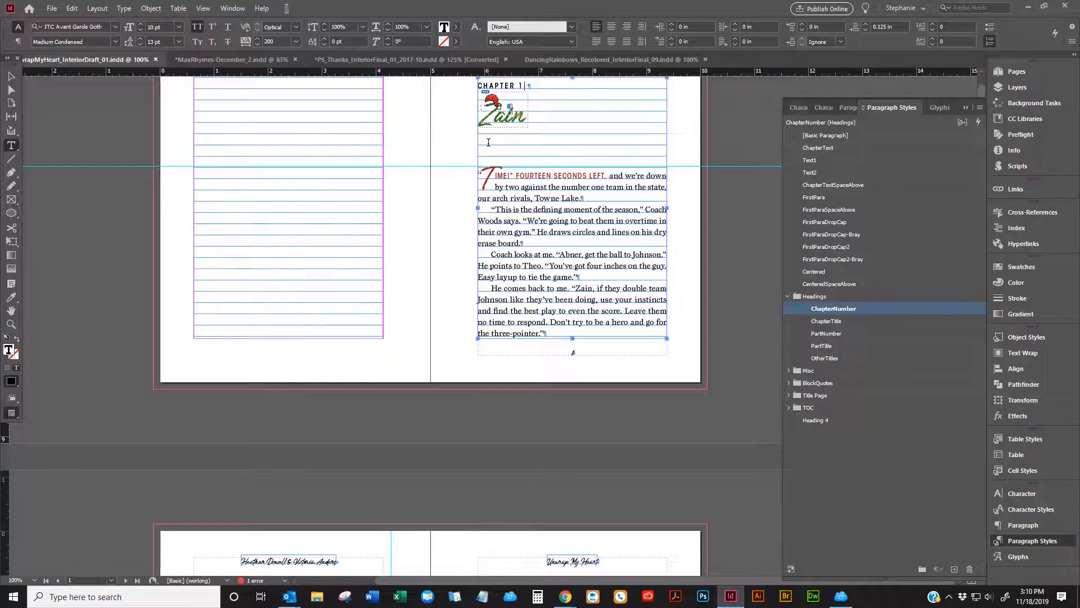
key("ctrl+f")
left_click_drag(170, 99, 371, 117)
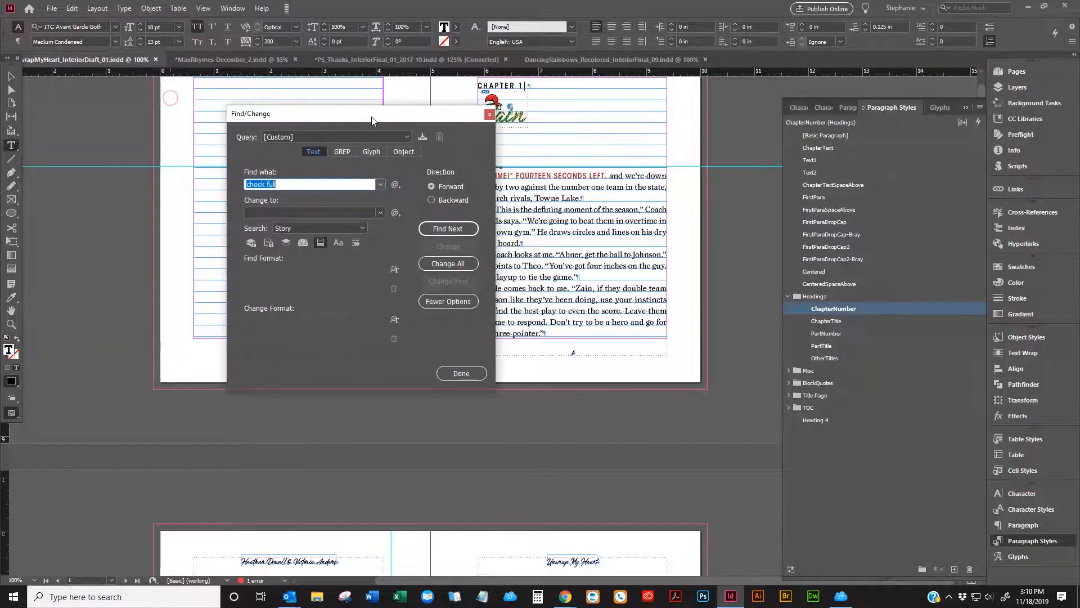
left_click(333, 152)
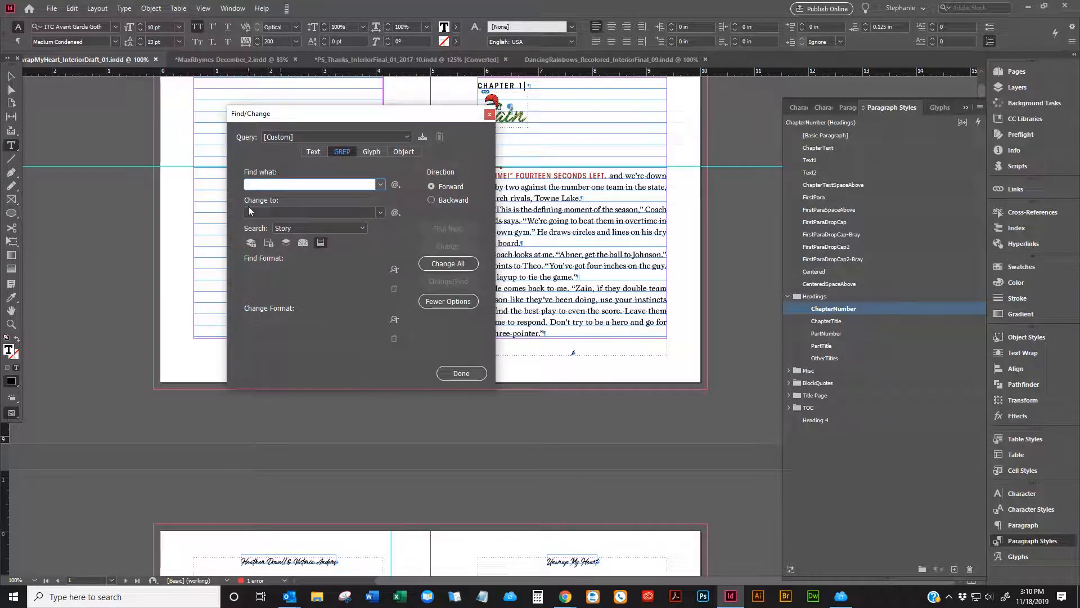
type("[^[:punct:]\\r]$")
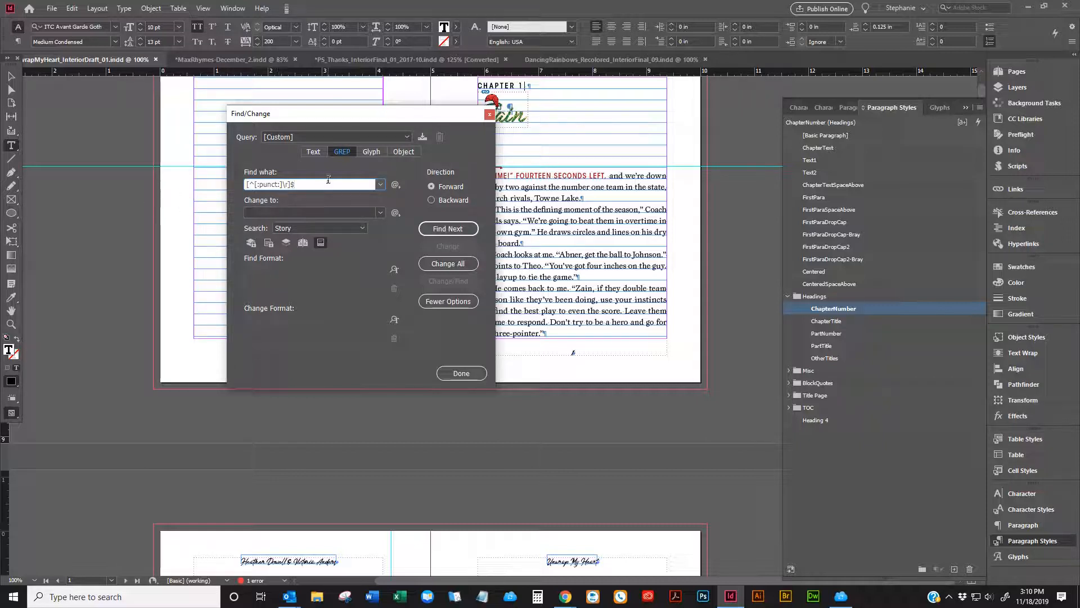
- Move the Find/Change dialog clear of the Chapter 1 text and close the DancingRainbows_Recolored_InteriorFinal_09.pdf window
left_click_drag(324, 185, 234, 188)
left_click_drag(352, 115, 252, 106)
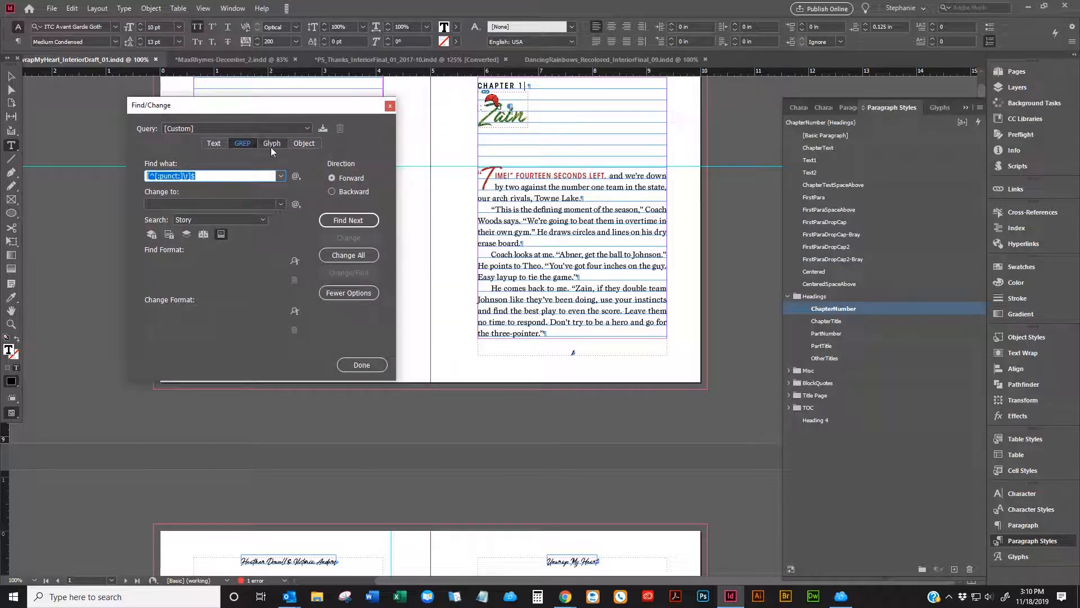
left_click(236, 177)
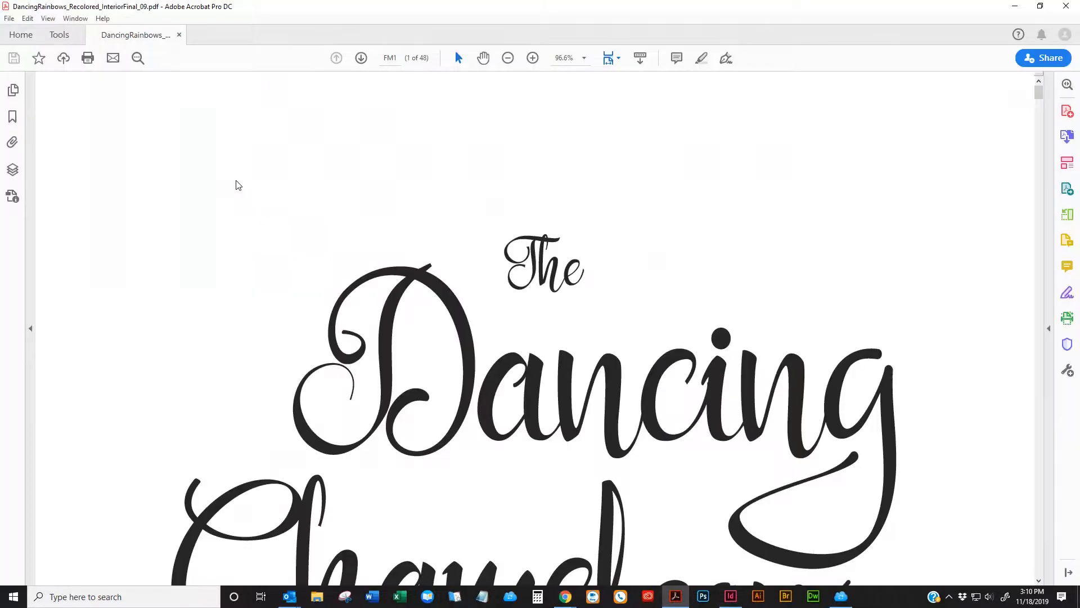
left_click(1066, 6)
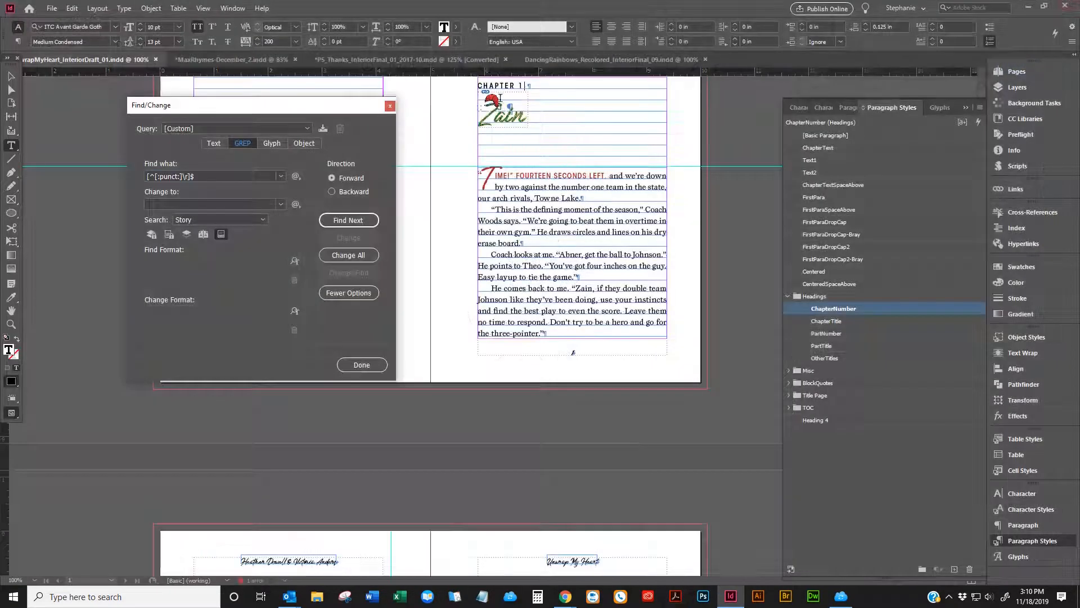
left_click(256, 180)
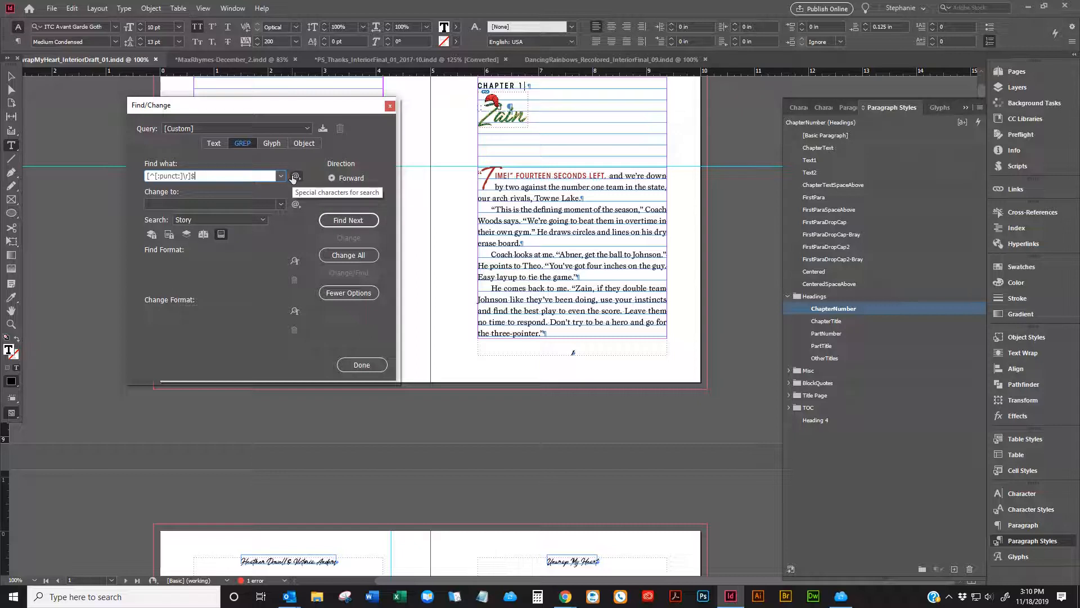
left_click(233, 172)
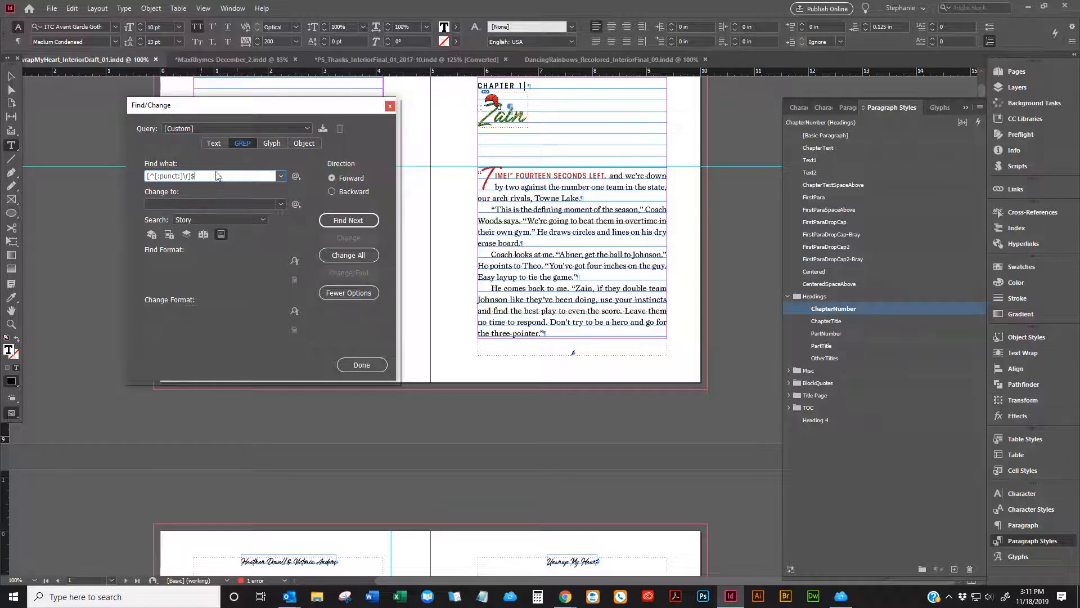
left_click_drag(218, 176, 122, 172)
- Find the next match from the first paragraph of Chapter 1 and select the matched chapter title's hidden text to inspect it
left_click(503, 187)
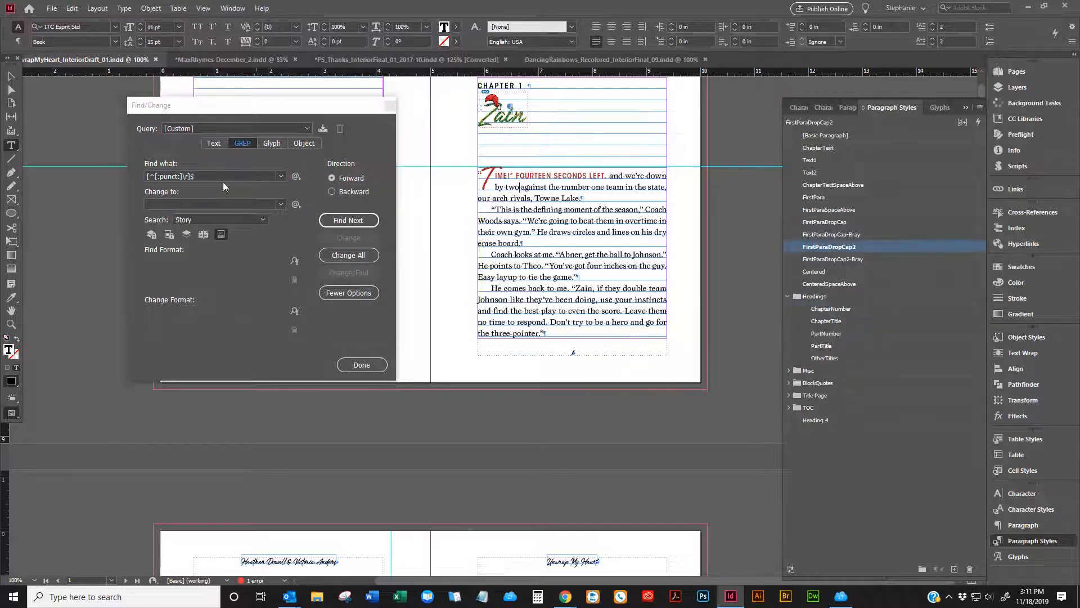
left_click(371, 219)
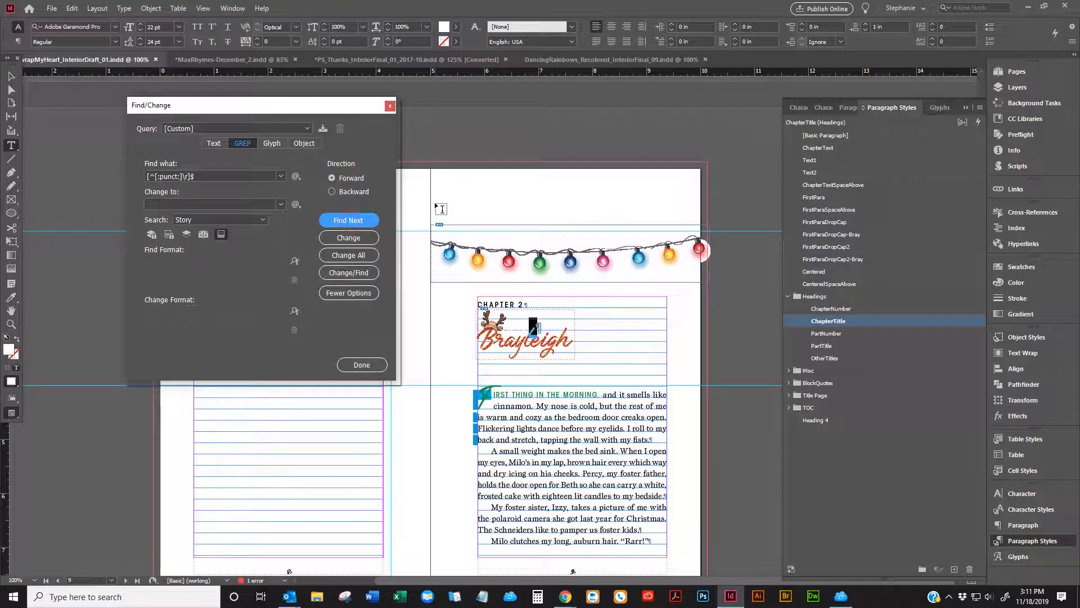
left_click(583, 328)
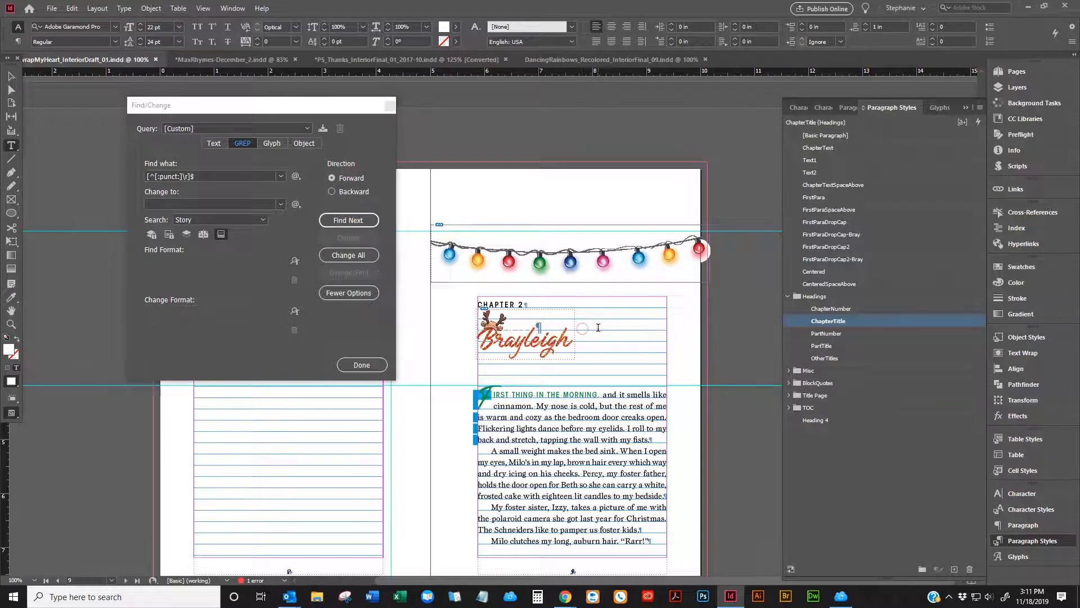
key("shift+Home")
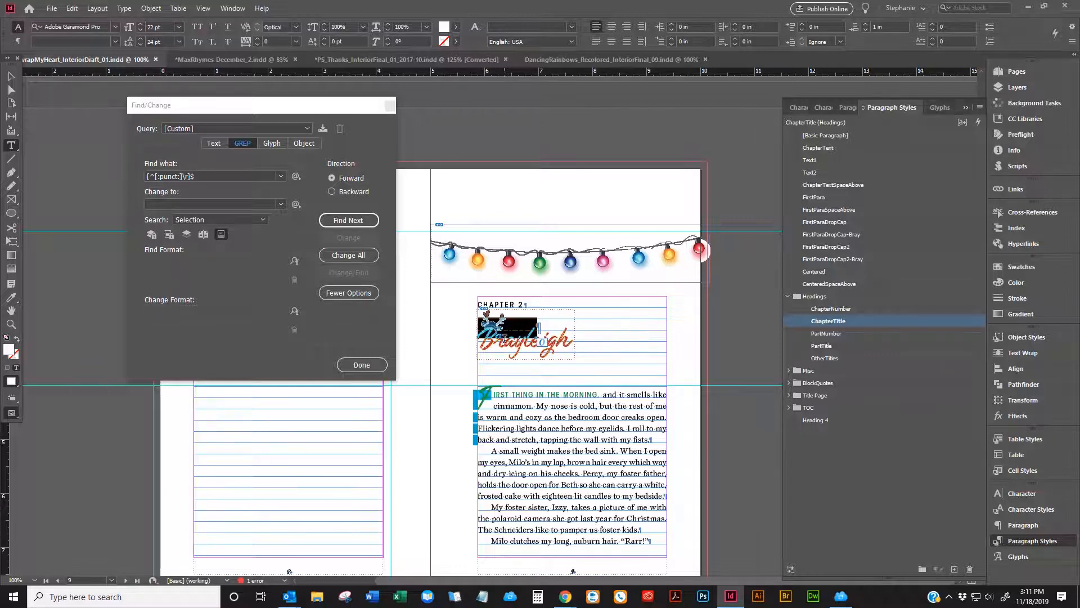
- Restrict the GREP search to text in the ChapterText paragraph style
left_click(538, 451)
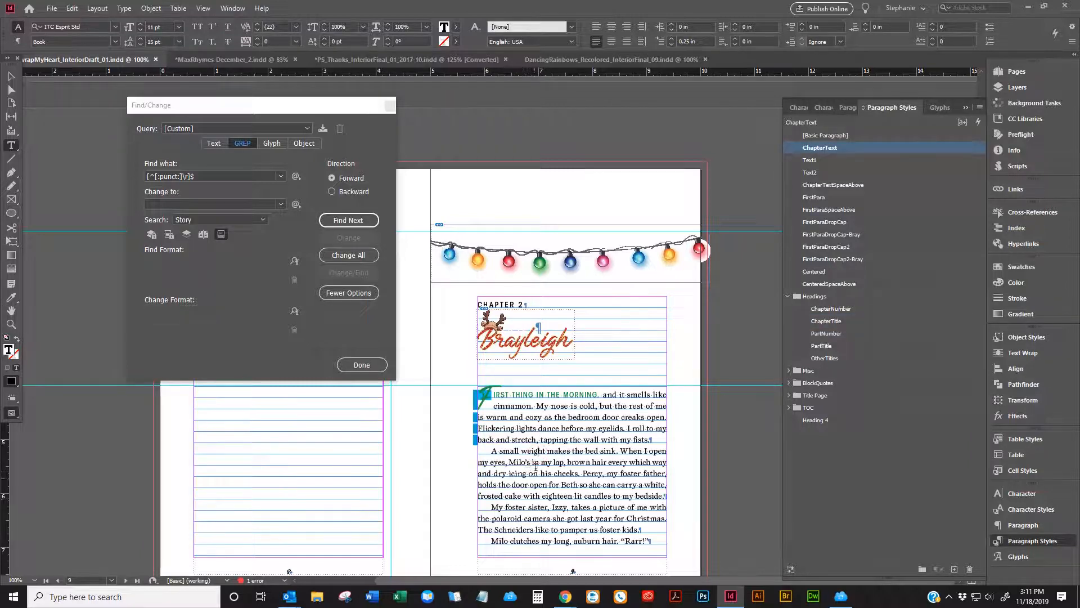
left_click(293, 262)
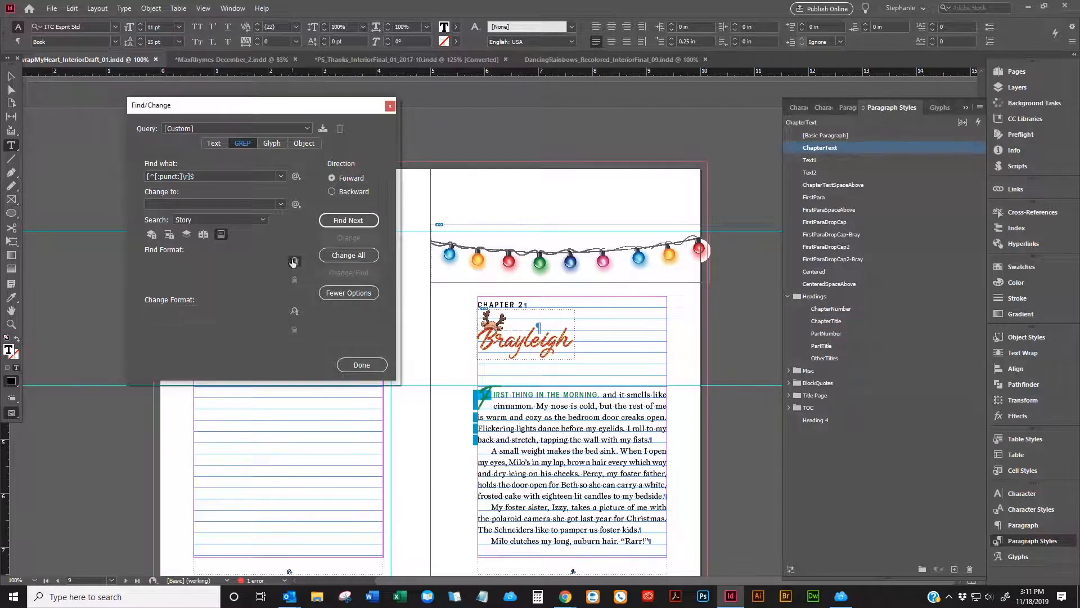
left_click(633, 203)
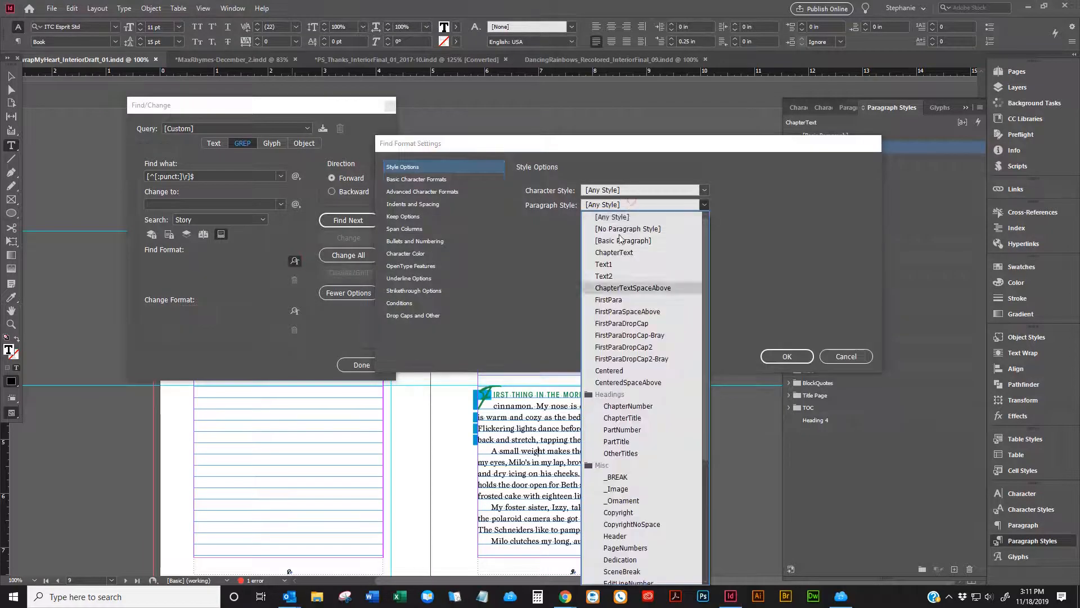
left_click(626, 253)
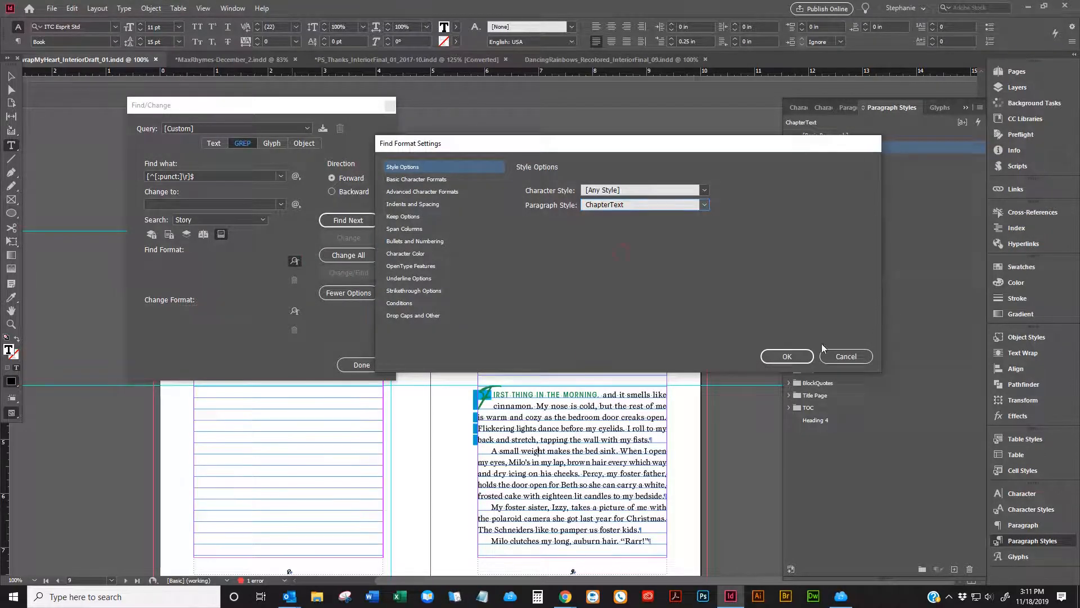
left_click(787, 355)
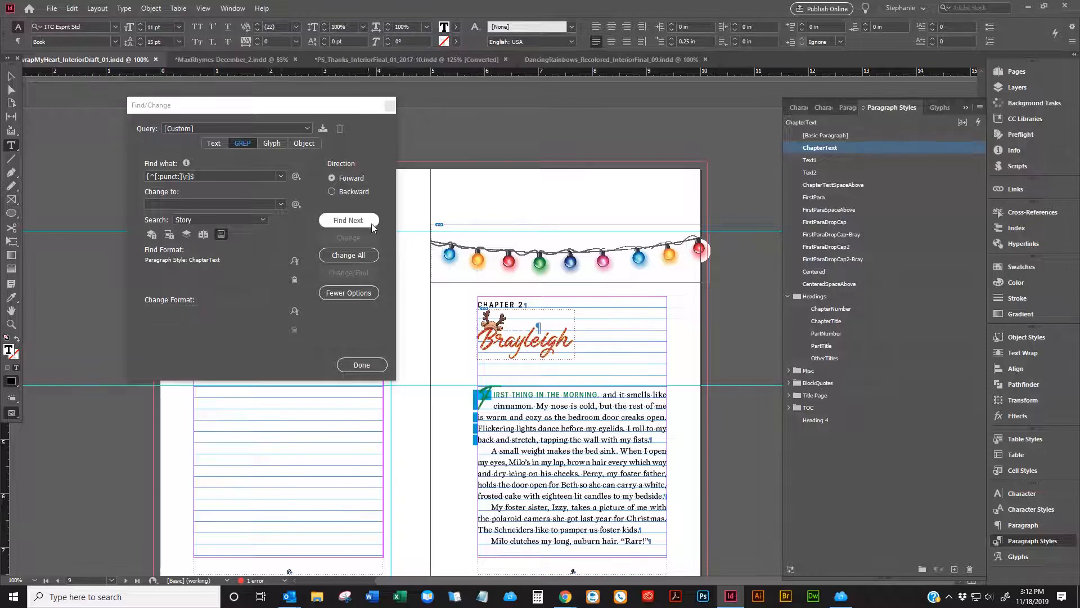
- Find the next match in ChapterText and move the Find/Change dialog aside to view the found spread
left_click(355, 221)
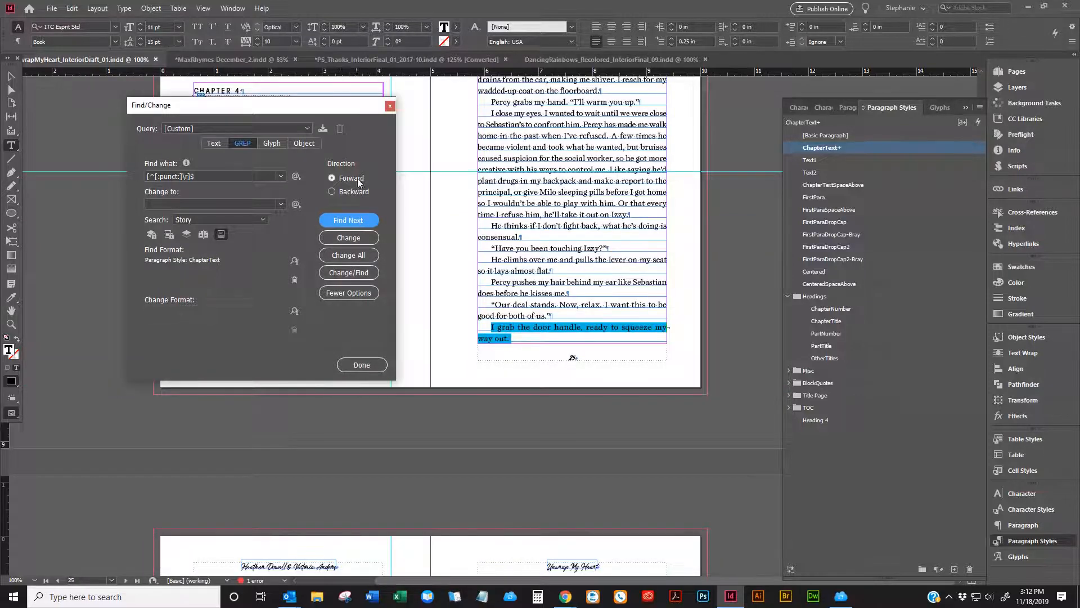
left_click_drag(330, 107, 135, 117)
scroll(493, 172, "up", 2)
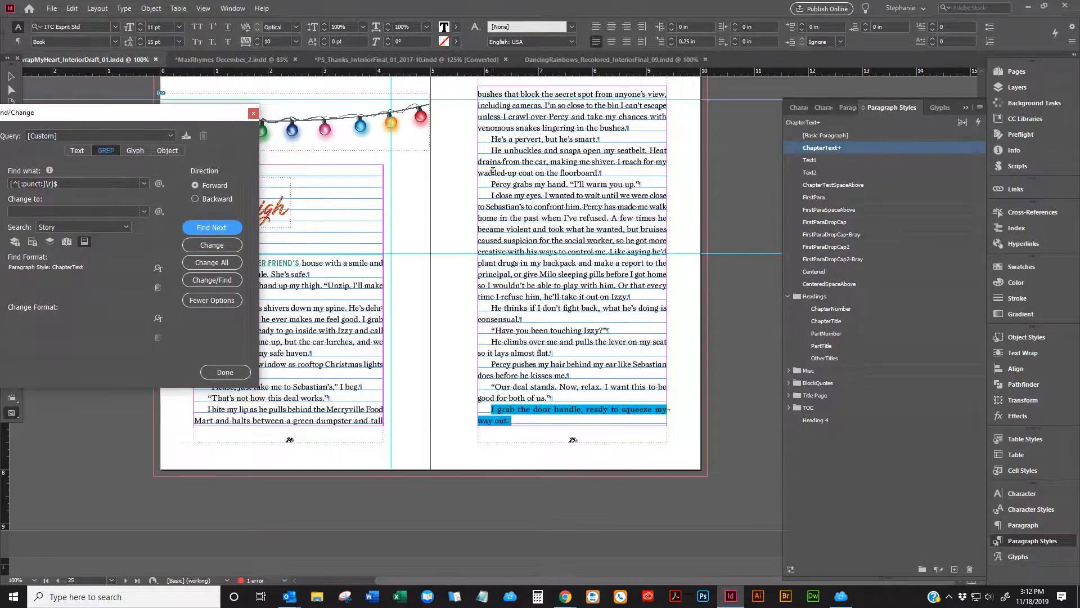
scroll(502, 163, "up", 1)
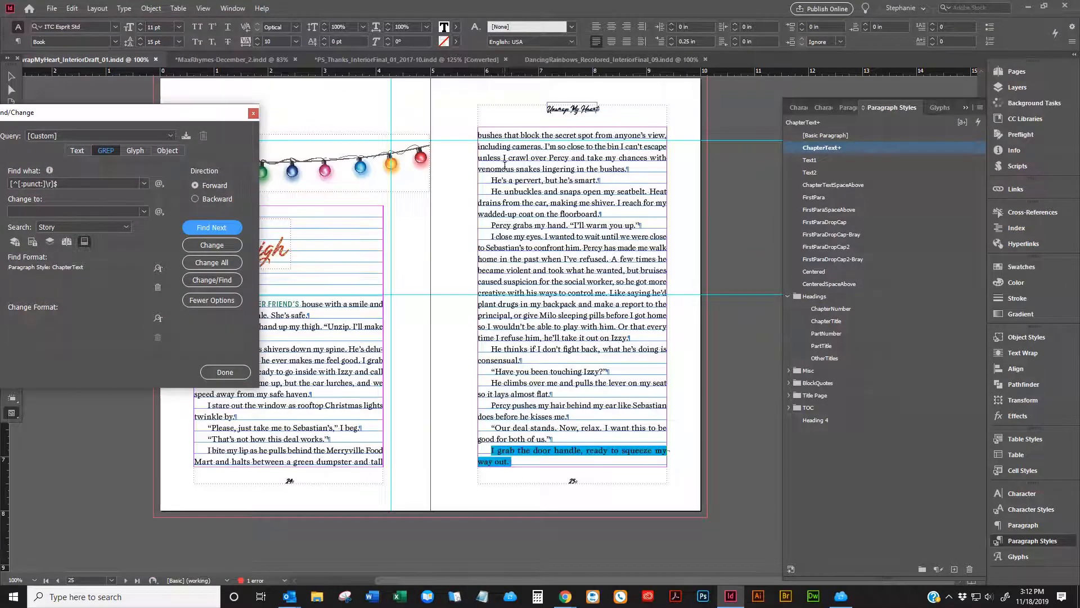
left_click(300, 251)
left_click(224, 227)
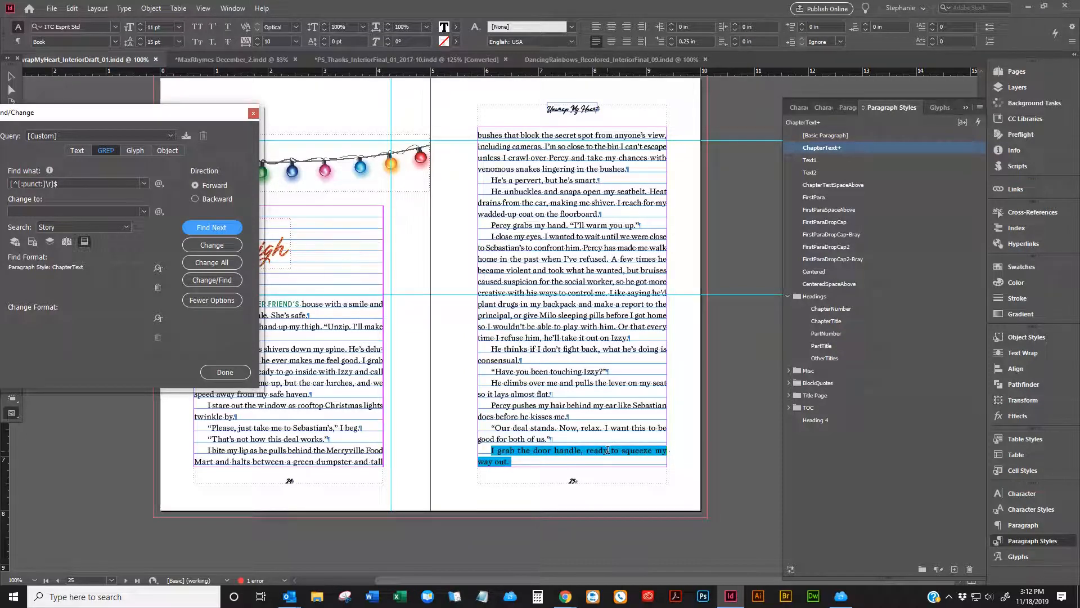
- Magnify the view to 300% and examine the end of the highlighted last paragraph on page 25
key("ctrl+equal")
key("ctrl+equal")
key("ctrl+equal")
key("ctrl+equal")
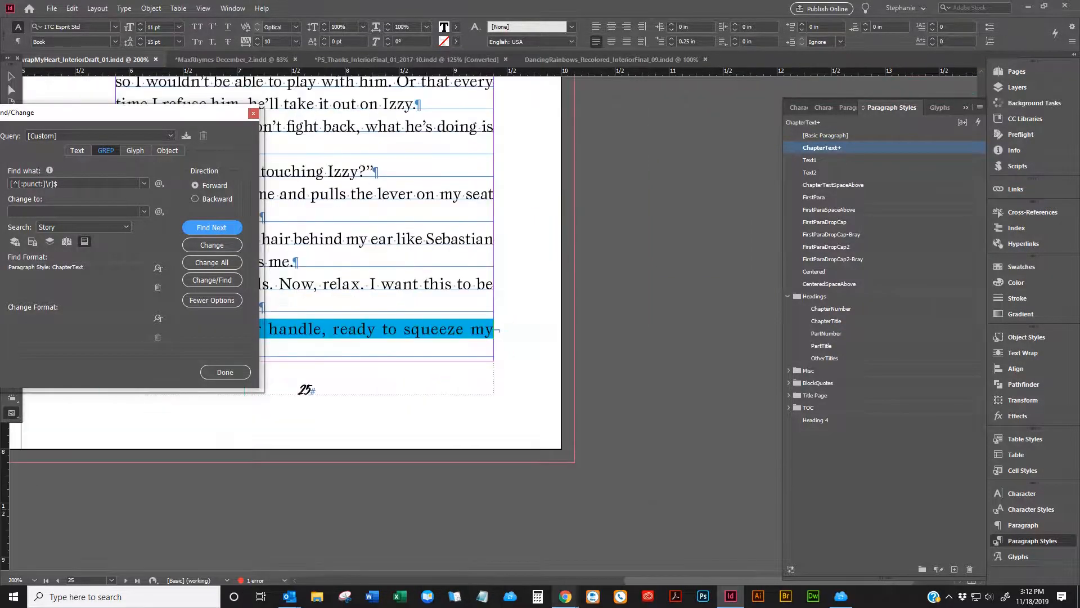
left_click(465, 347)
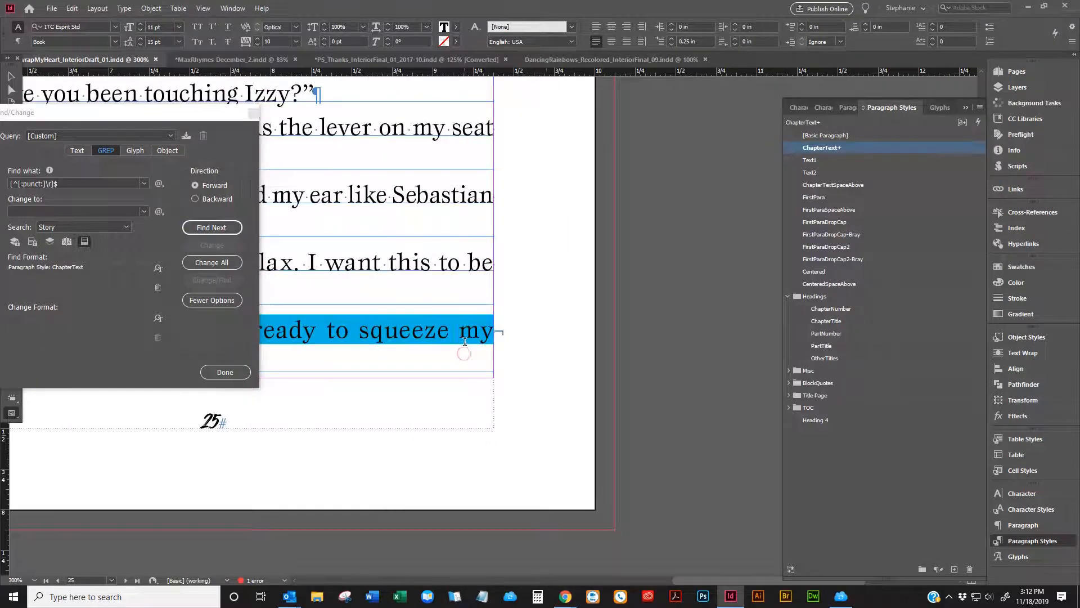
left_click_drag(706, 580, 619, 584)
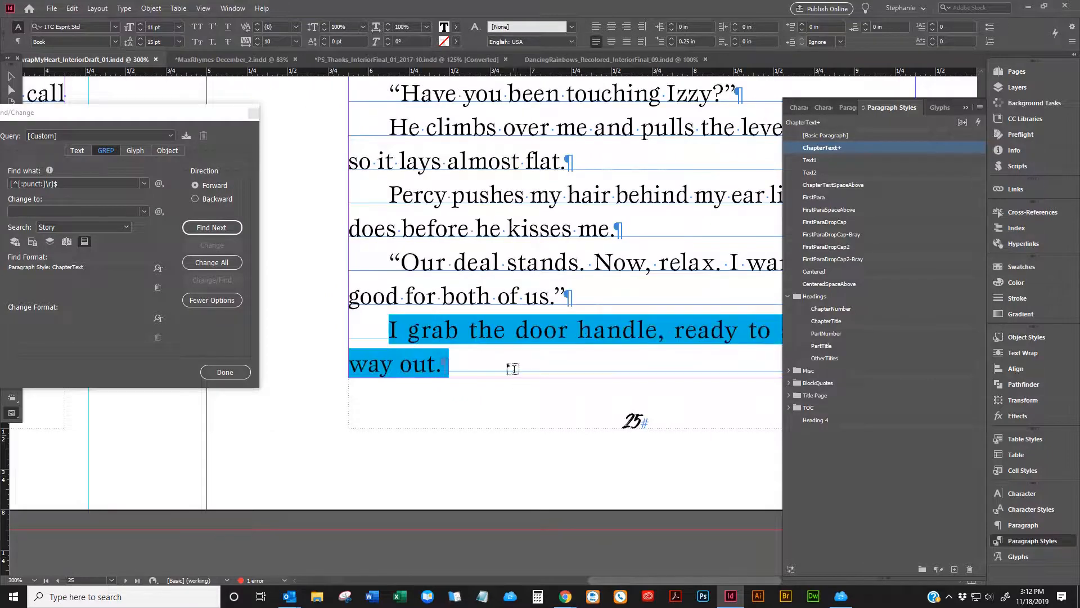
- Zoom back out to 150% from the last paragraph on page 25 and find the next ChapterText match
key("ctrl+minus")
key("ctrl+minus")
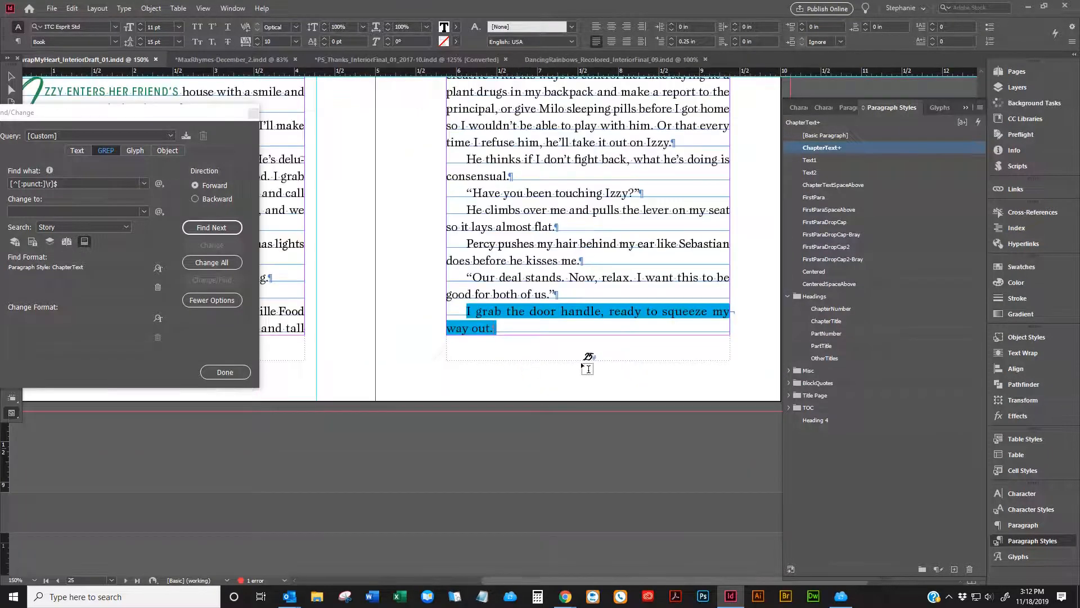
left_click_drag(461, 307, 502, 339)
left_click(221, 228)
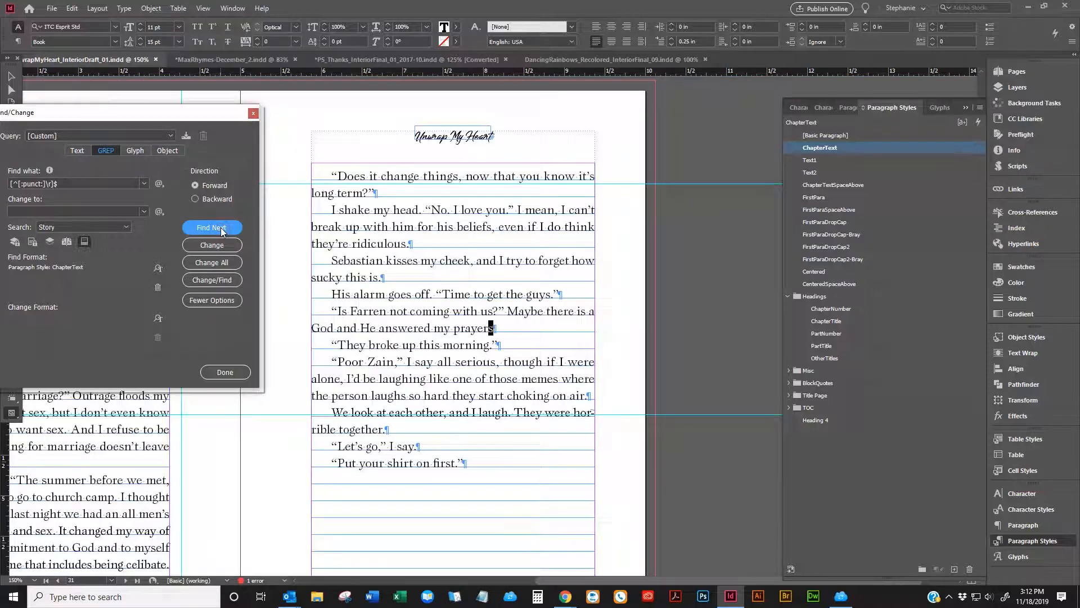
- Add the missing period after "God and He answered my prayers" on page 31
left_click(529, 334)
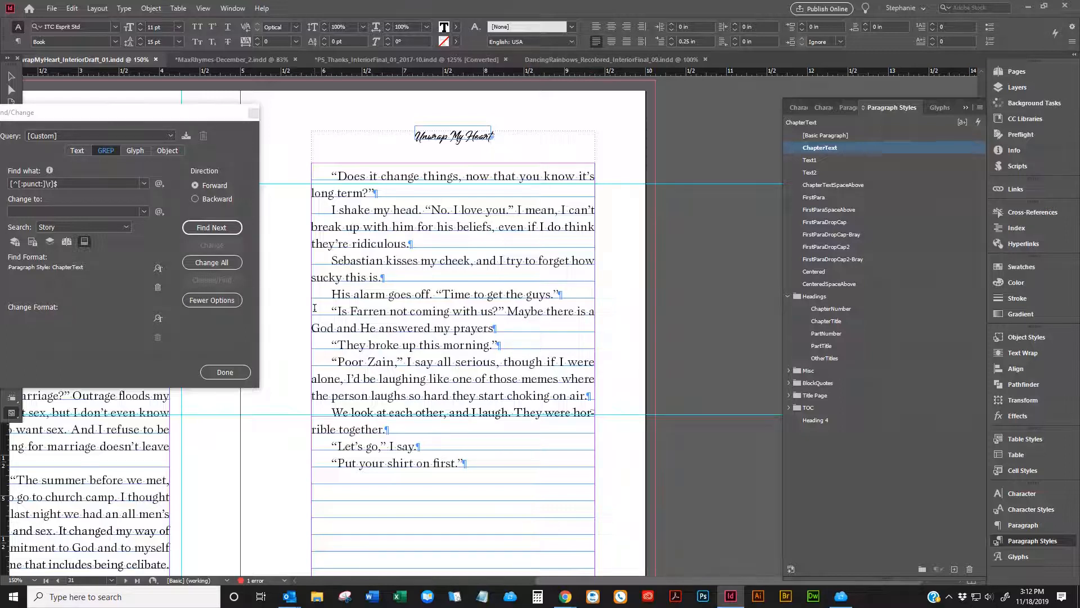
left_click_drag(322, 309, 508, 330)
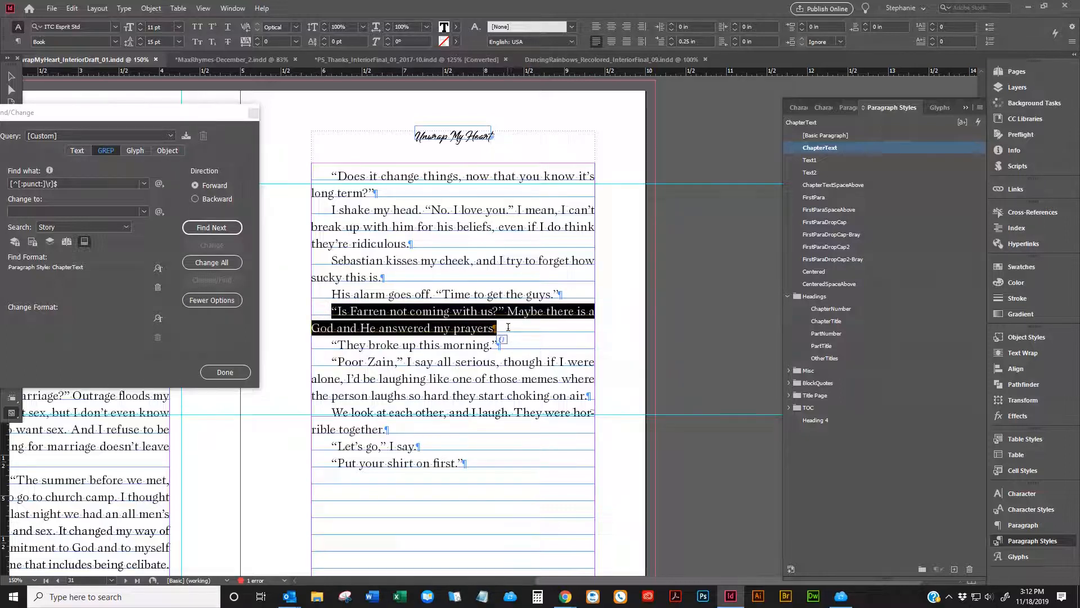
left_click(506, 326)
left_click(506, 325)
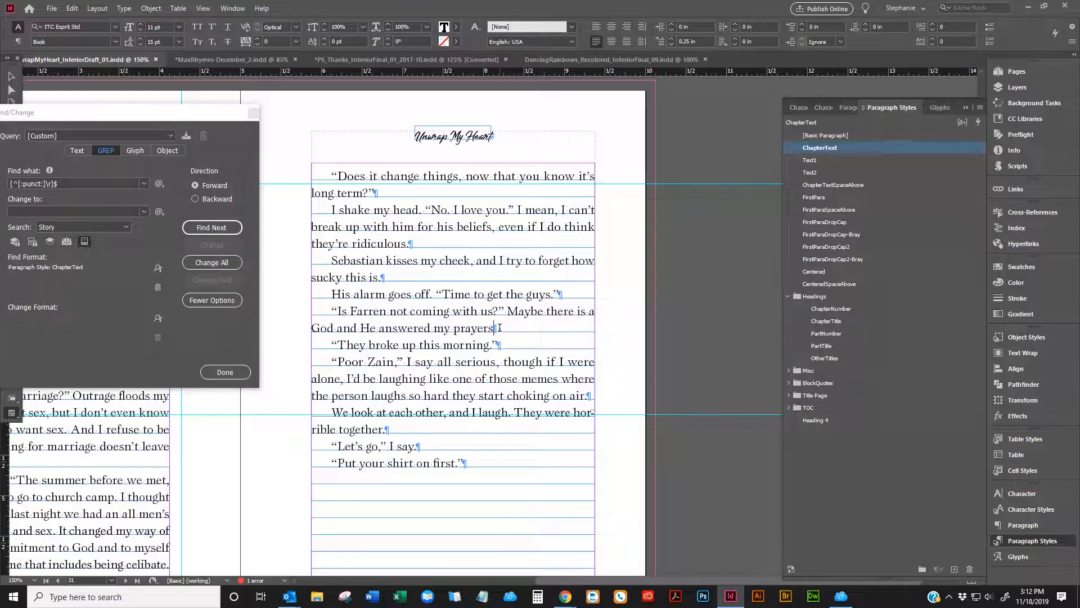
type(".")
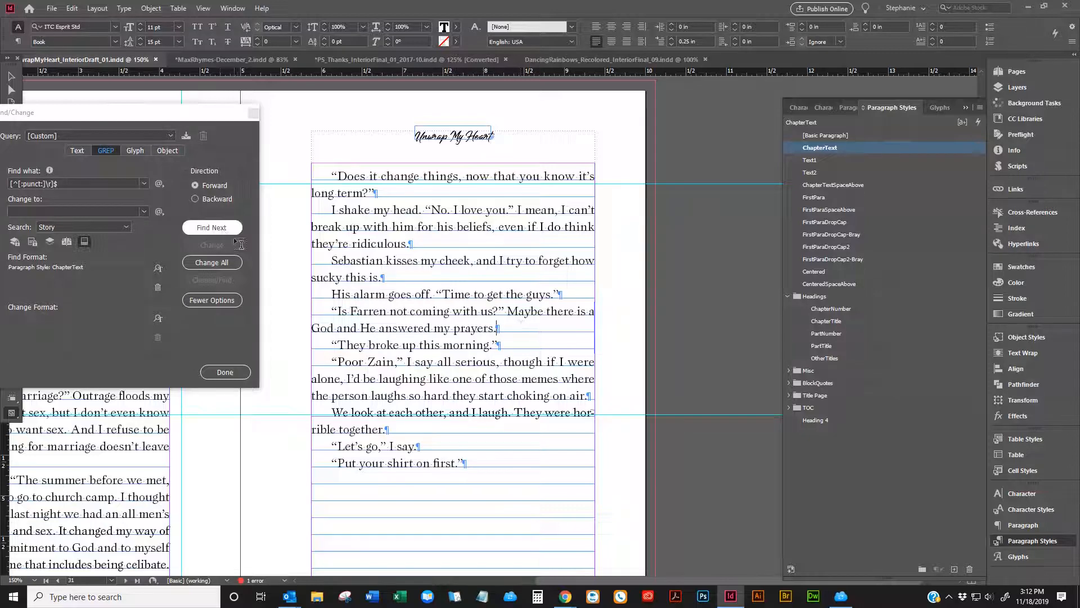
- Step through the next three matches, examining the highlighted paragraphs on pages 62, 70 and 111
left_click(220, 229)
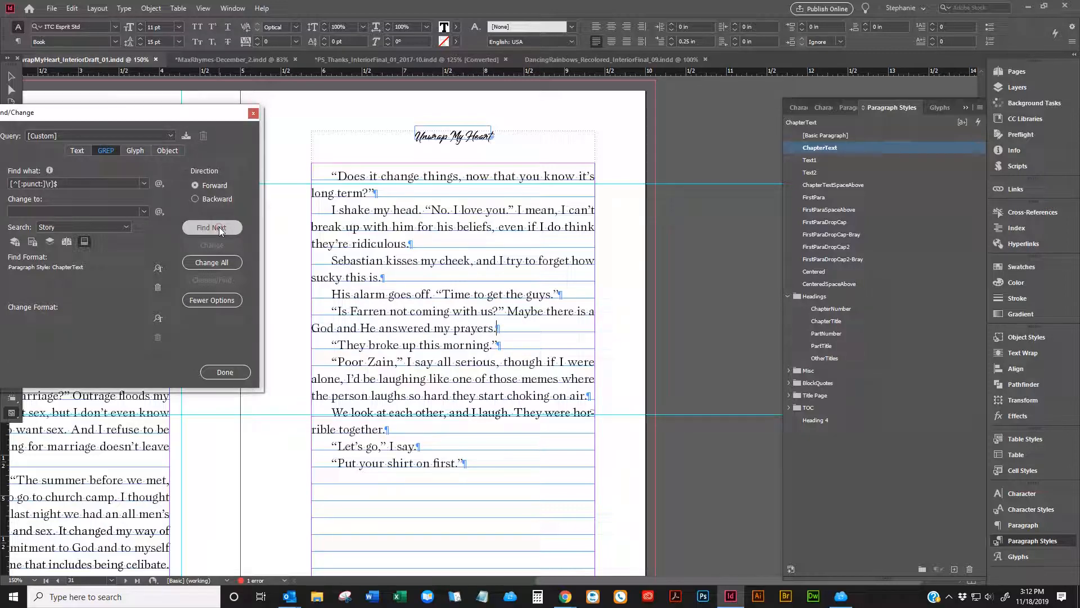
scroll(270, 296, "up", 3)
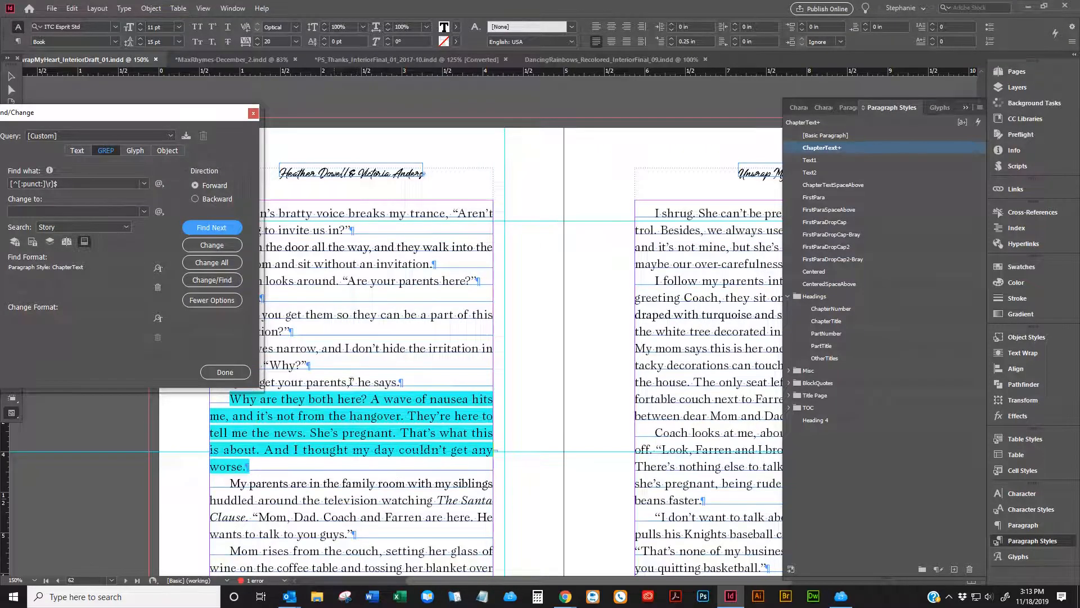
scroll(280, 283, "down", 2)
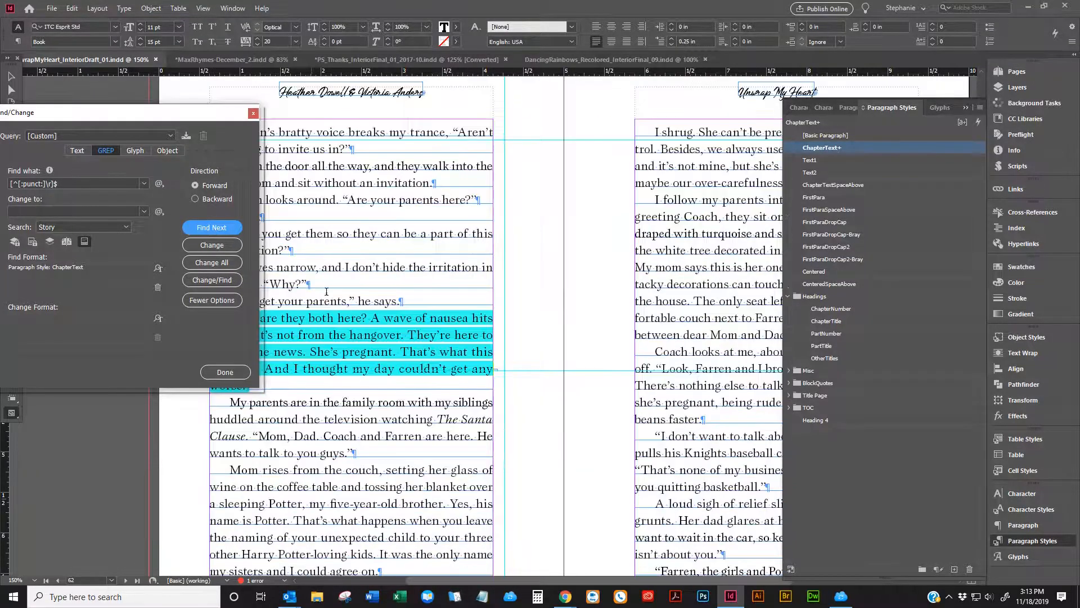
left_click(235, 230)
scroll(475, 362, "up", 1)
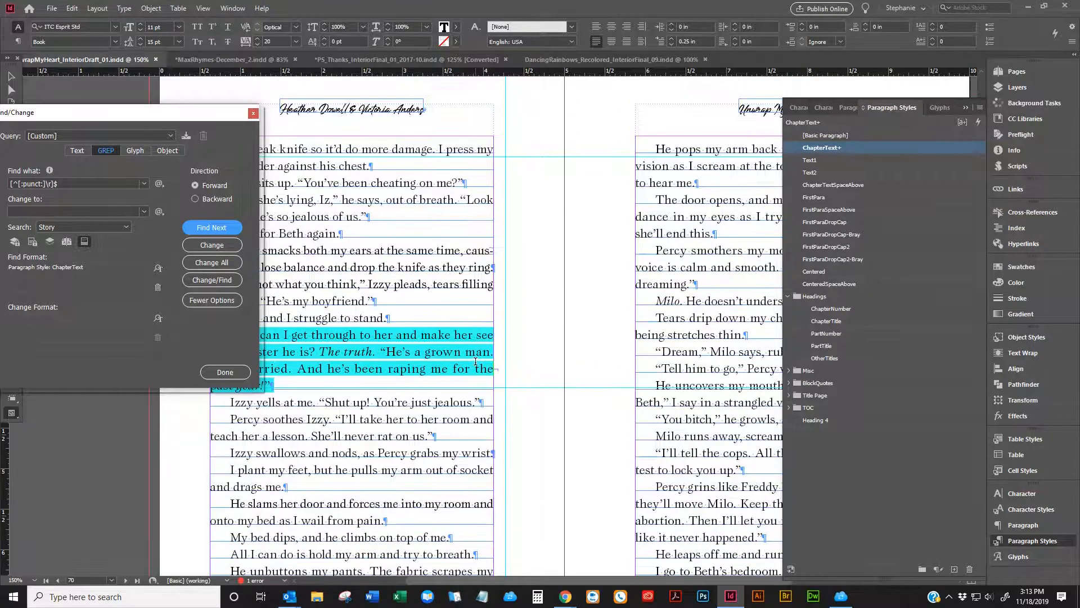
scroll(475, 362, "down", 3)
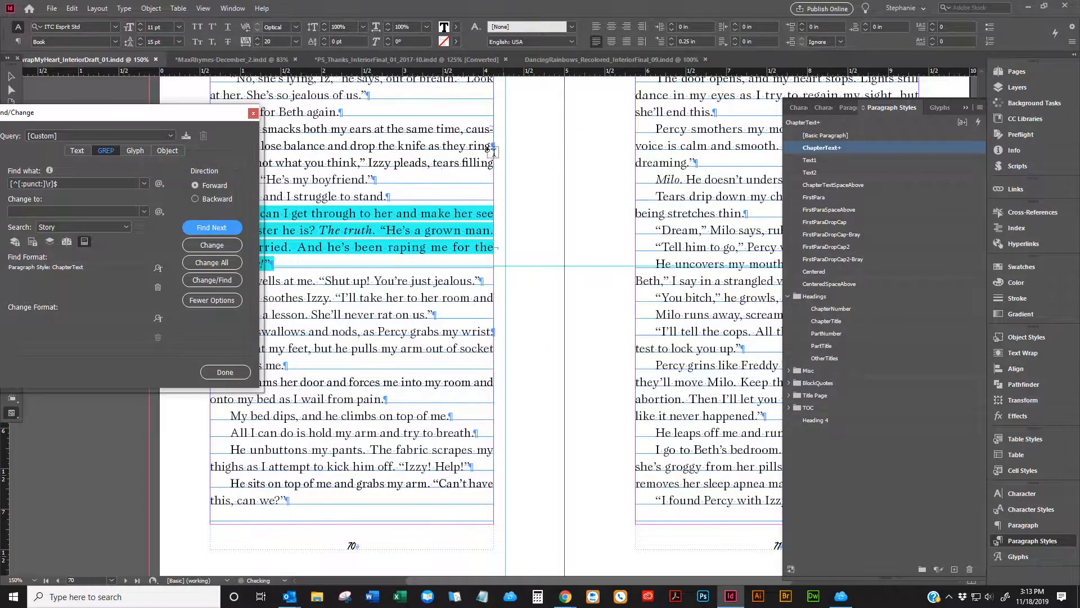
scroll(494, 151, "up", 7)
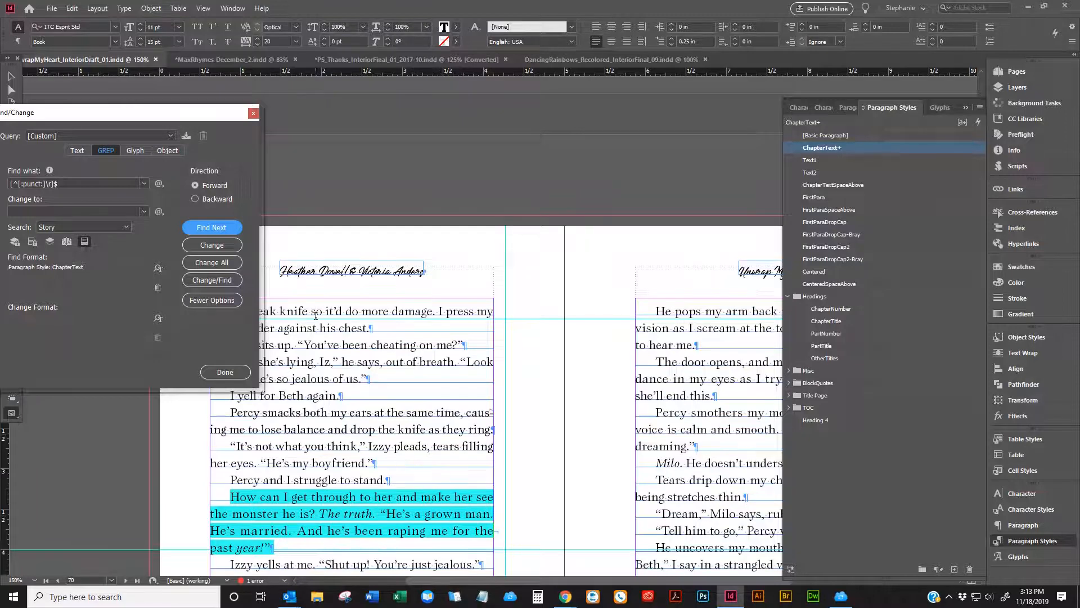
left_click(218, 231)
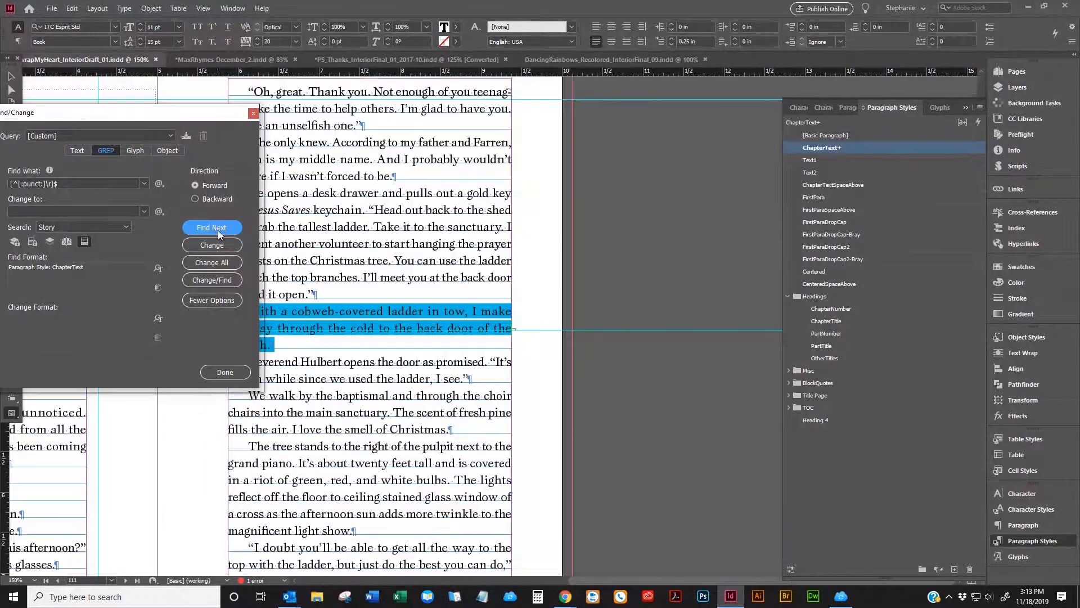
scroll(394, 380, "up", 1)
scroll(395, 380, "up", 1)
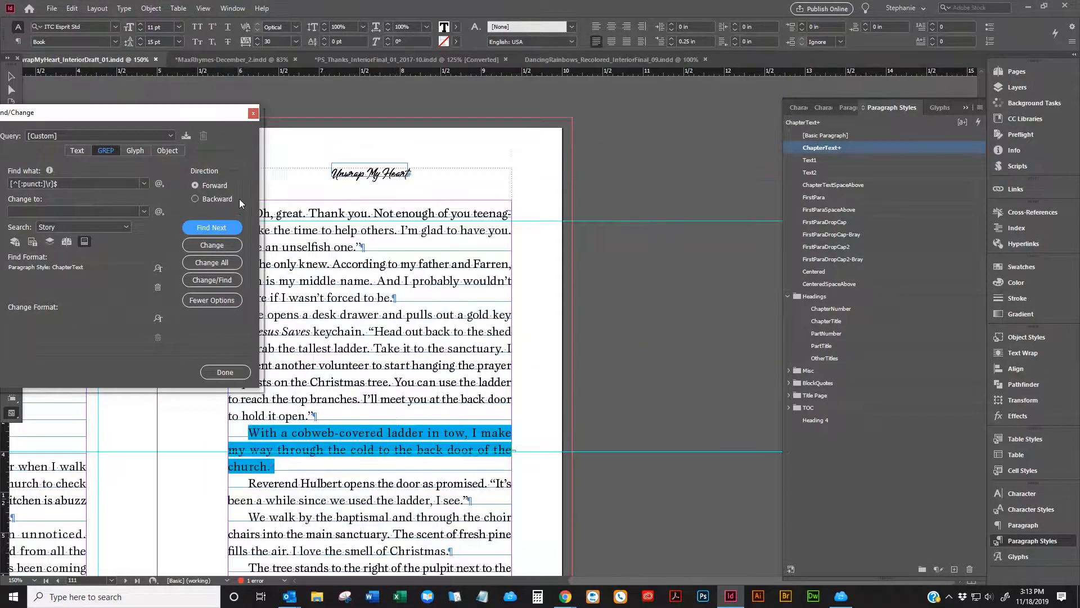
- Find the next match and add the missing period after "she says" on page 250
left_click(215, 227)
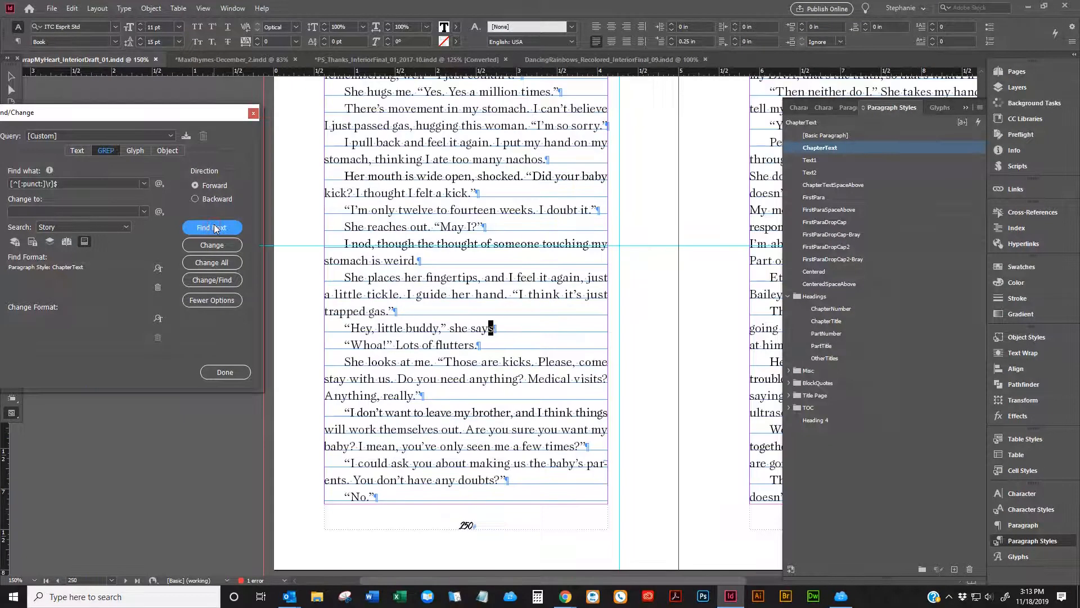
left_click(521, 332)
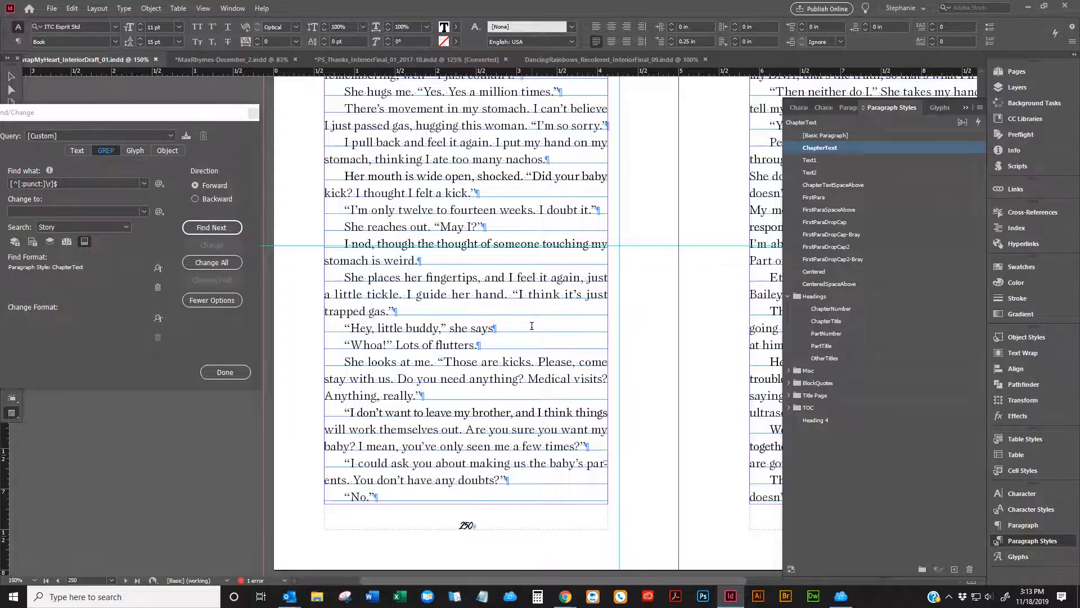
type(".")
- Run the search through the remaining matches until it is complete and dismiss the completion message
left_click(204, 229)
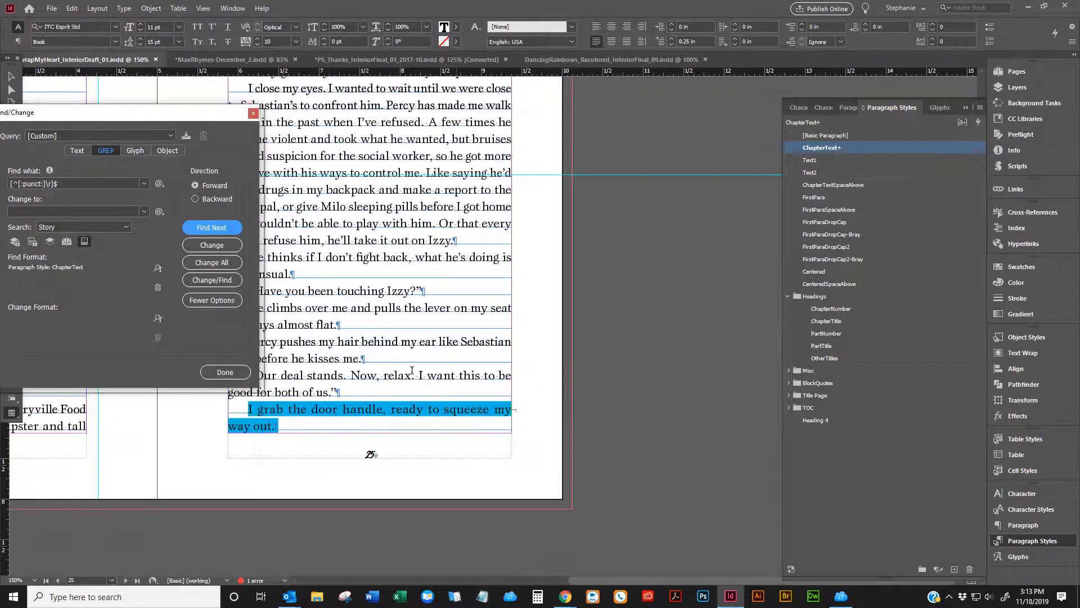
left_click(205, 227)
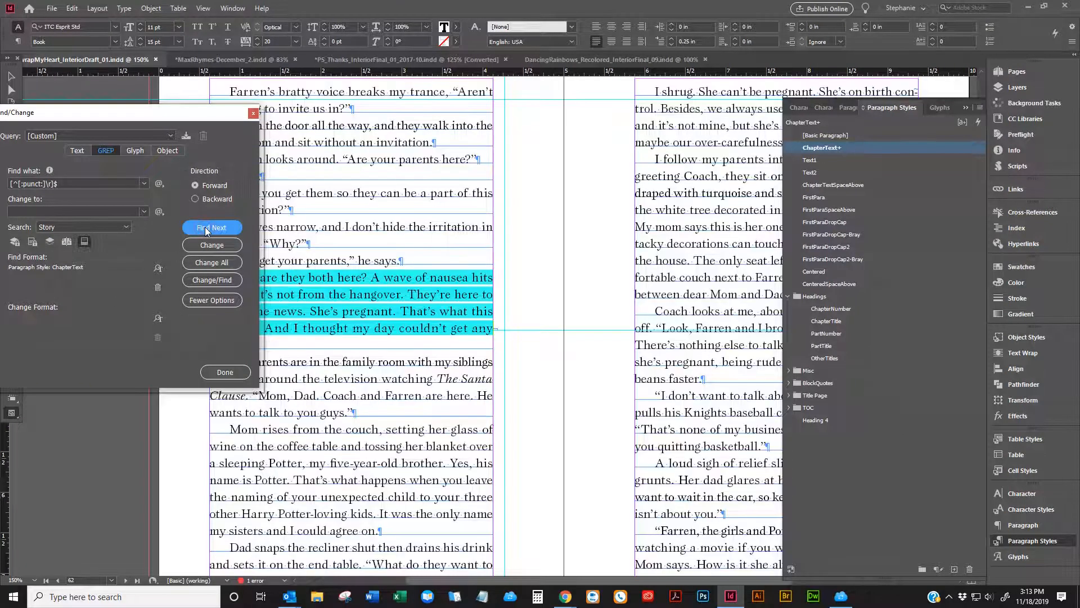
left_click(205, 227)
left_click(205, 227)
left_click(206, 228)
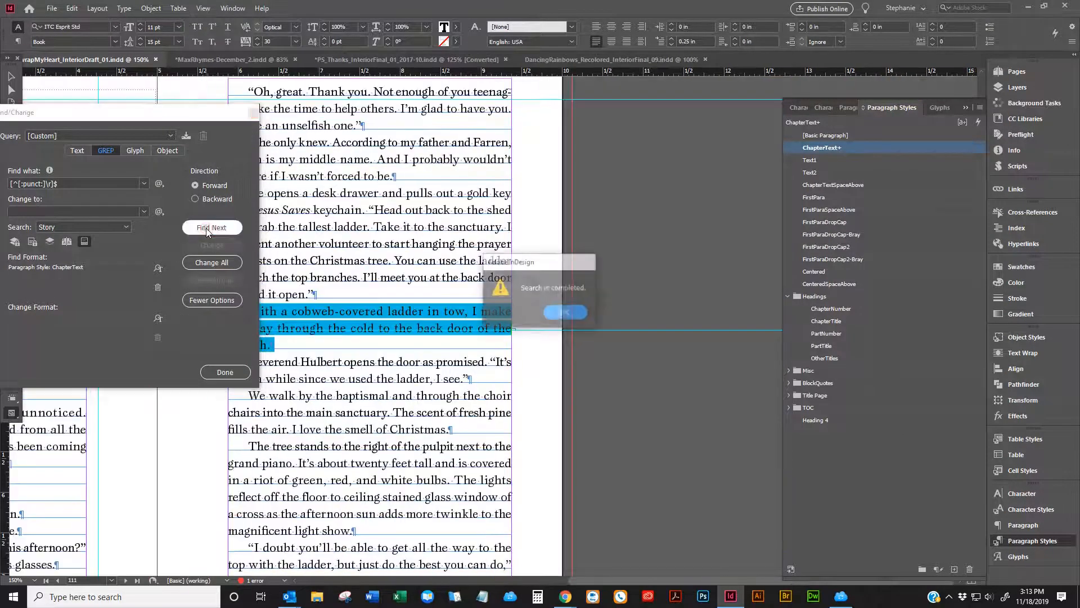
left_click(571, 310)
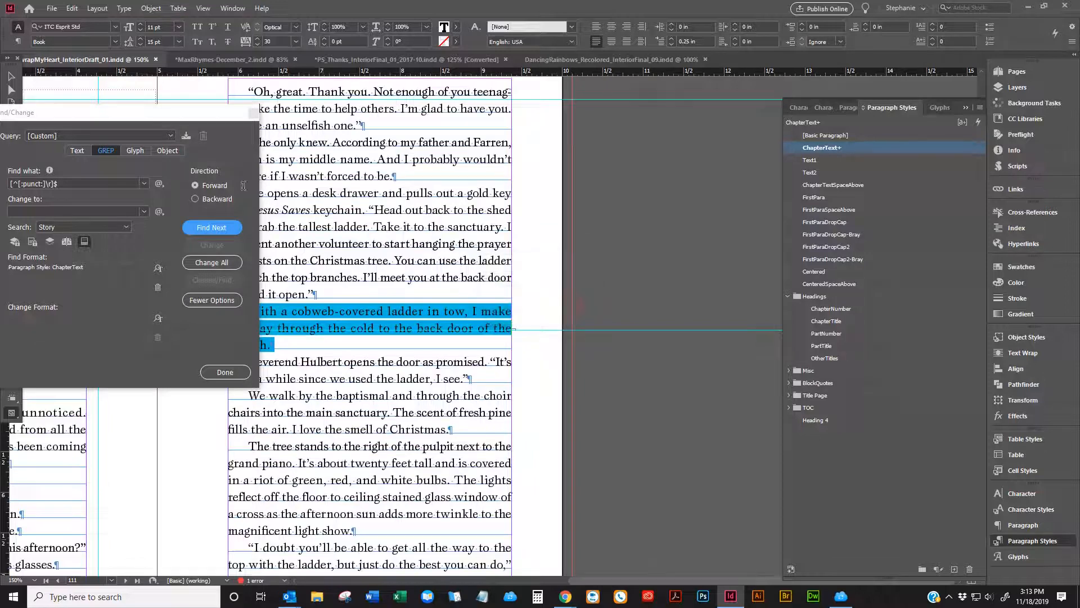
- Move the Find/Change dialog aside and clear all overrides from the "With a cobweb-covered ladder in tow" paragraph on page 111
left_click_drag(140, 118, 118, 69)
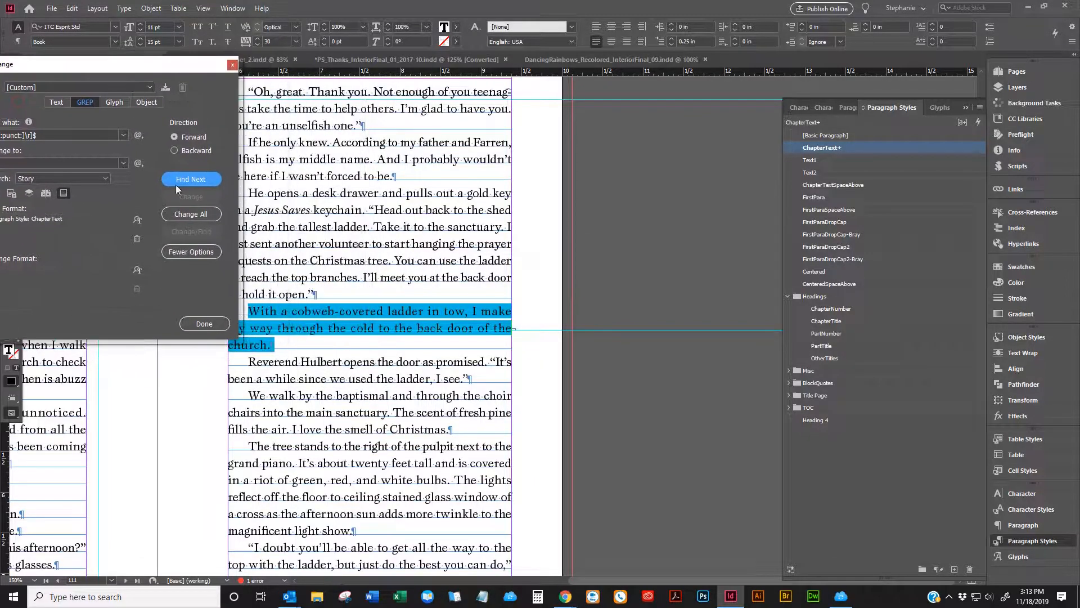
left_click_drag(617, 581, 552, 582)
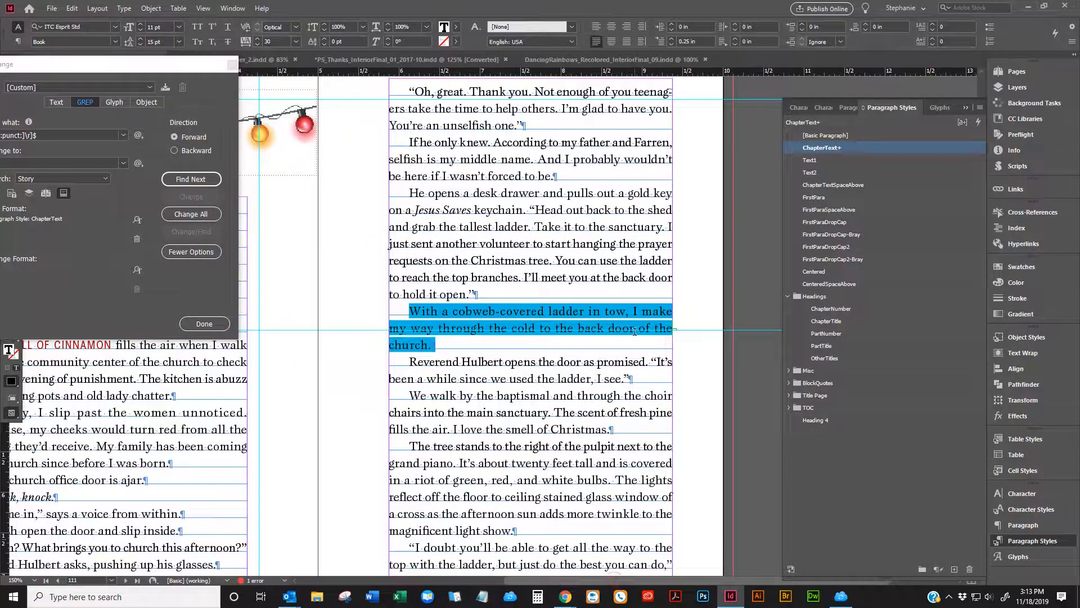
key("alt+Left")
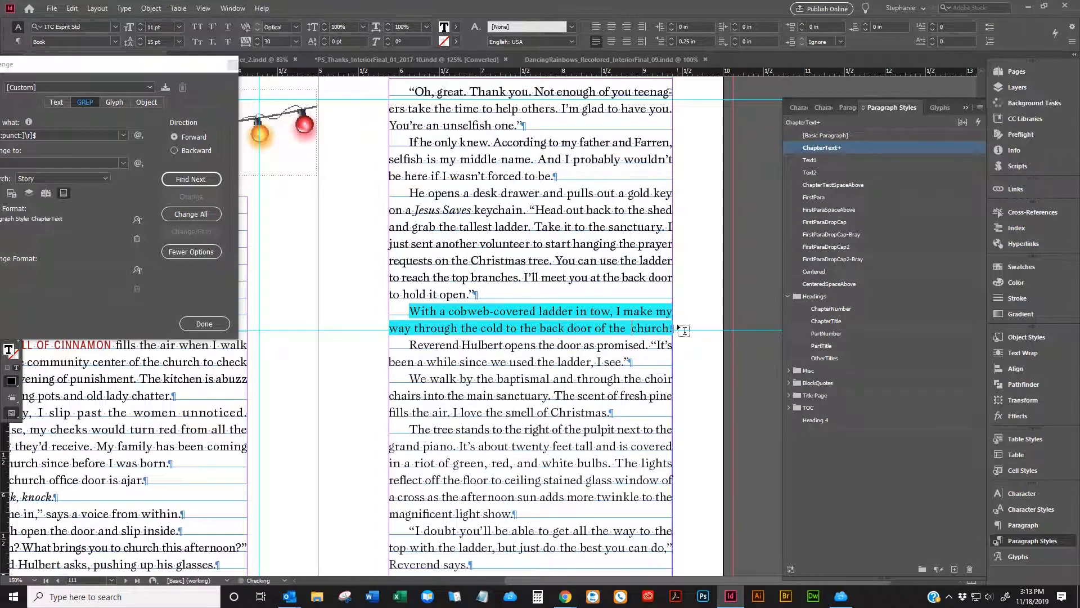
key("ctrl+minus")
key("ctrl+minus")
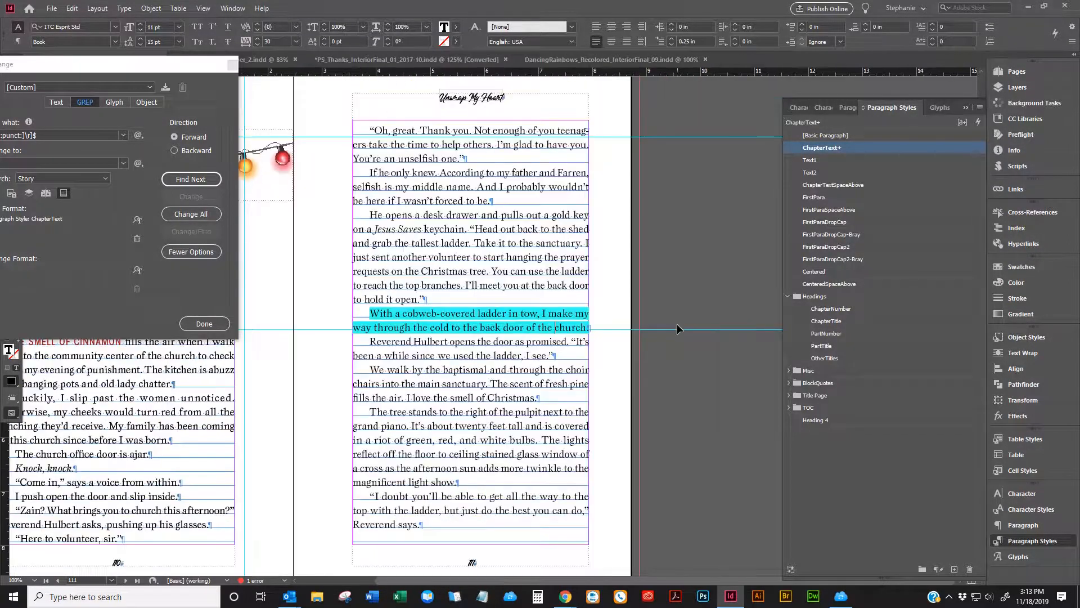
right_click(571, 318)
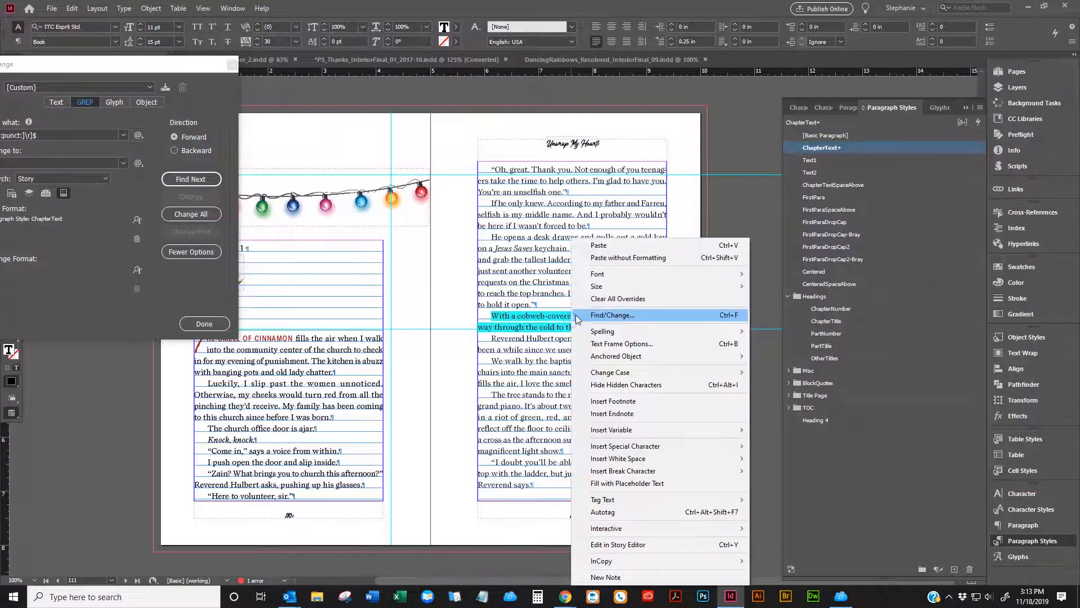
left_click(608, 299)
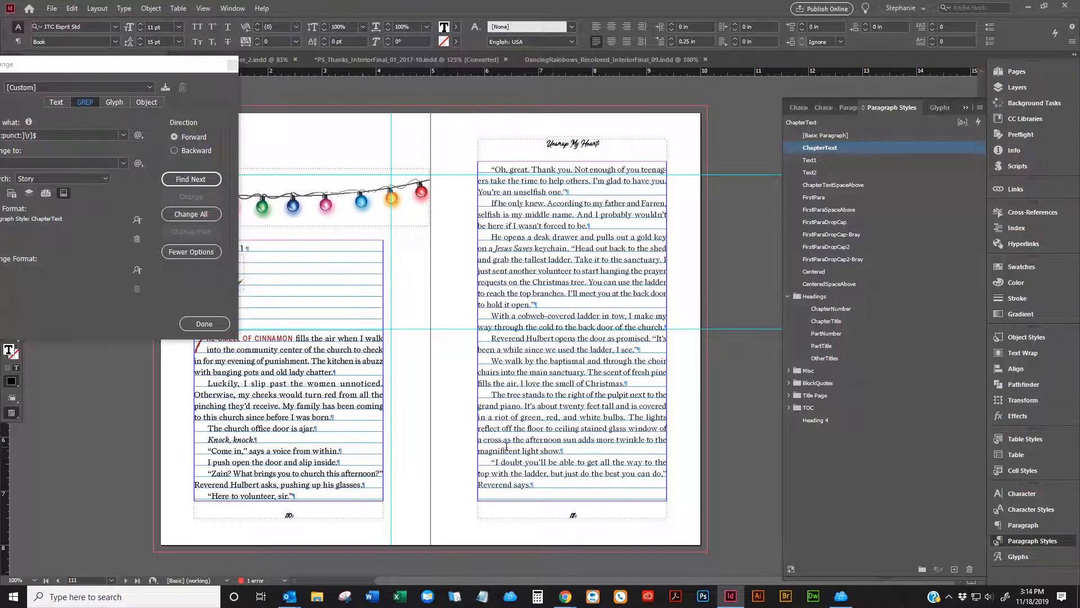
- Compare where the text ends on page 111 and its facing page, checking their last paragraphs
left_click(349, 462)
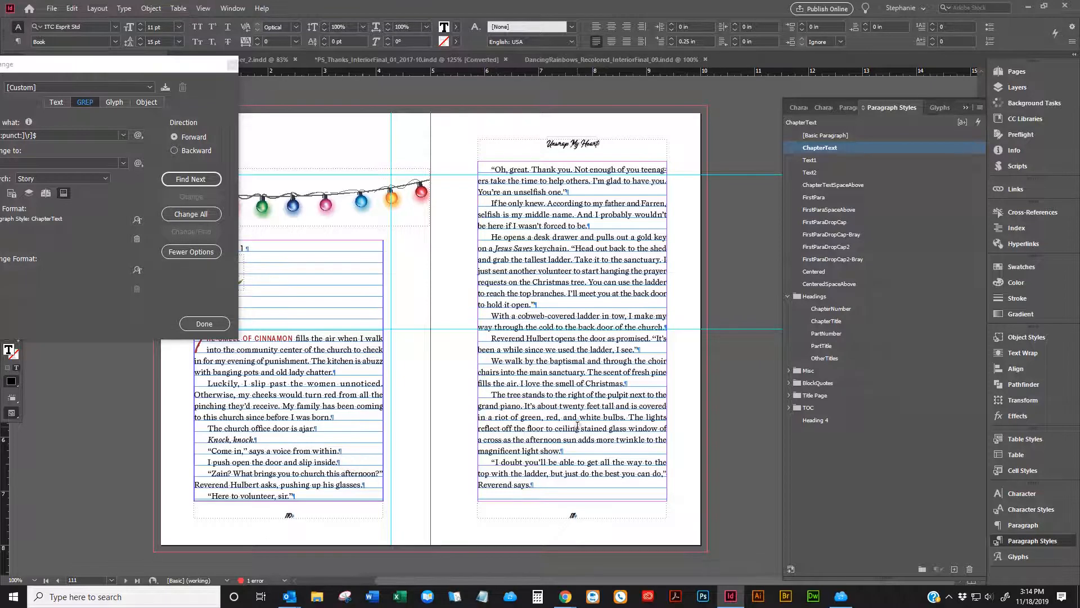
left_click(525, 241)
triple_click(270, 496)
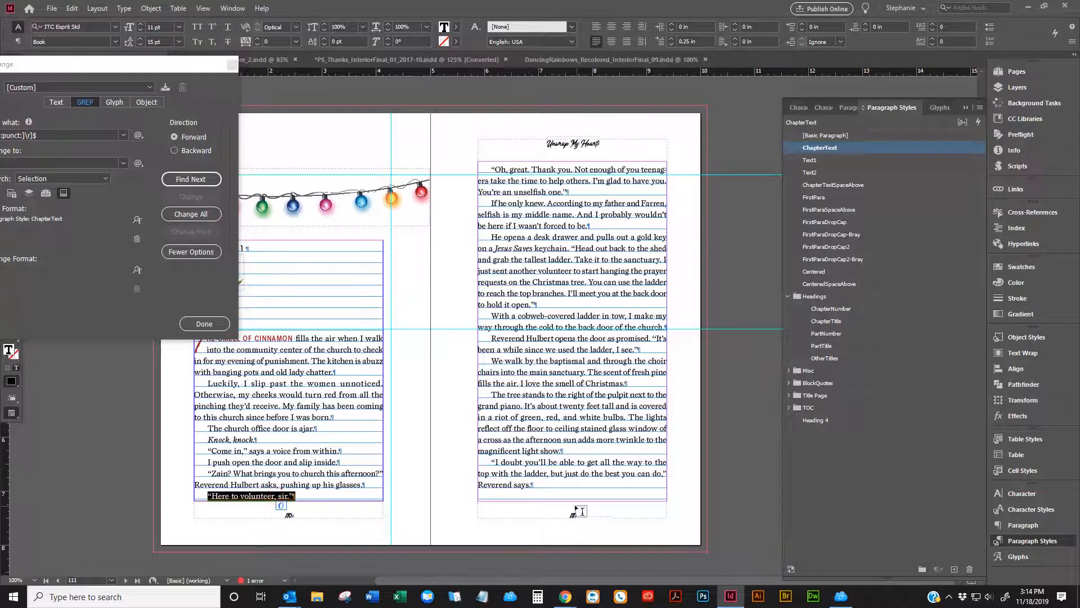
left_click(522, 485)
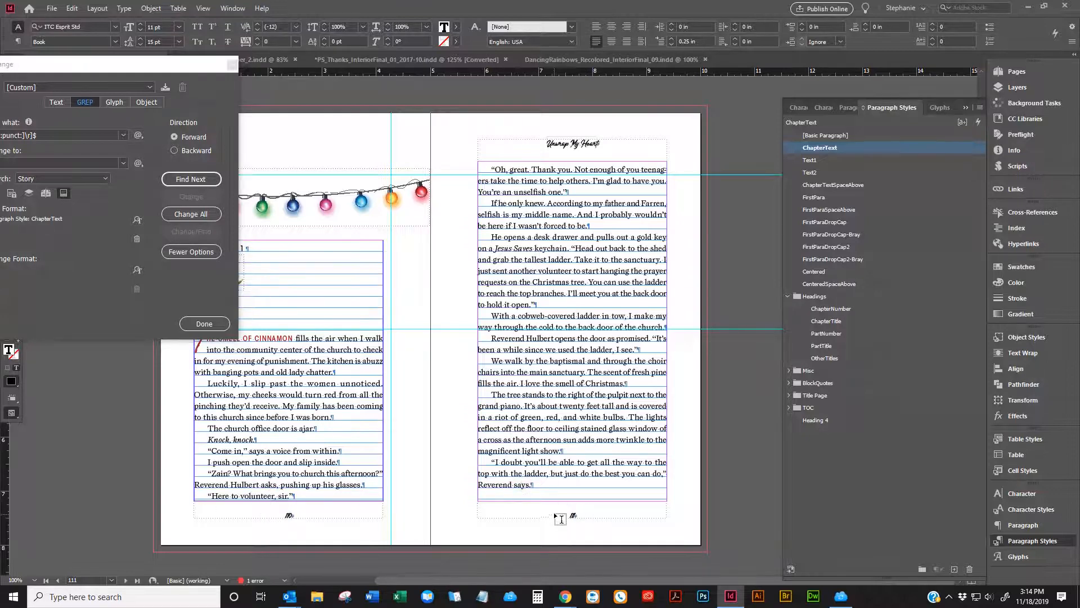
- Set the tracking of the "With a cobweb-covered ladder in tow" paragraph on page 111 to 40
triple_click(547, 324)
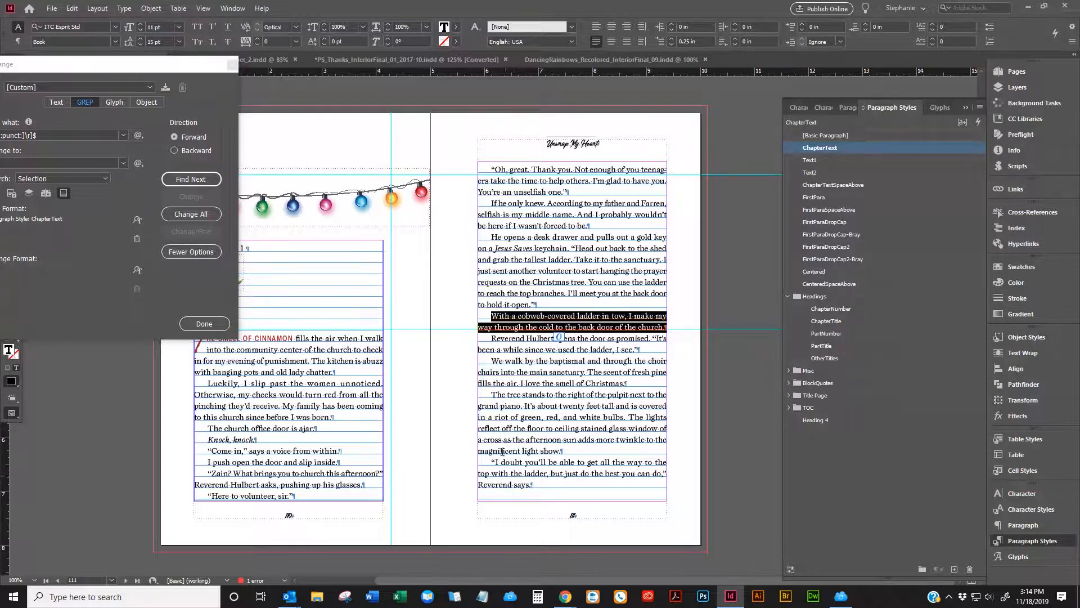
left_click(257, 39)
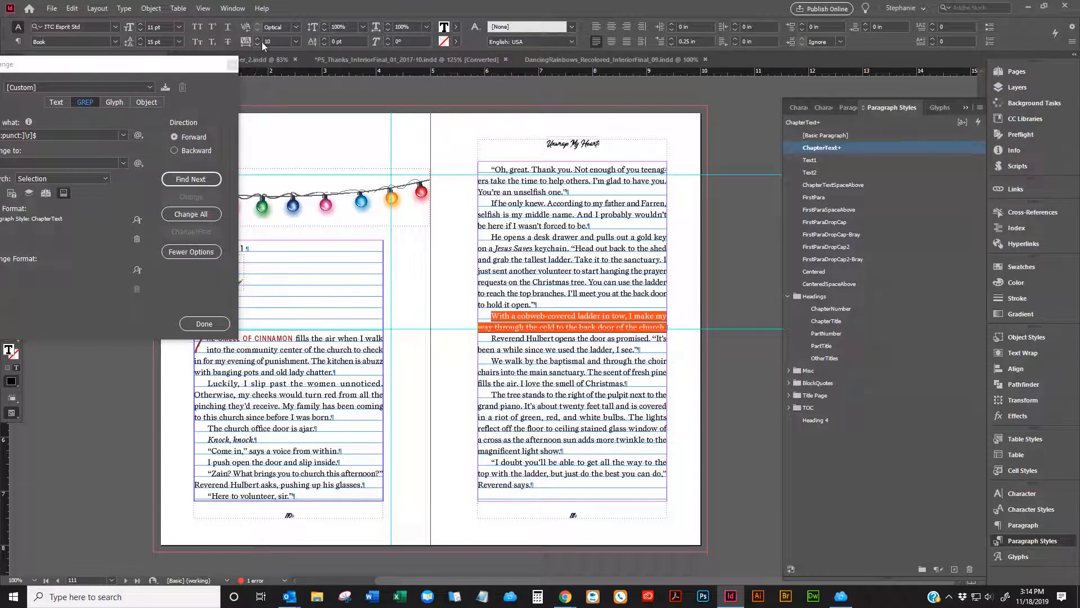
left_click(260, 37)
left_click(259, 41)
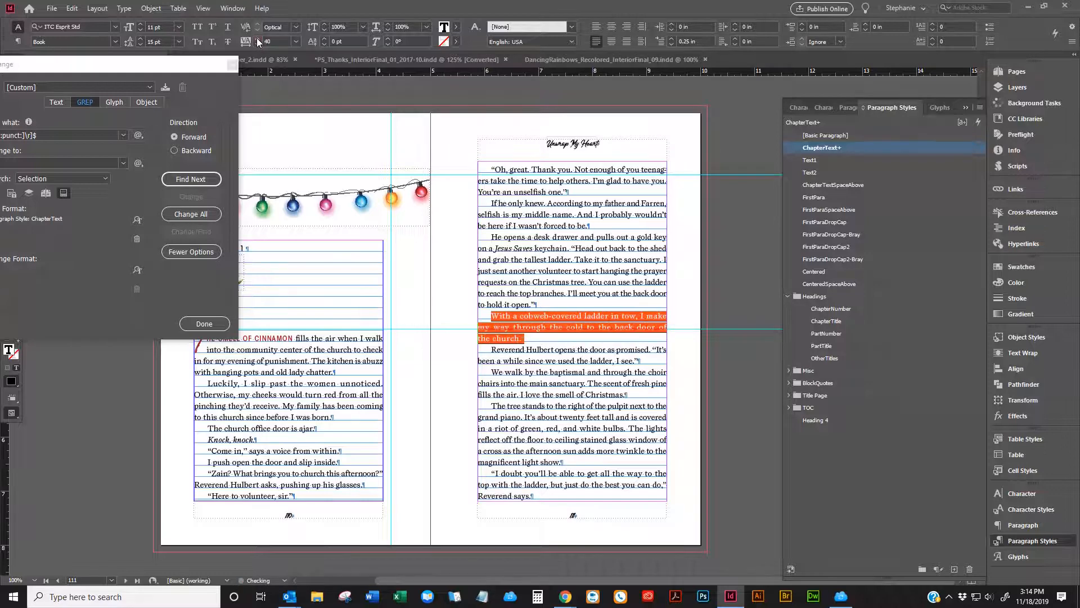
- Deselect the tracked paragraph to inspect its highlighting, bring the whole Find/Change dialog back into view, and place the cursor in "the church."
left_click(565, 350)
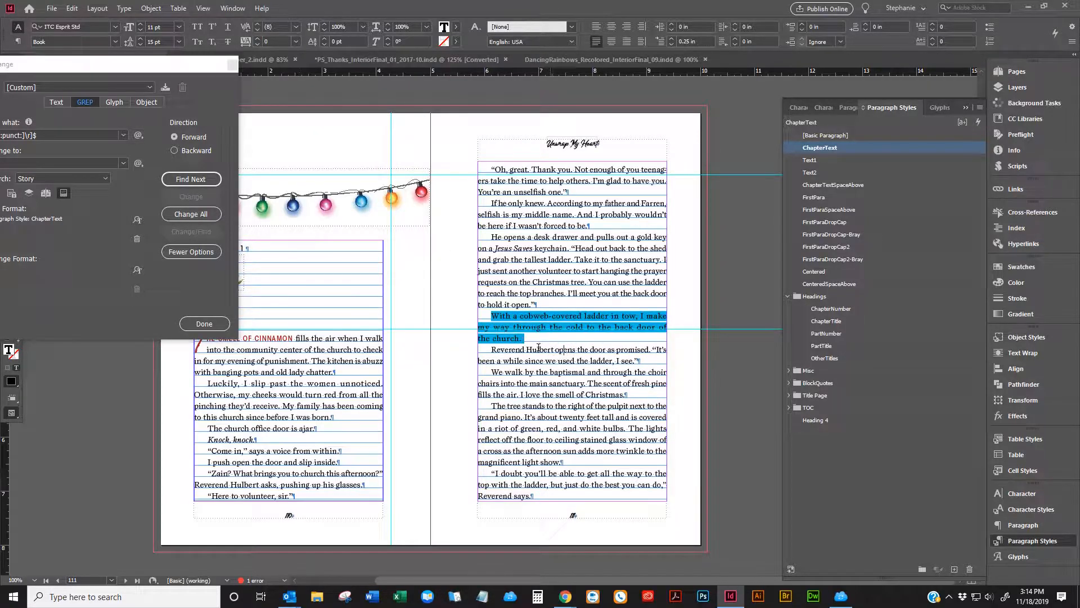
left_click(525, 330)
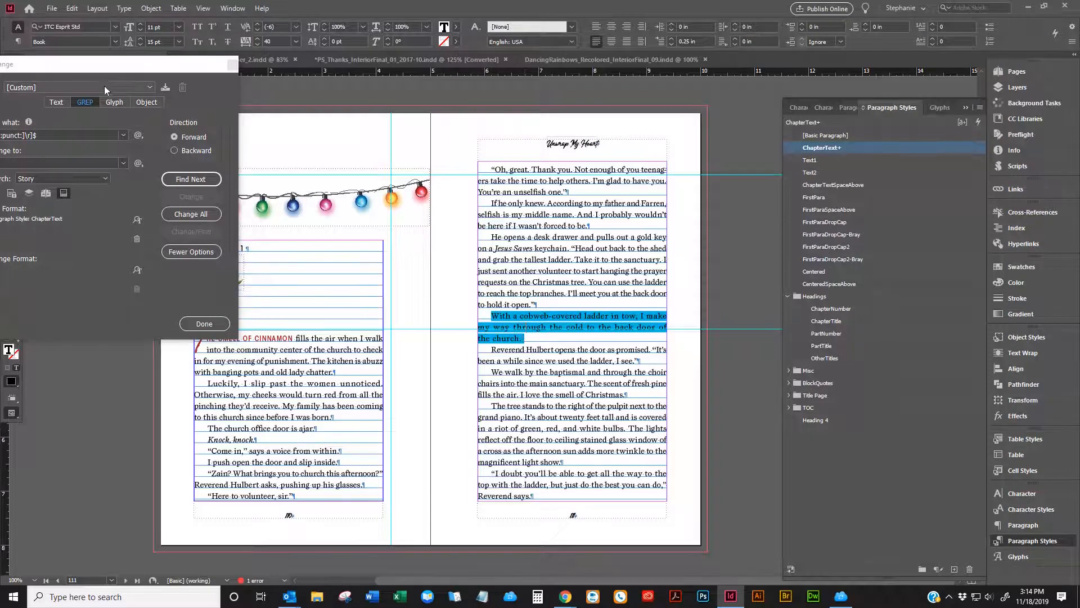
left_click_drag(96, 65, 235, 111)
left_click(503, 339)
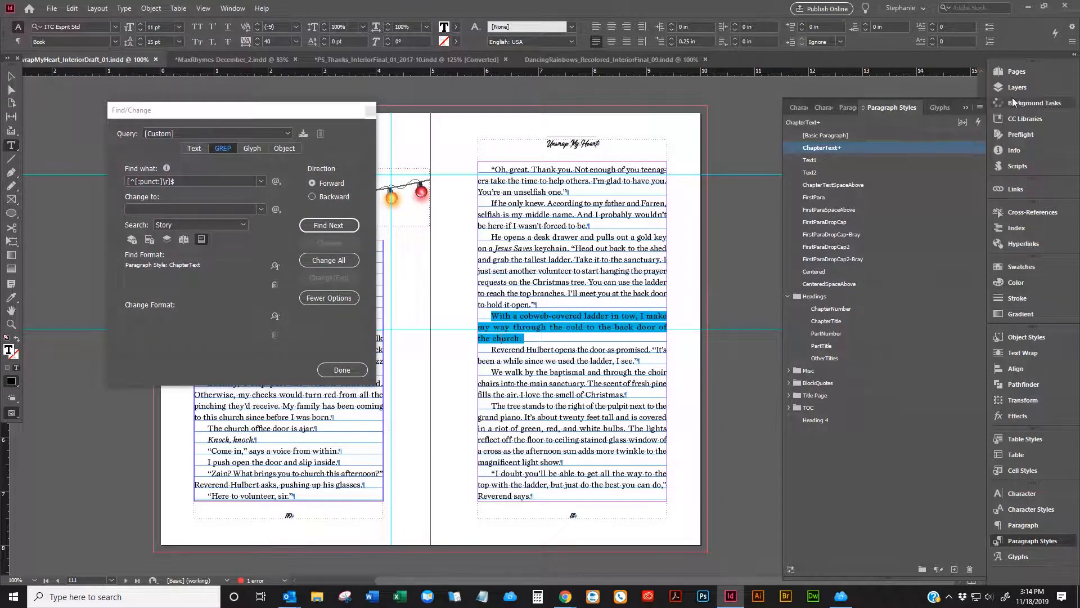
- Check the No Break setting for the tracked paragraph on page 111 and select "the church." to inspect it
left_click(1072, 26)
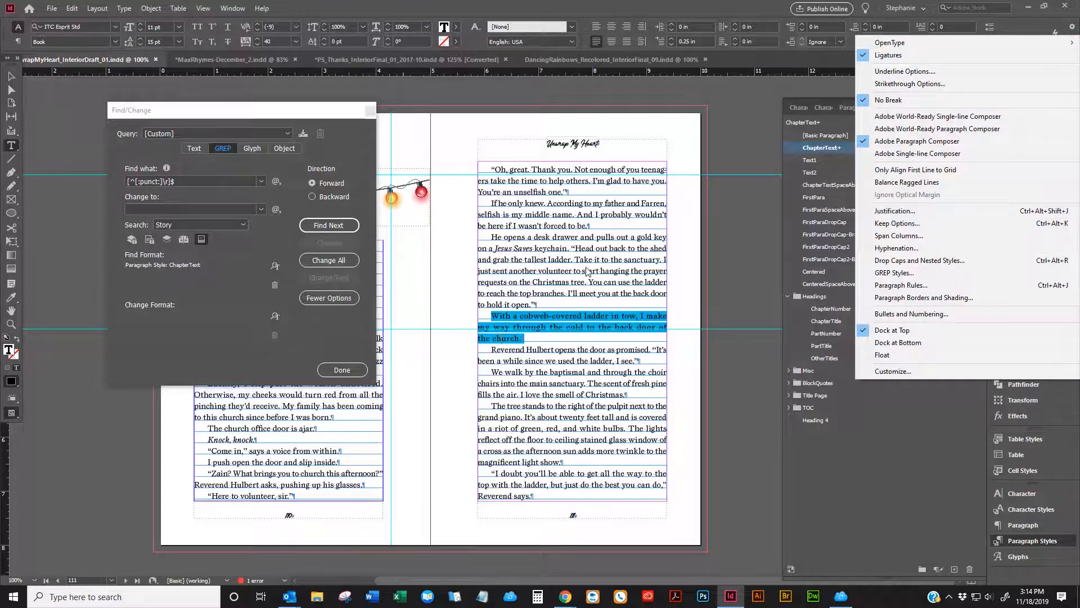
left_click(508, 341)
left_click_drag(528, 339, 479, 338)
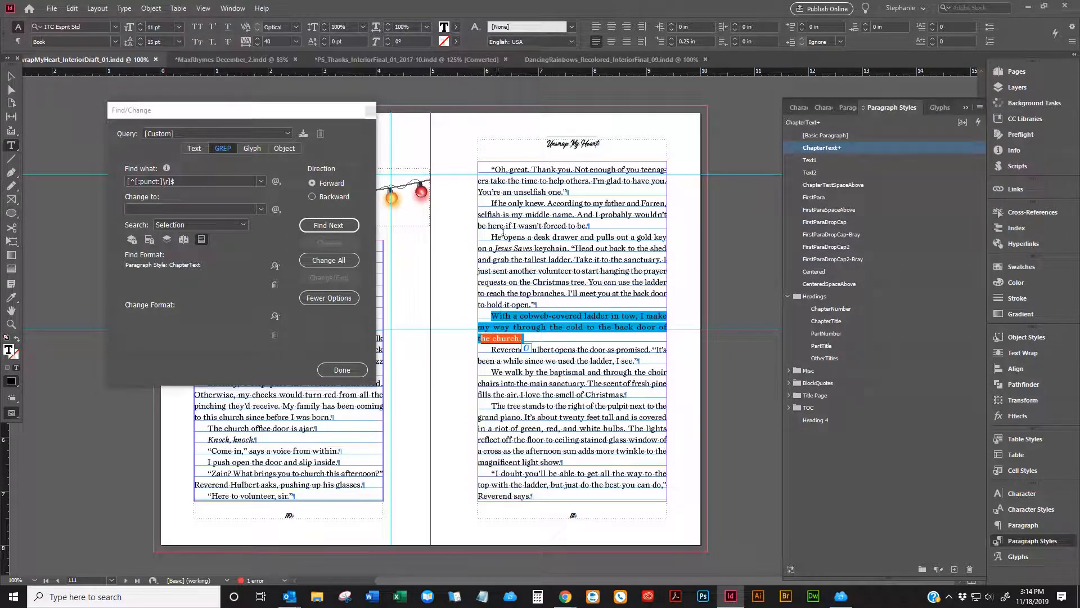
left_click(490, 338)
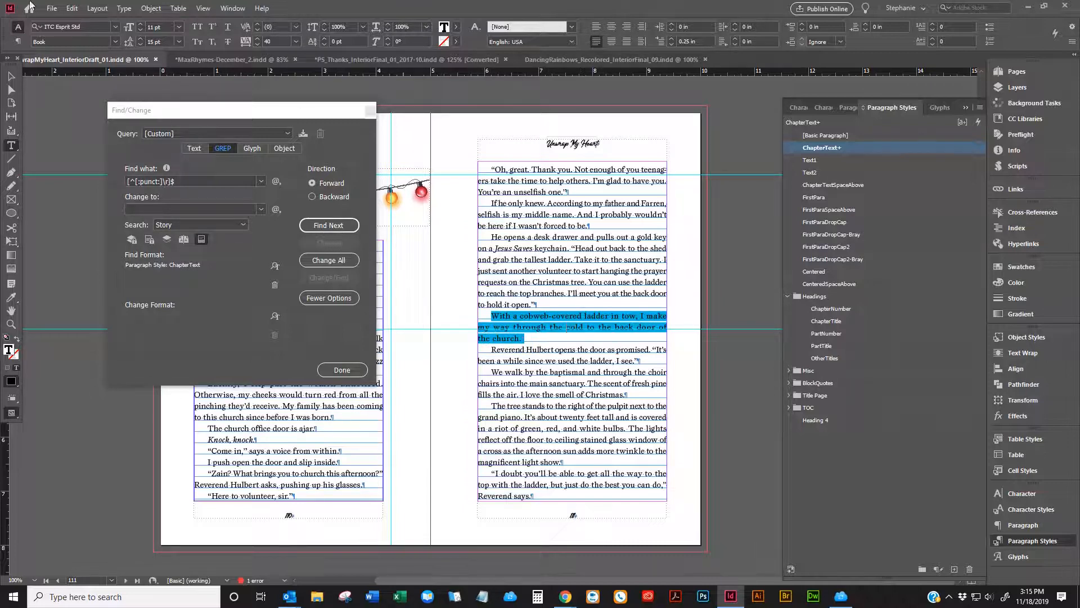
- Switch to Preview mode and insert a forced line break before "church." in the "With a cobweb-covered ladder in tow" paragraph on page 111
left_click(12, 75)
key("w")
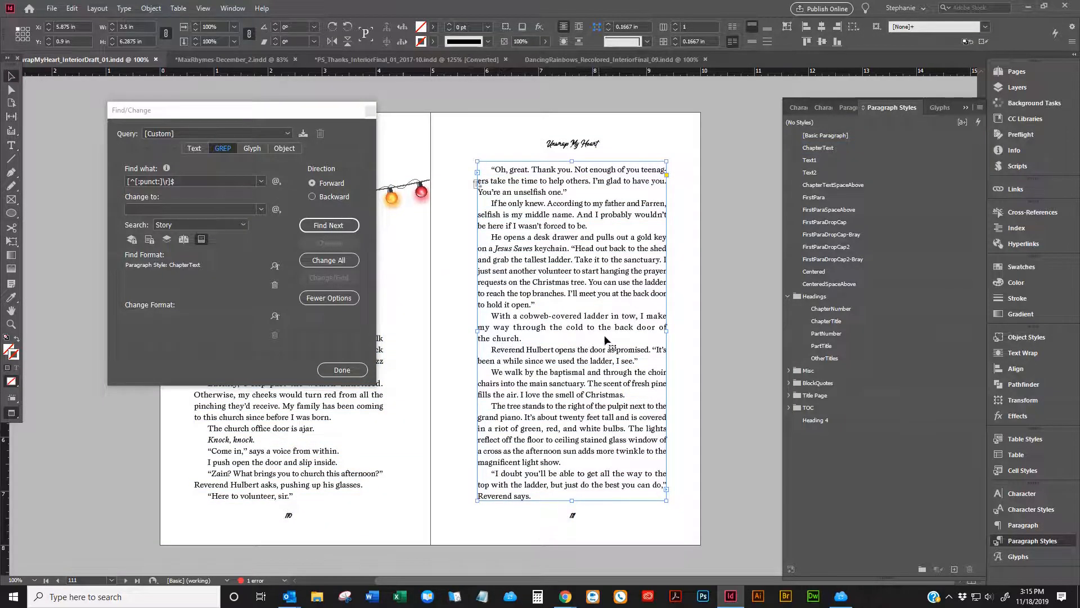
double_click(493, 338)
key("shift+Return")
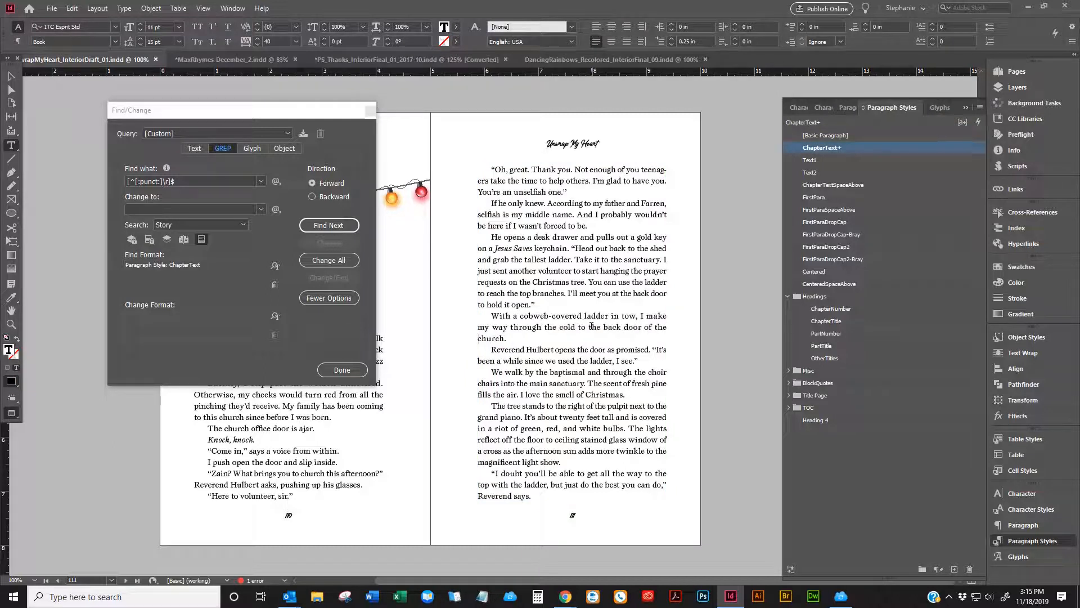
key("shift+End")
left_click(515, 341)
left_click(508, 340)
left_click(500, 339)
left_click(516, 275)
- Replace the GREP search expression with "[^"]+?" to look for unclosed dialogue quotes in ChapterText
left_click(565, 595)
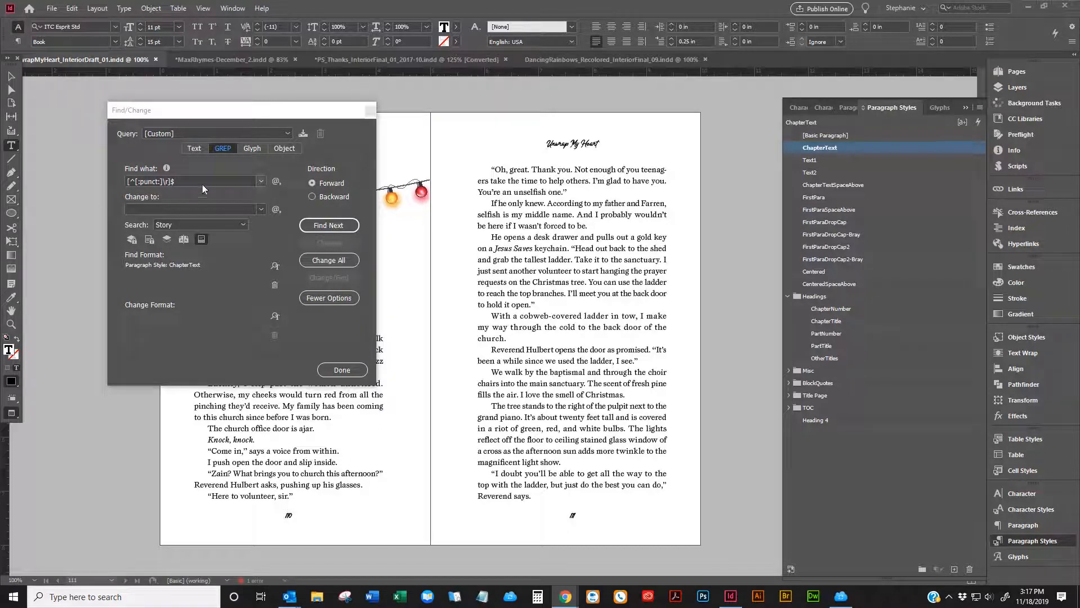
triple_click(187, 181)
type("\"[^\"]+?\"")
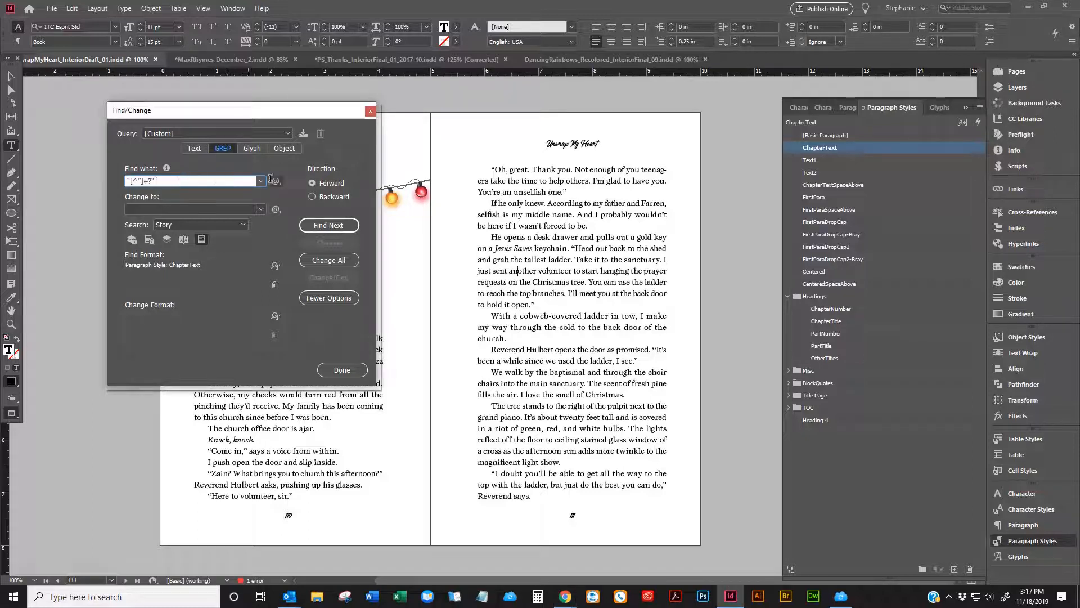
left_click(517, 183)
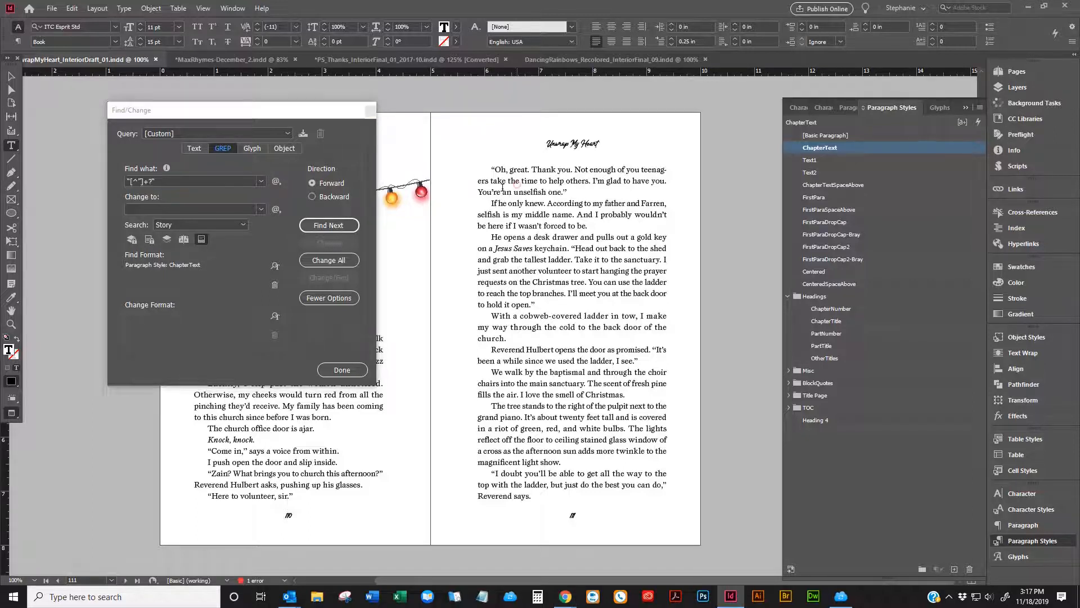
left_click(170, 181)
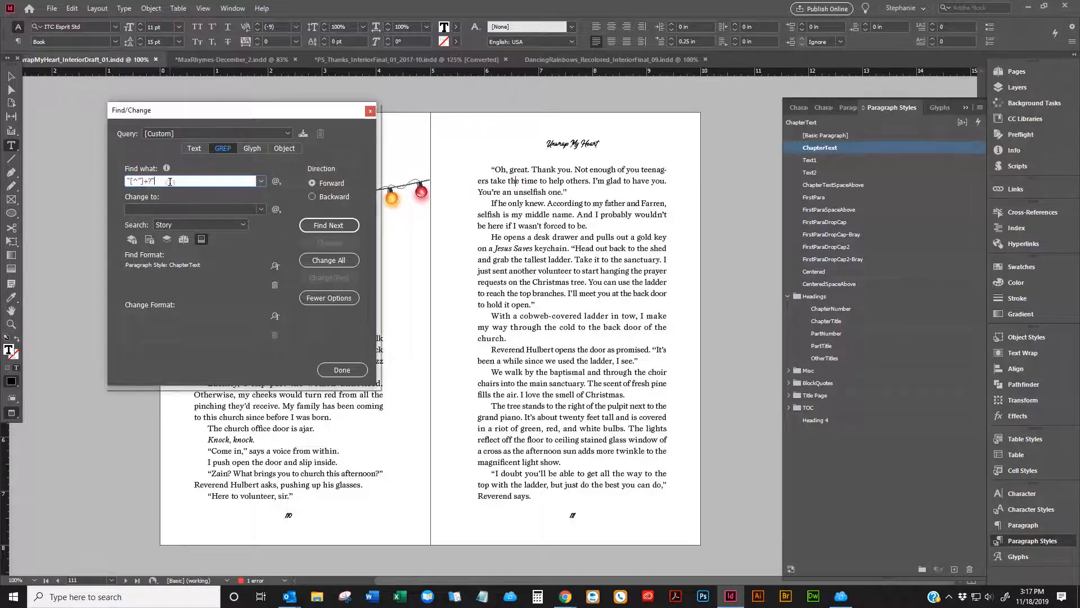
- Go to the start of the story, move the Find/Change dialog clear of the page, and find the first match
left_click(615, 321)
key("ctrl+Home")
scroll(548, 257, "up", 1)
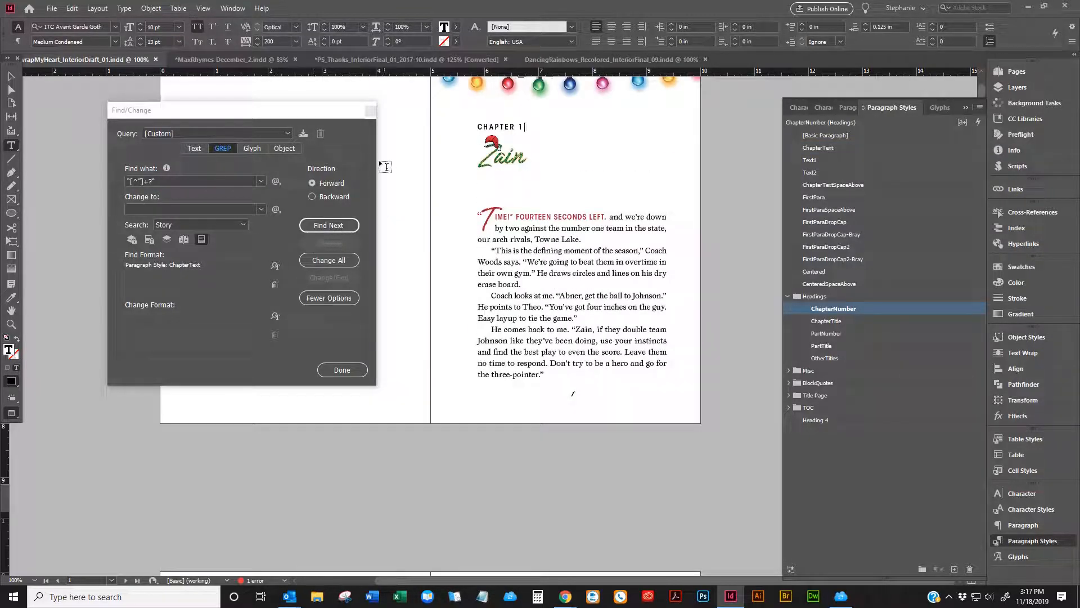
left_click_drag(338, 110, 283, 109)
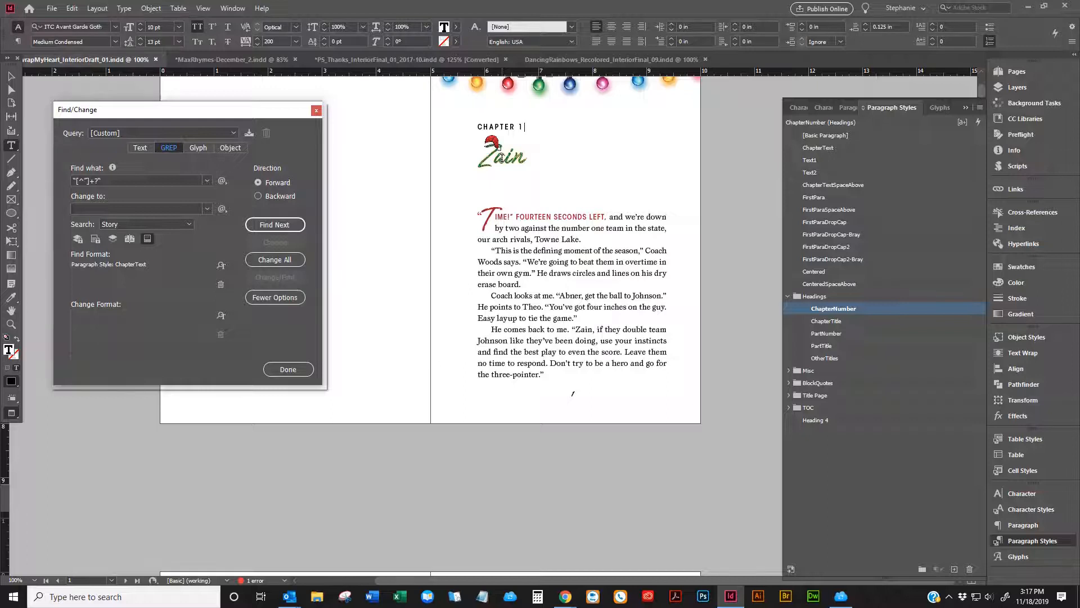
left_click(285, 223)
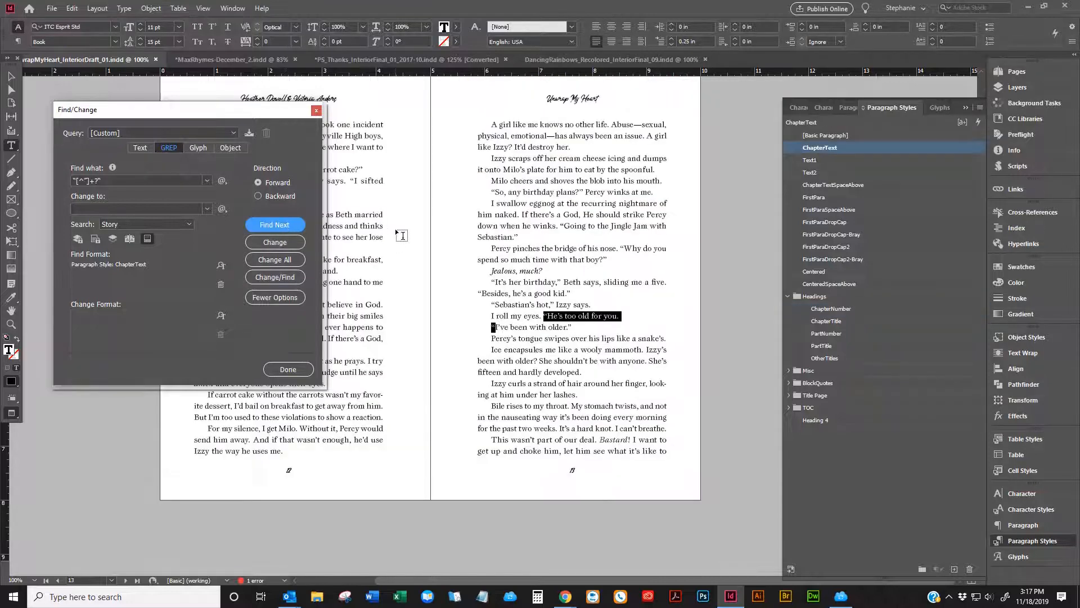
- Add the missing closing quotation mark after "He's too old for you." on page 13
left_click(557, 315)
left_click_drag(488, 315, 589, 331)
left_click(528, 317)
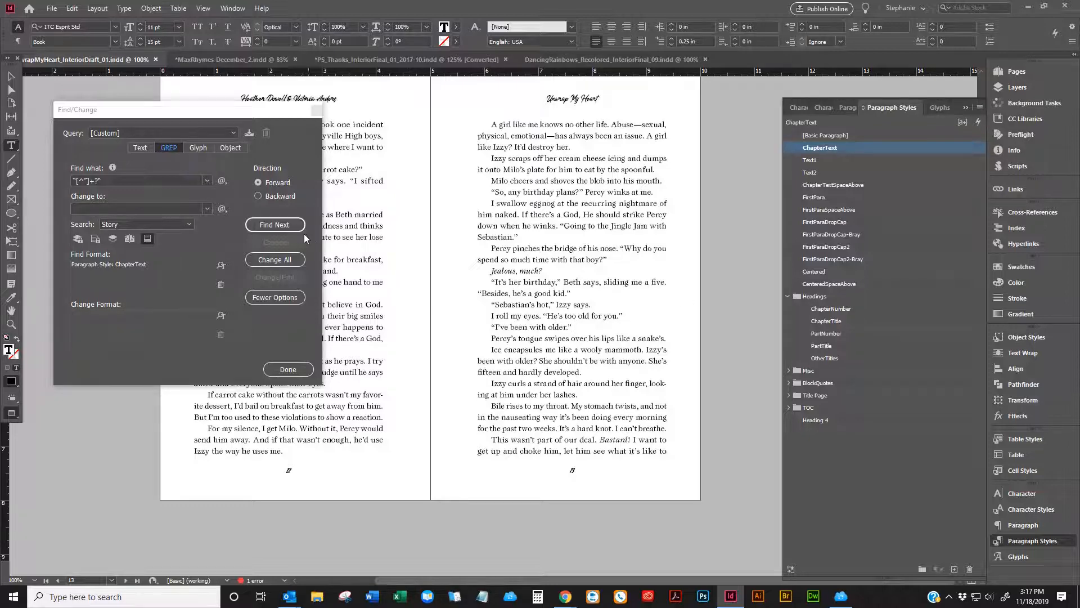
- Find the next match, collapse the Paragraph Styles panel covering it, and examine where the multi-paragraph quotation on pages 53 and 54 closes
left_click(272, 226)
scroll(417, 349, "up", 4)
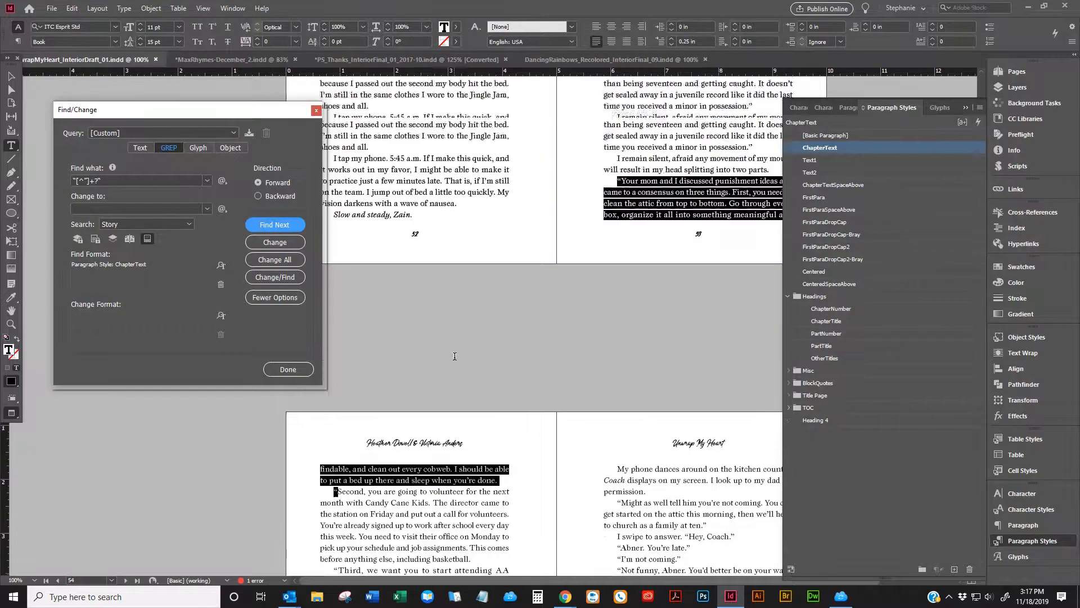
left_click(964, 105)
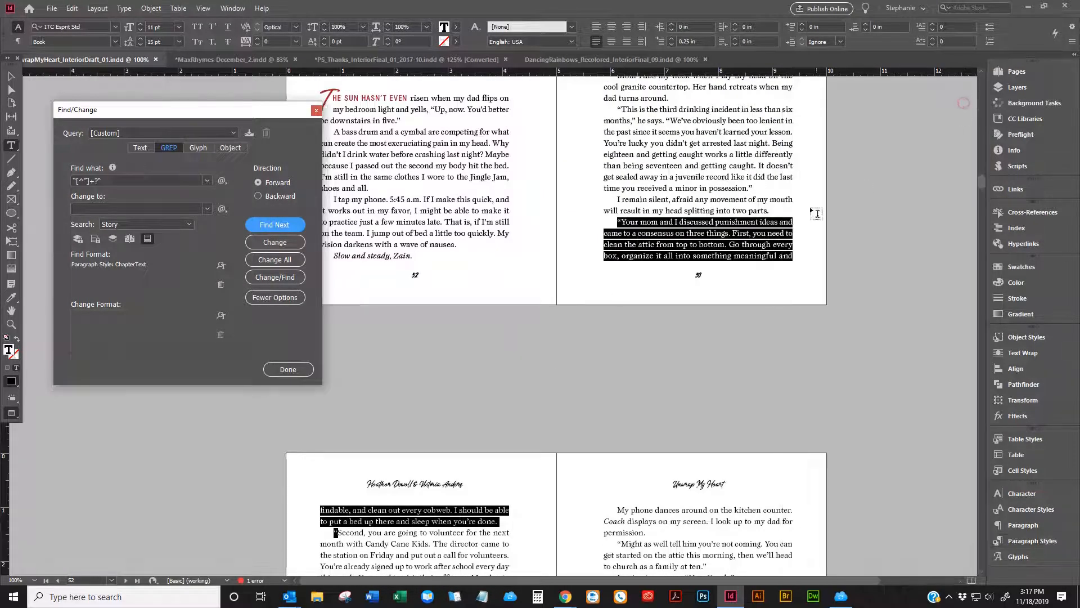
left_click(655, 237)
scroll(612, 227, "down", 2)
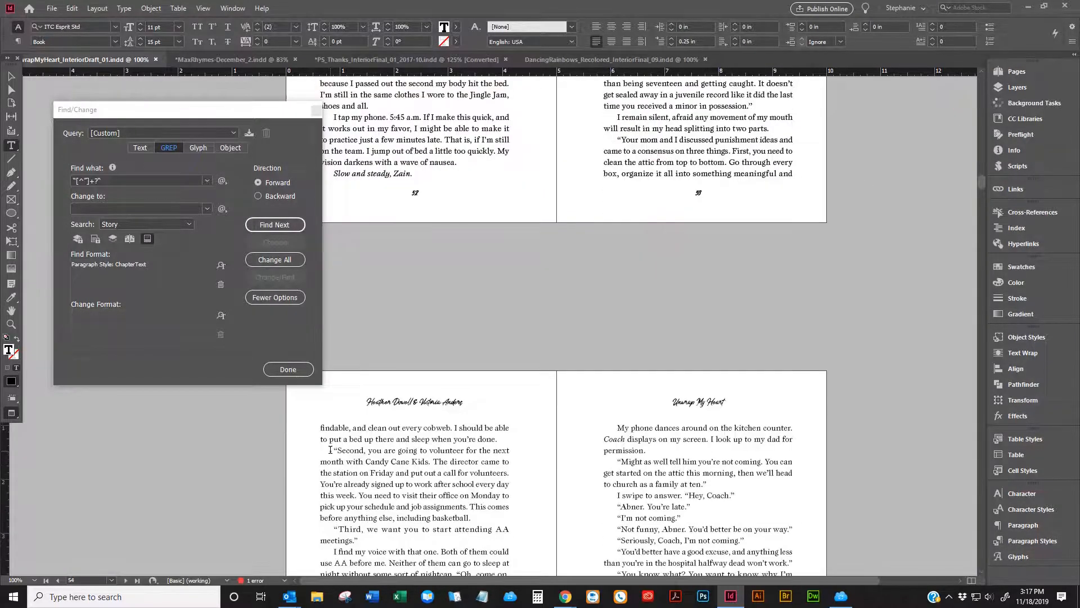
left_click_drag(331, 450, 476, 519)
left_click_drag(322, 527, 370, 539)
left_click(371, 539)
- Find the next match and examine the end of the "Check-in is every night" quotation in the Chapter 16 opening
left_click(284, 224)
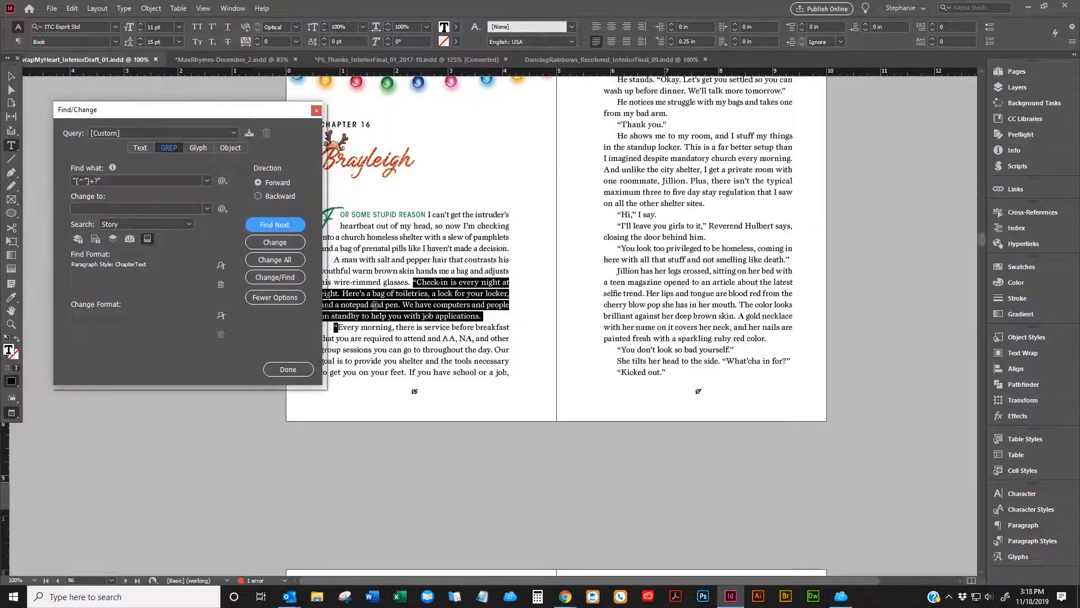
scroll(465, 382, "up", 3)
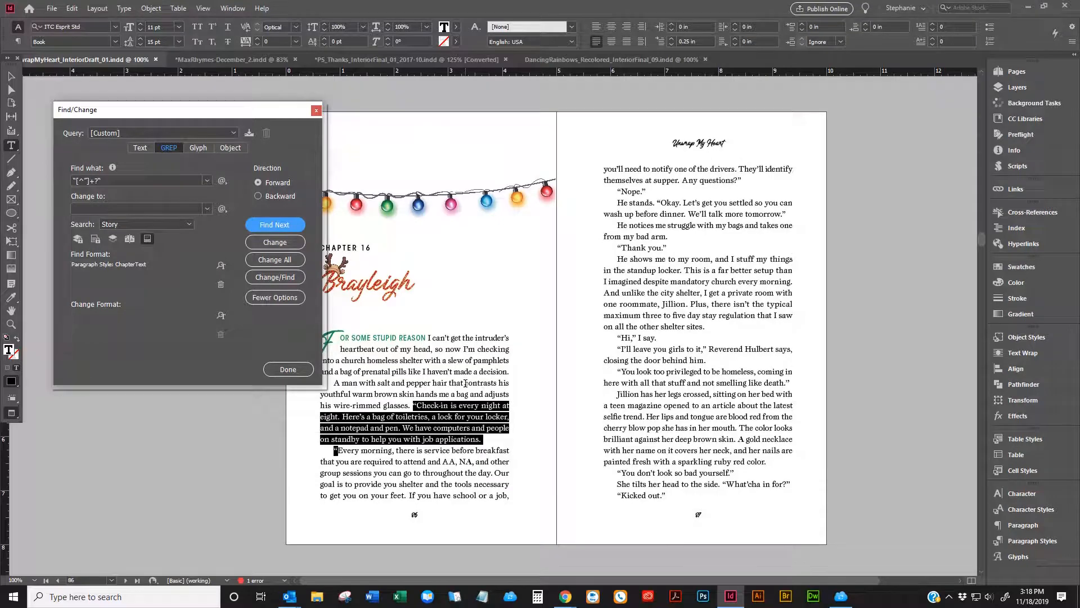
left_click(450, 426)
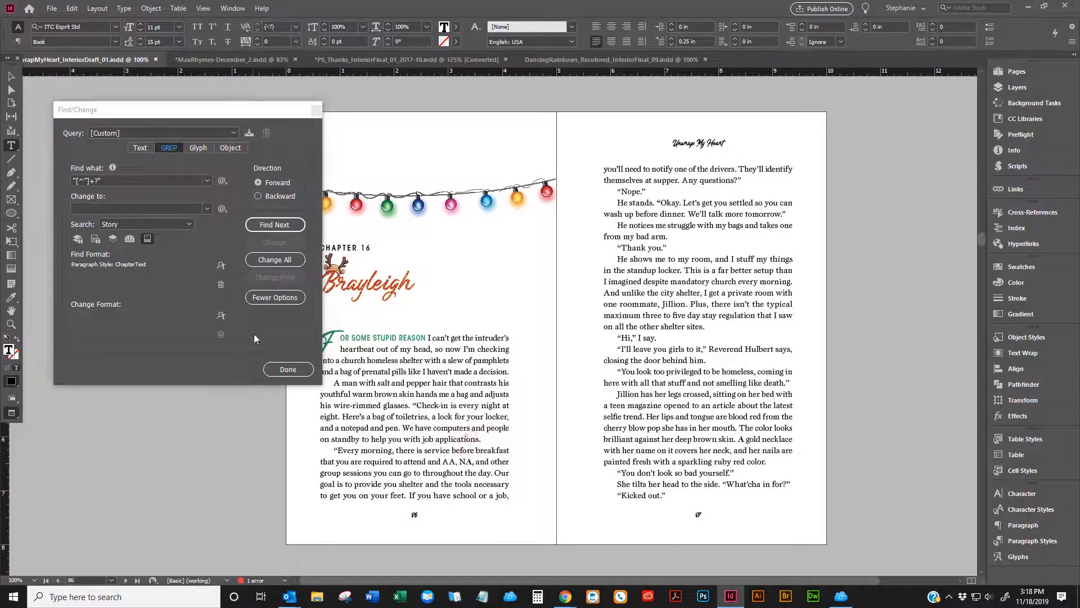
double_click(490, 441)
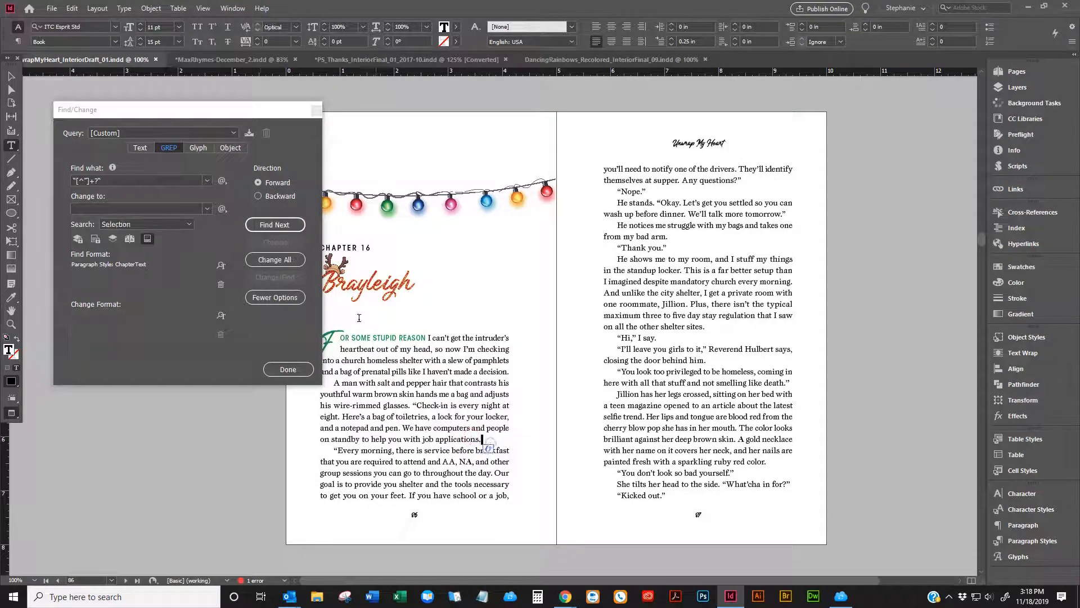
left_click(287, 229)
left_click(562, 317)
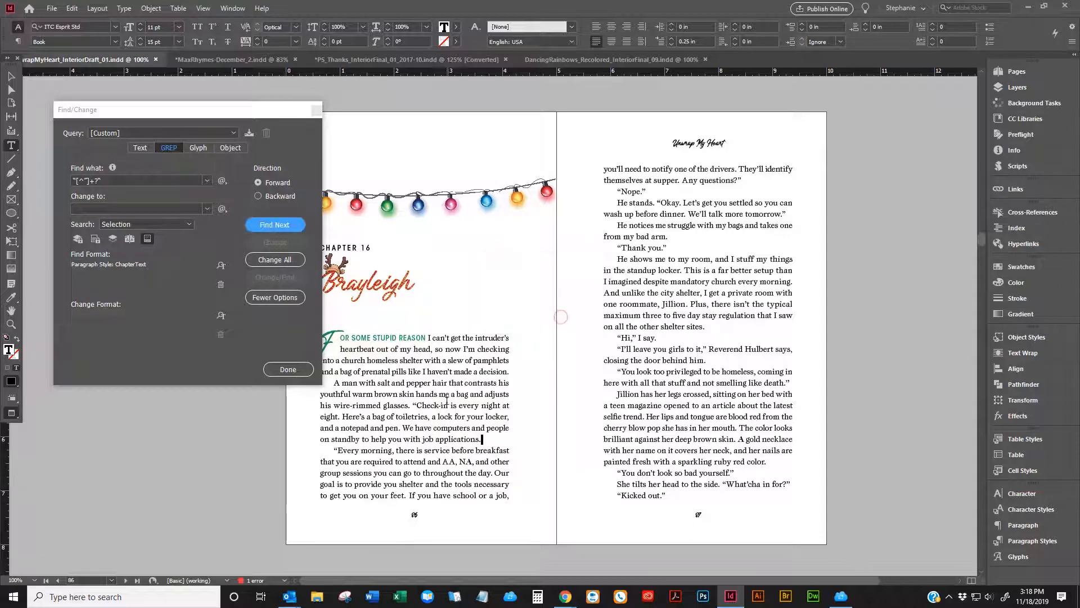
left_click(448, 404)
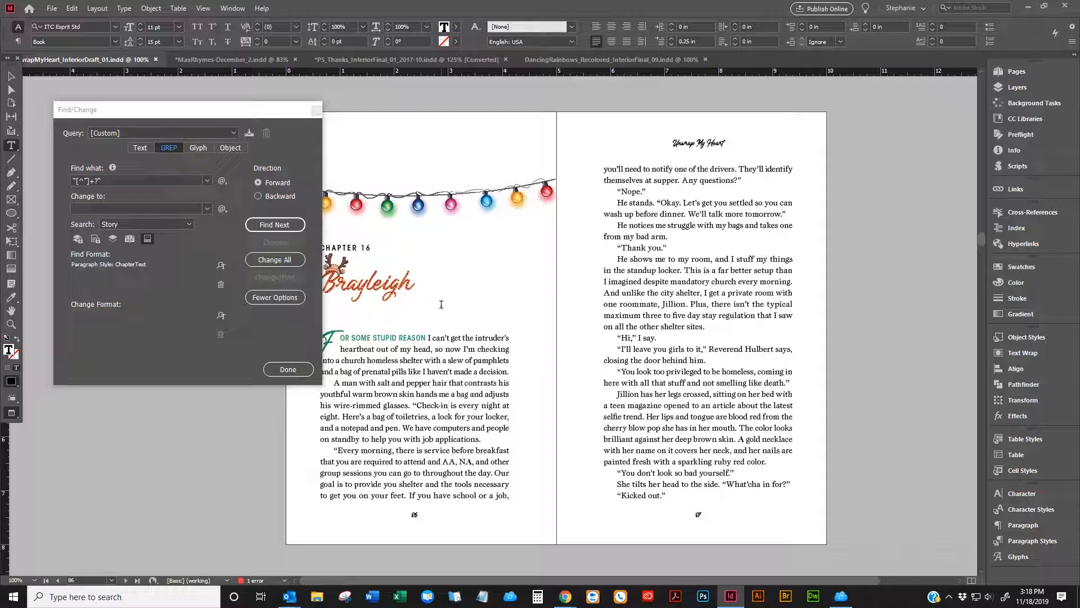
- Close Find/Change and deselect the text frame on the Chapter 16 opening page
left_click(287, 371)
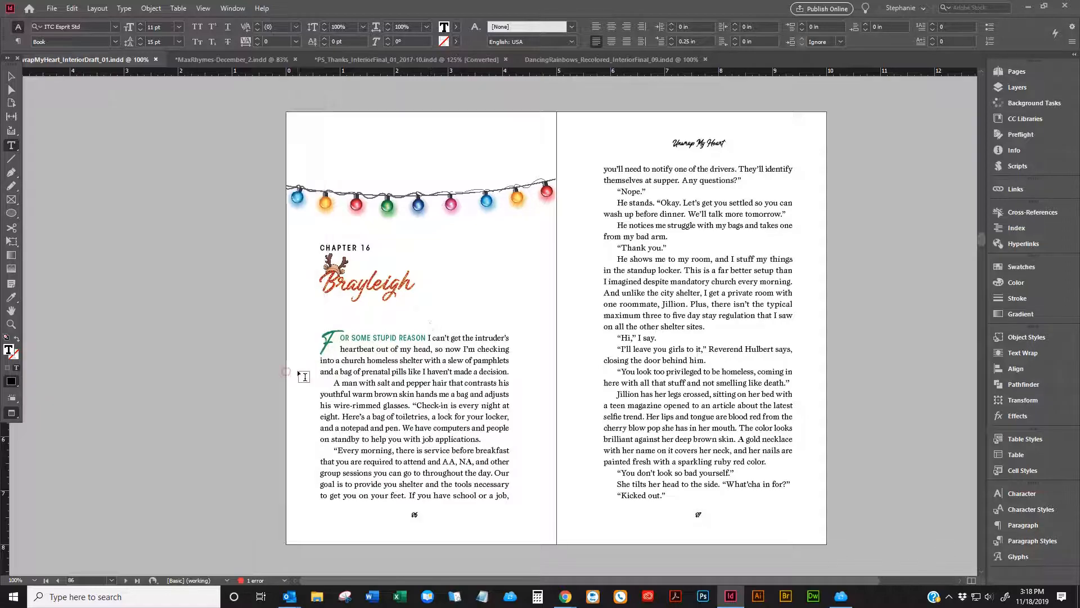
left_click(11, 76)
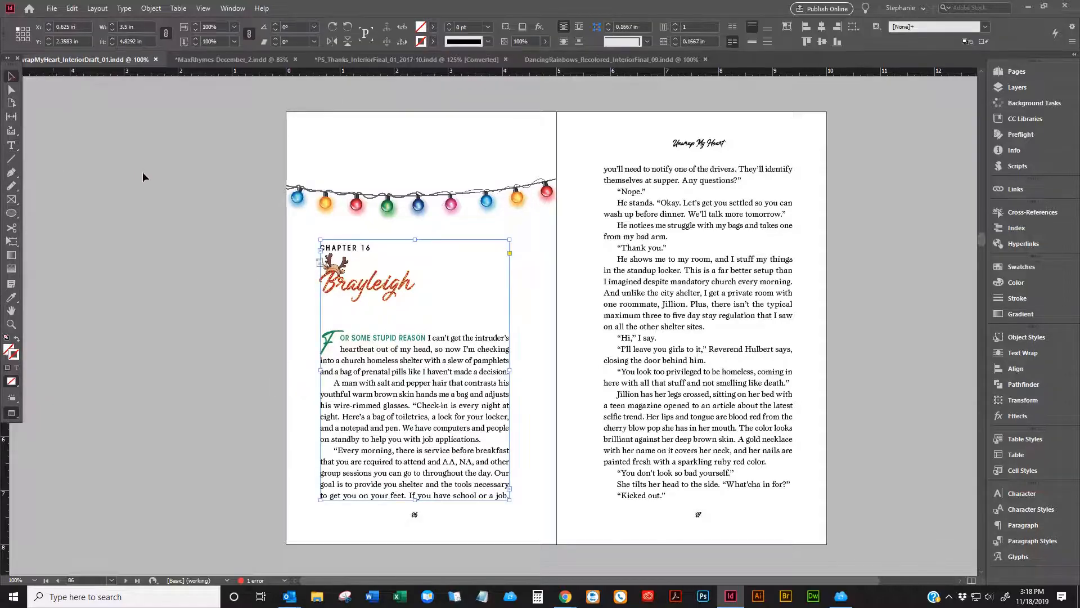
left_click(143, 178)
- Save the changes to the UnwrapMyHeart_InteriorDraft_01 document
scroll(294, 202, "down", 8)
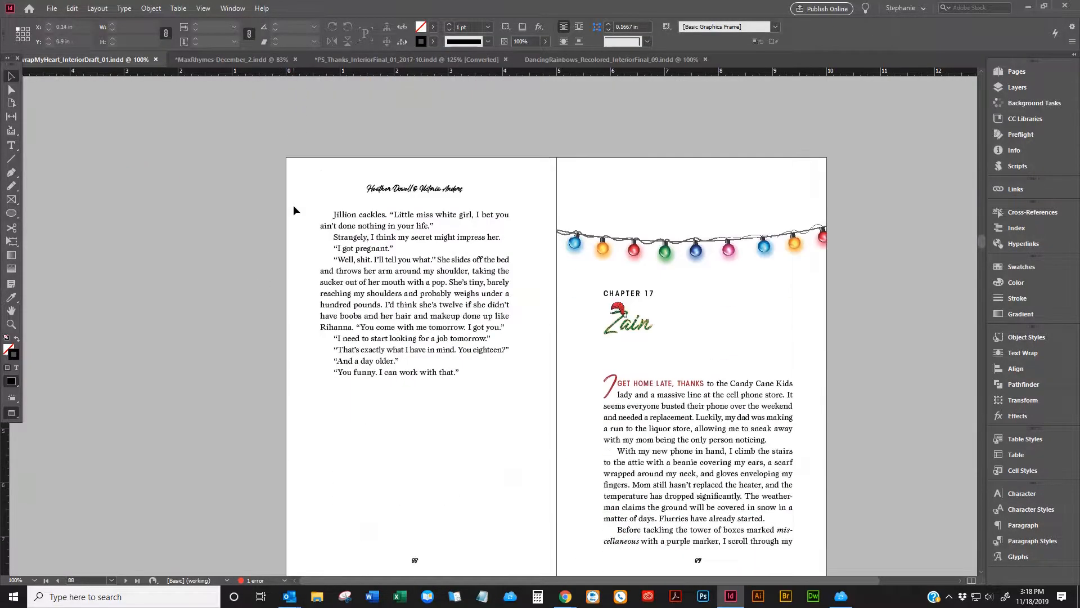
scroll(293, 210, "down", 20)
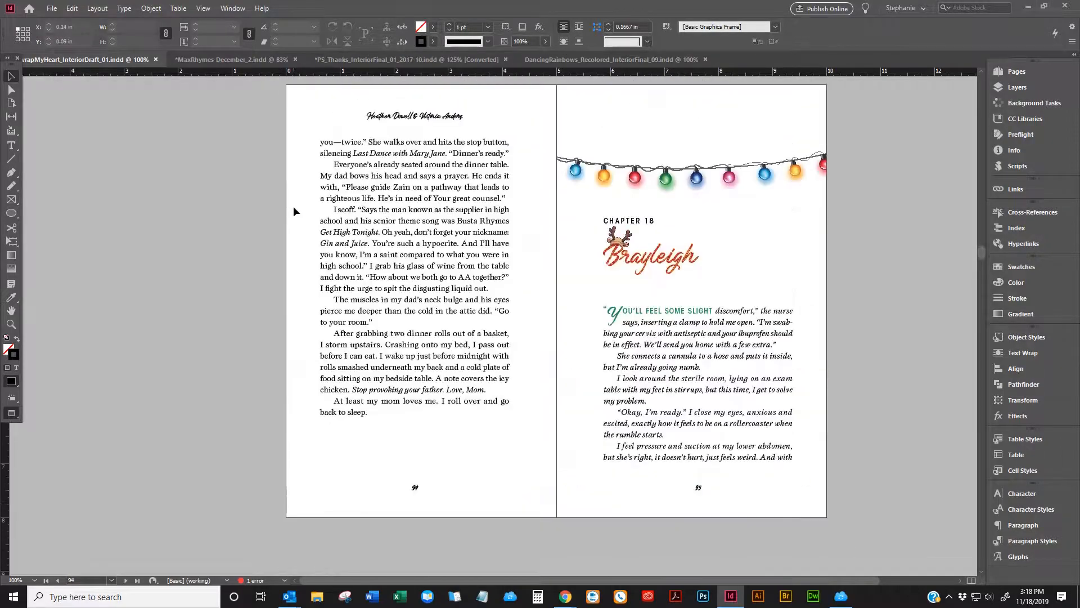
scroll(294, 207, "down", 20)
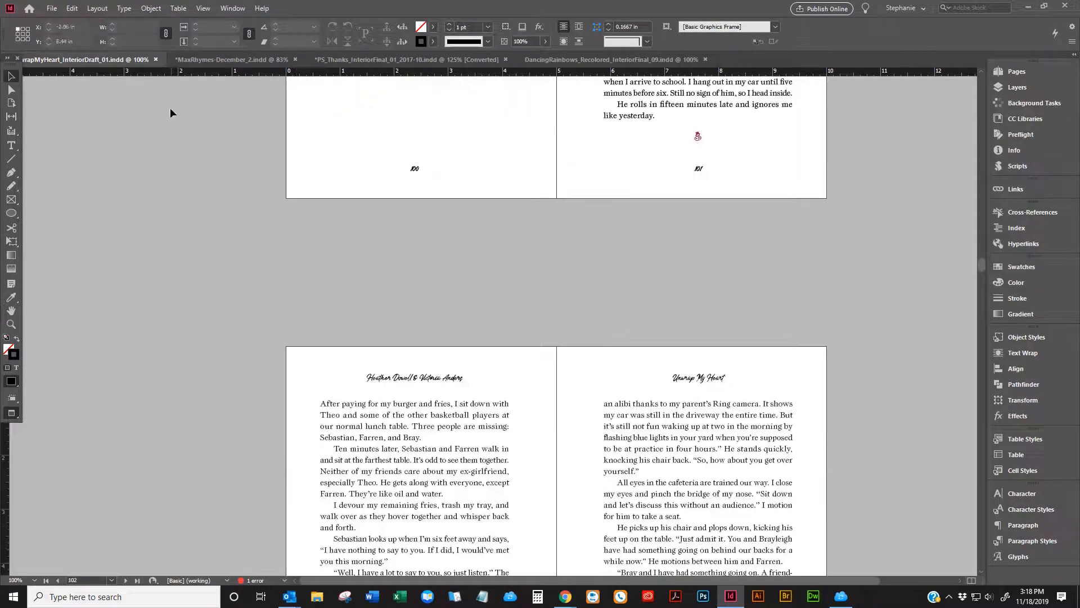
scroll(170, 112, "up", 5)
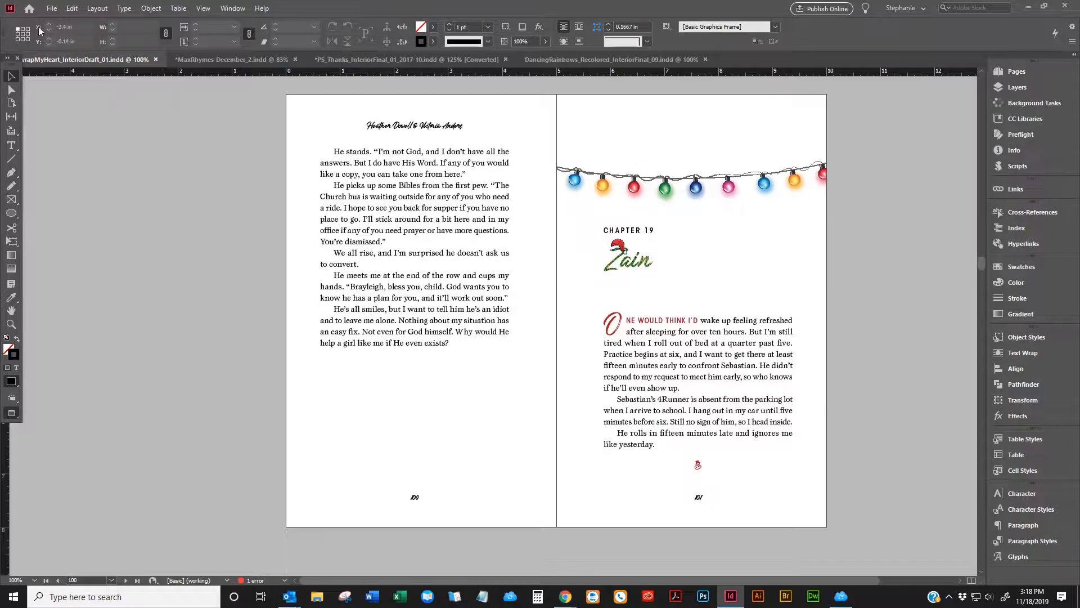
left_click(52, 9)
left_click(67, 87)
- Start a PDF export with the [PDF/X-1a:2001] preset, saving over the existing UnwrapMyHeart_InteriorDraft_01.pdf in the Interior folder
left_click(52, 10)
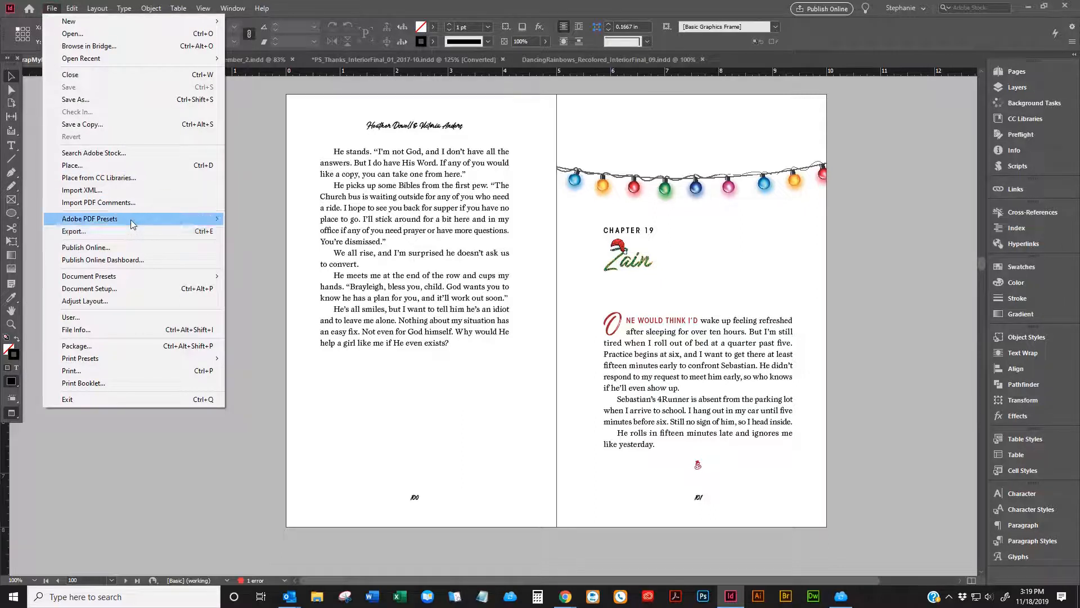
mouse_move(107, 218)
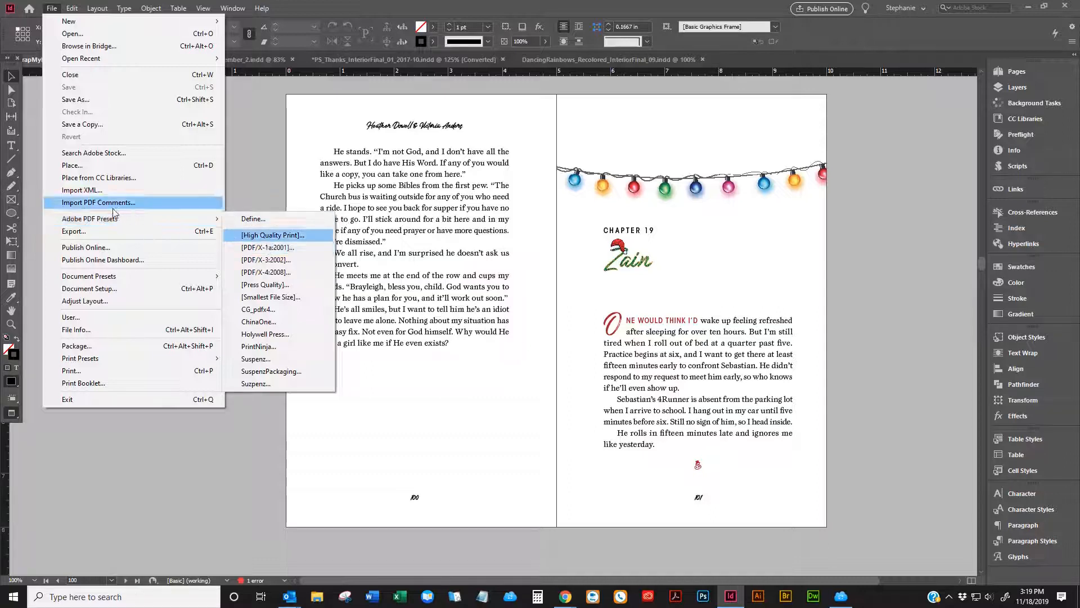
mouse_move(111, 223)
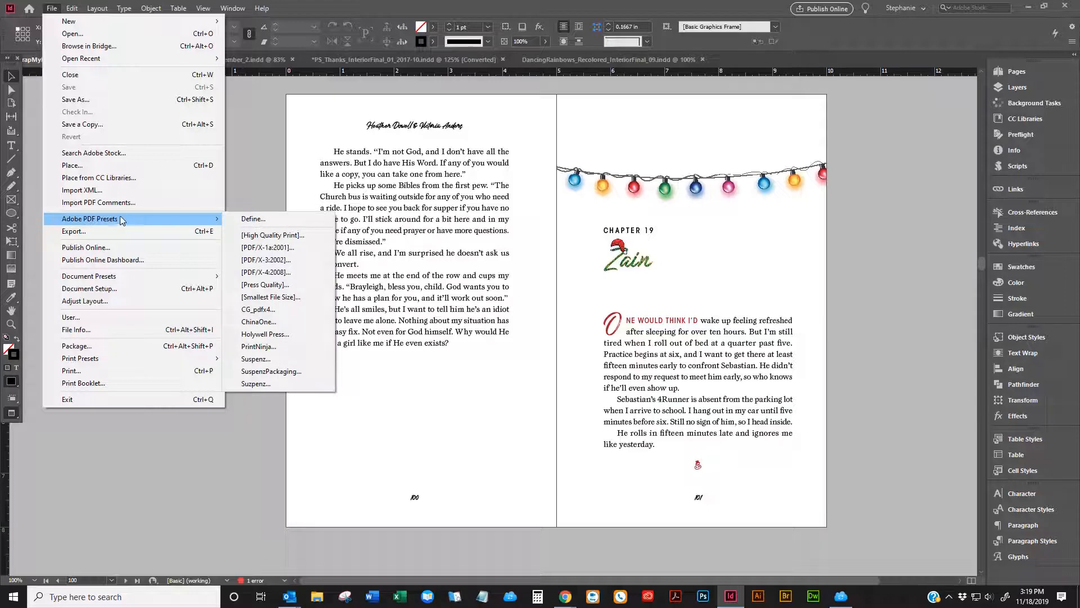
left_click(119, 5)
left_click(51, 9)
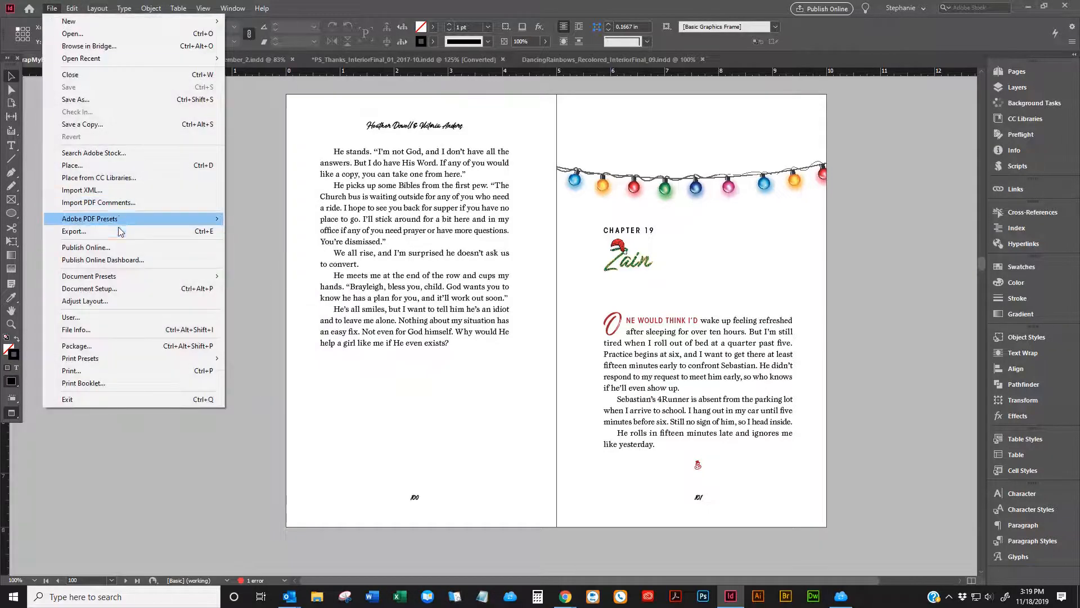
mouse_move(119, 219)
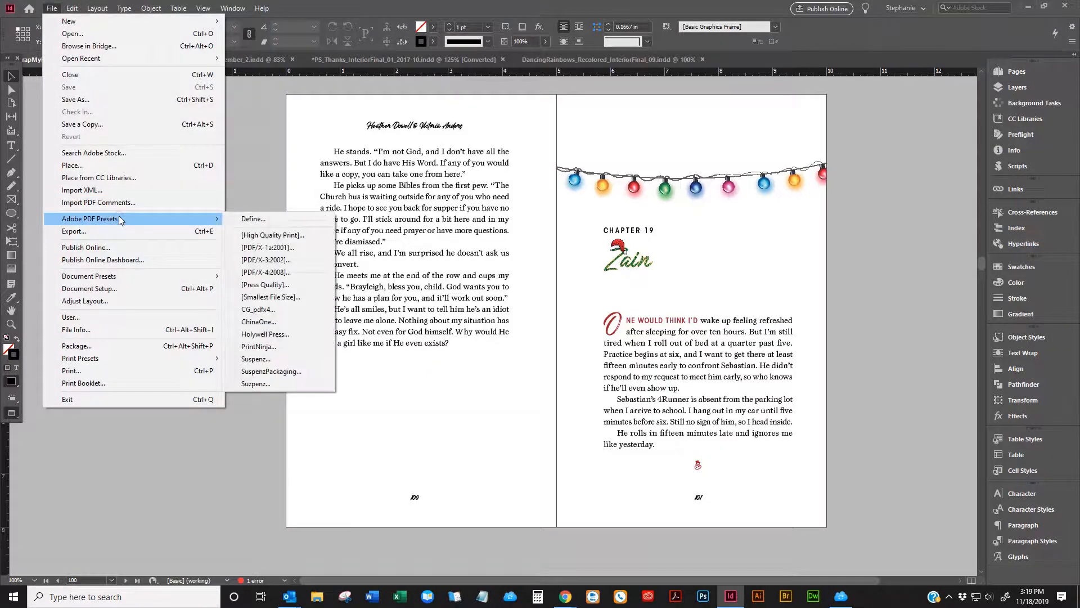
left_click(267, 251)
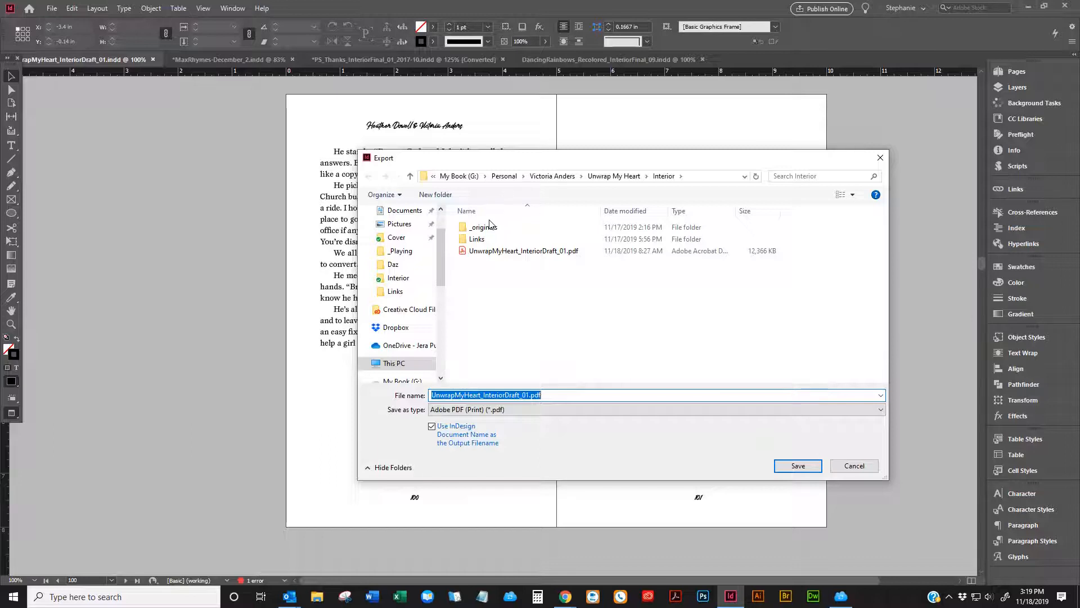
left_click(800, 467)
left_click(576, 302)
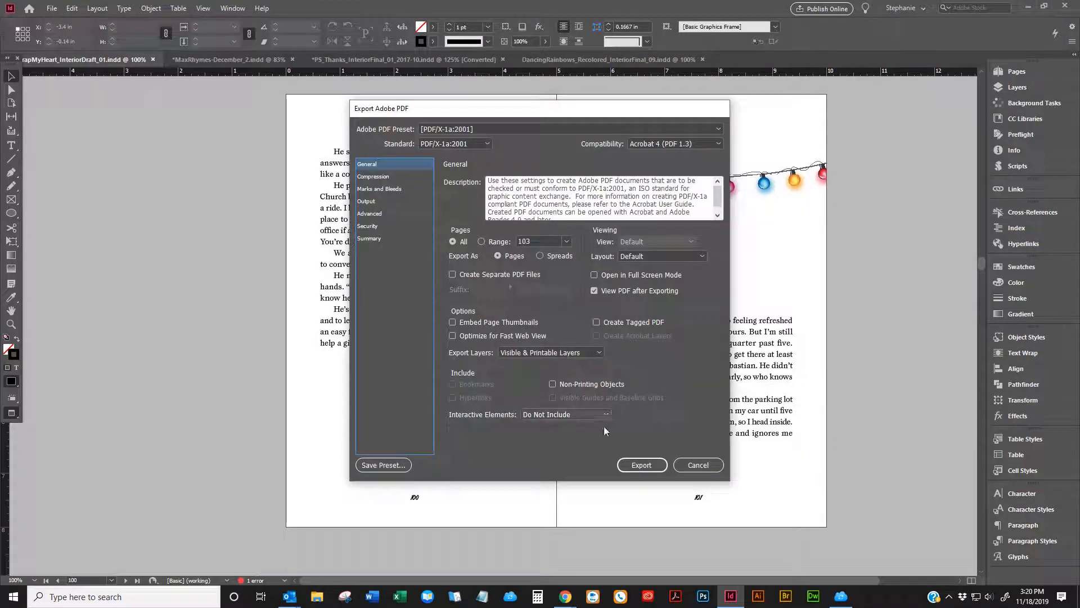
- Review the Marks and Bleeds export settings and export the PDF despite the missing font
left_click(384, 189)
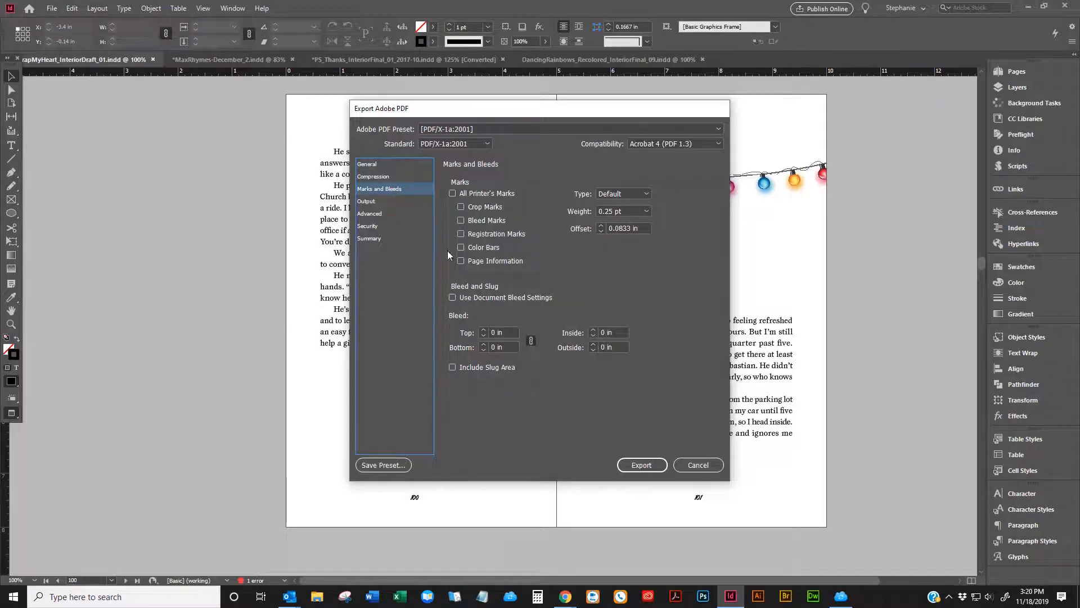
left_click(634, 463)
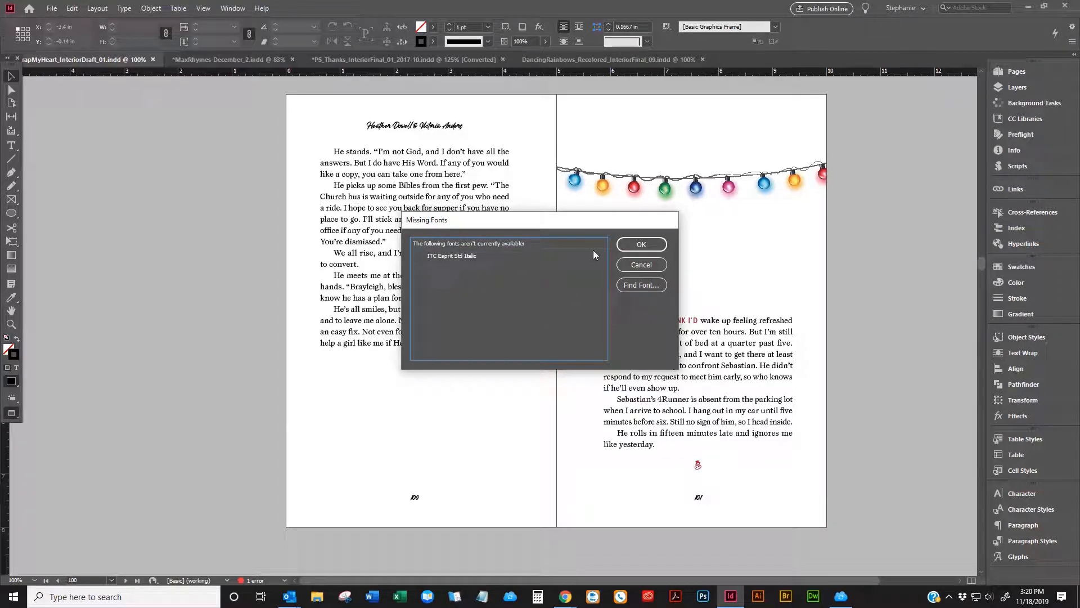
left_click(638, 245)
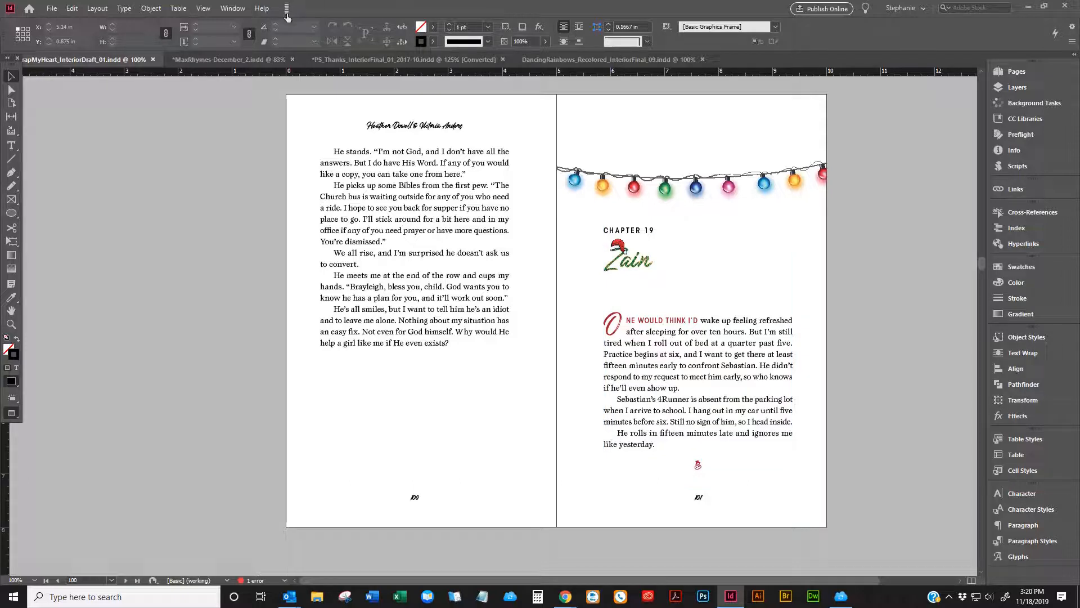
- Locate the Background Tasks command among the utilities and open its panel to check the PDF export's progress
left_click(233, 8)
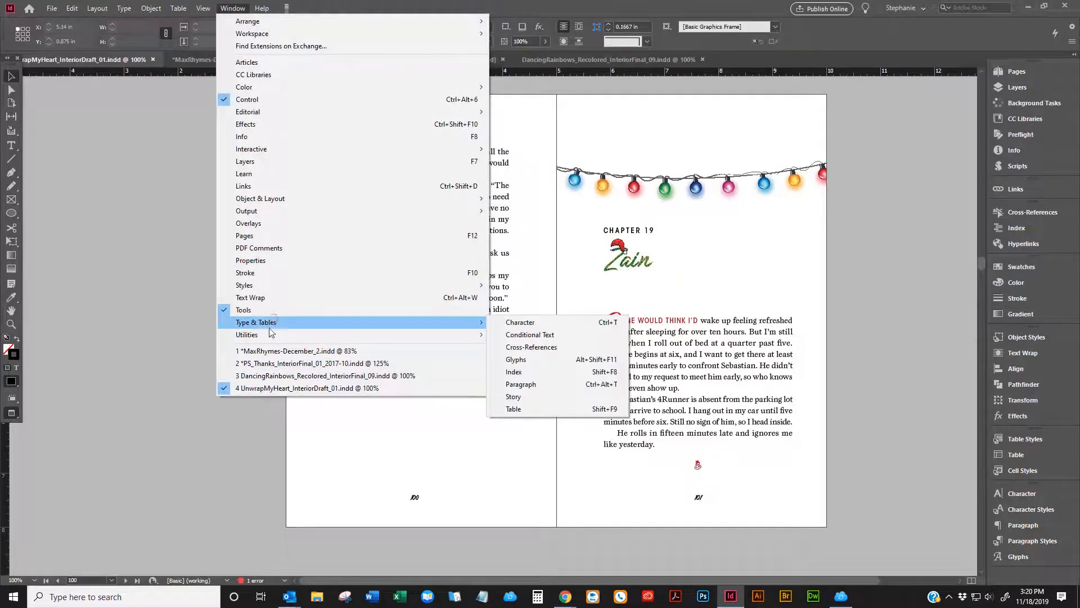
mouse_move(269, 333)
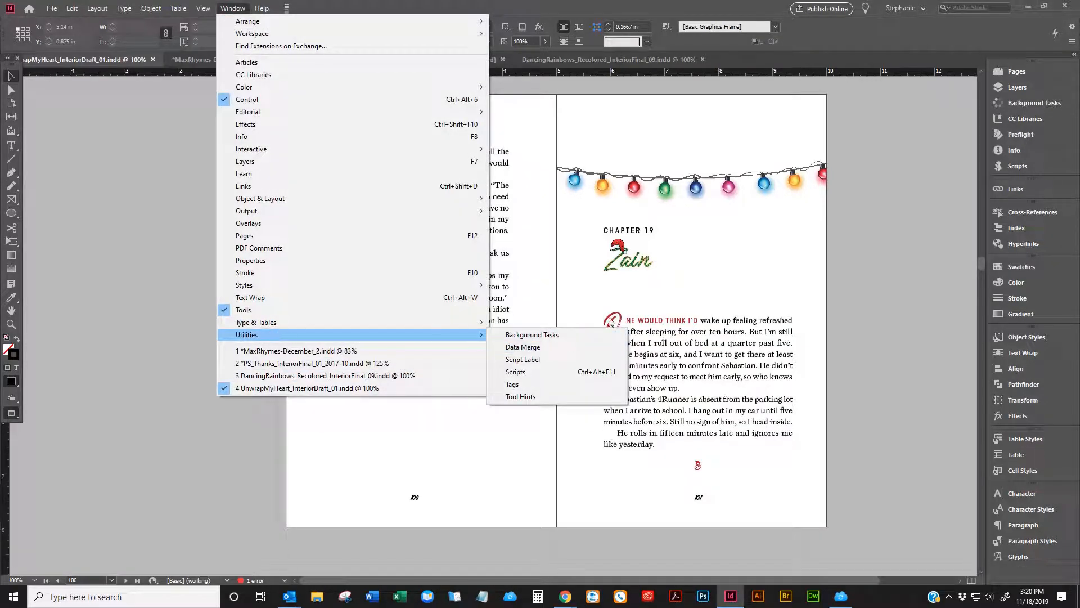
left_click(933, 92)
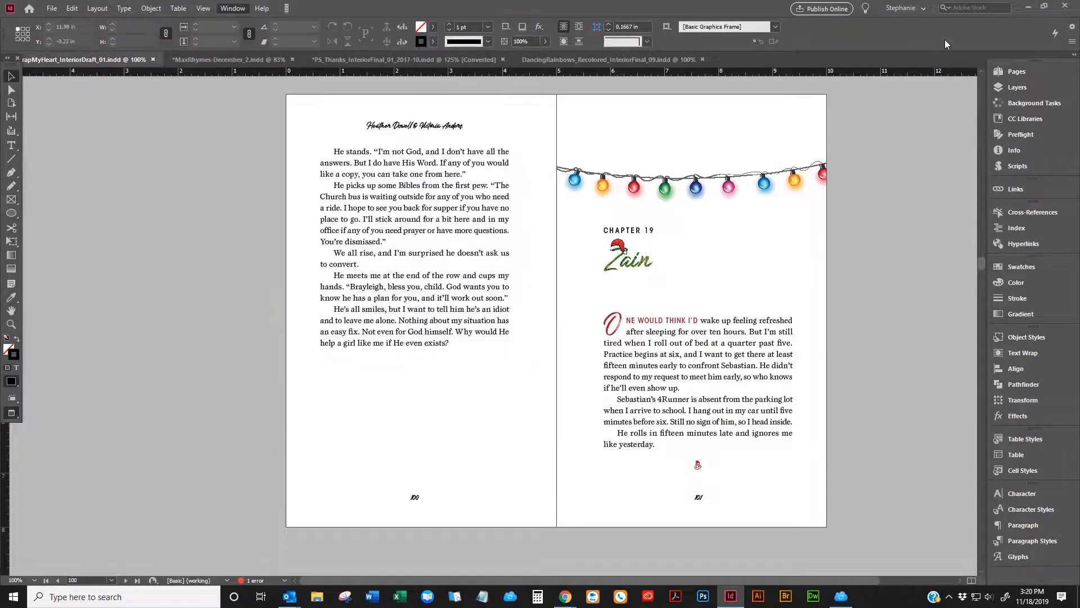
left_click(1018, 103)
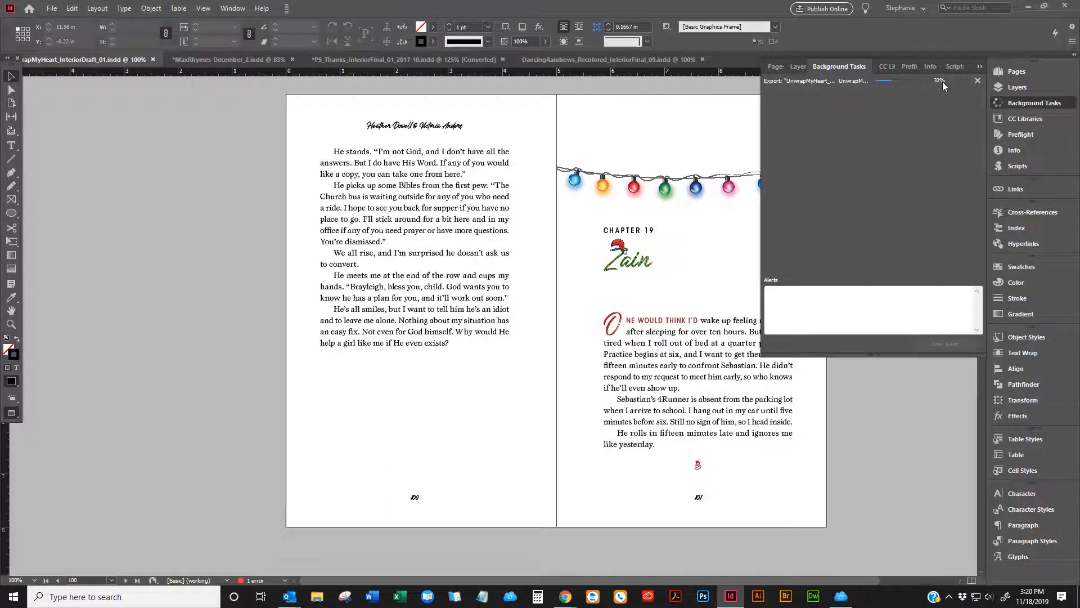
- Enter the Chapter 19 text frame and browse back to pages 90 and 91 while the PDF export runs
double_click(651, 388)
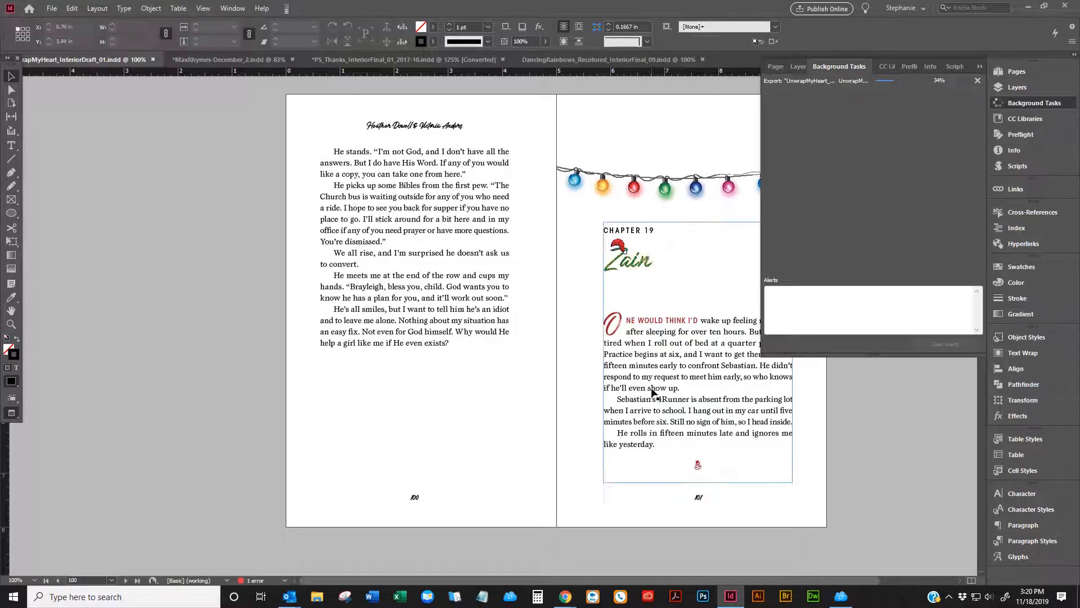
left_click_drag(669, 580, 707, 578)
scroll(439, 502, "up", 3)
scroll(442, 506, "up", 20)
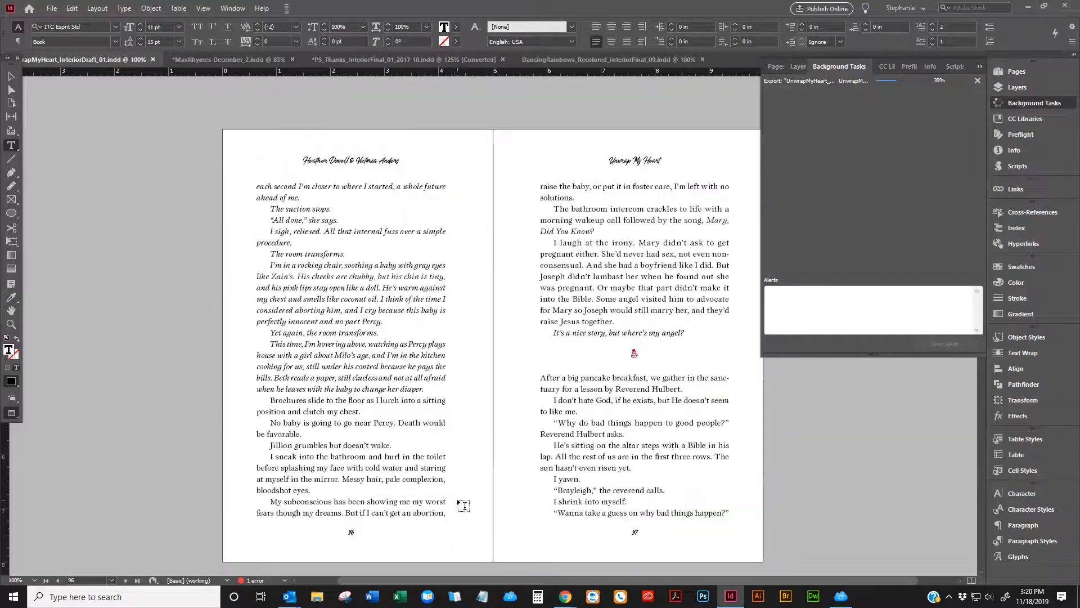
scroll(478, 501, "up", 20)
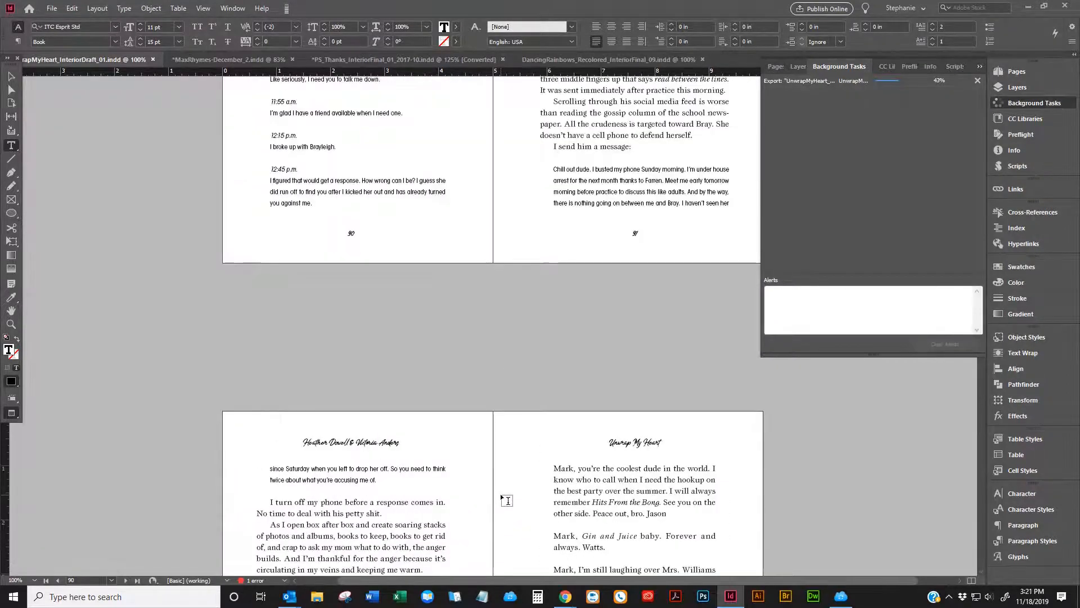
scroll(617, 445, "up", 10)
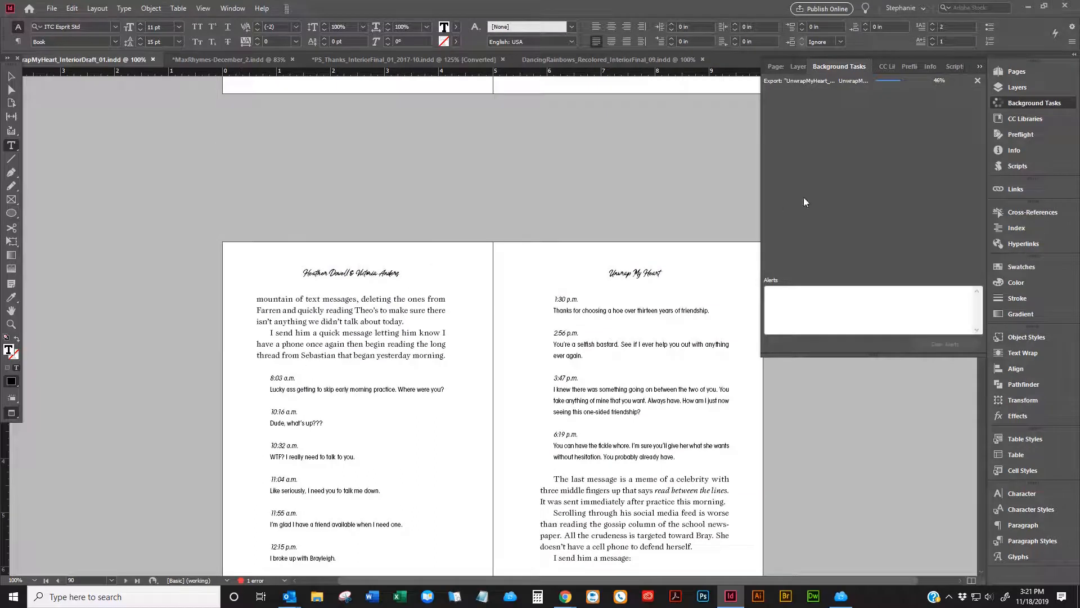
- Examine the Preflight error list, switch to the Selection tool, and collapse the Preflight panel
left_click(1014, 134)
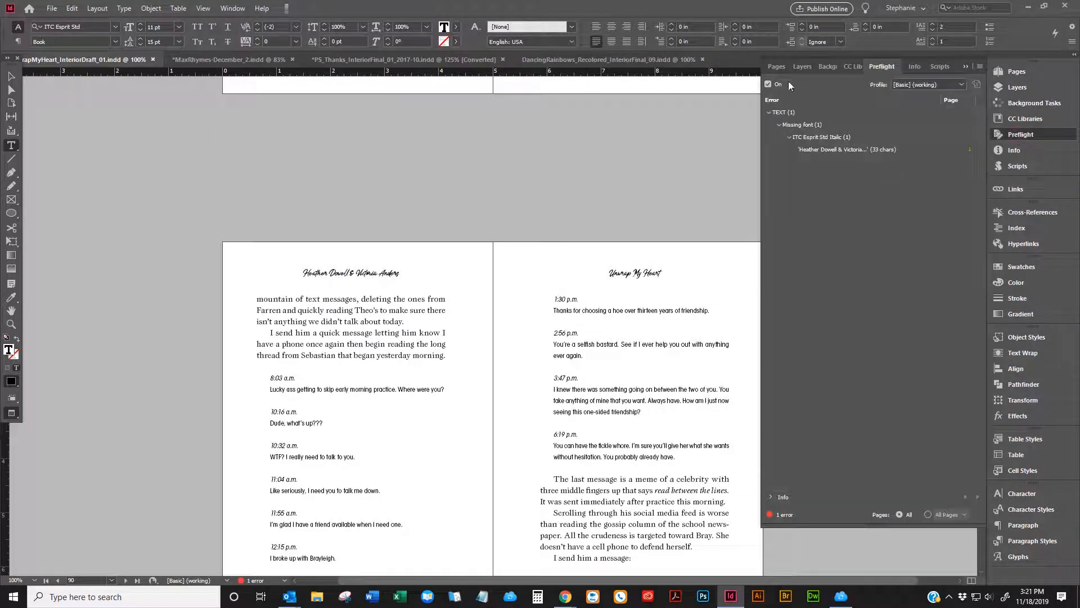
left_click(12, 76)
left_click(281, 140)
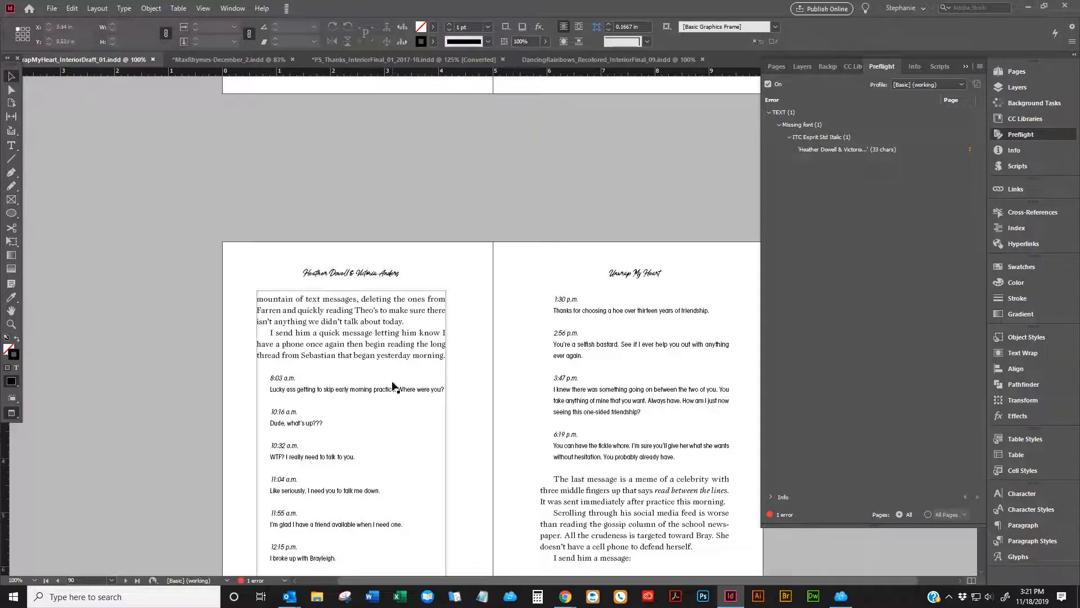
left_click(965, 66)
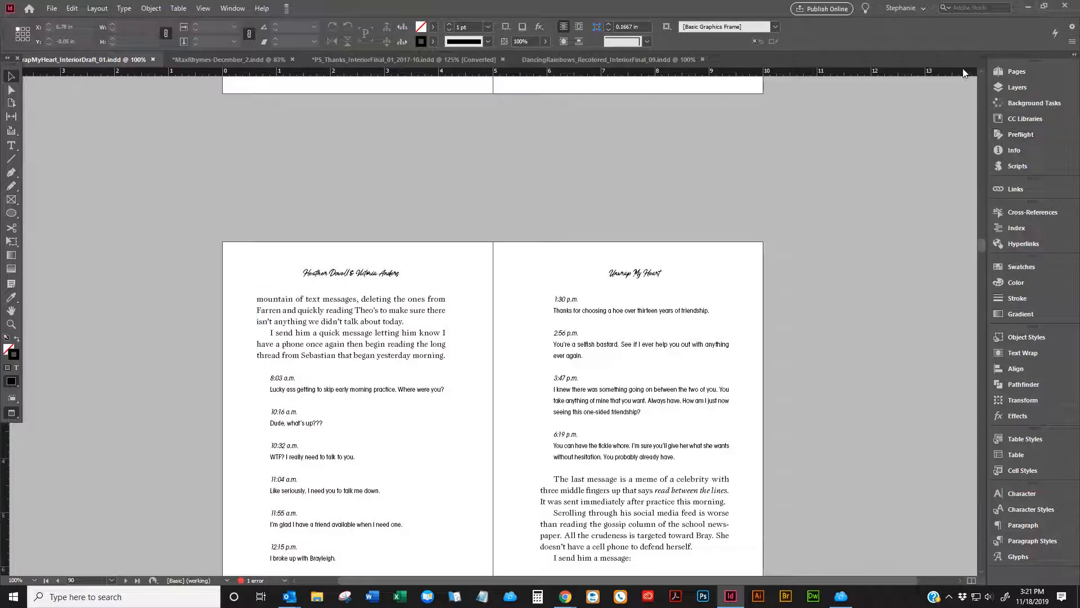
- Reopen the Preflight panel from the document's error indicator, examine the missing font entry, and collapse the panel
scroll(393, 381, "down", 1)
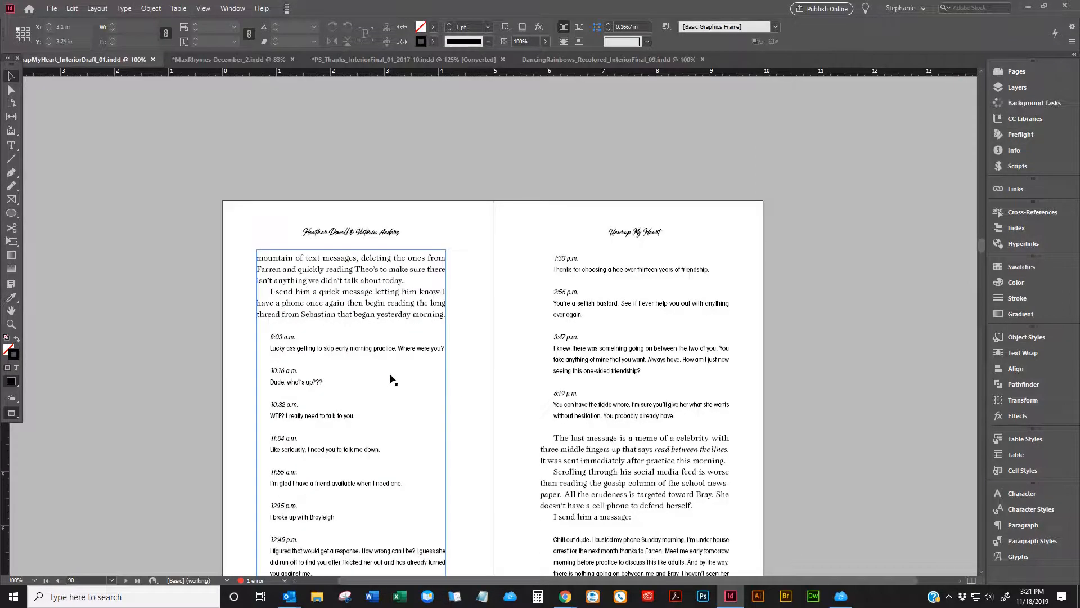
scroll(393, 380, "down", 1)
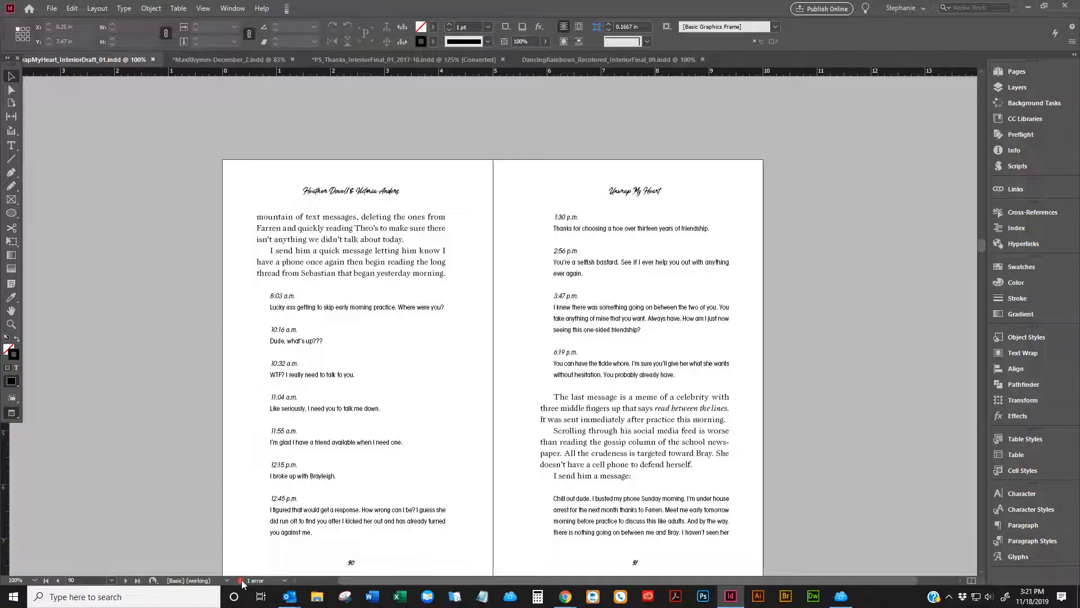
left_click(284, 580)
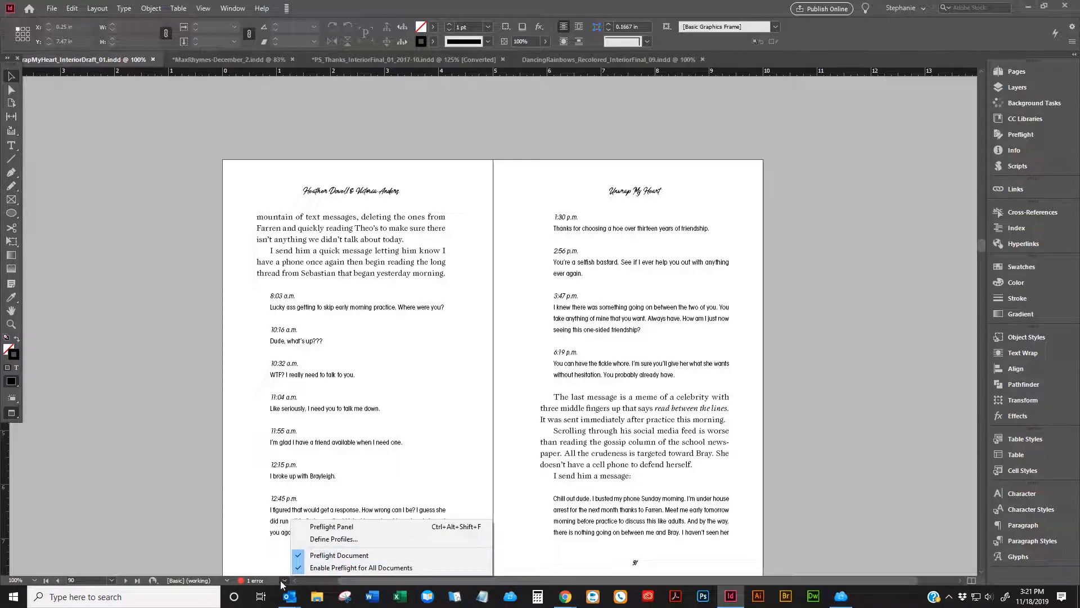
left_click(335, 527)
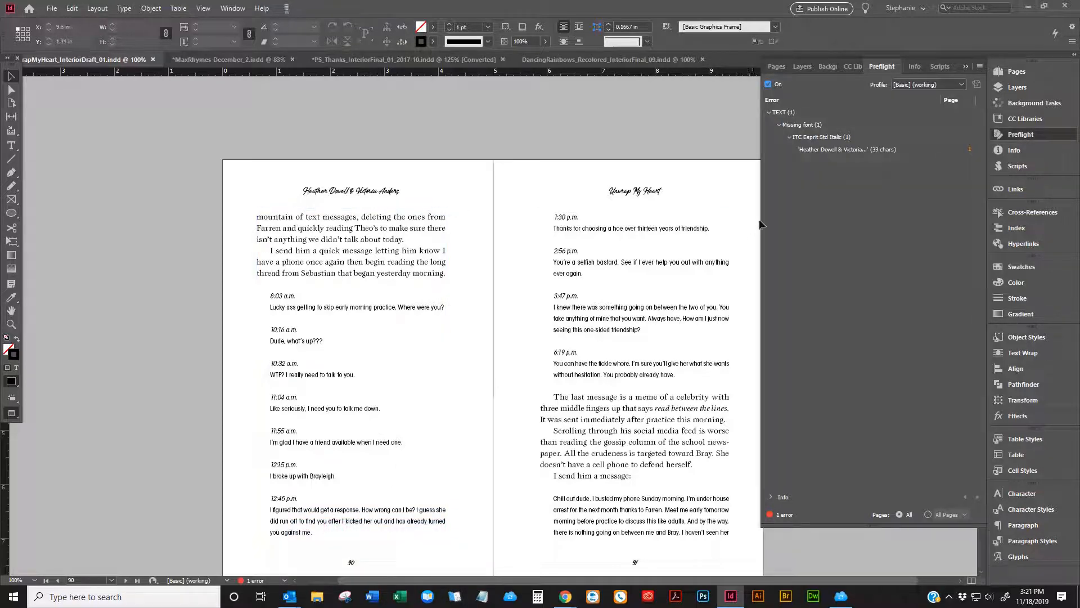
left_click(642, 135)
left_click(968, 66)
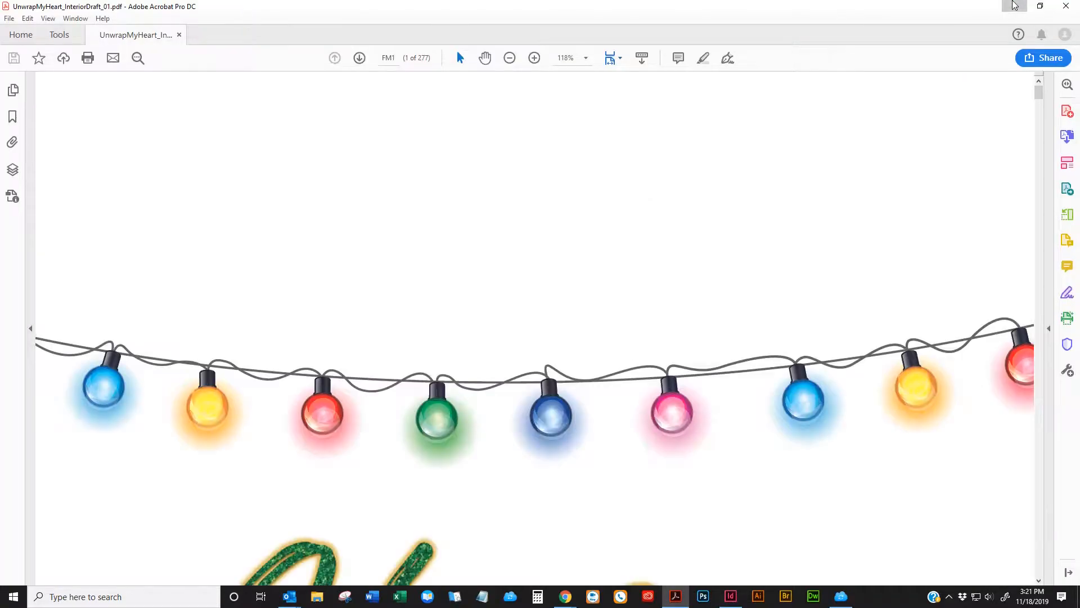
- Minimize the exported PDF in Acrobat, return to InDesign, and locate the Preflight command among the Output panels
left_click(1014, 6)
left_click(233, 7)
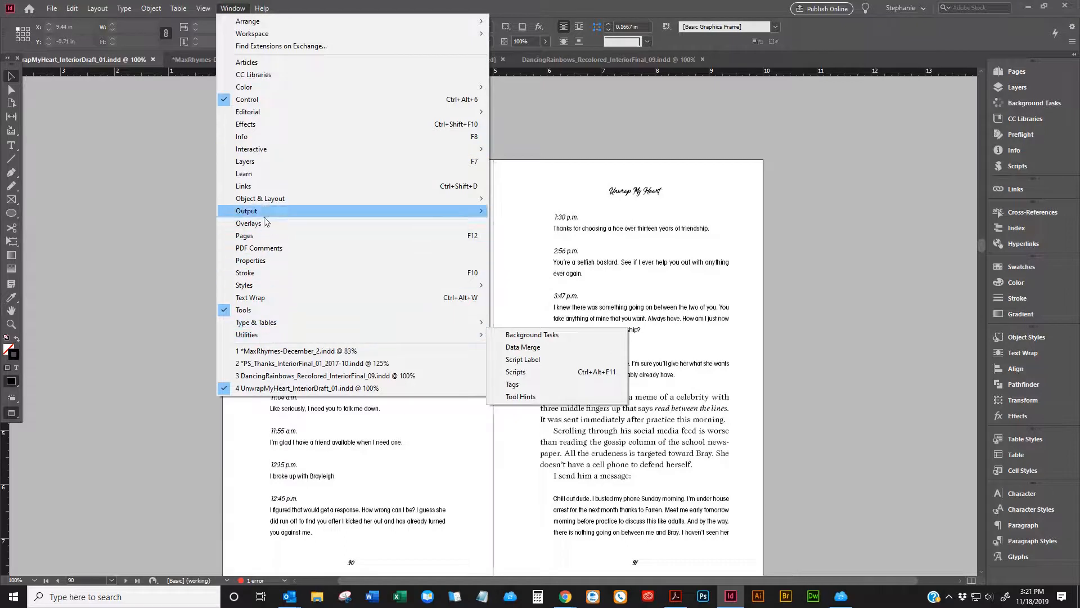
mouse_move(266, 209)
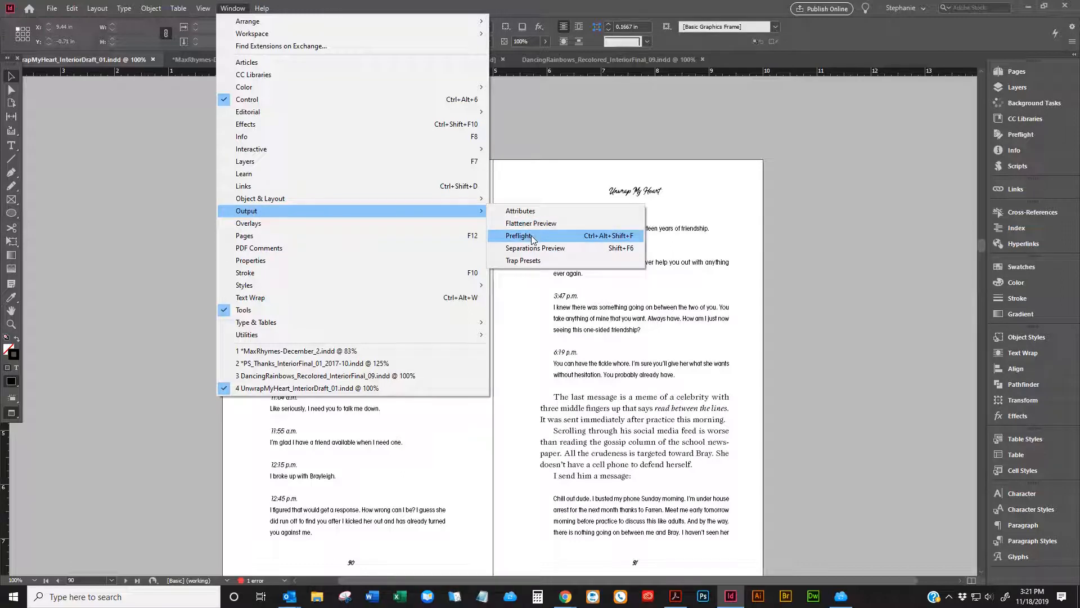
left_click(926, 139)
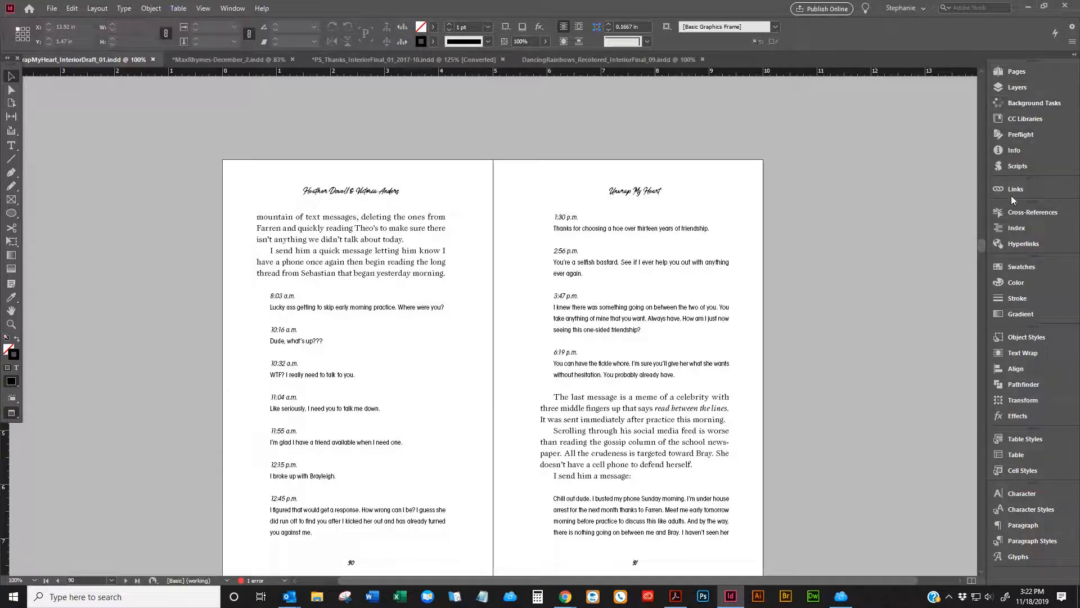
- Open the Preflight panel and expand the TEXT error category to examine the missing ITC Esprit Std Italic entry
left_click(1016, 135)
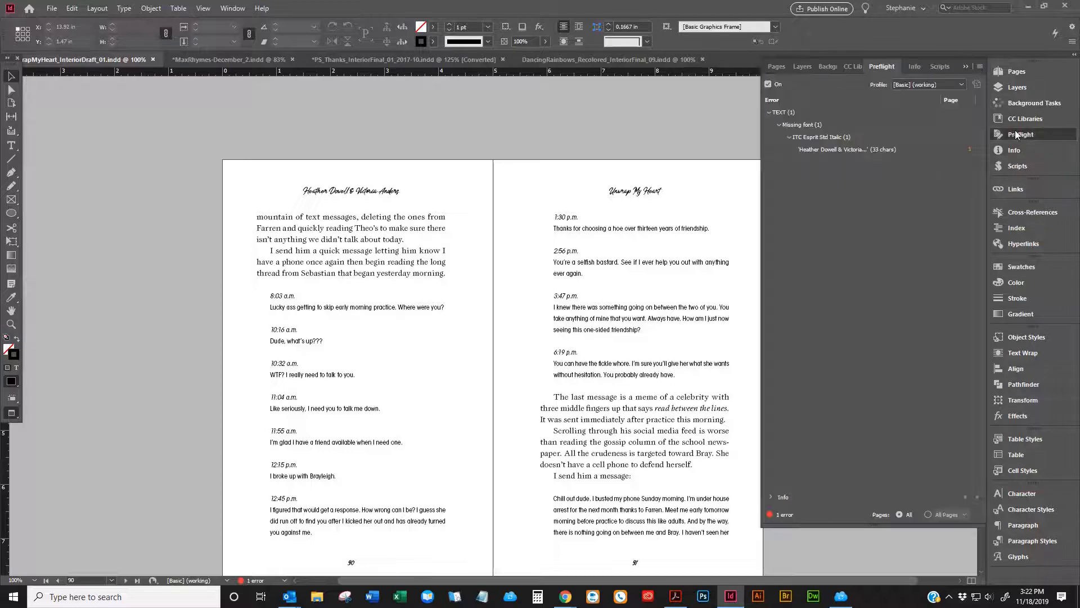
left_click(769, 113)
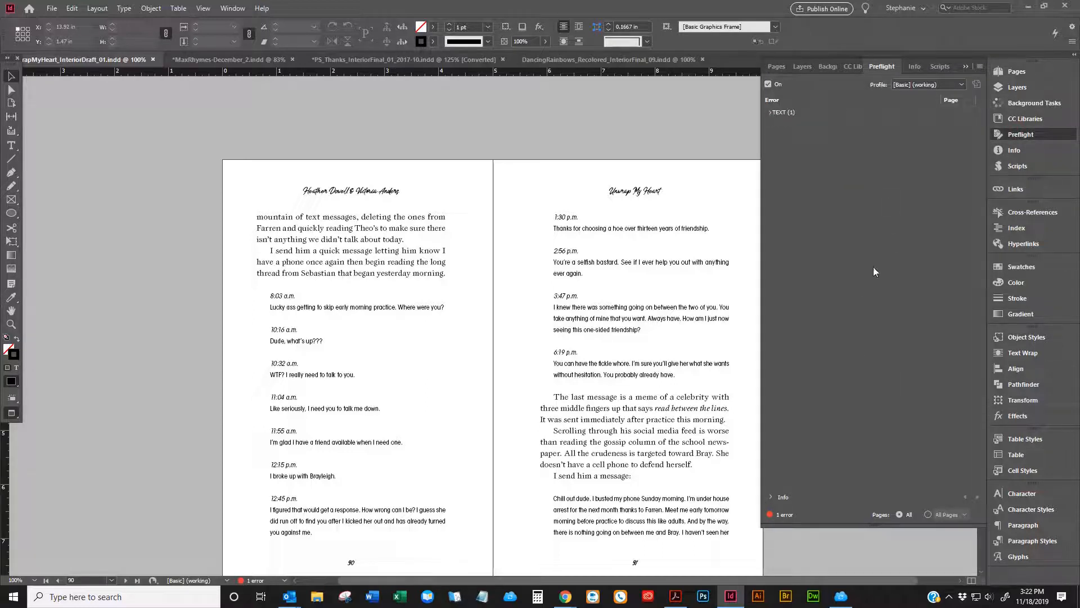
left_click(770, 113)
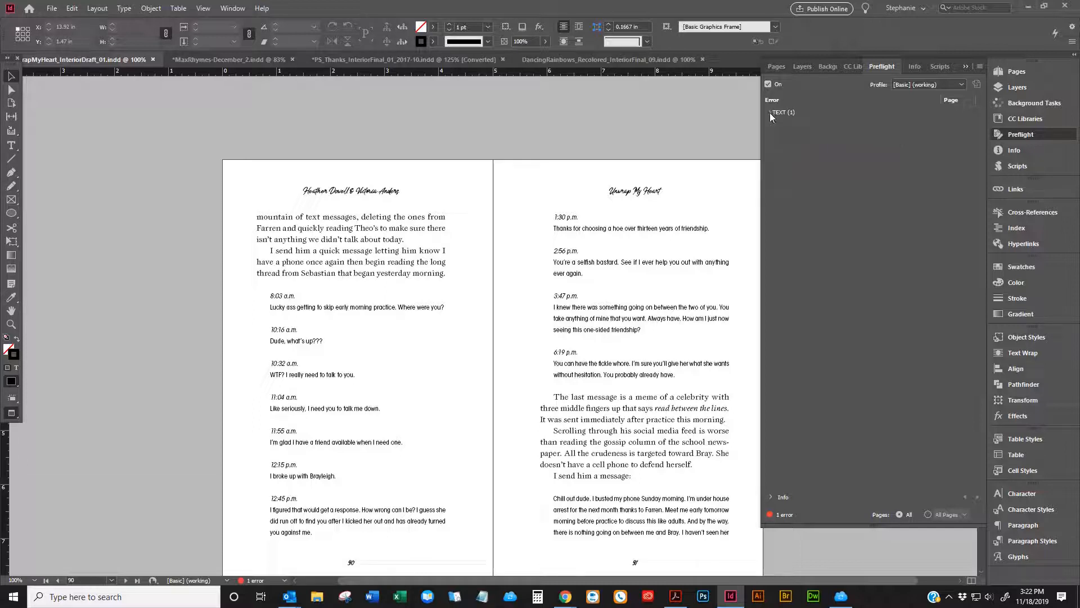
left_click(769, 113)
left_click(771, 113)
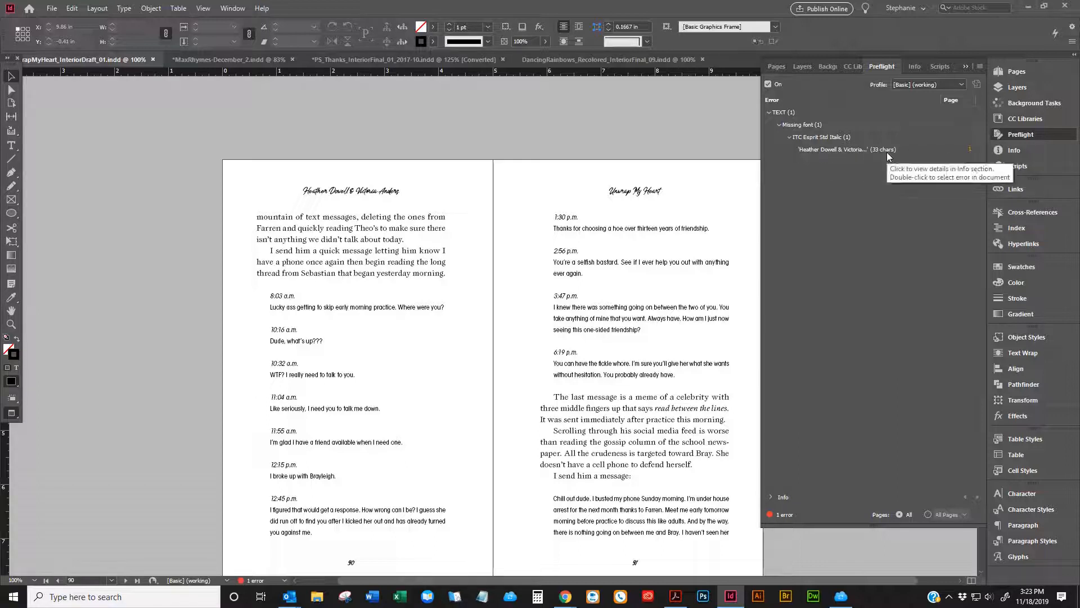
- Jump to the text flagged for the missing ITC Esprit Std Italic font and inspect the front matter pages
left_click(971, 150)
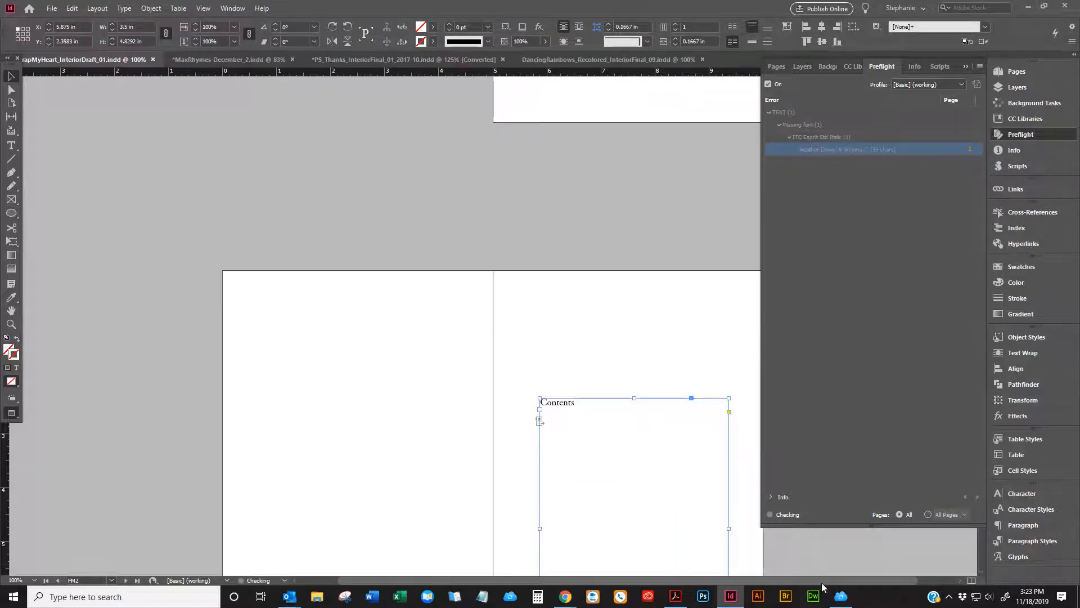
scroll(751, 445, "up", 5)
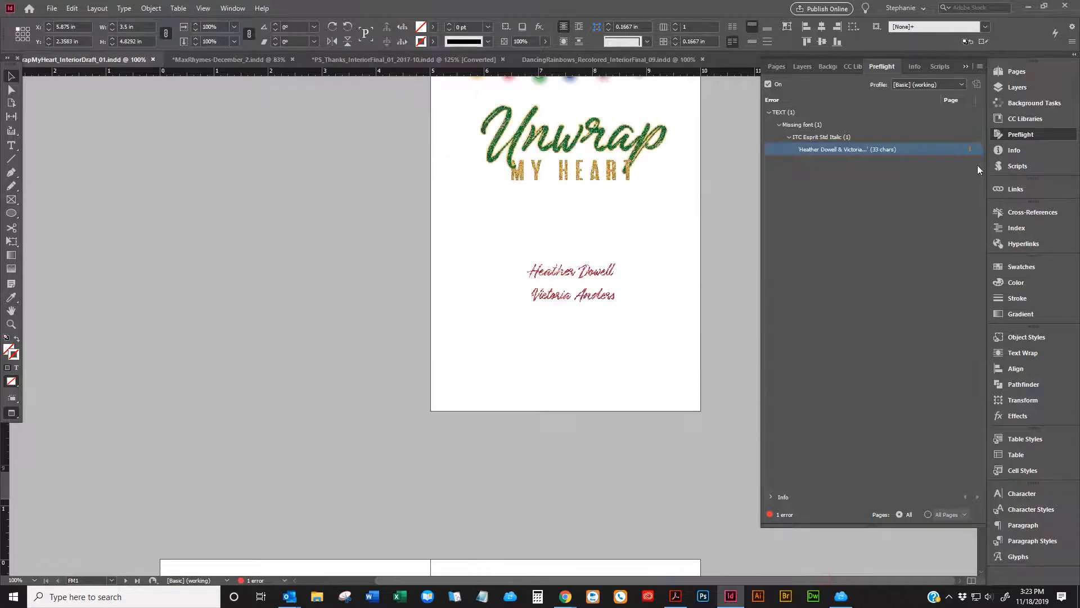
- Leave preview mode to reveal the missing-font author line on the pasteboard, collapse the Preflight panel, and select that line
left_click(969, 150)
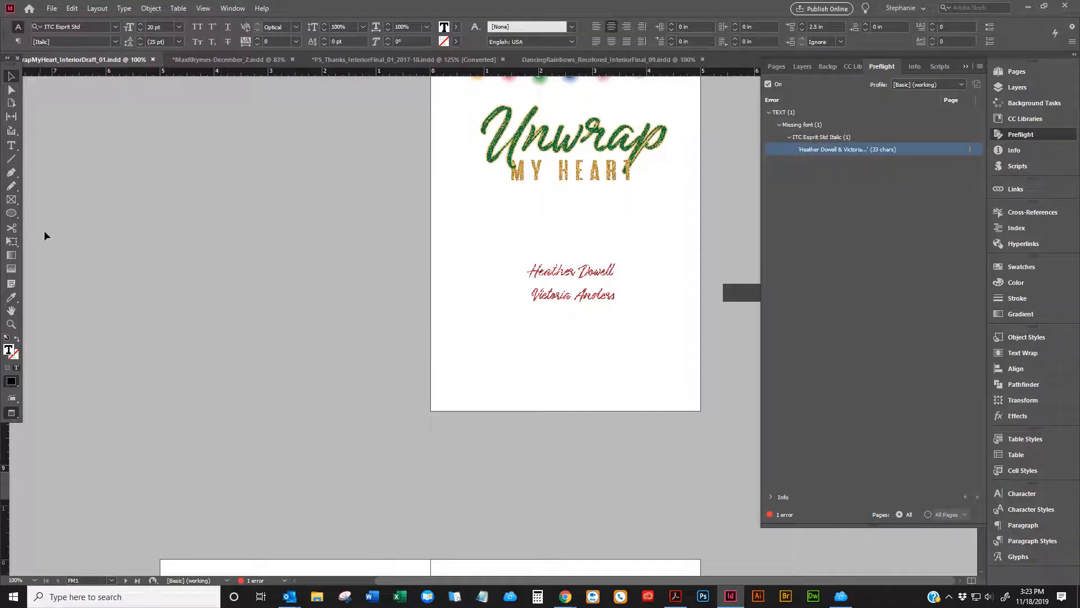
left_click(18, 86)
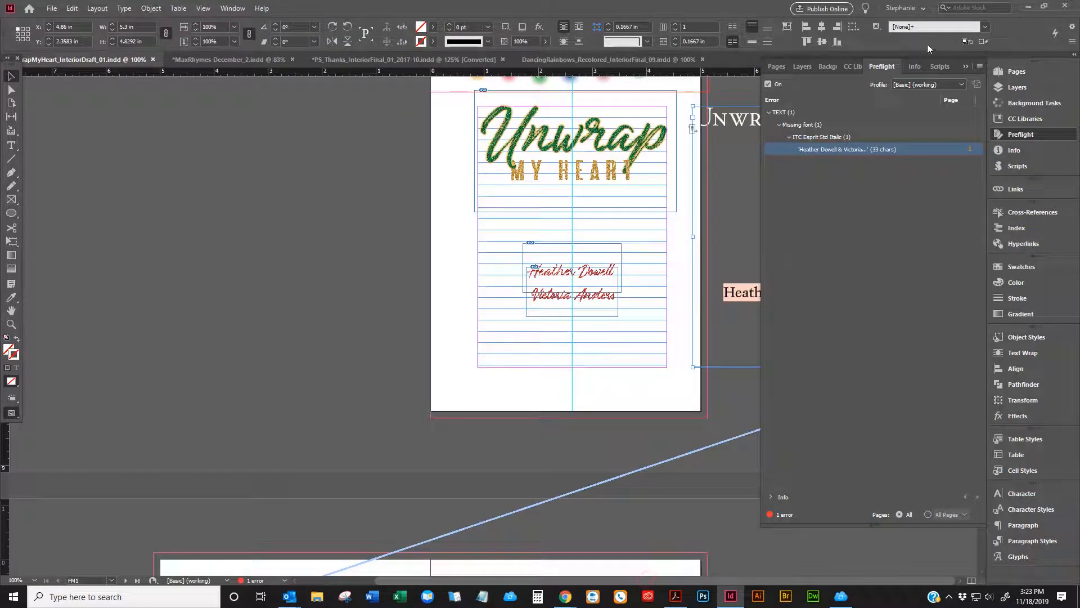
left_click(967, 66)
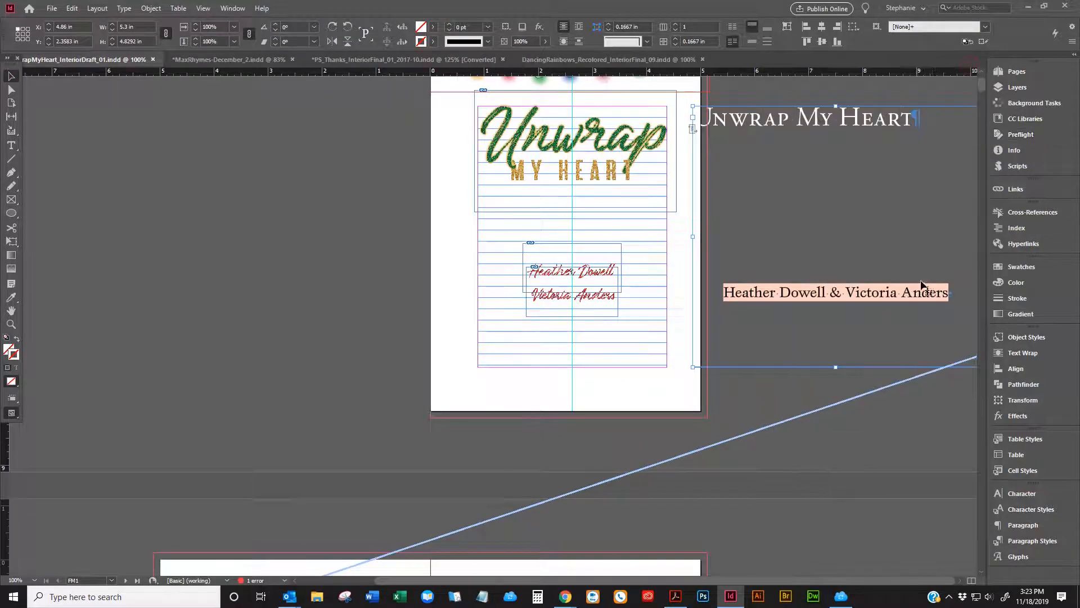
double_click(911, 297)
triple_click(798, 292)
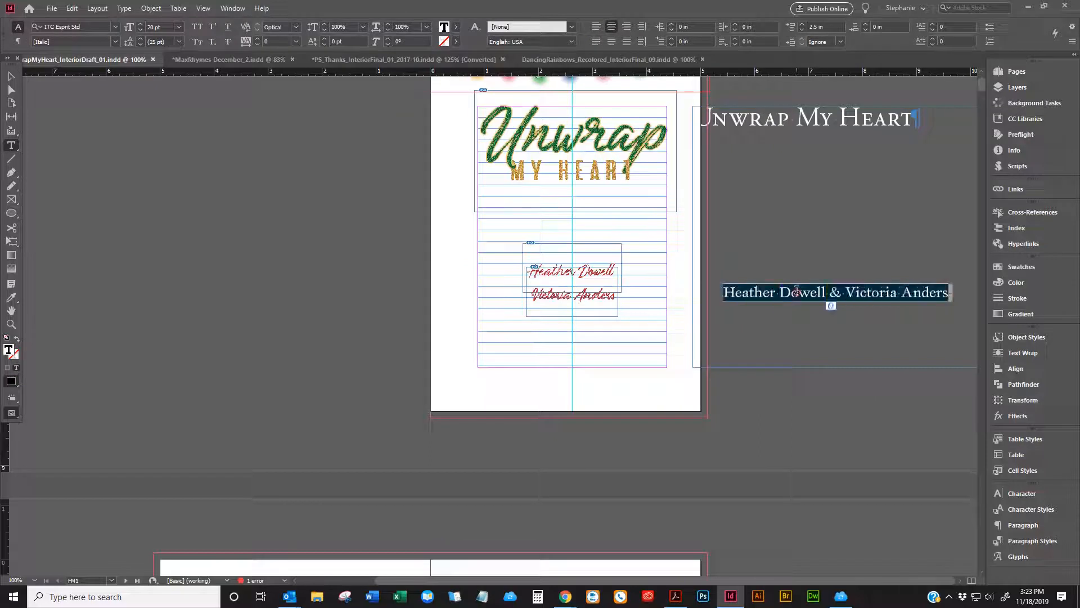
- Right-align the Unwrap My Heart title in the text frame on the pasteboard
left_click(928, 135)
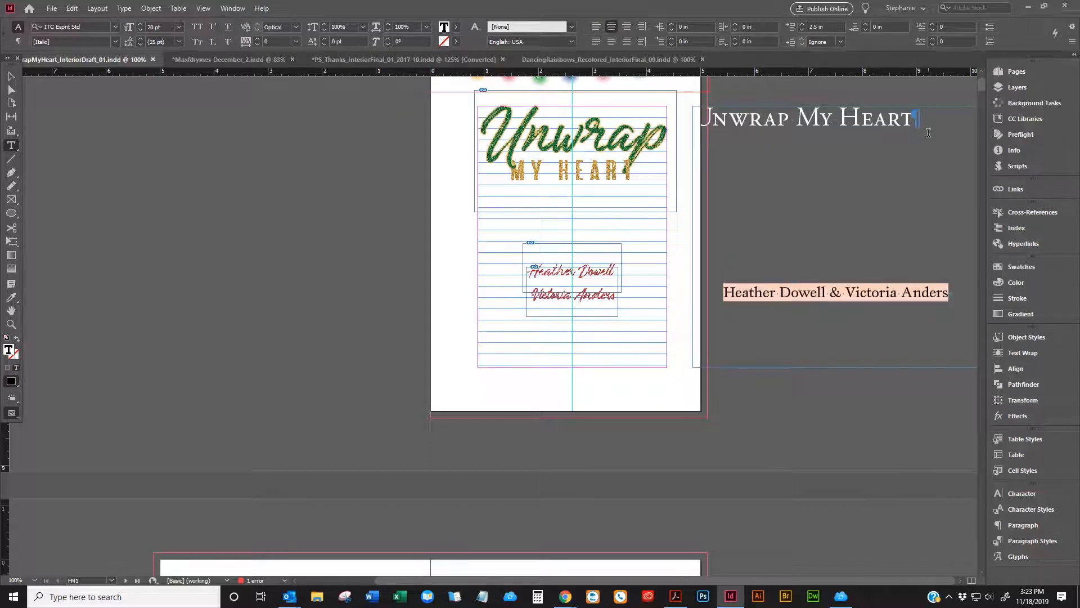
left_click(18, 42)
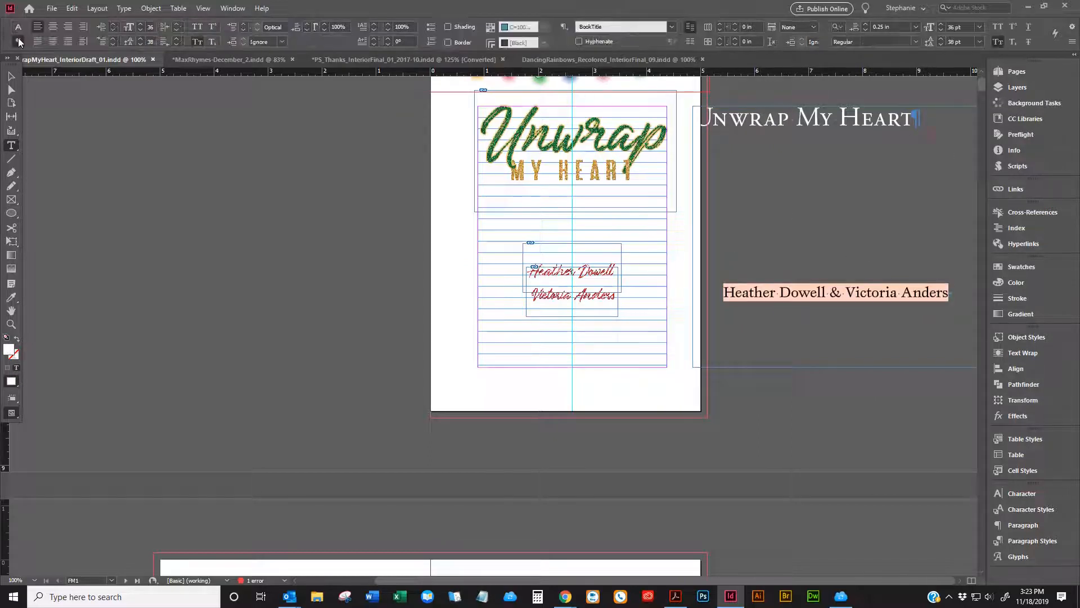
left_click(68, 27)
- Set the font style of the author line on the pasteboard to ITC Esprit Std Book Italic
triple_click(799, 292)
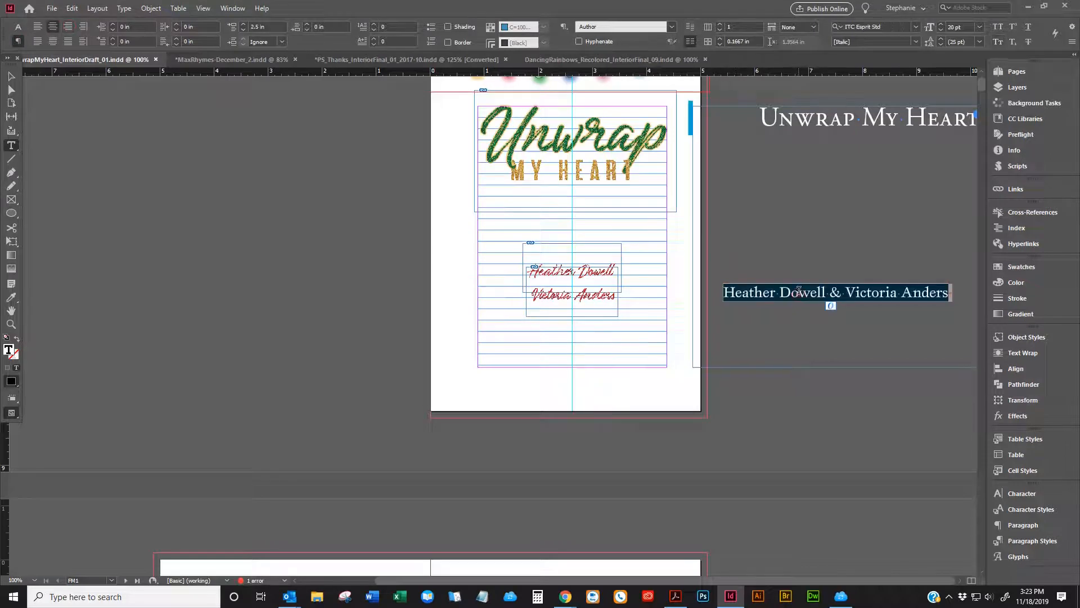
left_click(18, 27)
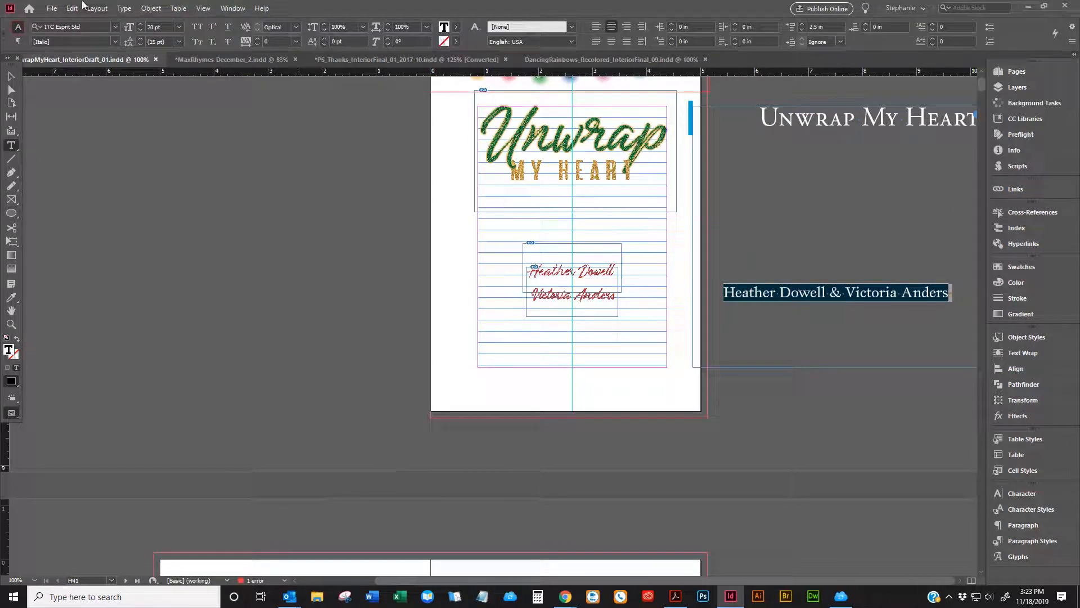
left_click(115, 42)
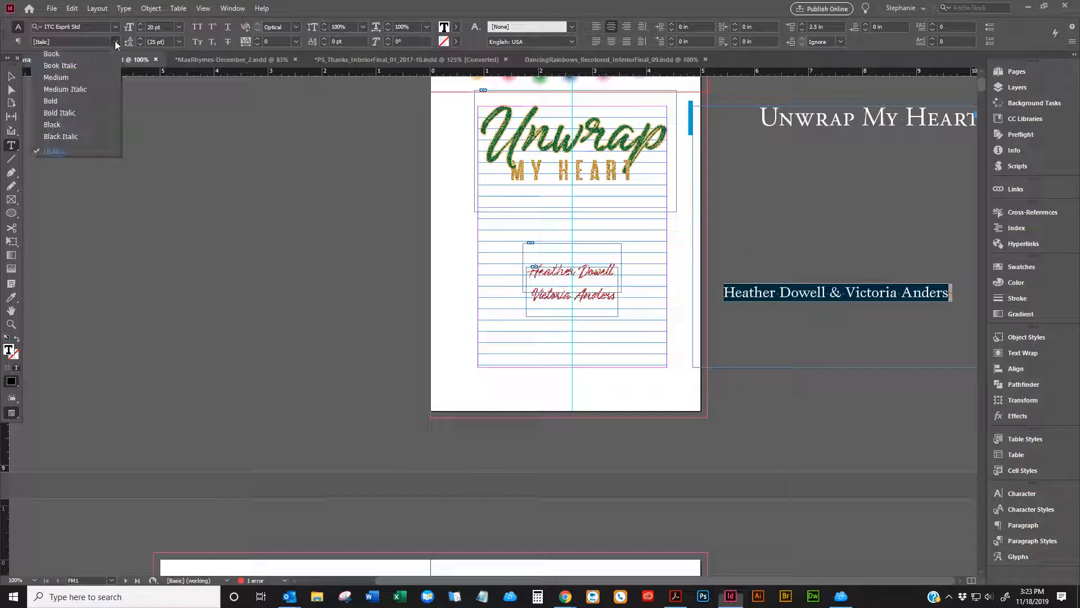
left_click(70, 65)
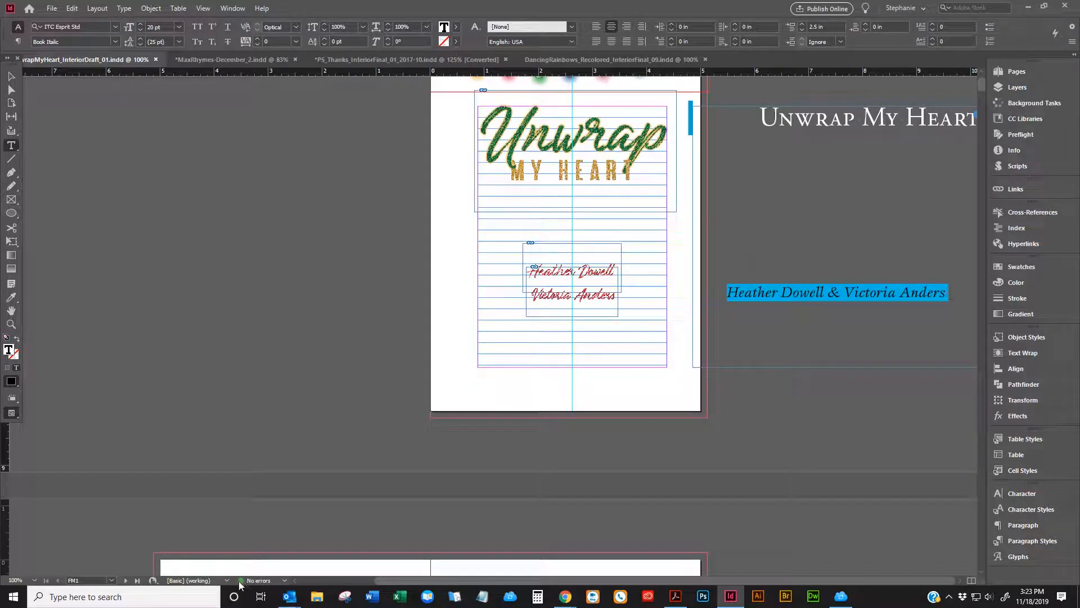
- Deselect the text, return to preview mode, and bring the whole title page into view
left_click(11, 76)
left_click(175, 171)
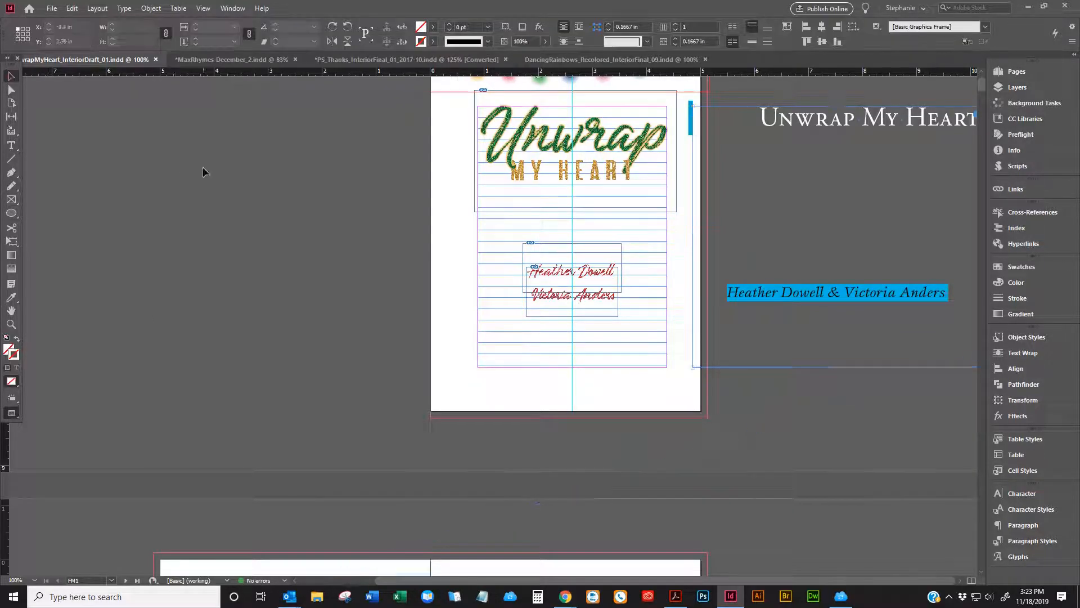
key("w")
scroll(322, 172, "up", 3)
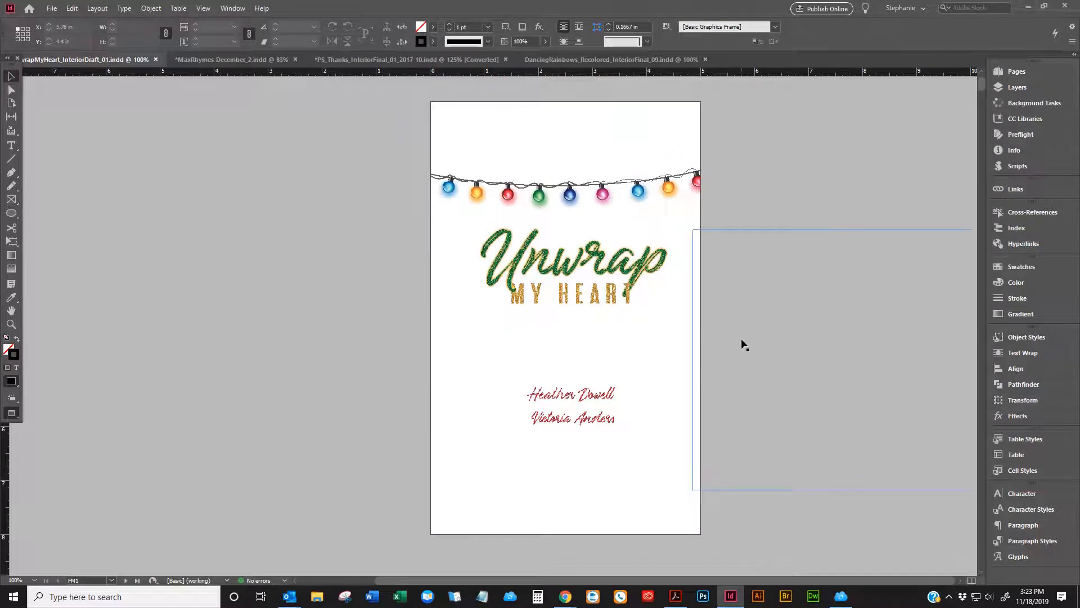
- Try to export the book through a PDF preset, replacing the existing UnwrapMyHeart_InteriorDraft_01.pdf
left_click(675, 596)
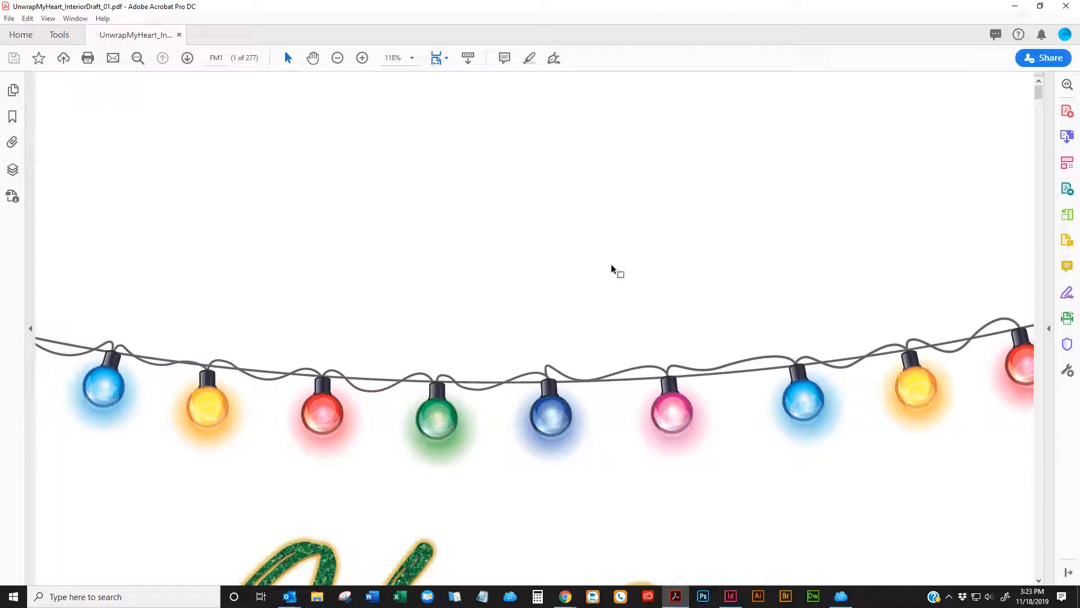
left_click(730, 596)
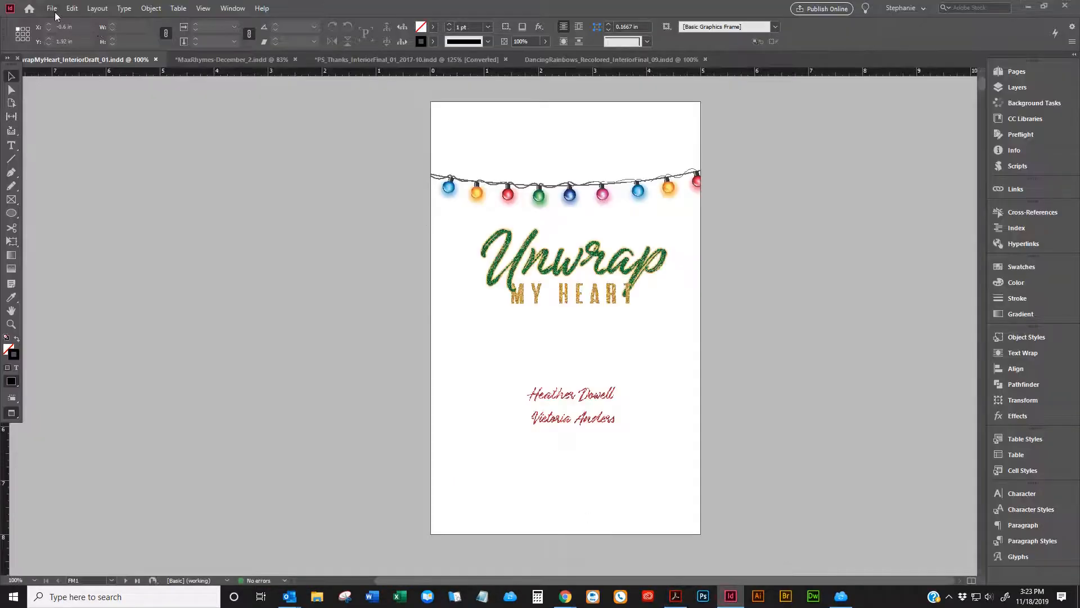
left_click(51, 8)
mouse_move(99, 220)
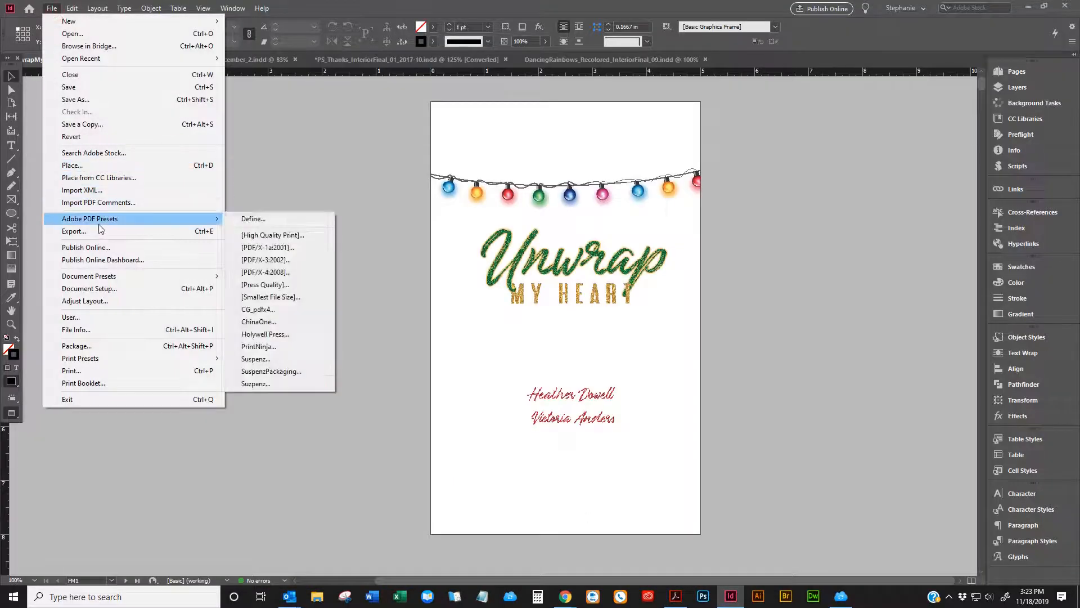
left_click(253, 234)
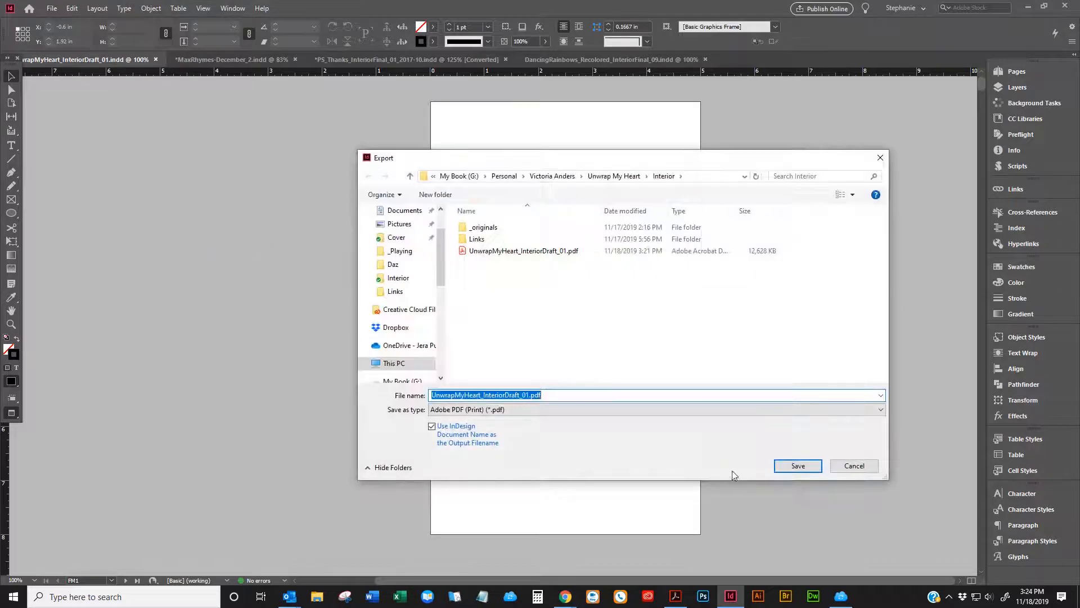
left_click(791, 465)
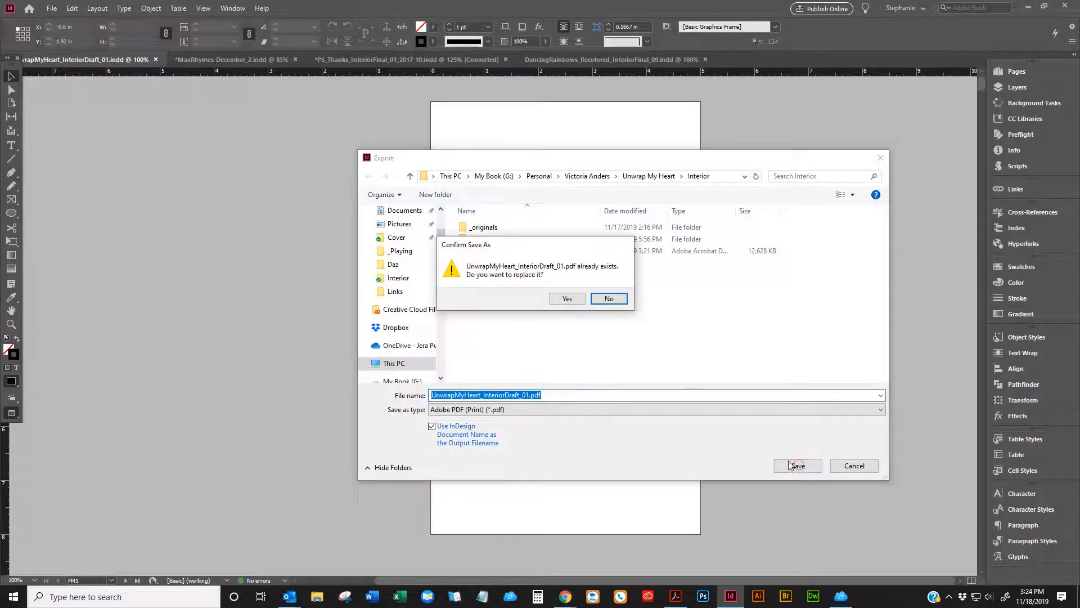
left_click(572, 302)
left_click(646, 312)
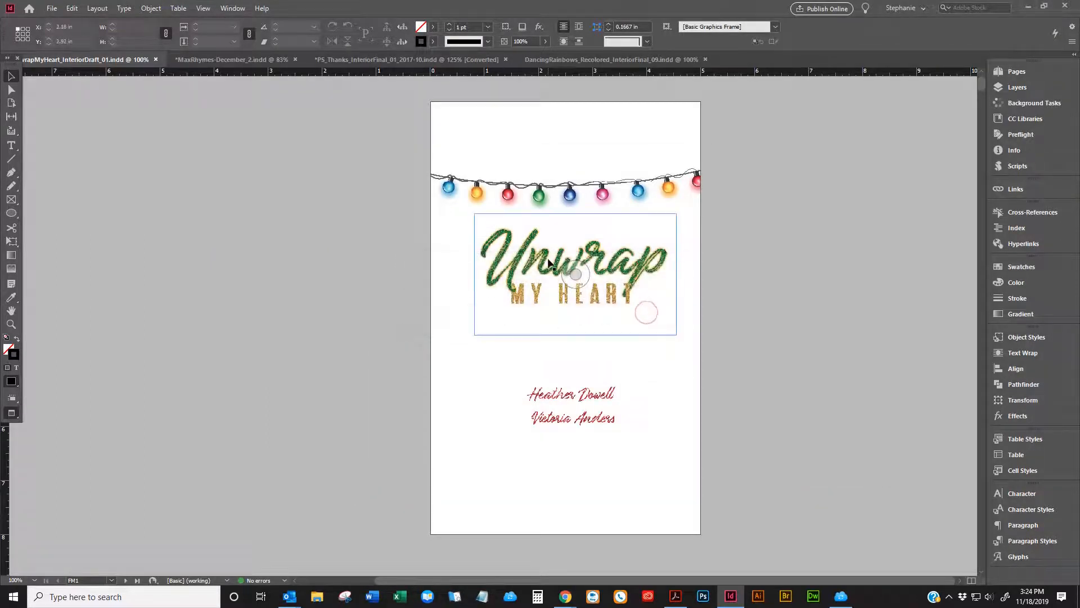
- Close Acrobat, start a PDF/X-1a:2001 export replacing UnwrapMyHeart_InteriorDraft_01.pdf, and cancel it at the export options
left_click(675, 596)
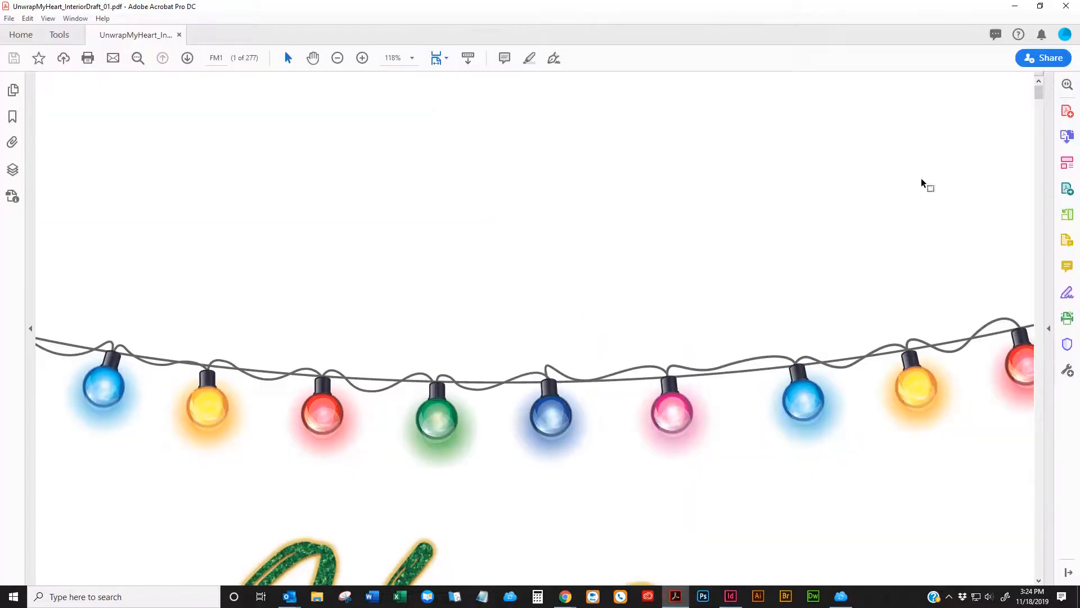
left_click(1070, 5)
left_click(51, 8)
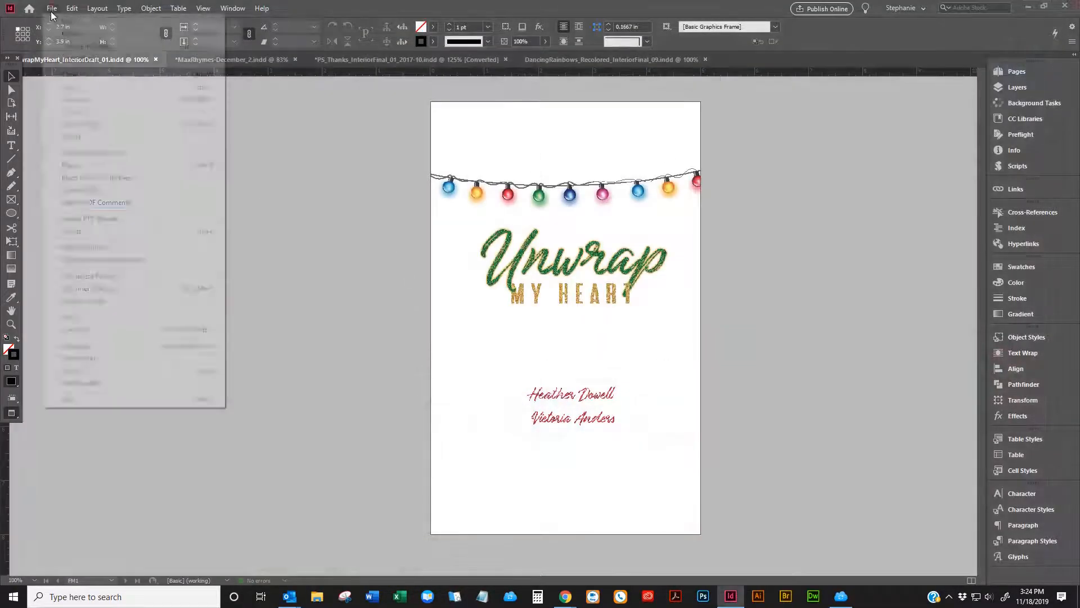
left_click(101, 220)
left_click(263, 247)
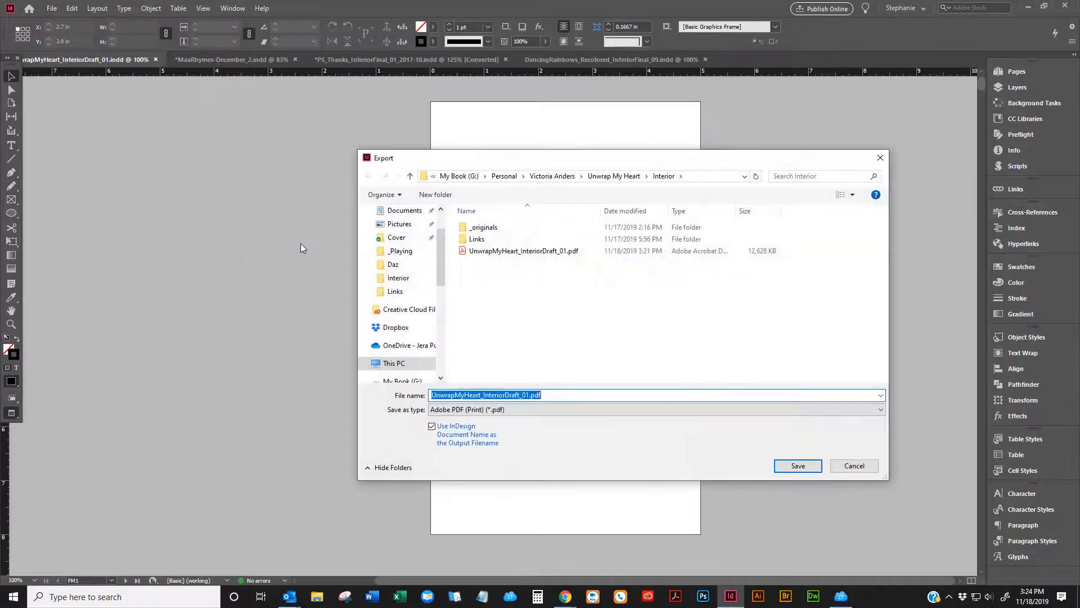
left_click(805, 467)
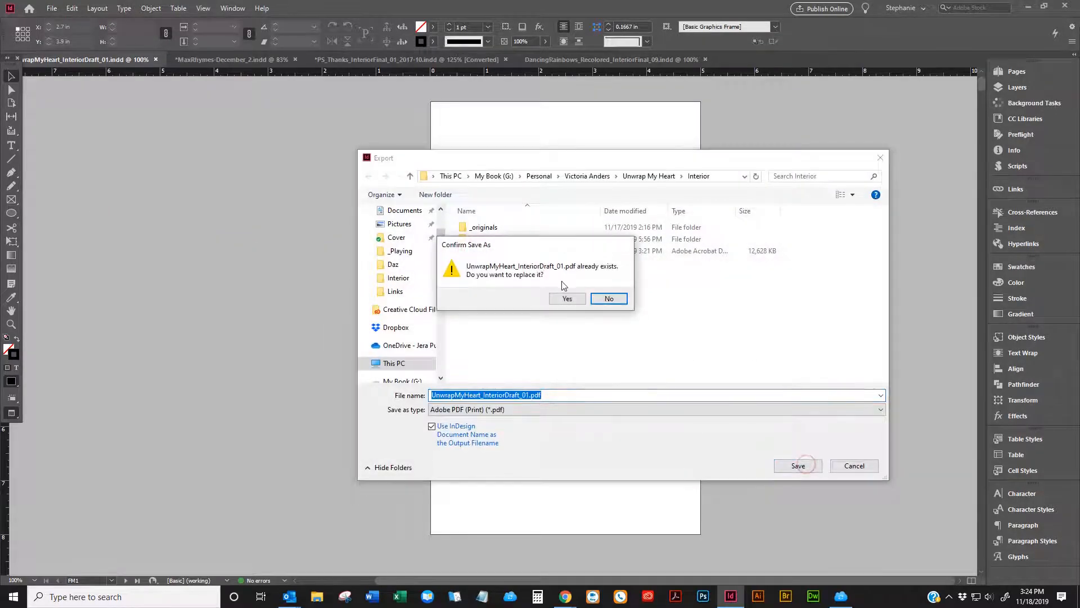
left_click(566, 298)
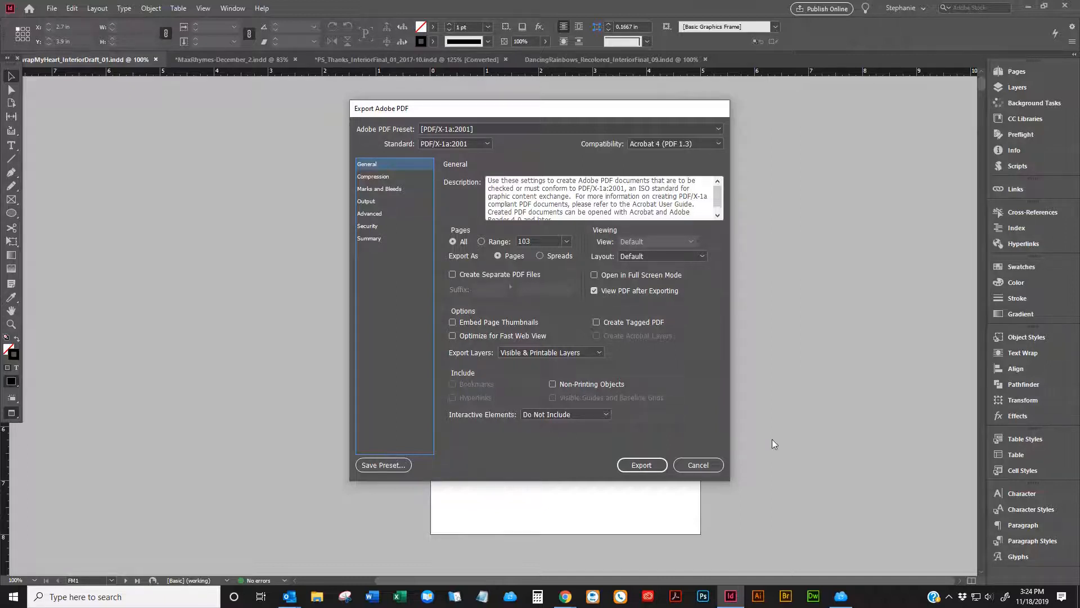
left_click(708, 467)
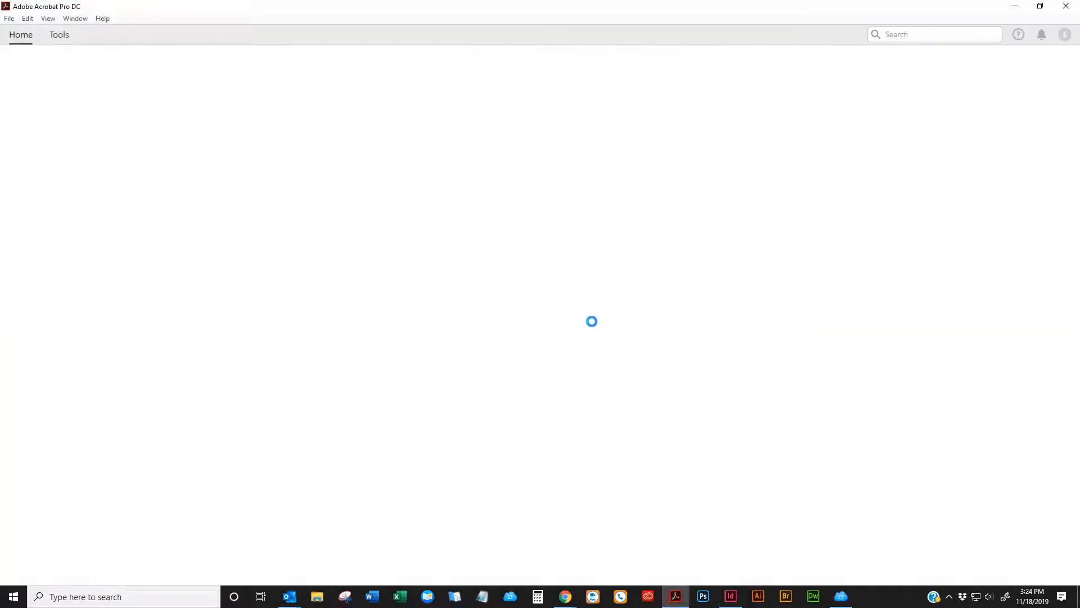
- Reopen UnwrapMyHeart_InteriorDraft_01 from Acrobat's recent files and look over its title page
double_click(265, 174)
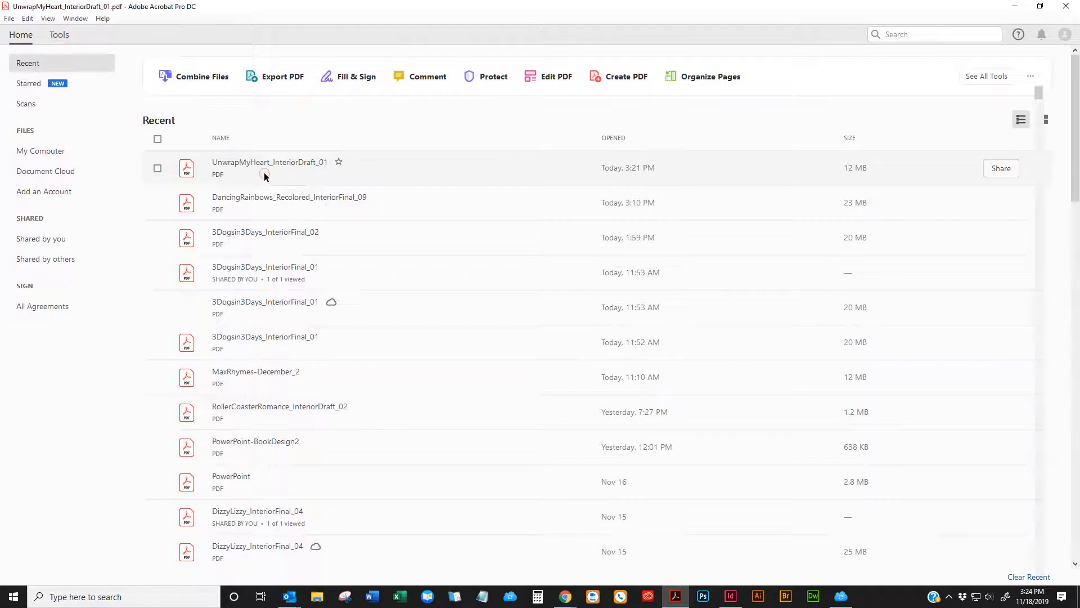
scroll(265, 176, "down", 15)
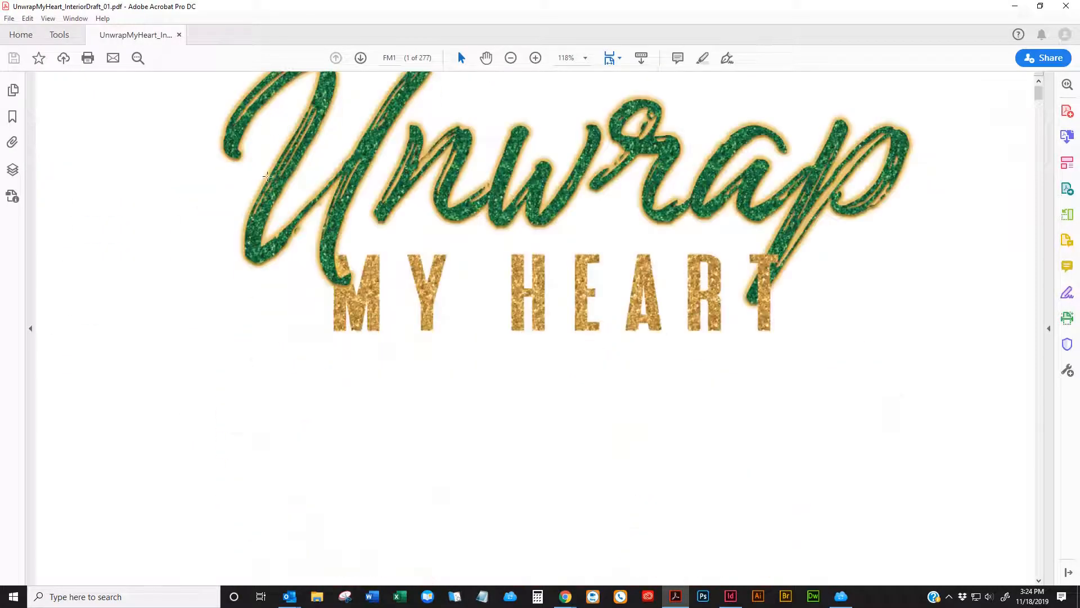
scroll(276, 185, "up", 10)
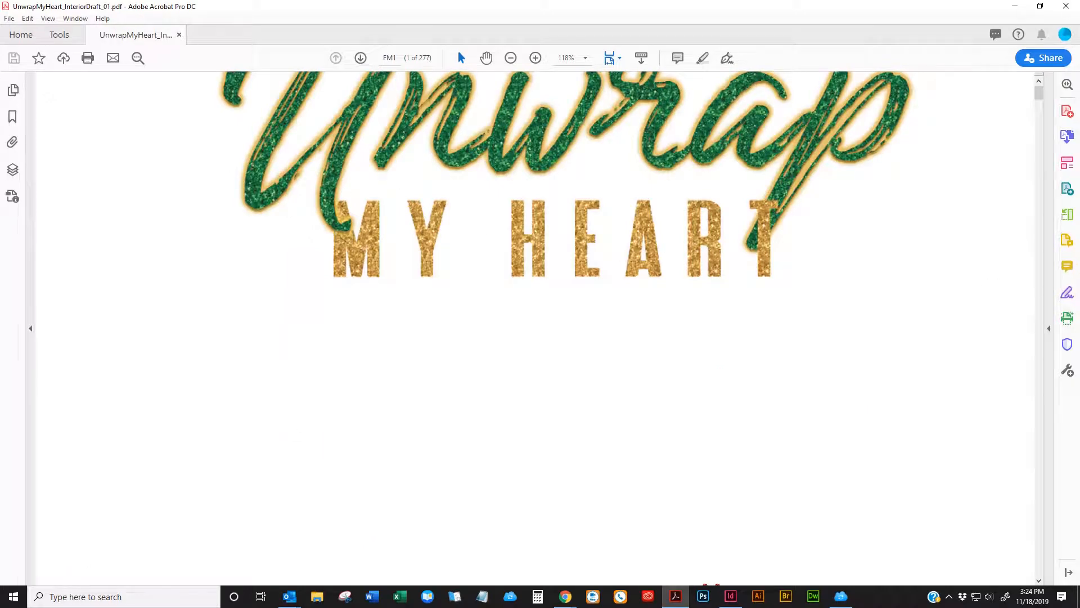
scroll(113, 133, "up", 6)
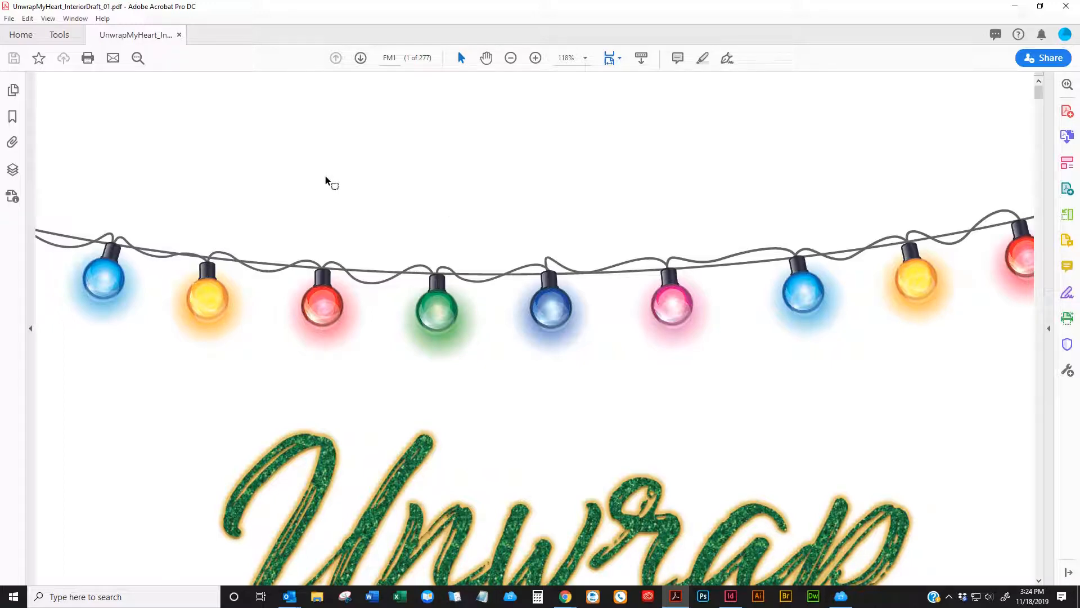
left_click(9, 18)
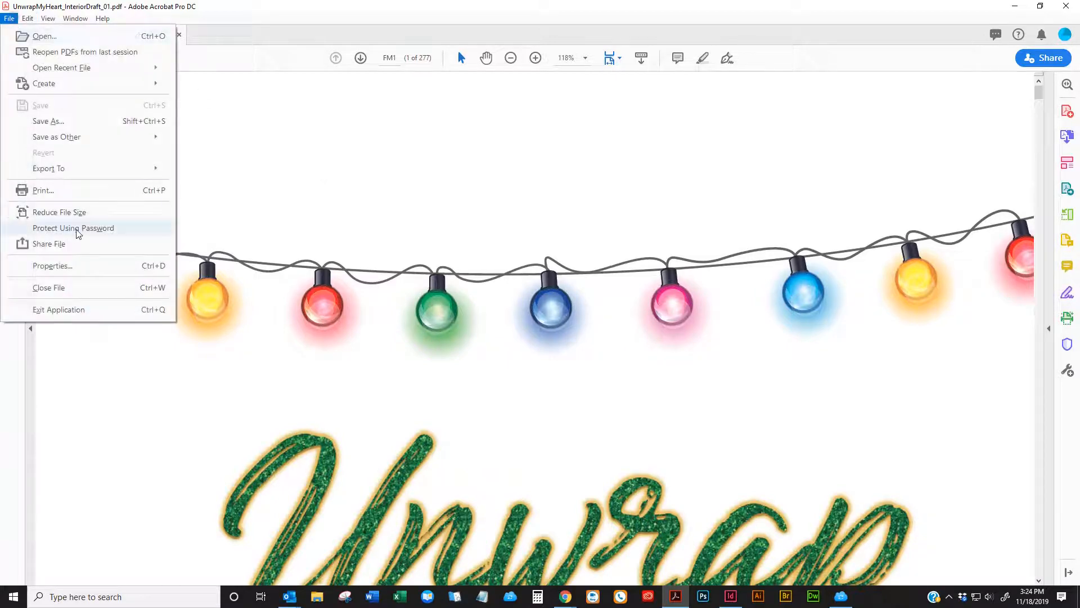
left_click(77, 274)
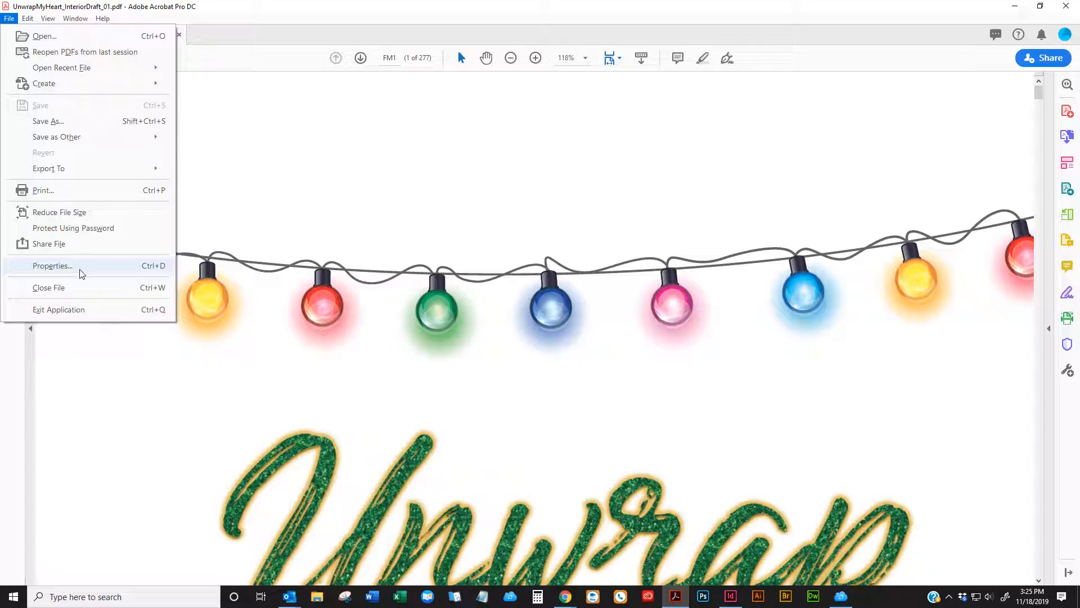
left_click(80, 270)
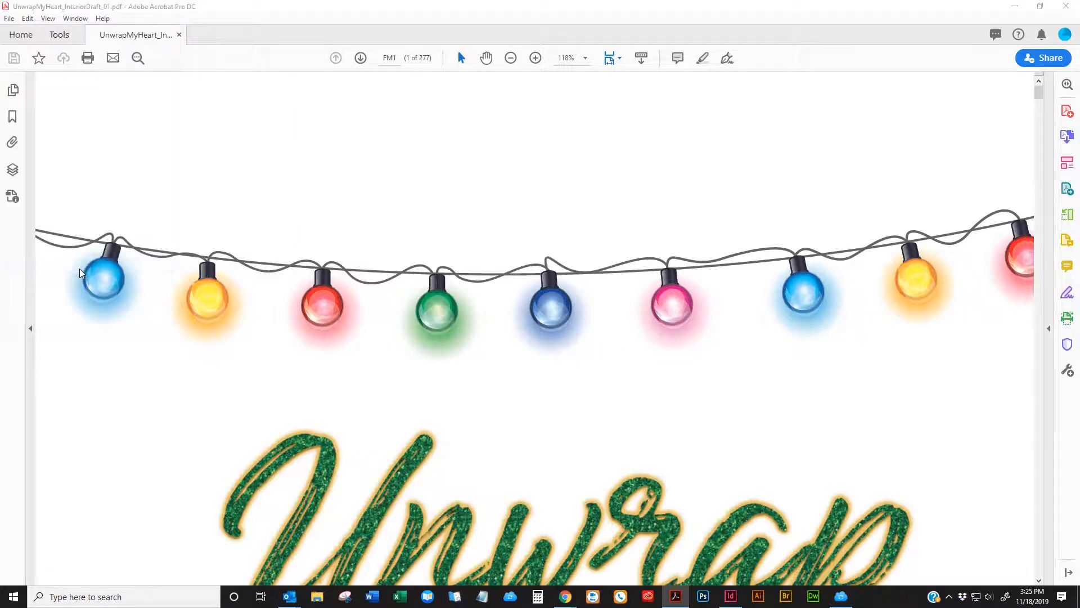
left_click(441, 174)
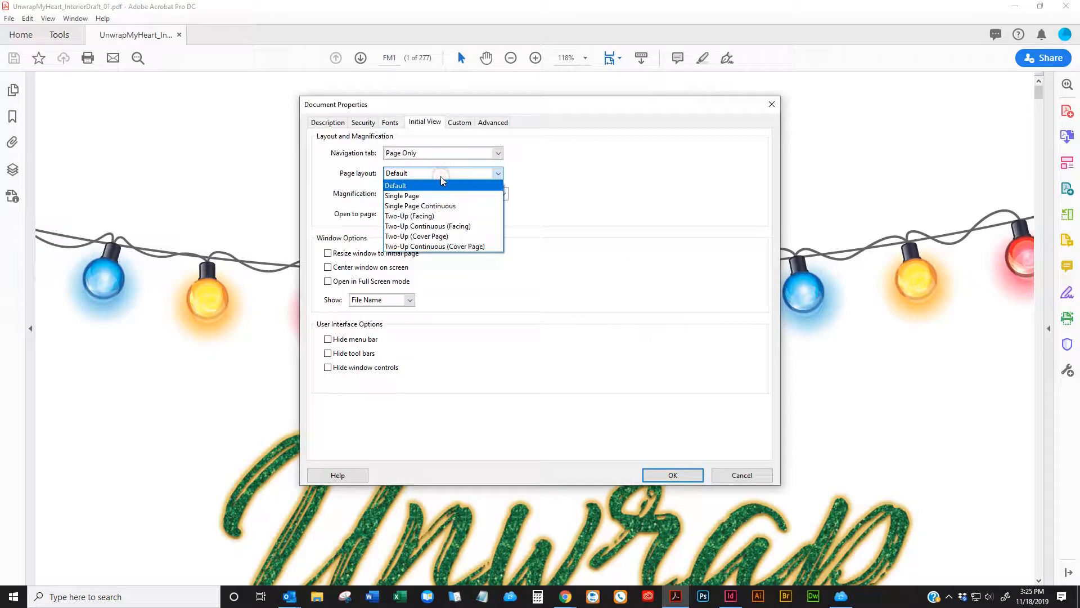
left_click(597, 148)
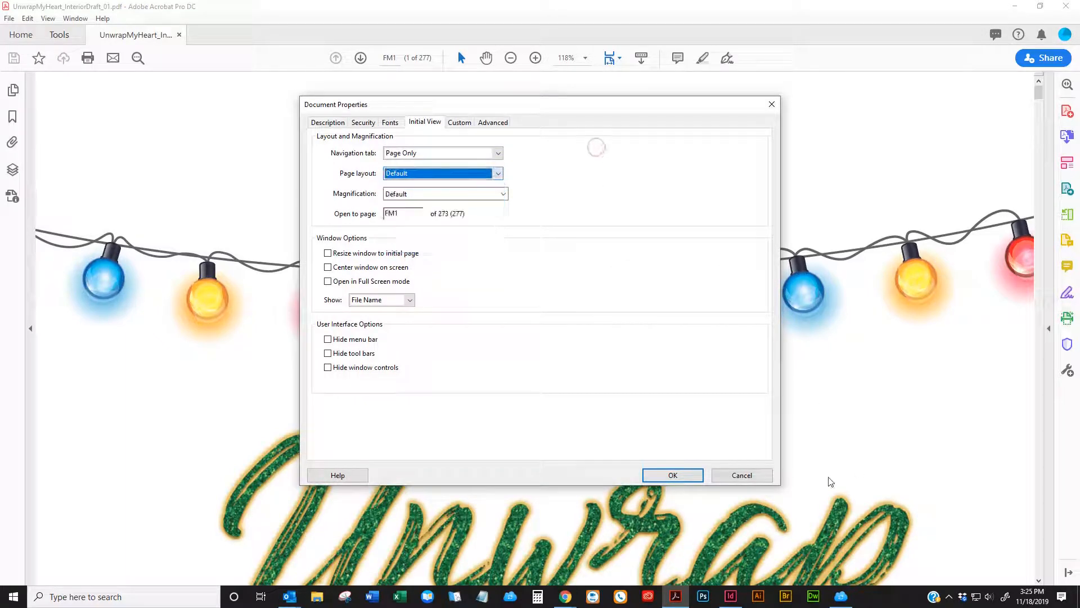
left_click(748, 475)
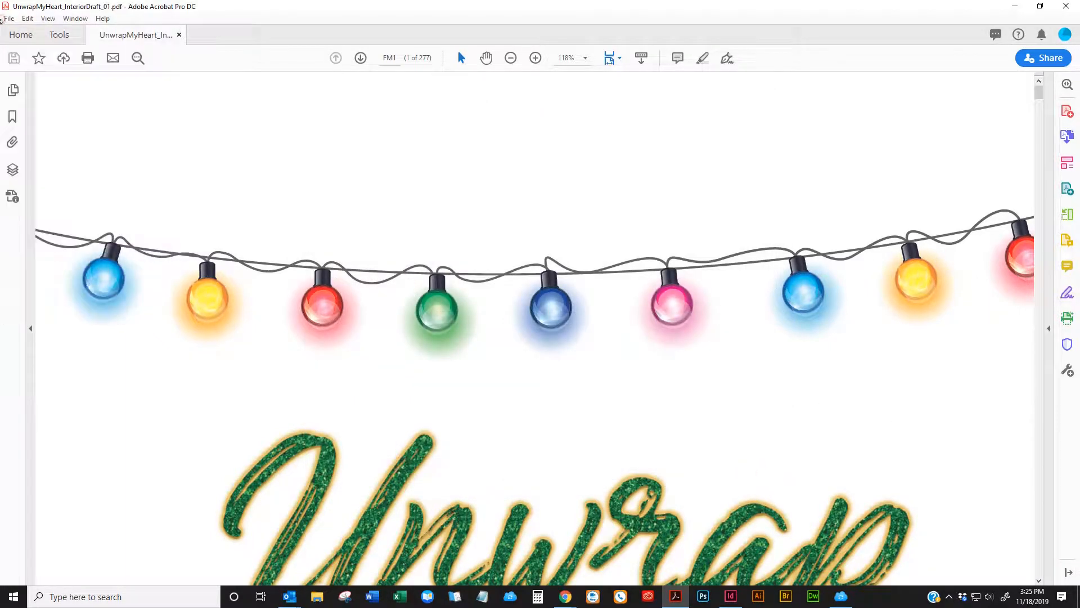
- Set the PDF's initial-view page layout to Two-Up (Cover Page) in the document properties
left_click(9, 19)
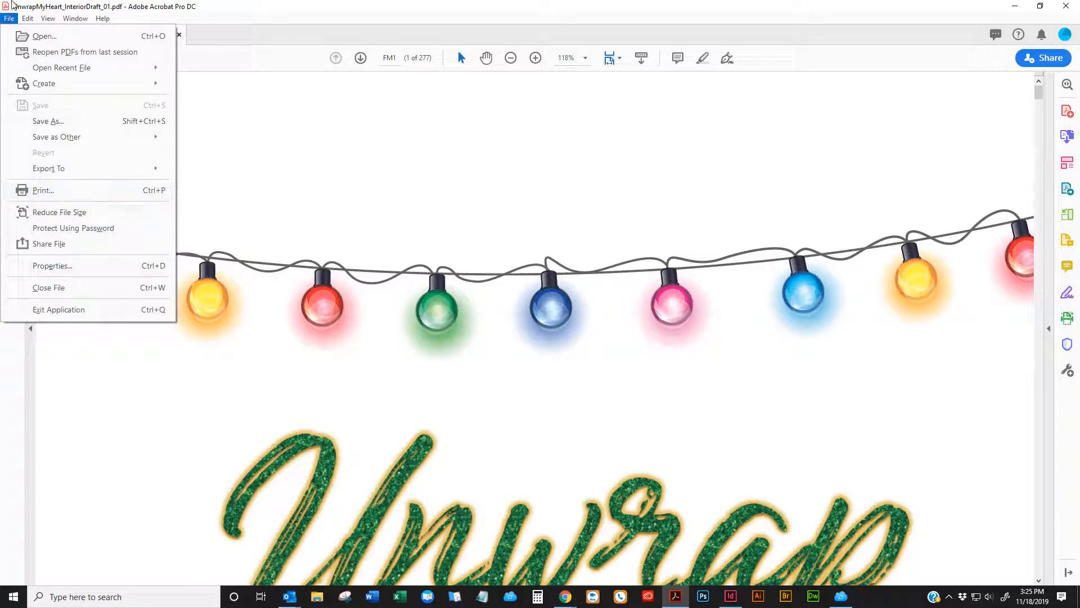
left_click(86, 266)
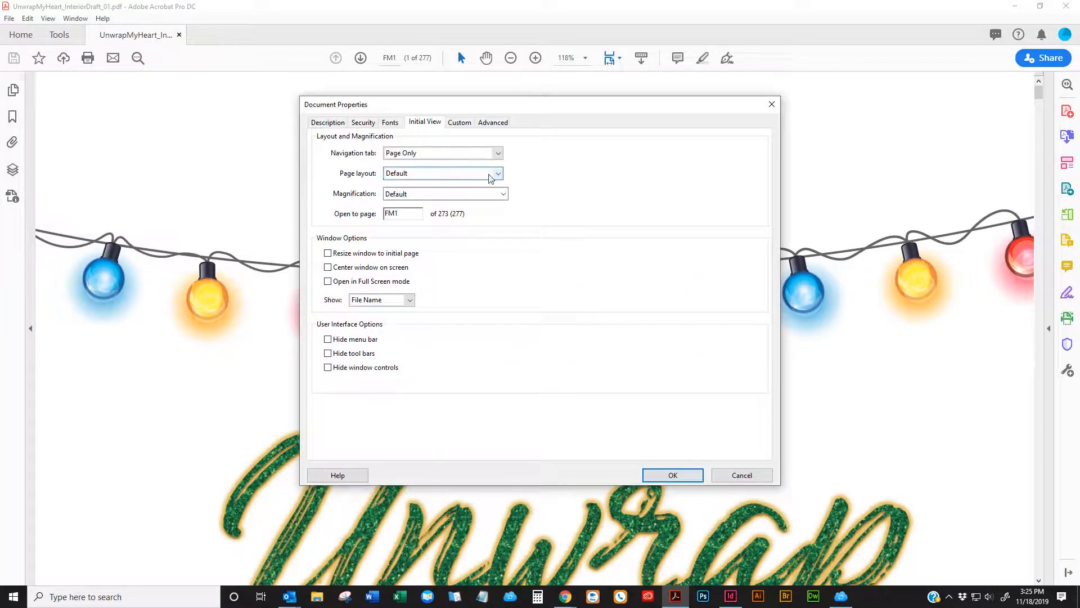
left_click(503, 178)
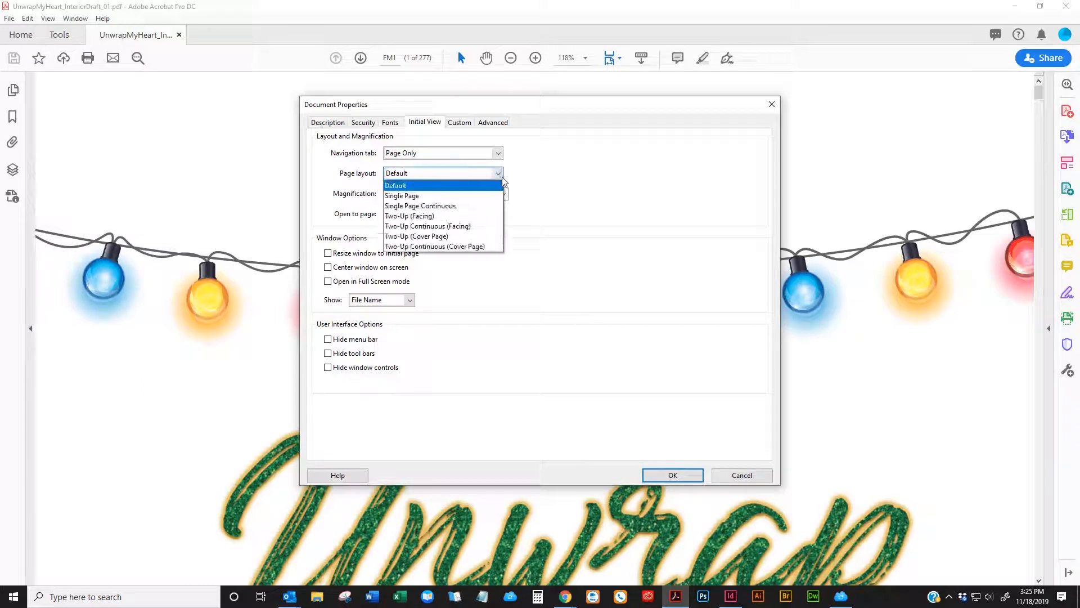
left_click(500, 174)
left_click(431, 124)
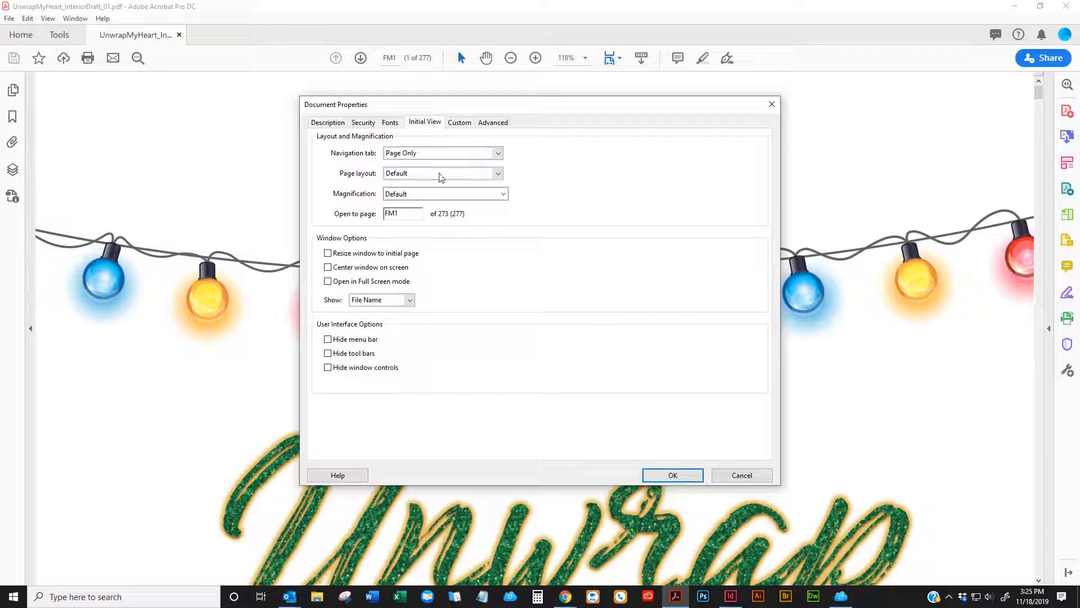
left_click(438, 173)
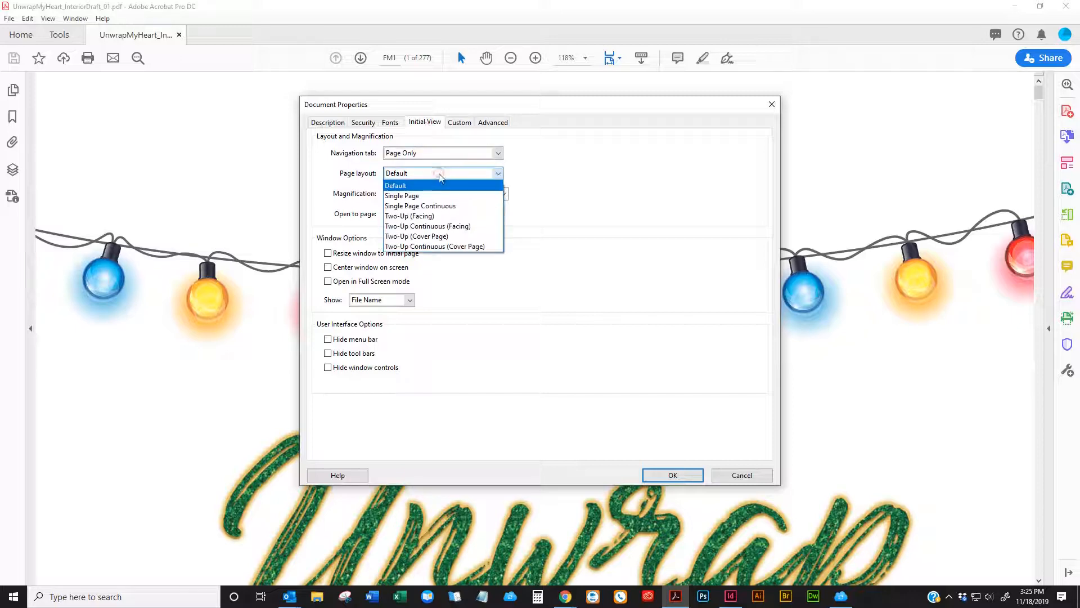
left_click(451, 236)
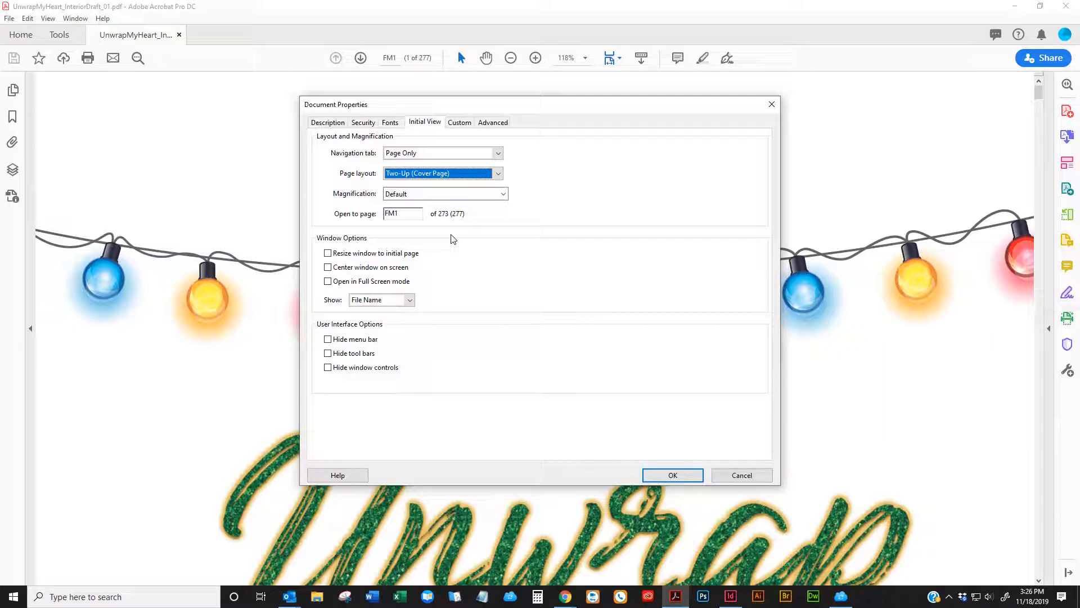
- Set the initial-view magnification to Fit Page, apply the document properties, and save the PDF
left_click(436, 191)
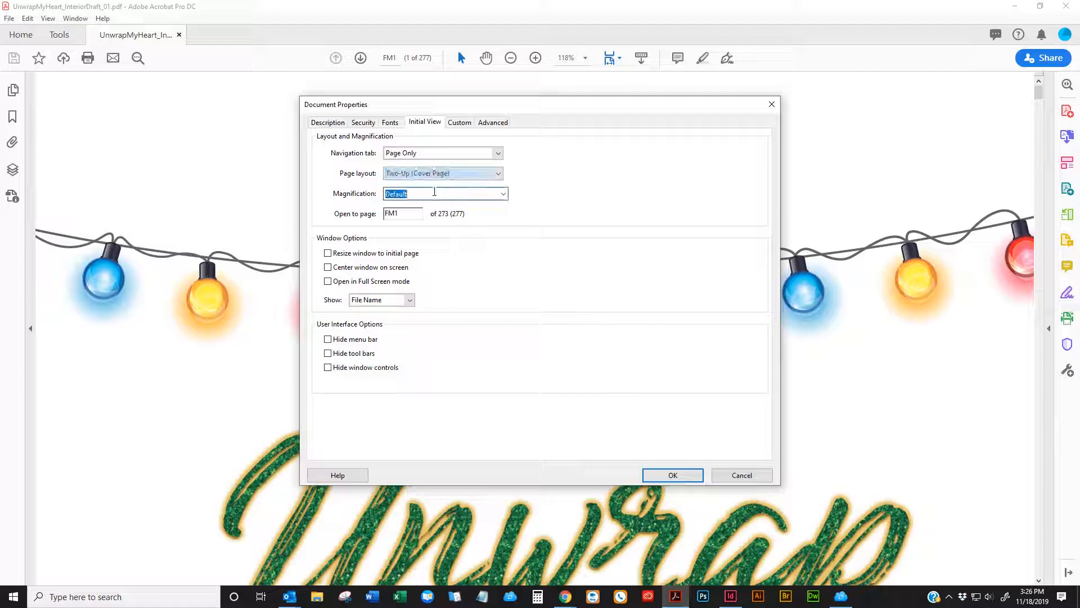
left_click(504, 197)
left_click(437, 227)
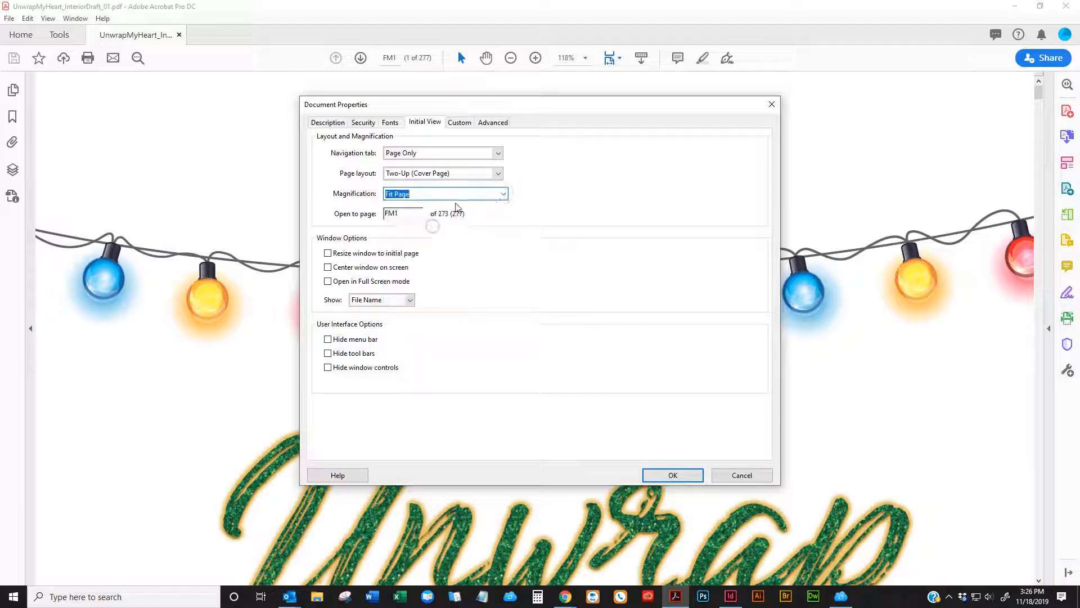
left_click(673, 475)
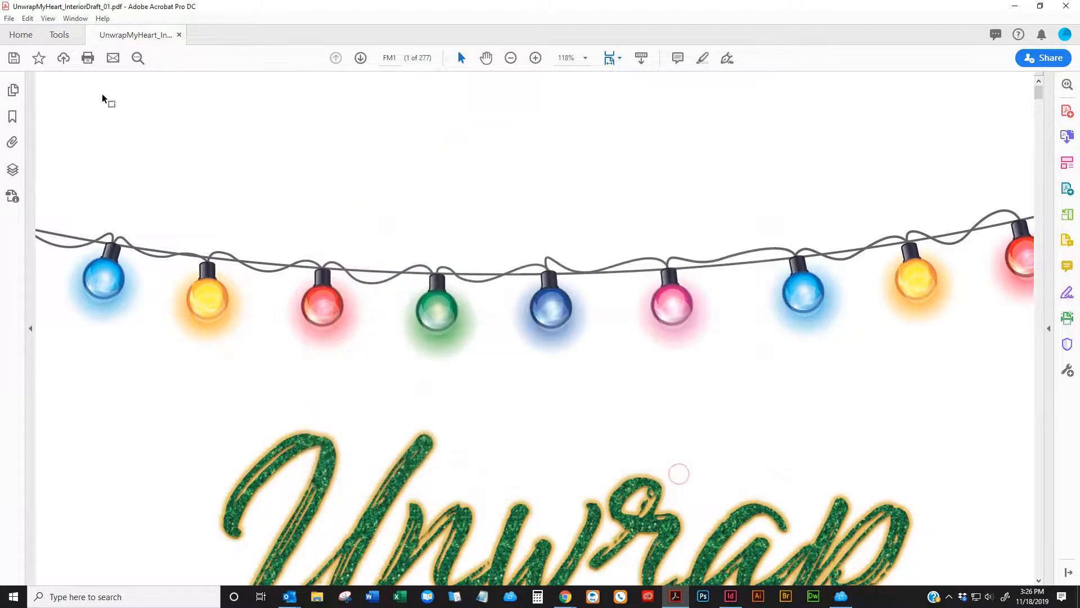
left_click(9, 19)
left_click(40, 107)
- Review the PDF's description in the document properties, including its title, PDF version and page size, and close them
left_click(10, 19)
left_click(56, 266)
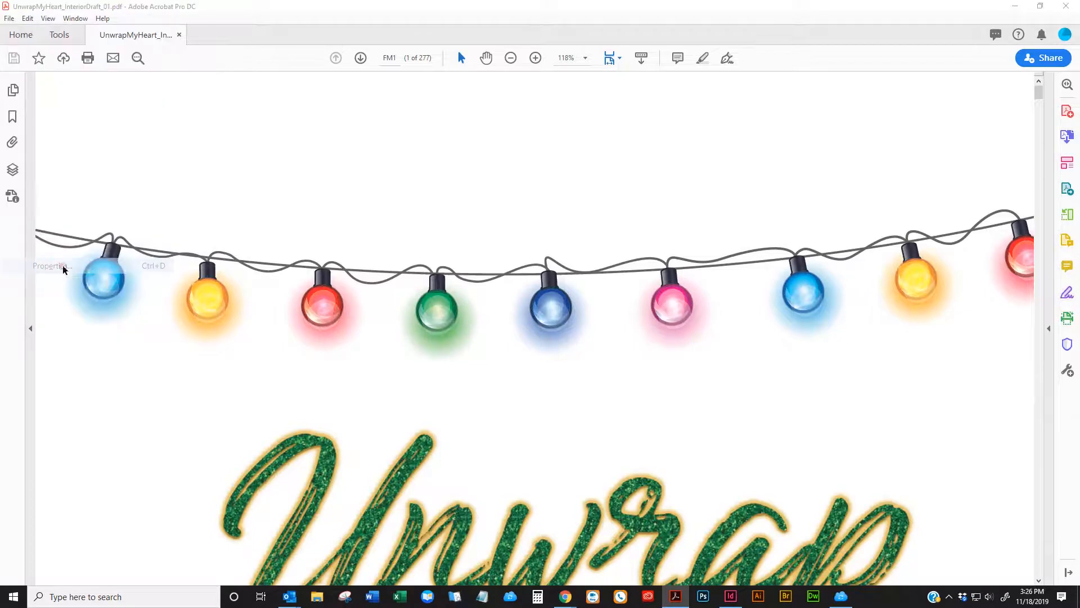
left_click(329, 123)
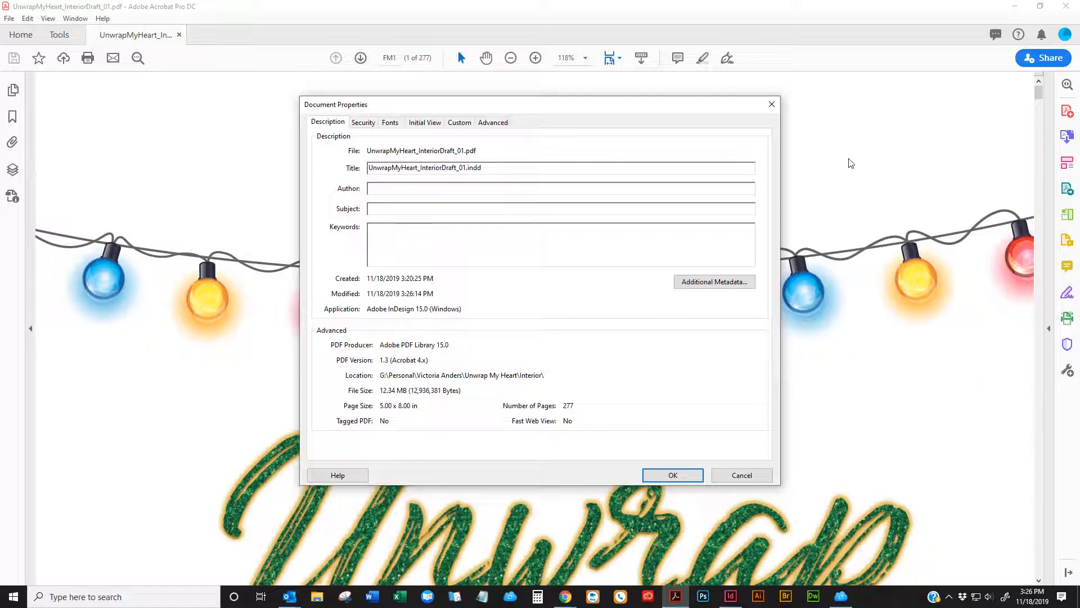
left_click(648, 477)
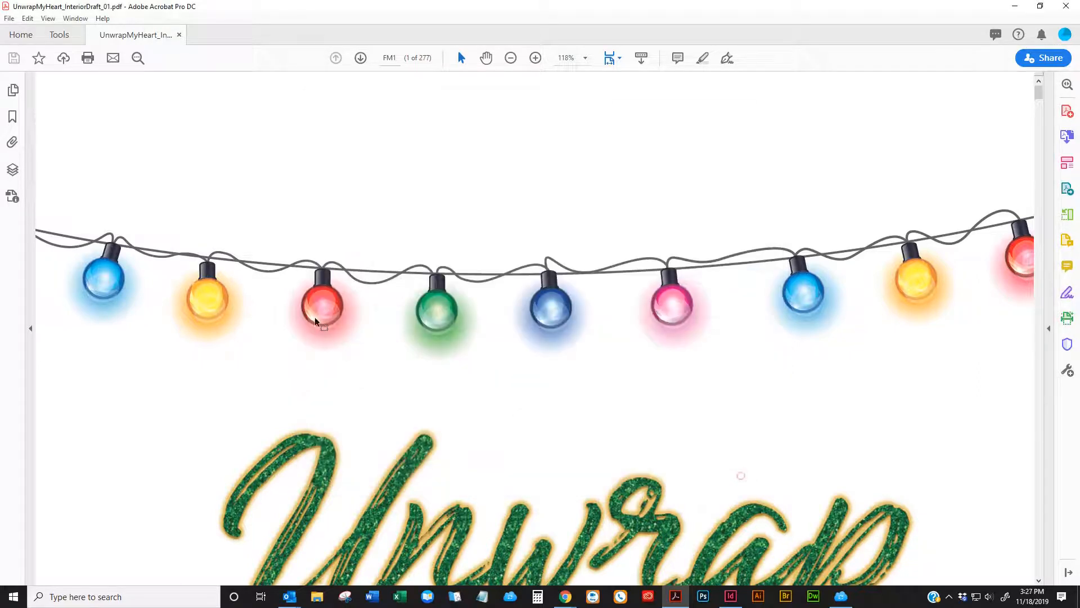
- Close and reopen UnwrapMyHeart_InteriorDraft_01, and check the two-up view from the title page through the spread of pages 2 and 3
left_click(179, 35)
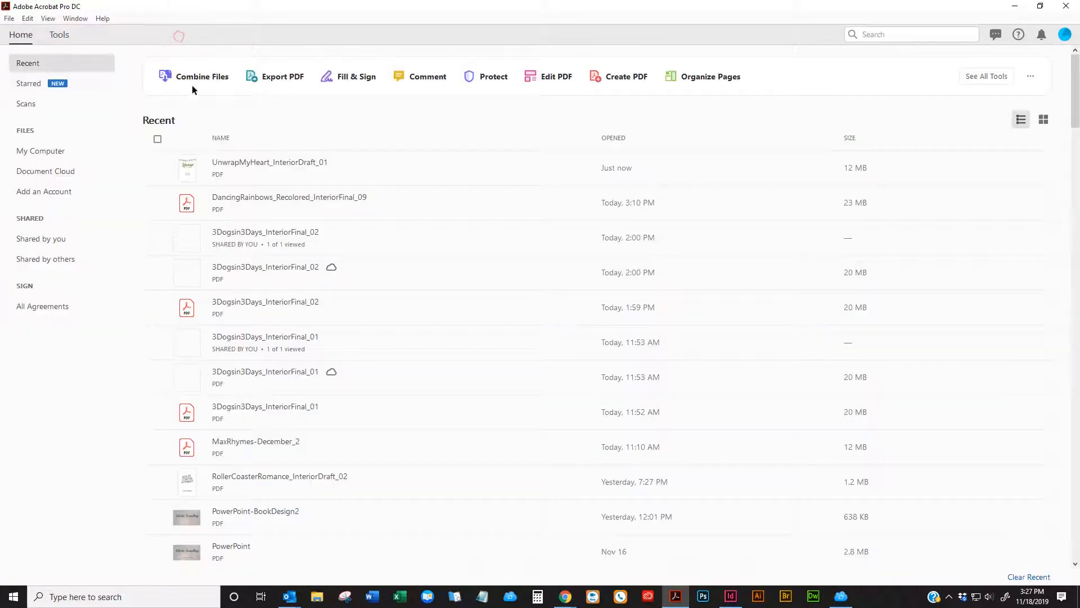
left_click(245, 172)
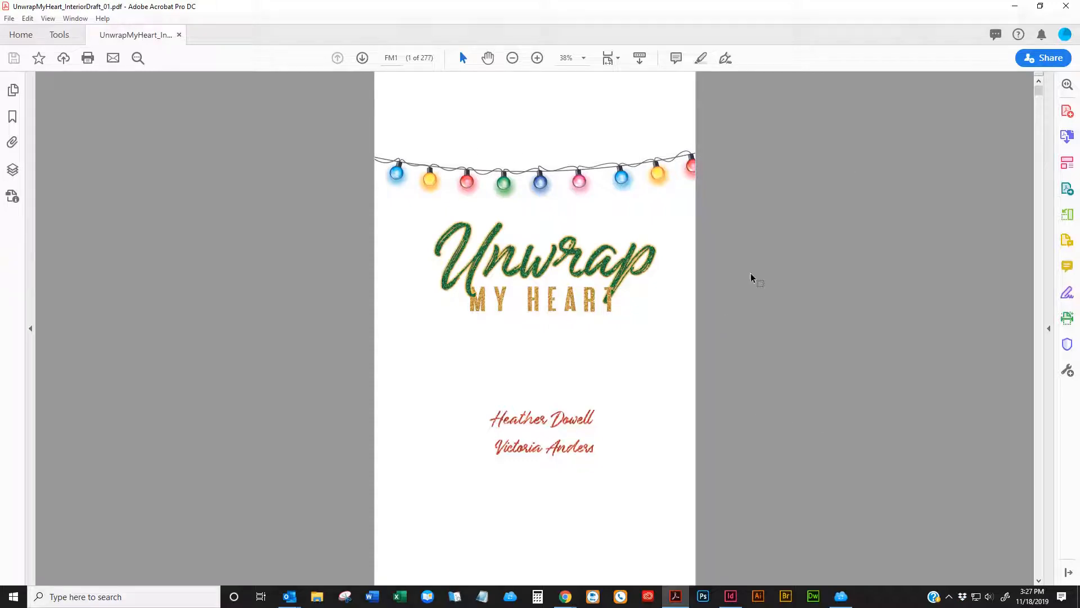
scroll(692, 250, "down", 2)
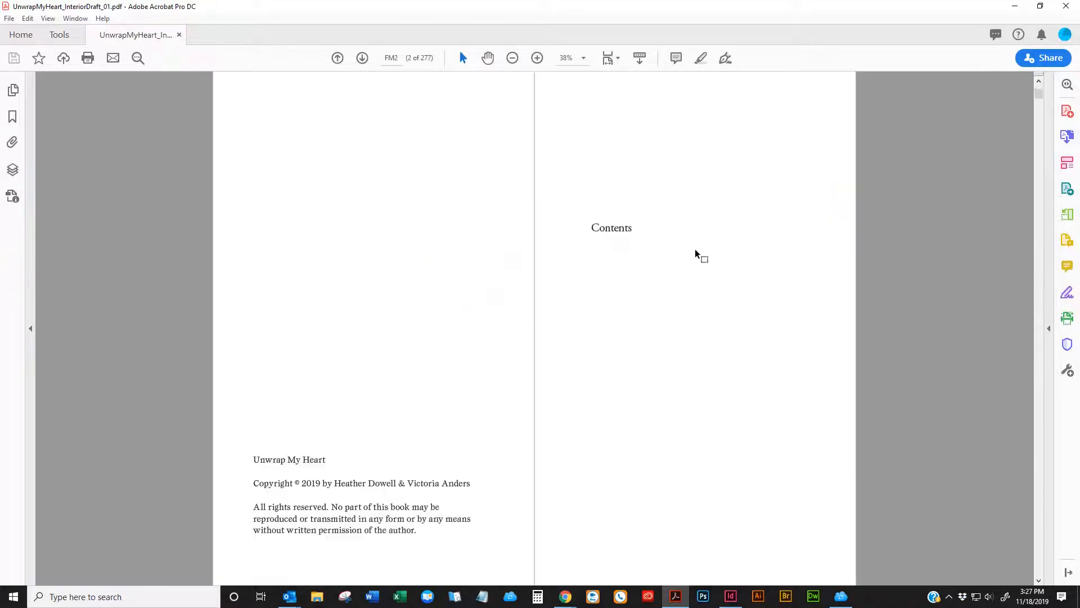
scroll(710, 258, "down", 1)
scroll(703, 261, "up", 2)
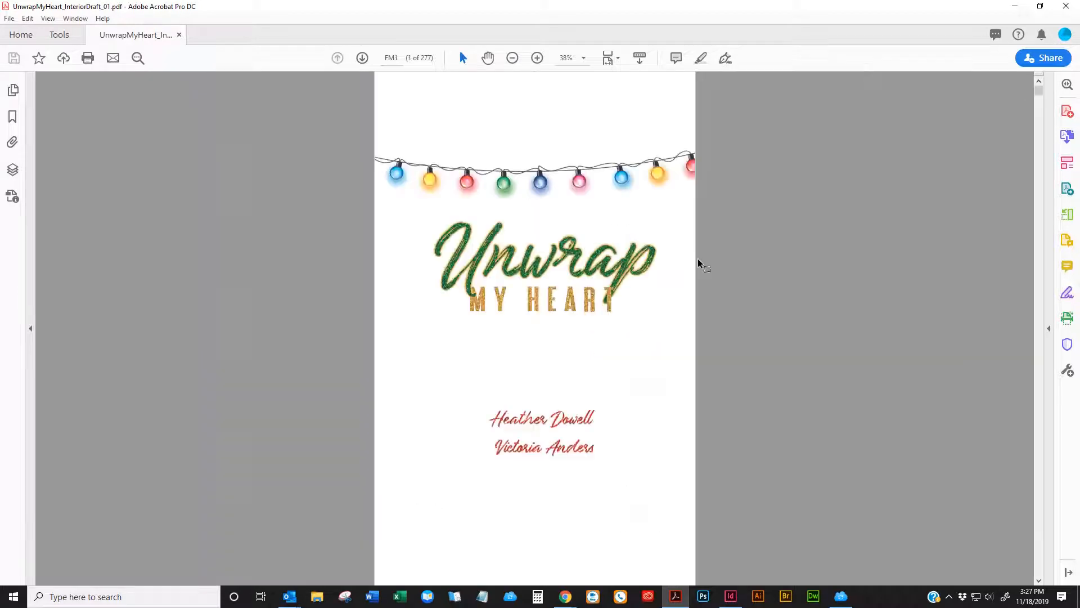
scroll(699, 264, "down", 1)
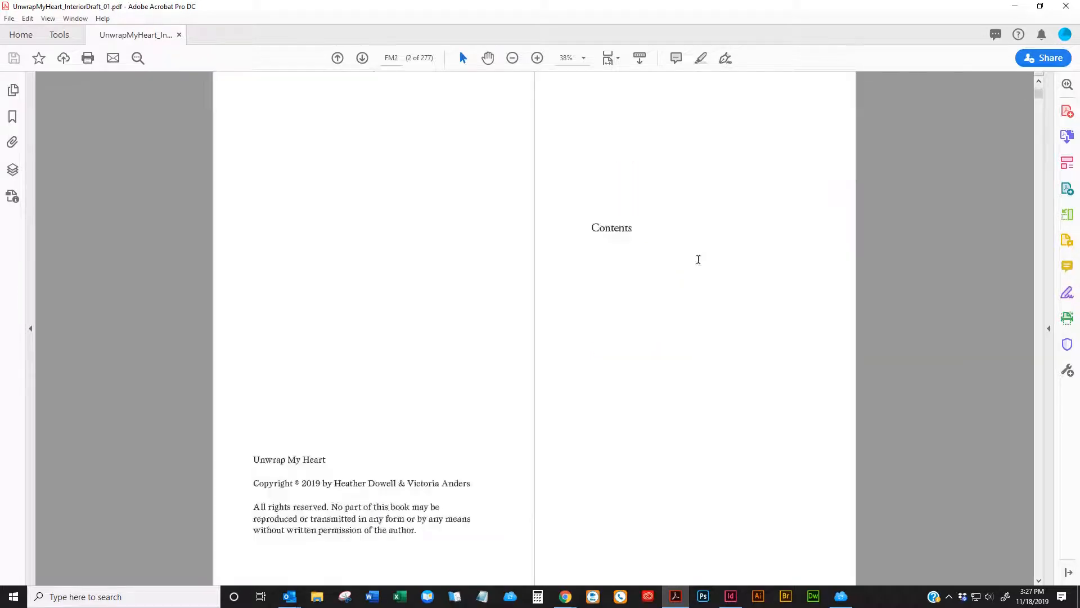
scroll(699, 263, "up", 1)
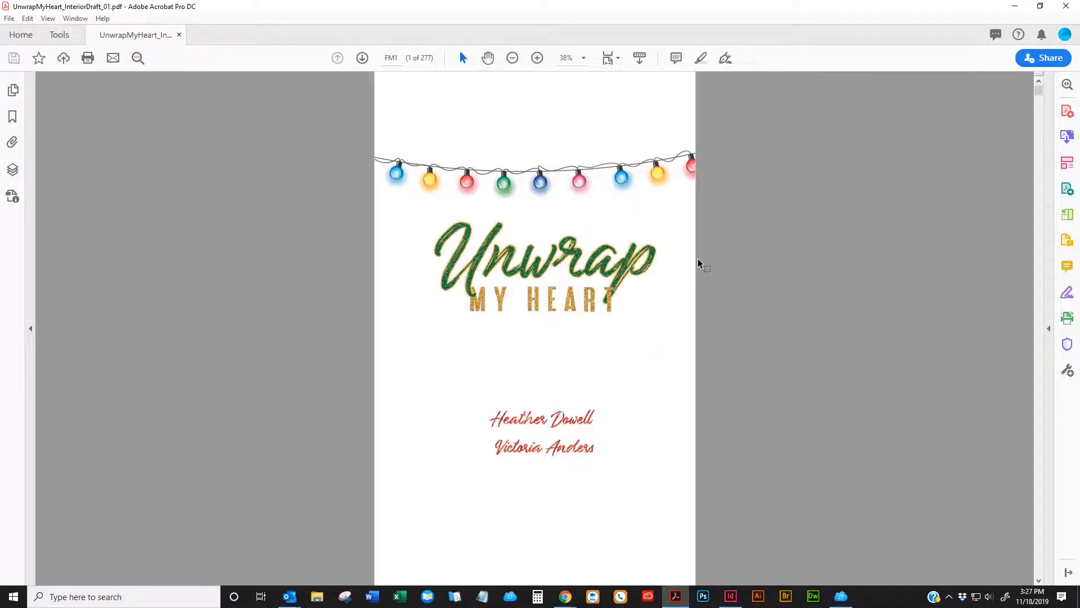
scroll(699, 259, "down", 1)
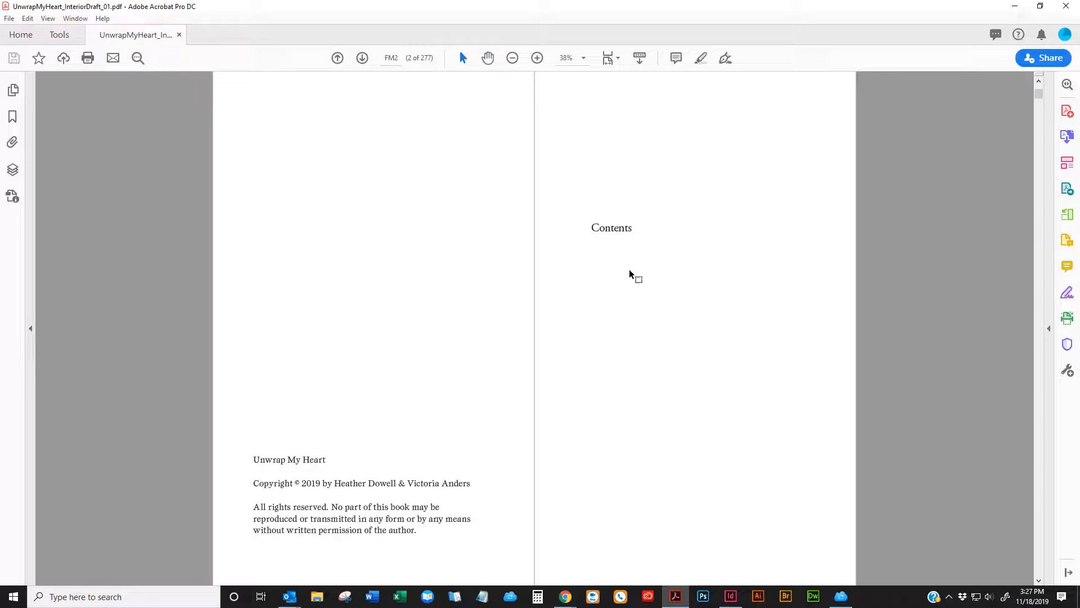
scroll(670, 265, "down", 1)
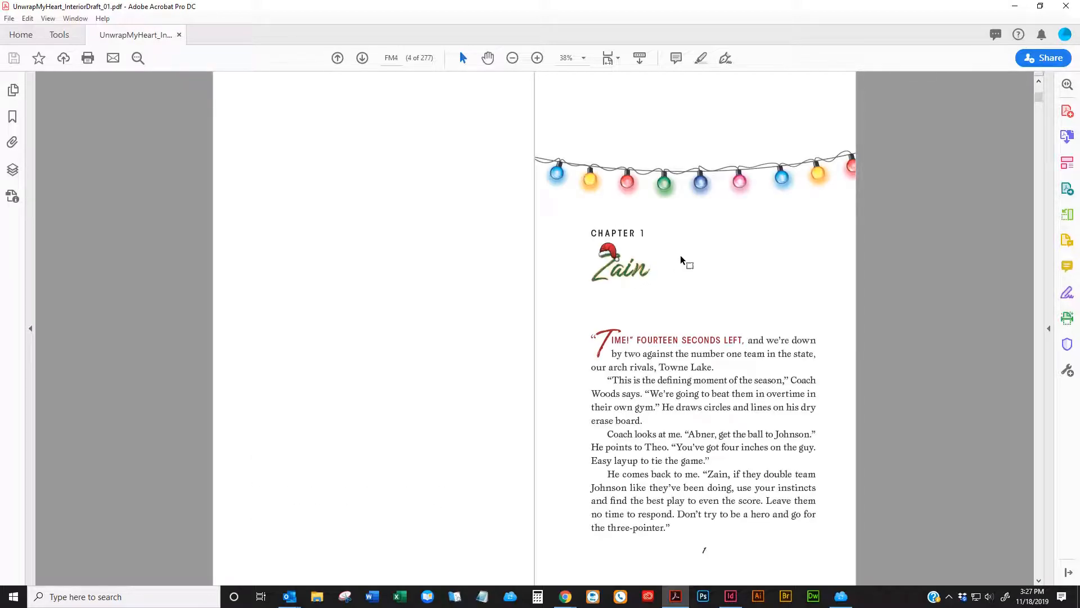
scroll(681, 257, "down", 1)
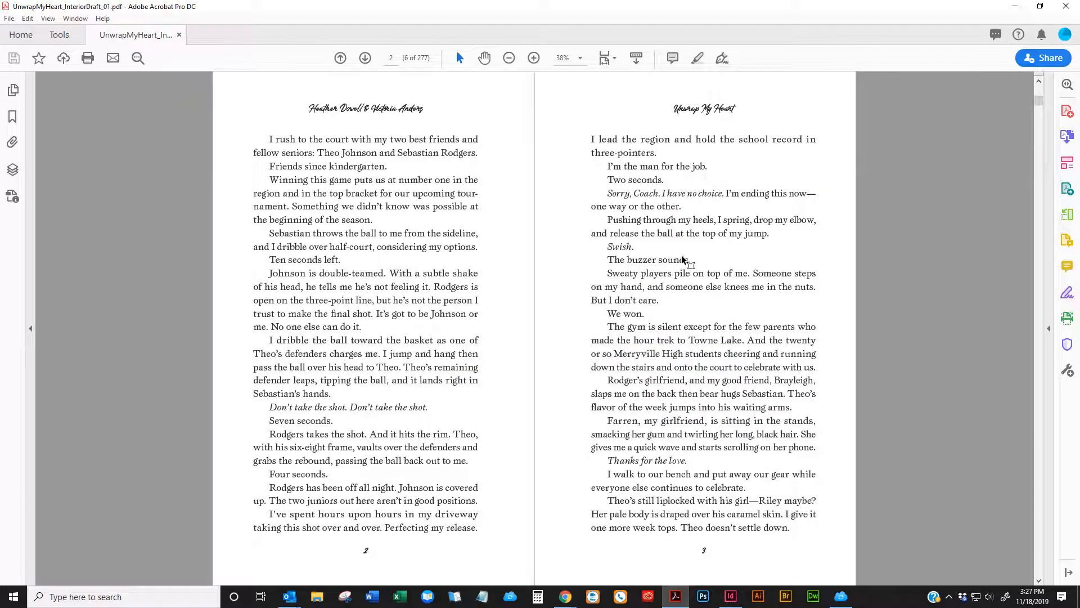
- Examine the authors' running header on page 2 by selecting the whole line, individual names and the ampersand
left_click_drag(427, 108, 305, 108)
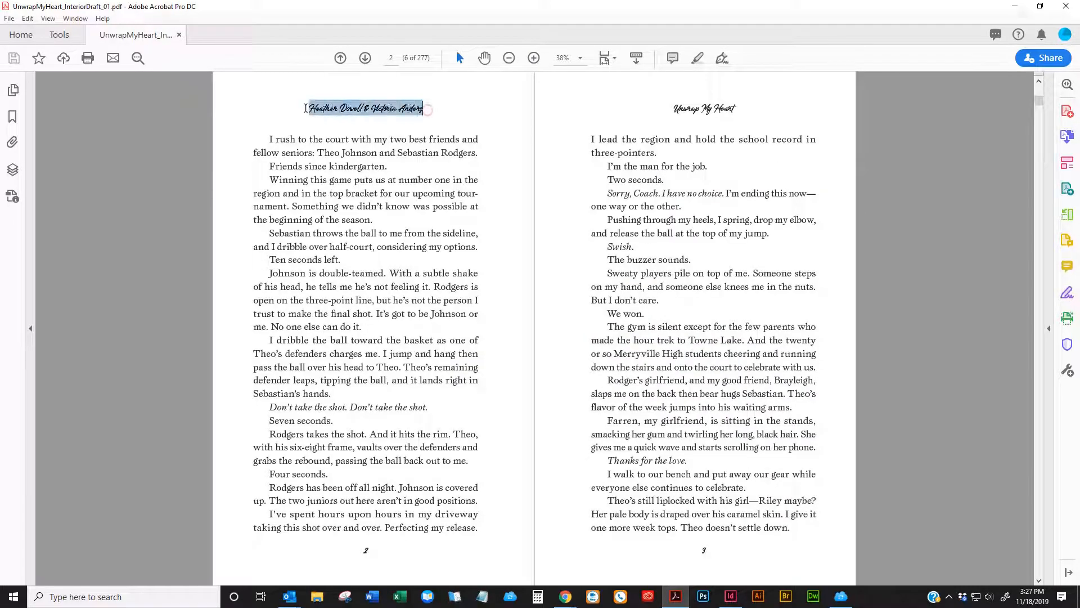
left_click(363, 113)
double_click(364, 109)
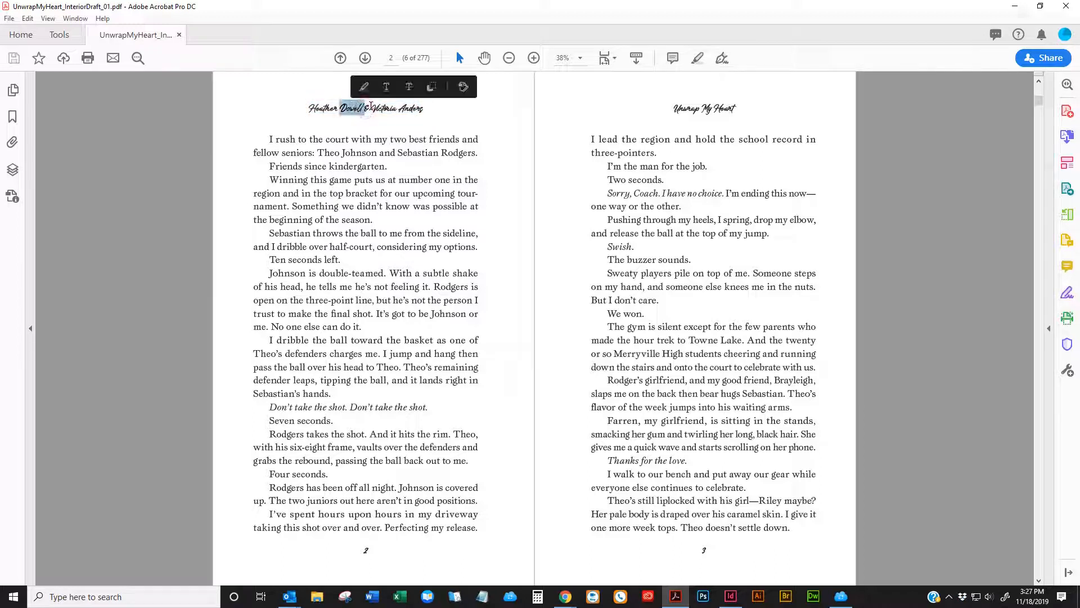
left_click(371, 107)
double_click(366, 111)
left_click_drag(372, 108, 367, 109)
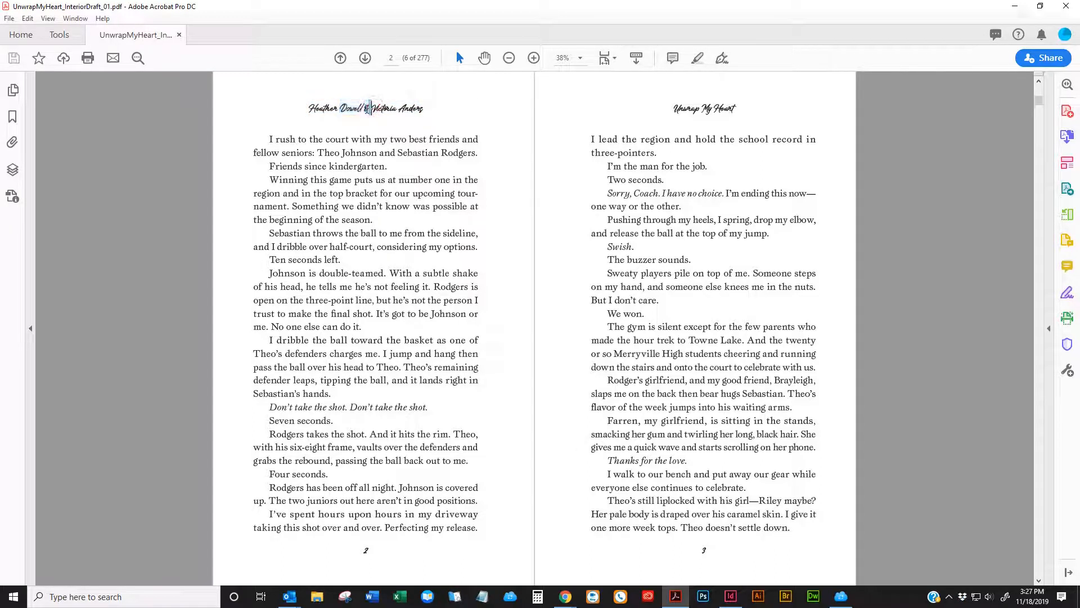
double_click(367, 109)
left_click(414, 108)
left_click_drag(425, 109, 344, 107)
double_click(401, 107)
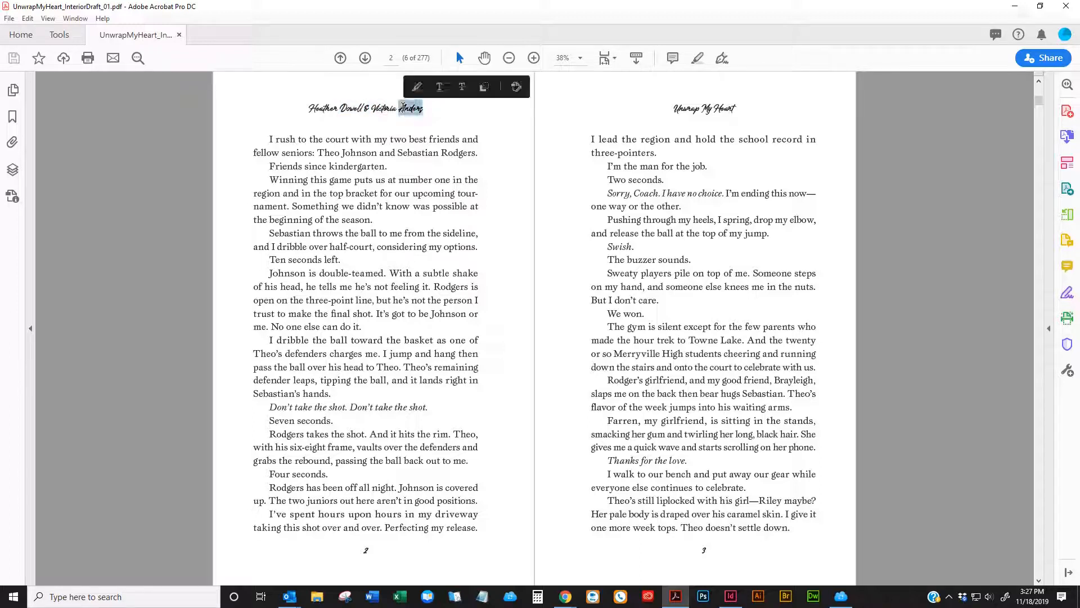
triple_click(403, 107)
left_click(404, 107)
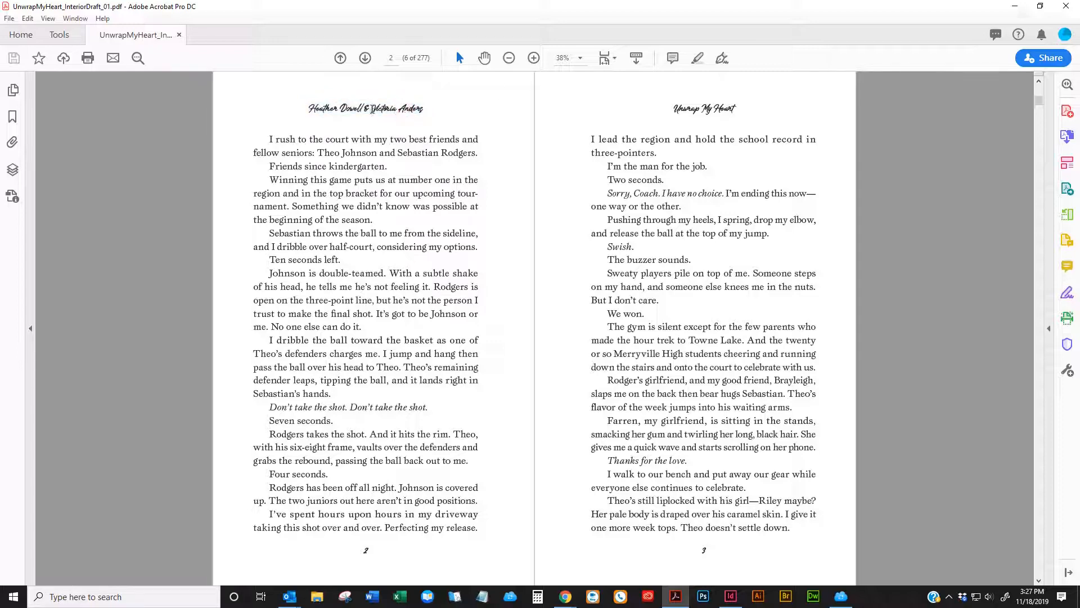
double_click(372, 109)
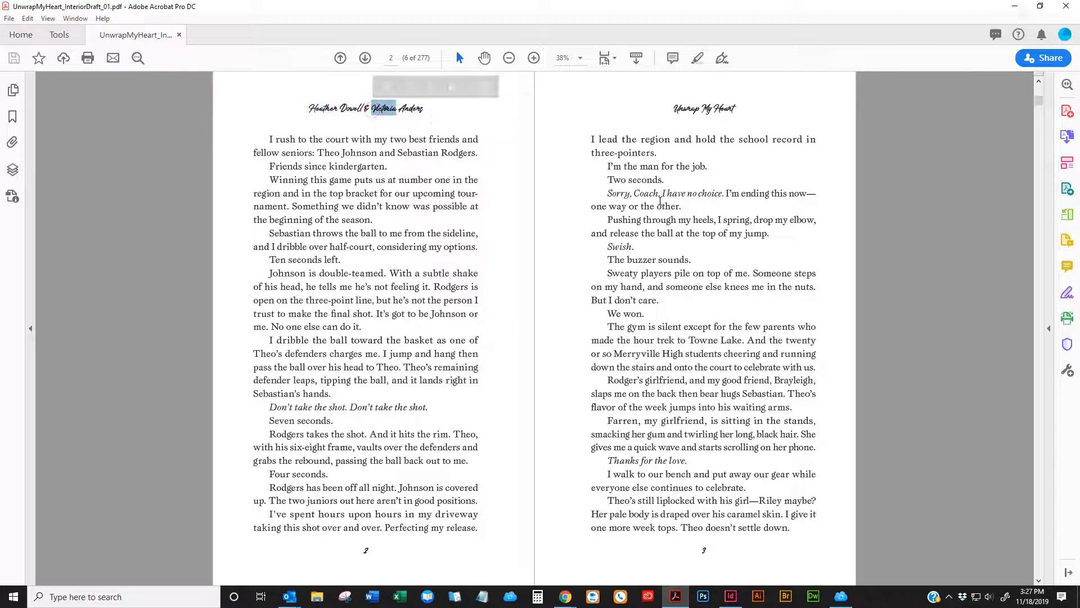
- Review the book's remaining spreads from pages 2 and 3 to the last spread, pages 272 and 273
scroll(664, 213, "down", 2)
scroll(672, 227, "down", 8)
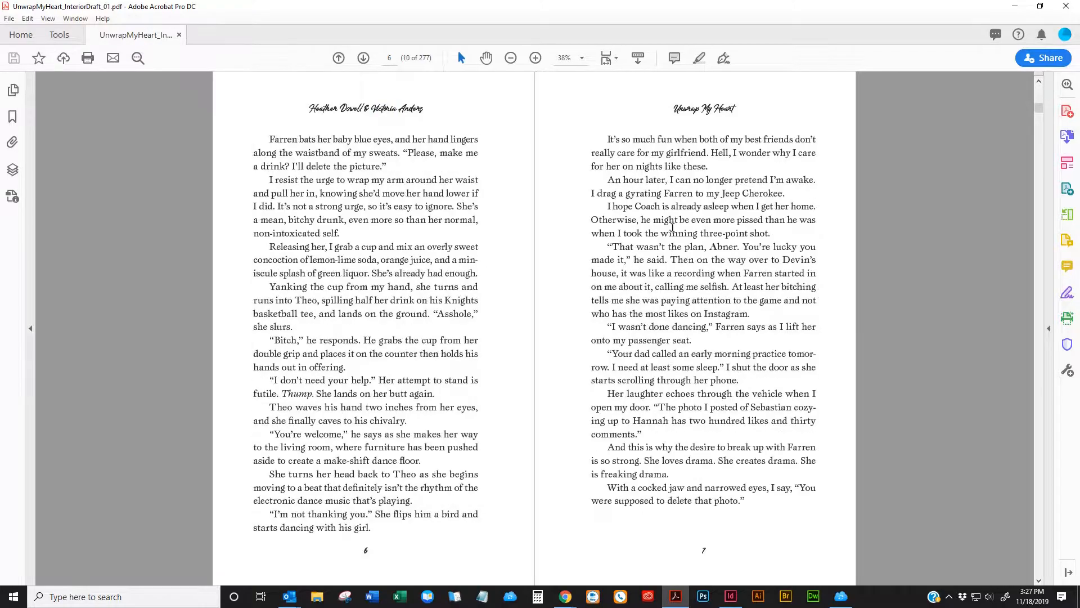
scroll(672, 229, "down", 10)
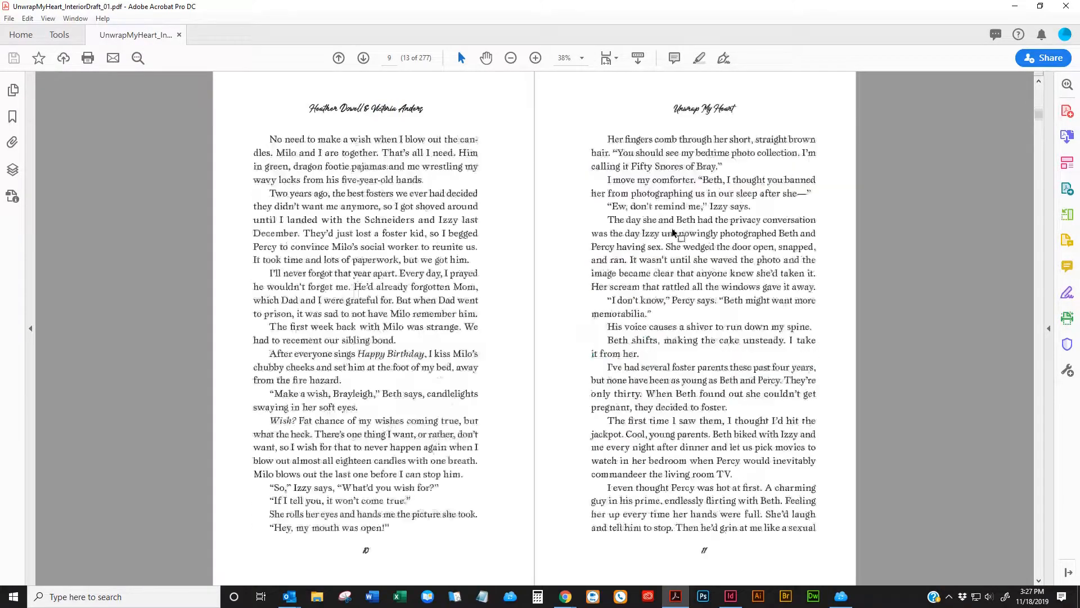
scroll(673, 229, "down", 15)
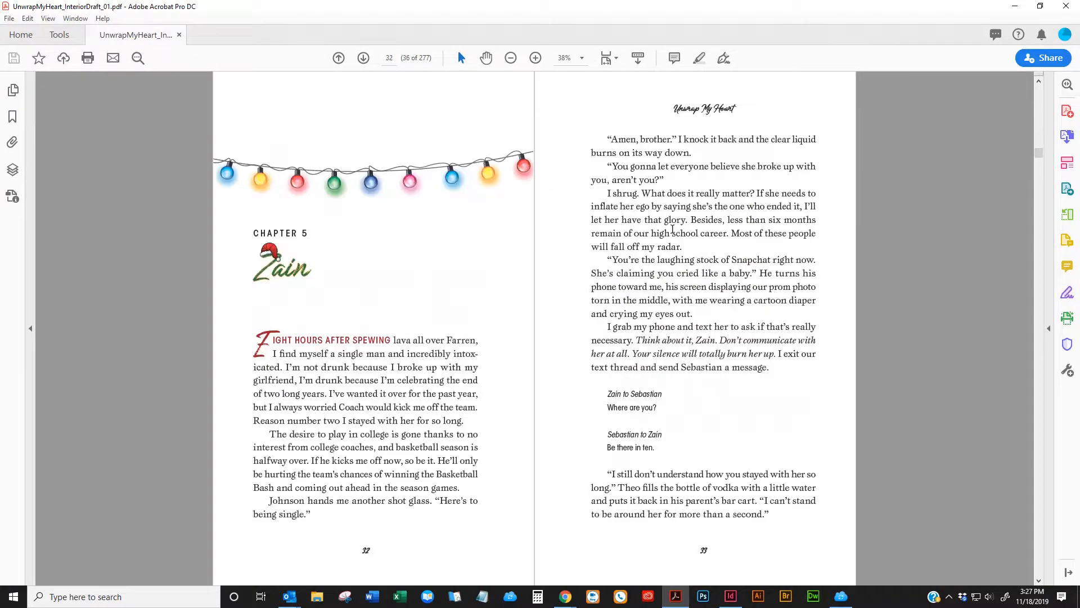
scroll(675, 219, "down", 15)
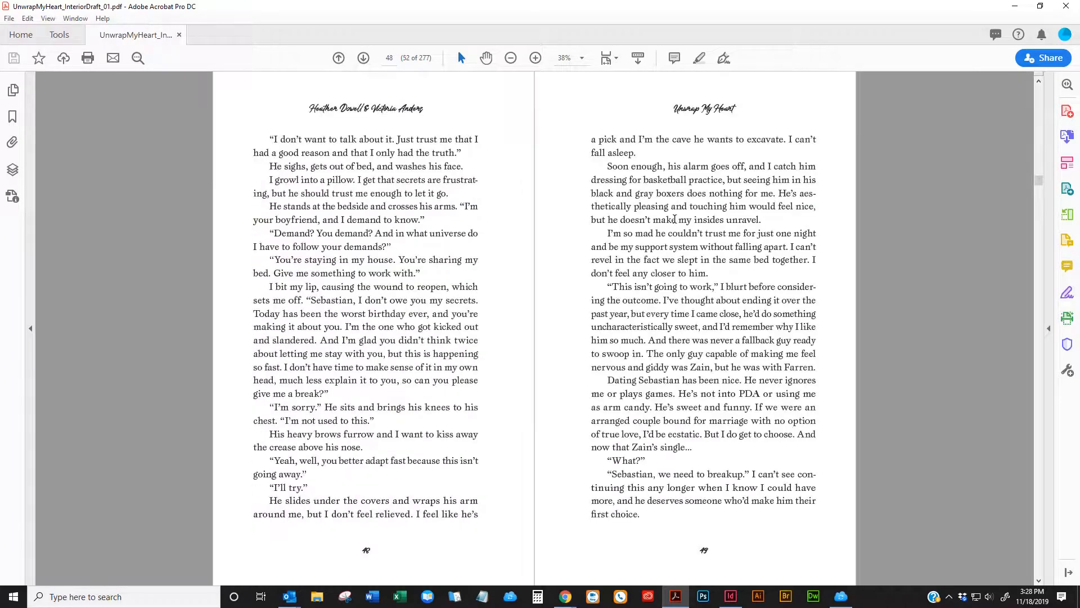
scroll(675, 225, "down", 20)
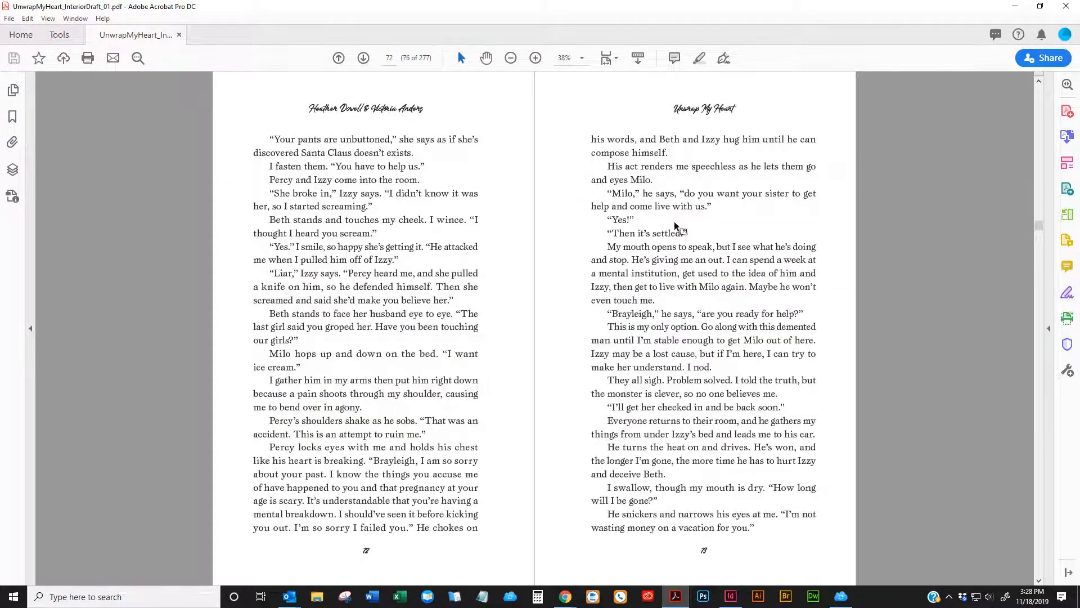
scroll(674, 225, "down", 20)
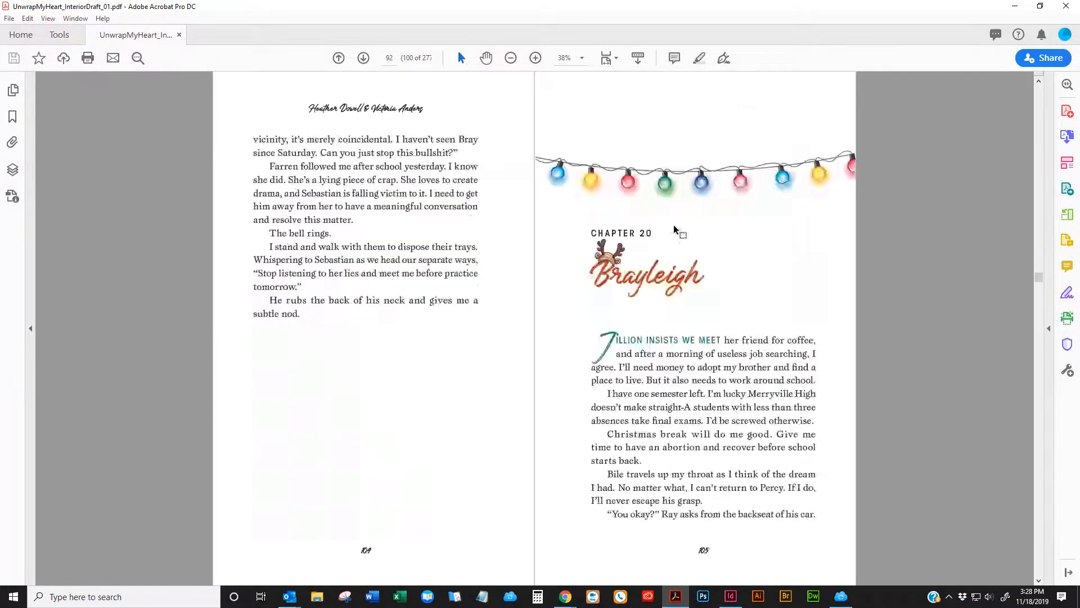
scroll(674, 230, "down", 17)
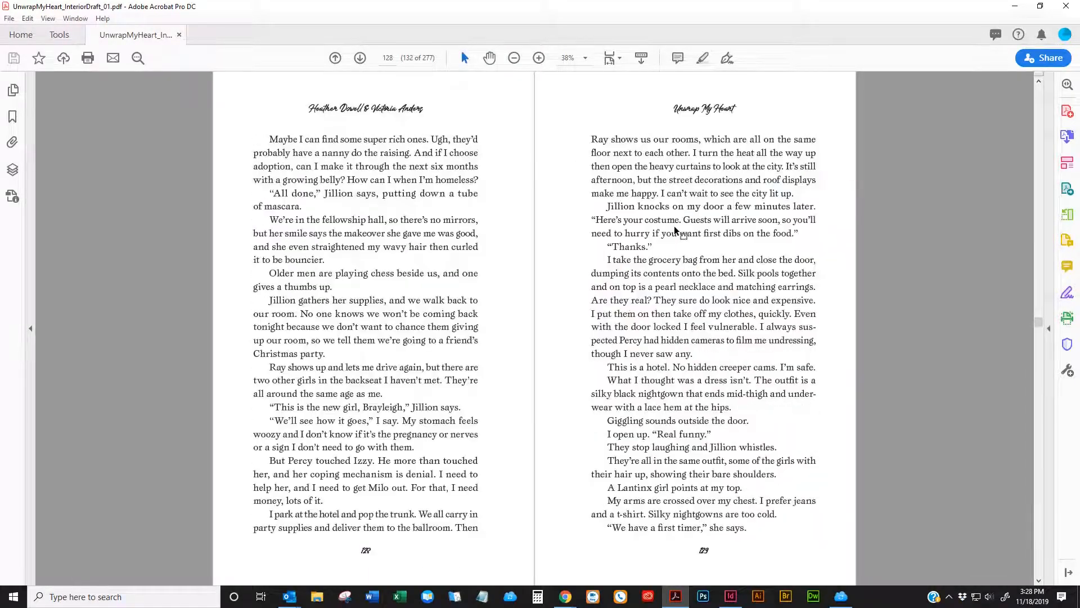
scroll(675, 228, "down", 20)
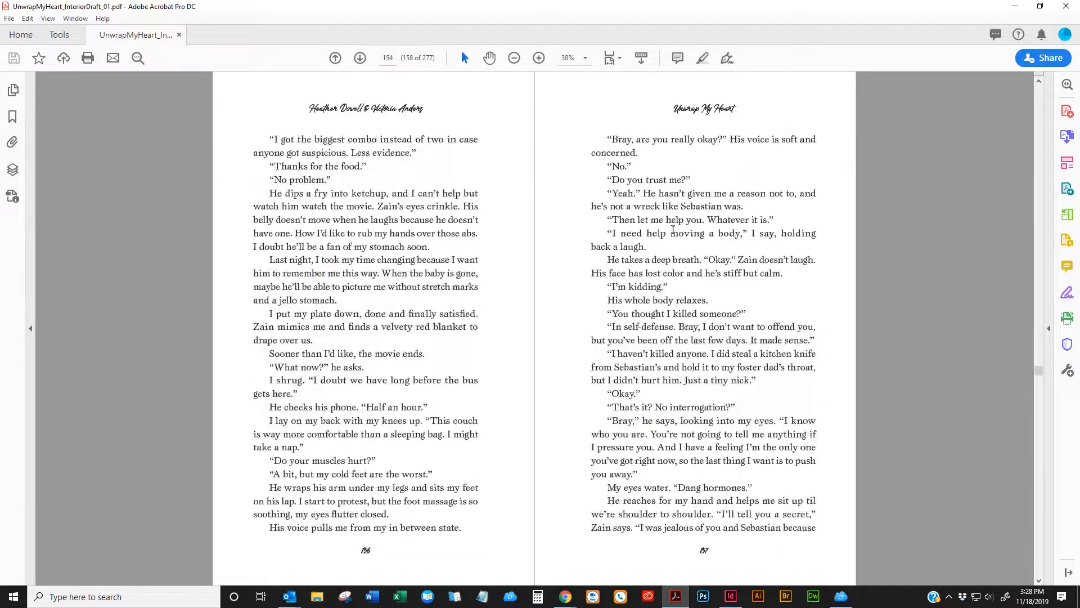
scroll(672, 231, "down", 9)
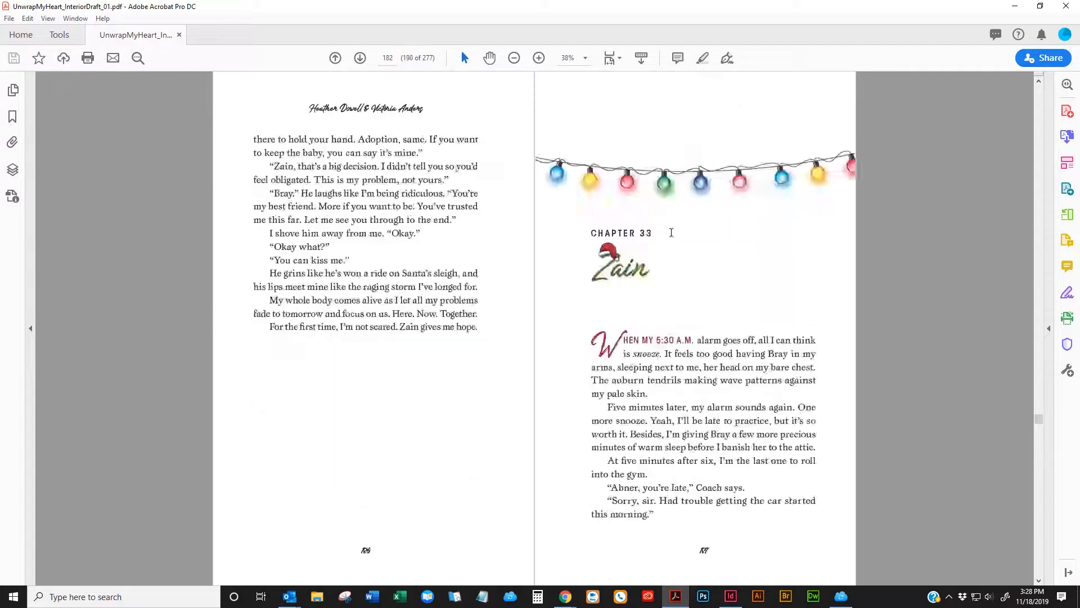
scroll(681, 219, "down", 7)
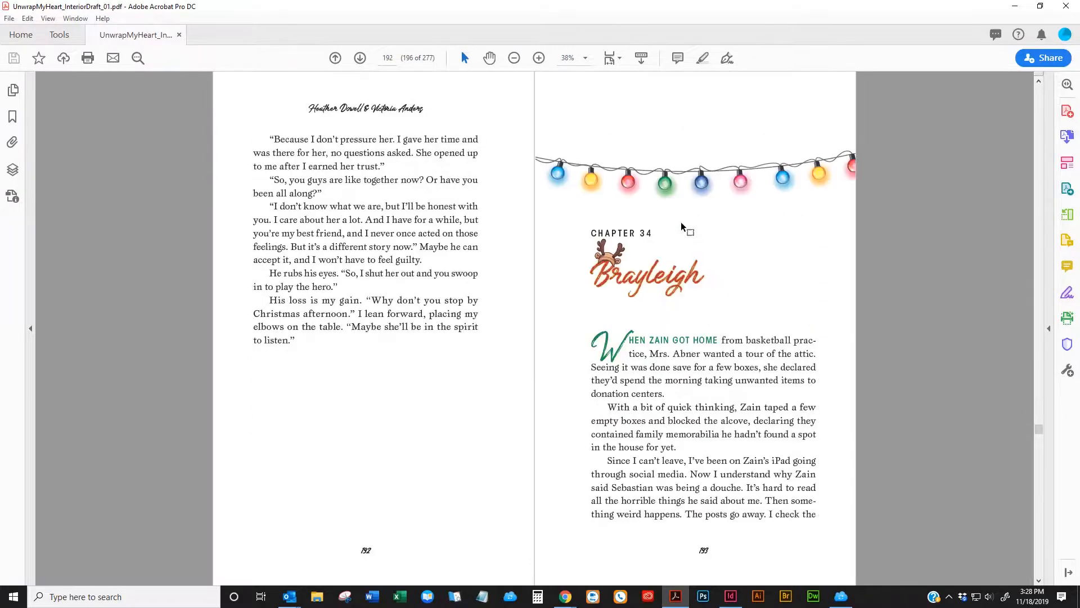
scroll(689, 216, "down", 20)
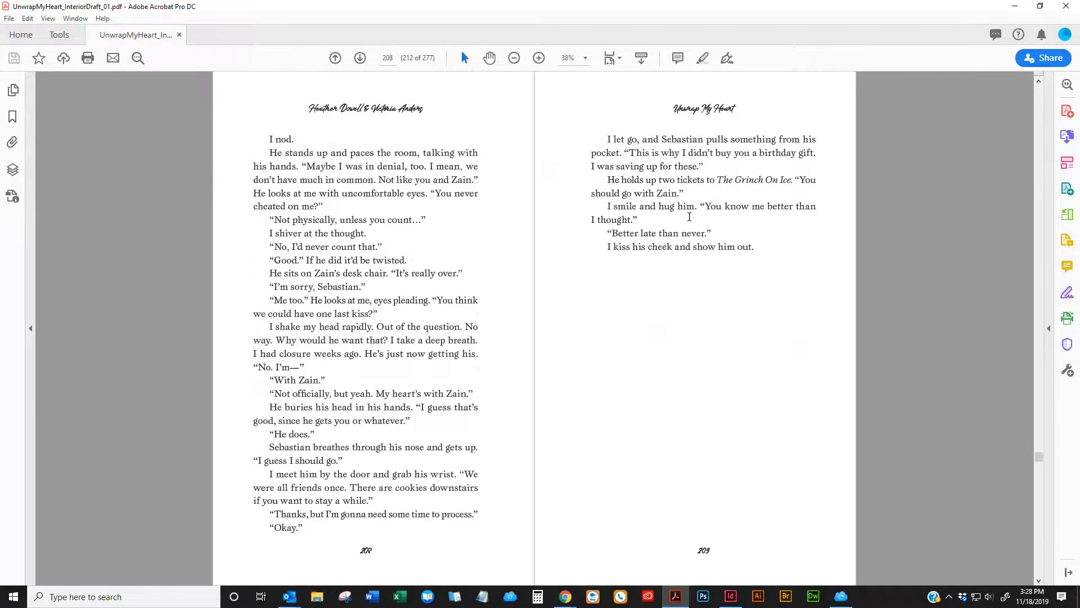
scroll(687, 219, "down", 18)
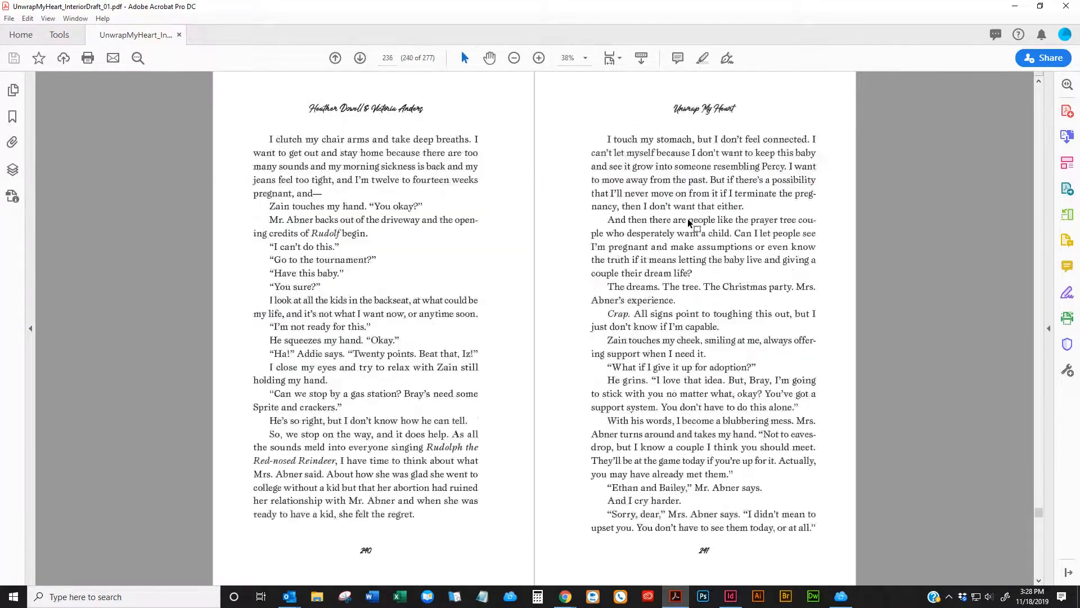
scroll(688, 220, "down", 6)
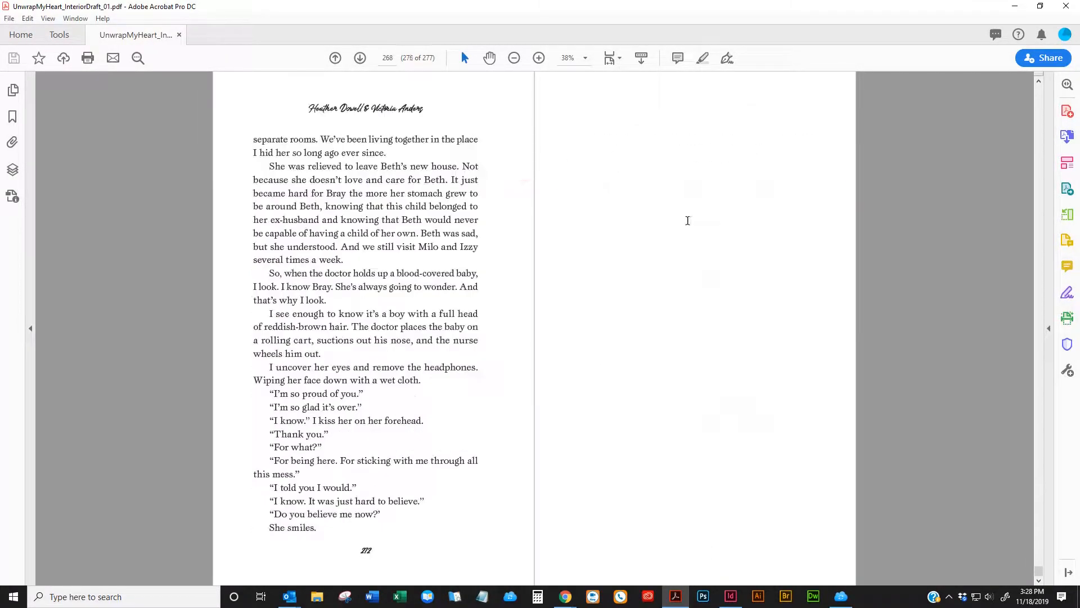
scroll(687, 220, "down", 4)
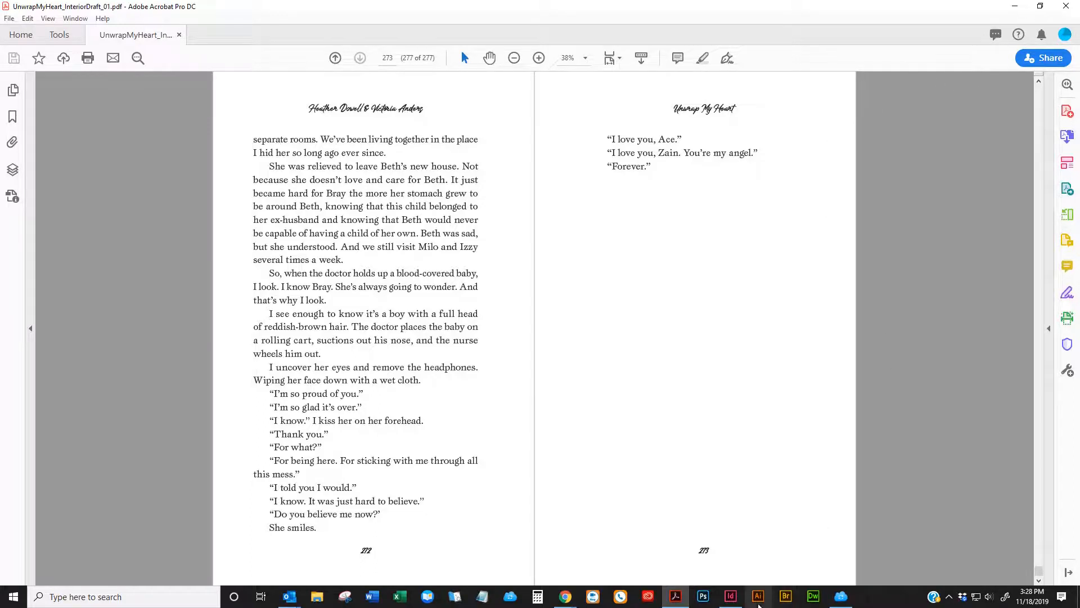
- Switch to InDesign and add a page after page 273 at the end of the book
left_click(731, 596)
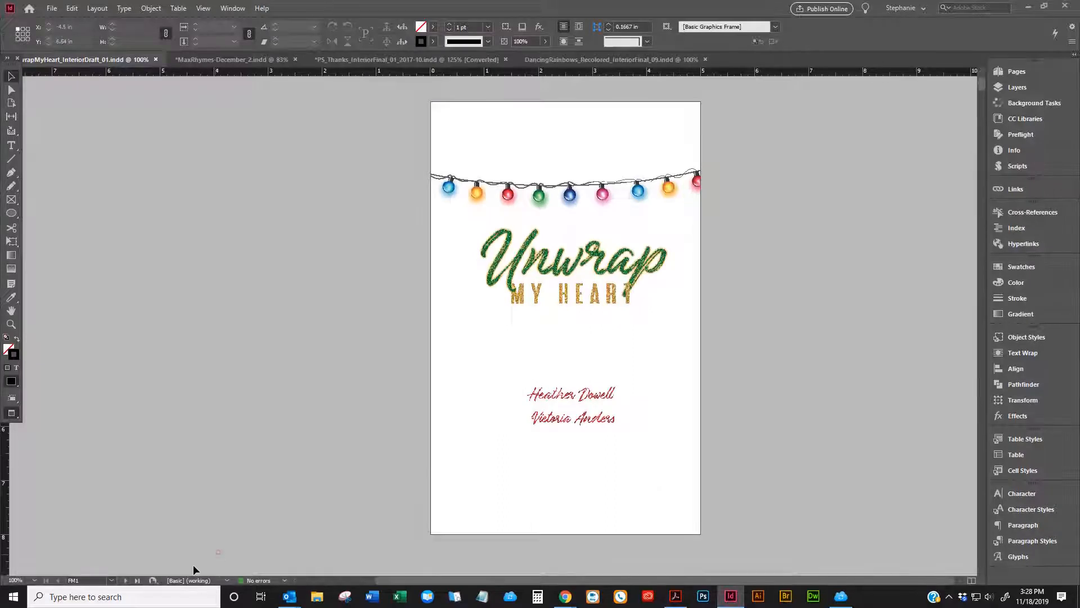
left_click(138, 580)
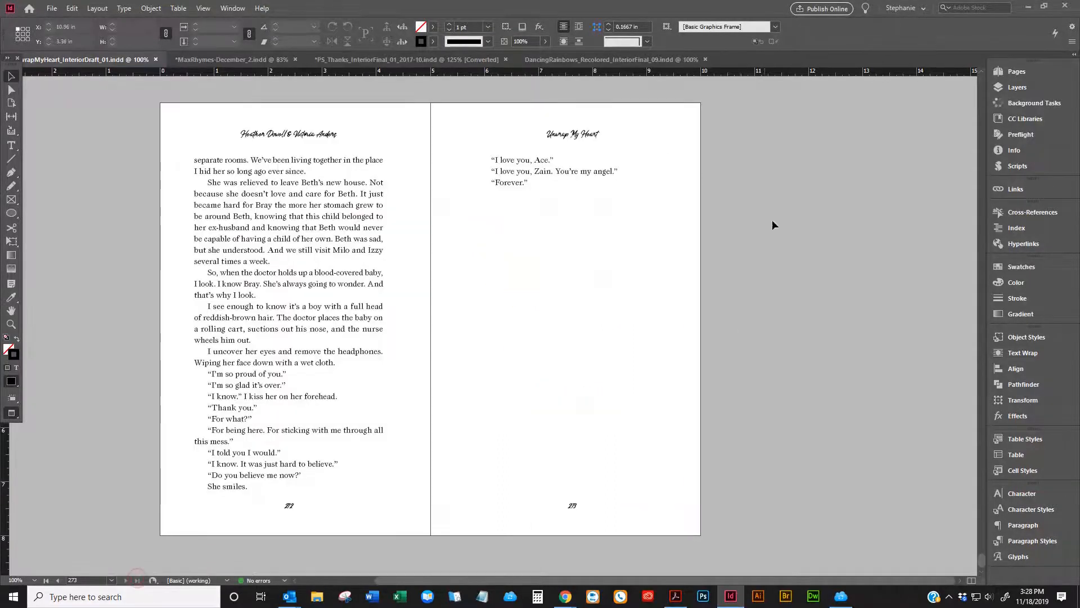
left_click(1013, 72)
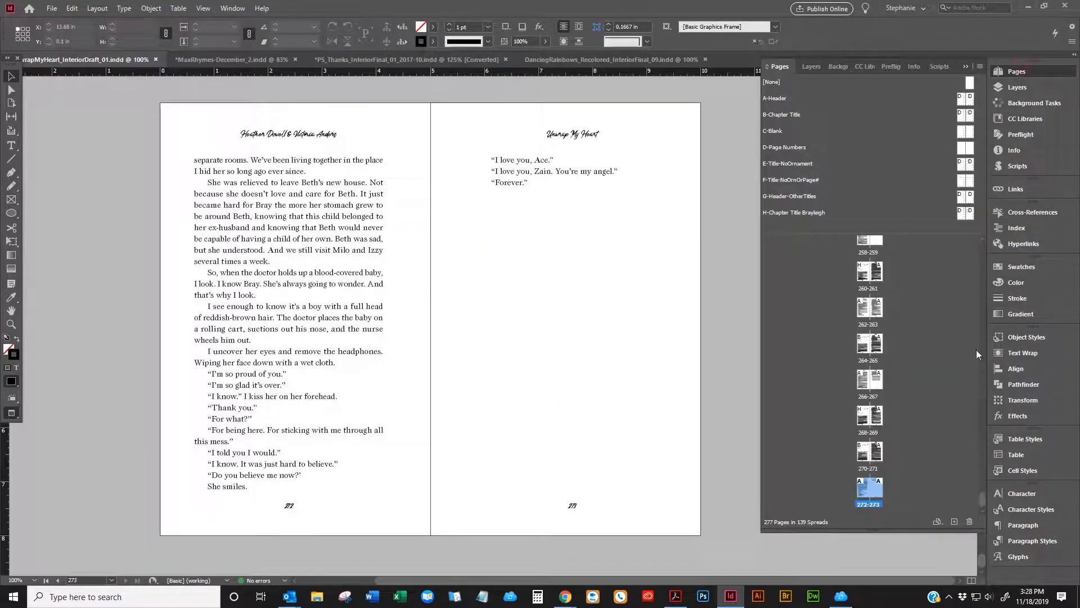
double_click(877, 494)
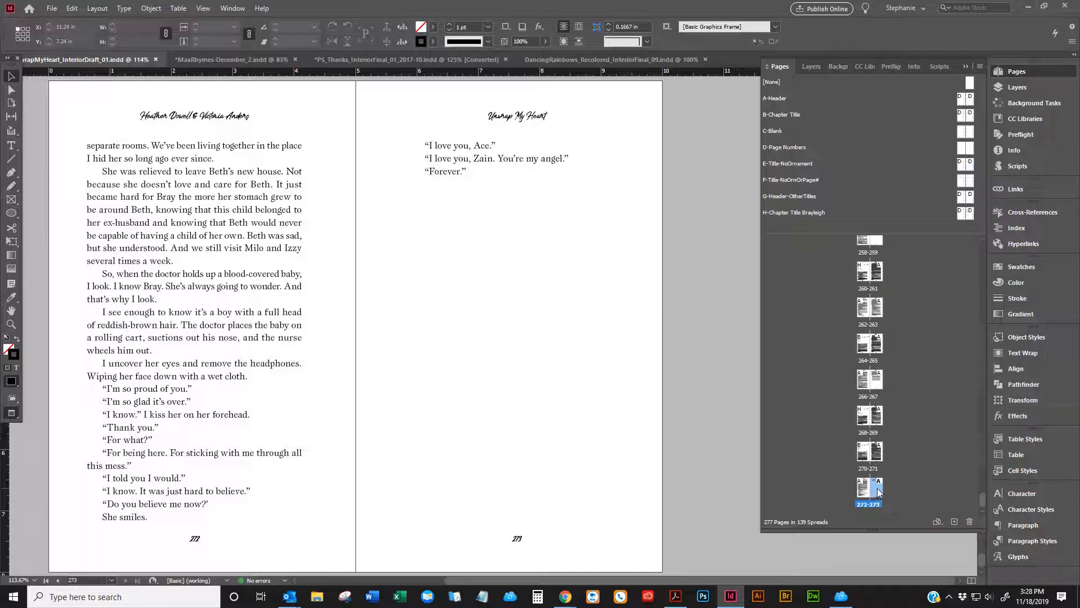
left_click(953, 523)
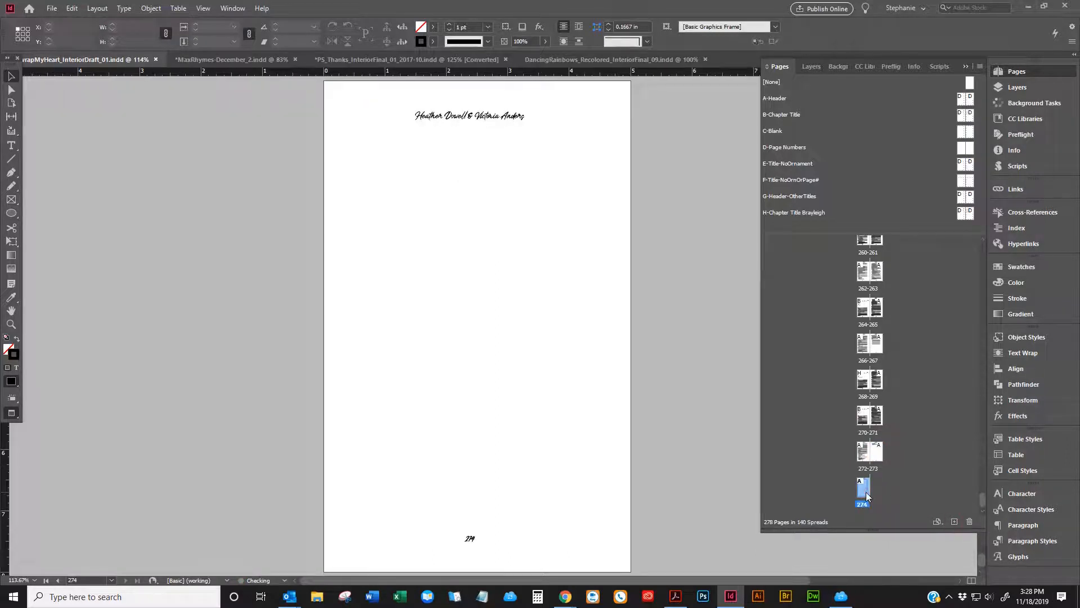
scroll(501, 437, "down", 1)
scroll(499, 437, "up", 2)
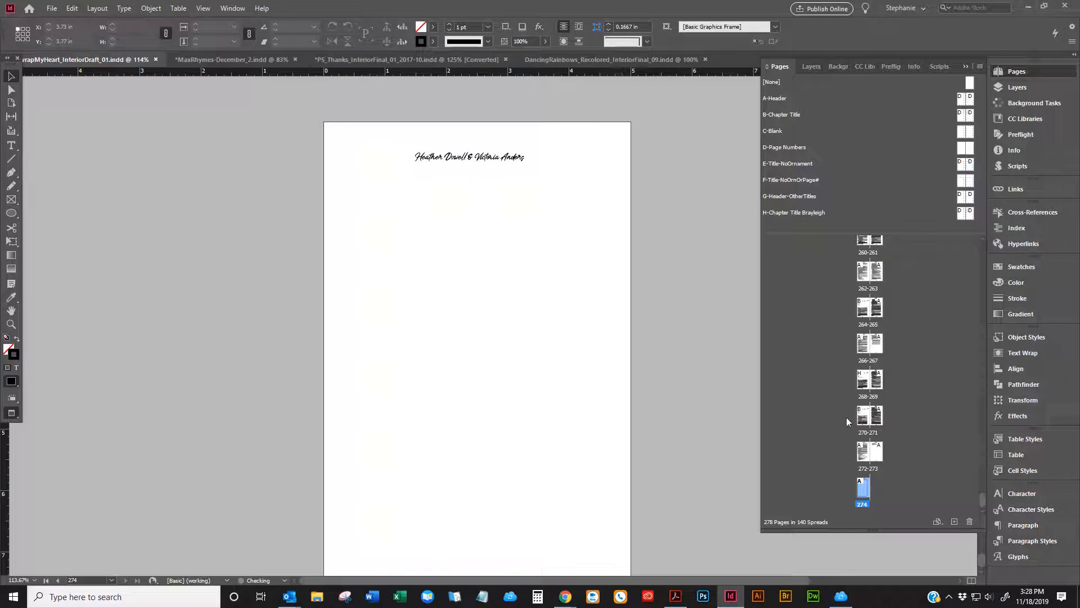
- Apply the C-Blank master to page 274 to remove its running header and page number
left_click(880, 455)
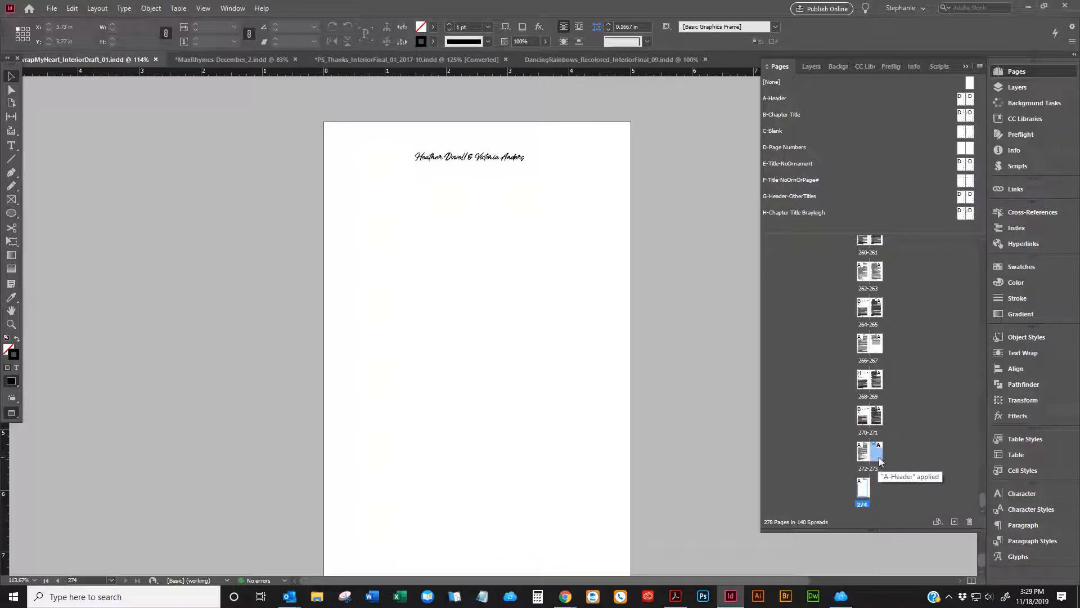
double_click(862, 487)
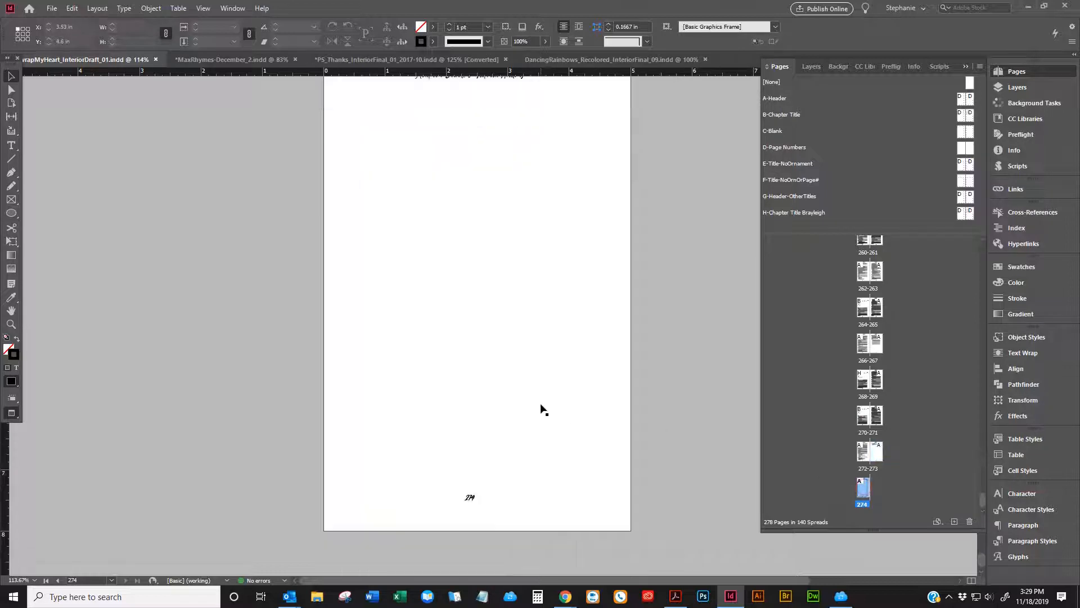
scroll(511, 563, "down", 1)
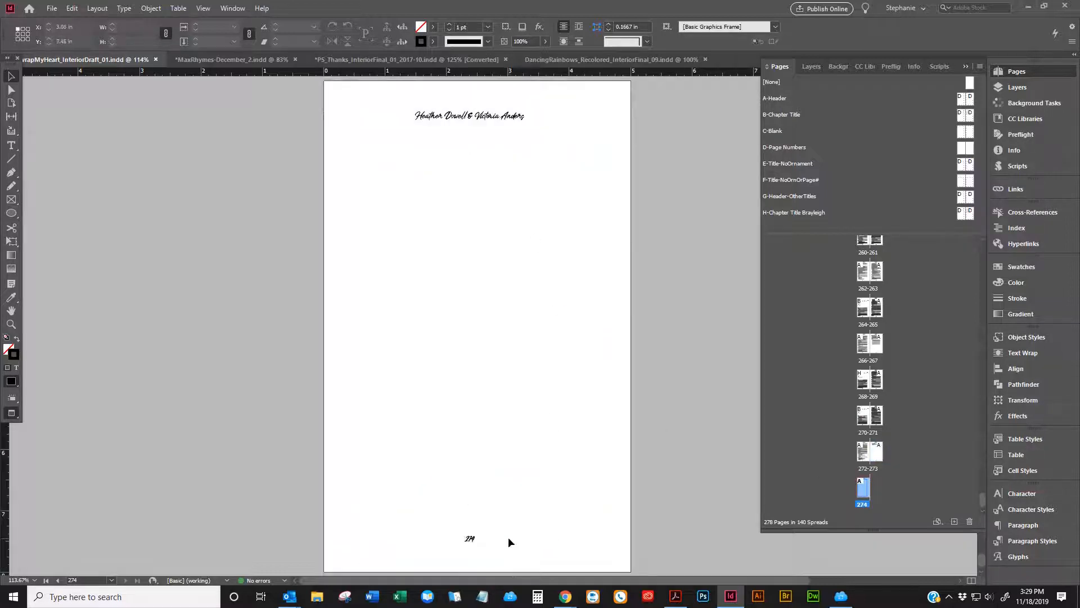
left_click_drag(965, 130, 862, 487)
scroll(688, 461, "up", 1)
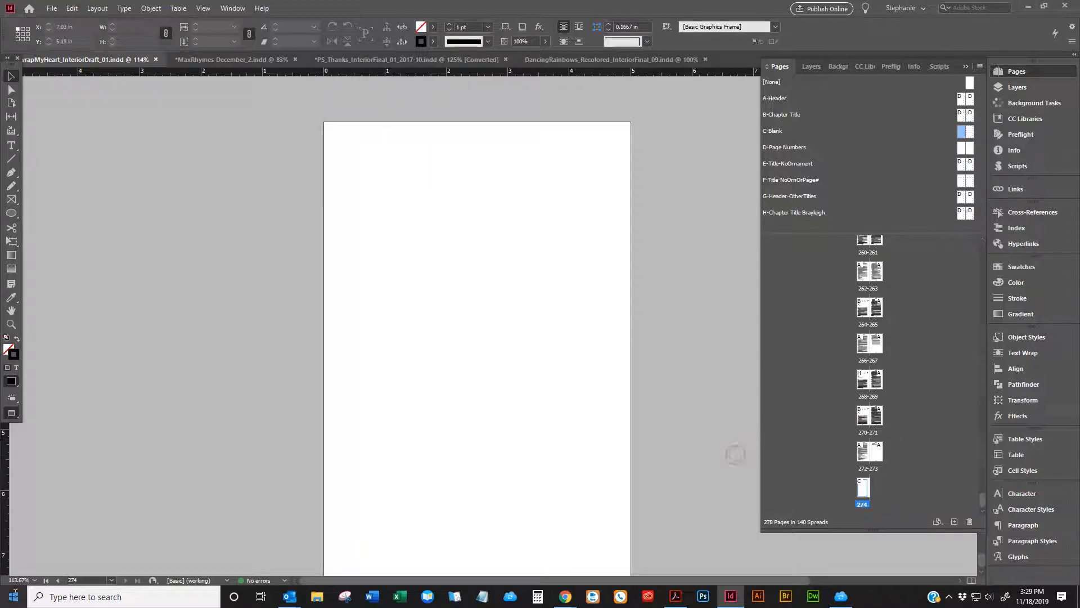
- Examine the title page, the copyright and contents spread, and the running headers on pages 2 and 3
scroll(337, 360, "down", 10)
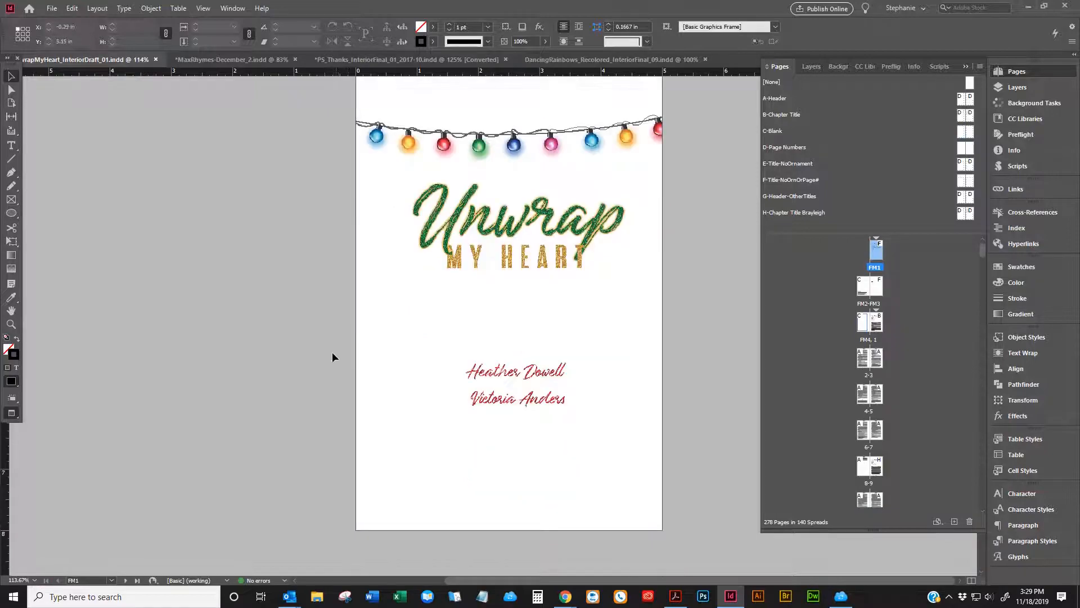
scroll(418, 344, "down", 15)
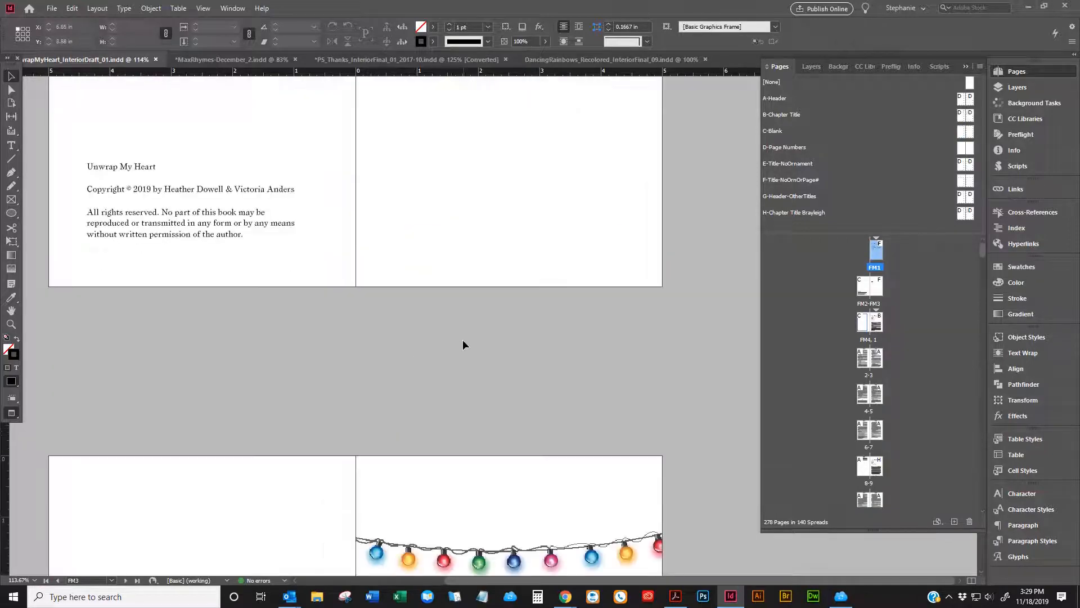
scroll(588, 295, "down", 10)
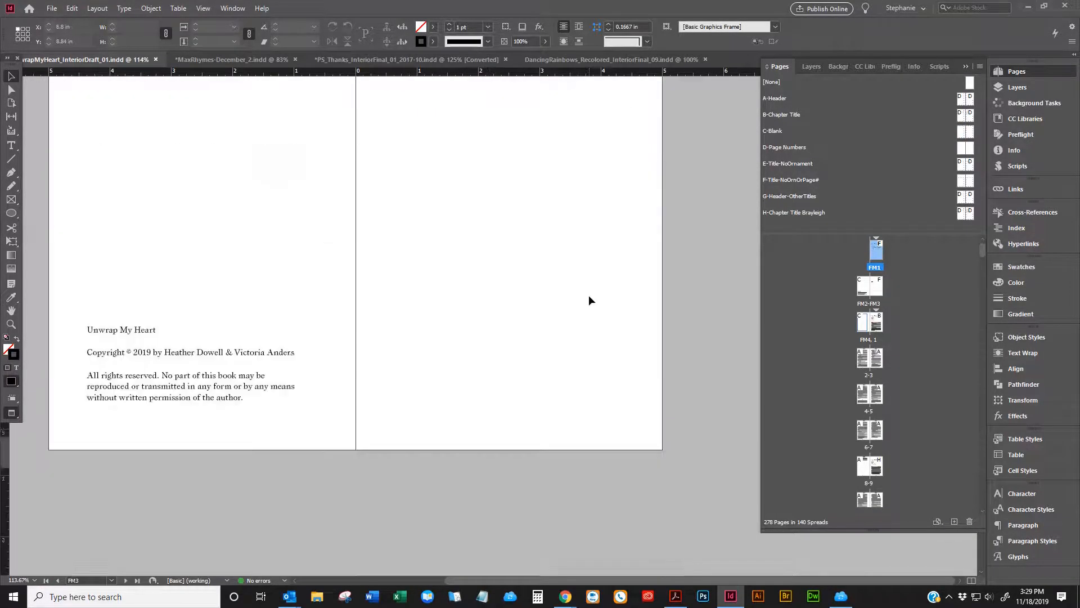
scroll(583, 329, "down", 4)
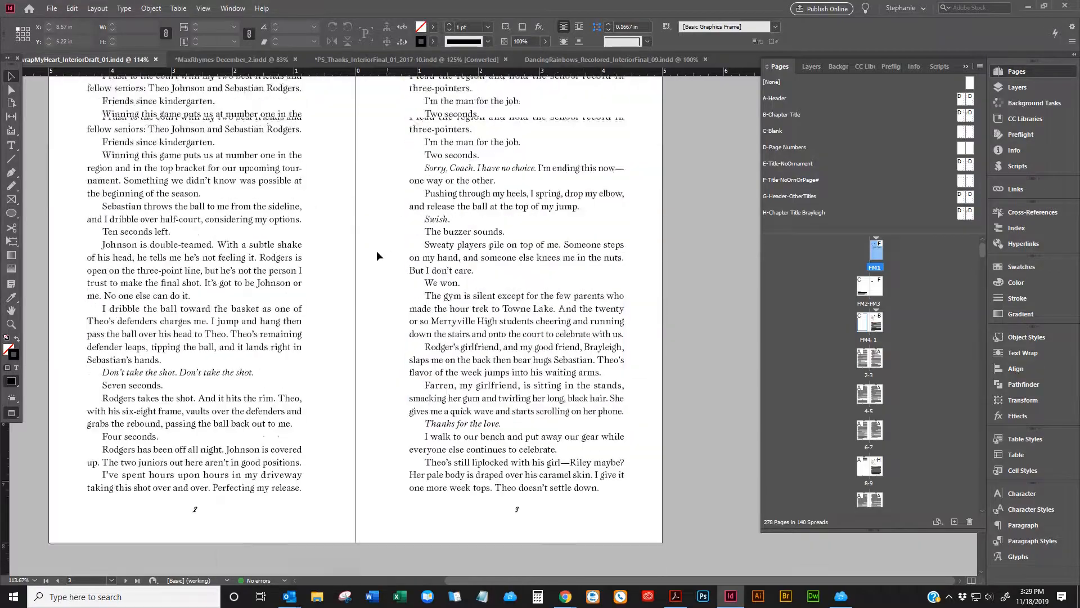
scroll(377, 251, "up", 1)
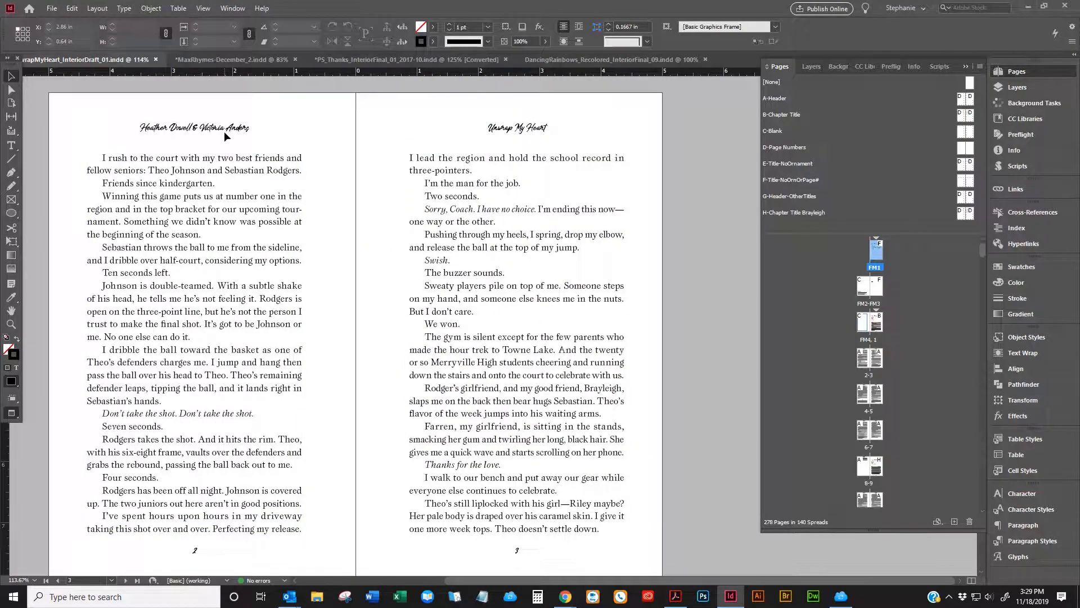
scroll(235, 134, "up", 20)
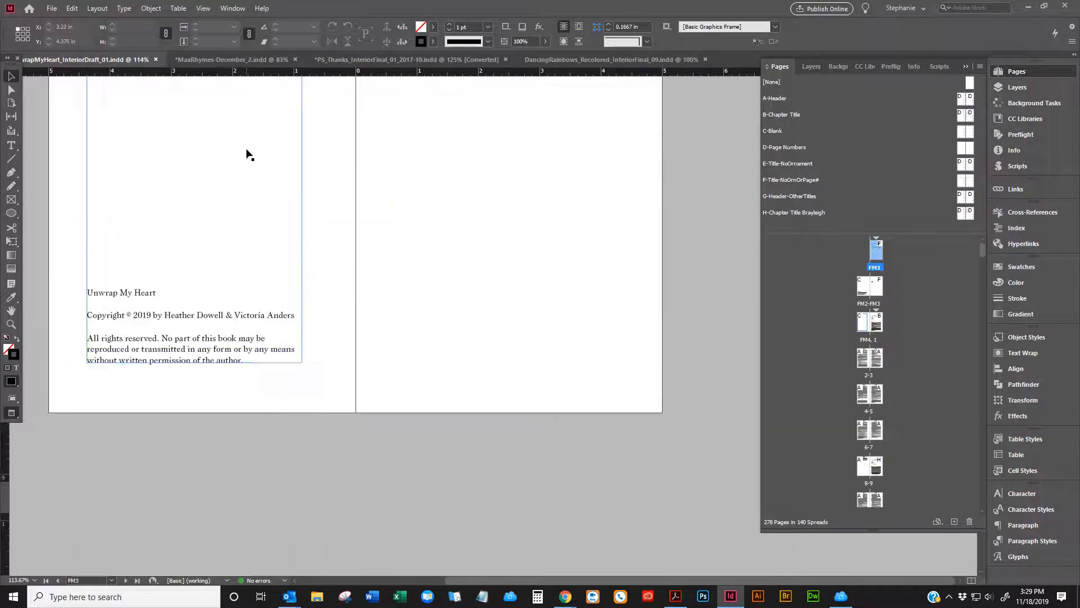
scroll(296, 441, "down", 3)
scroll(480, 379, "up", 3)
- Leave preview mode and widen the spacing around the ampersand in the authors' line on the pasteboard beside the title page
scroll(511, 366, "down", 2)
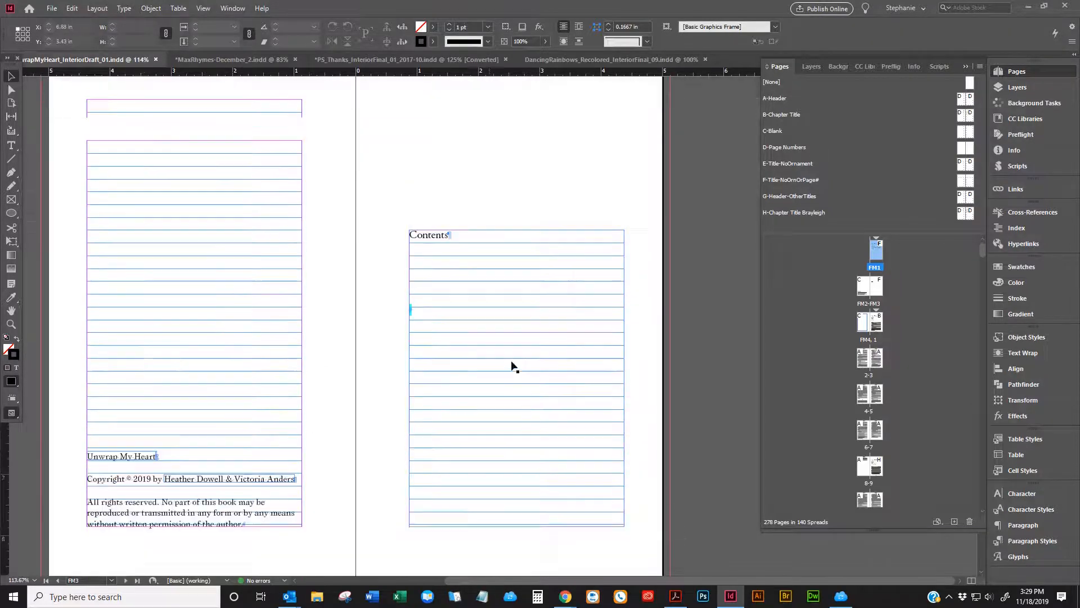
scroll(562, 348, "up", 12)
double_click(719, 296)
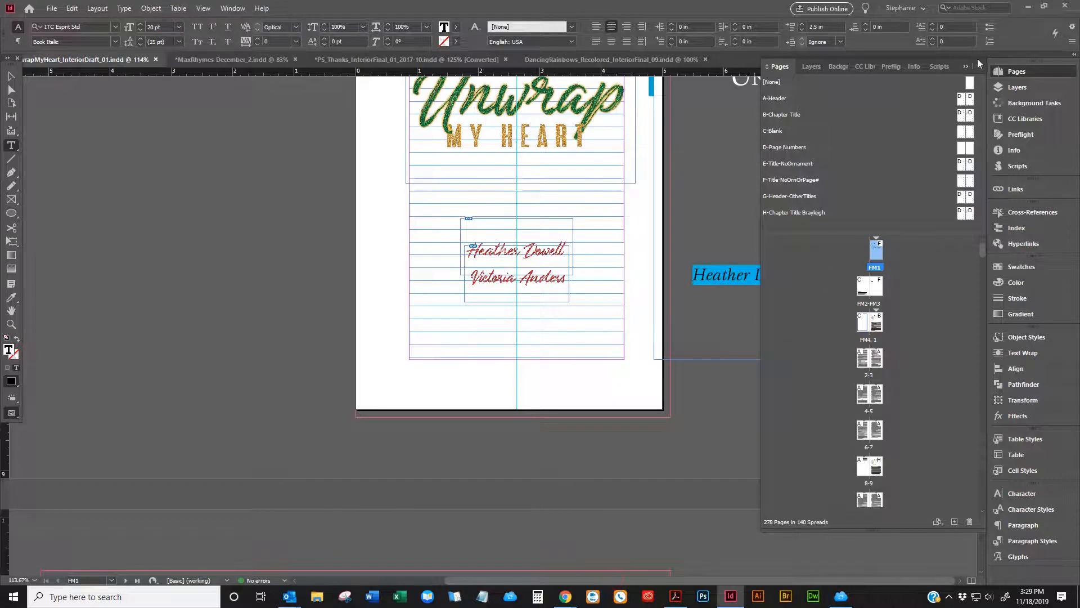
left_click(979, 63)
left_click(808, 272)
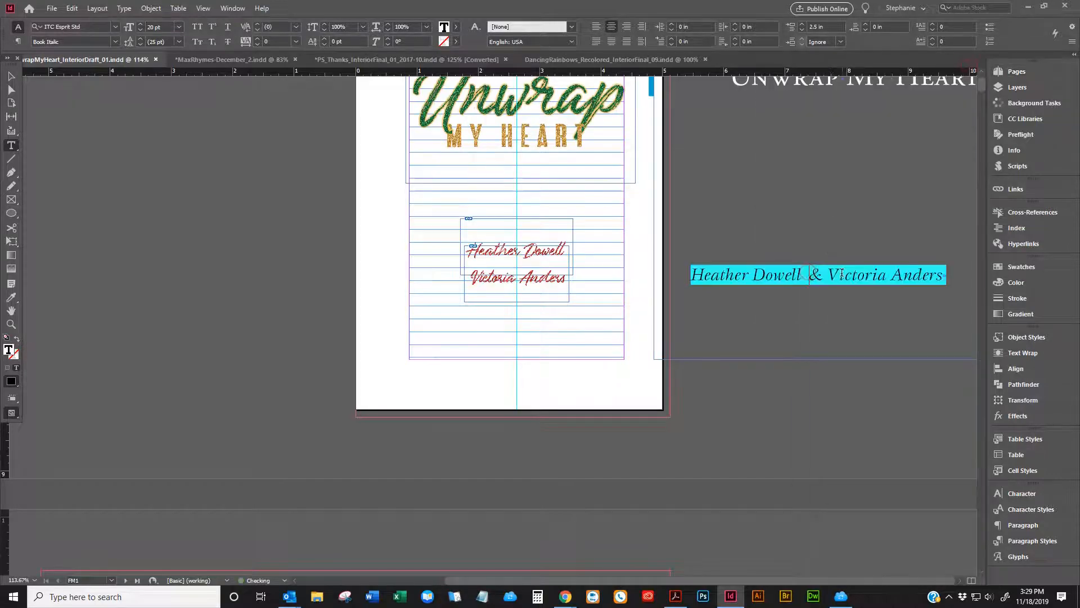
- Check the authors' names in the copyright line and page headers, and copy the authors' line from the pasteboard beside the title page
scroll(334, 380, "down", 10)
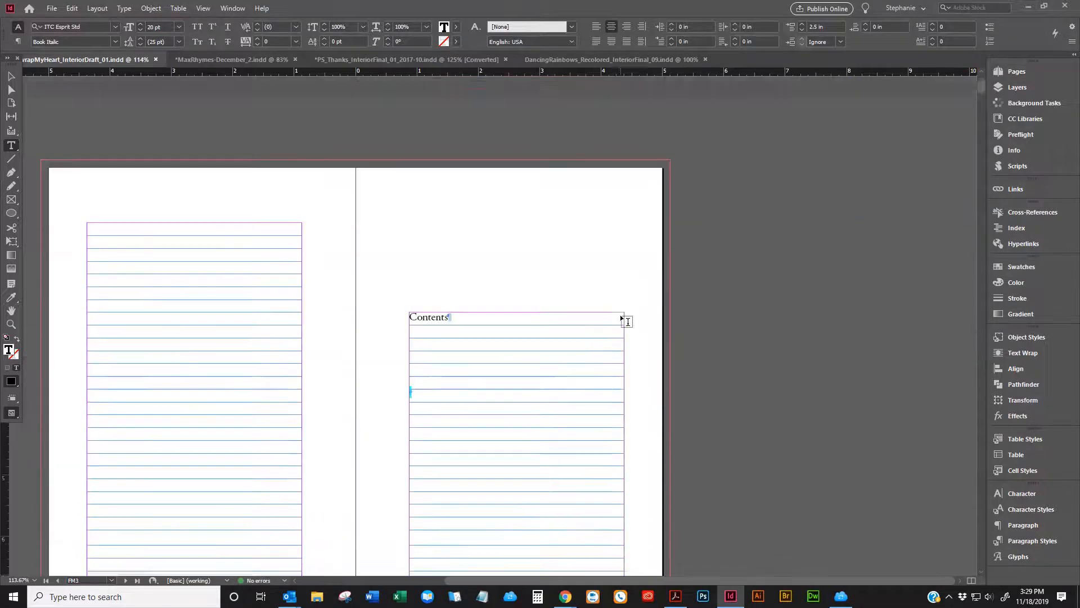
double_click(198, 356)
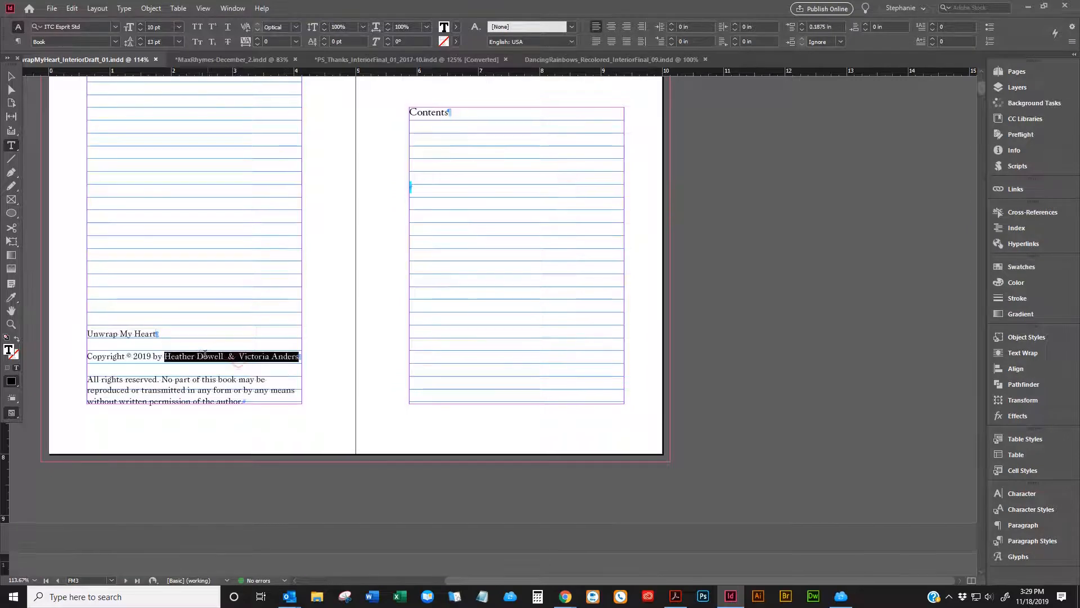
left_click(239, 356)
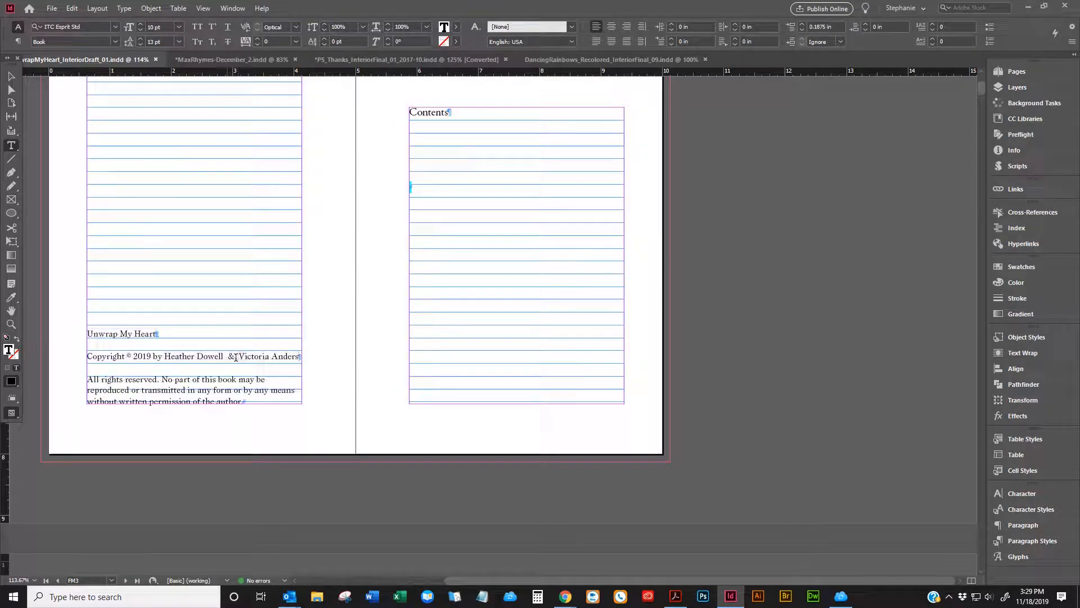
scroll(236, 357, "down", 15)
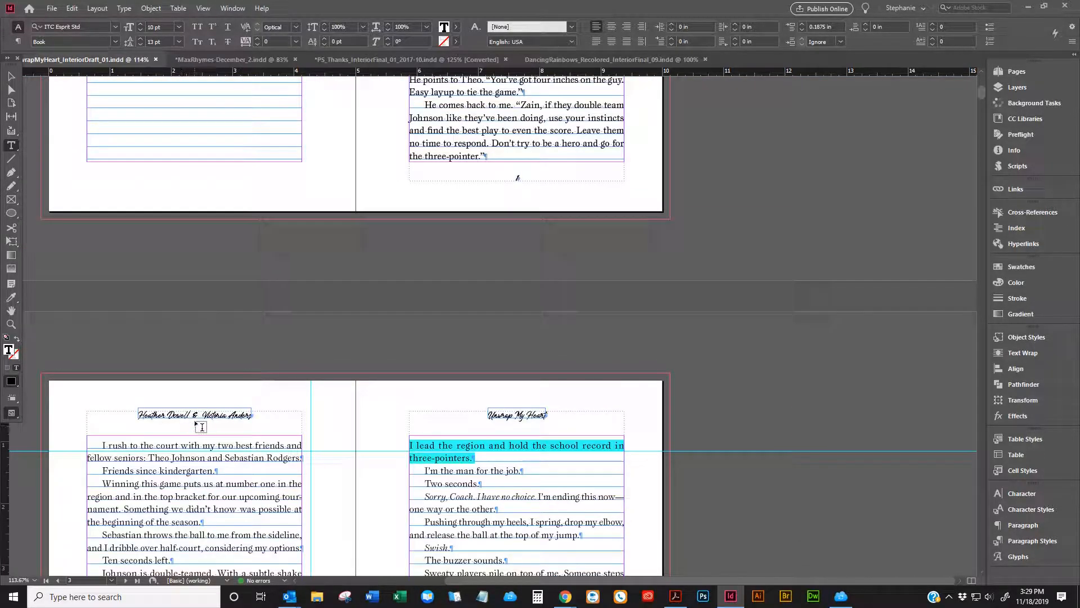
scroll(201, 427, "up", 12)
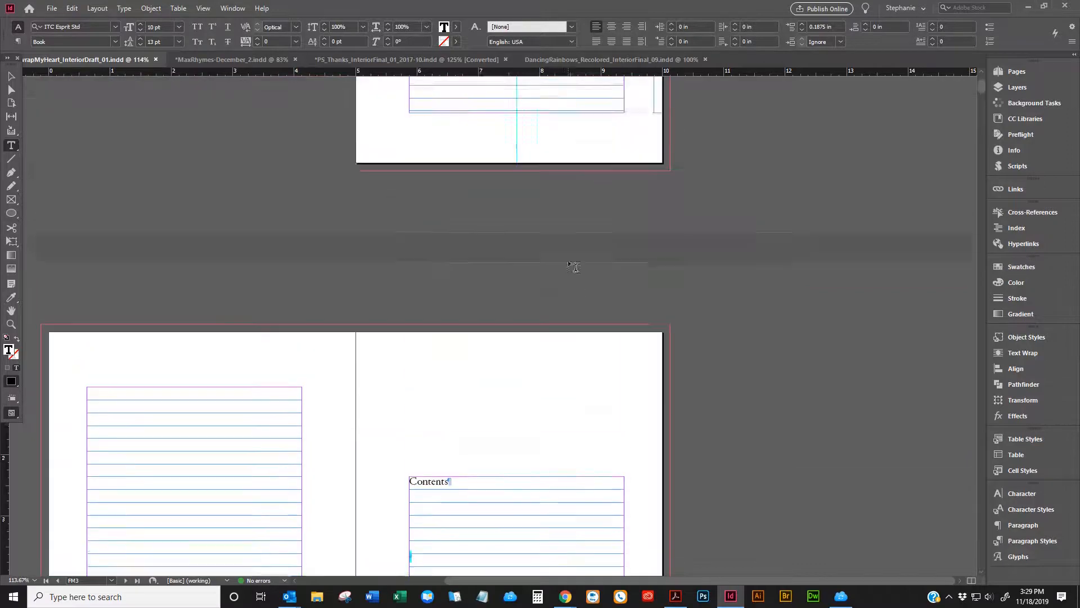
scroll(573, 267, "up", 9)
left_click_drag(932, 440, 694, 429)
key("ctrl+c")
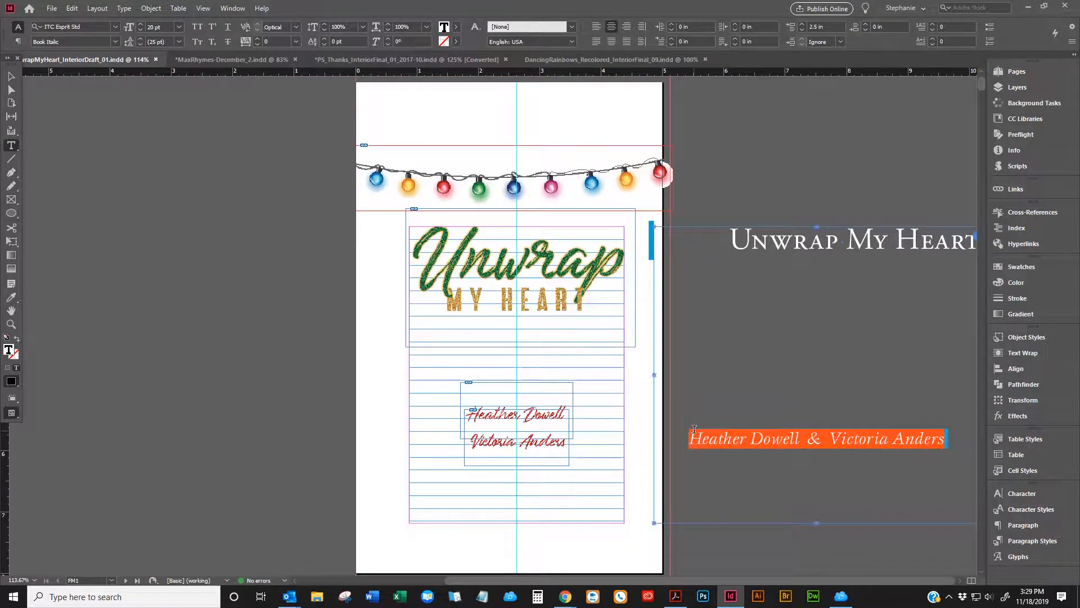
- Replace the authors' names in the copyright line with the copied text pasted without formatting, with single spaces around the ampersand
scroll(470, 501, "down", 9)
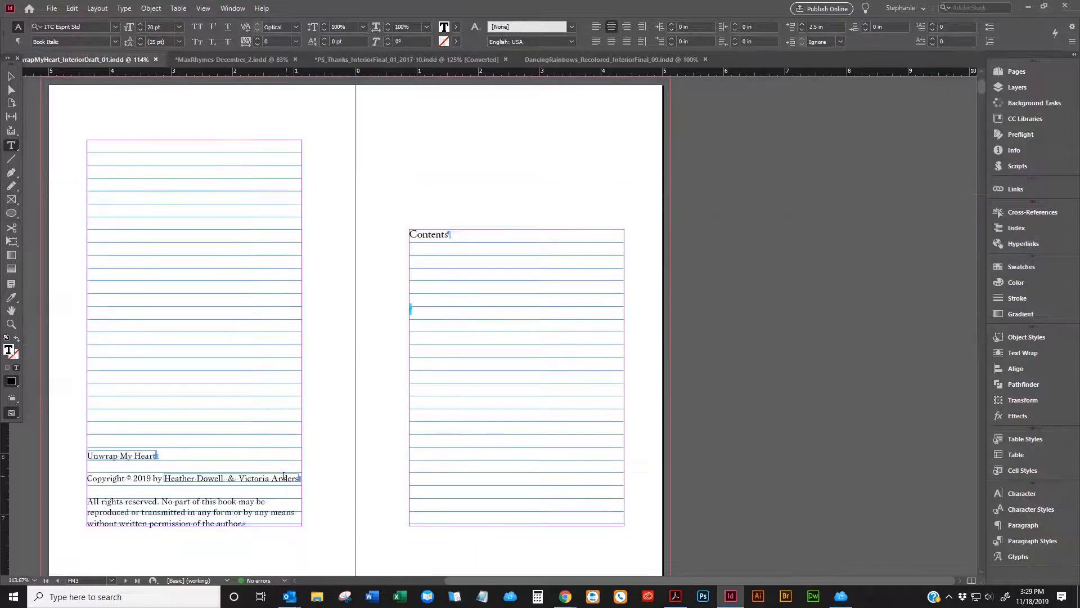
left_click(165, 478)
key("Delete")
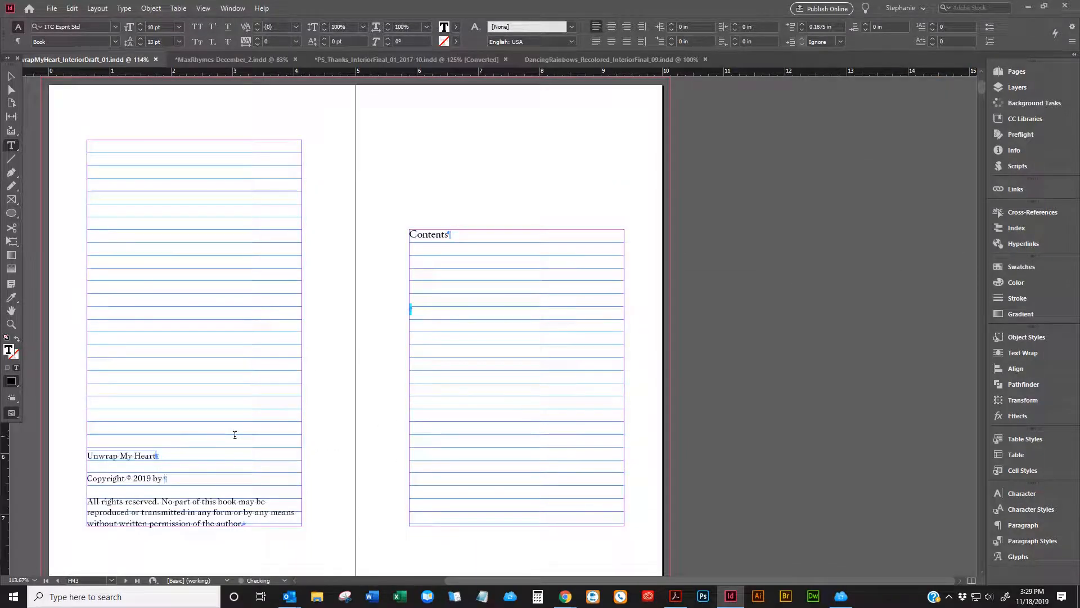
key("ctrl+shift+v")
key("ctrl+Left")
key("ctrl+Left")
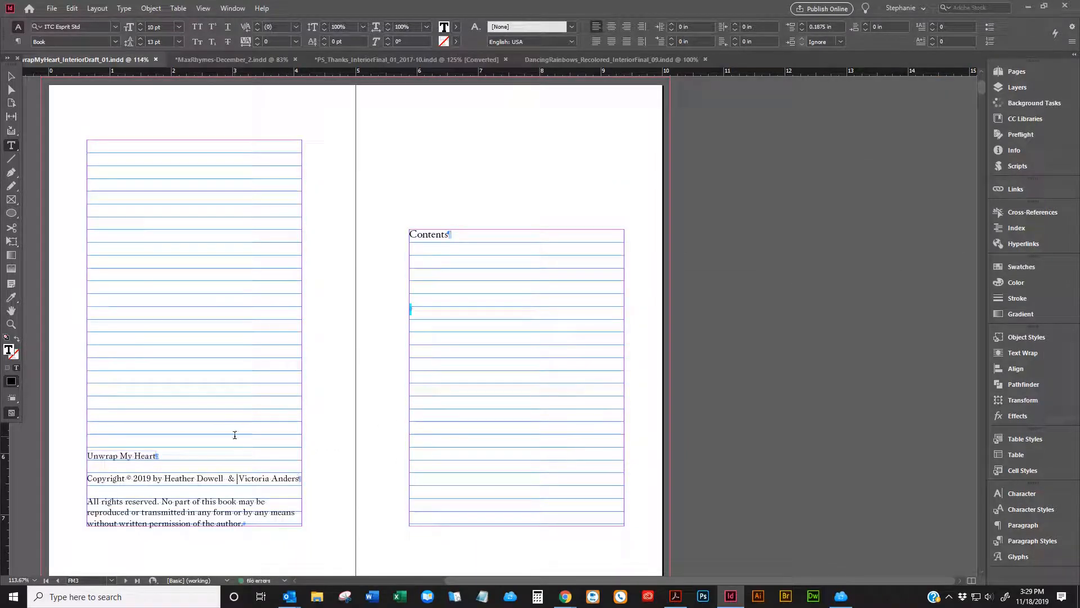
key("BackSpace")
key("Left")
key("BackSpace")
key("Escape")
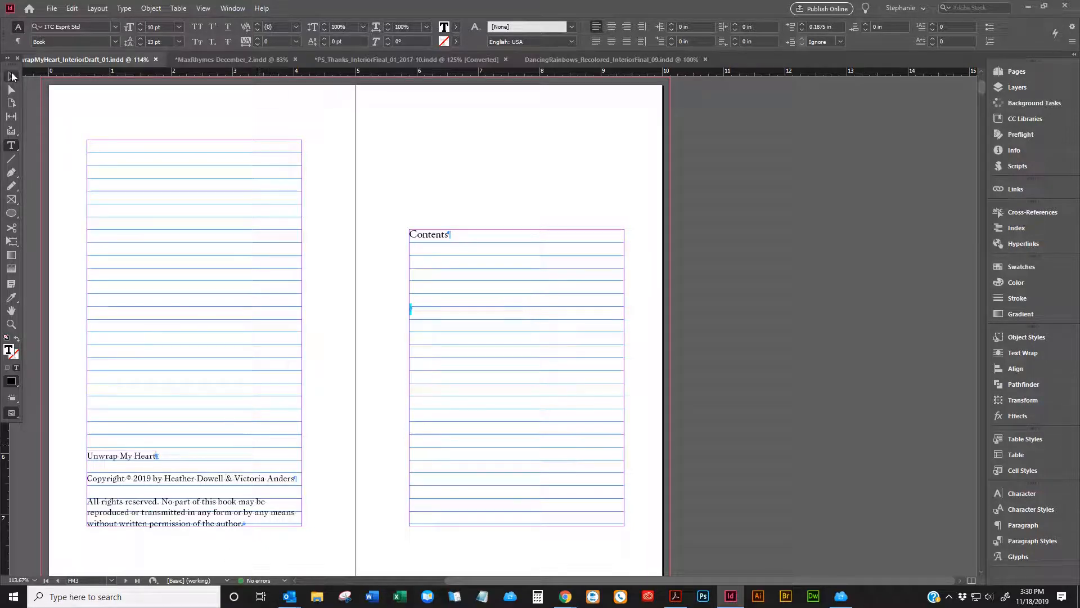
- Move the Contents text frame off the page opposite the copyright page onto the pasteboard beside it
key("w")
left_click(721, 289)
scroll(714, 289, "down", 10)
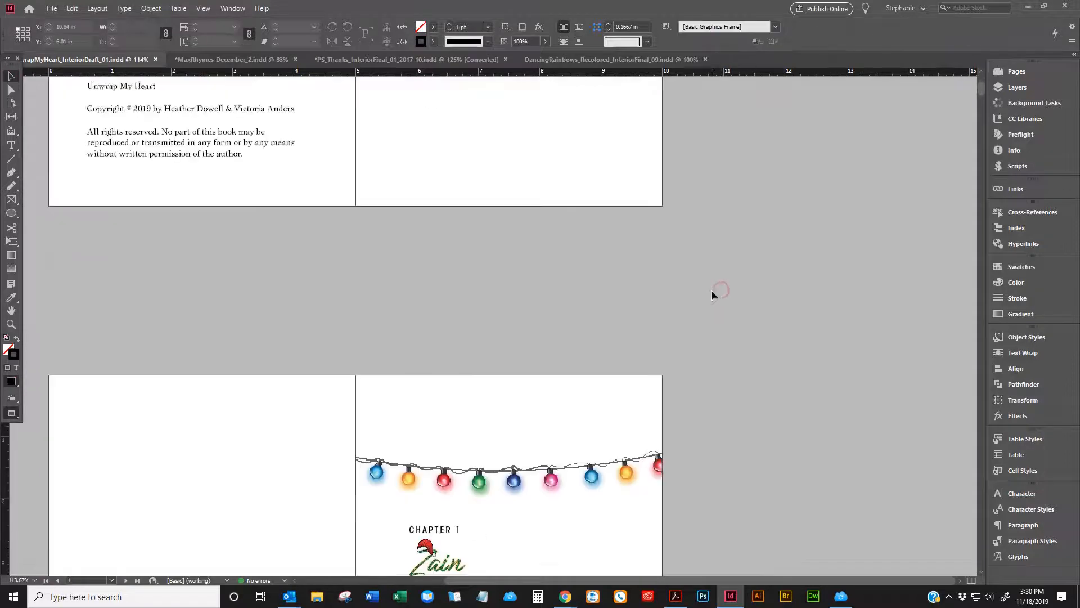
scroll(699, 294, "up", 6)
scroll(700, 299, "up", 2)
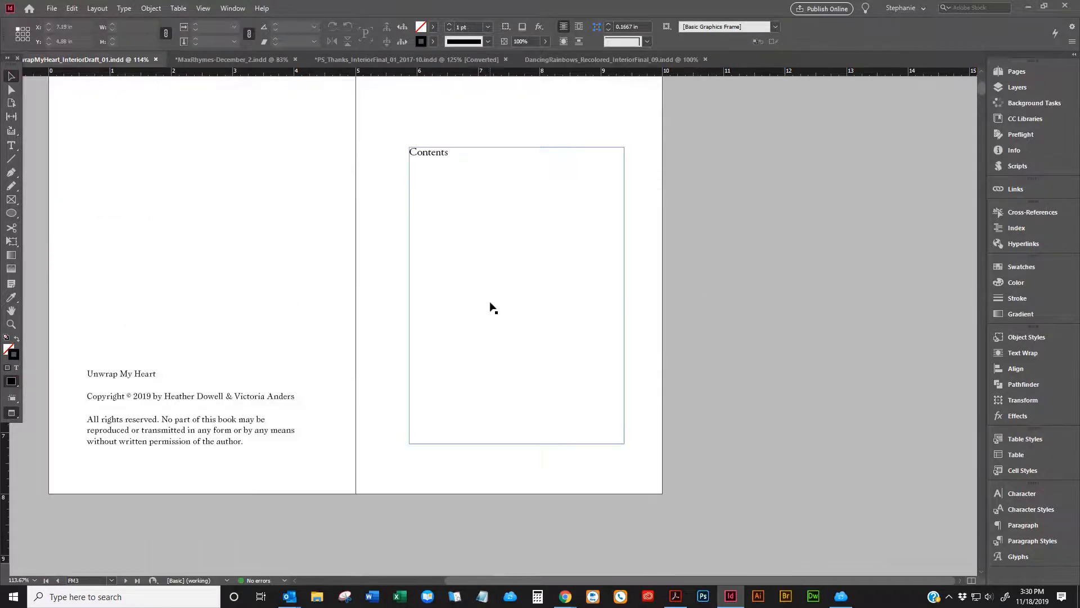
left_click(492, 296)
key("w")
left_click_drag(462, 278, 767, 277)
left_click(684, 284)
key("w")
key("w")
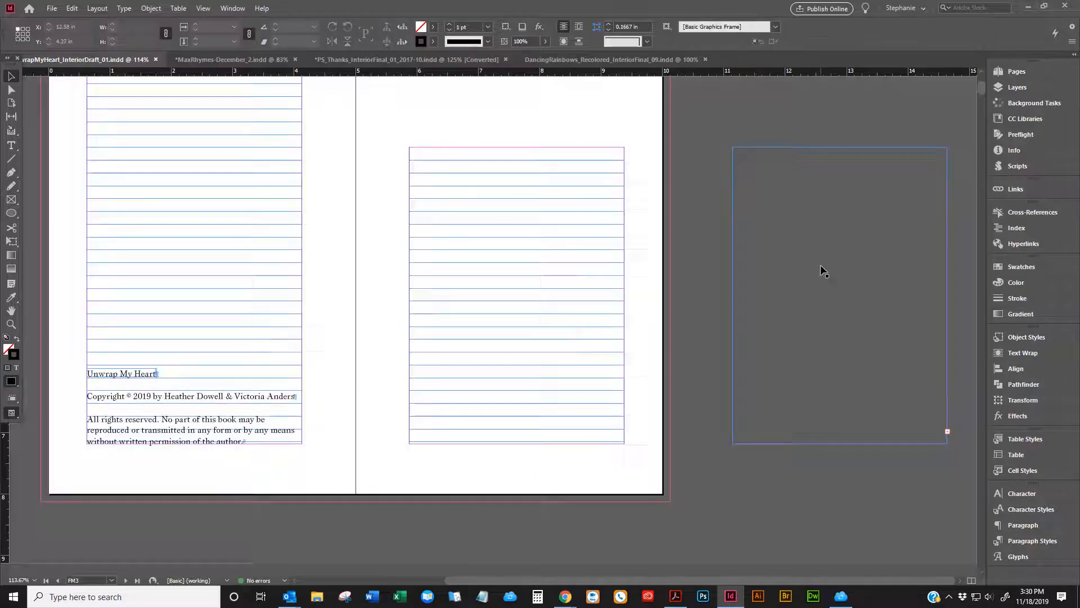
- Examine the title page, the copyright spread and the Chapter 1 opening, including the threading of the copyright text frame
scroll(820, 268, "down", 2)
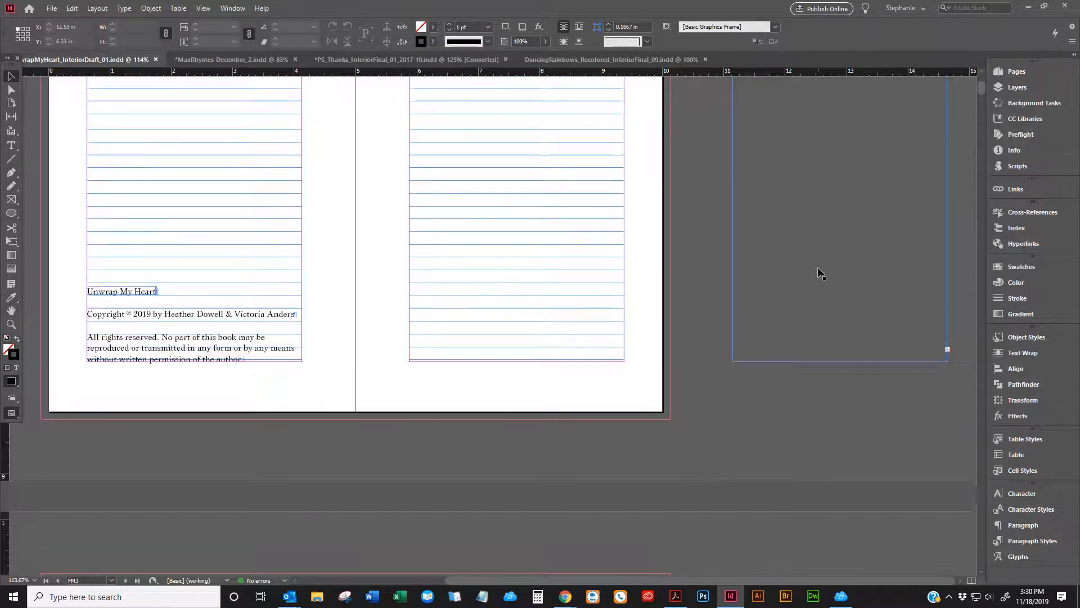
scroll(818, 270, "up", 3)
scroll(818, 271, "down", 3)
scroll(816, 275, "up", 3)
scroll(816, 273, "up", 12)
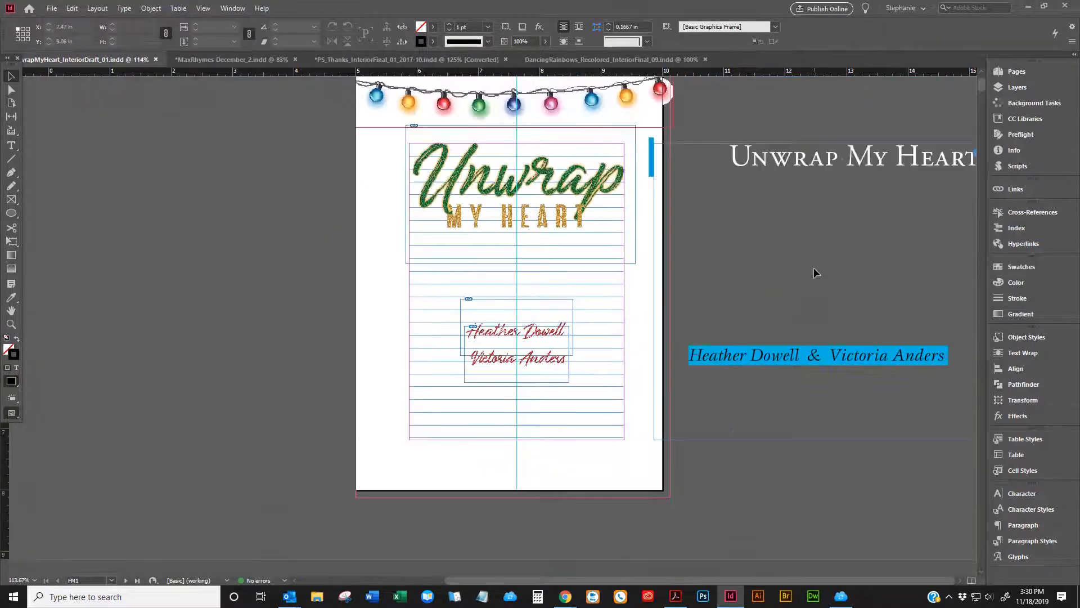
scroll(817, 272, "down", 10)
scroll(819, 271, "down", 15)
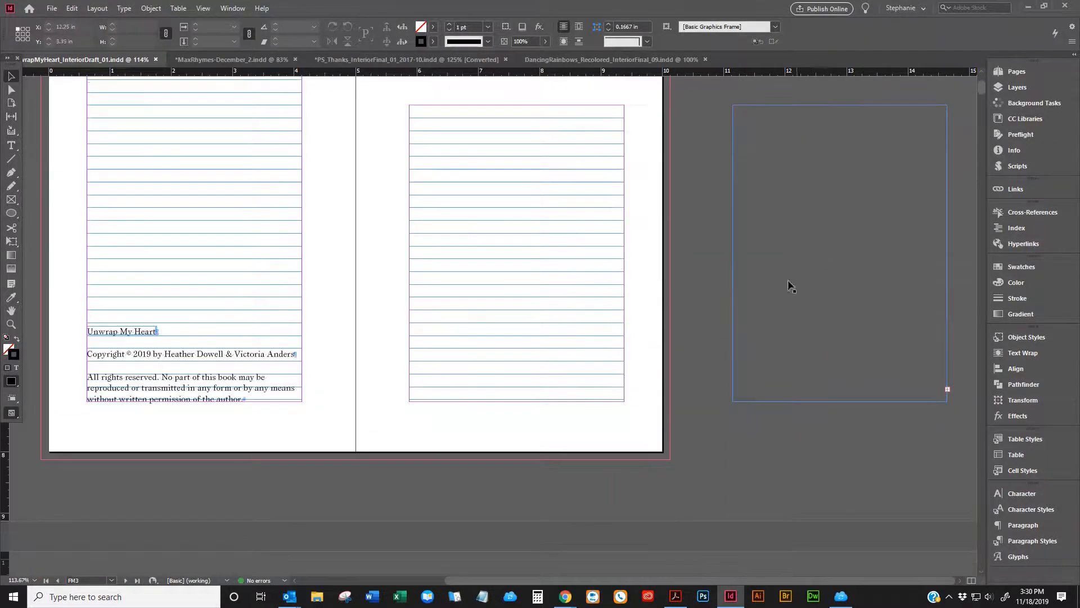
scroll(579, 375, "up", 10)
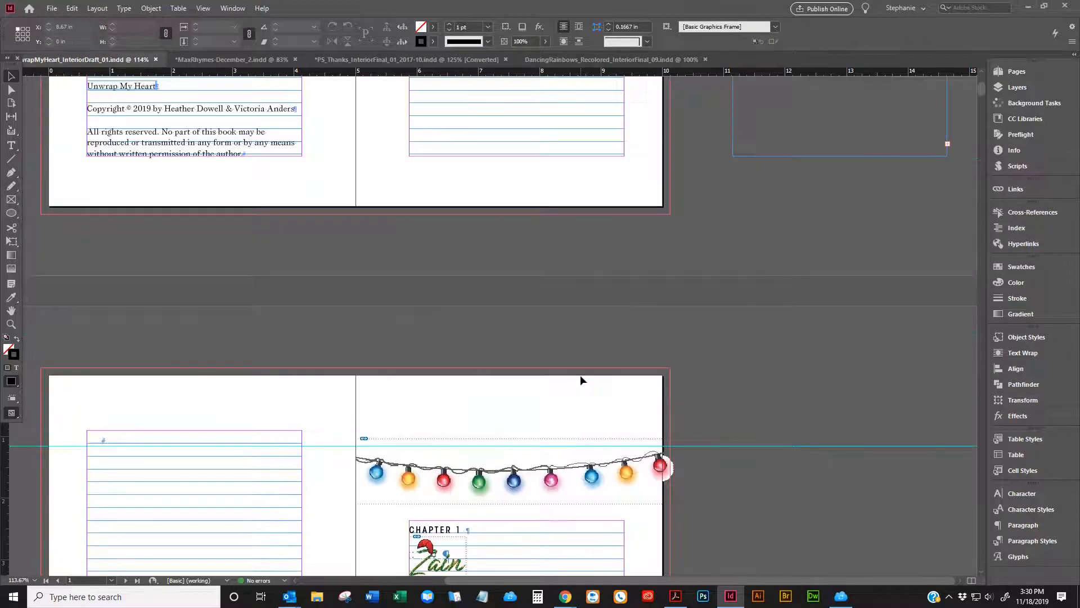
left_click(278, 360)
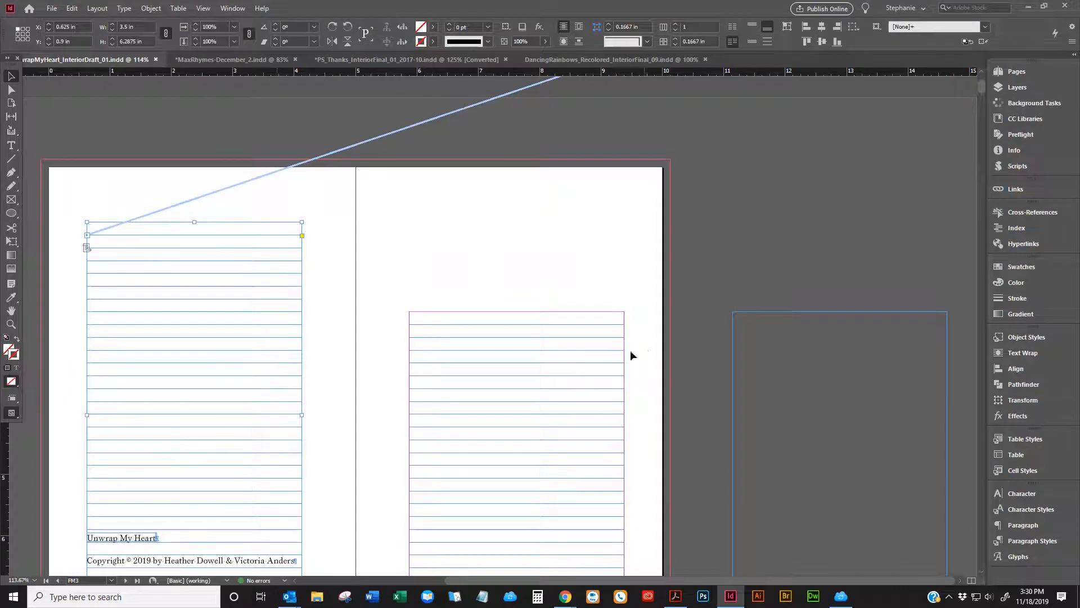
left_click(581, 355)
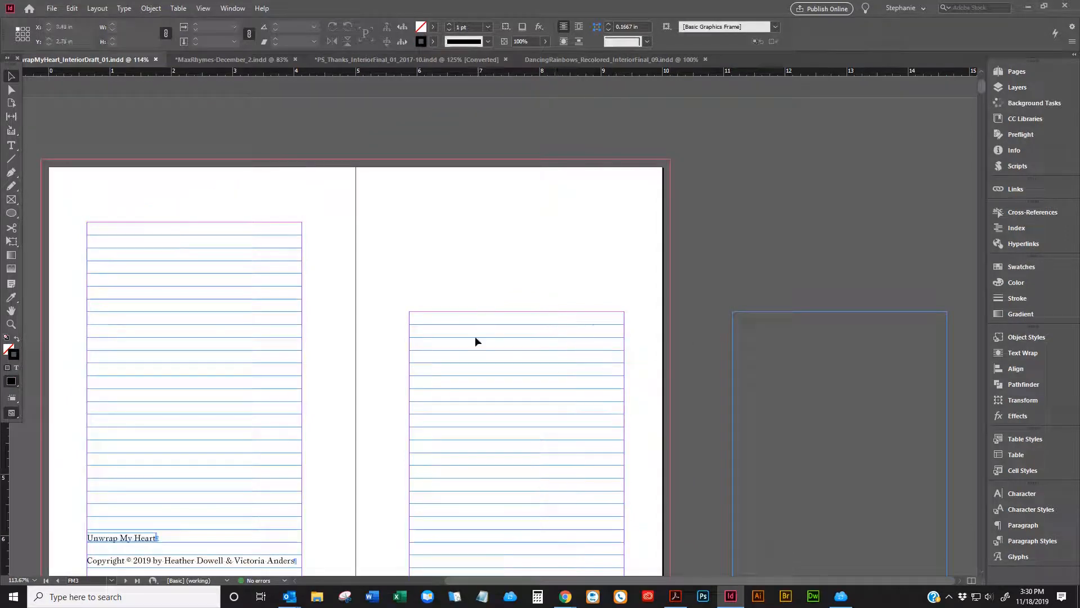
- Copy the Unwrap My Heart title artwork from the title page and paste it in place on the page opposite the copyright page
scroll(545, 302, "up", 15)
scroll(559, 288, "up", 2)
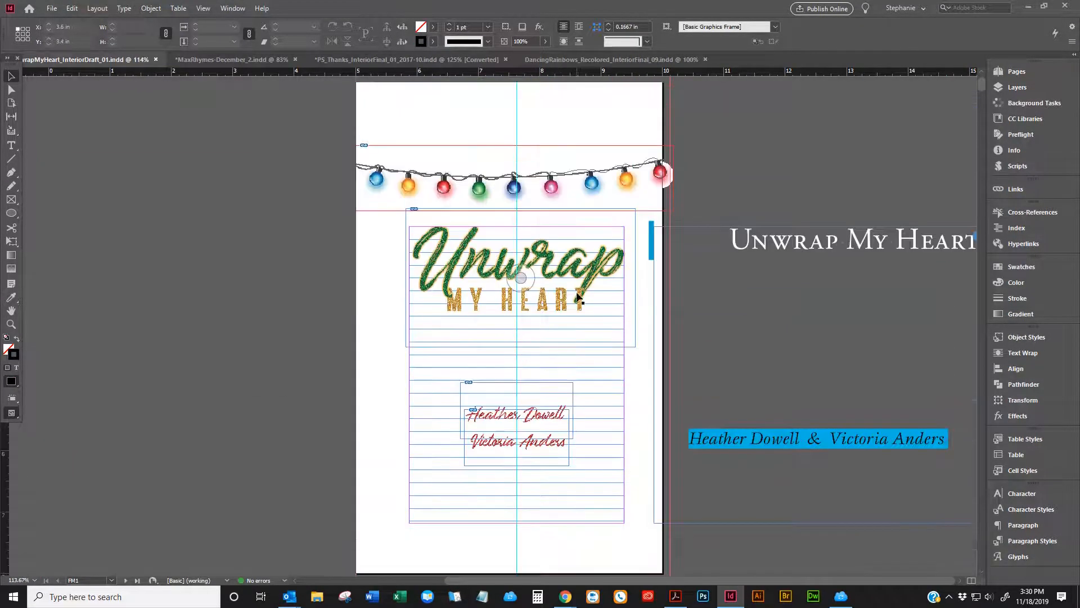
left_click(583, 294)
scroll(583, 301, "down", 15)
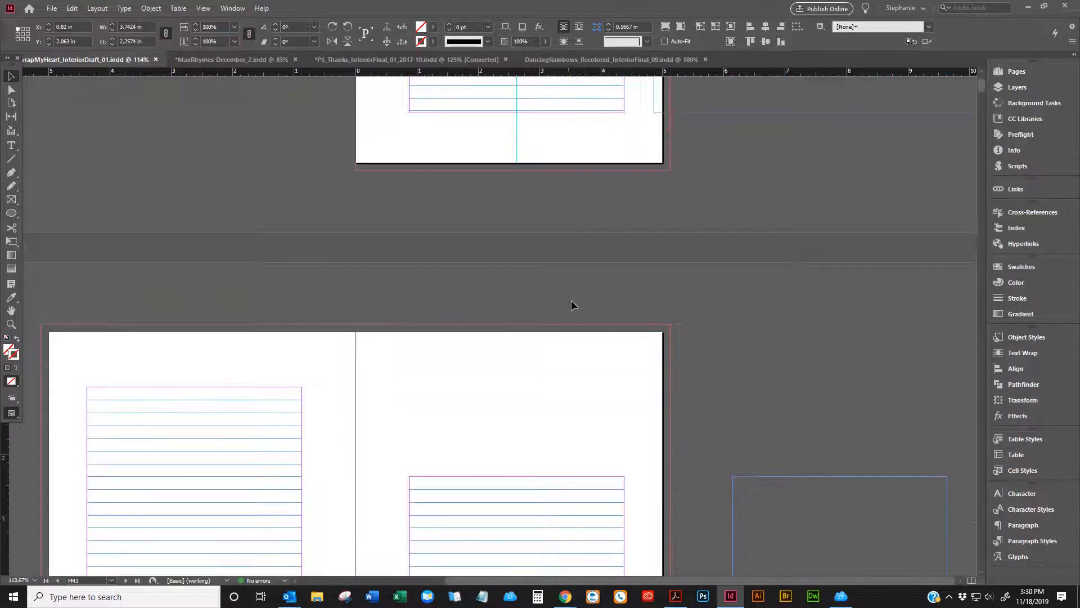
left_click(343, 232)
left_click(72, 8)
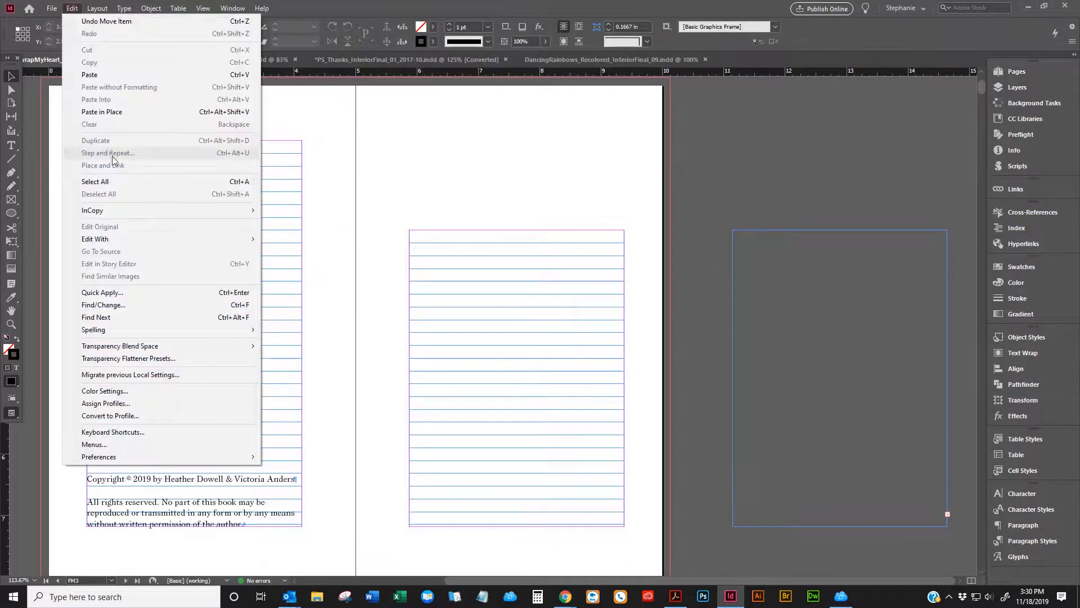
left_click(109, 115)
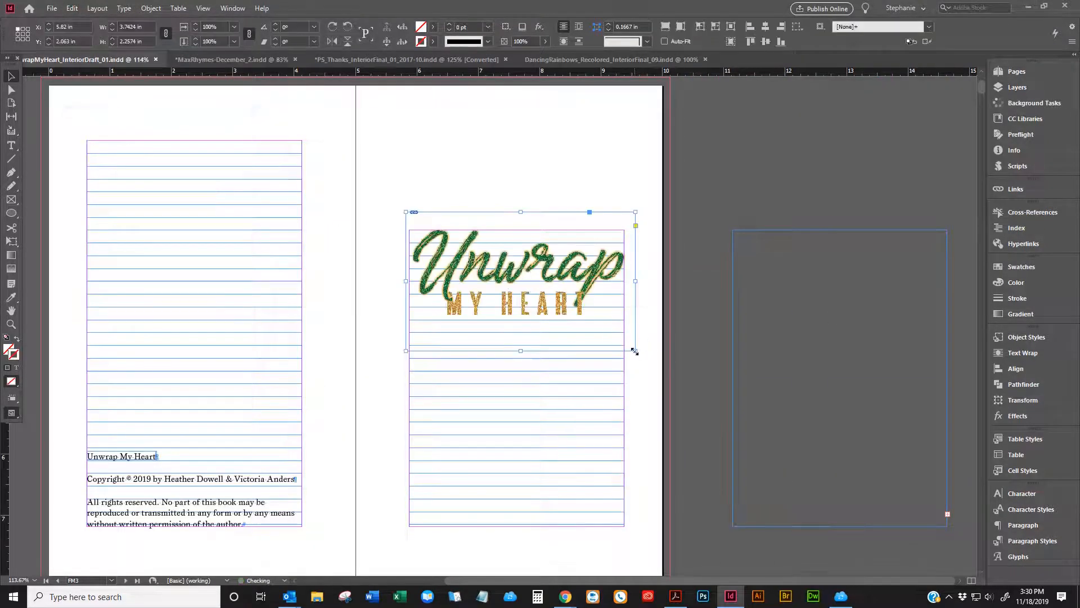
- Scale the pasted title artwork down proportionally around its center to about 2.1 in wide and preview the spread
left_click_drag(635, 350, 559, 299)
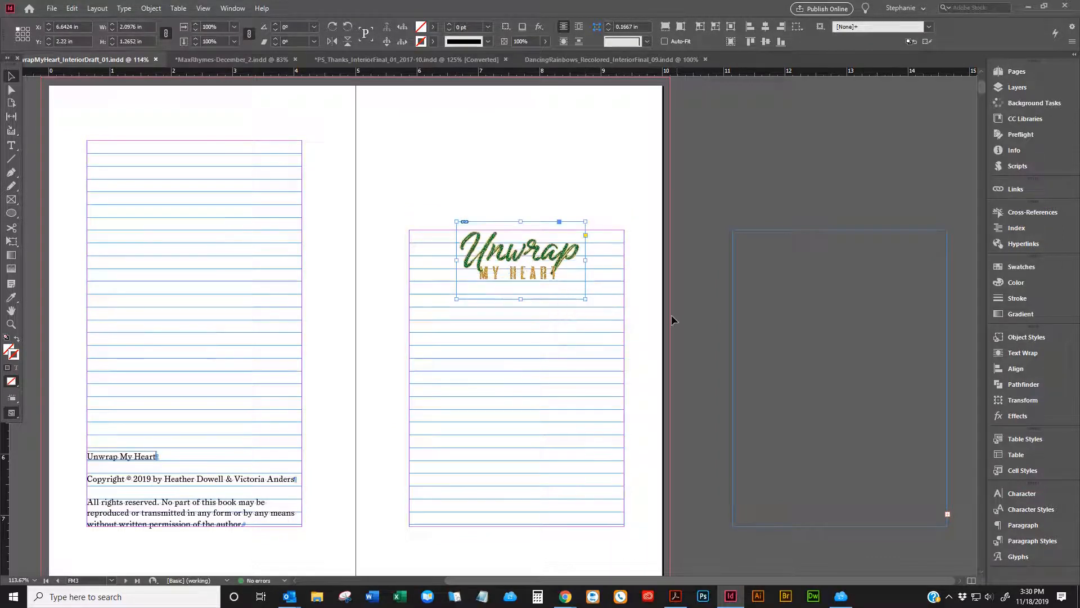
key("w")
left_click(791, 387)
scroll(565, 374, "down", 12)
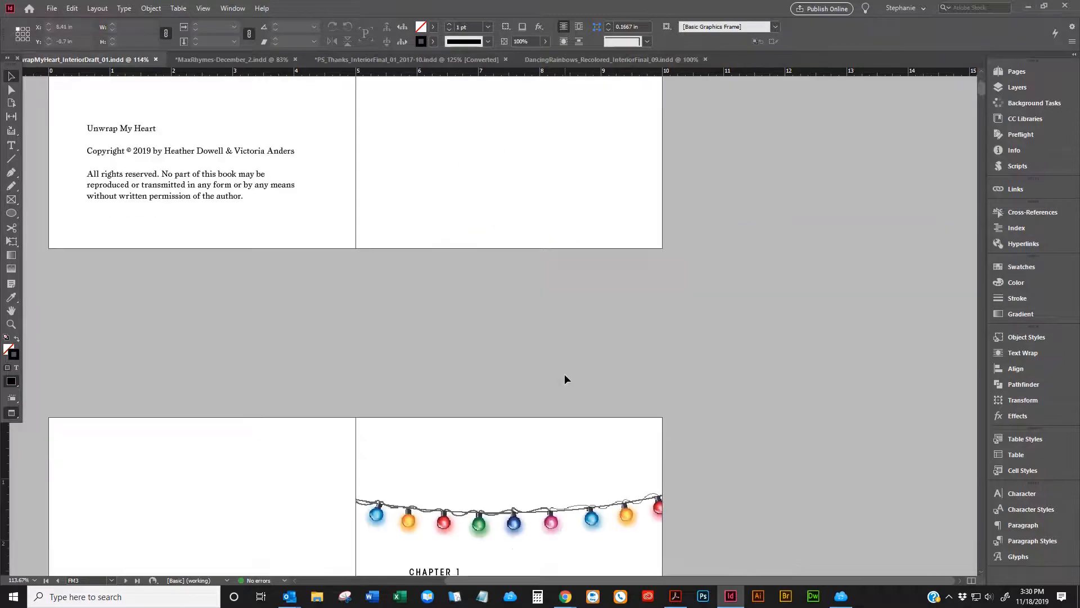
scroll(566, 377, "up", 11)
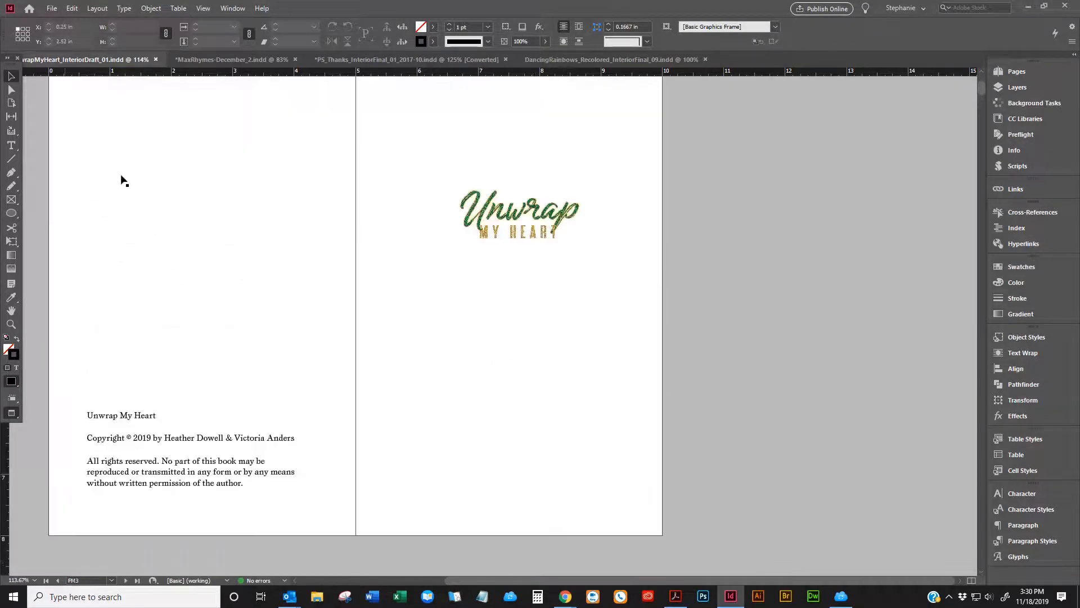
scroll(121, 180, "up", 3)
- Switch to Acrobat to close the previously exported PDF, and save the InDesign document
left_click(677, 596)
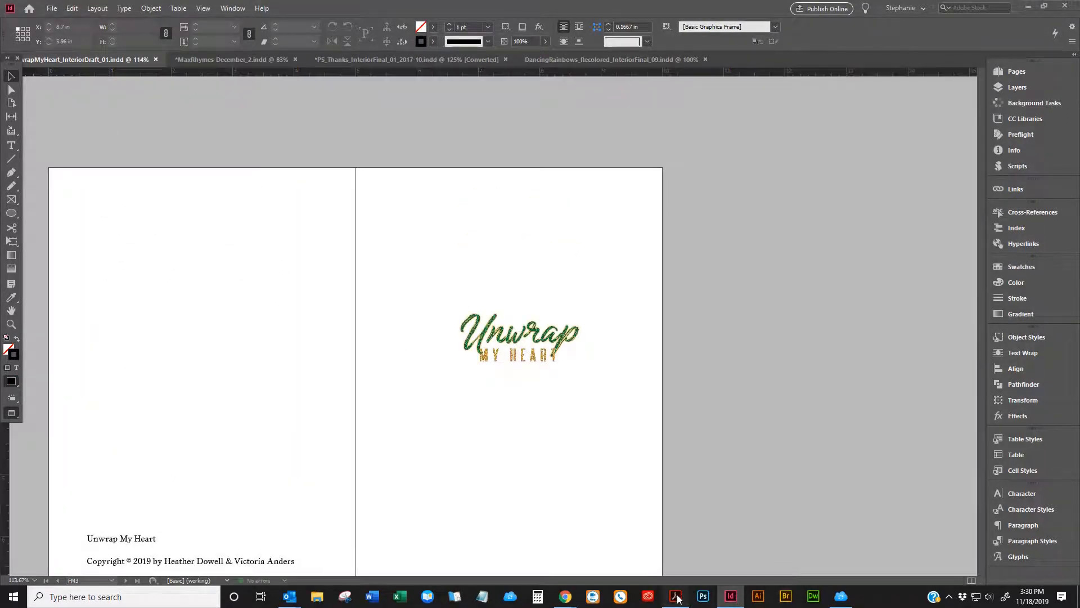
left_click(1068, 5)
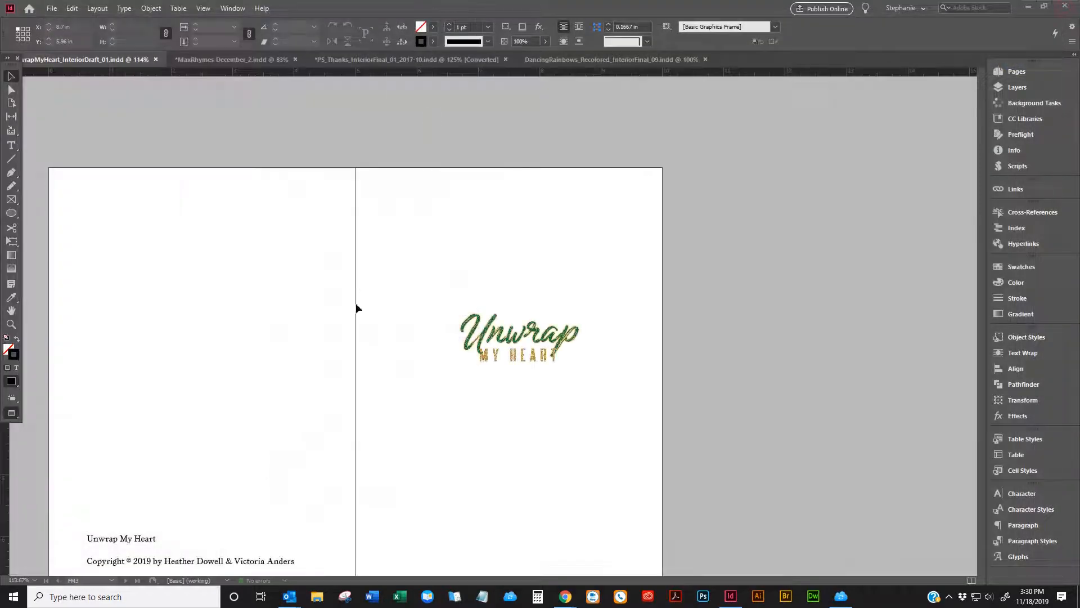
left_click(49, 9)
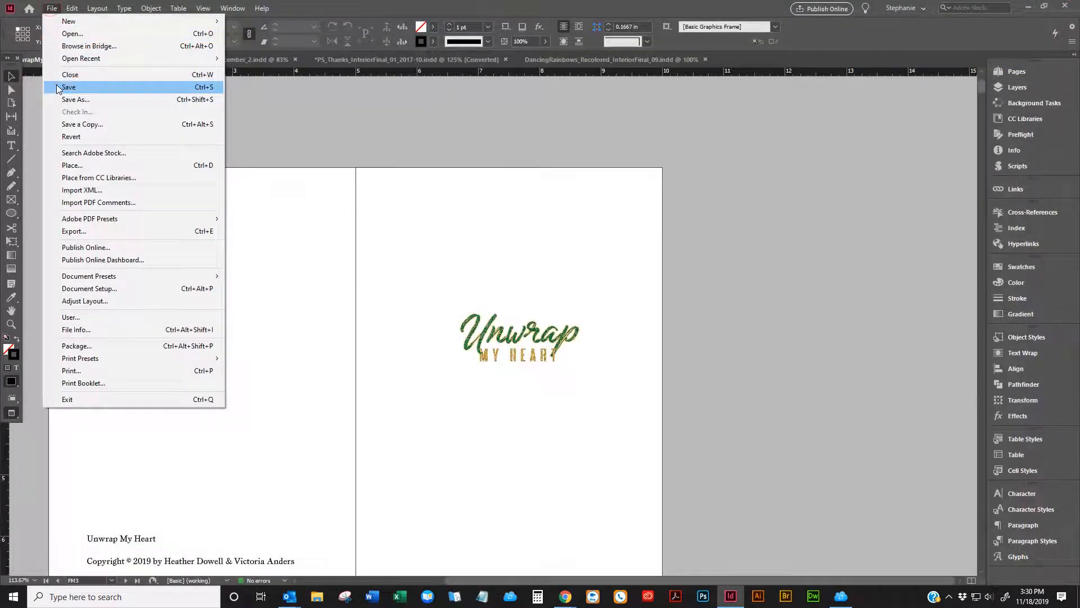
left_click(47, 11)
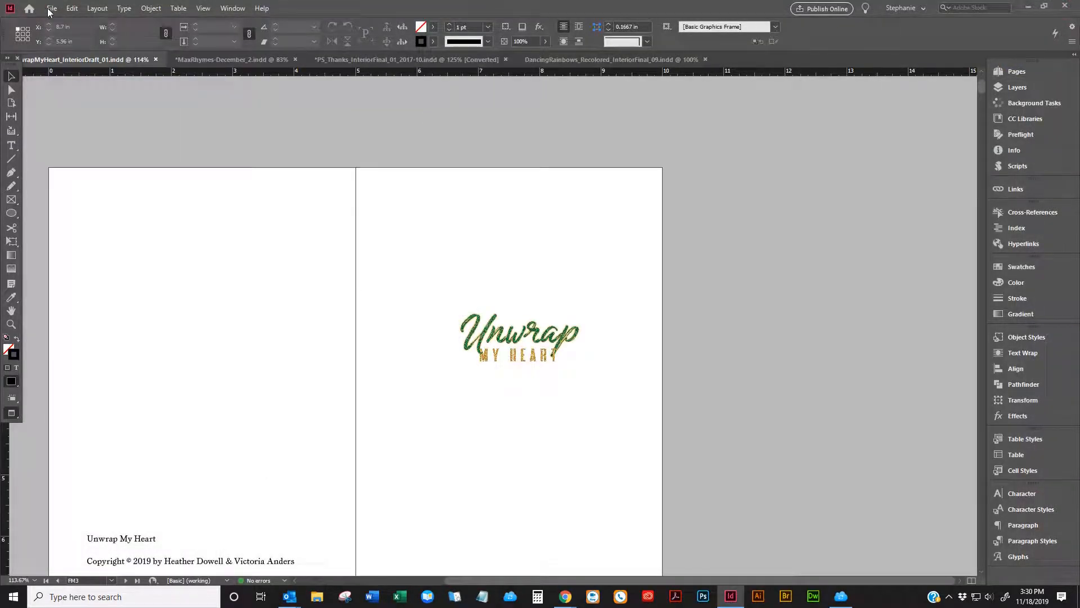
- Start a PDF/X-1a:2001 export of the interior that replaces the existing UnwrapMyHeart_InteriorDraft_01.pdf
left_click(49, 10)
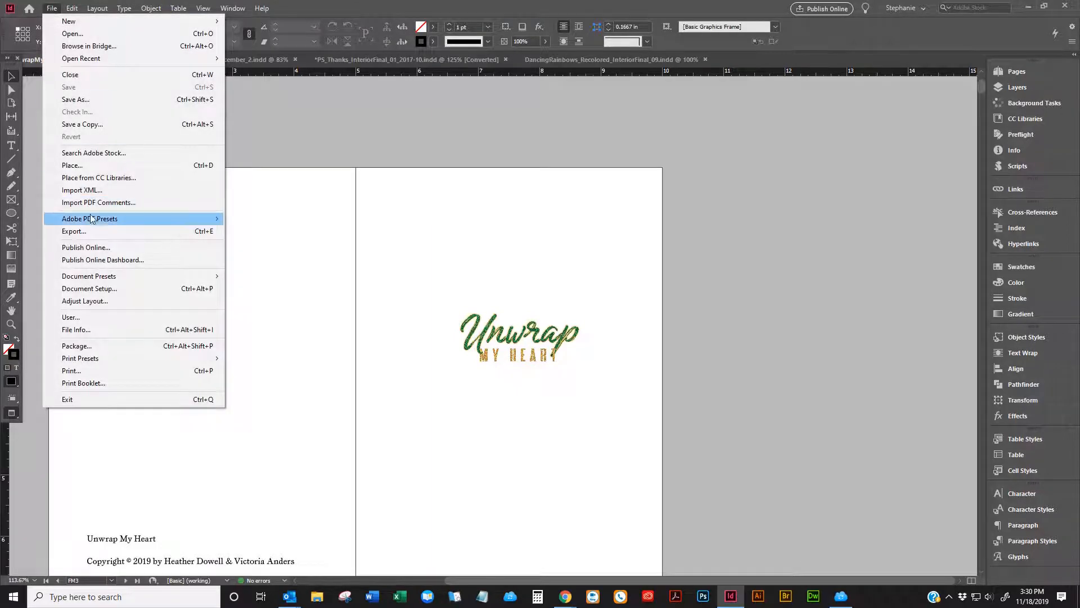
mouse_move(93, 218)
left_click(261, 251)
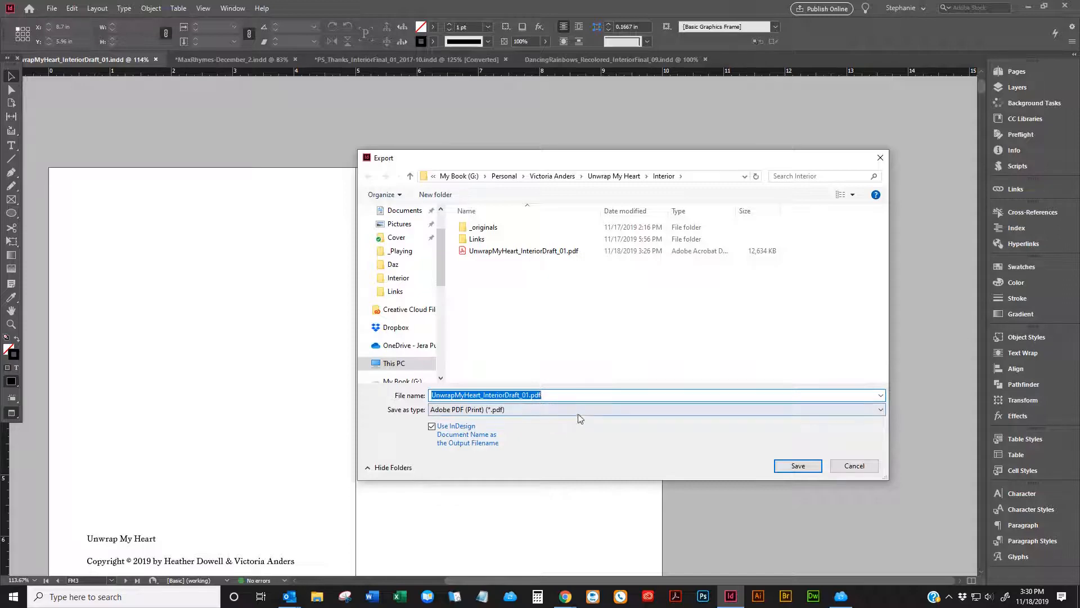
left_click(796, 467)
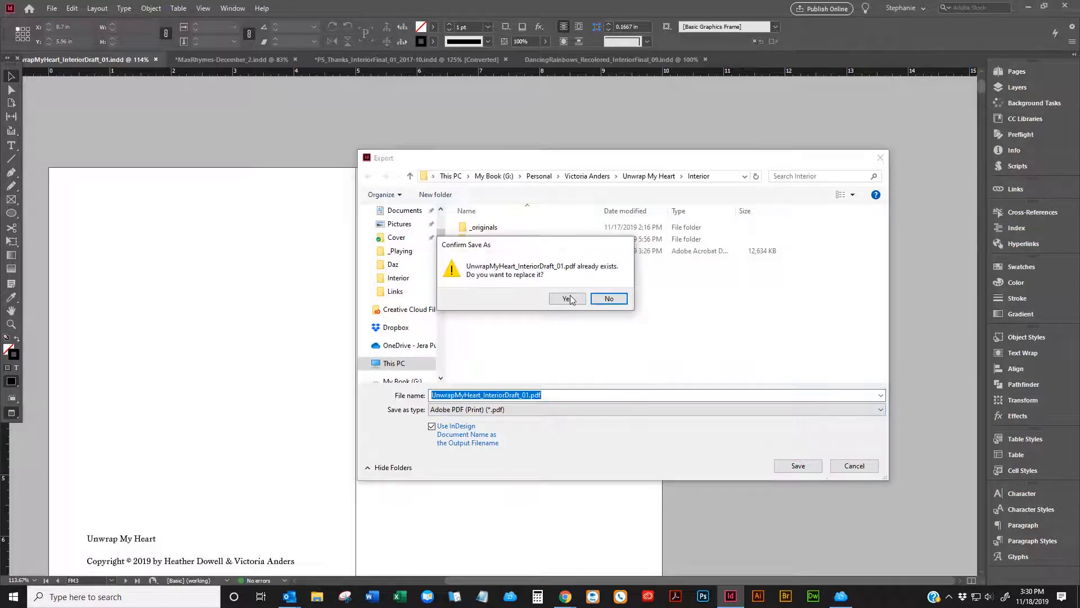
left_click(557, 299)
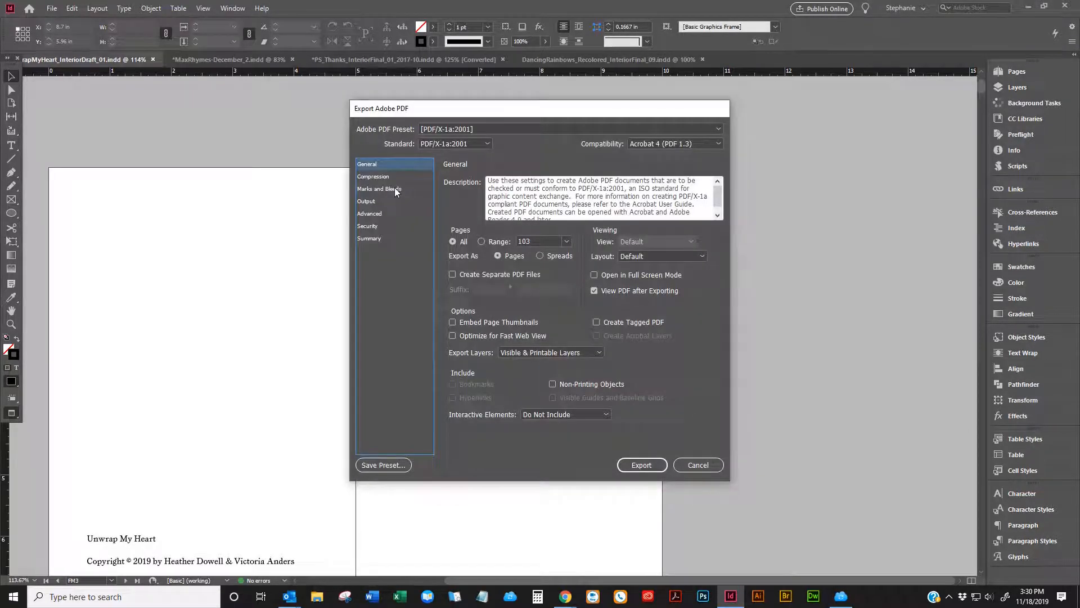
- Apply the document bleed settings without printer's marks, export the PDF and monitor its progress in the background tasks
left_click(394, 189)
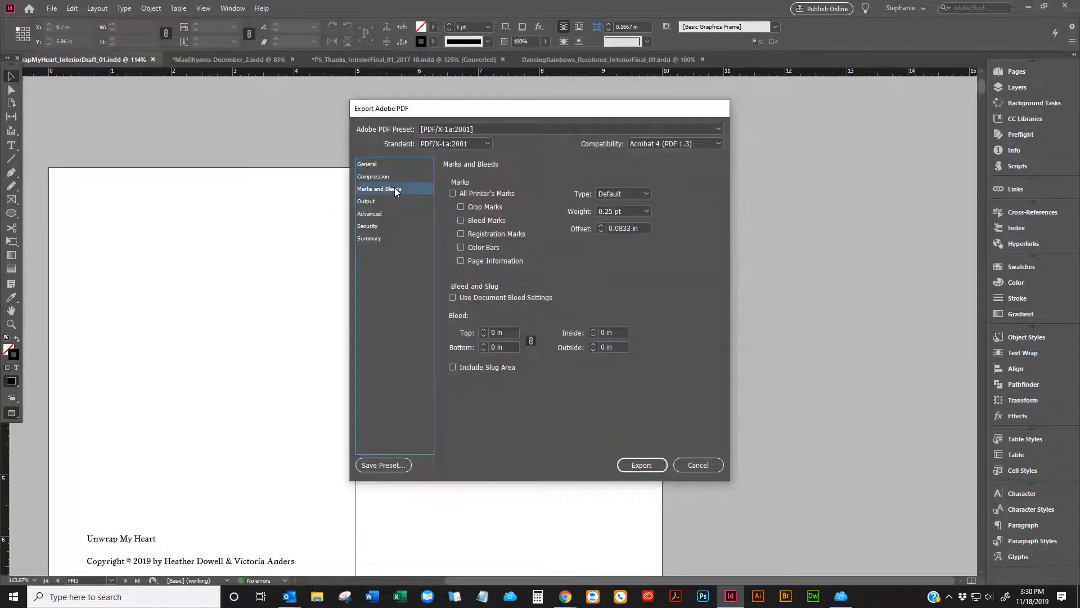
left_click(474, 300)
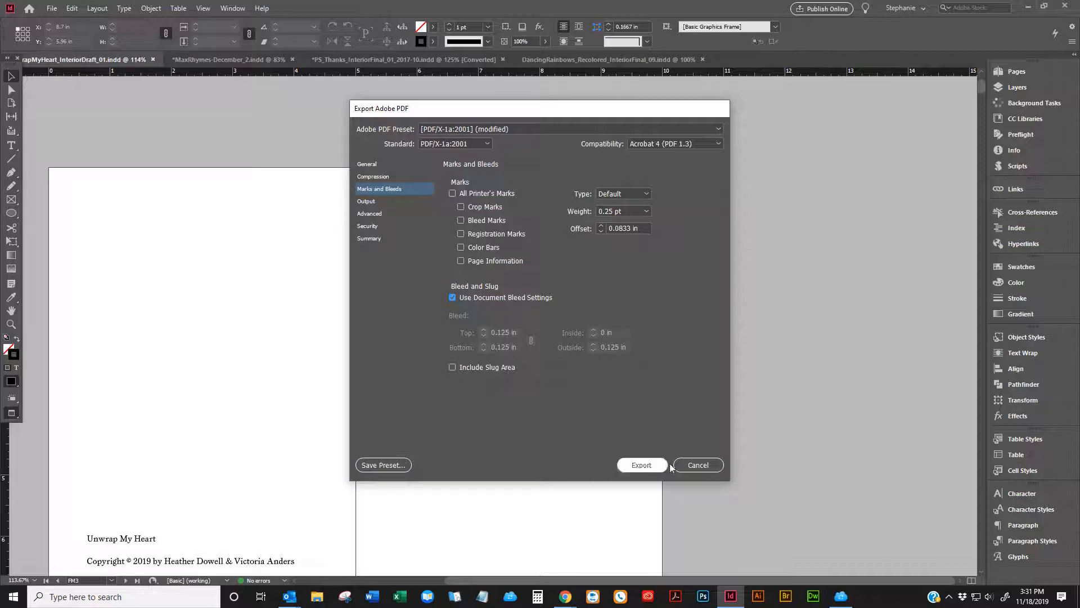
left_click(649, 467)
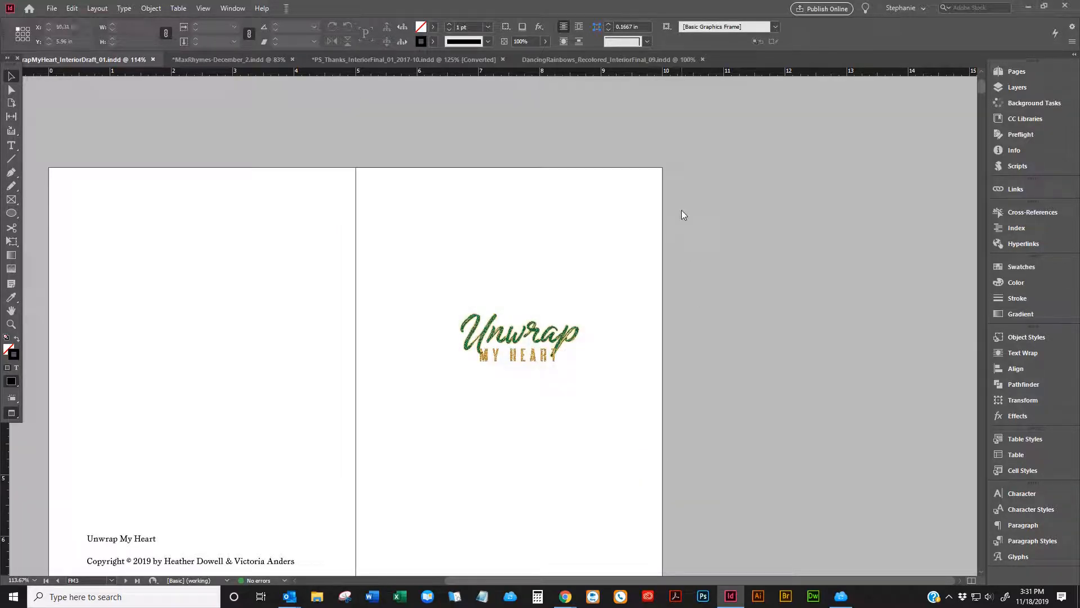
left_click(1040, 102)
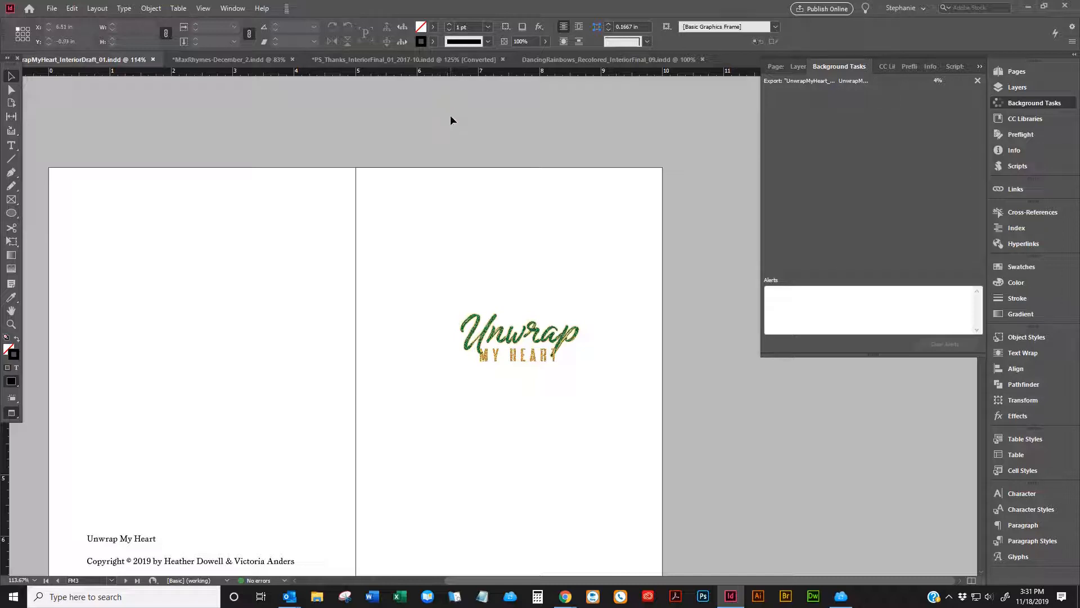
scroll(450, 121, "down", 1)
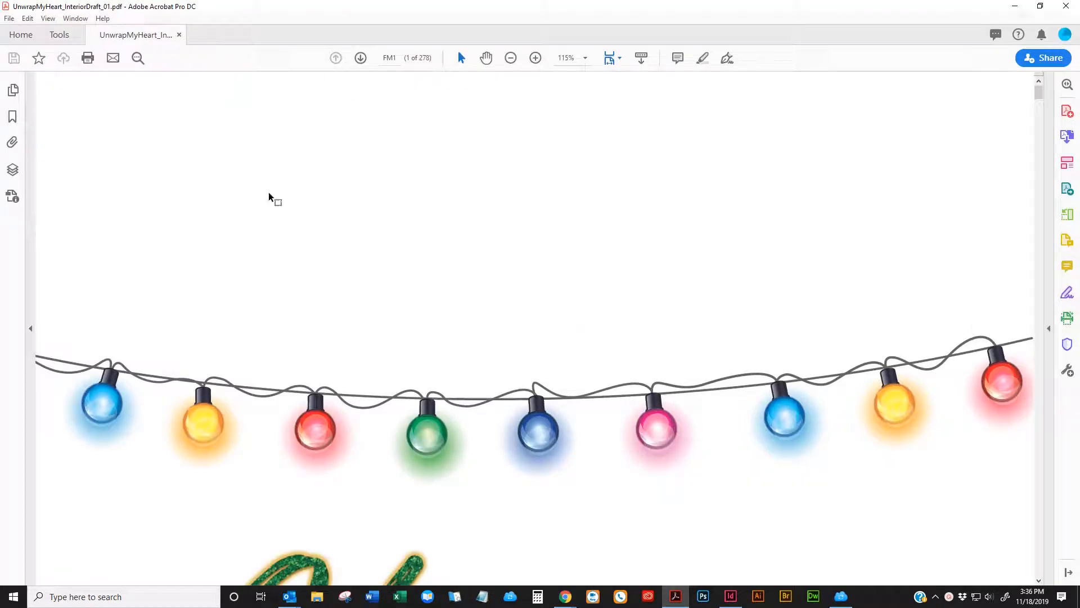
- Examine the exported PDF's description properties in Acrobat, including its page size and number of pages
left_click(10, 18)
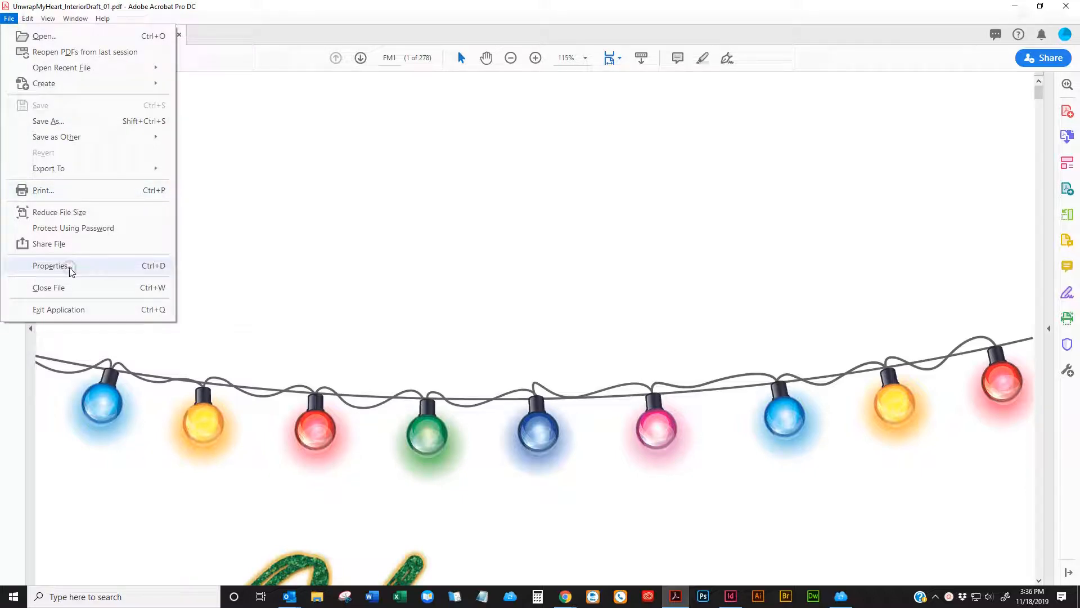
left_click(70, 267)
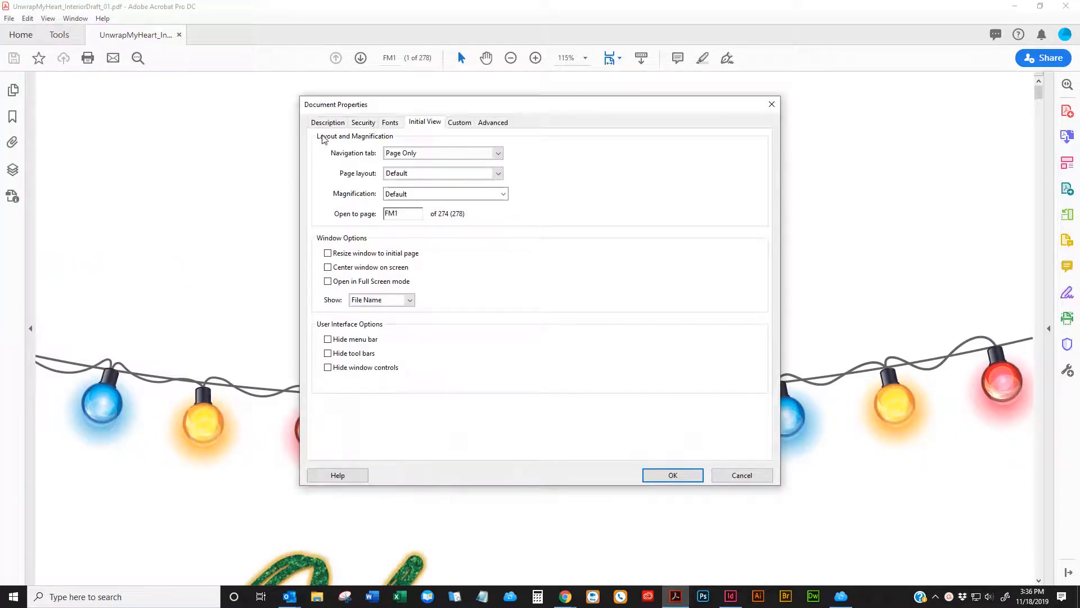
left_click(327, 123)
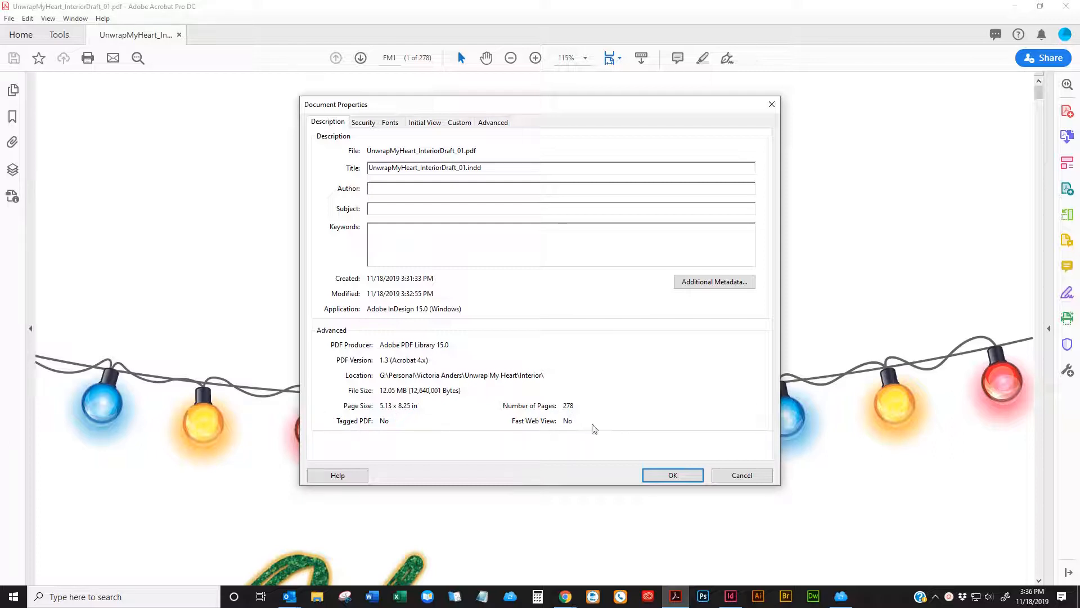
- Set the PDF's initial view to Two-Up (Cover Page) layout with Fit Page magnification and save the file
left_click(418, 123)
left_click(434, 173)
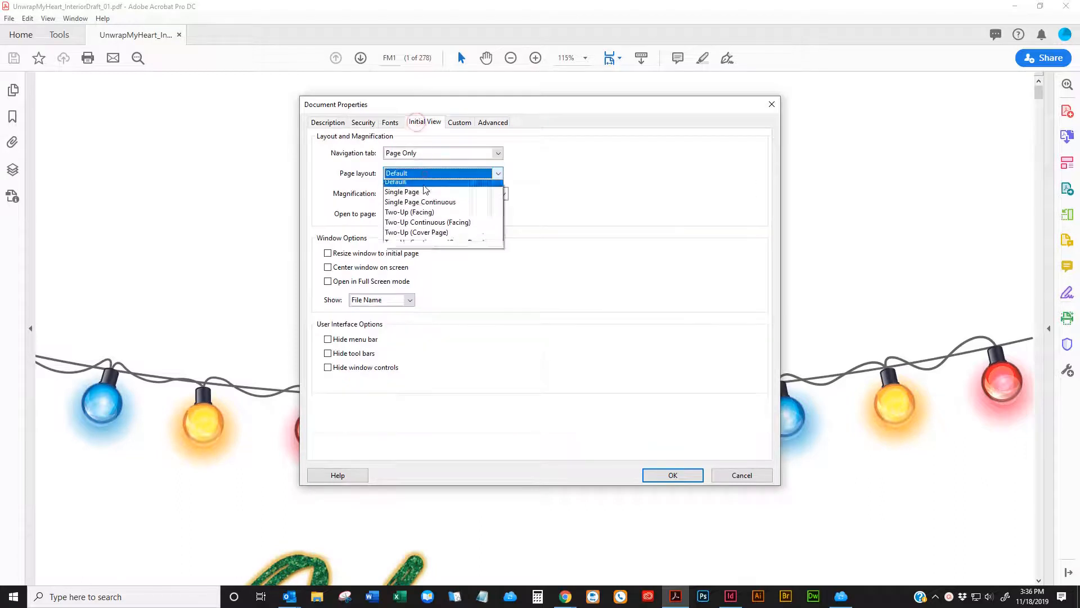
left_click(422, 231)
left_click(498, 193)
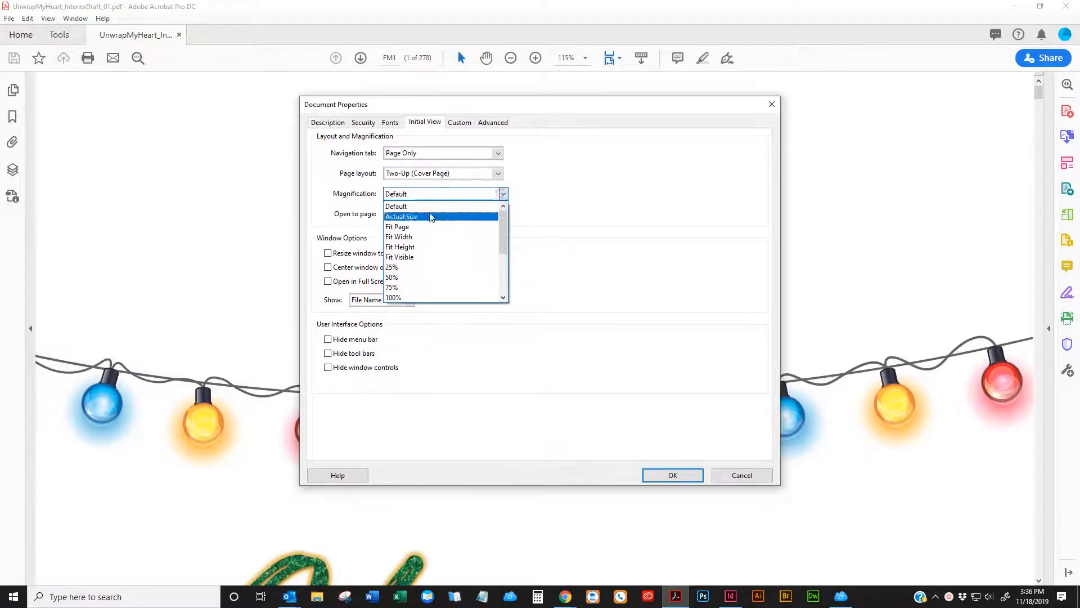
left_click(428, 223)
left_click(660, 476)
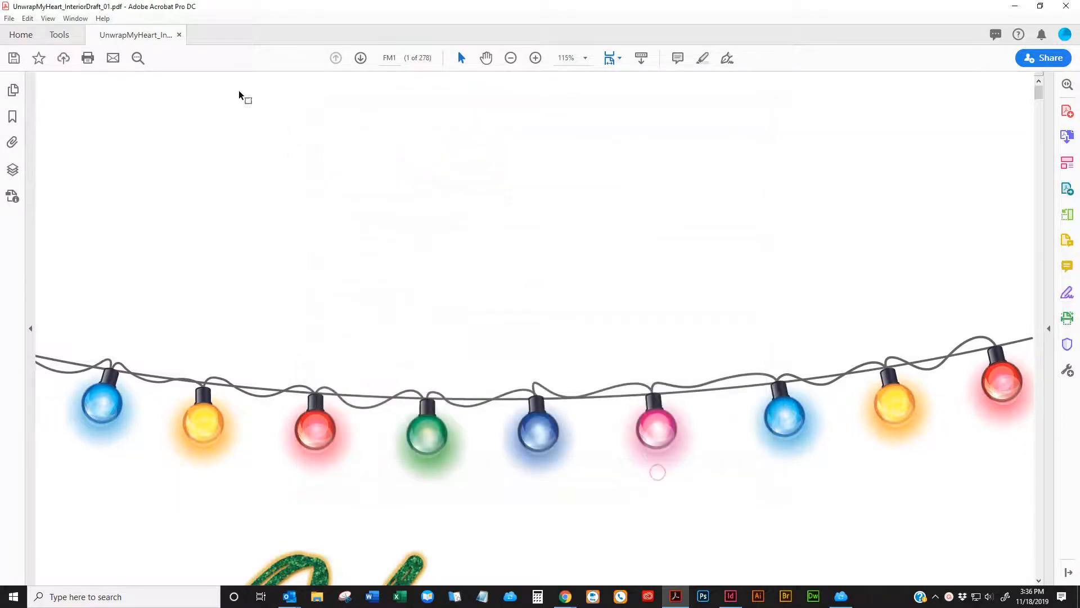
left_click(9, 18)
left_click(35, 106)
- Save a copy of the PDF as UnwrapMyHeart_InteriorDraft_01-Color.pdf in the Unwrap My Heart Interior folder
left_click(9, 18)
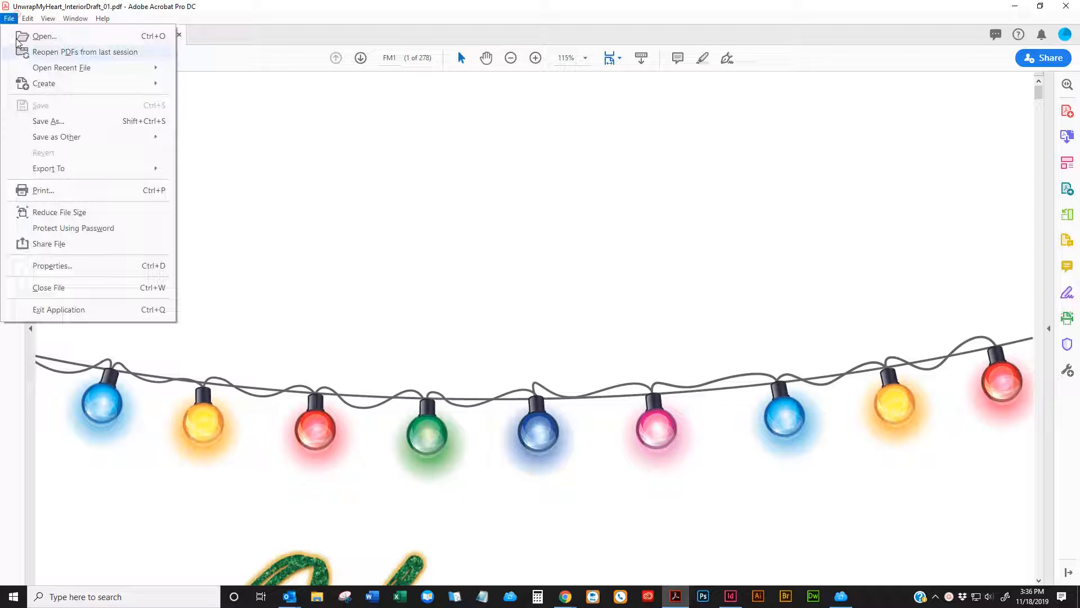
left_click(45, 122)
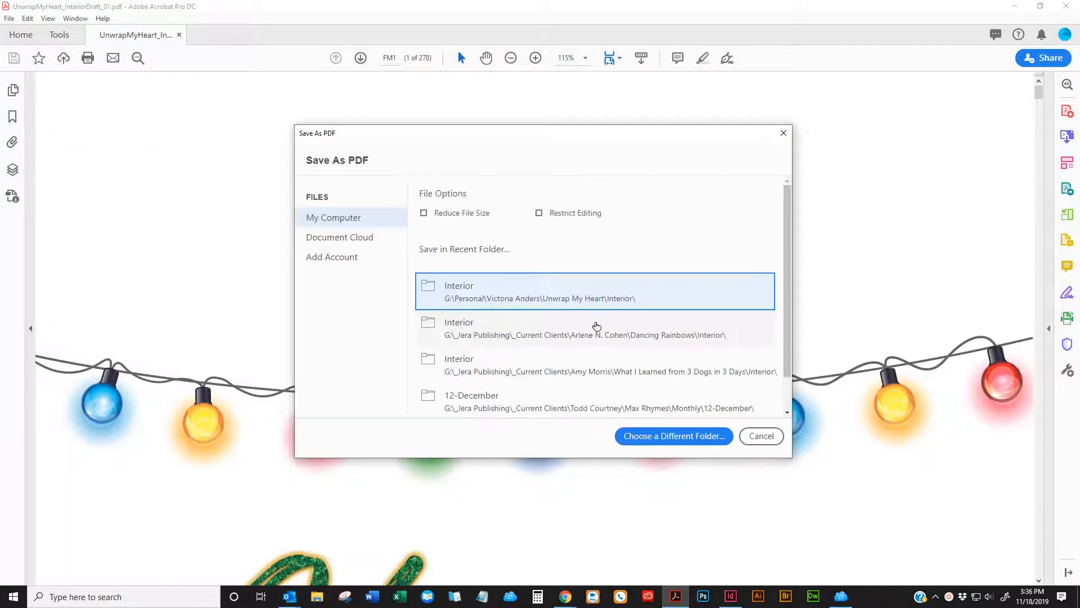
left_click(534, 299)
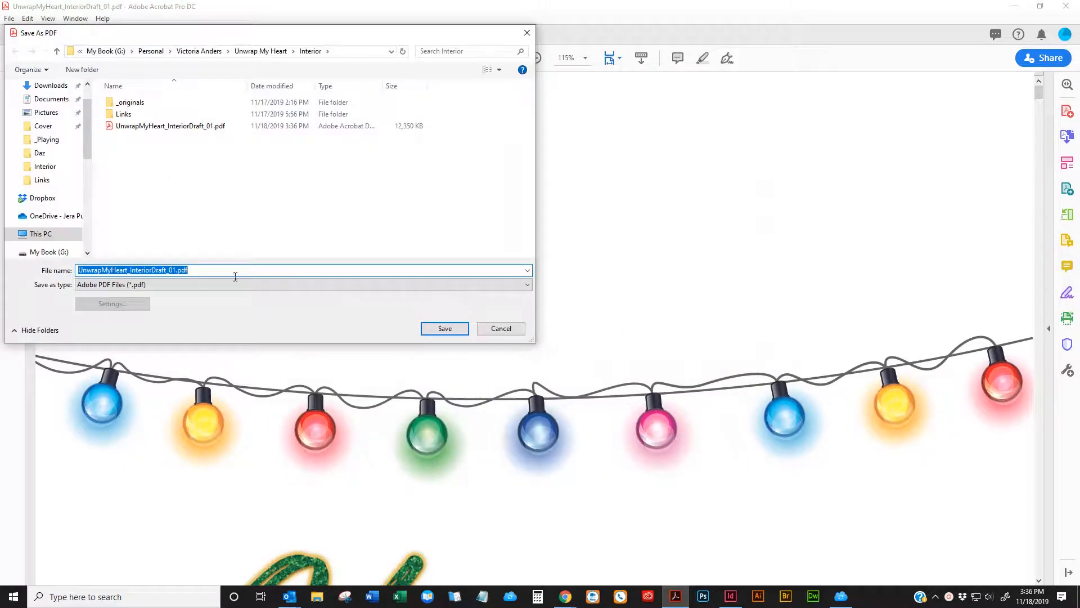
left_click(175, 270)
type("_lowres")
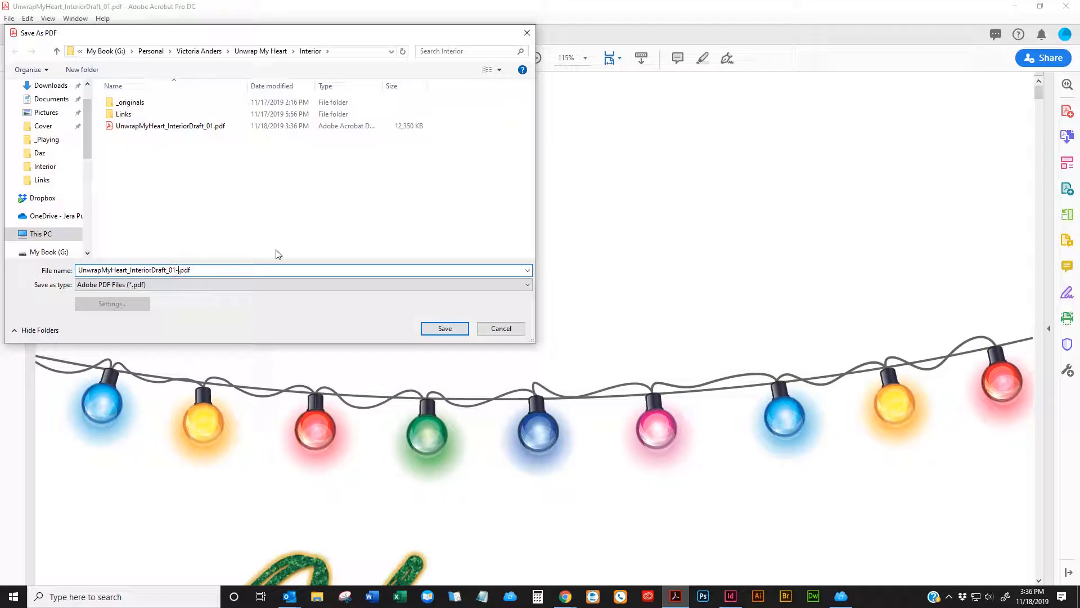
key("Return")
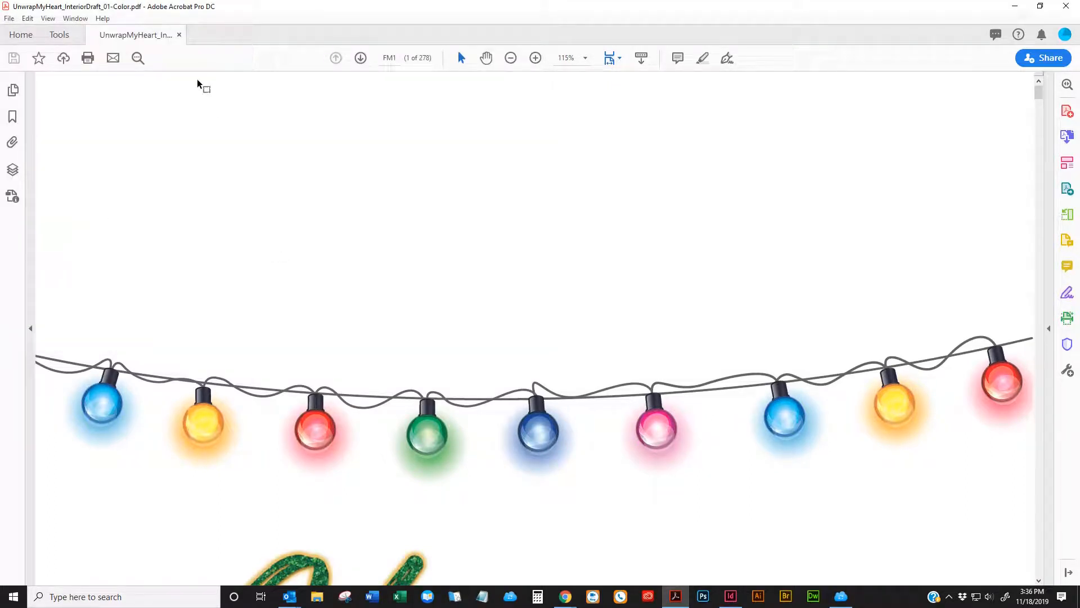
- Close the color copy and reopen UnwrapMyHeart_InteriorDraft_01.pdf from the recent files
left_click(179, 35)
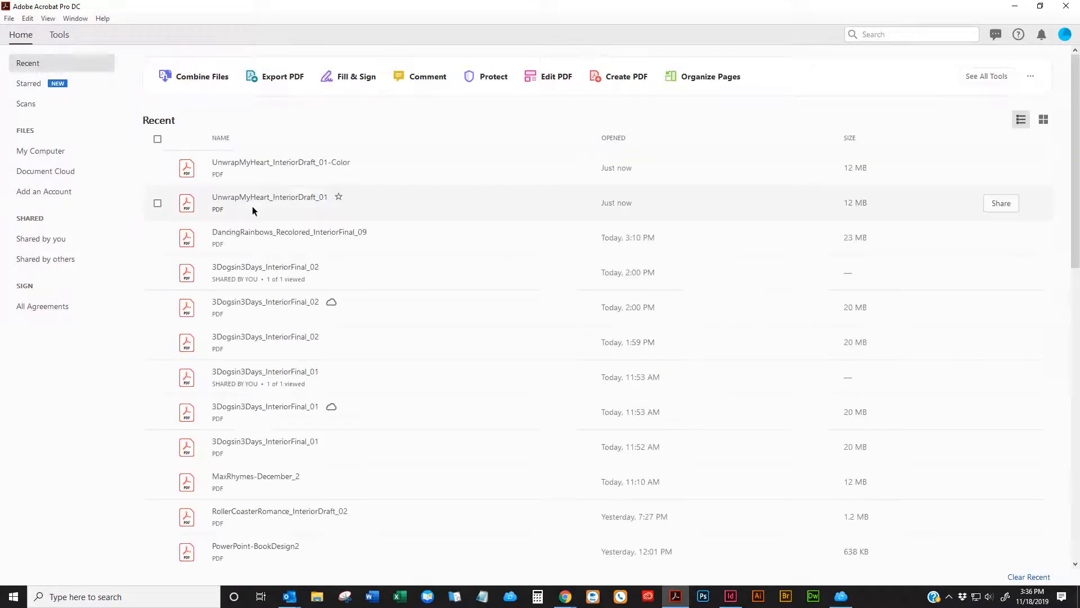
double_click(254, 206)
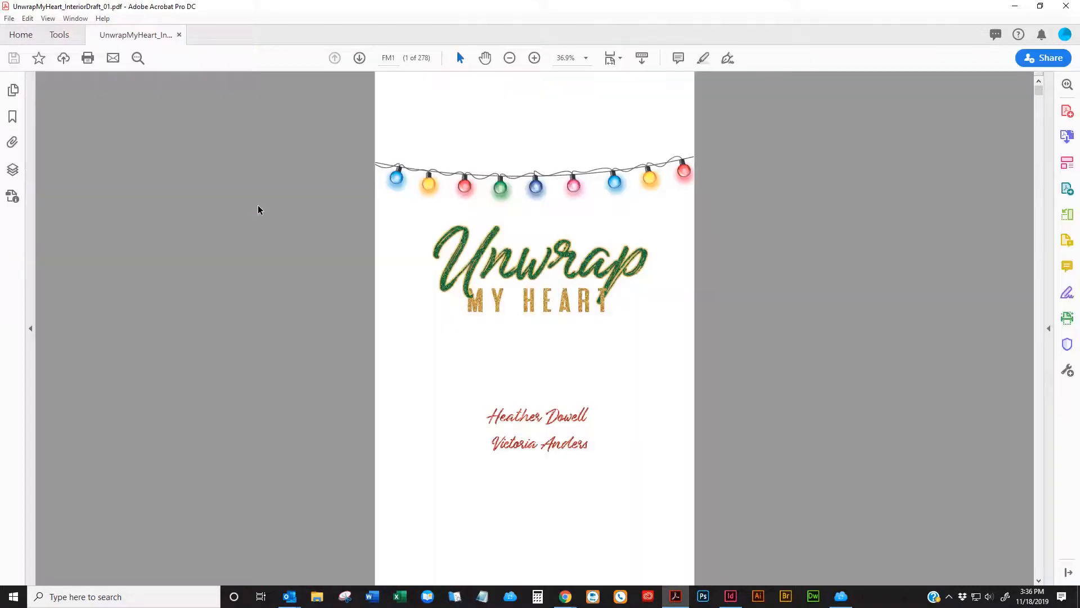
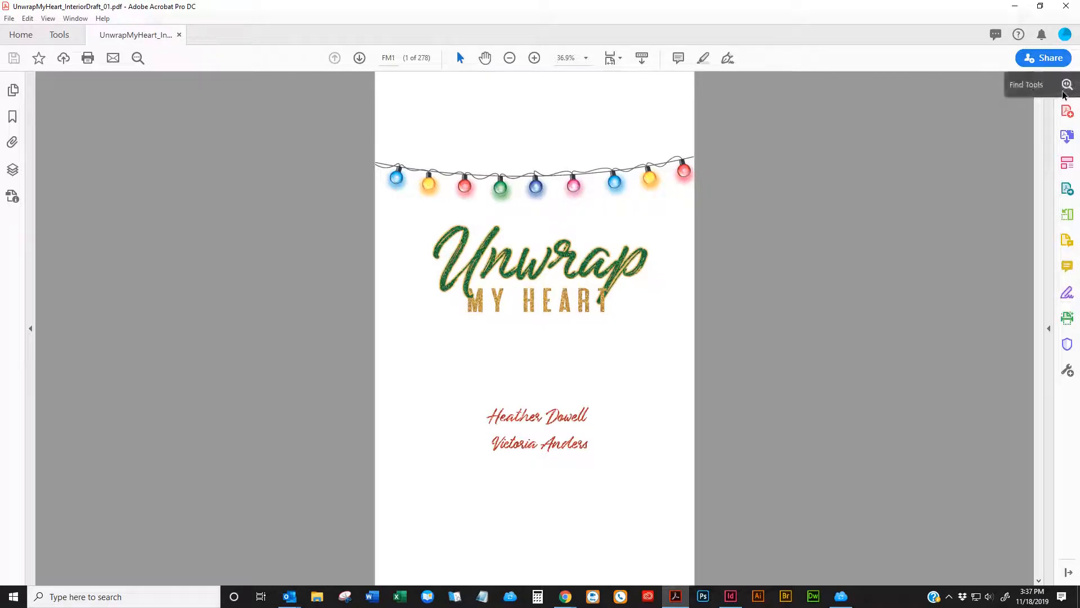
left_click(805, 146)
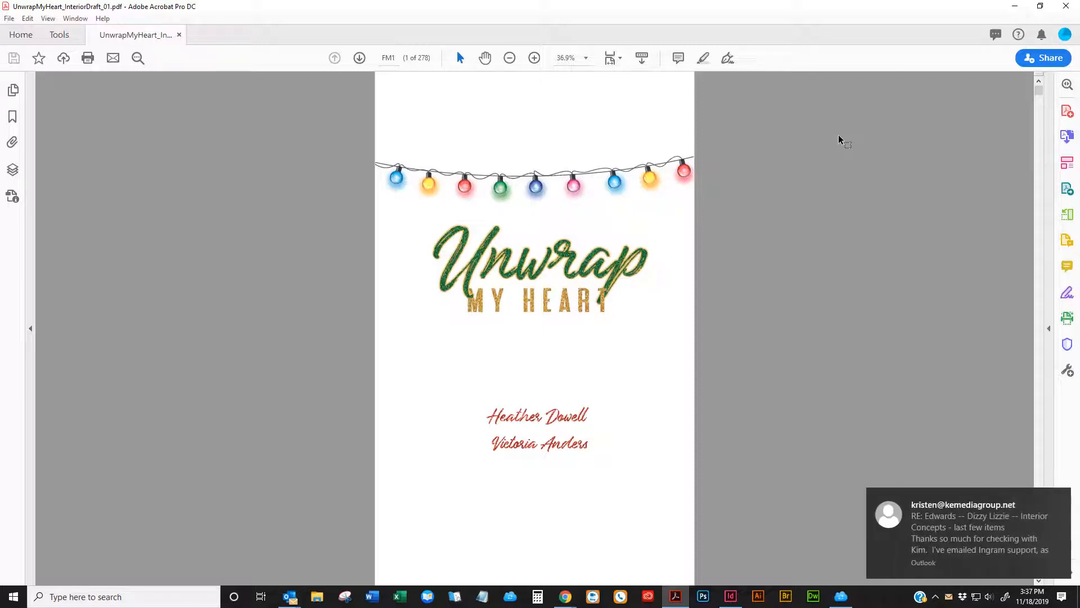
- Search the tools for "color" and open the Convert Colors settings for the PDF, keeping the title page partly in view
left_click(1067, 84)
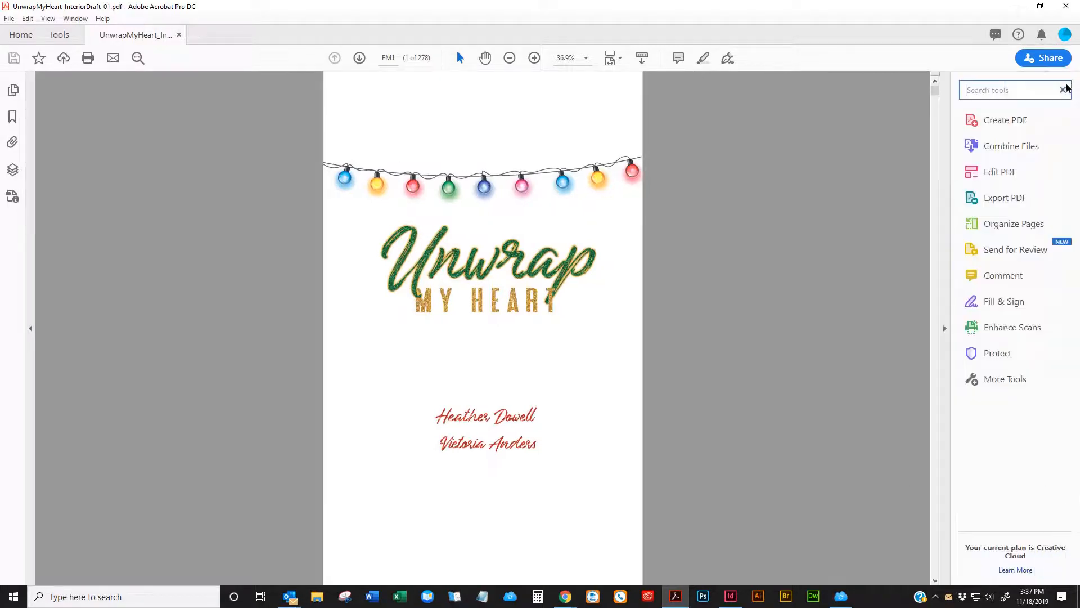
type("color")
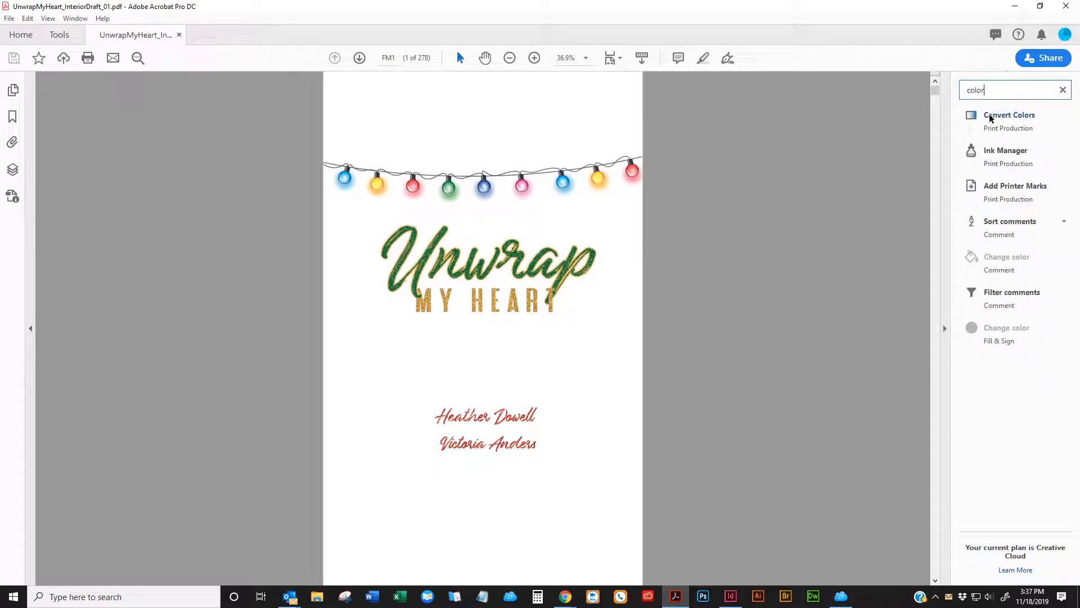
left_click(1019, 116)
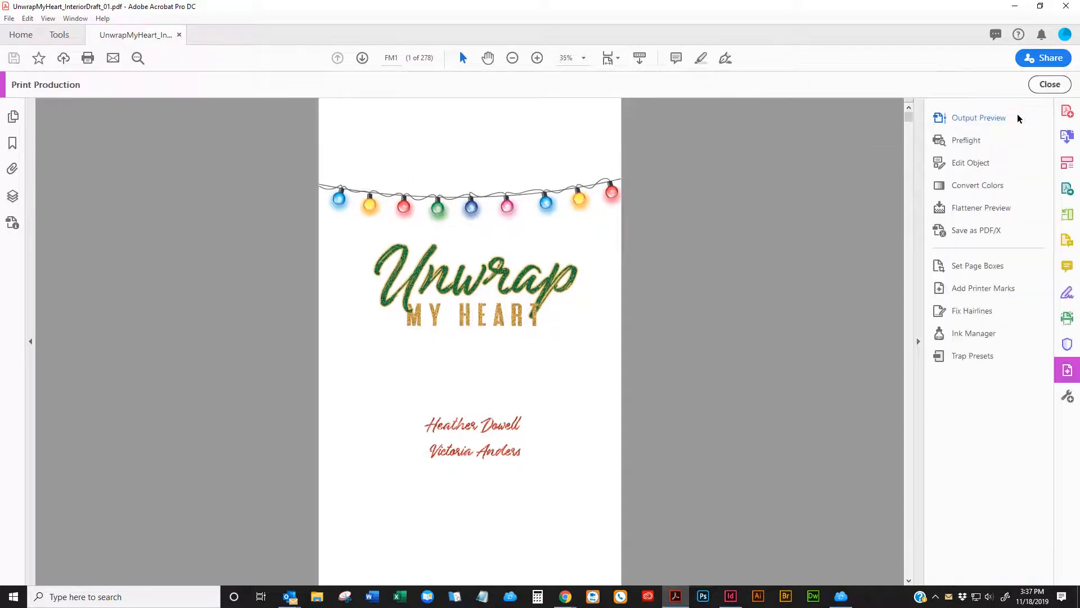
left_click(974, 185)
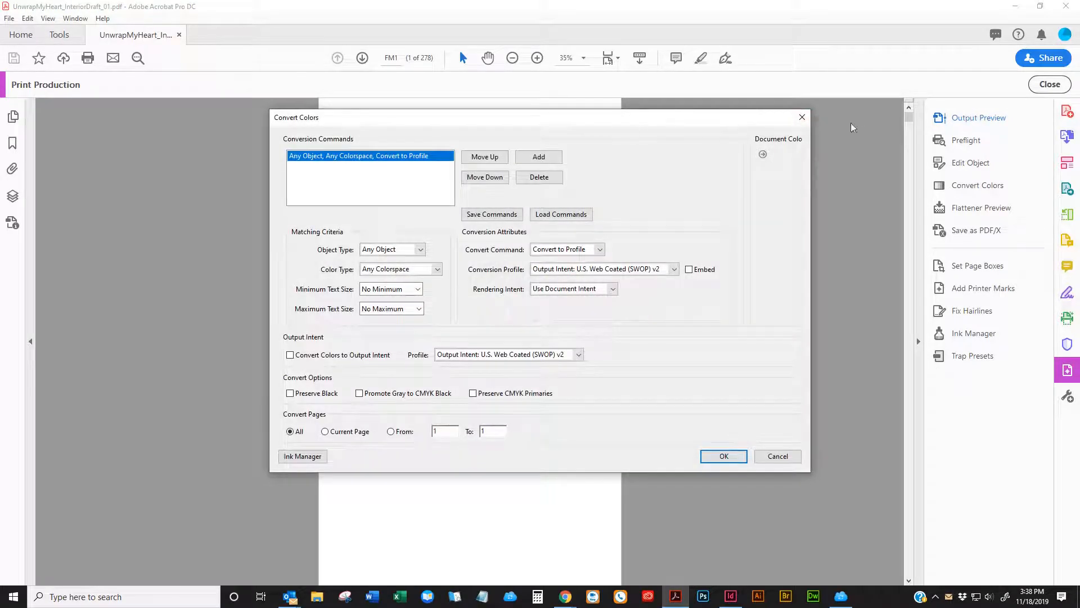
left_click_drag(574, 117, 709, 93)
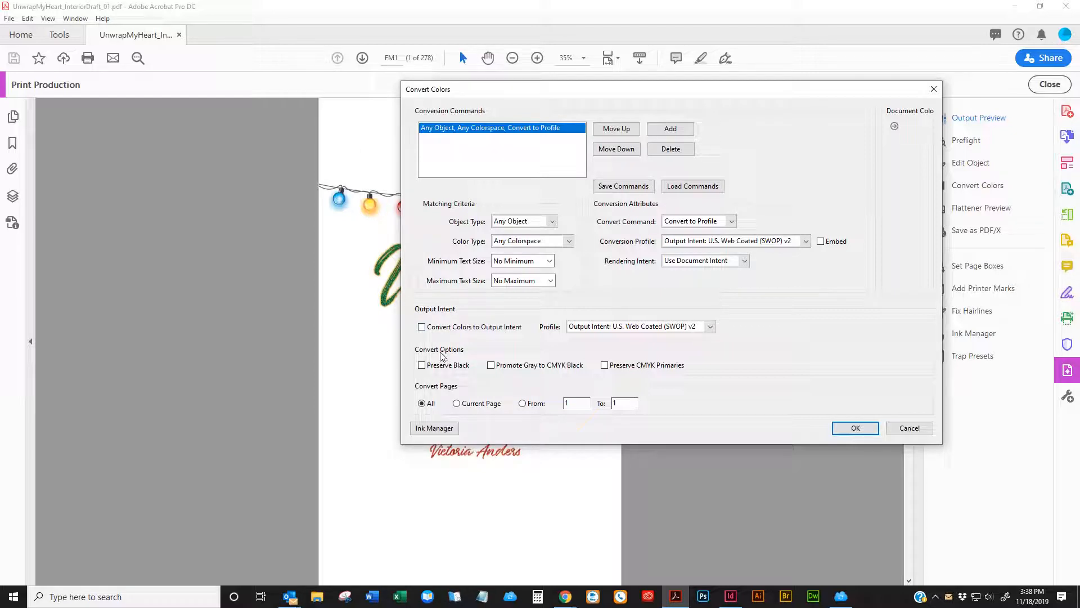
- Convert the colors of all pages to the Gray Gamma 1.8 output intent with Preserve Black enabled
left_click(421, 365)
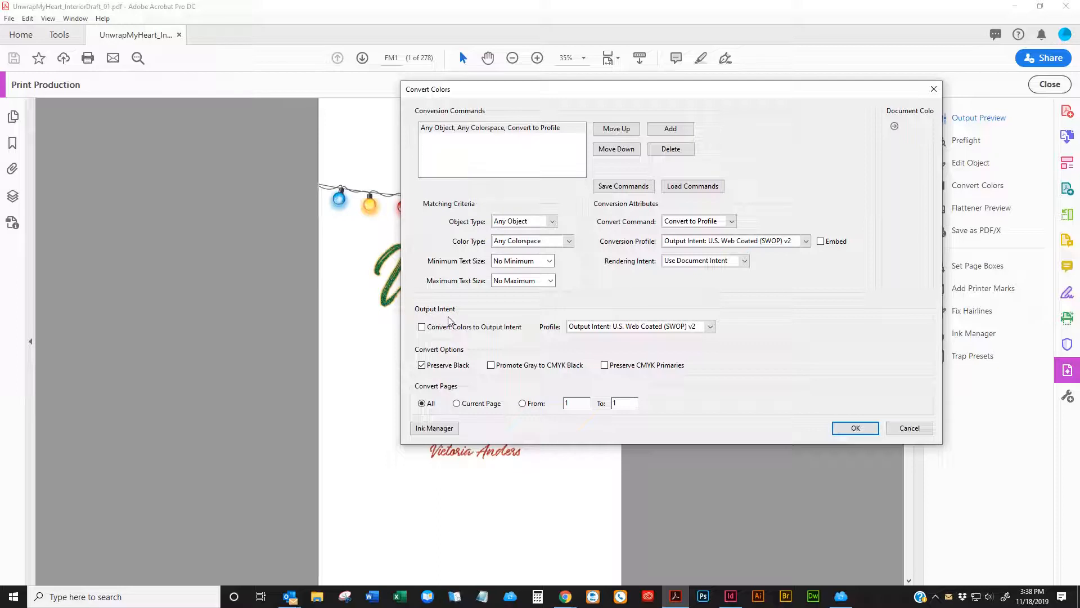
left_click(422, 327)
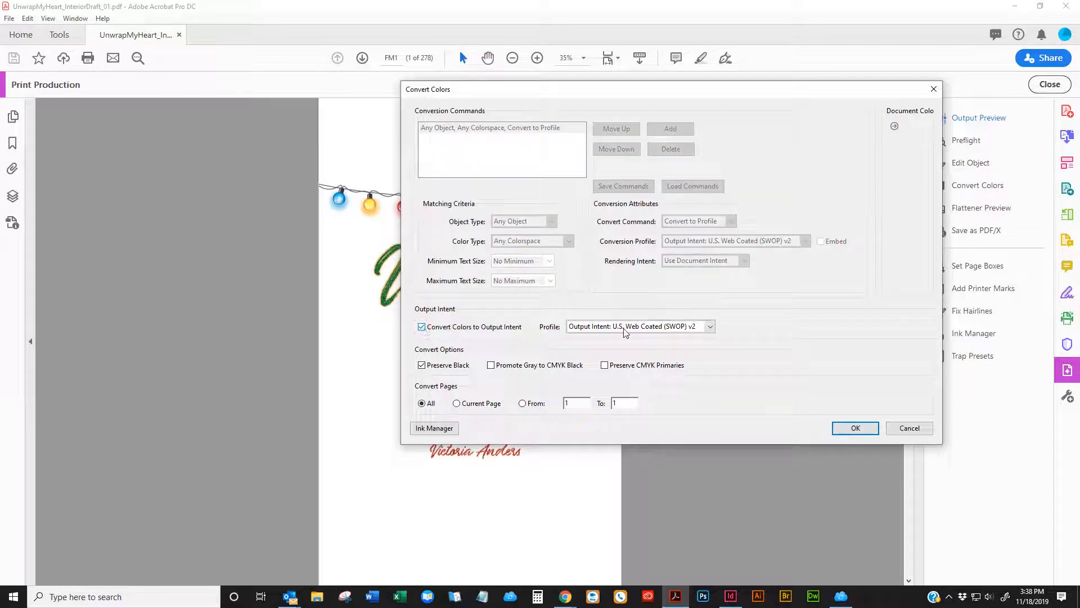
left_click(679, 329)
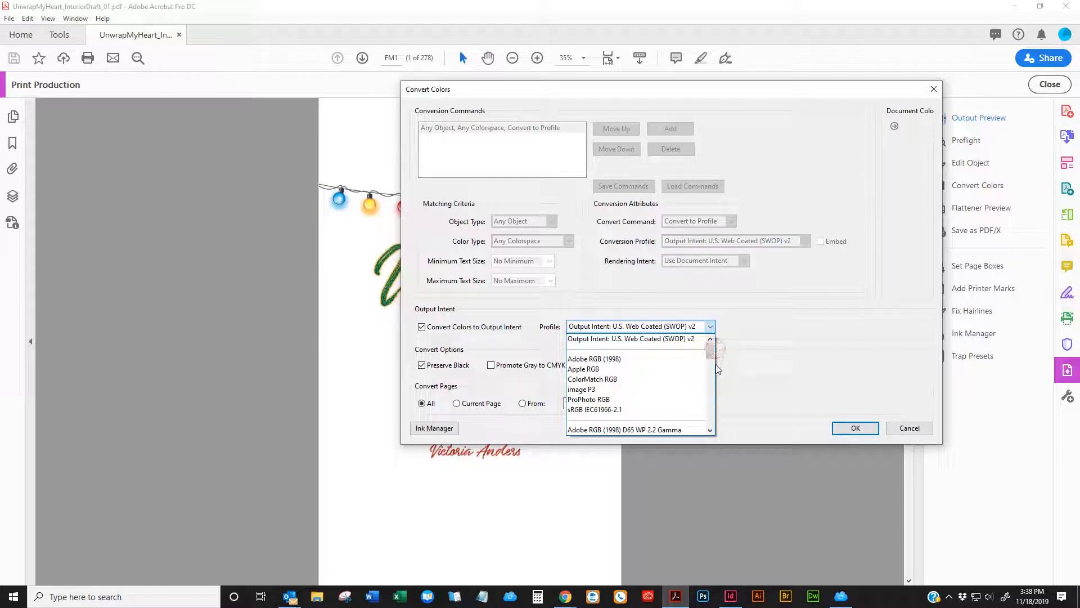
left_click_drag(710, 351, 706, 436)
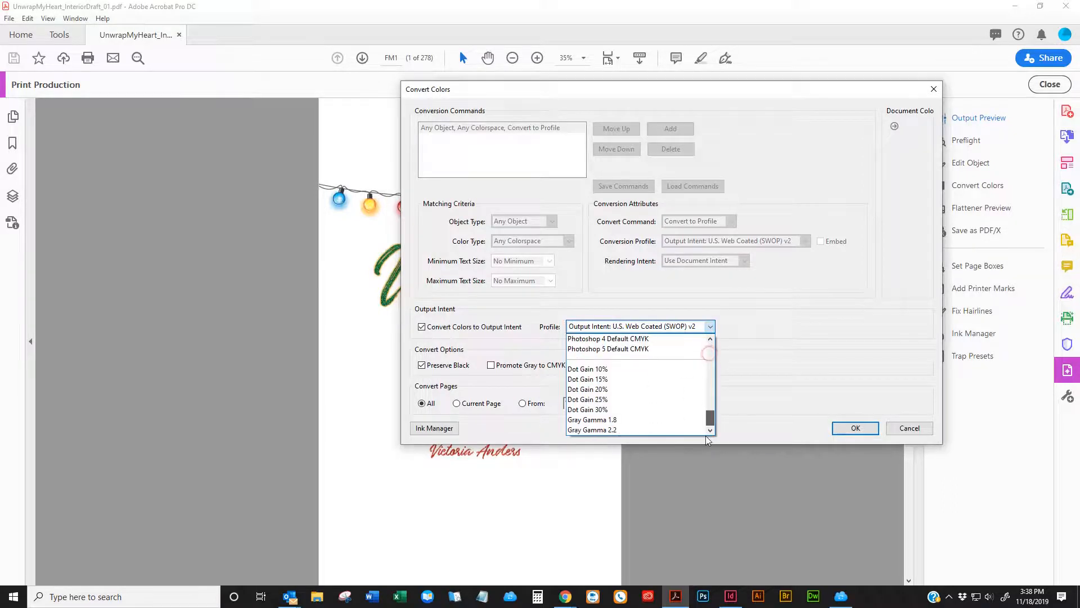
left_click(615, 421)
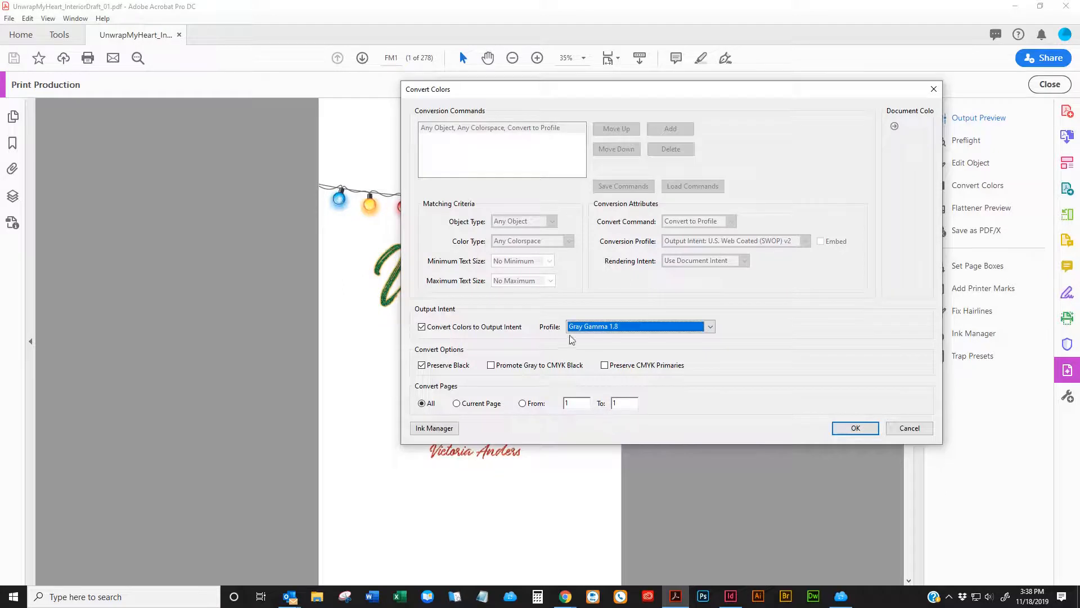
left_click(855, 429)
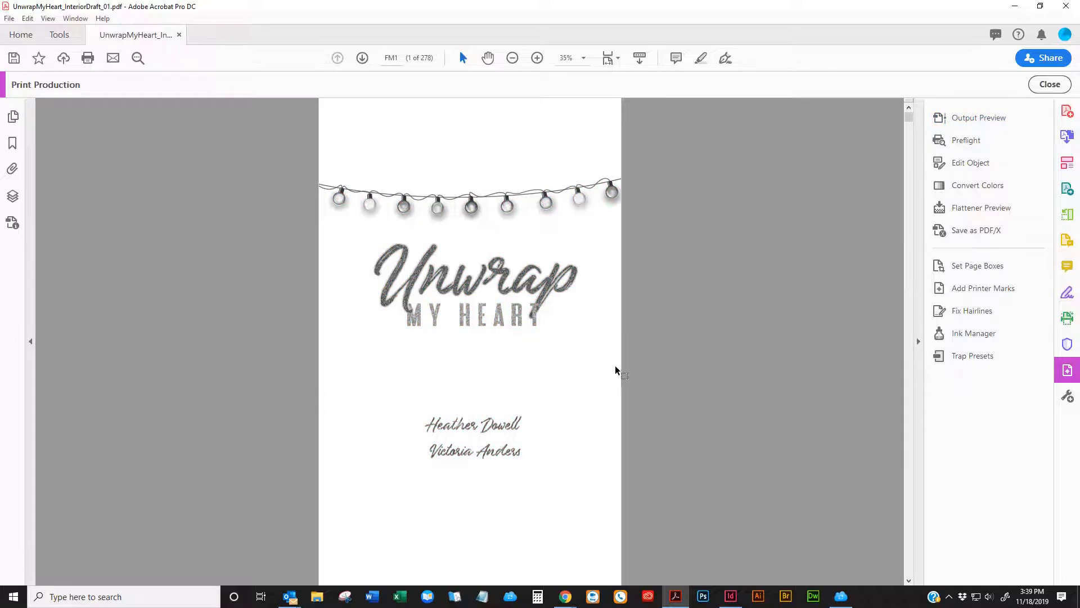
- Examine the converted PDF's title page and opening chapters to check that artwork and headings are grayscale
scroll(617, 367, "down", 3)
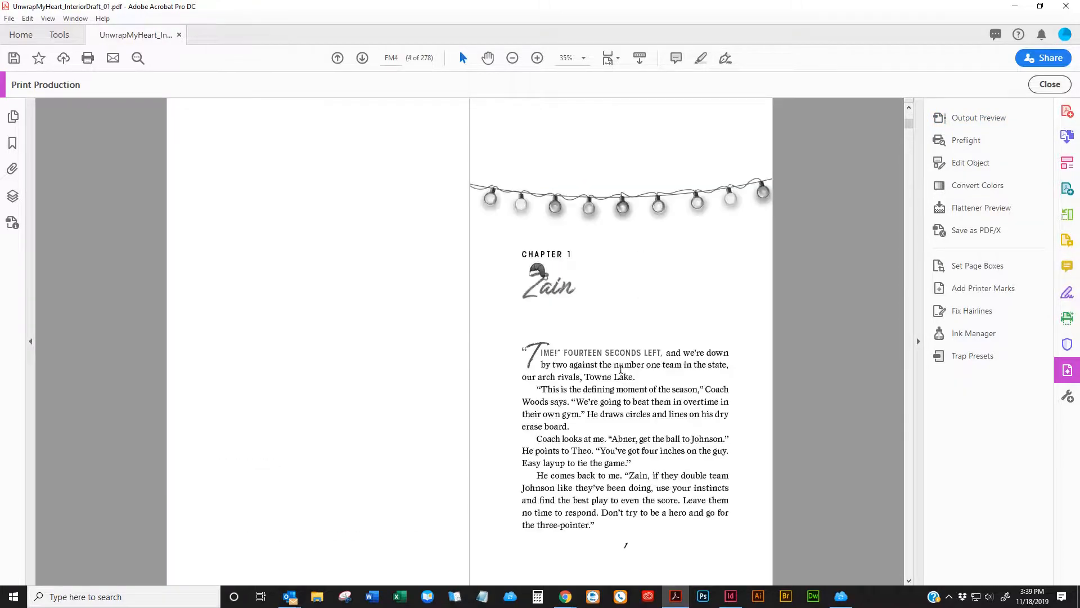
scroll(621, 368, "up", 1)
scroll(626, 360, "down", 1)
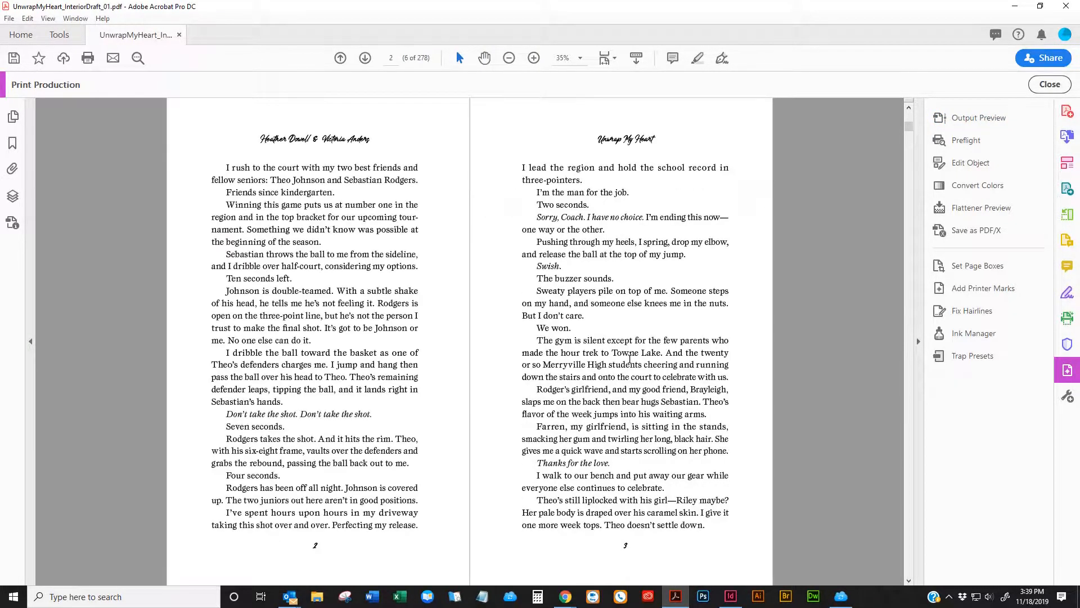
scroll(629, 359, "up", 1)
scroll(630, 358, "down", 4)
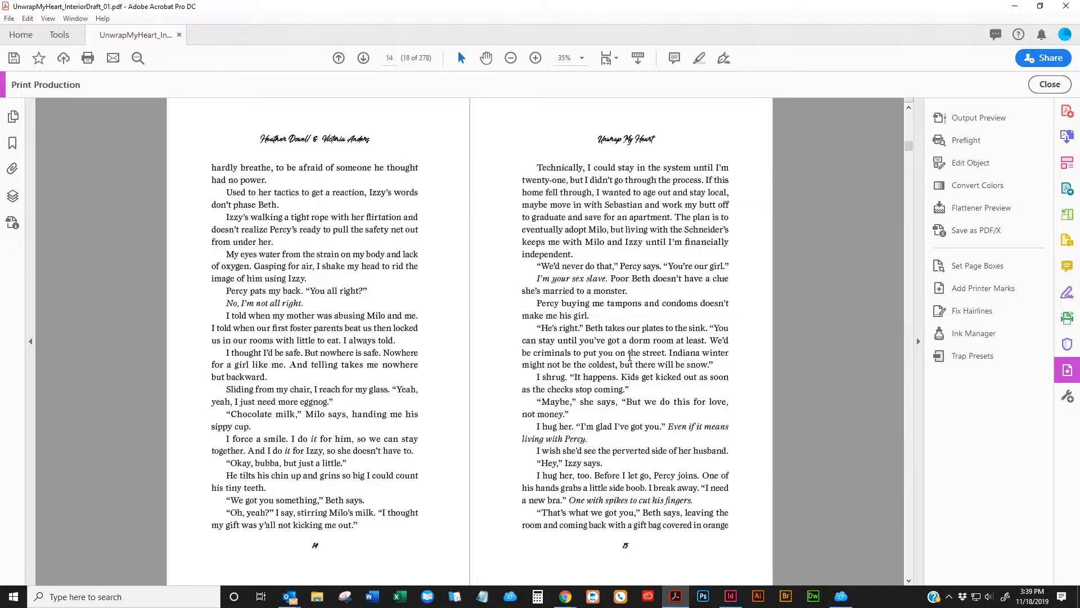
scroll(630, 358, "down", 1)
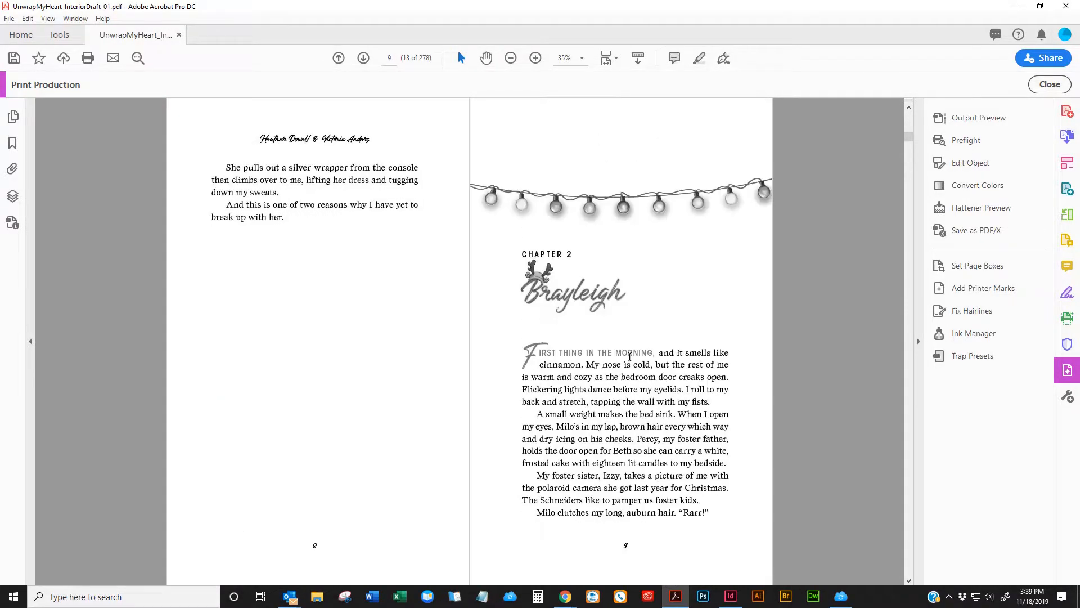
scroll(629, 358, "down", 8)
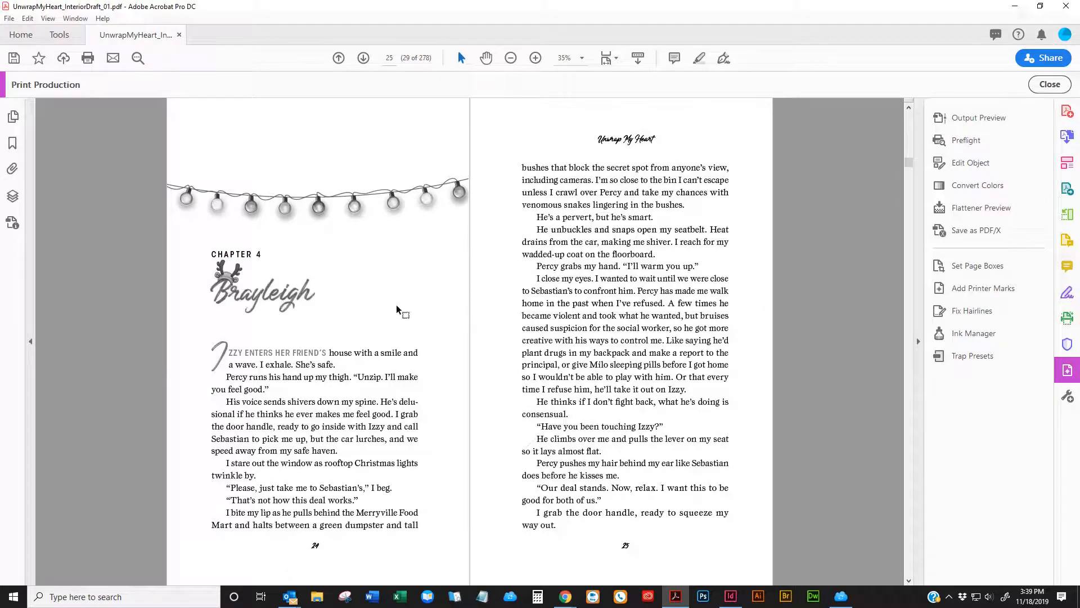
scroll(370, 298, "up", 3)
scroll(495, 287, "down", 3)
- Inspect the string lights and heading on the Chapter 4 opening page at 75% zoom
left_click(533, 59)
left_click(533, 59)
left_click(533, 60)
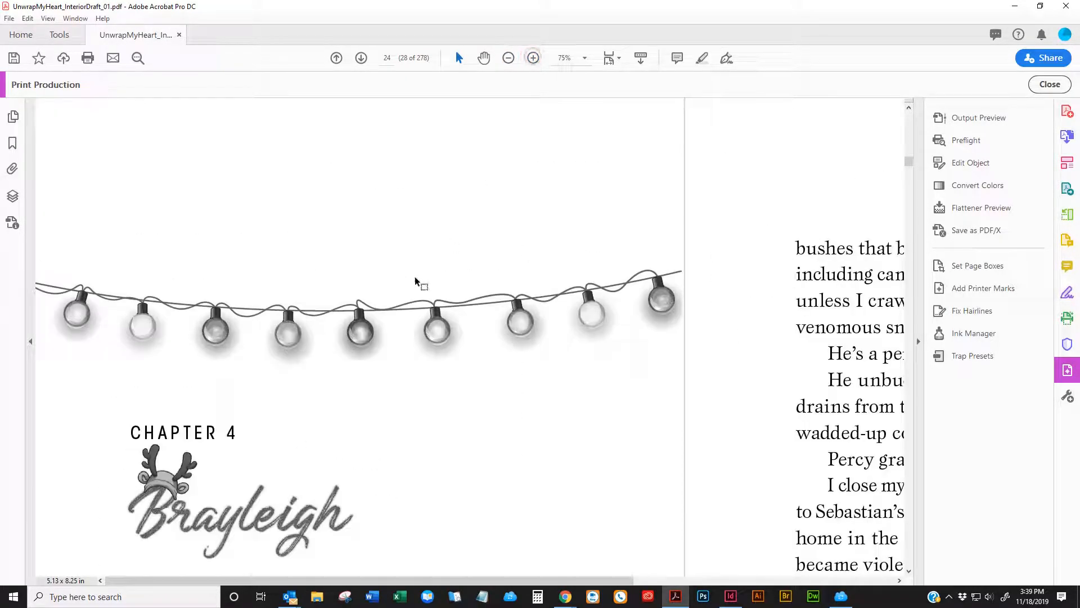
scroll(419, 284, "down", 1)
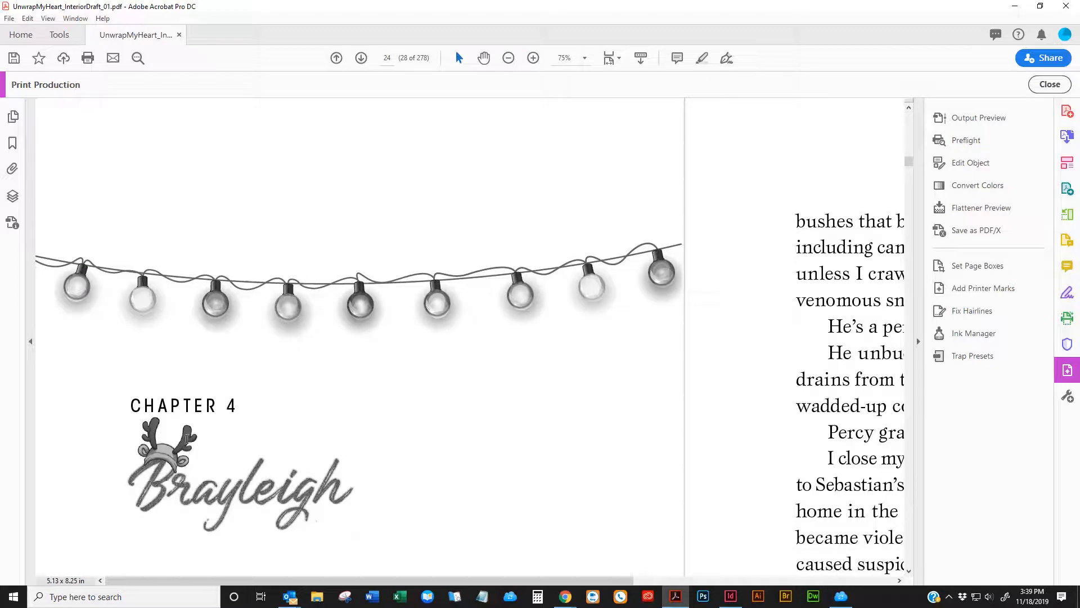
scroll(464, 248, "down", 3)
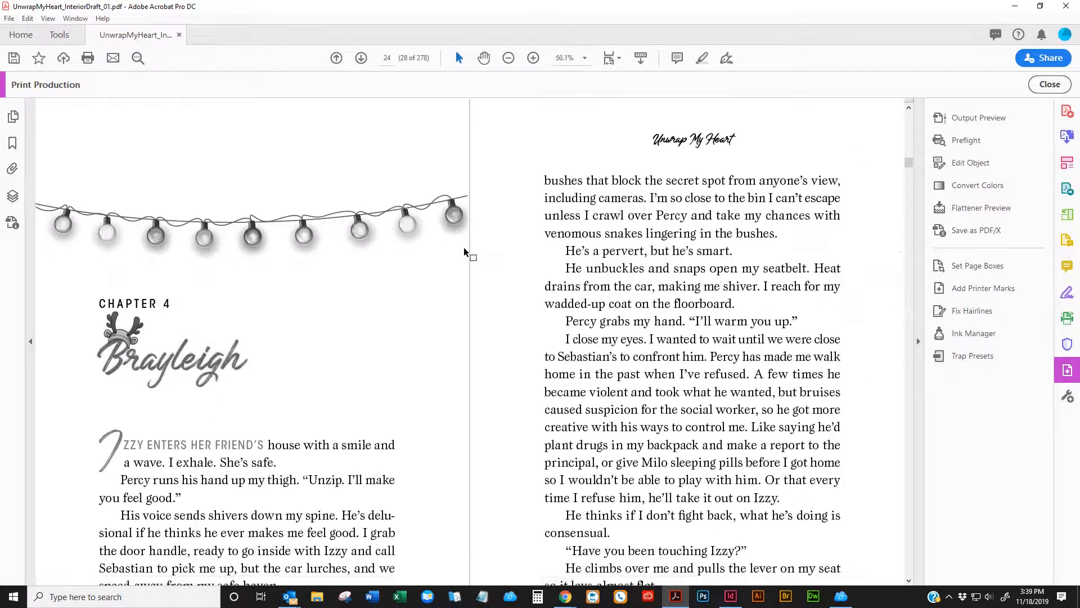
- Close the grayscale-converted PDF, switch to InDesign and bring UnwrapMyHeart_InteriorDraft_01.indd to the front
left_click(180, 35)
left_click(545, 321)
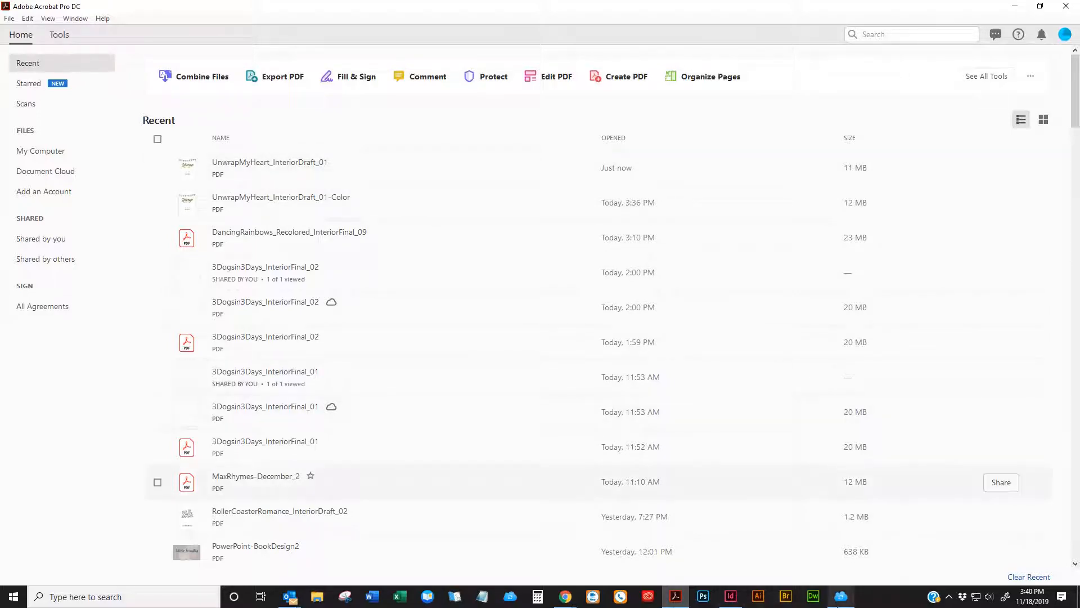
mouse_move(841, 596)
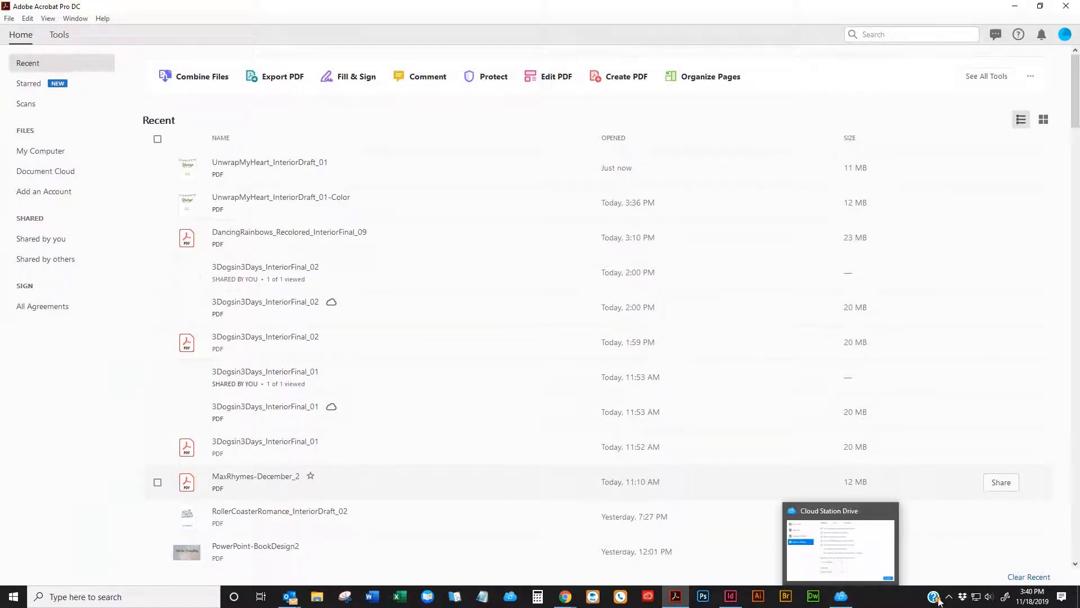
left_click(731, 596)
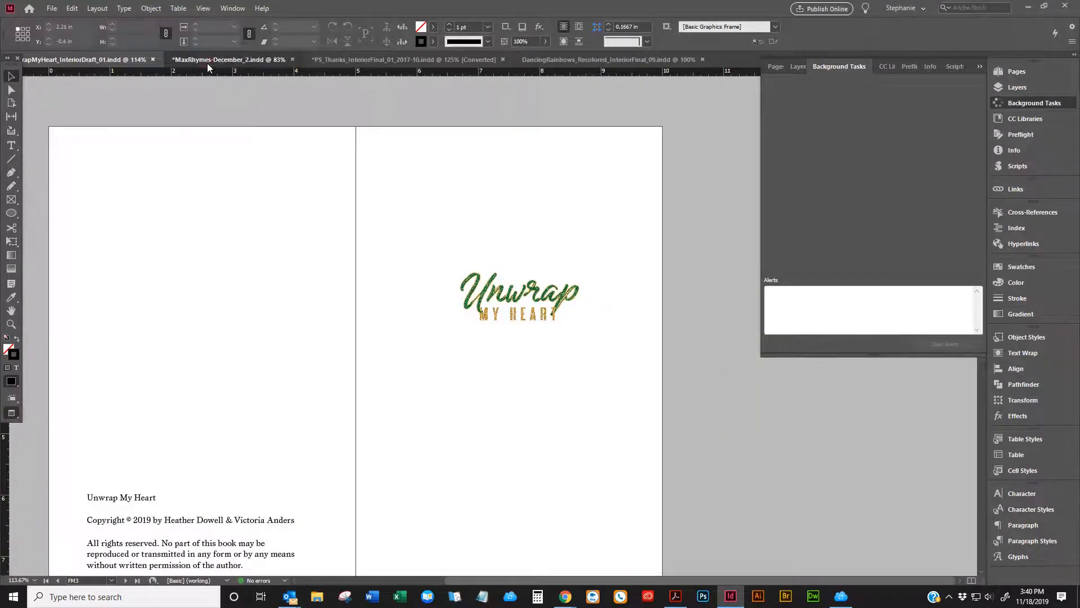
mouse_move(207, 63)
left_mouse_down()
mouse_move(178, 84)
mouse_move(218, 75)
mouse_move(197, 65)
left_mouse_up()
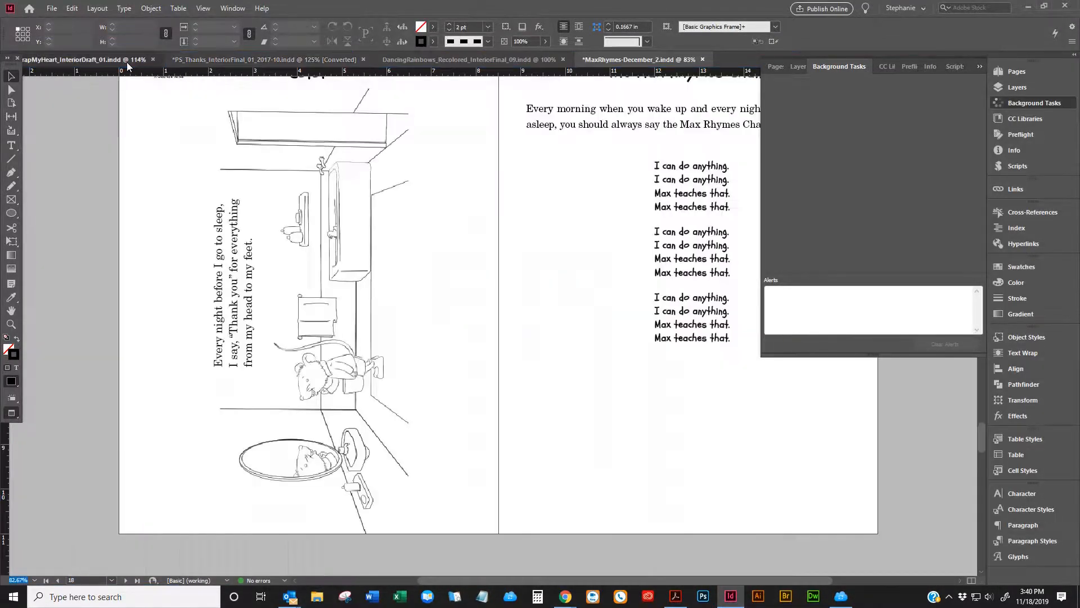
left_click(126, 62)
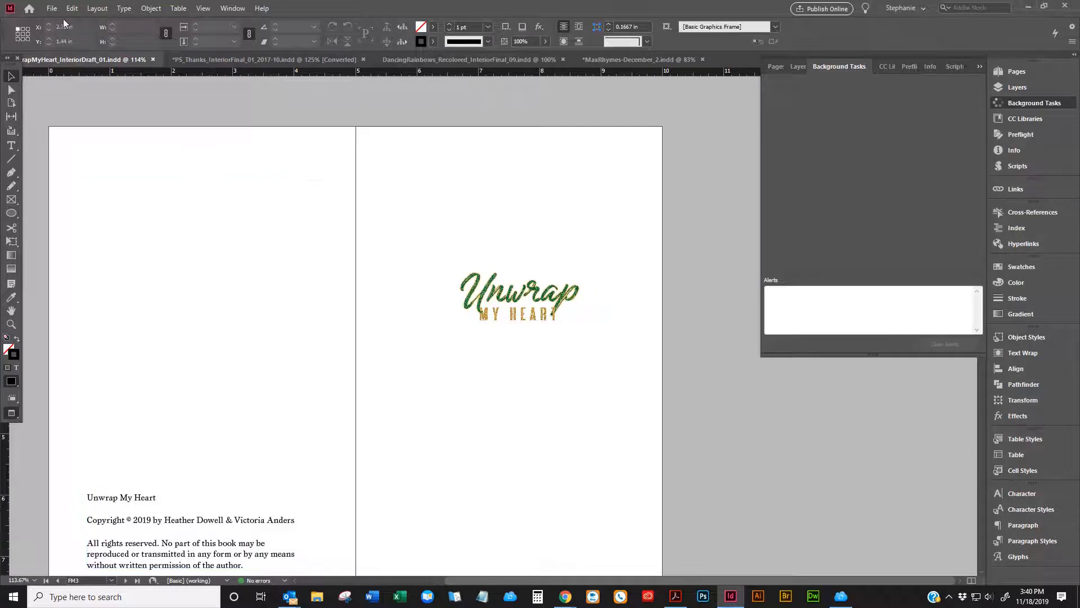
left_click(52, 8)
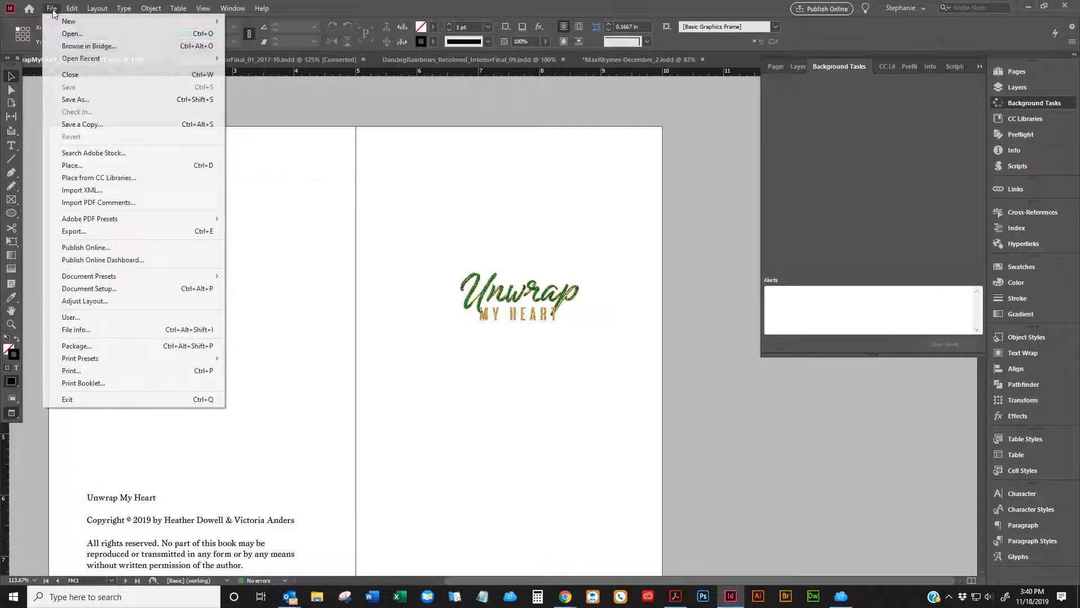
left_click(66, 100)
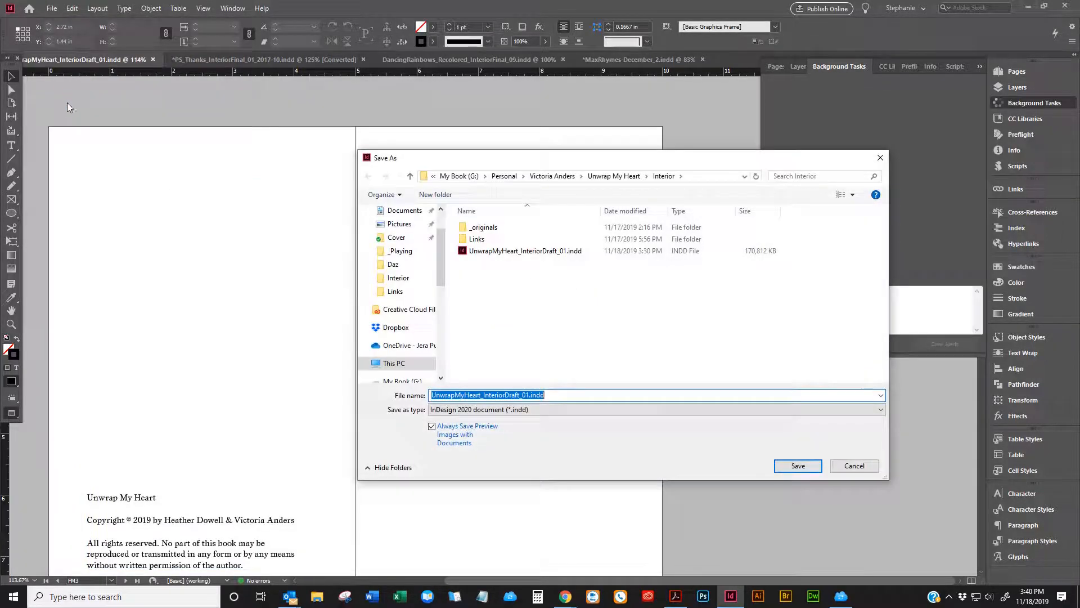
left_click(854, 466)
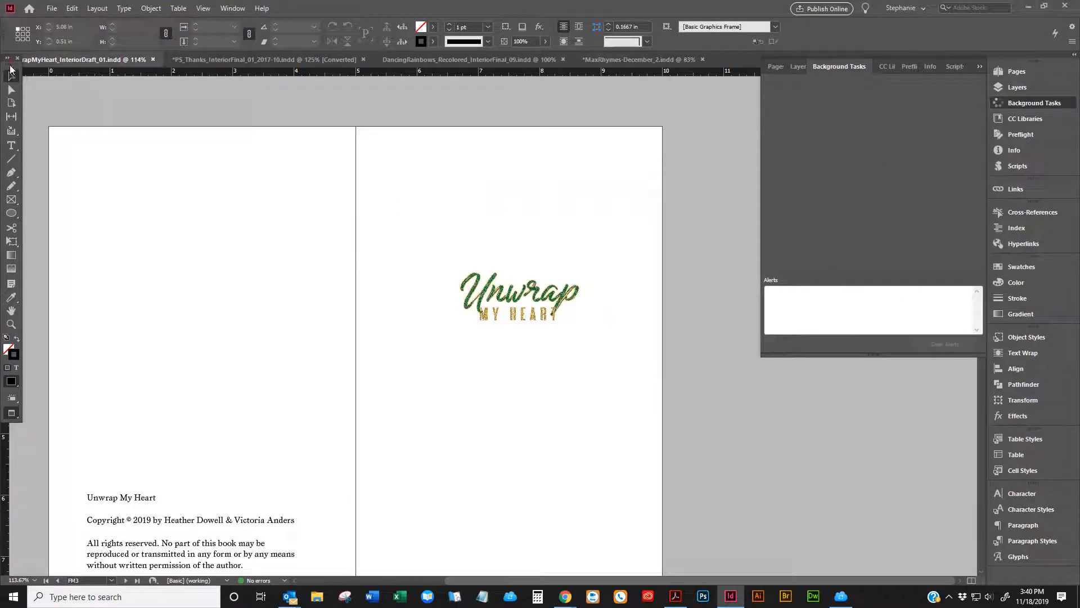
- Dock the floating tool strip and choose UnwrapMyHeart_eBook.indd in the eBook folder as the Save As target for the interior document
mouse_move(10, 68)
left_mouse_down()
mouse_move(10, 81)
mouse_move(27, 77)
left_mouse_up()
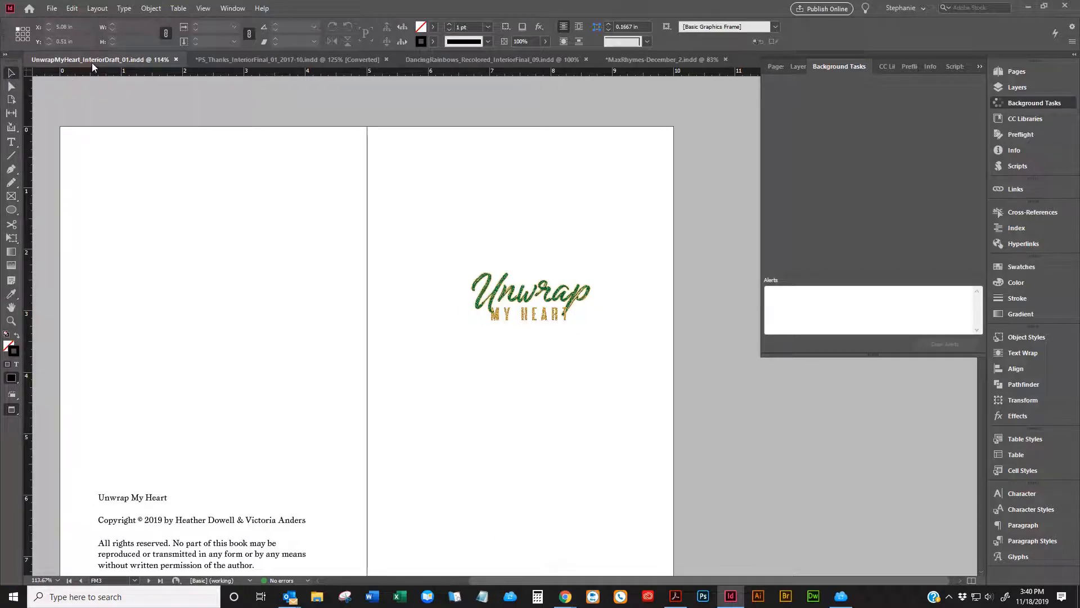
left_click(56, 9)
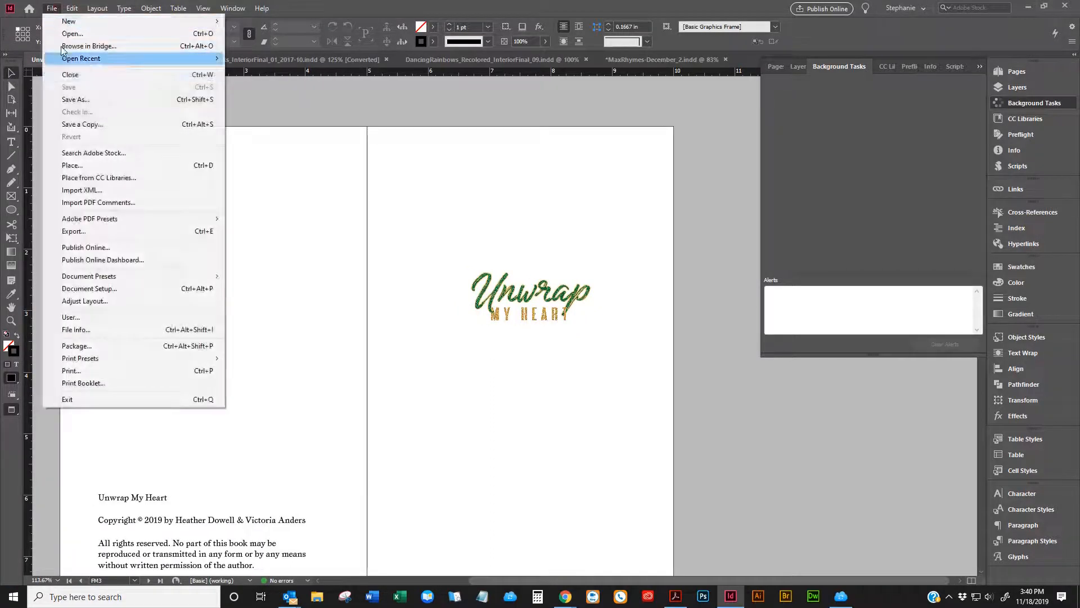
left_click(70, 99)
left_click(617, 175)
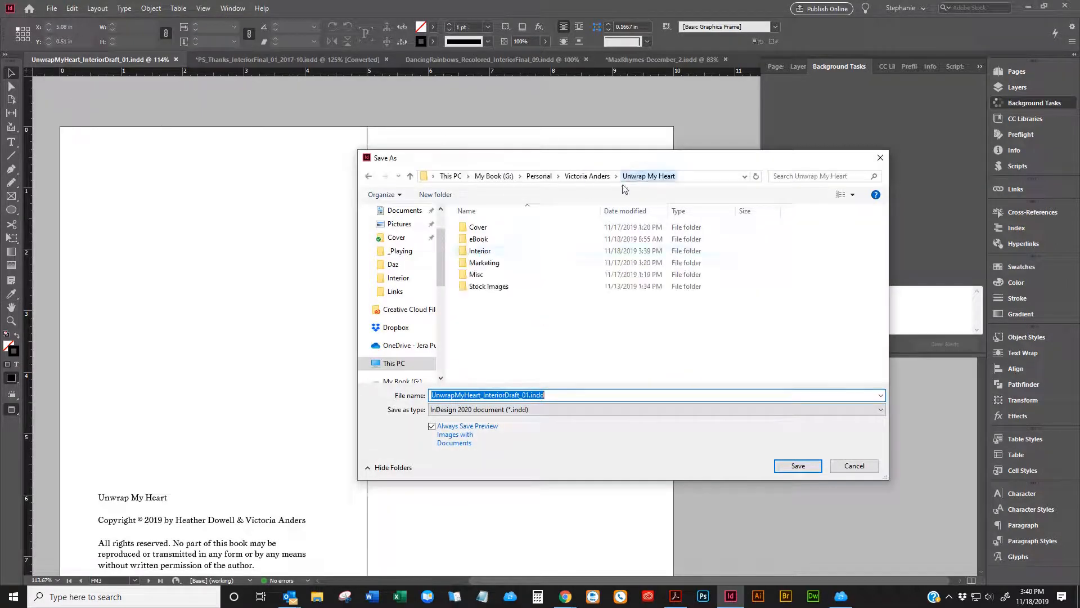
double_click(487, 239)
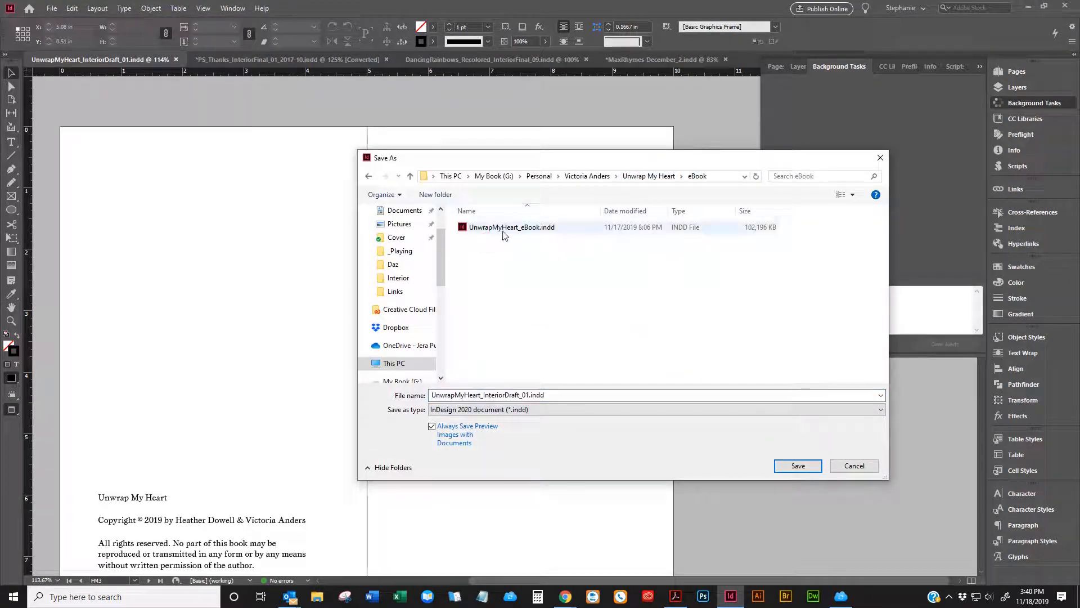
left_click(504, 230)
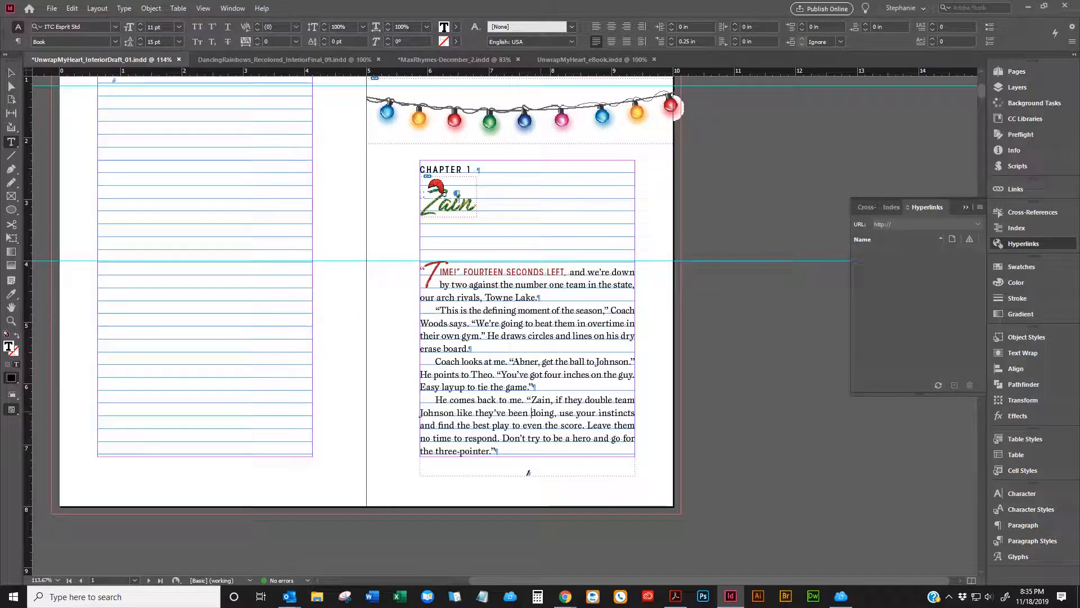
- Insert an ARC heading, the title Unwrap My Heart and a "Dear Reader" letter signed by the authors before the Chapter 1 heading
left_click(489, 164)
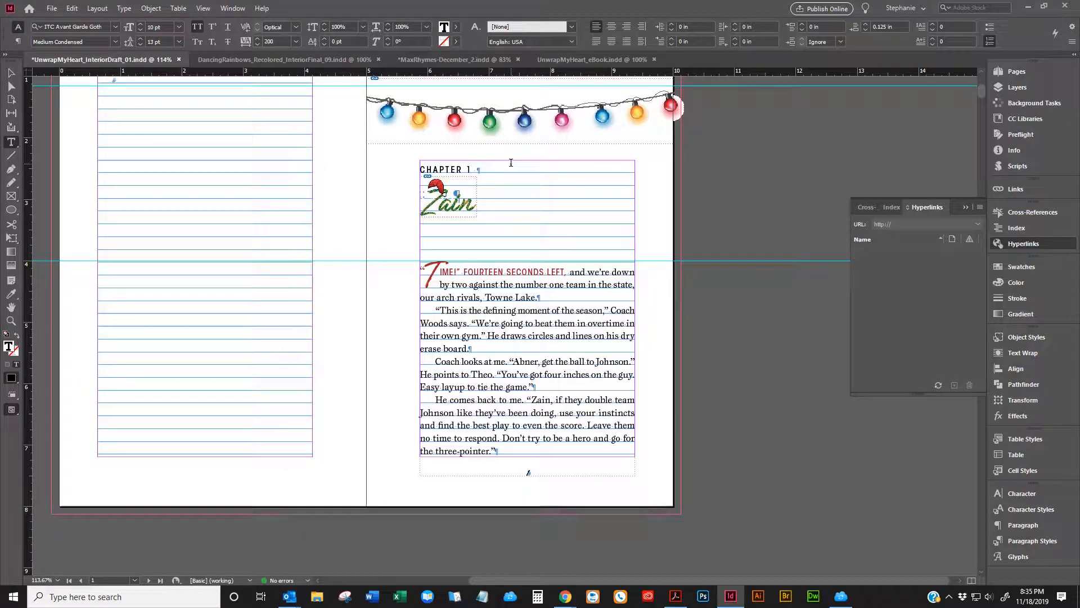
key("Return")
key("Up")
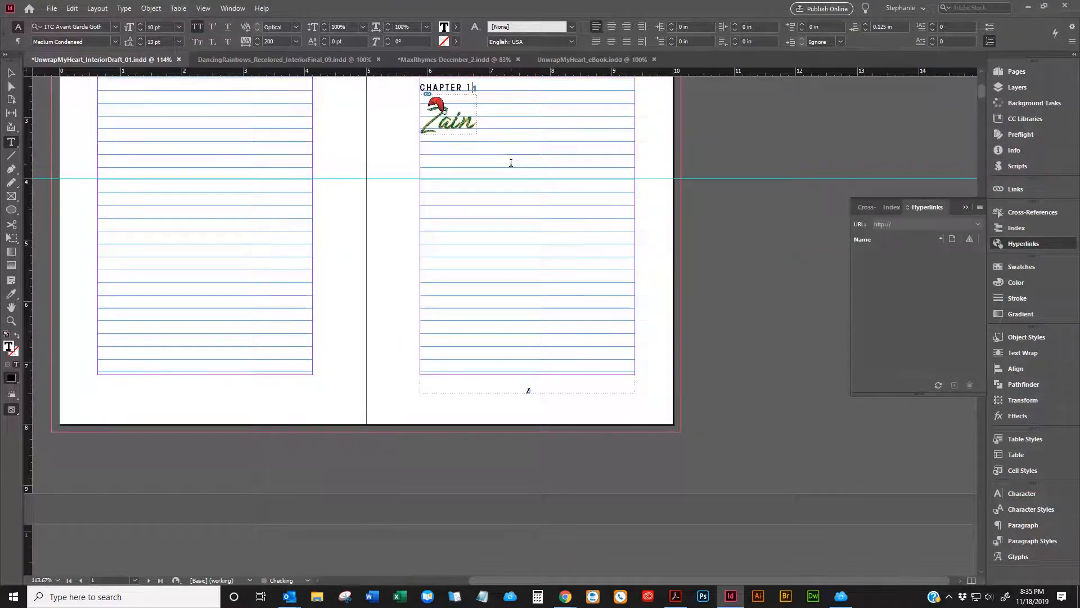
type("Dear Reader, Thank you for your interest in this advanced reader copy of Unwrap My Heart. This book is still in the proofreading stages, so please ignore any minor grammar errors. We appreciate any reviews on Amazon, Goodreads, and/or Bookbub.  Thank you for your time! Warmest Regards, Heather Dowell & Victoria Anders")
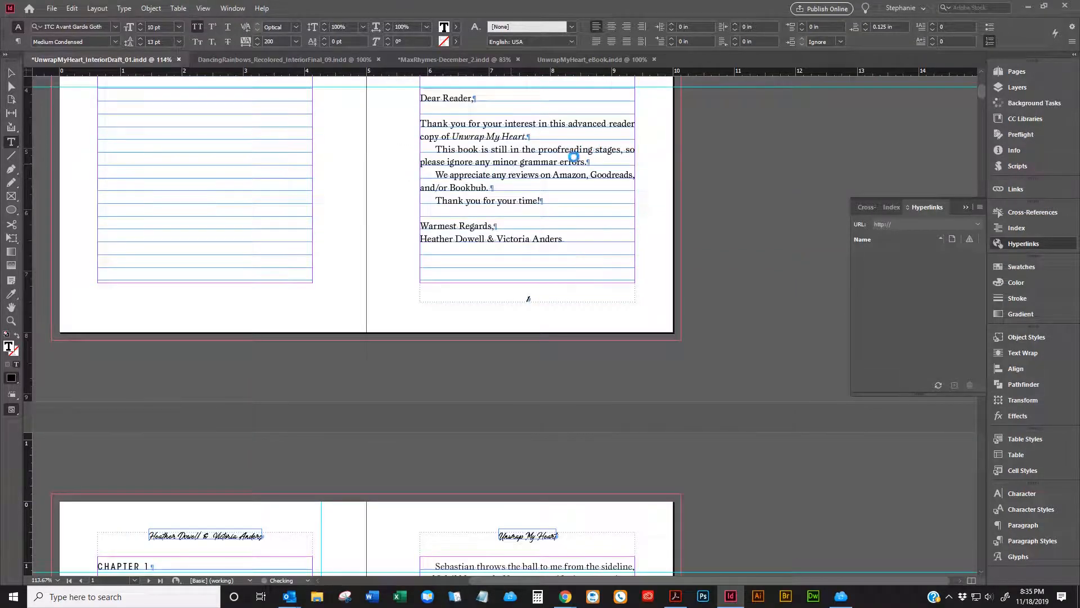
- Check the inserted ARC letter page and the chapter headings and text on the following spread
scroll(510, 229, "up", 1)
scroll(509, 231, "down", 8)
left_click(509, 230)
scroll(508, 231, "up", 2)
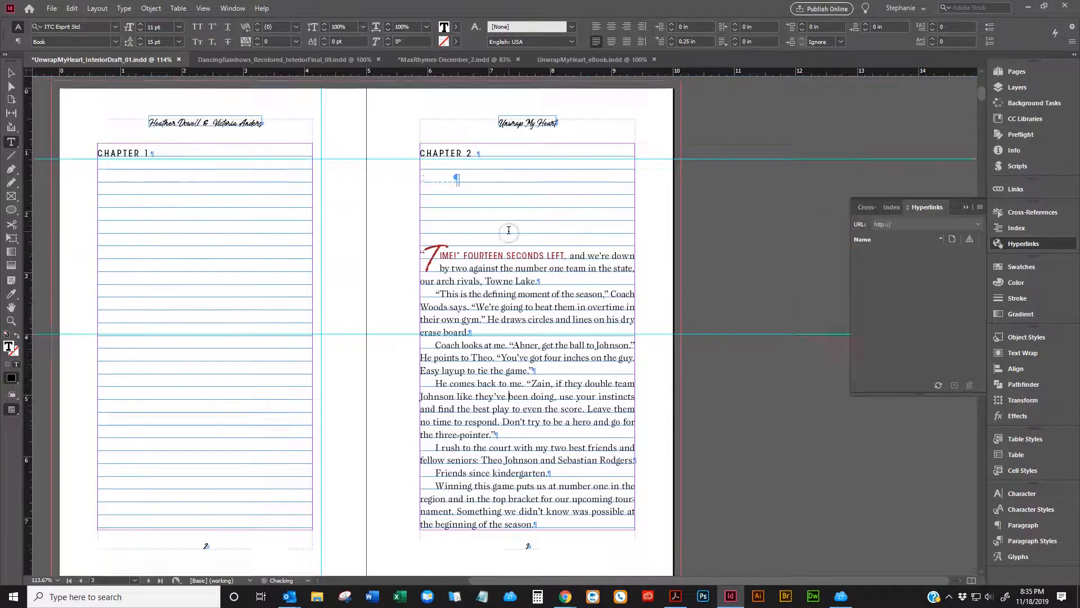
scroll(508, 231, "up", 10)
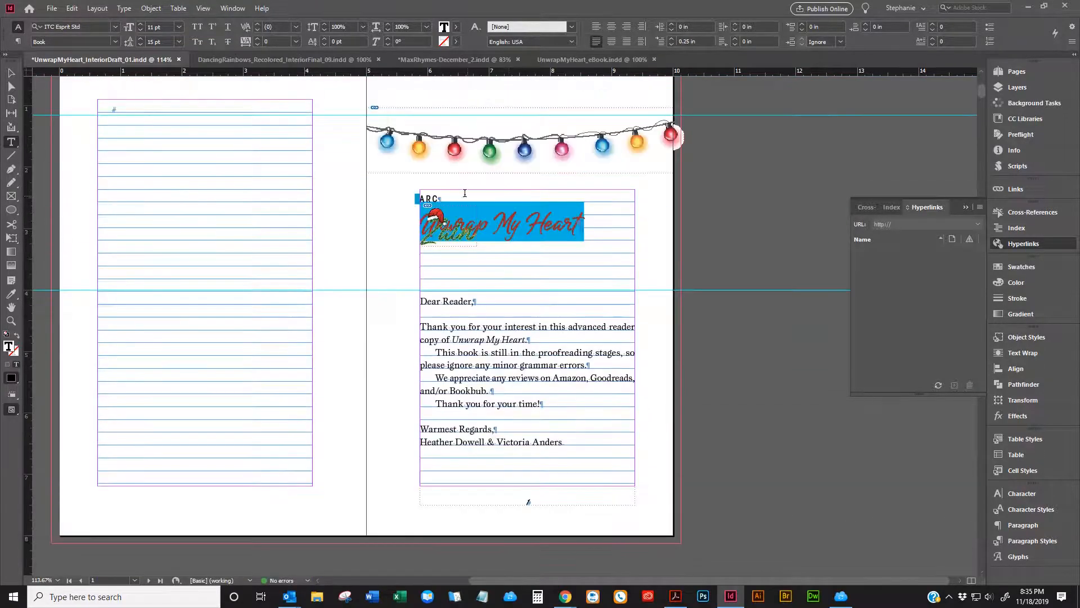
left_click(464, 194)
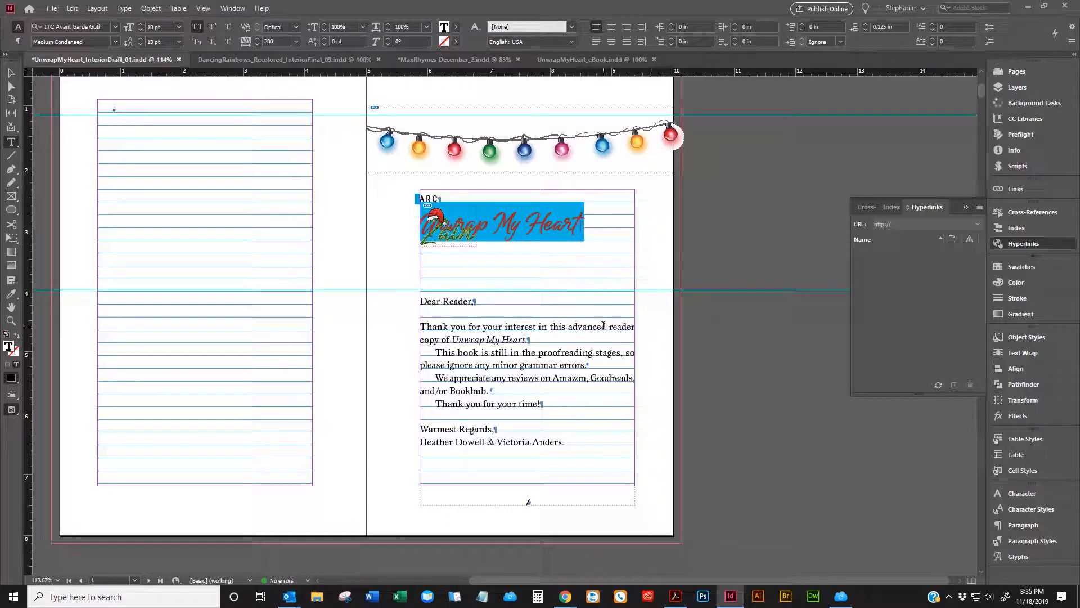
scroll(602, 326, "up", 1)
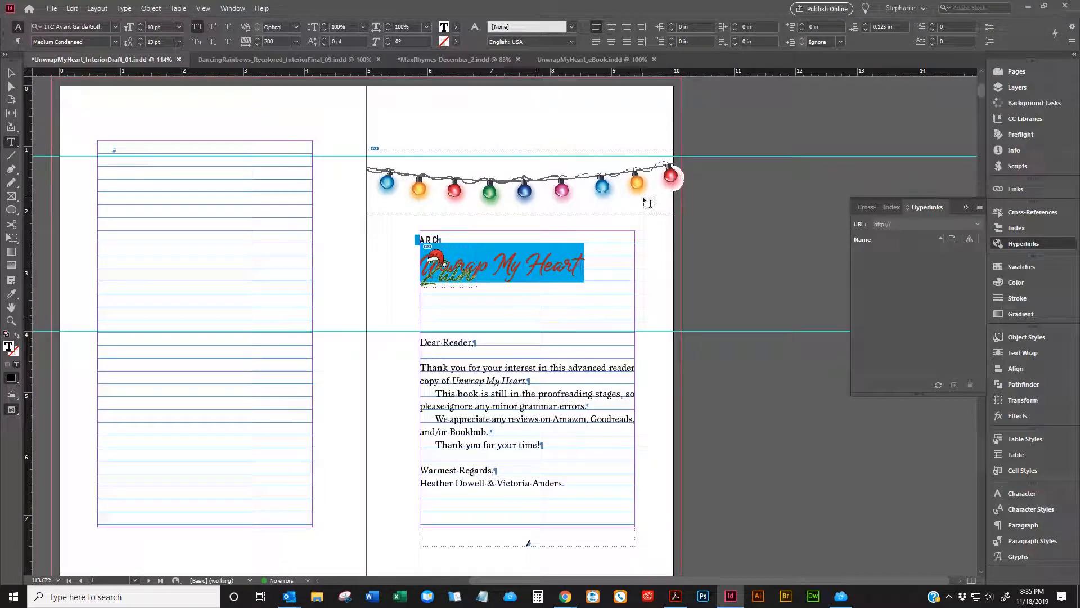
- Compare the master pages applied to the spreads with the chapter openings through page 9, returning to the ARC letter page
left_click(1015, 72)
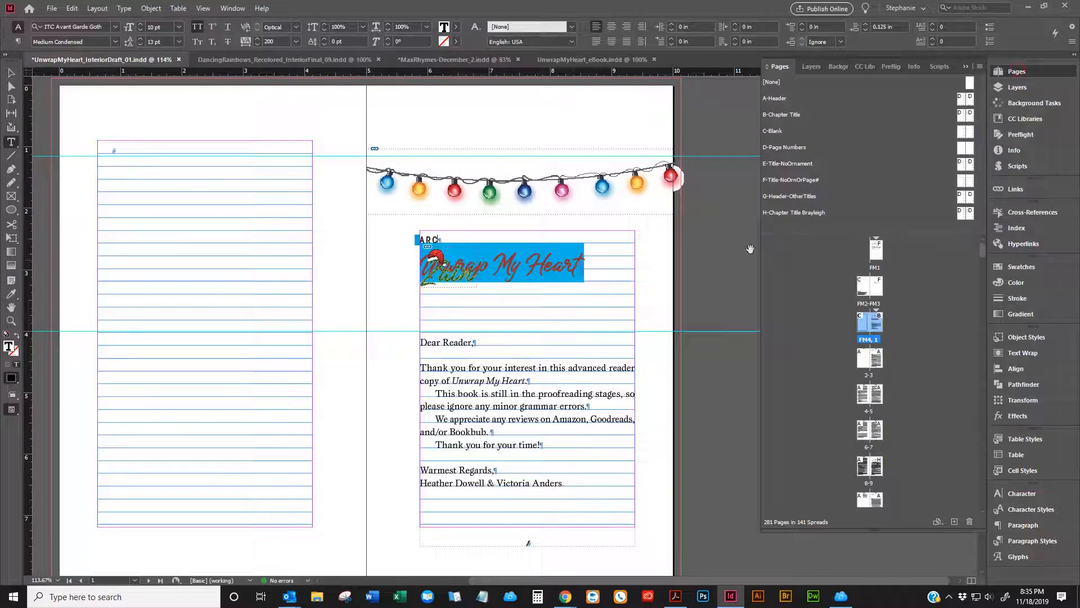
scroll(572, 226, "down", 2)
scroll(477, 190, "down", 20)
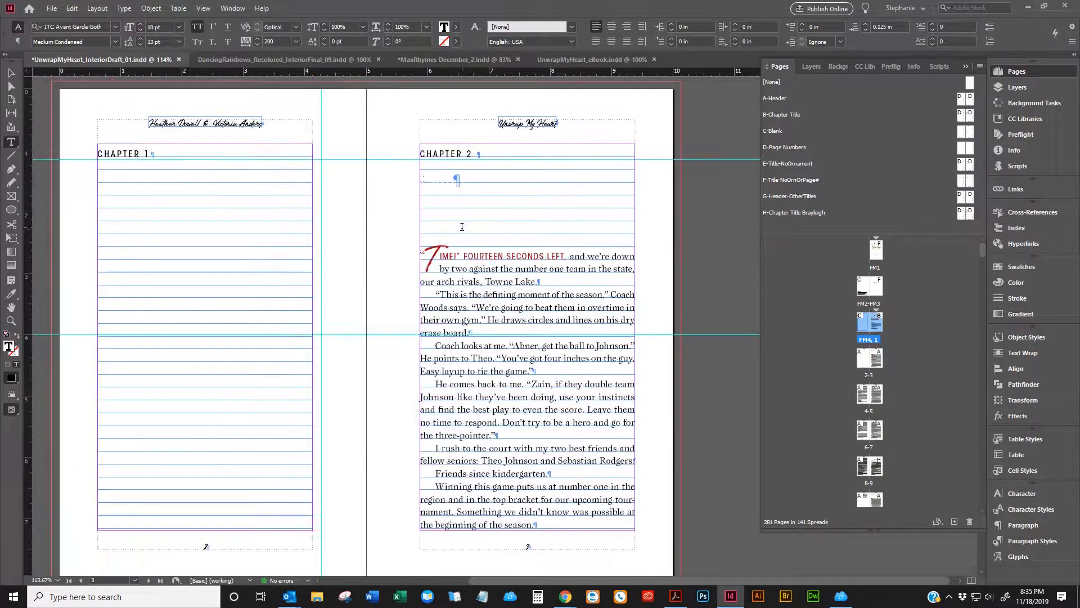
scroll(468, 234, "down", 20)
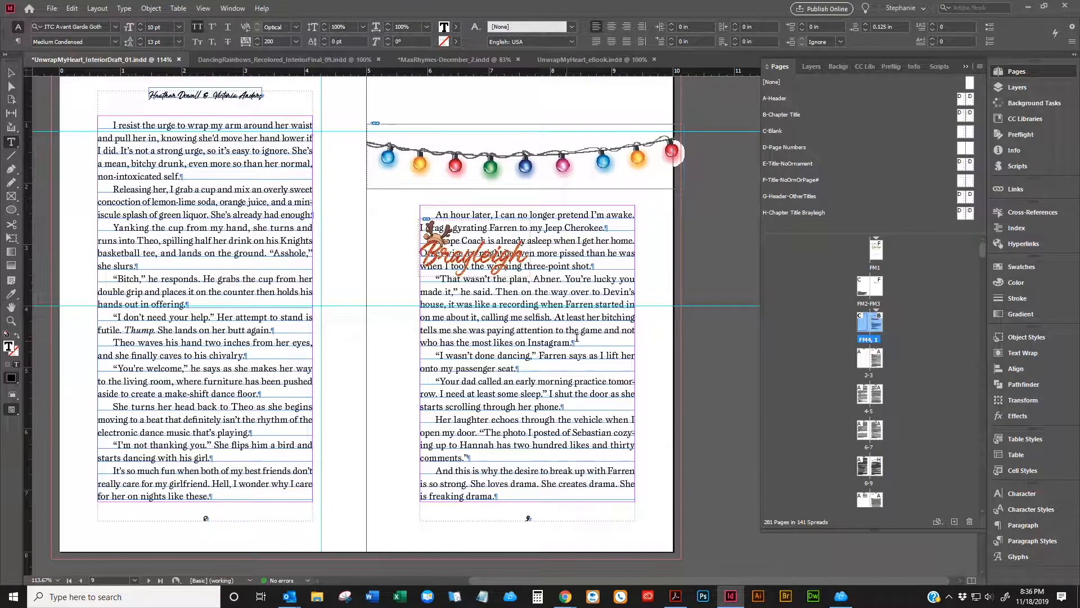
scroll(491, 209, "down", 9)
scroll(521, 219, "up", 20)
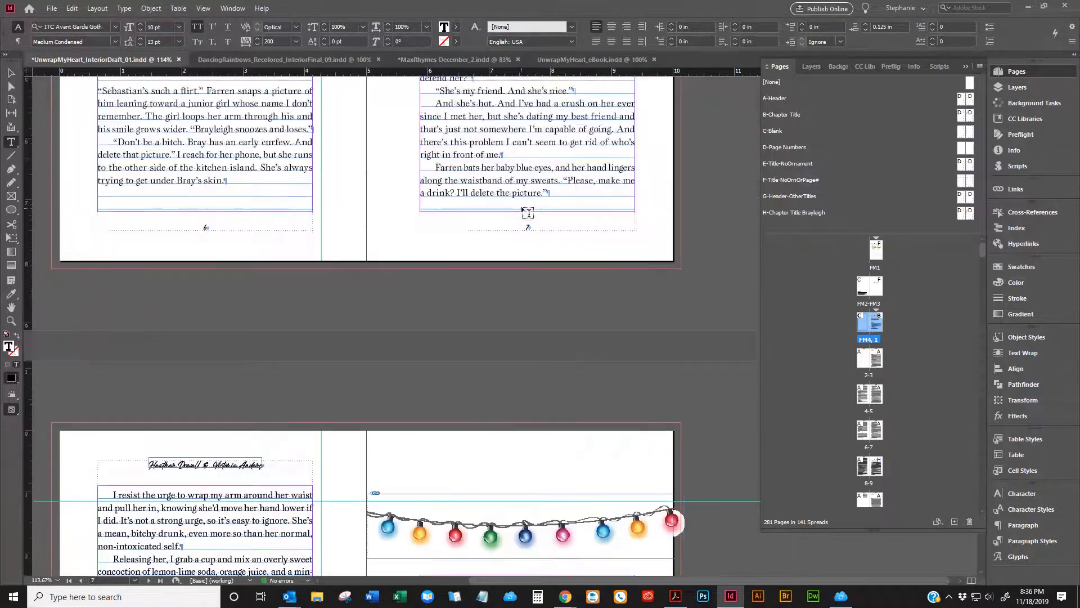
scroll(554, 194, "up", 12)
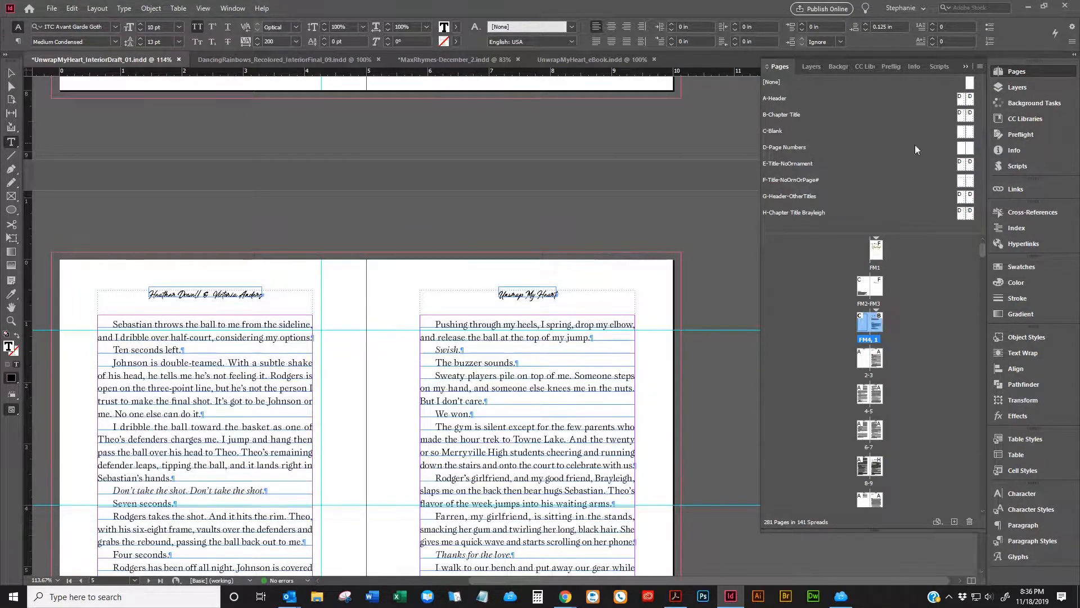
scroll(575, 229, "up", 7)
scroll(578, 228, "up", 8)
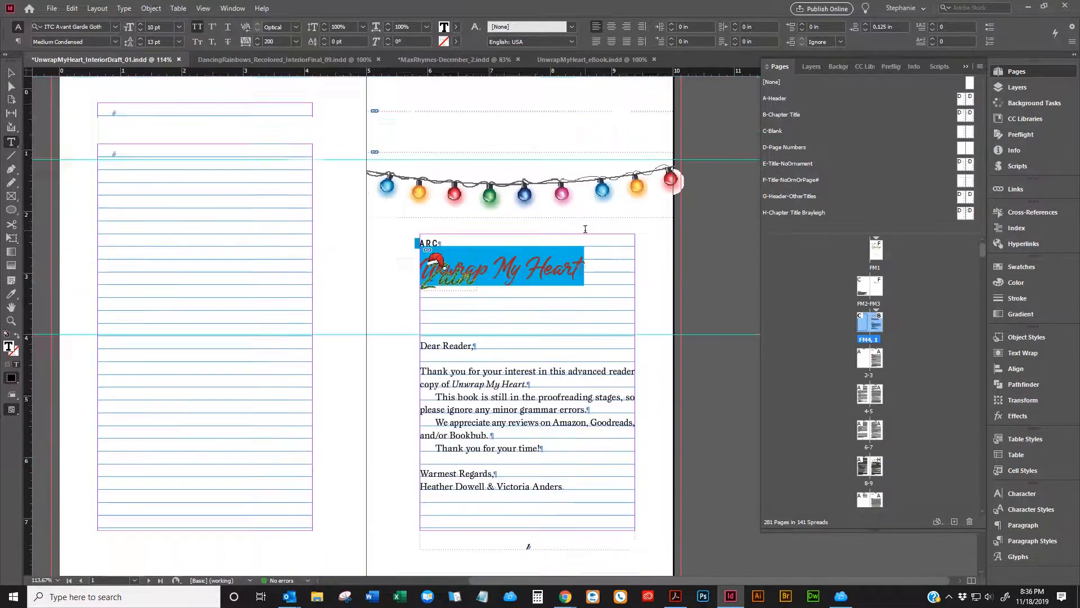
left_click(529, 329)
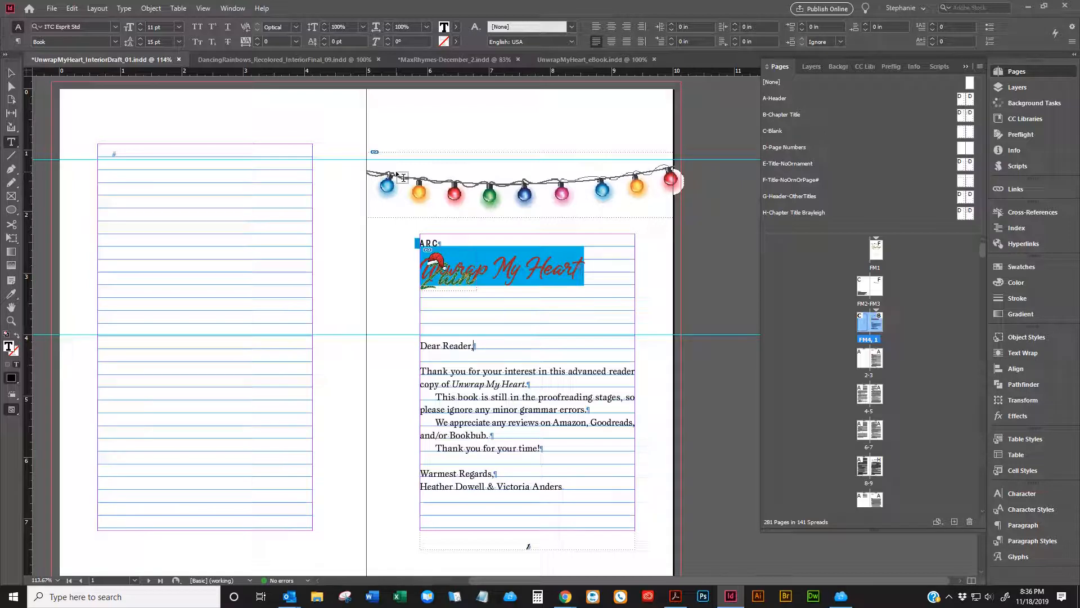
- Insert one page based on the C-Blank master after the ARC letter on page 1
scroll(402, 177, "down", 10)
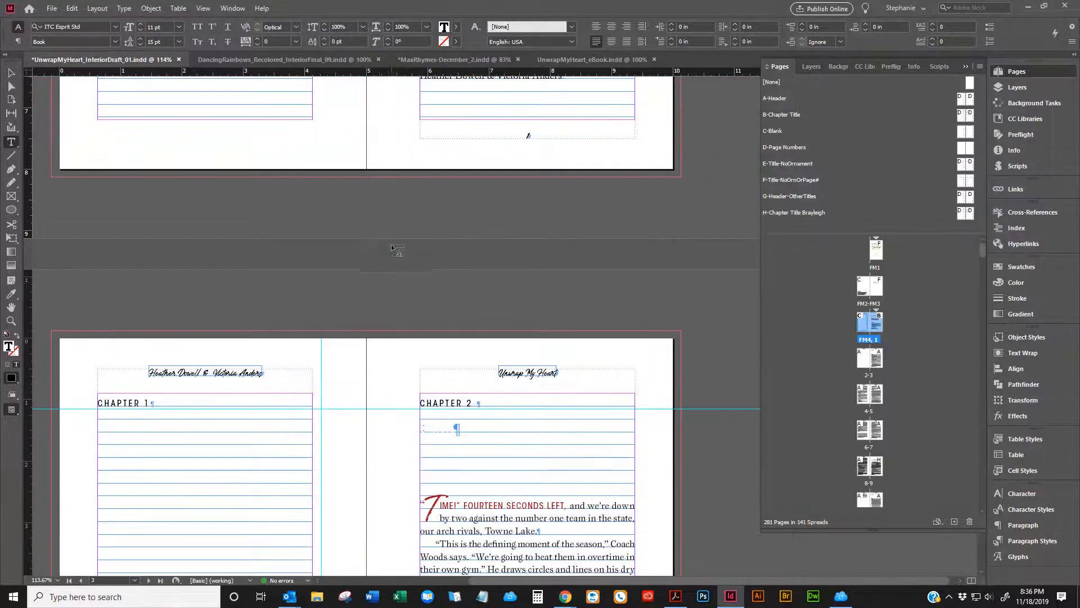
scroll(485, 293, "up", 6)
scroll(487, 293, "up", 2)
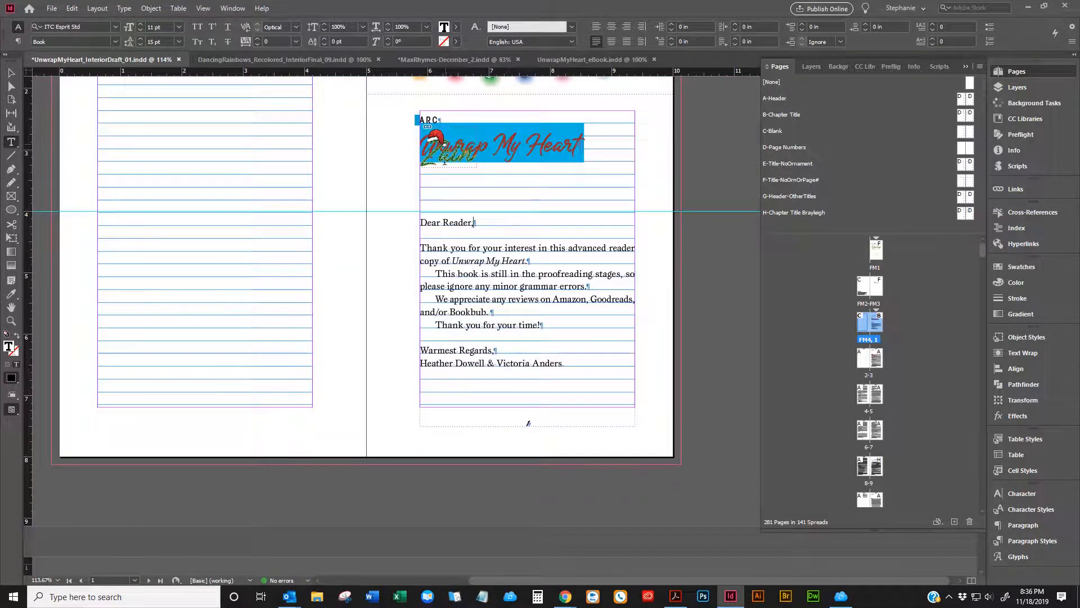
scroll(456, 547, "down", 4)
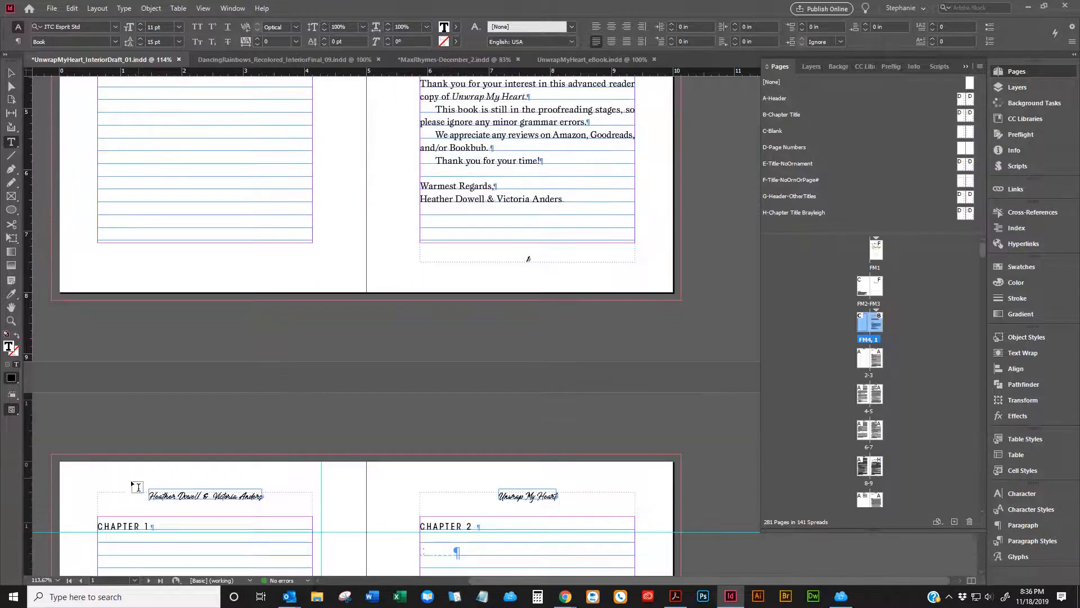
scroll(136, 487, "down", 2)
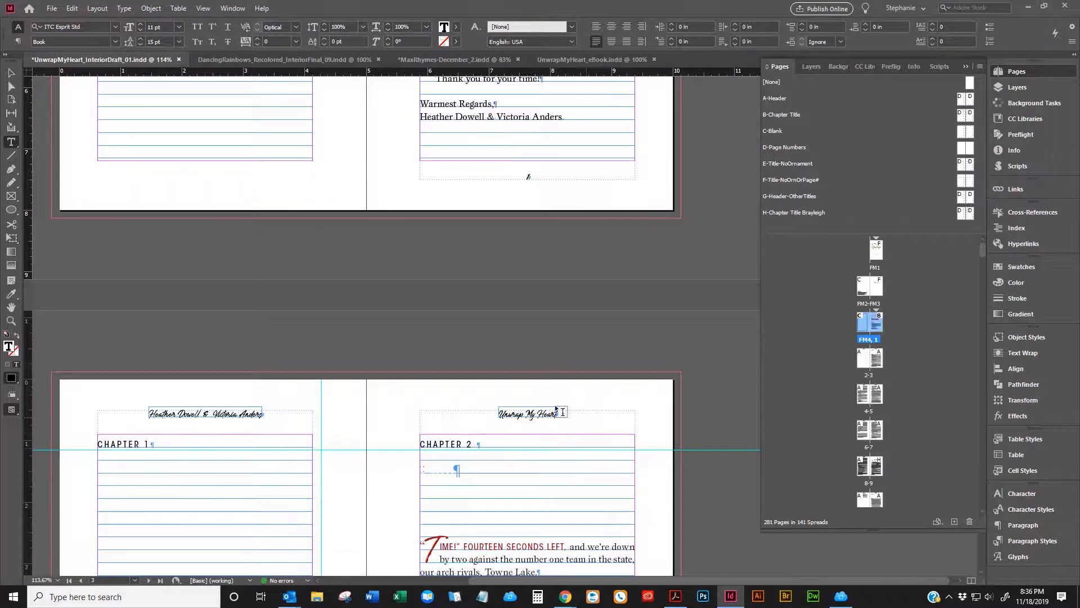
scroll(556, 446, "up", 8)
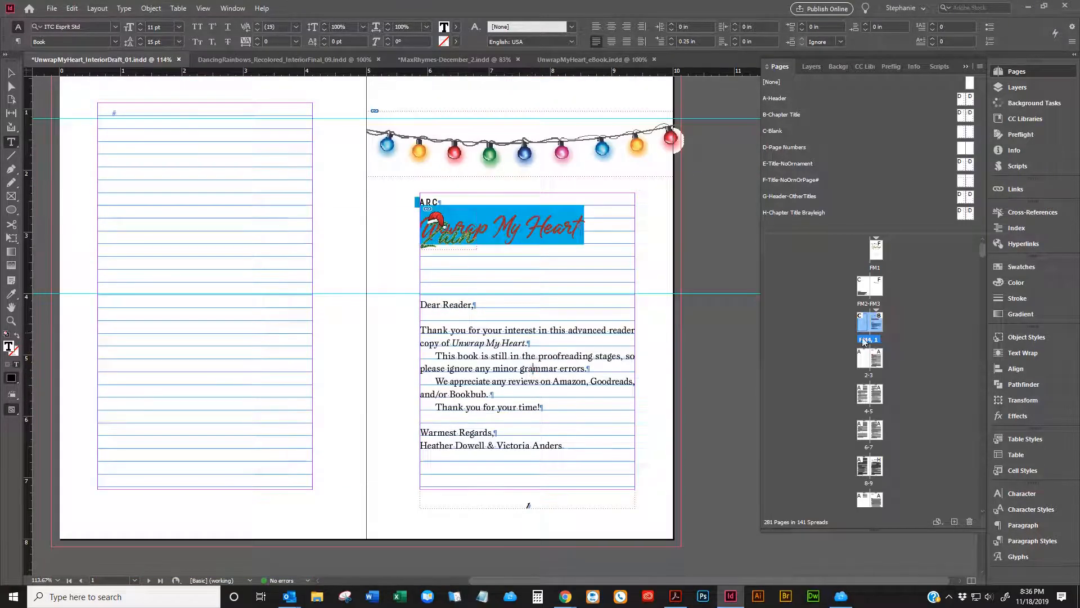
double_click(876, 323)
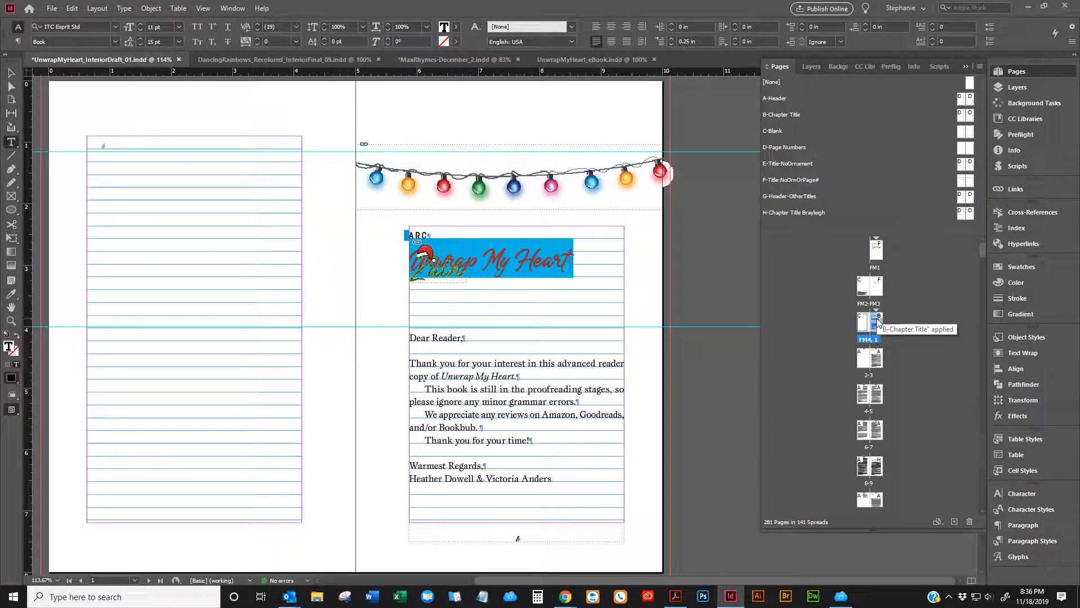
right_click(878, 323)
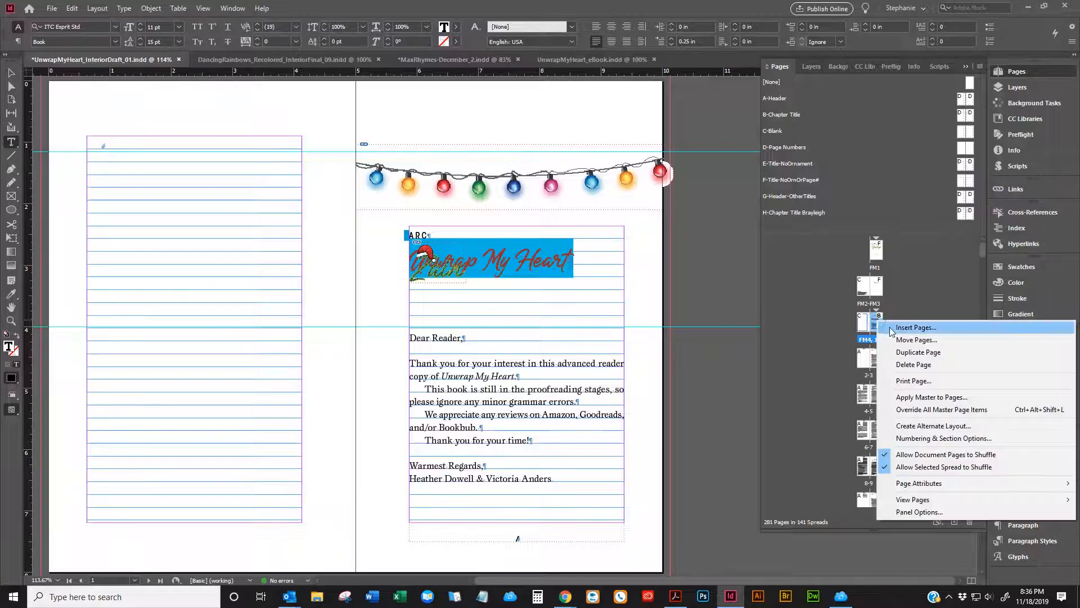
left_click(897, 331)
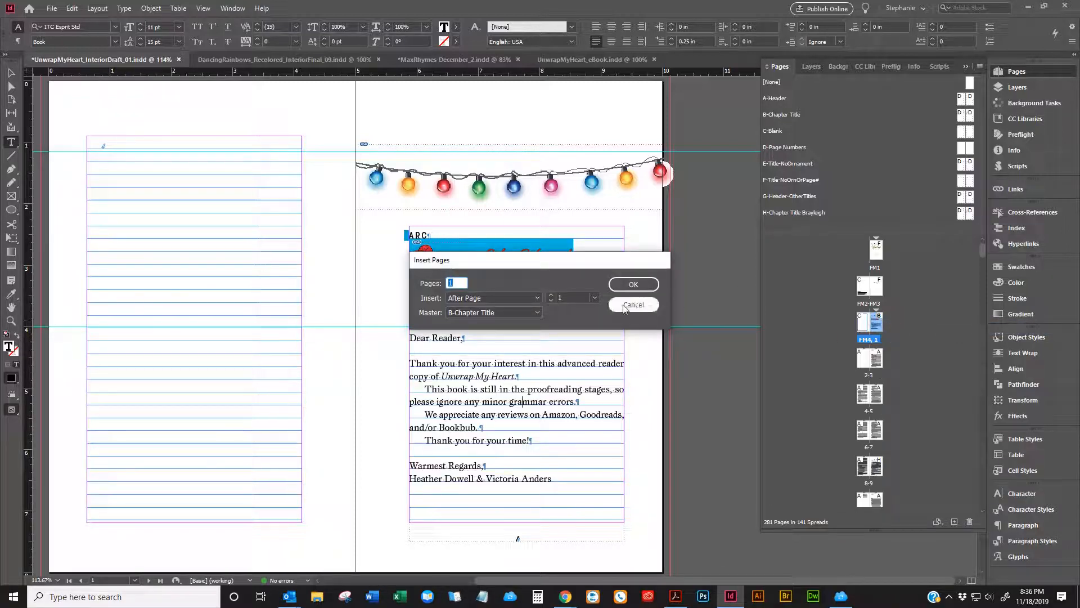
left_click(501, 312)
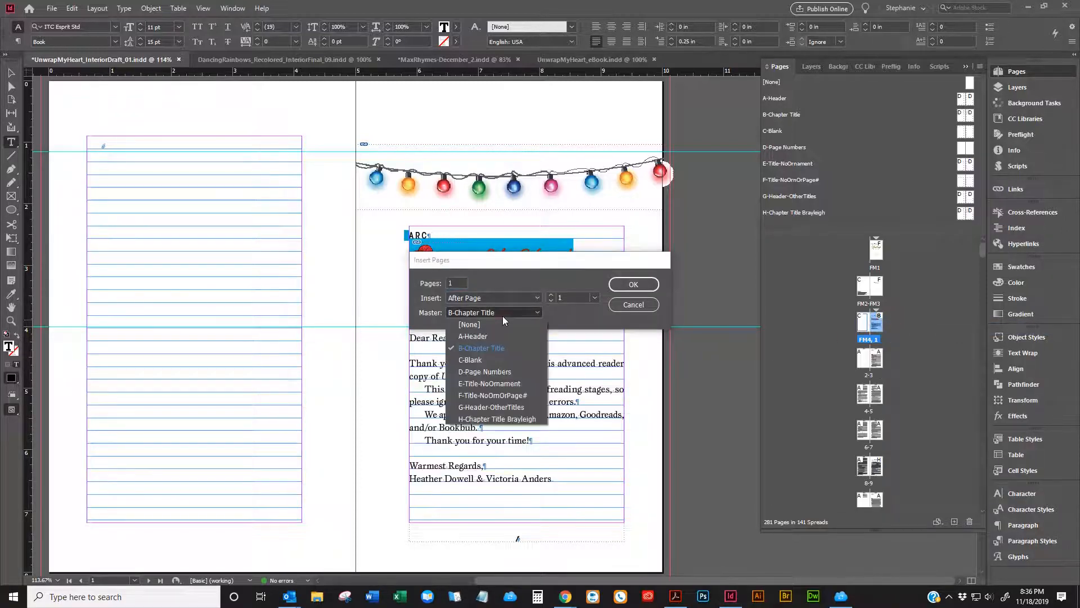
left_click(489, 360)
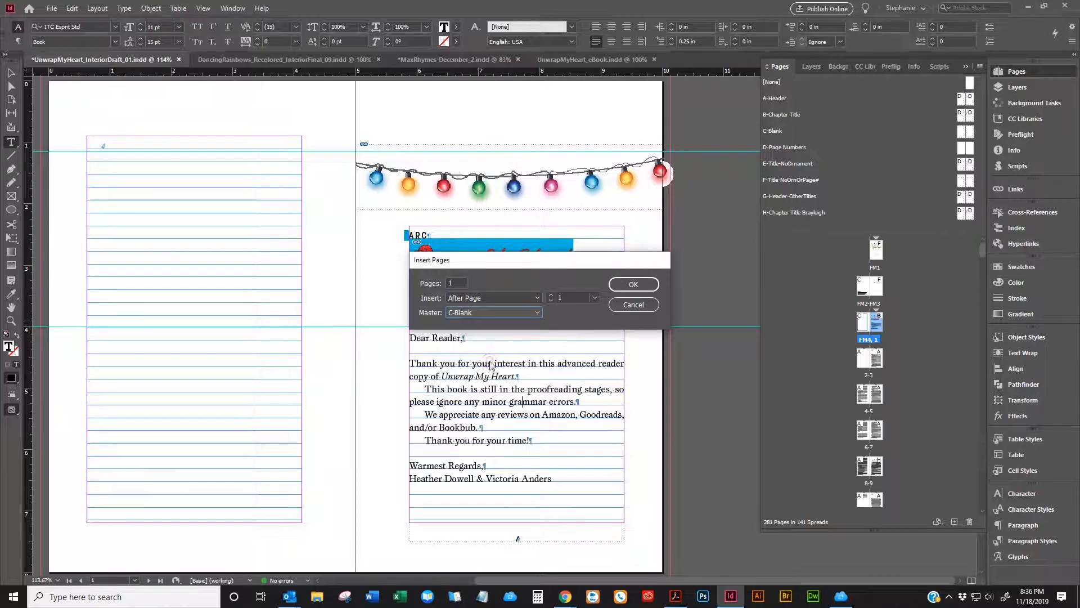
left_click(633, 286)
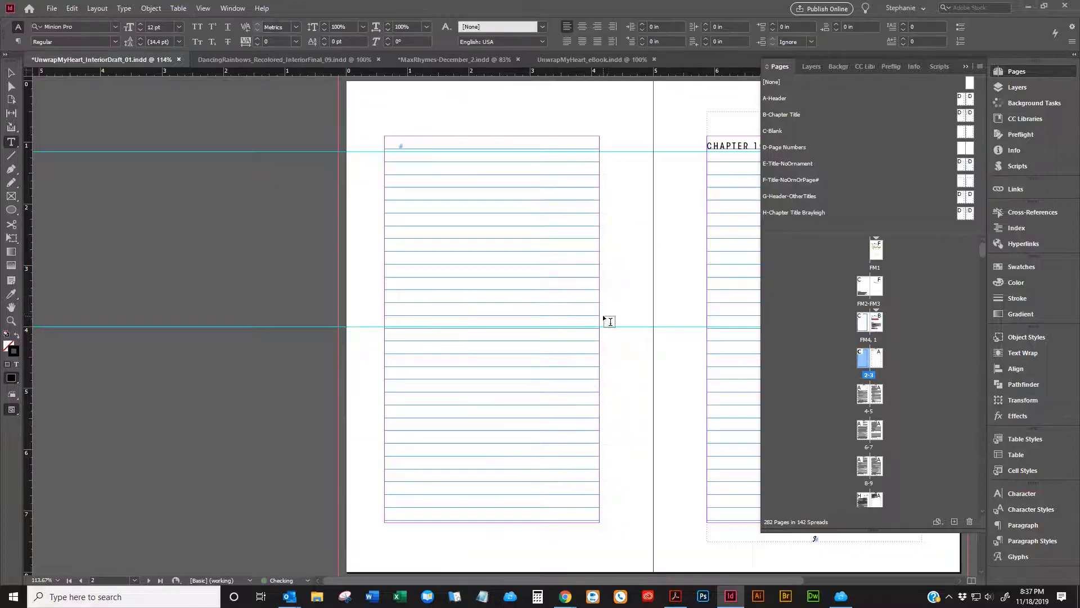
- Apply the E-Title-NoOrnament master to the ARC letter on page 1
scroll(622, 319, "up", 5)
scroll(630, 326, "up", 4)
left_click(712, 455)
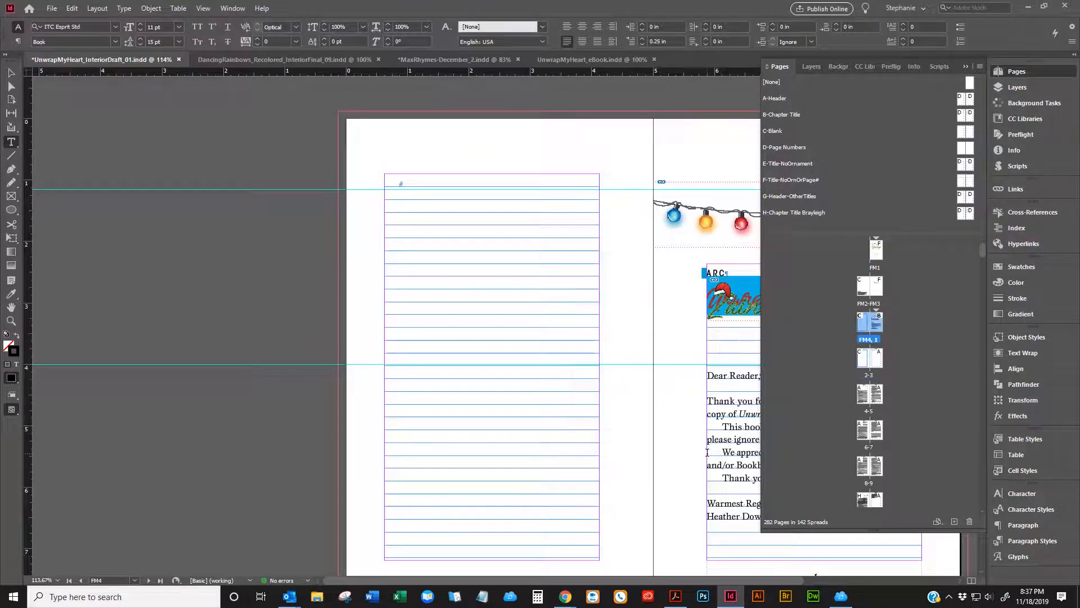
left_click_drag(471, 580, 623, 580)
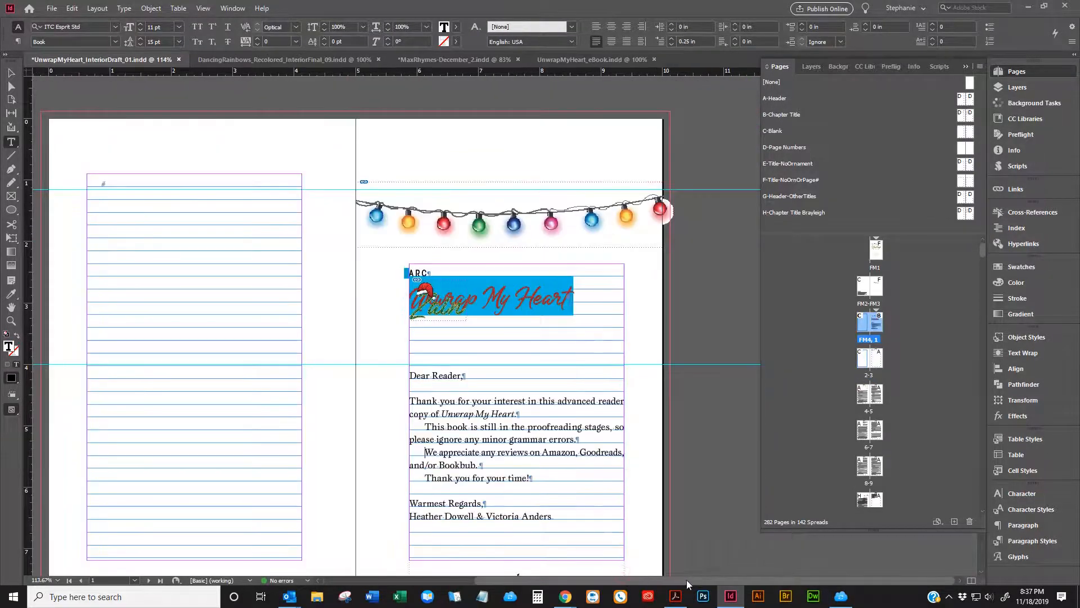
left_click(531, 428)
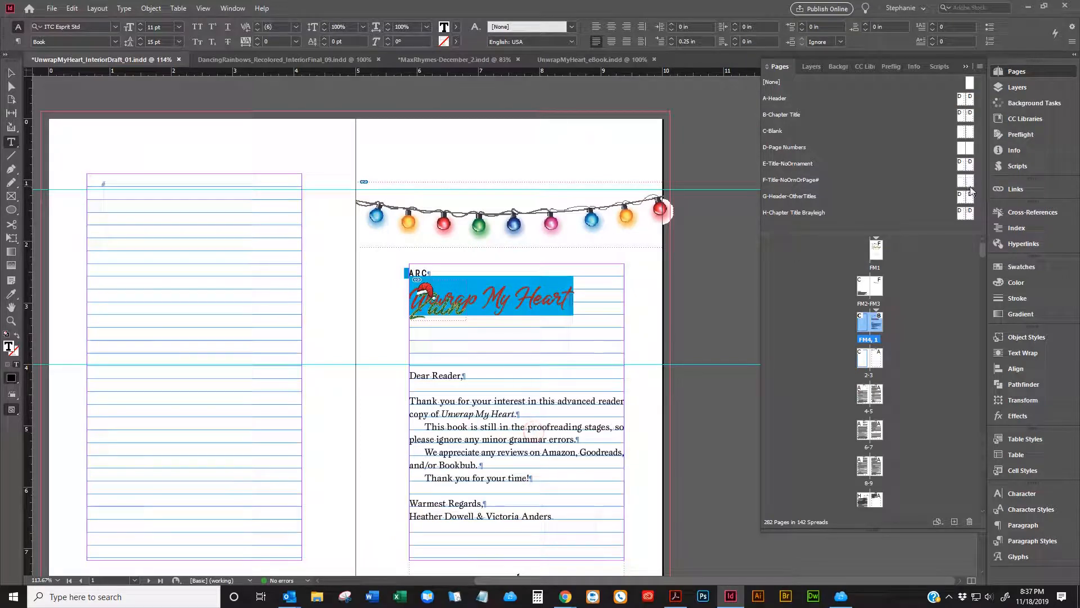
double_click(879, 318)
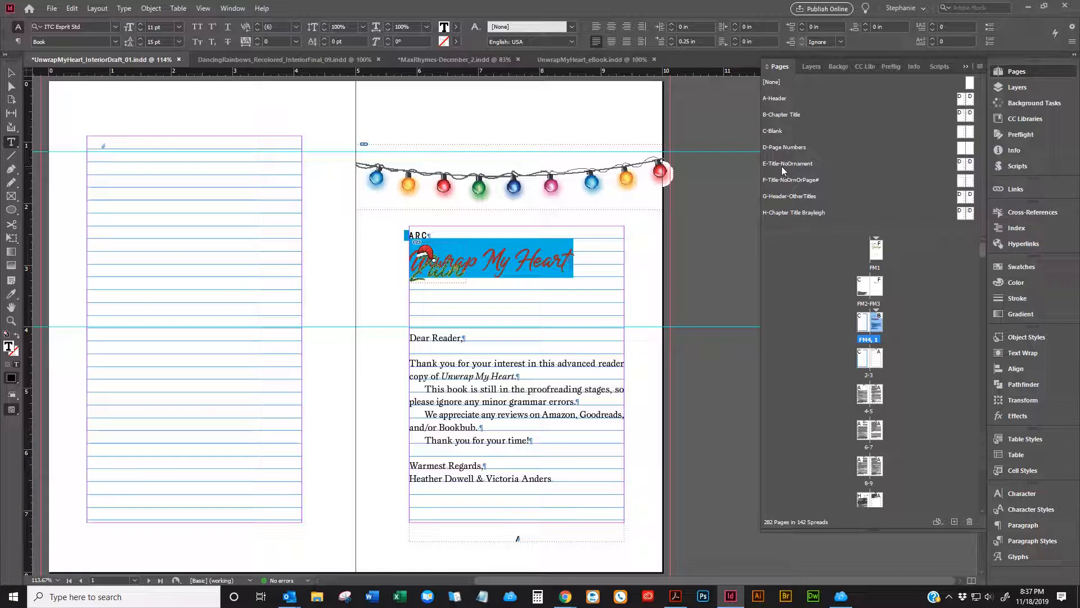
left_click_drag(970, 165, 878, 325)
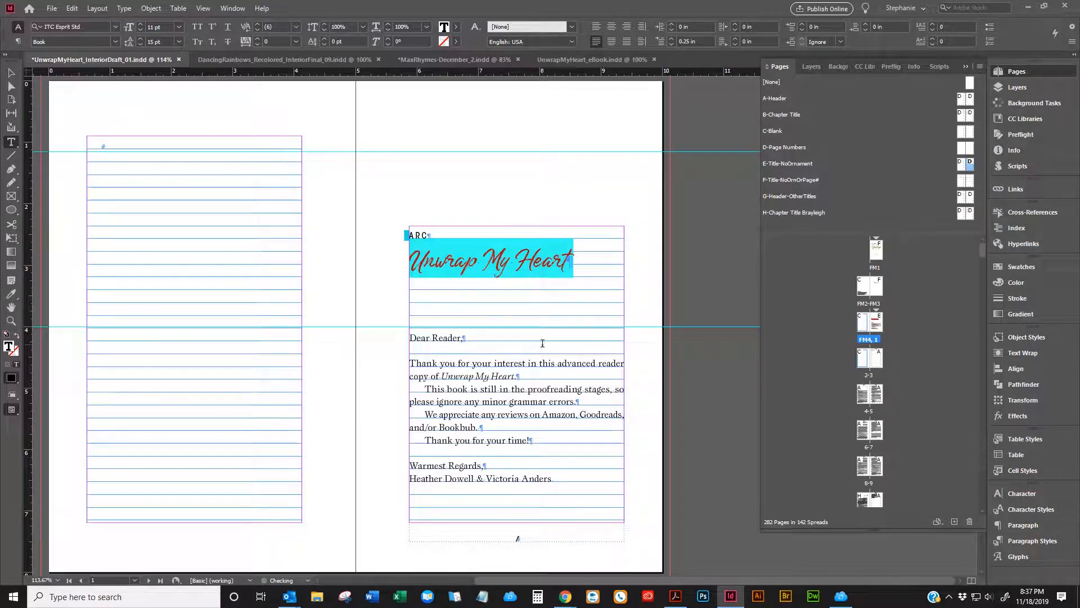
- Remove the extra heading paragraph after Chapter 1 on page 3 so the chapter's opening text follows its heading
scroll(544, 312, "down", 5)
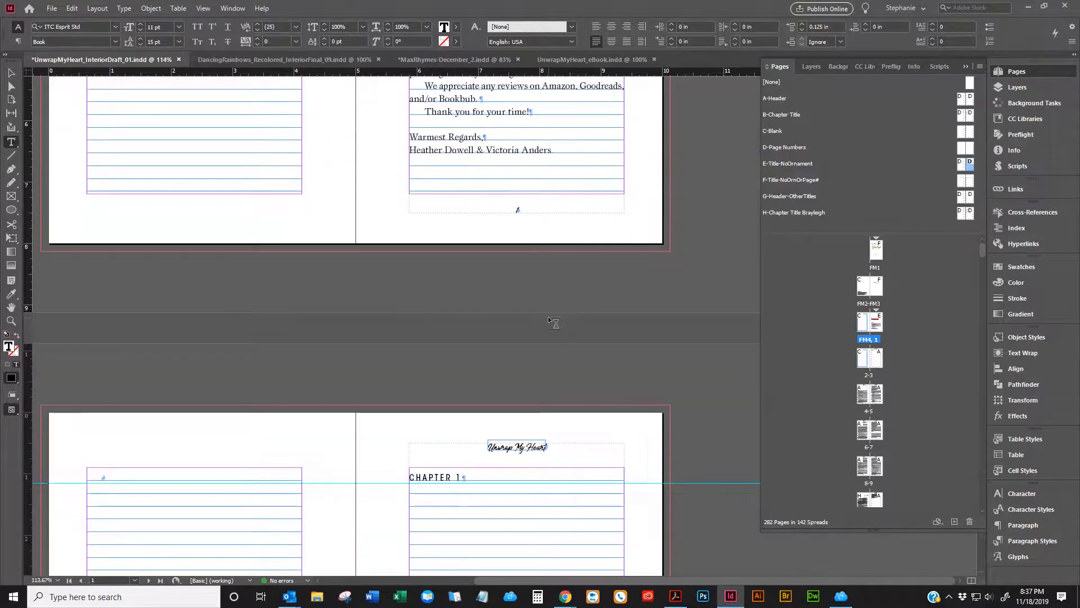
scroll(551, 320, "down", 5)
left_click(169, 290)
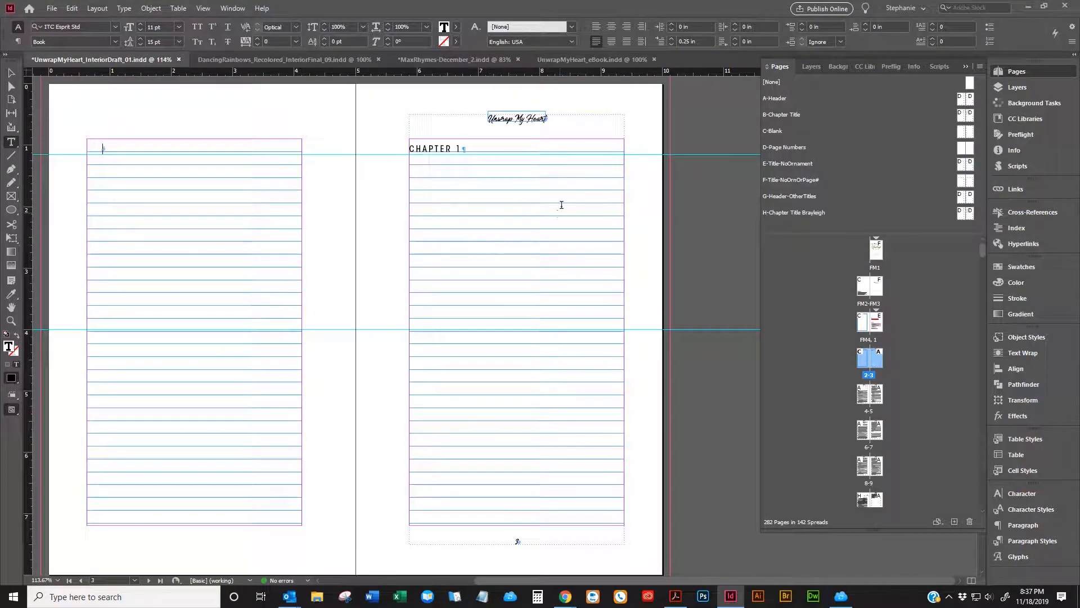
scroll(467, 220, "up", 1)
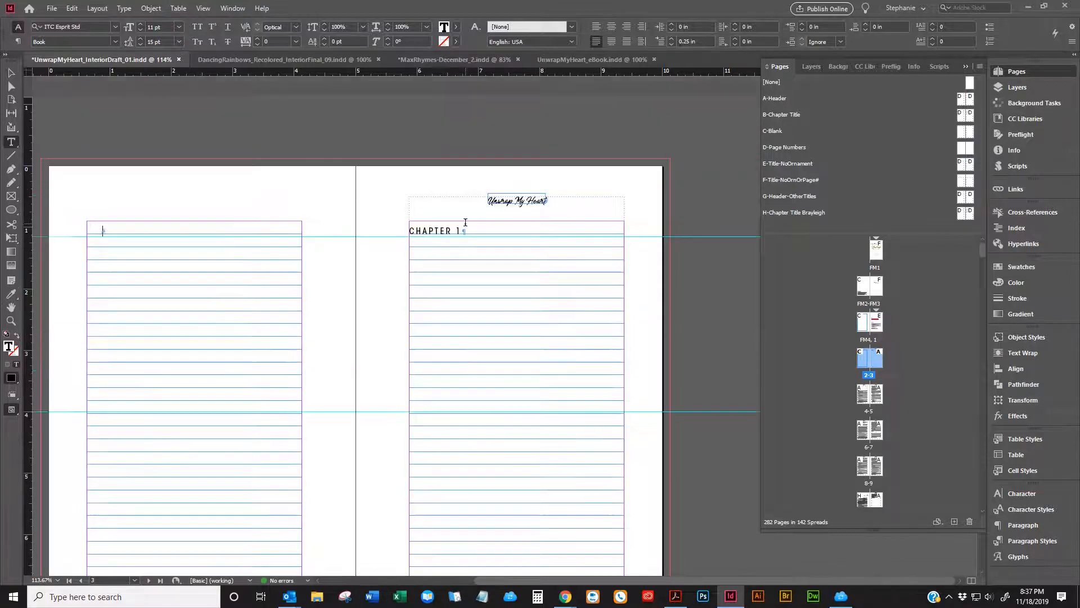
scroll(468, 224, "down", 7)
scroll(468, 223, "up", 7)
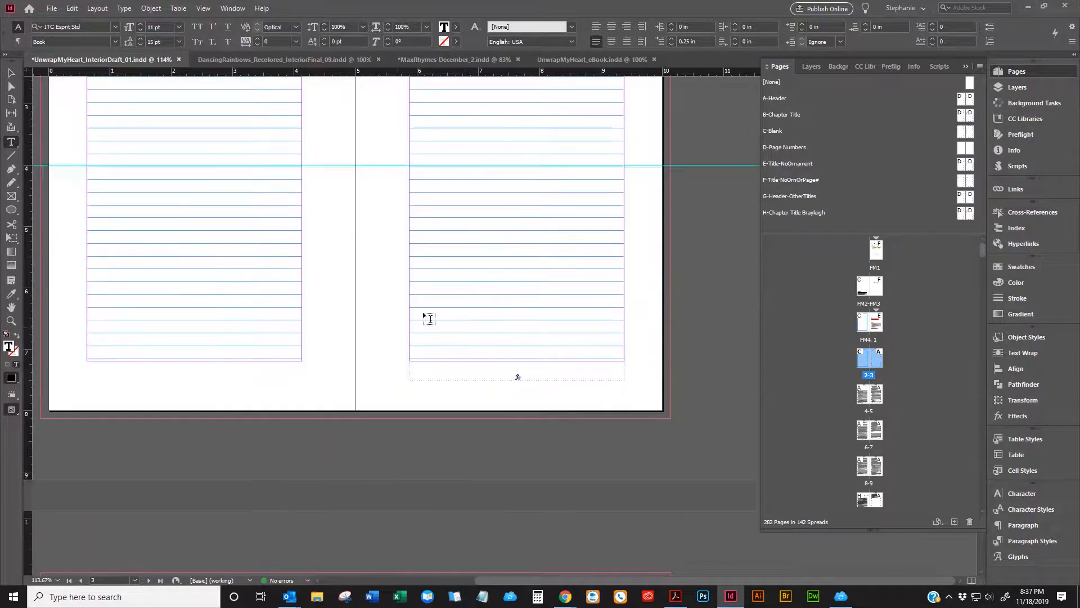
left_click(473, 188)
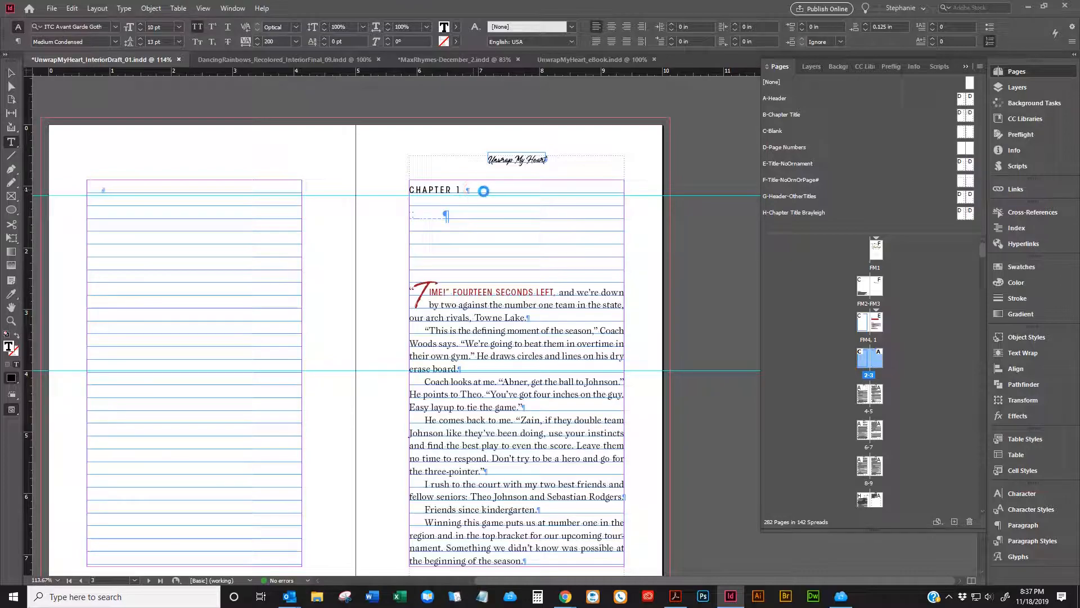
left_click(498, 292)
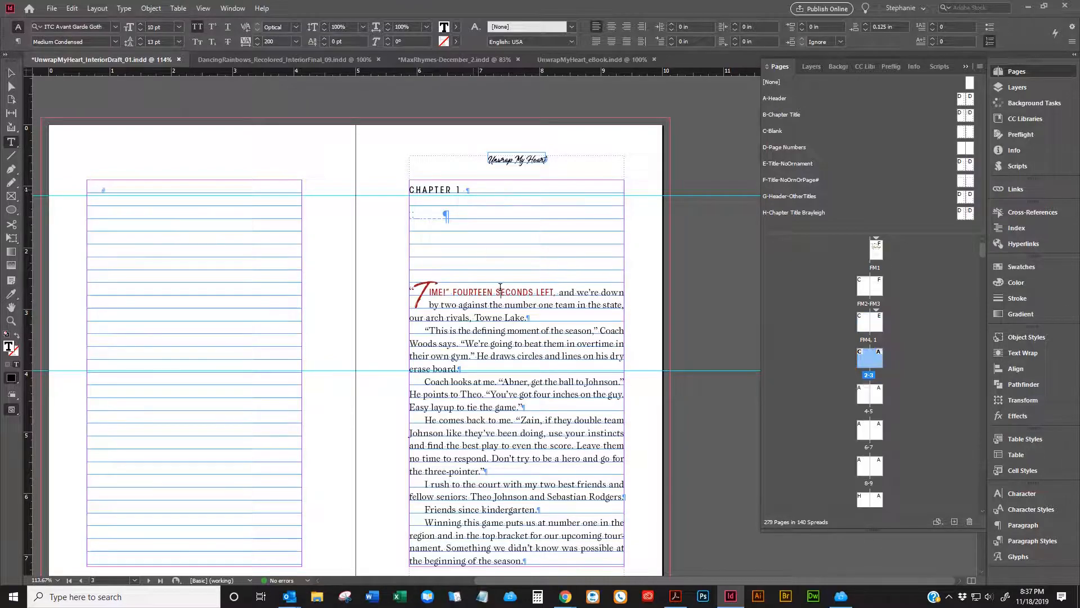
- Delete the overridden copy of the Christmas lights graphic above the Chapter 2 heading on page 10
scroll(470, 296, "down", 8)
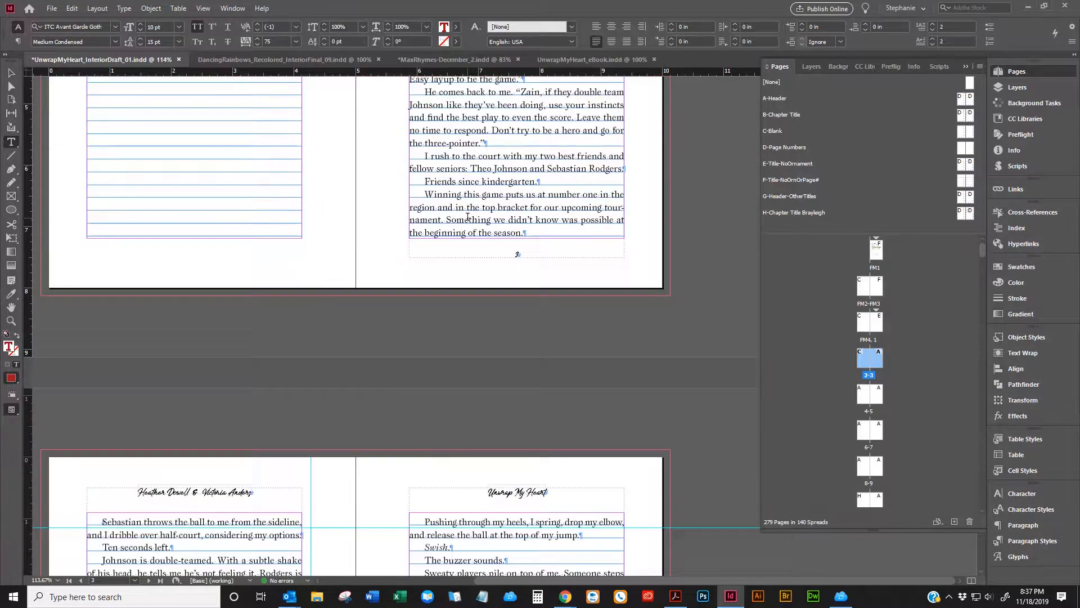
scroll(472, 222, "down", 20)
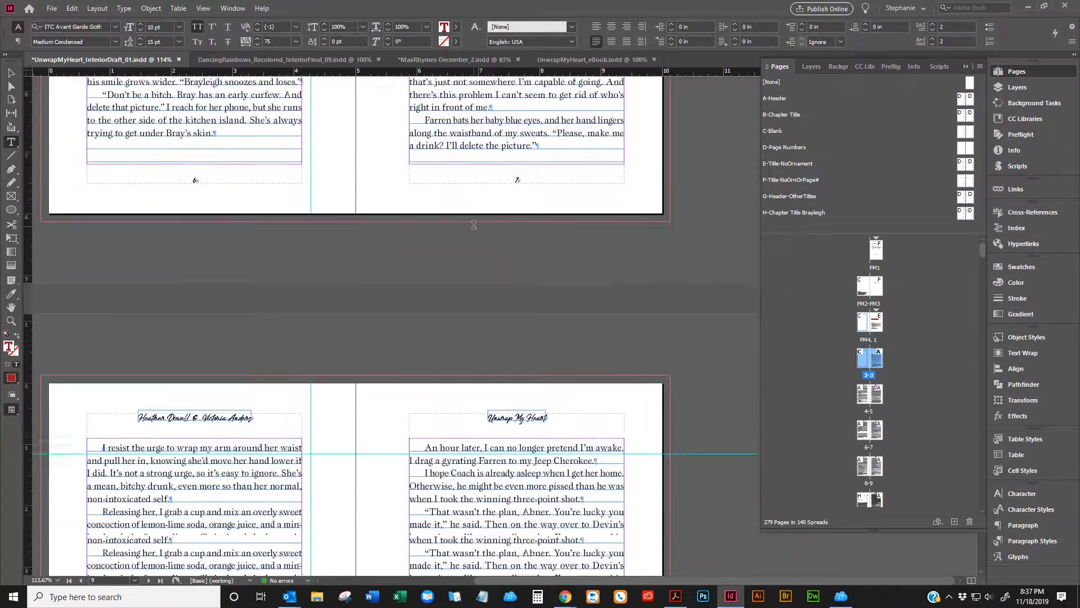
scroll(481, 232, "down", 1)
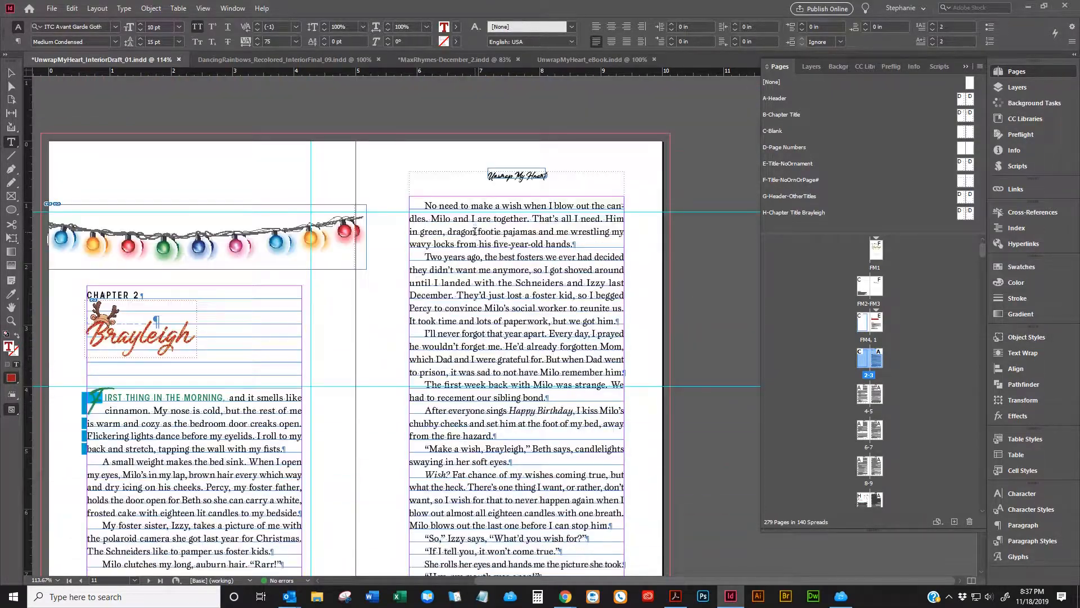
left_click(11, 72)
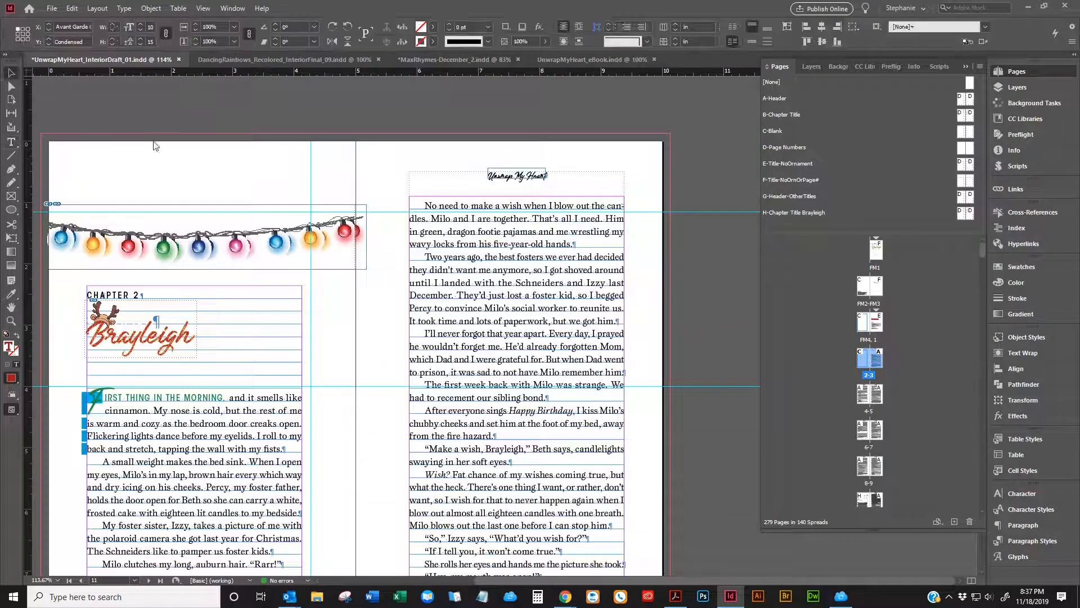
left_click(364, 215)
key("Delete")
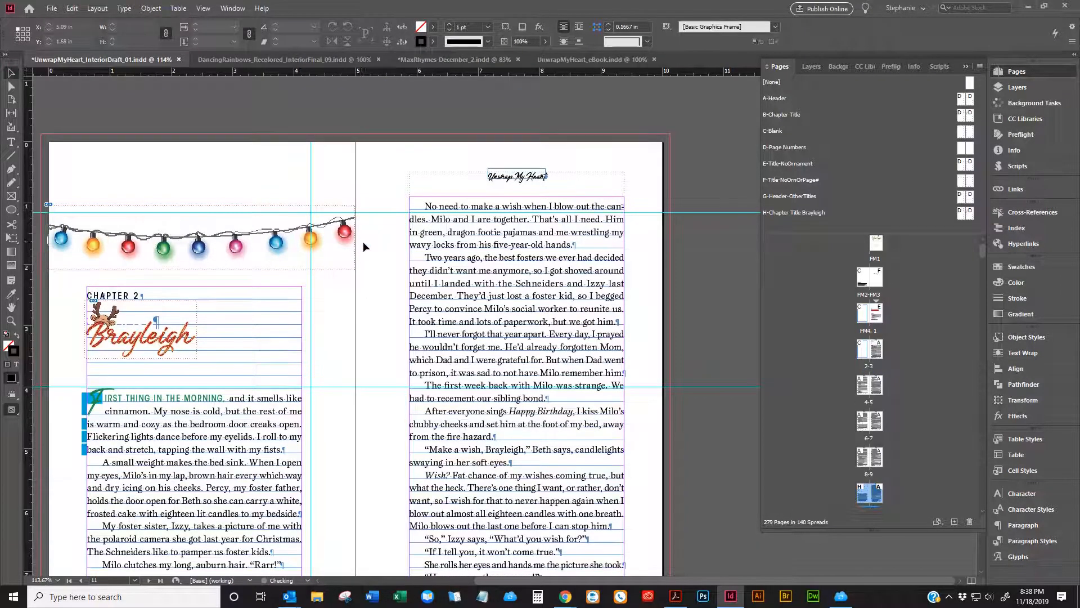
- Apply the B-Chapter Title master to the Chapter 1 opening on page 3
scroll(383, 237, "up", 11)
scroll(384, 234, "down", 11)
left_click(164, 323)
scroll(367, 268, "up", 10)
scroll(400, 257, "up", 20)
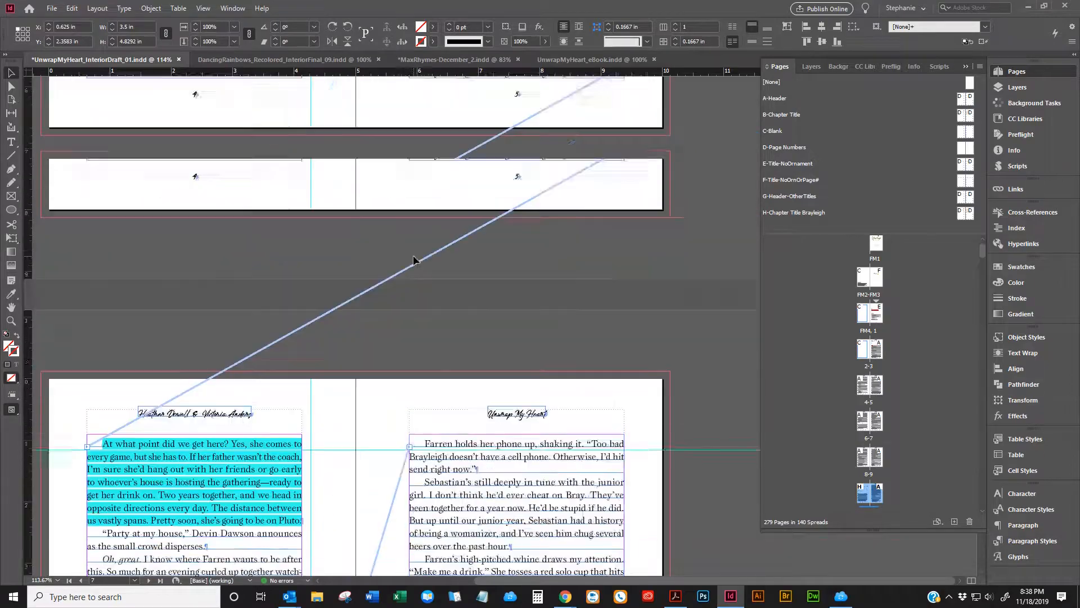
scroll(513, 250, "up", 3)
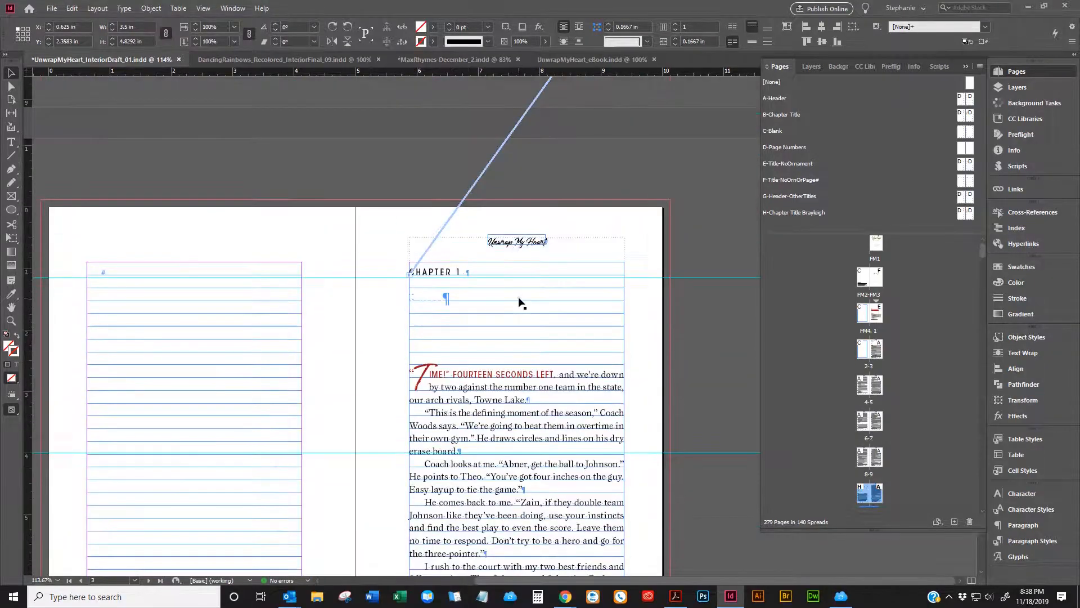
left_click(670, 242)
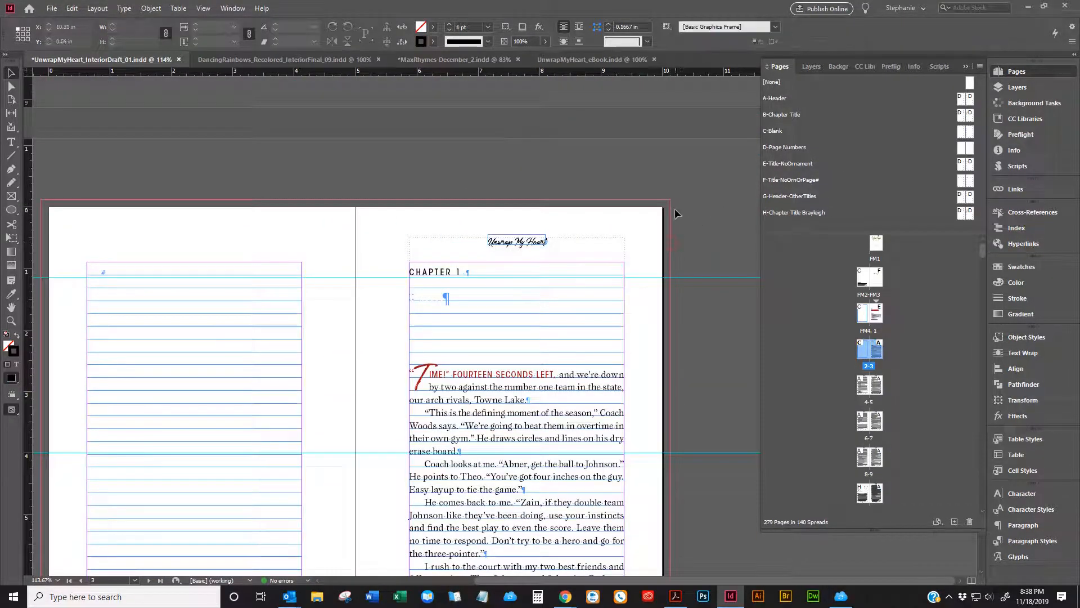
double_click(877, 348)
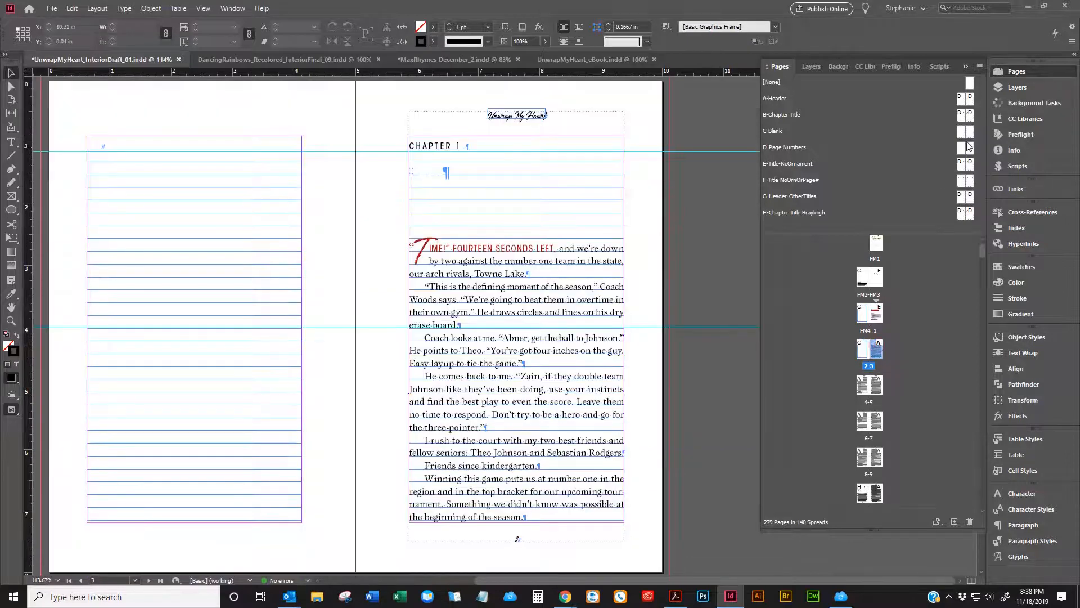
left_click_drag(969, 115, 878, 347)
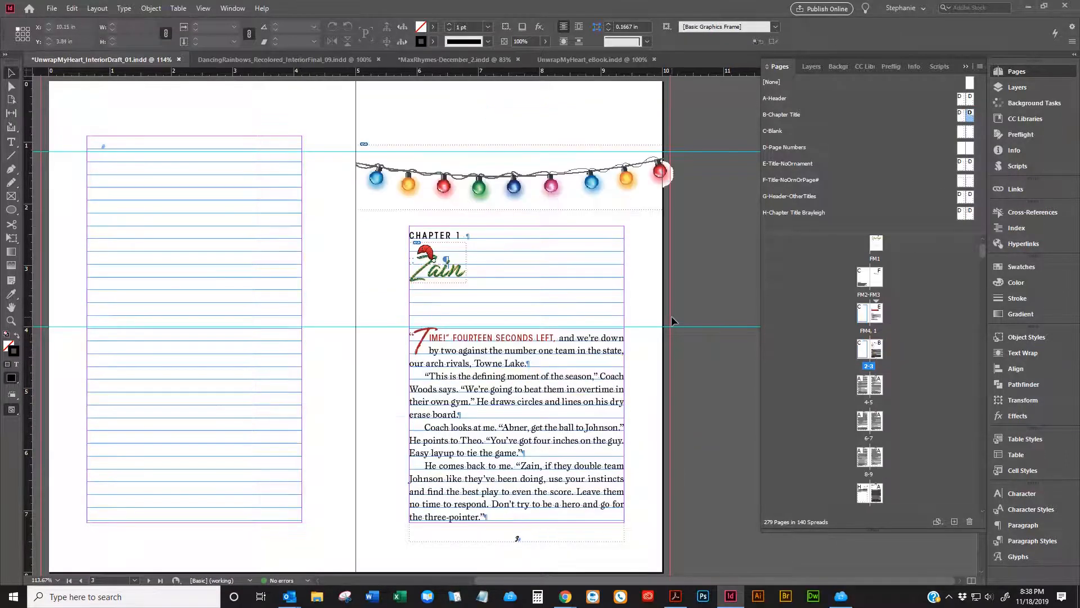
- Insert one page after page 9, based on the A-Header master, ahead of the Chapter 2 opening
scroll(673, 320, "down", 15)
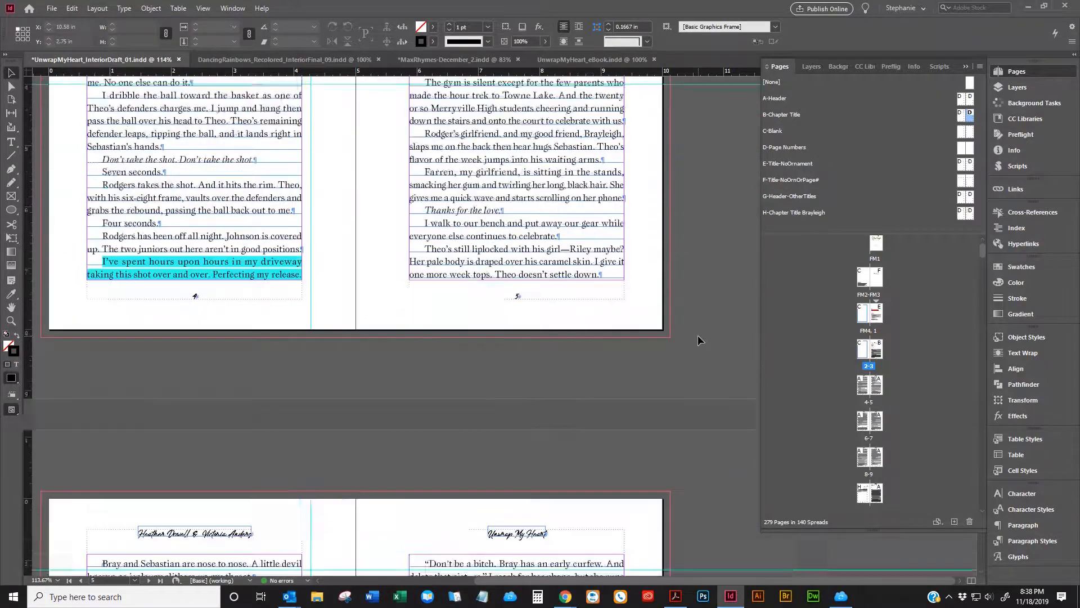
scroll(697, 335, "down", 20)
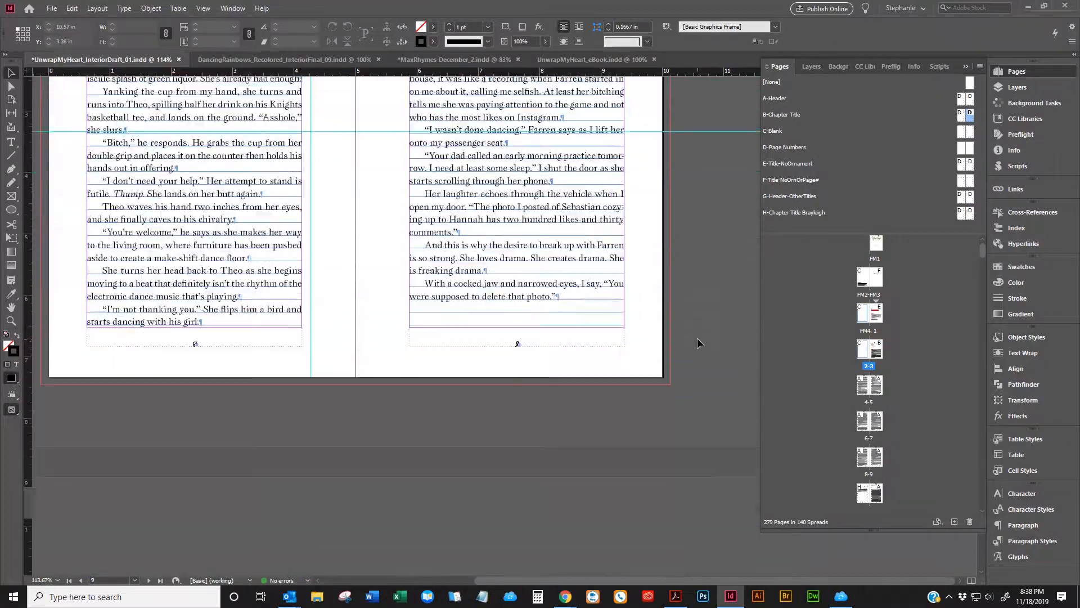
scroll(697, 337, "down", 15)
left_click(302, 304)
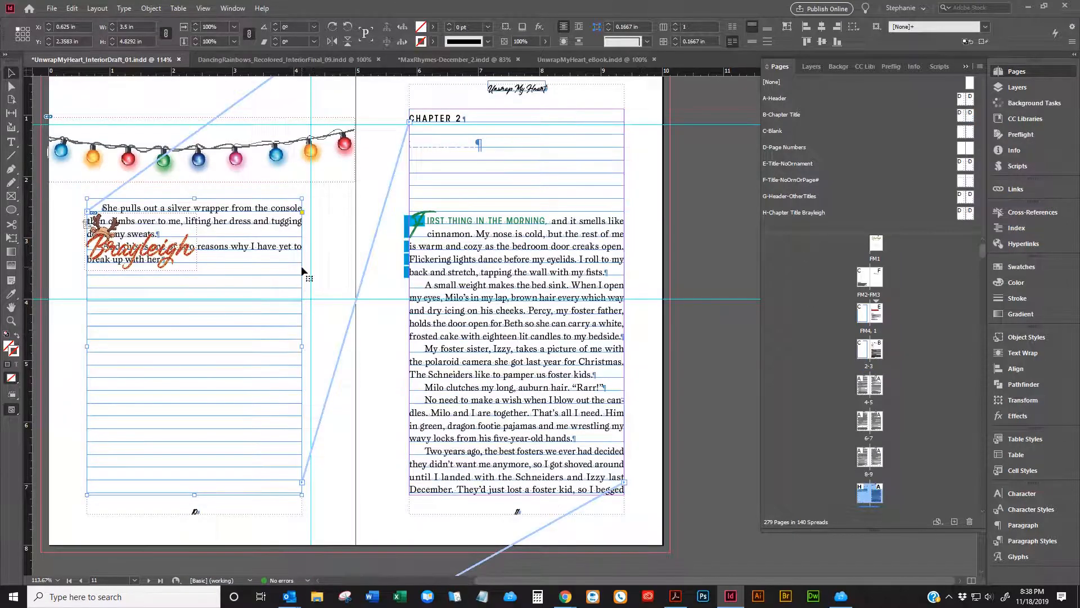
scroll(302, 271, "up", 1)
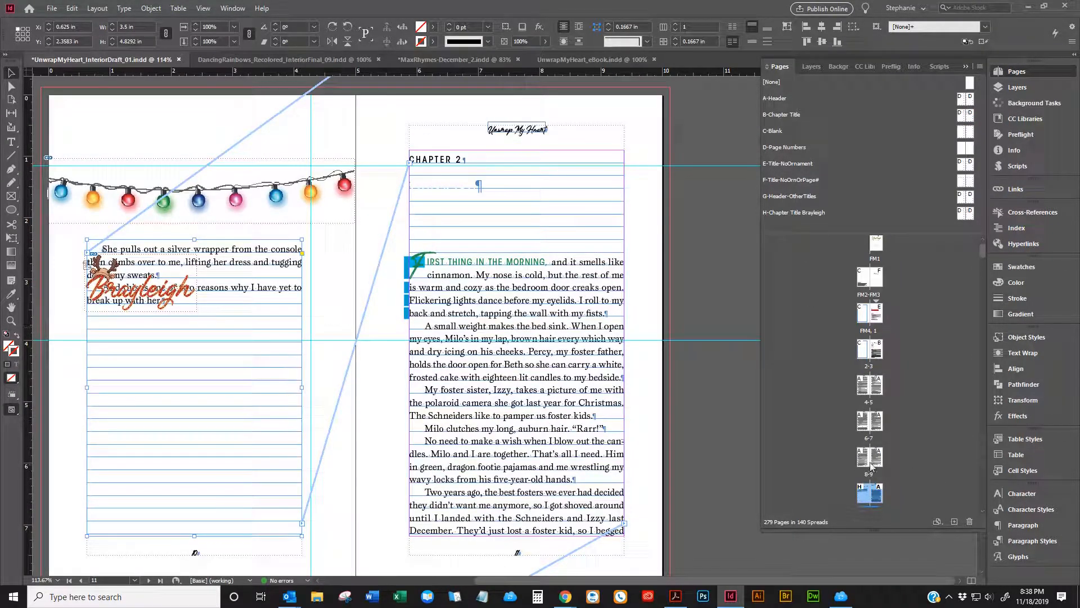
left_click_drag(865, 498, 865, 498)
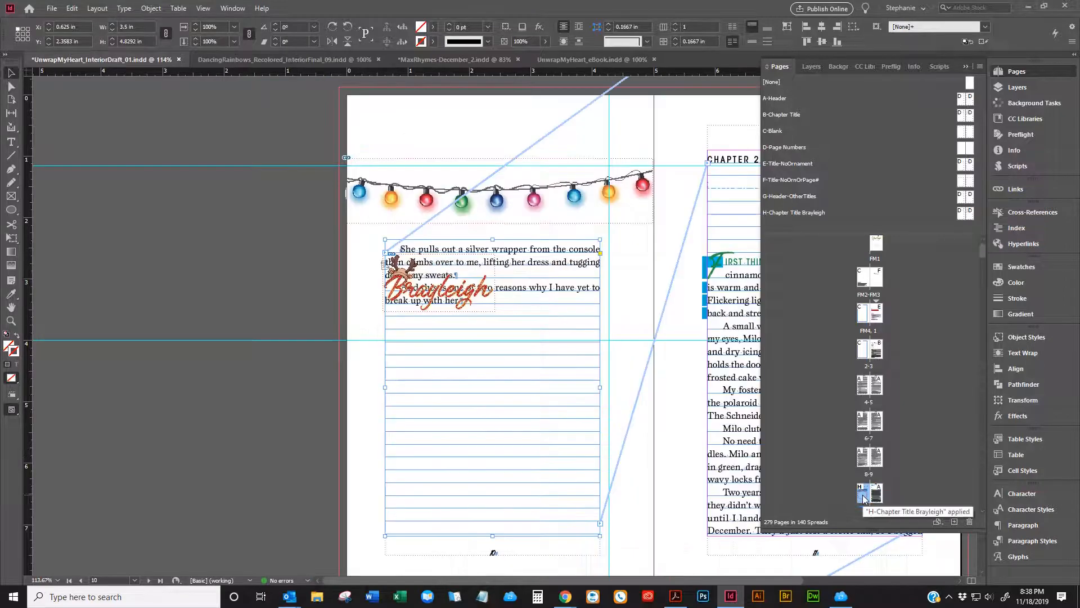
double_click(875, 461)
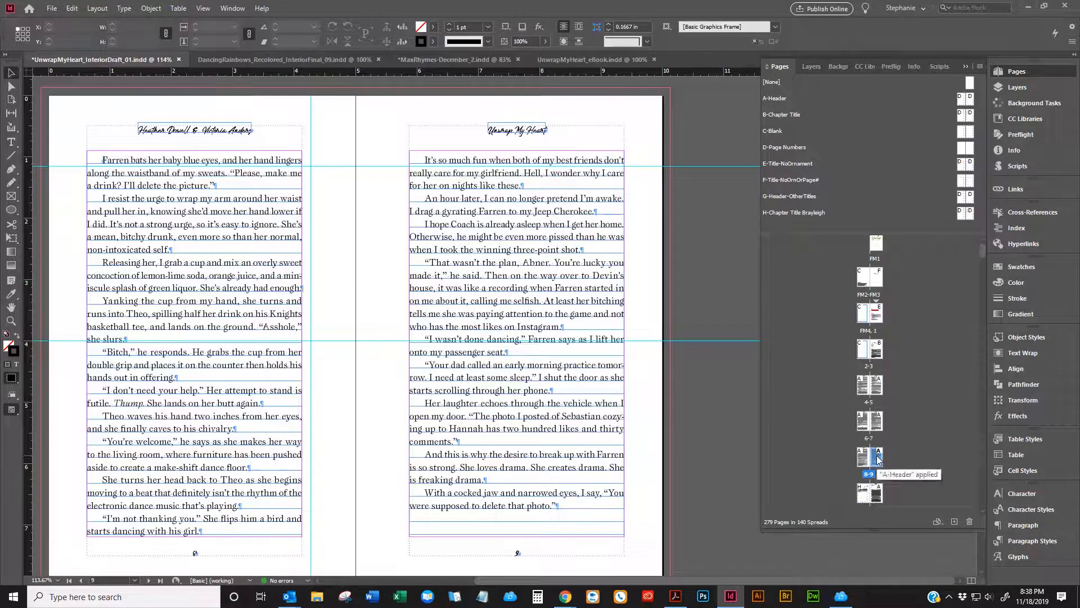
scroll(879, 461, "down", 1)
scroll(511, 440, "down", 9)
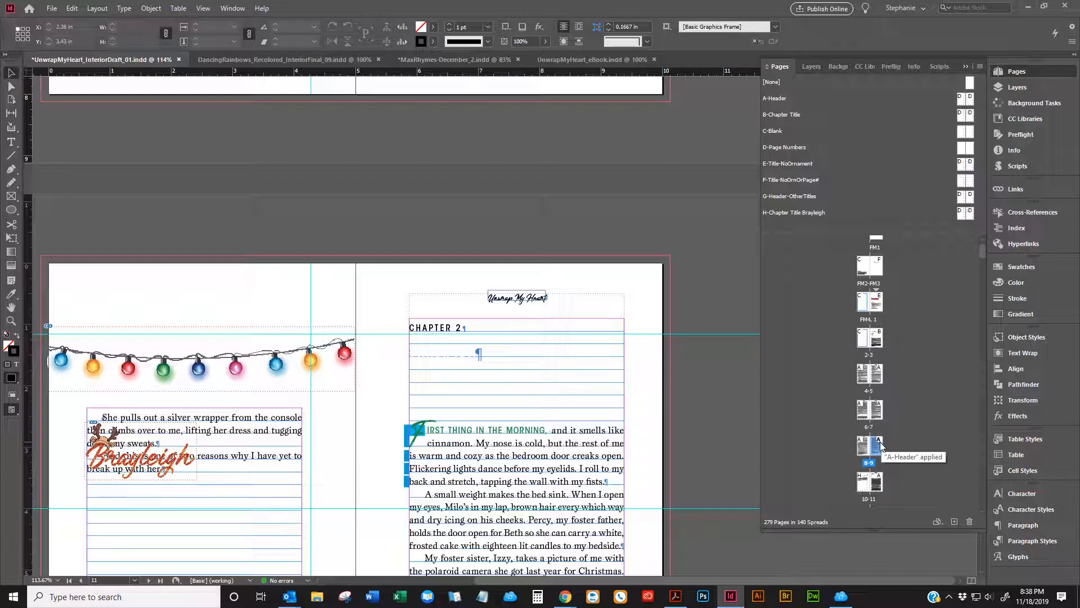
right_click(879, 444)
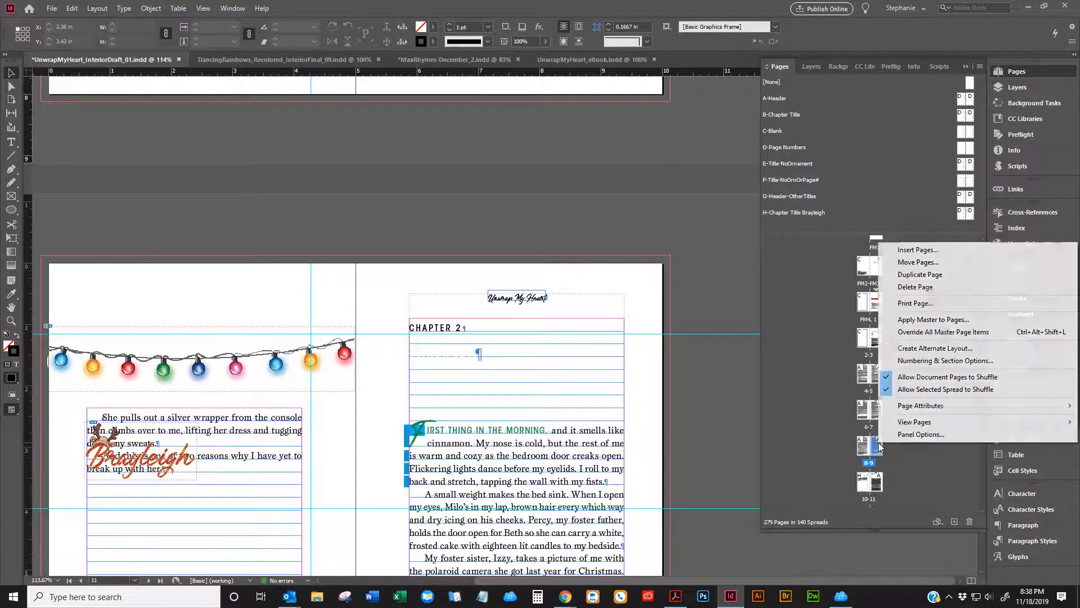
left_click(895, 251)
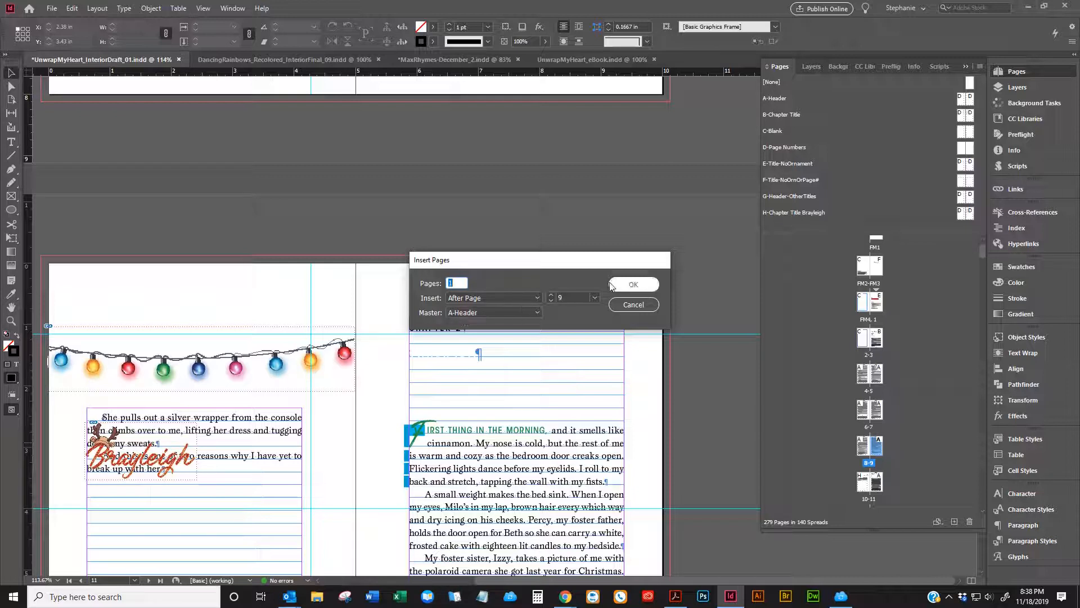
left_click(631, 284)
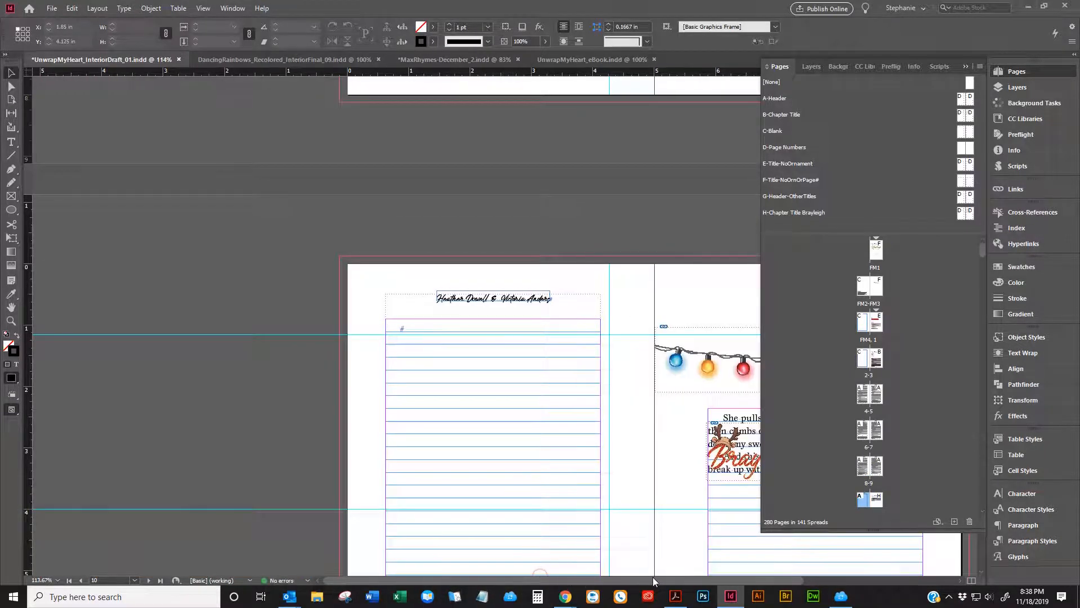
- Rethread the story from the text frame on page 9 into the empty text frame on page 10
left_click_drag(652, 580, 774, 576)
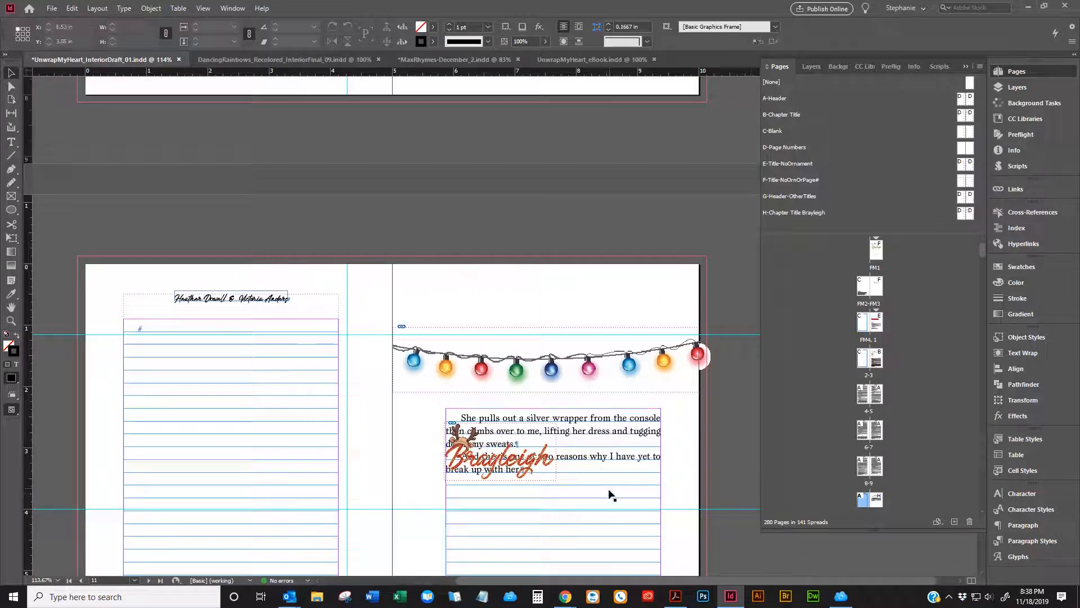
left_click(163, 388)
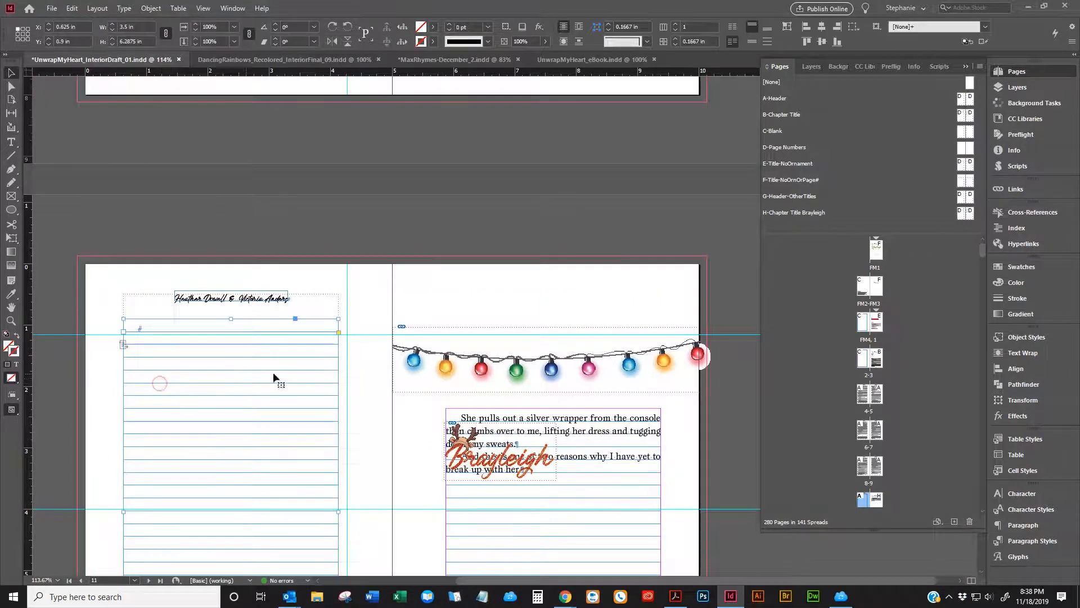
scroll(377, 299, "up", 3)
left_click(624, 177)
scroll(568, 187, "down", 1)
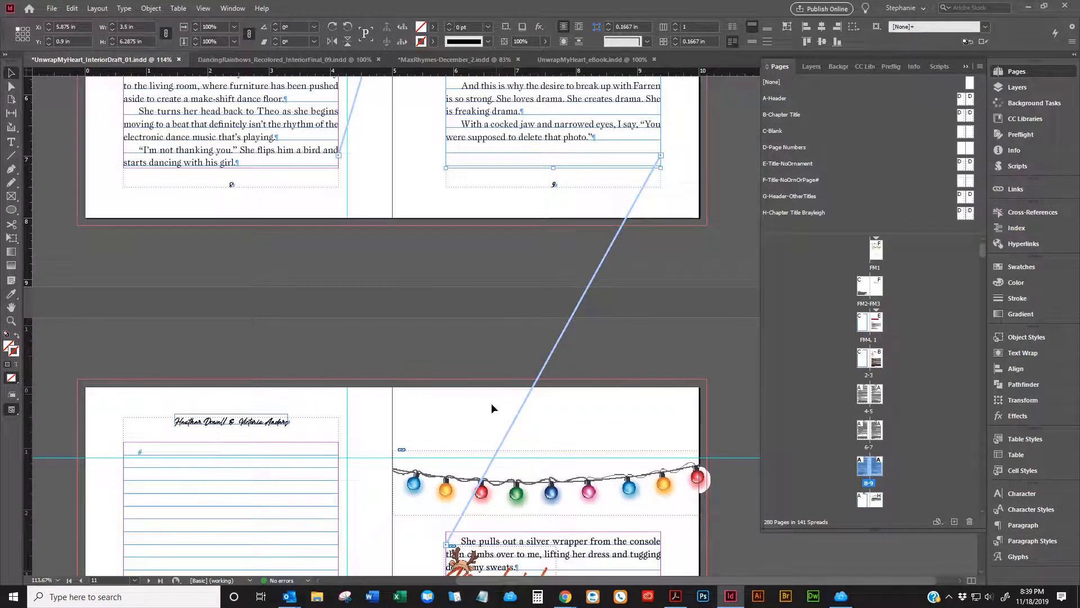
scroll(491, 403, "down", 2)
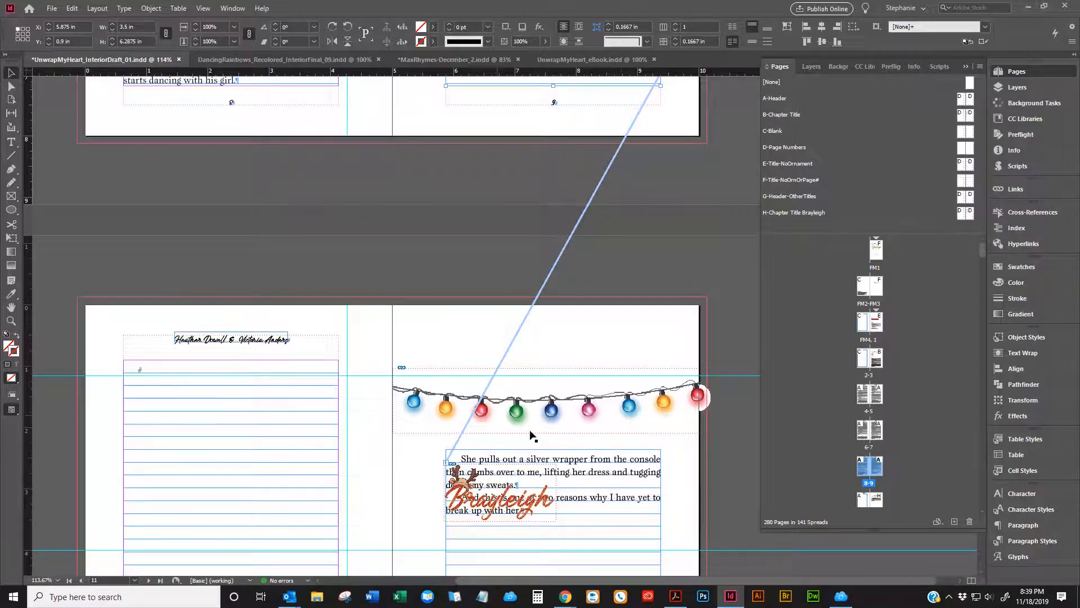
scroll(528, 326, "up", 3)
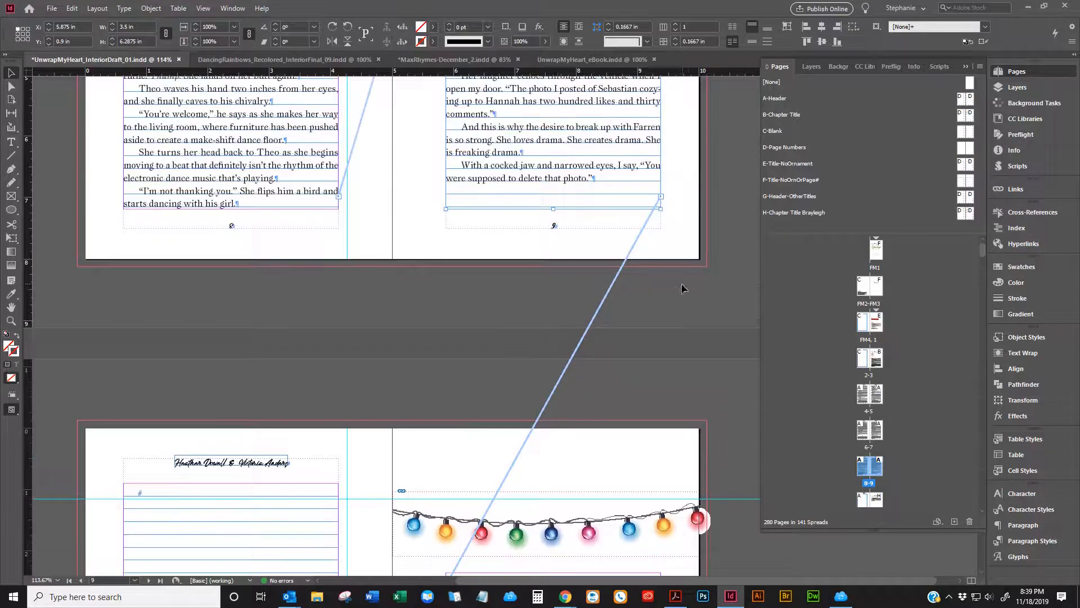
left_click(601, 179)
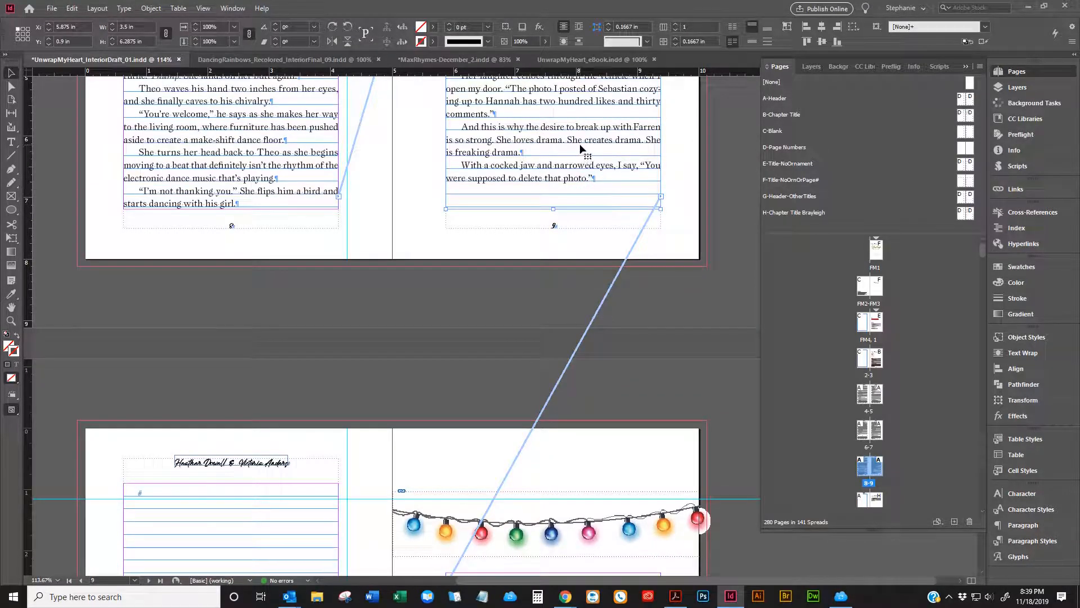
left_click(661, 196)
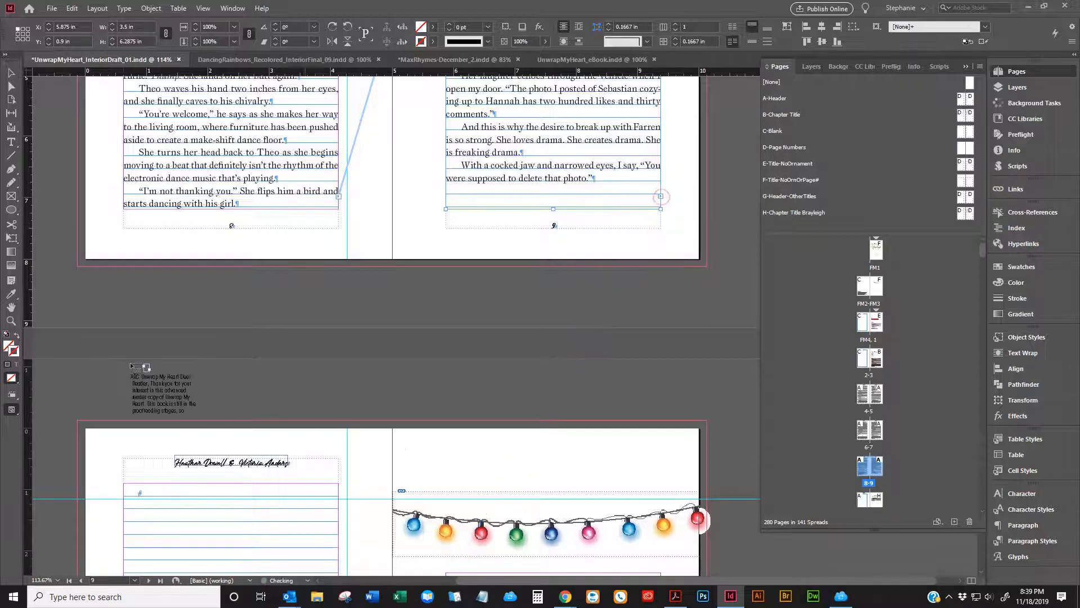
scroll(135, 369, "down", 3)
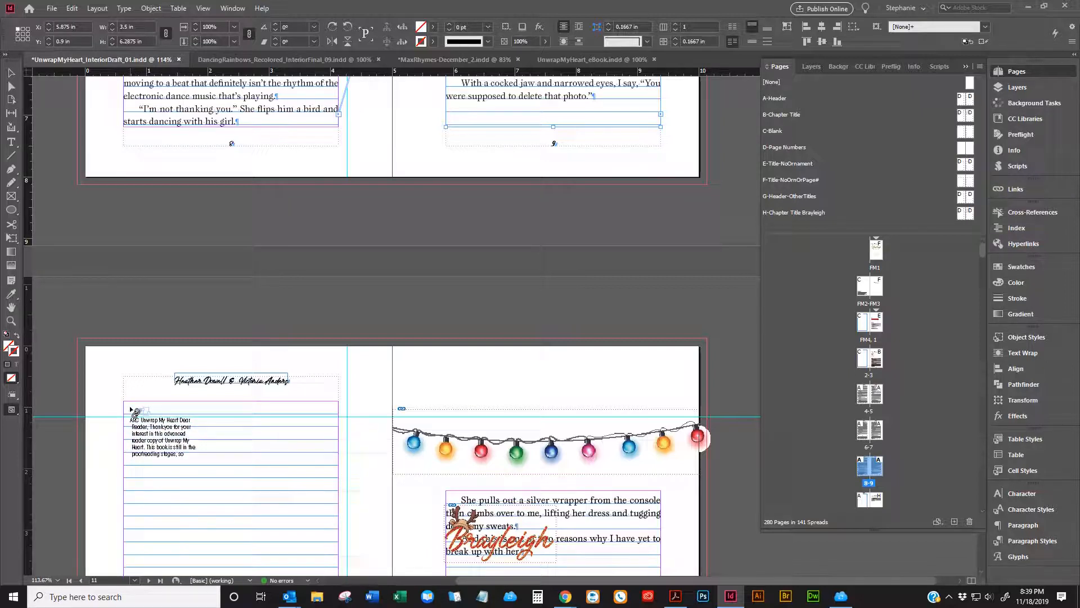
left_click(162, 409)
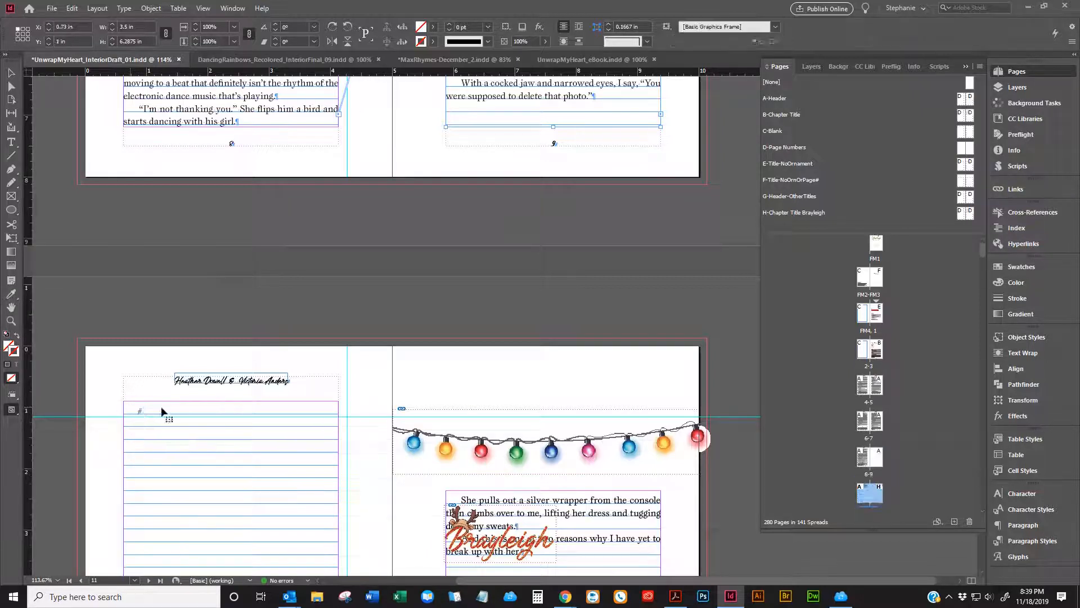
- Check how the rethreaded text flows from page 10 through the Chapter 3 opening, and return to the front matter
scroll(218, 460, "down", 1)
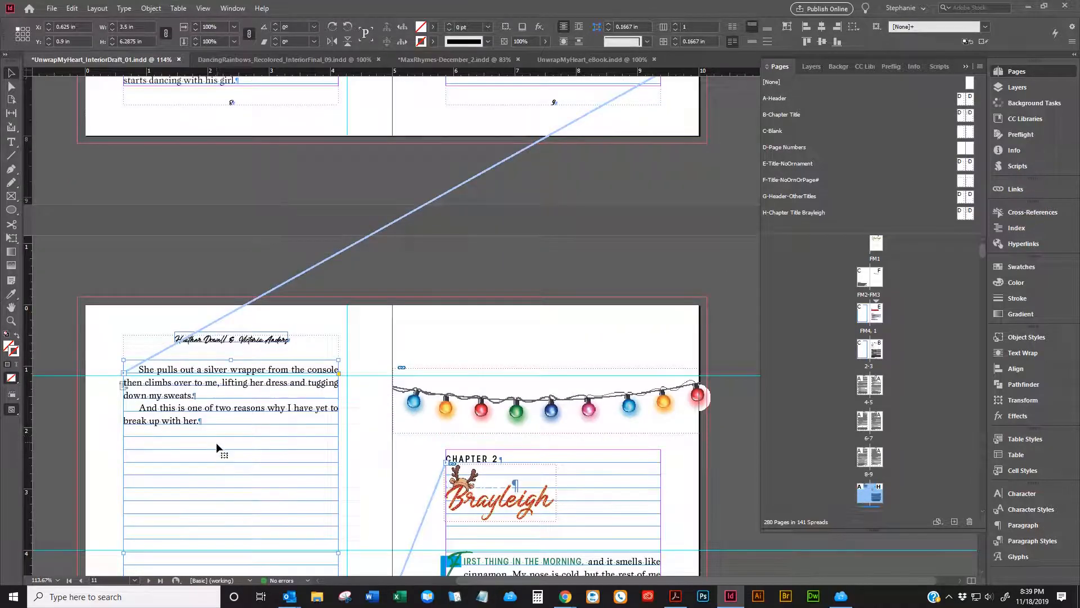
scroll(216, 442, "down", 1)
scroll(221, 433, "down", 7)
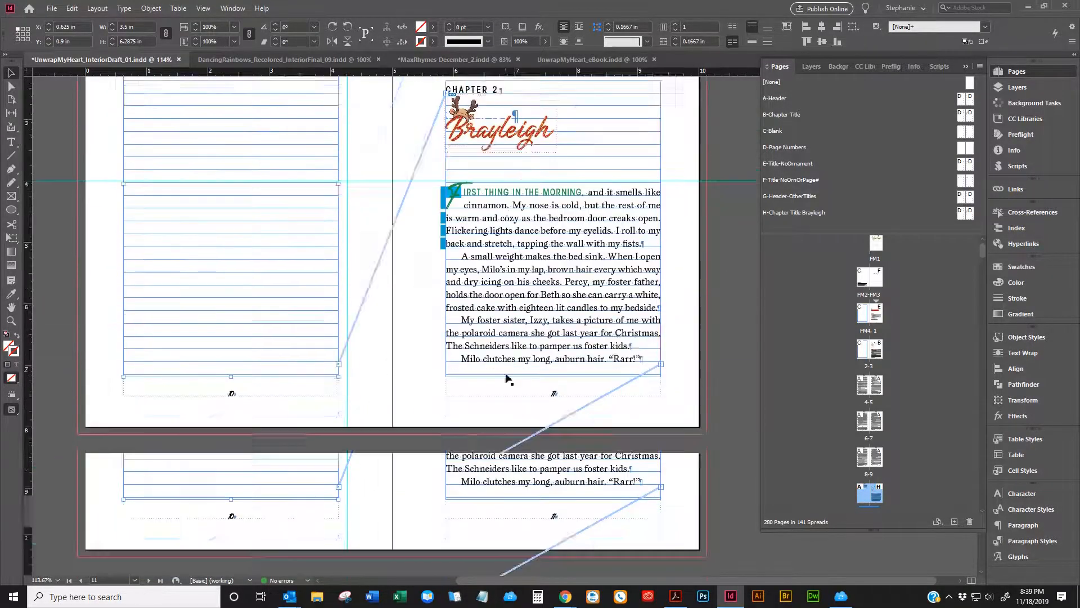
scroll(499, 382, "down", 20)
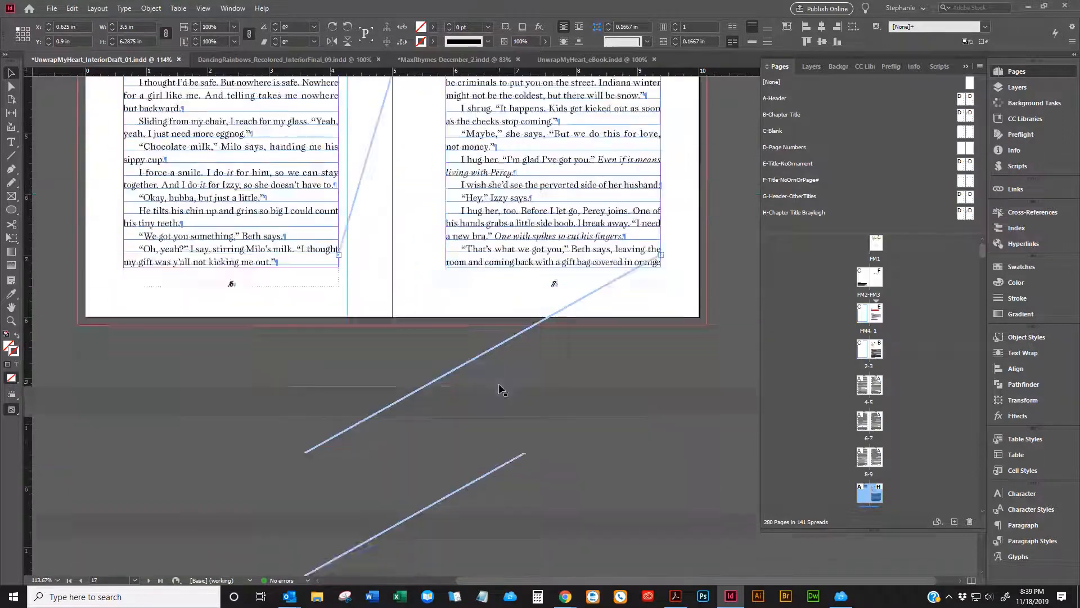
scroll(499, 390, "down", 12)
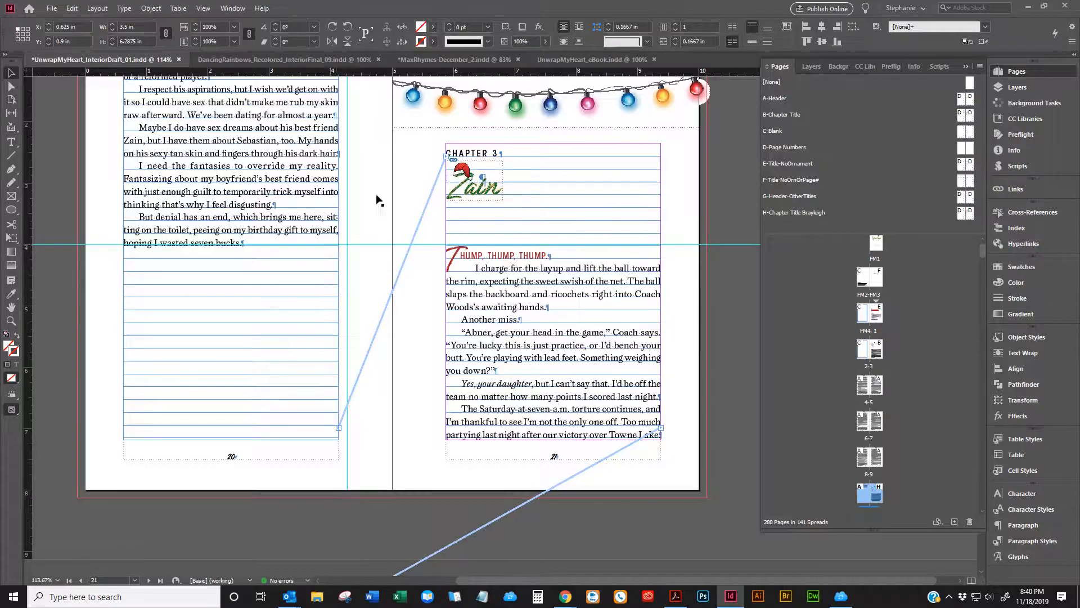
scroll(385, 298, "up", 10)
scroll(393, 290, "up", 20)
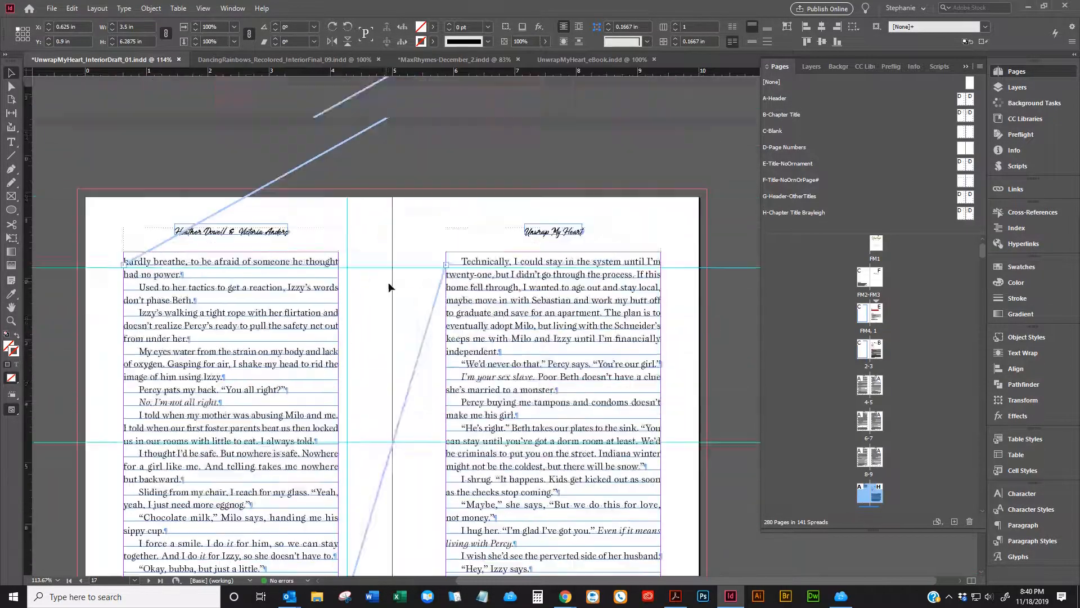
scroll(390, 285, "up", 20)
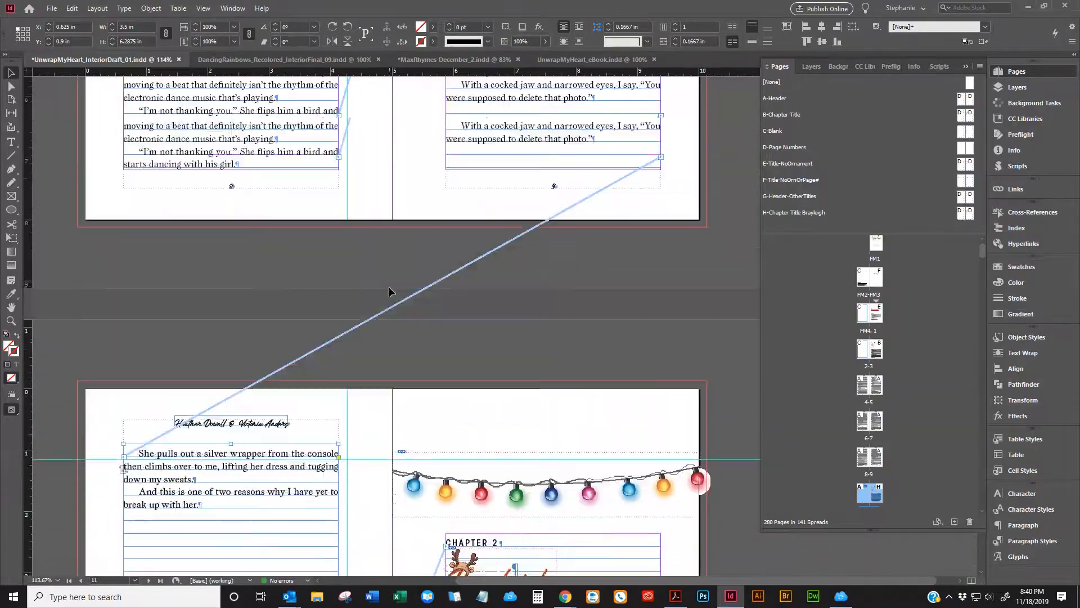
scroll(386, 291, "up", 20)
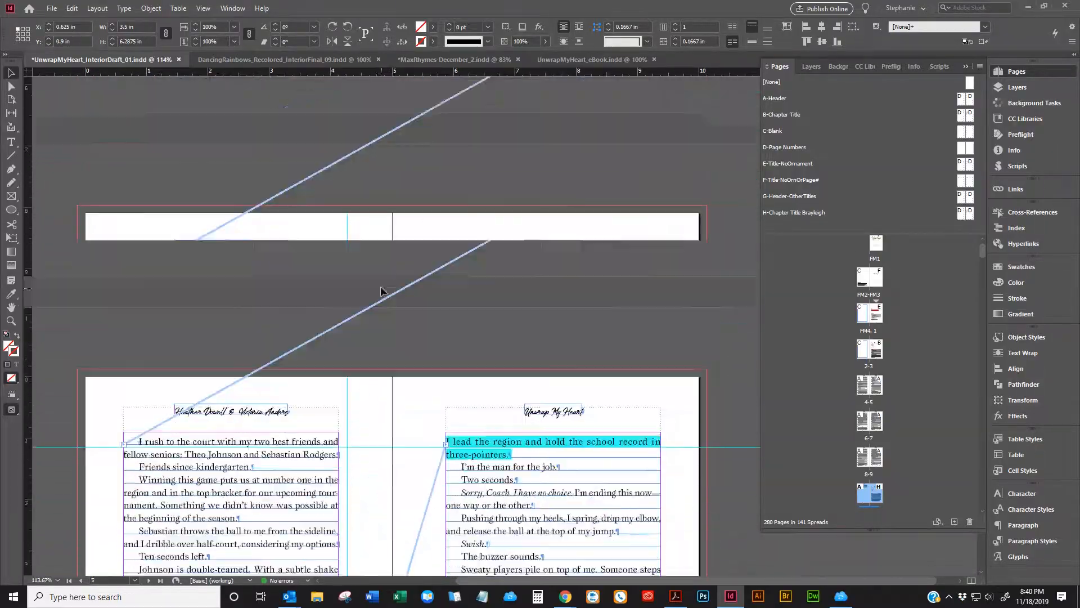
scroll(479, 280, "up", 10)
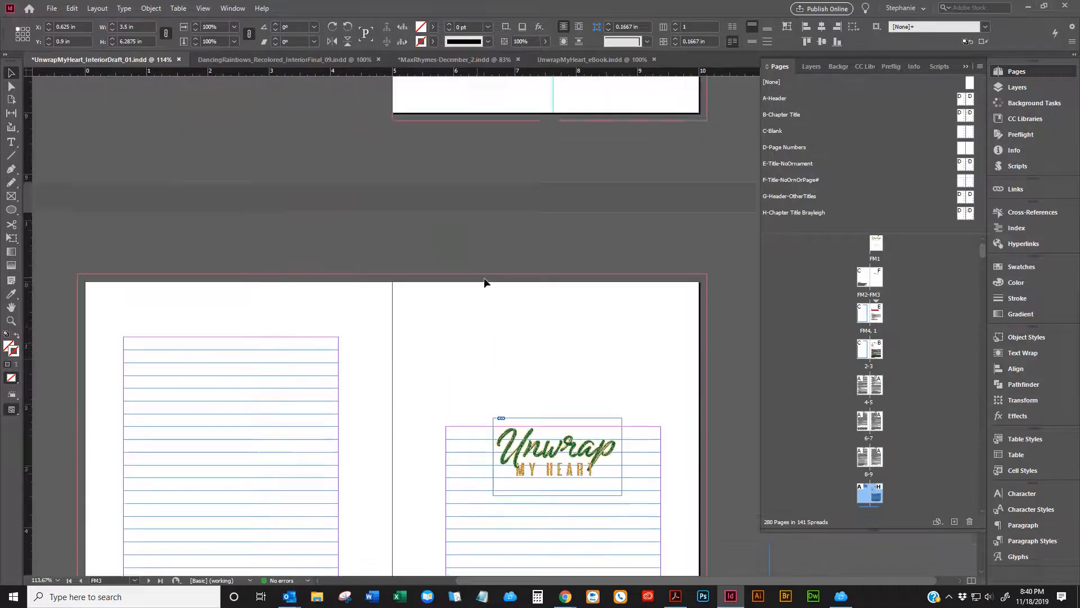
scroll(881, 260, "up", 1)
- Insert one page before page FM1 using the C-Blank master
left_click(876, 256)
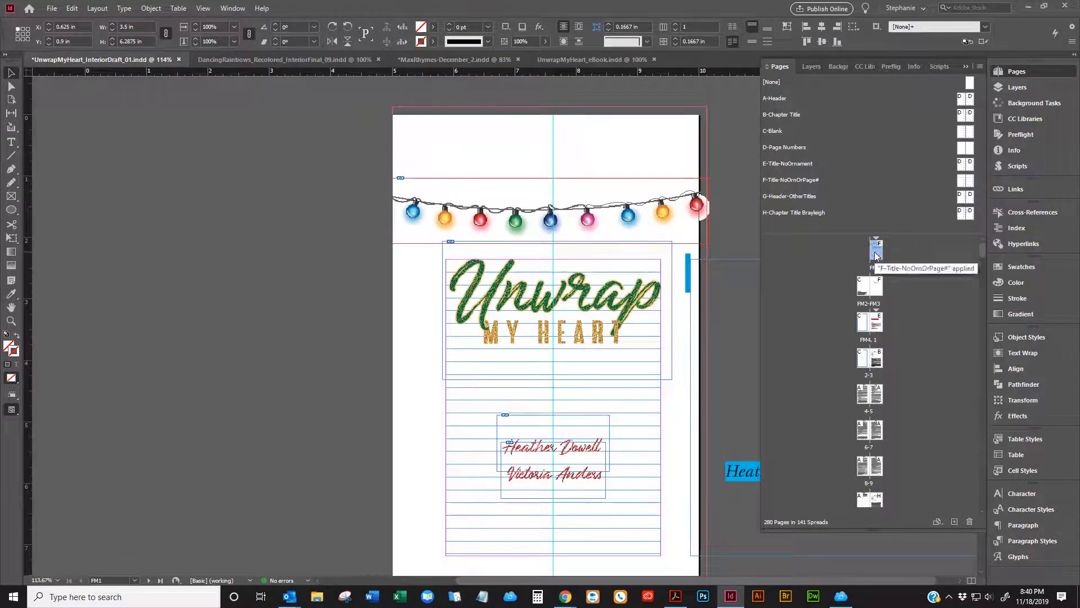
right_click(879, 258)
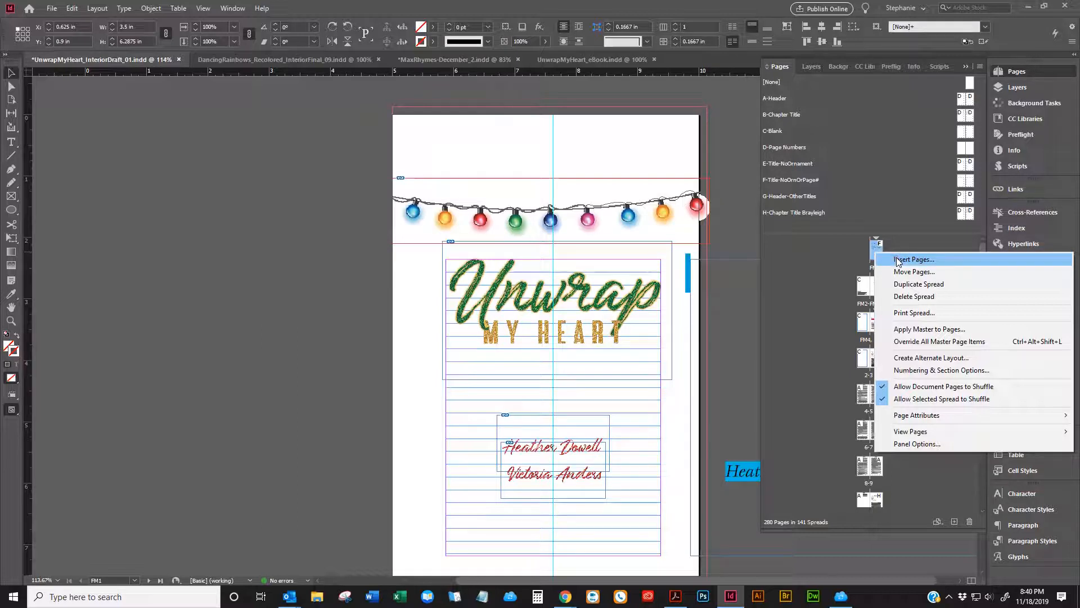
left_click(872, 243)
right_click(872, 244)
left_click(890, 256)
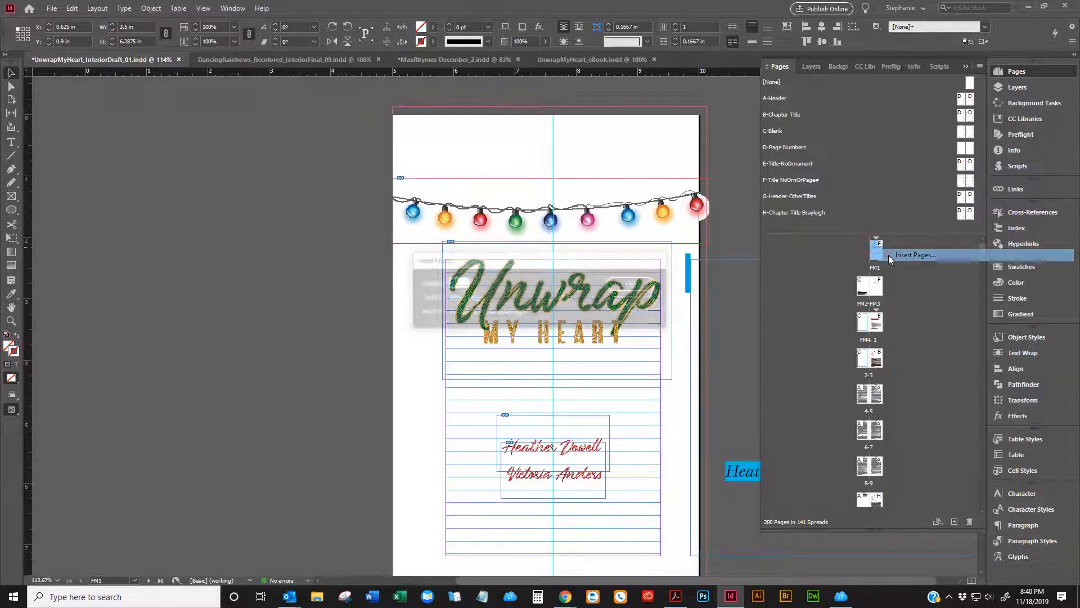
left_click(478, 298)
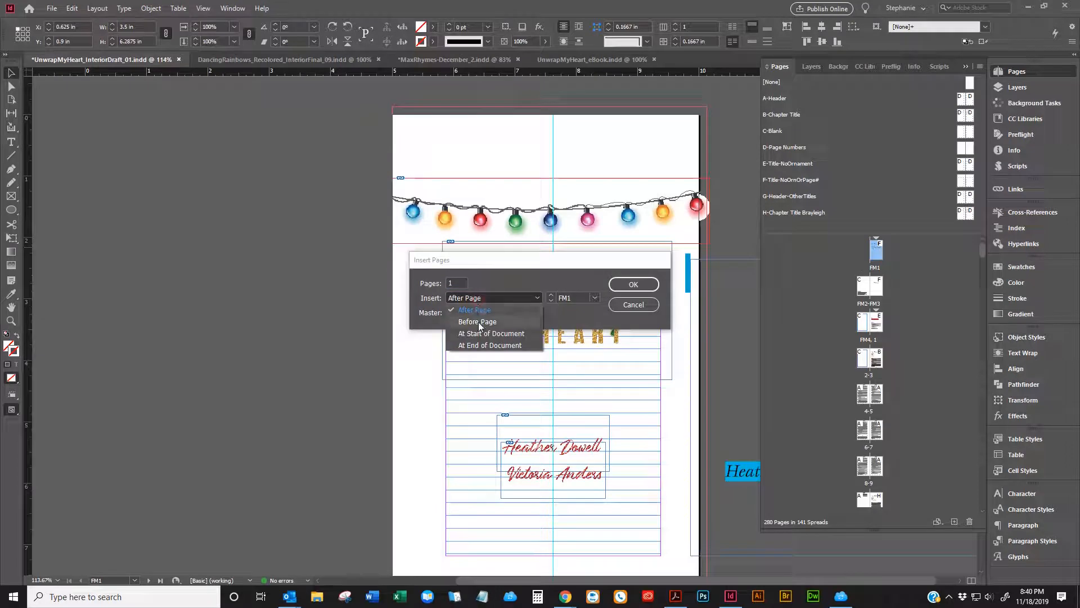
left_click(479, 322)
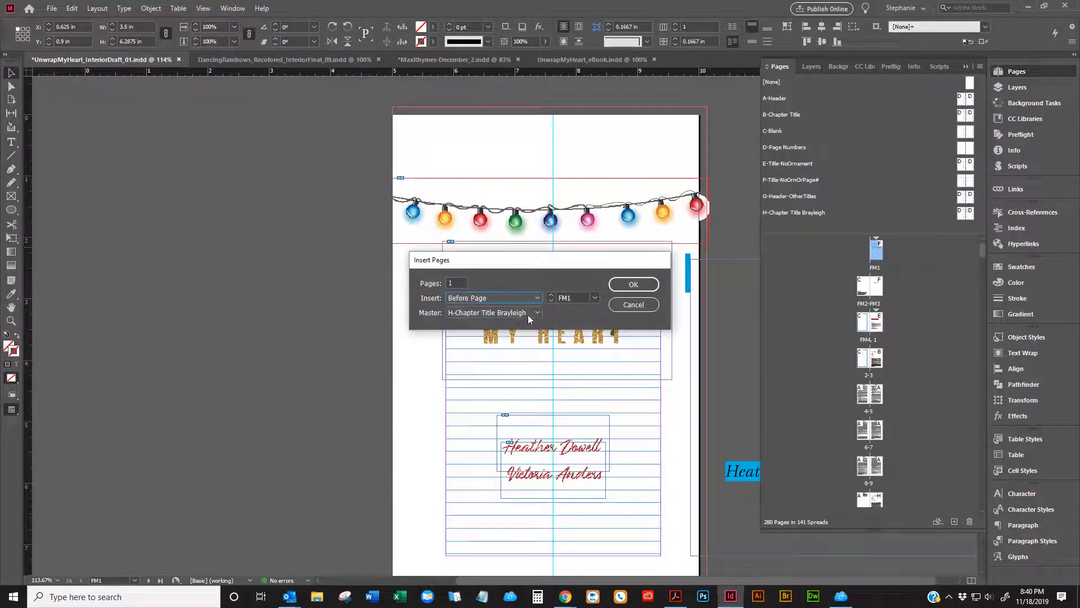
left_click(533, 312)
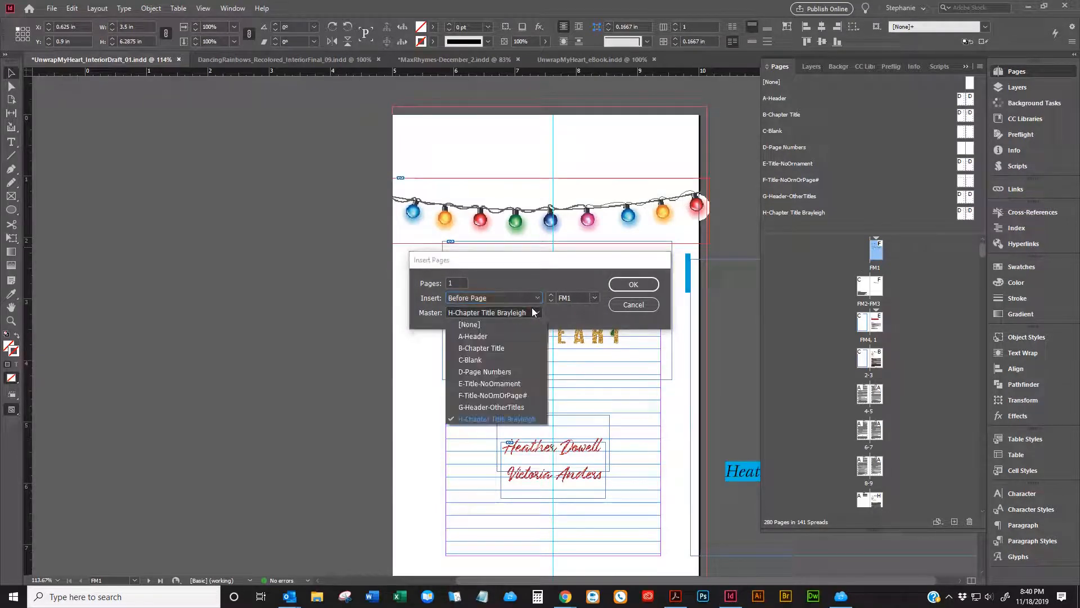
left_click(477, 359)
left_click(628, 286)
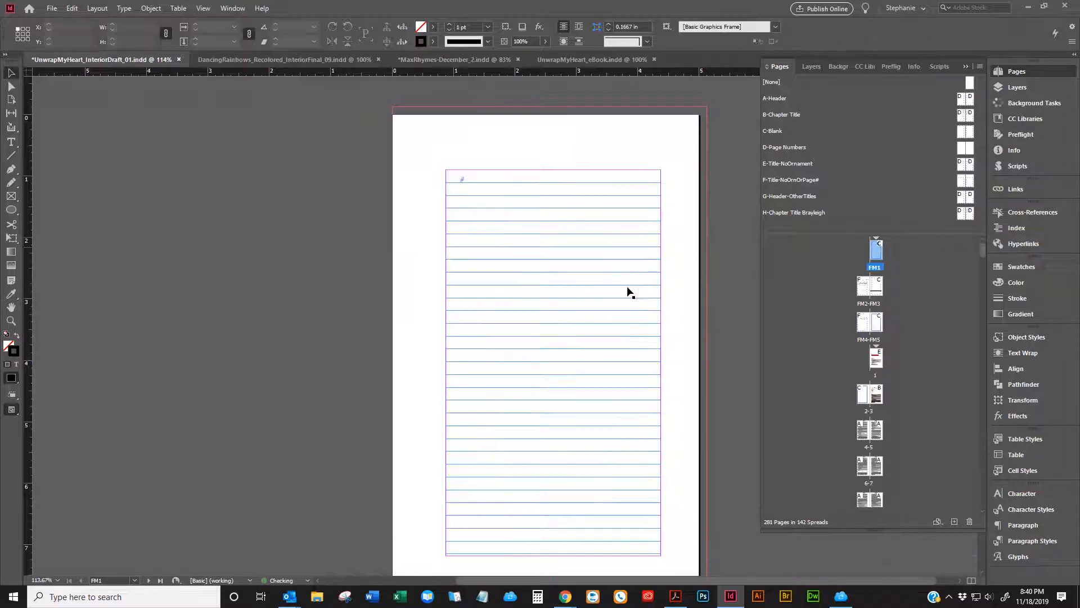
key("ctrl+f")
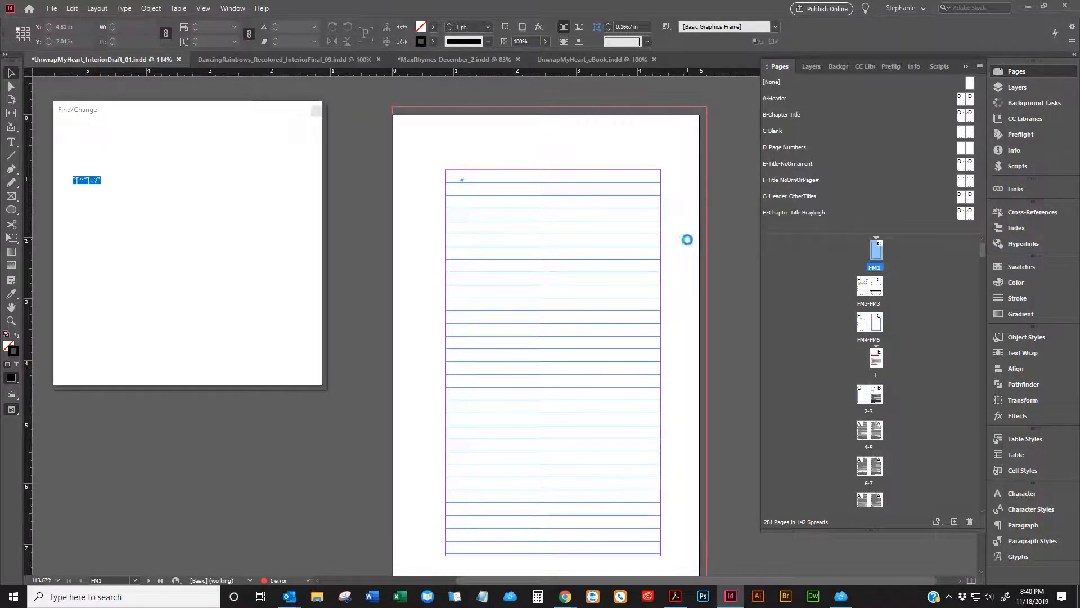
key("ctrl+d")
key("Escape")
left_click(305, 371)
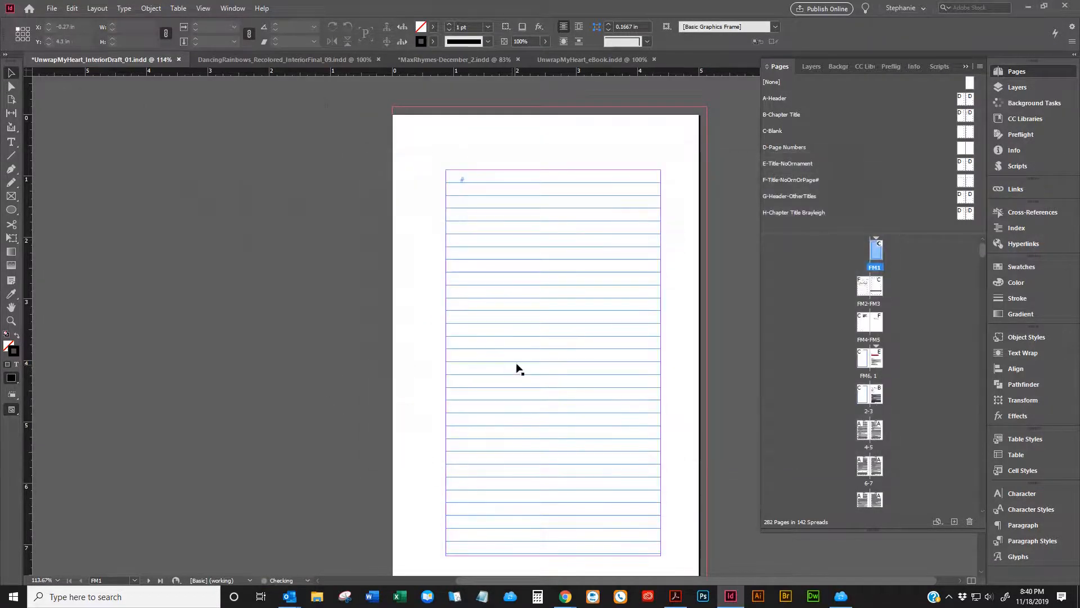
- Place the cover image UnwrapMyHeart-FinalFront.jpg, from Freelance > _Graphics > _Playing on My Book (G:), on the new page FM1
key("ctrl+d")
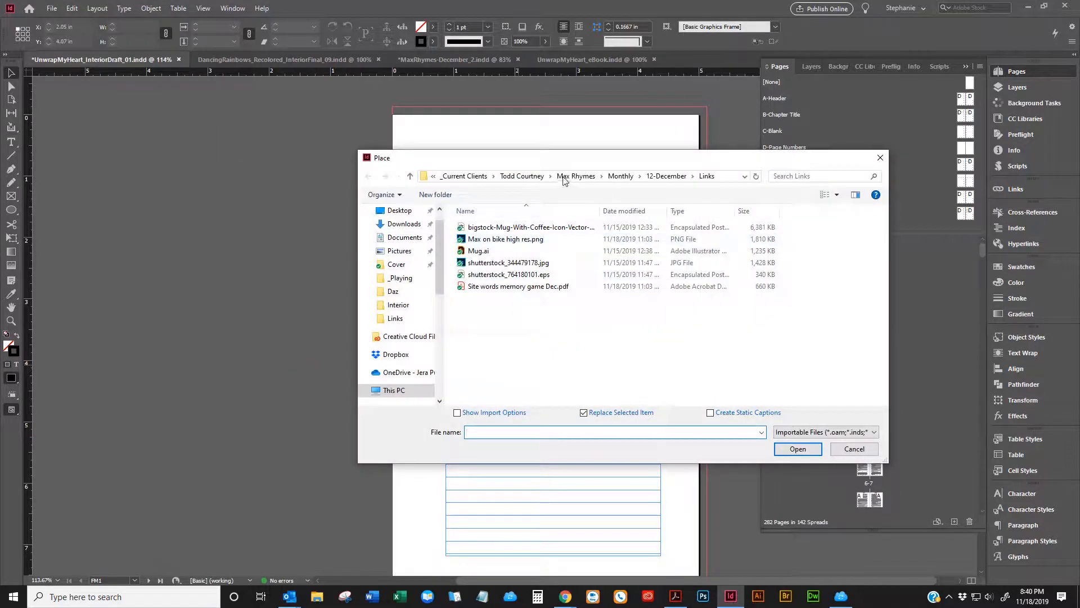
left_click(467, 177)
left_click(494, 176)
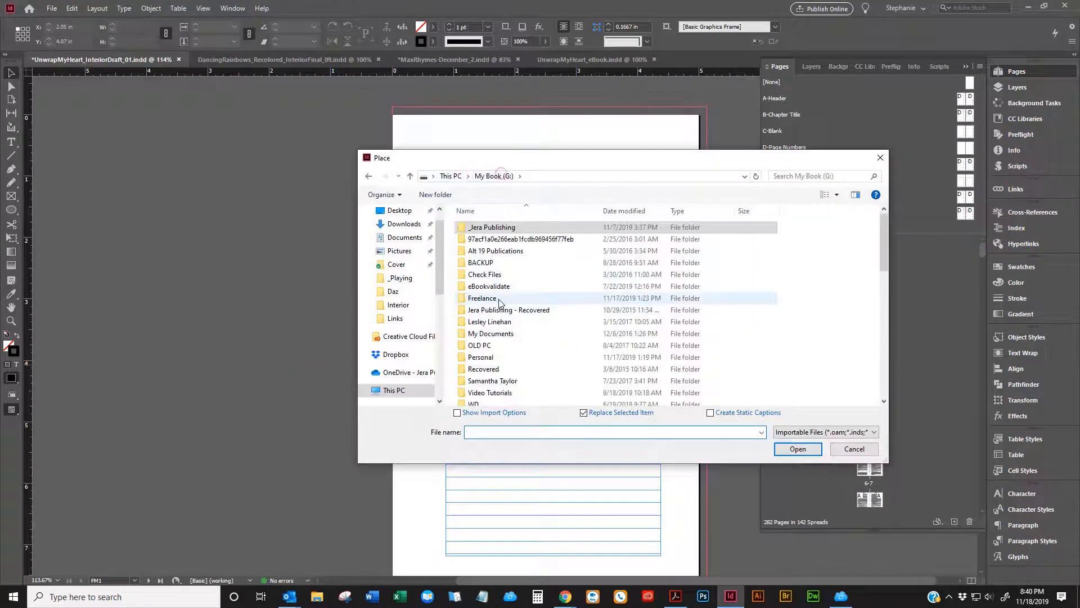
double_click(482, 297)
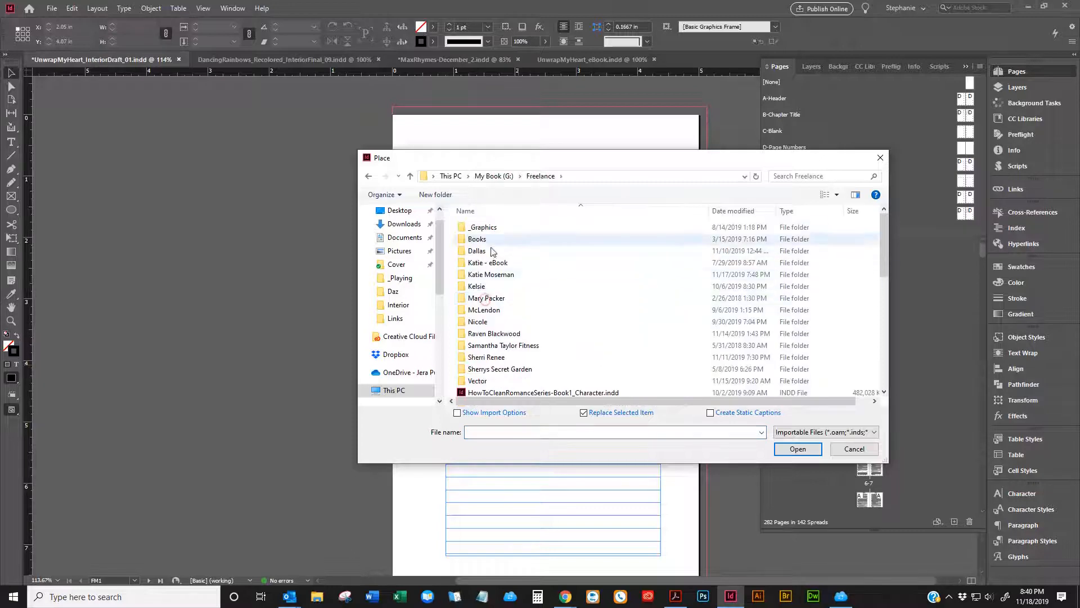
double_click(484, 228)
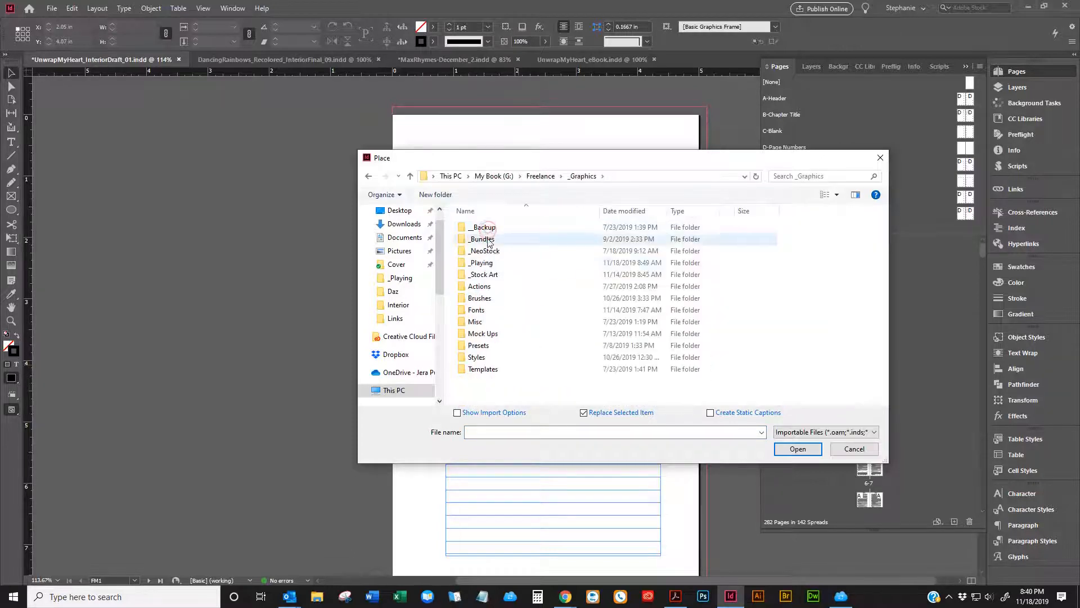
double_click(481, 264)
scroll(538, 276, "down", 5)
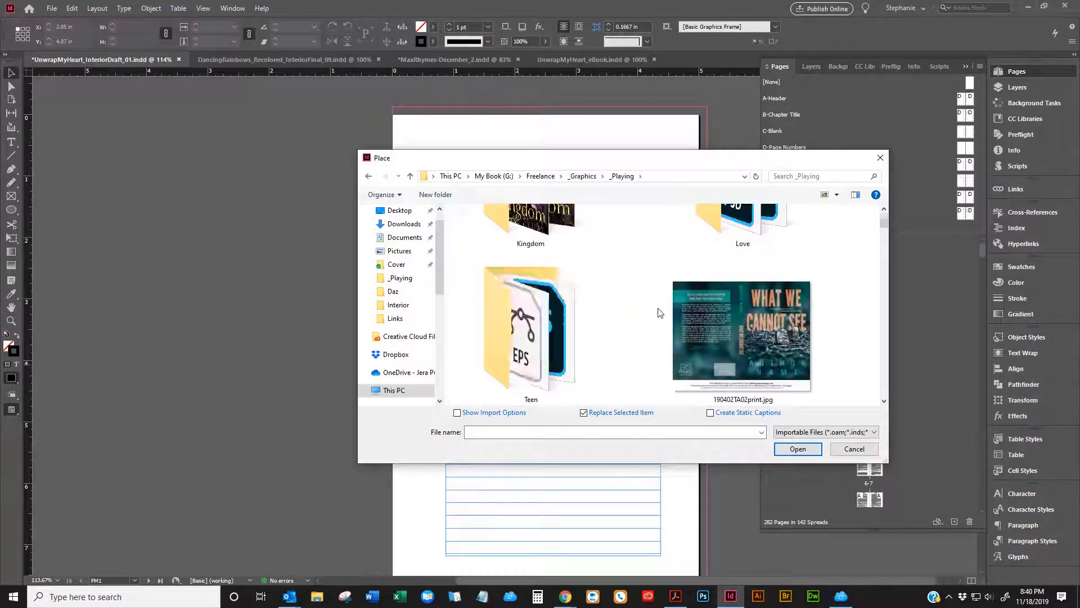
left_click_drag(884, 230, 879, 422)
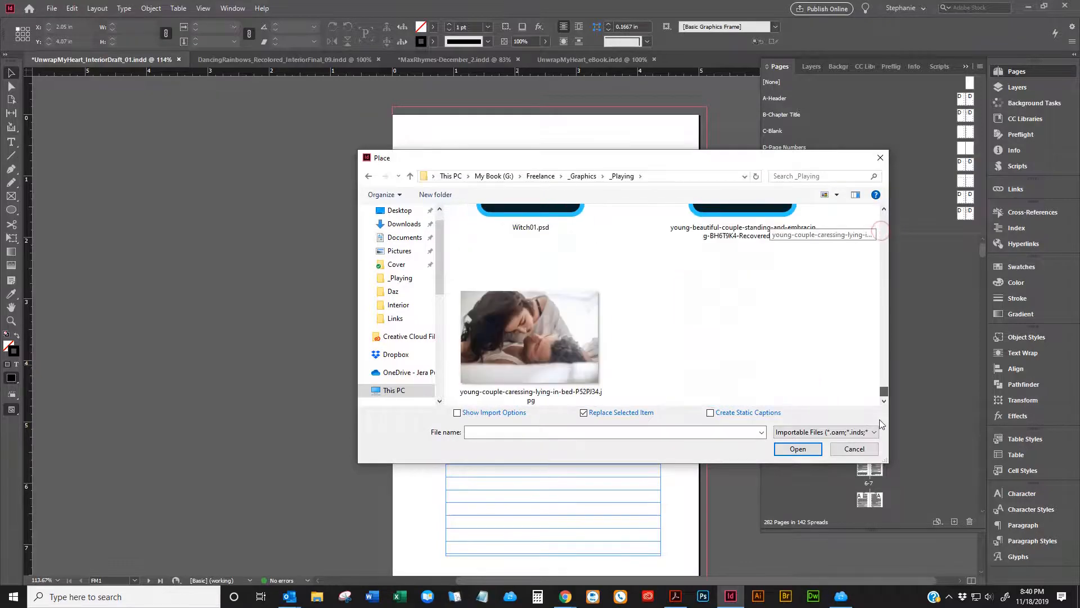
scroll(850, 328, "up", 5)
scroll(850, 329, "up", 5)
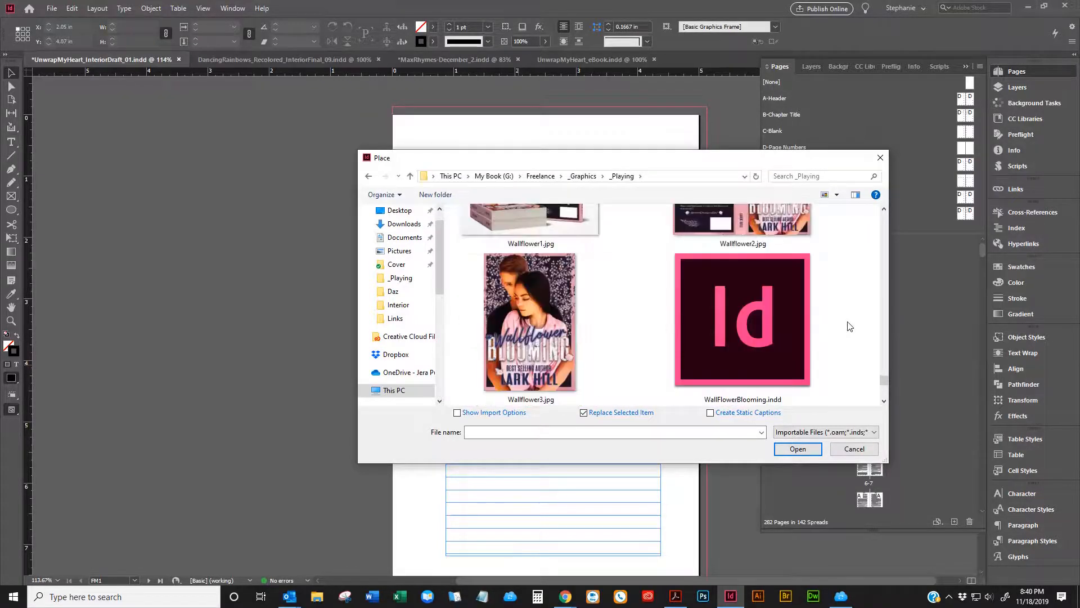
scroll(849, 325, "up", 5)
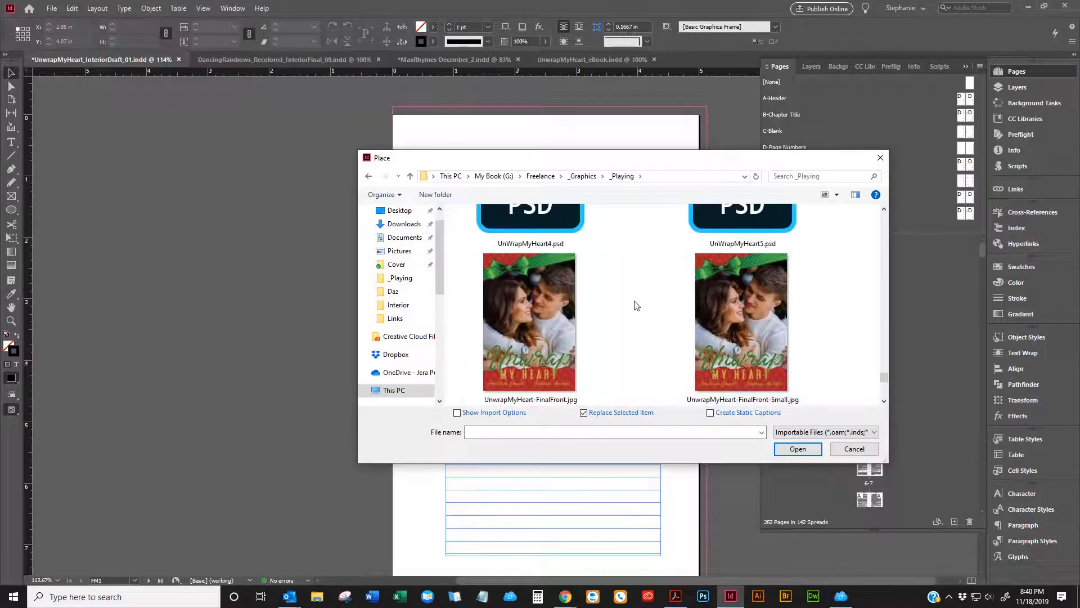
double_click(532, 318)
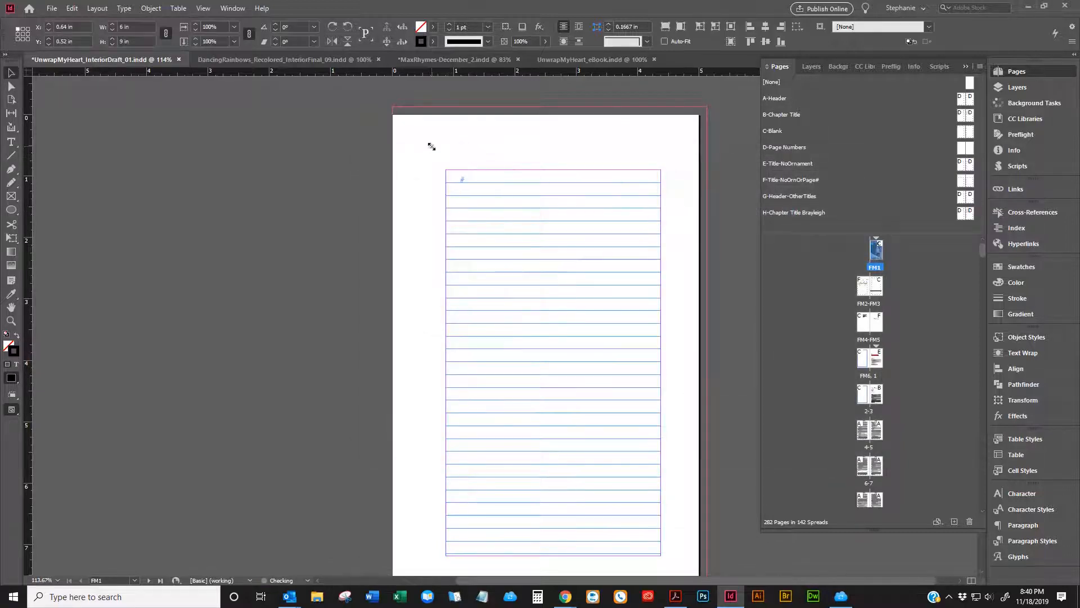
- Place the loaded cover image at the upper-left bleed edge of page FM1 and scale it proportionally to 5 in wide
left_click(432, 145)
left_click_drag(471, 138, 492, 144)
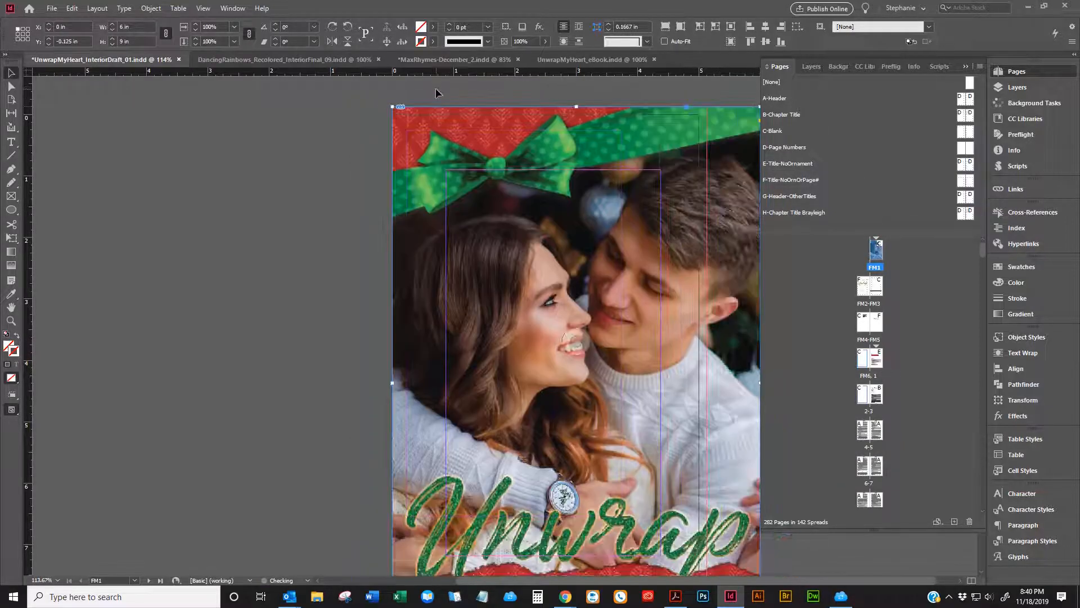
left_click_drag(150, 26, 80, 25)
type("5")
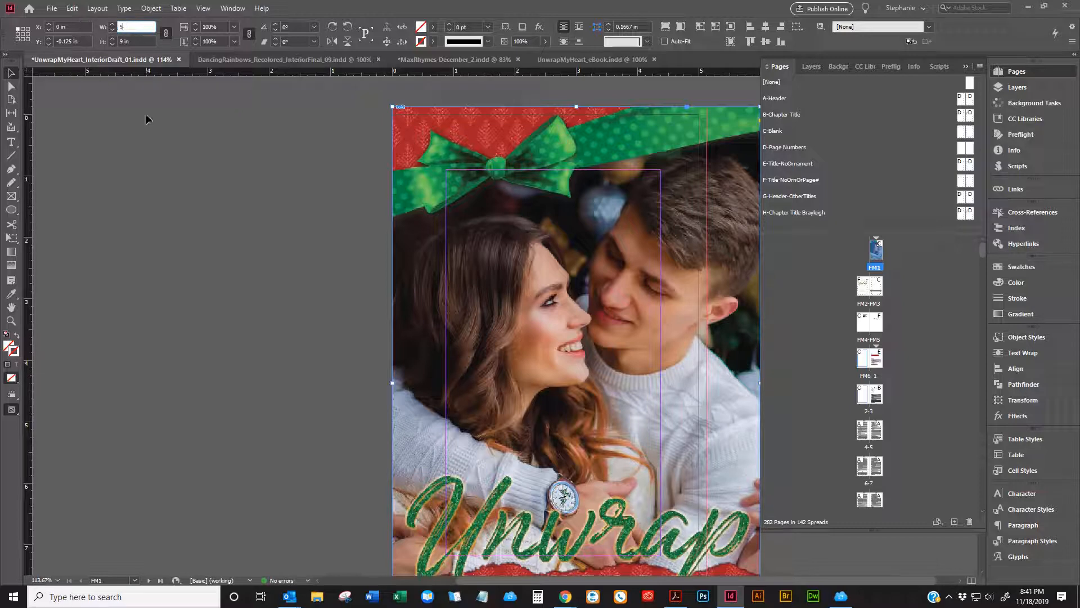
key("Return")
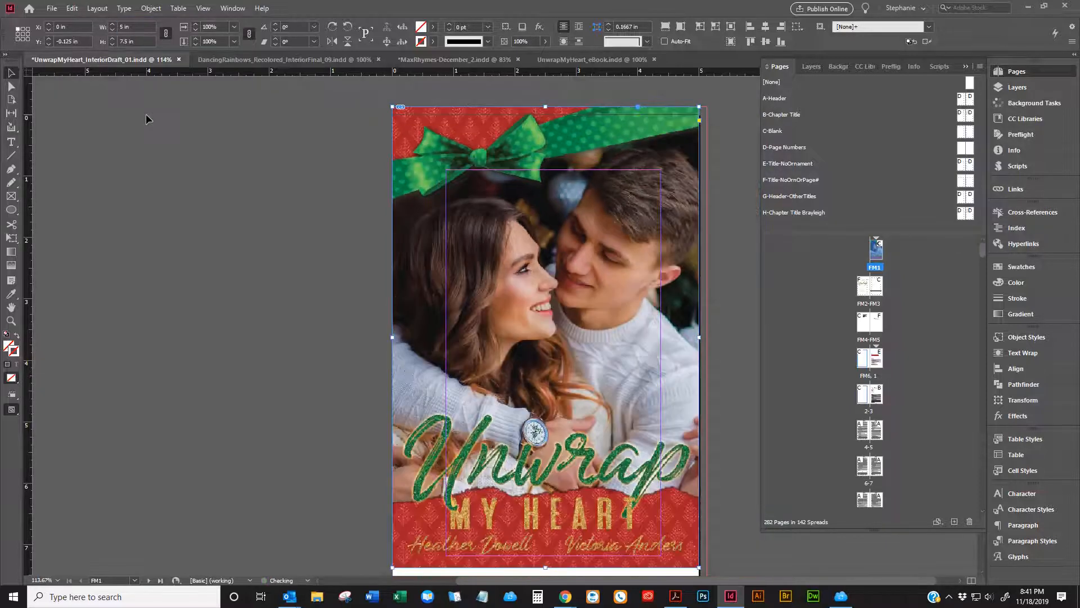
- Move the cover image down to Y 0.22 in so it sits vertically centred on page FM1, and deselect it
scroll(495, 272, "down", 1)
scroll(496, 272, "down", 2)
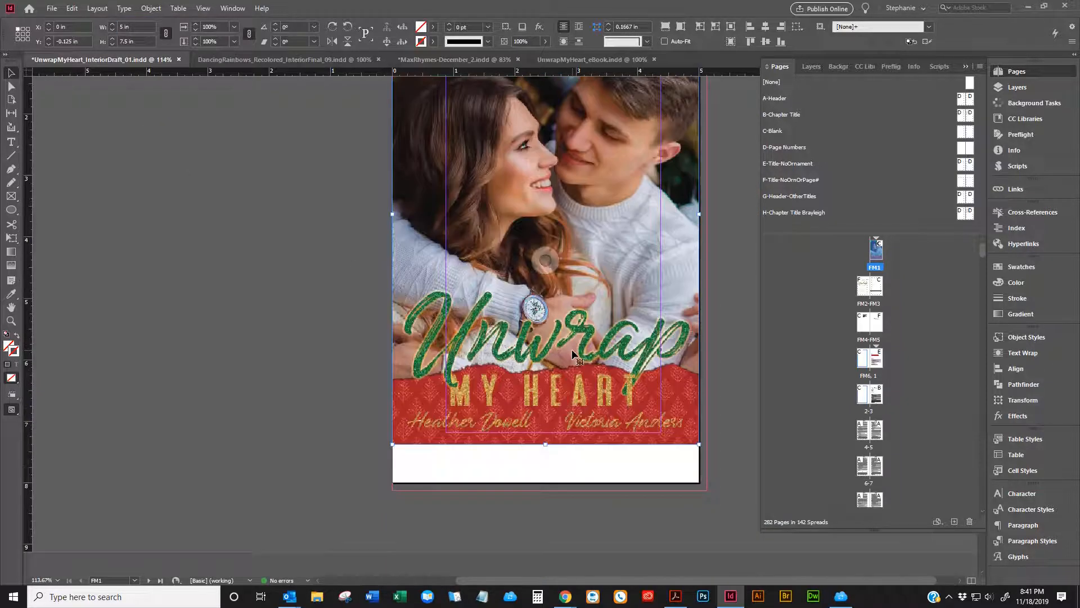
left_click_drag(571, 349, 580, 367)
scroll(595, 351, "up", 3)
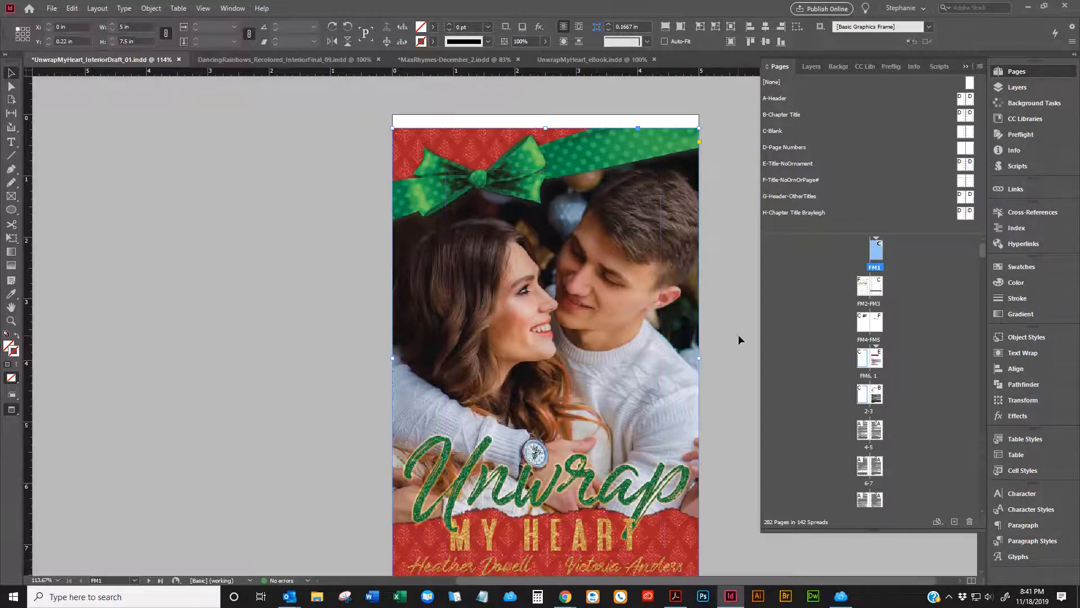
left_click(739, 336)
- Examine the cover's fit on page FM1 and how the title page falls on the FM2-FM3 spread
scroll(738, 336, "down", 2)
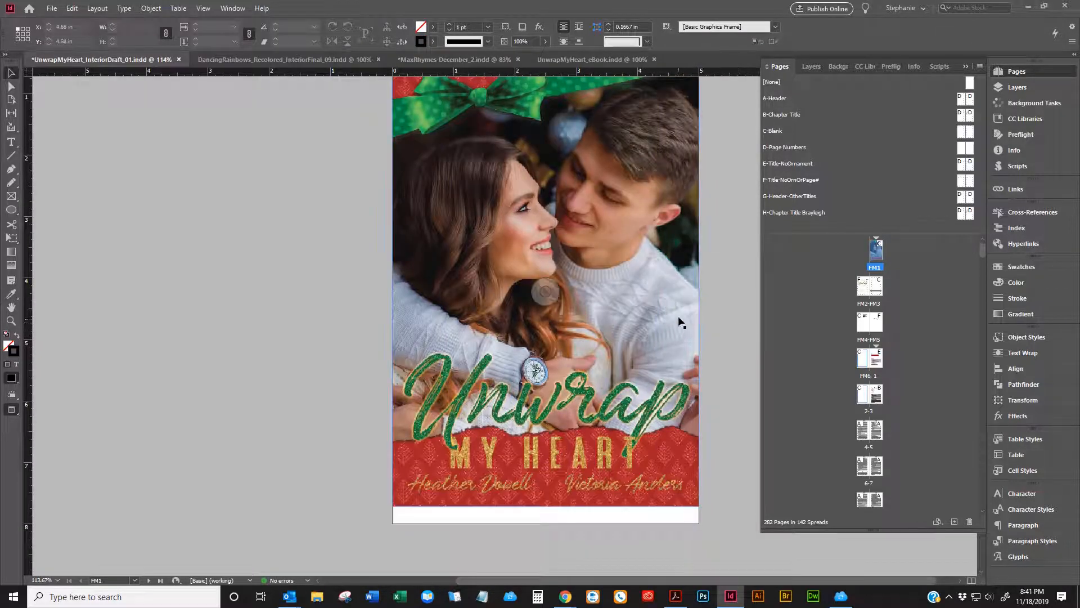
scroll(684, 312, "up", 2)
scroll(684, 312, "down", 1)
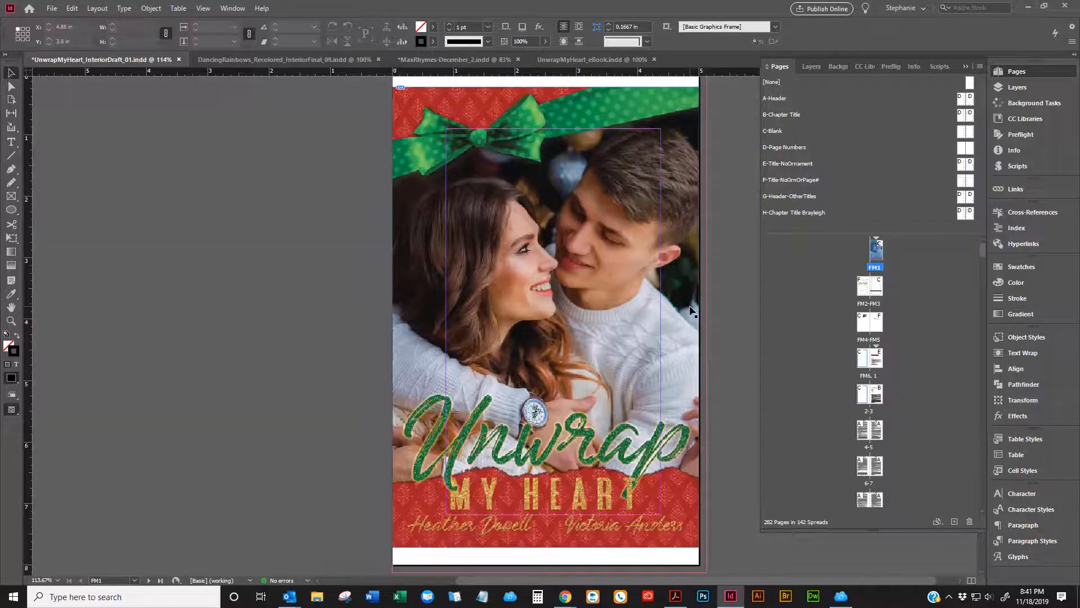
scroll(701, 310, "up", 1)
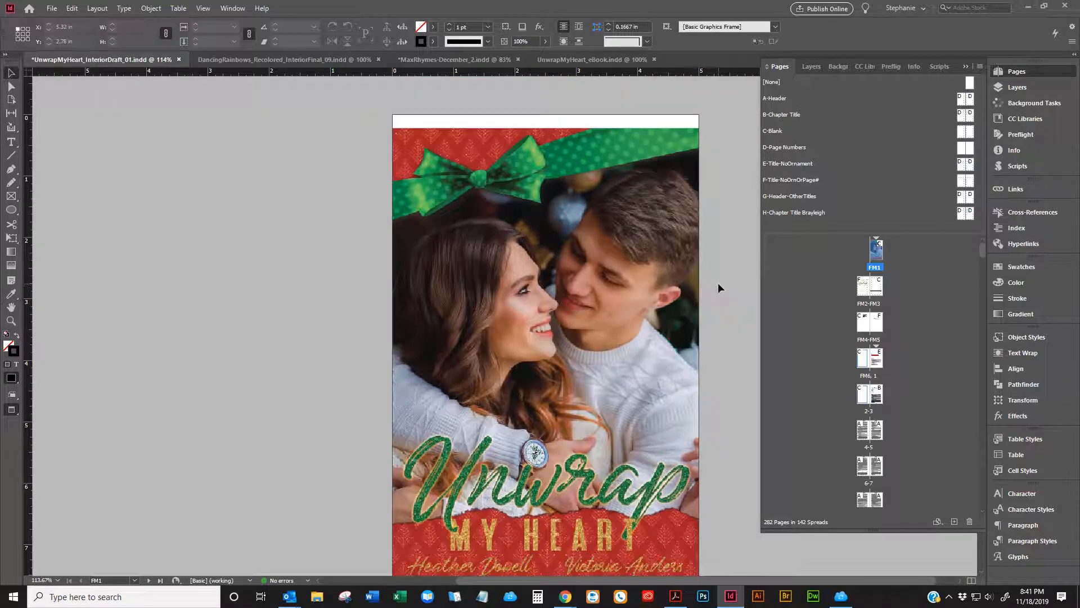
scroll(718, 282, "down", 1)
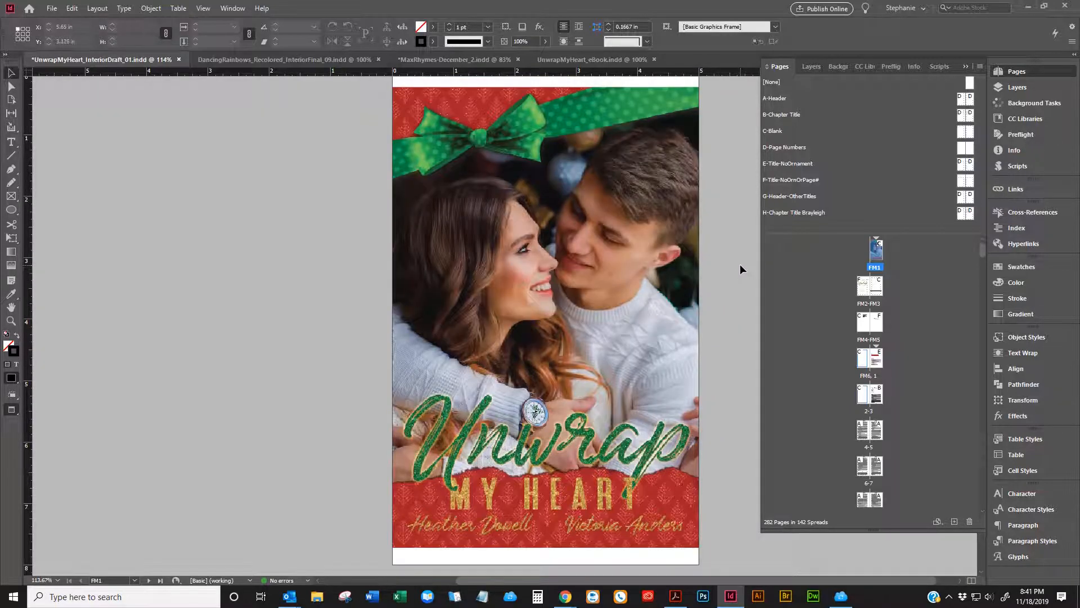
scroll(749, 265, "up", 2)
scroll(754, 262, "down", 2)
scroll(731, 256, "up", 4)
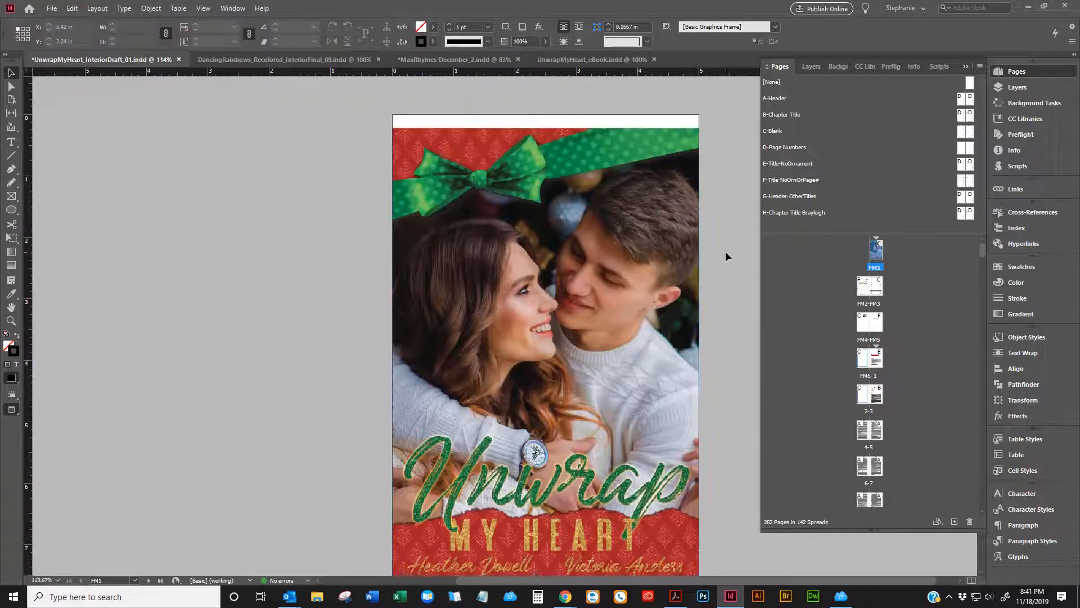
scroll(725, 251, "down", 20)
scroll(710, 263, "down", 8)
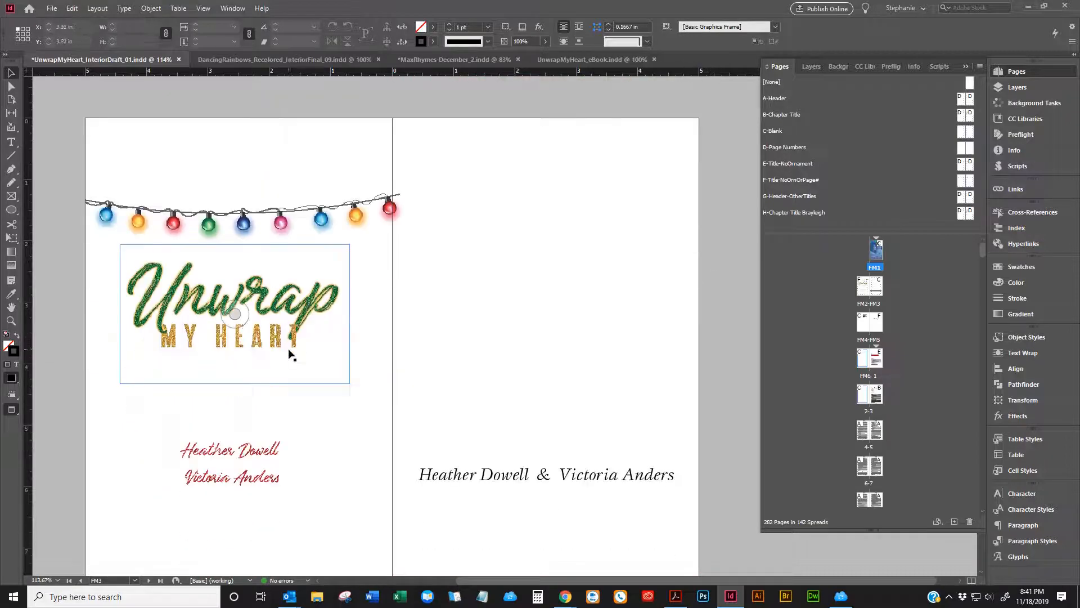
scroll(600, 179, "up", 12)
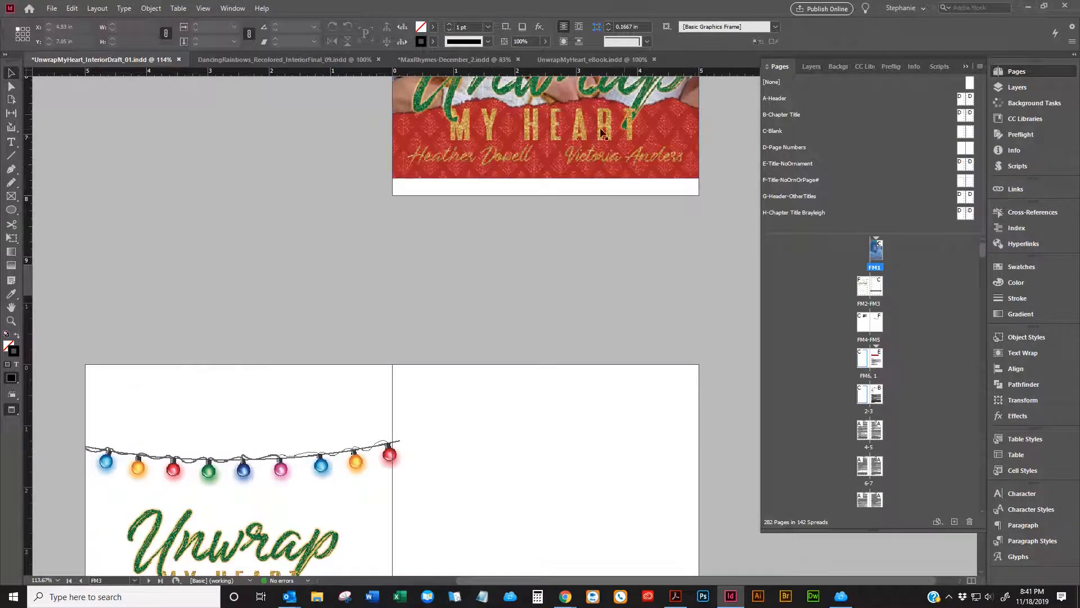
scroll(395, 213, "down", 12)
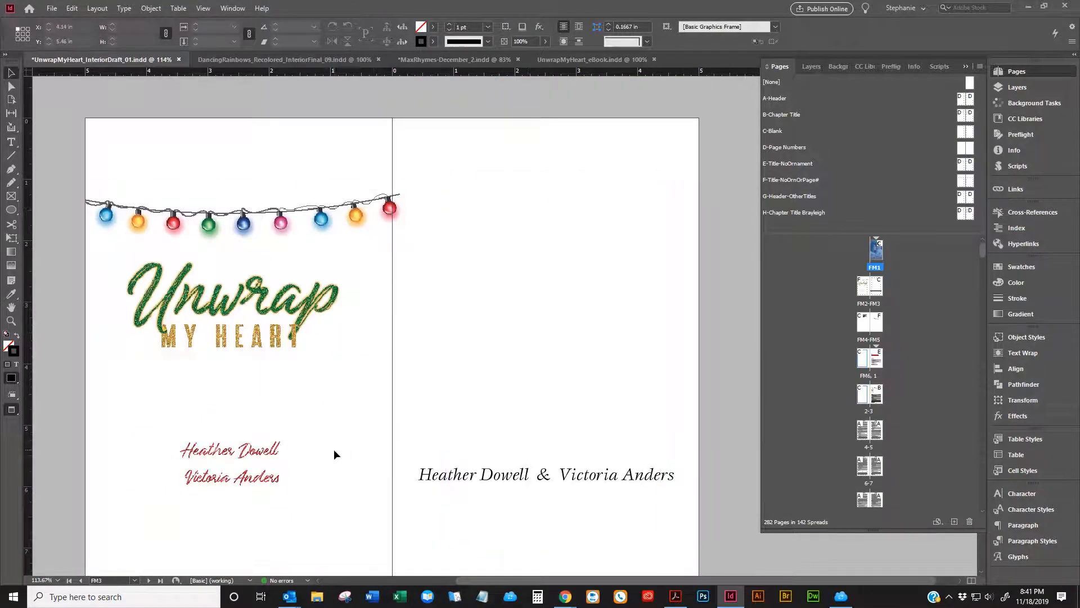
scroll(602, 288, "up", 14)
scroll(602, 288, "up", 10)
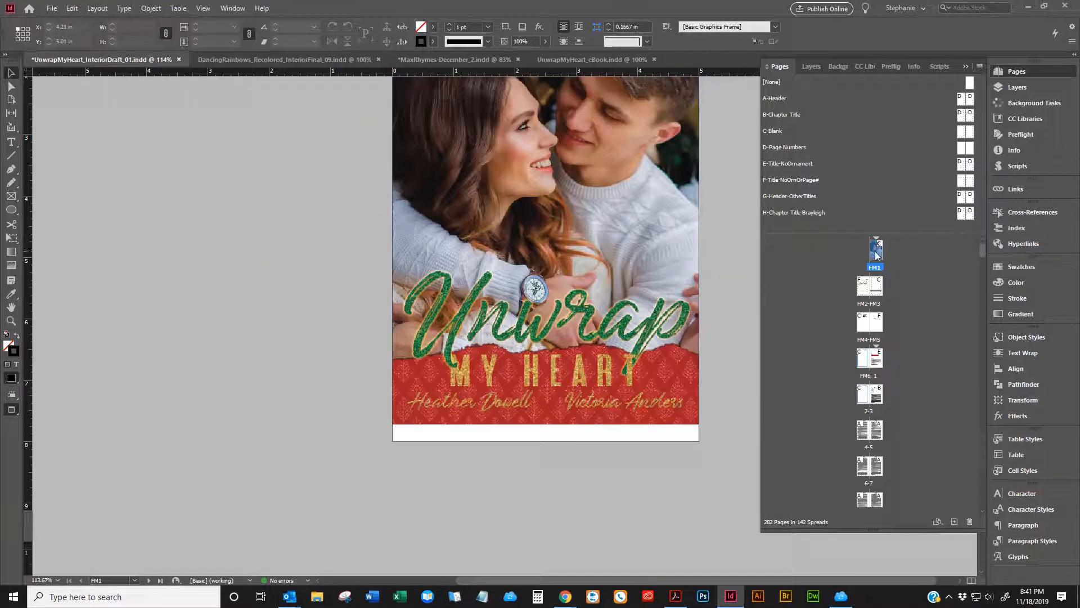
- Insert one page after page FM1 using the C-Blank master, and bring the FM2-FM3 spread into view
right_click(876, 256)
left_click(900, 257)
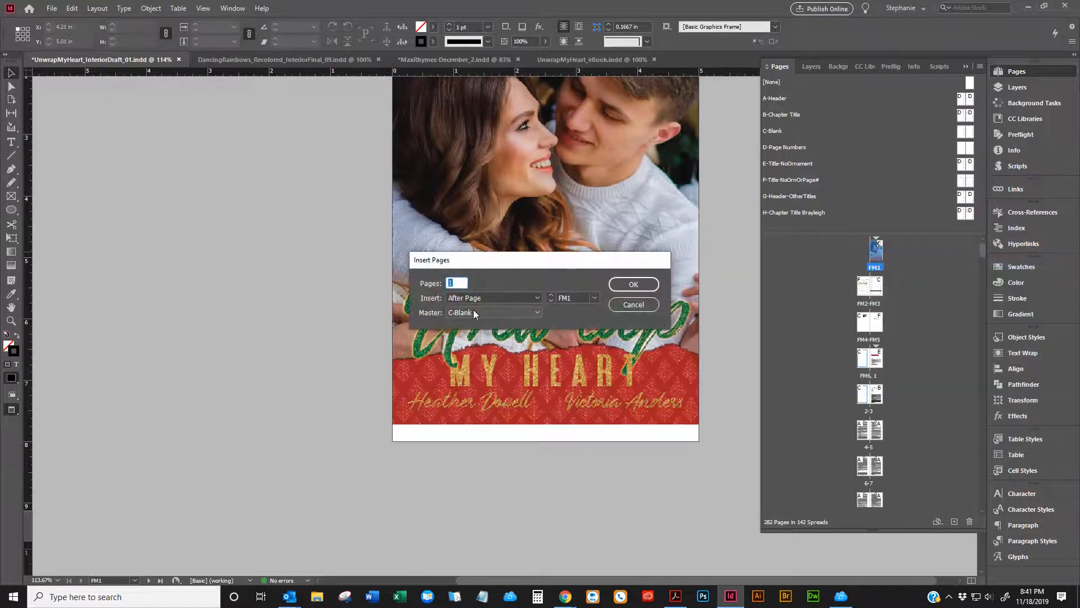
left_click(633, 284)
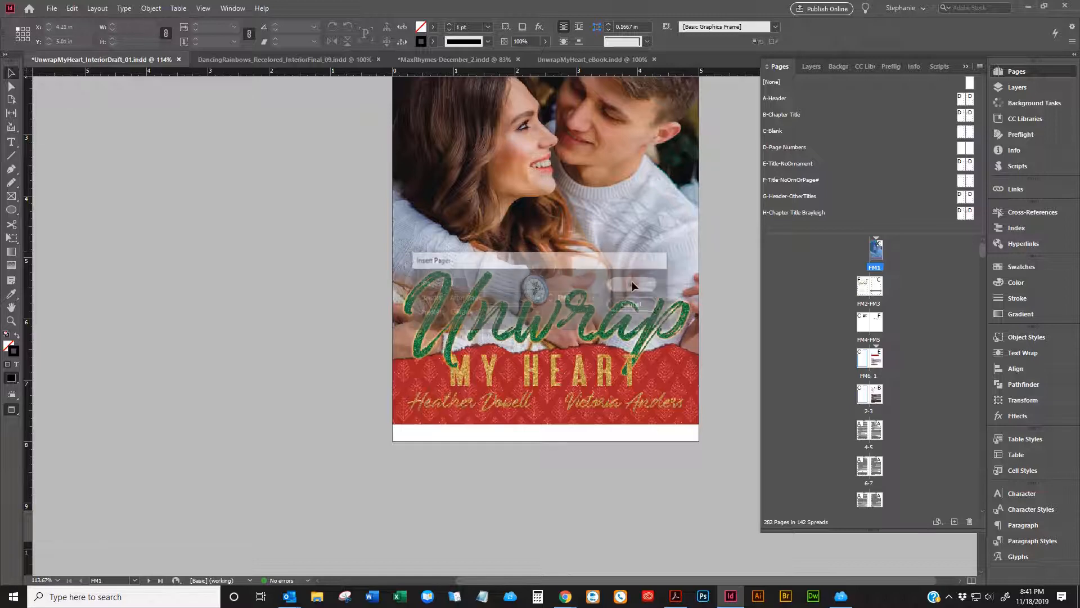
scroll(613, 424, "up", 4)
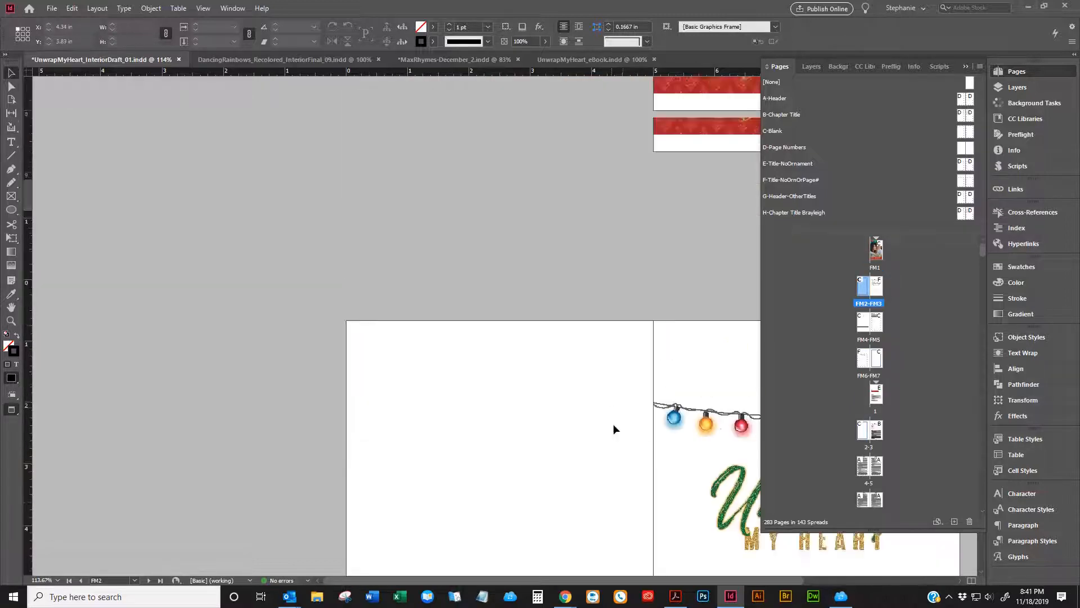
scroll(606, 491, "down", 1)
left_click_drag(589, 577, 752, 572)
scroll(475, 408, "down", 4)
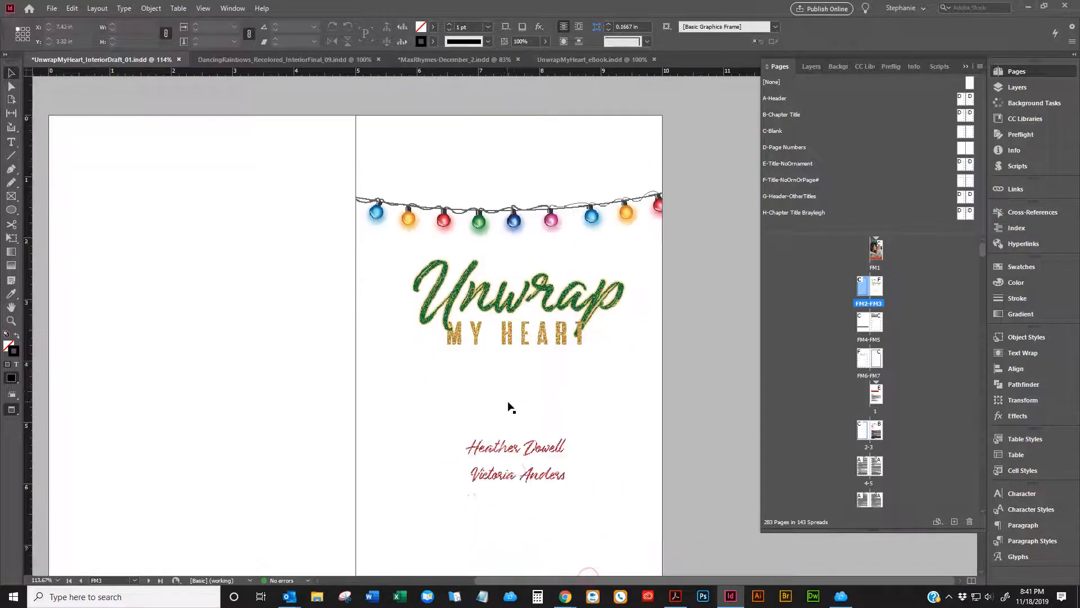
- Show the frames, guides and hidden characters on the FM4-FM5 spread
key("w")
scroll(639, 346, "down", 6)
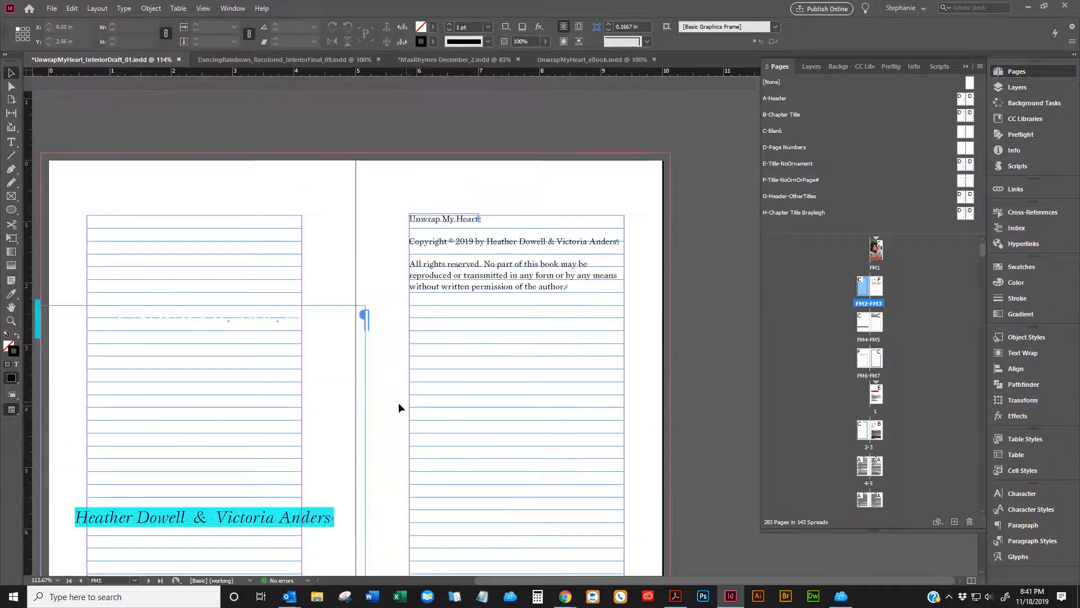
scroll(205, 373, "up", 1)
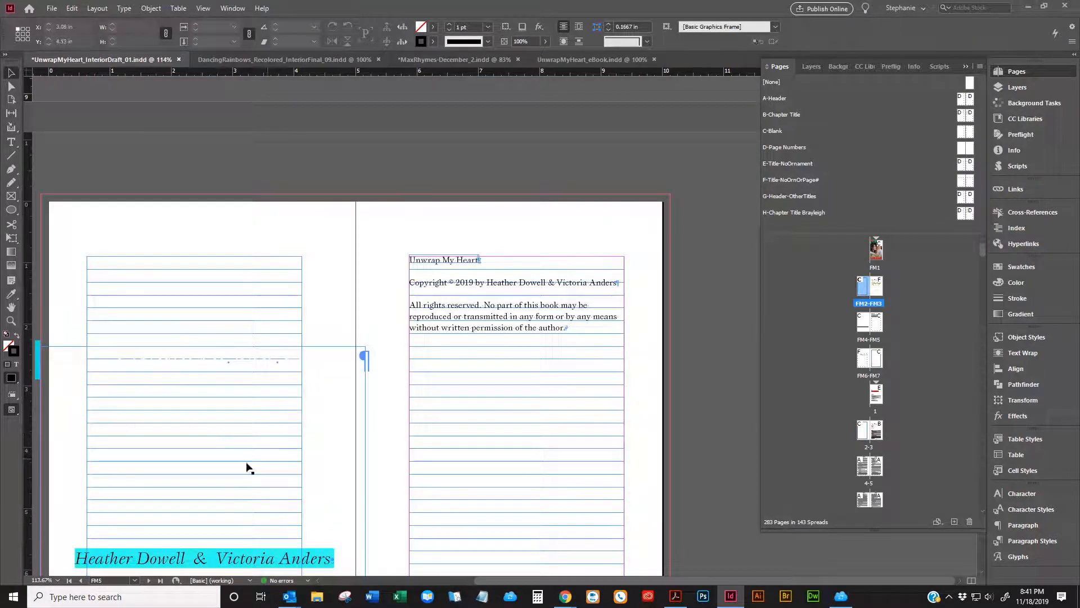
- Try to move the main text frame of page FM4 over to page FM5, and undo the move
left_click_drag(151, 469, 579, 217)
scroll(602, 314, "up", 3)
scroll(601, 319, "down", 3)
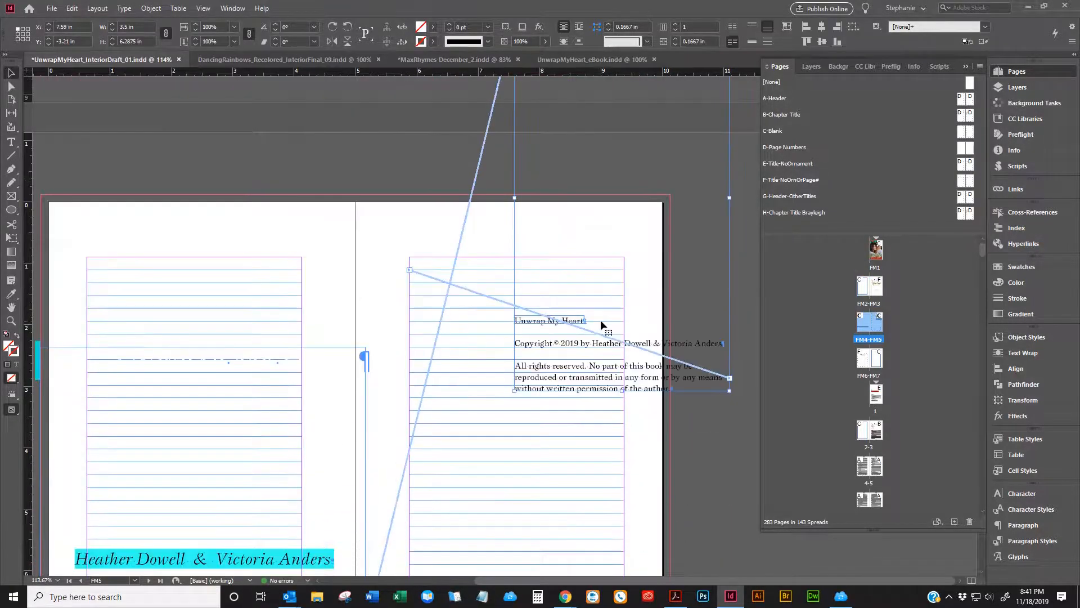
key("ctrl+z")
- Move the half-title text frame with the authors' names off page FM4 to the pasteboard beside page FM3, and deselect it
left_click(329, 367)
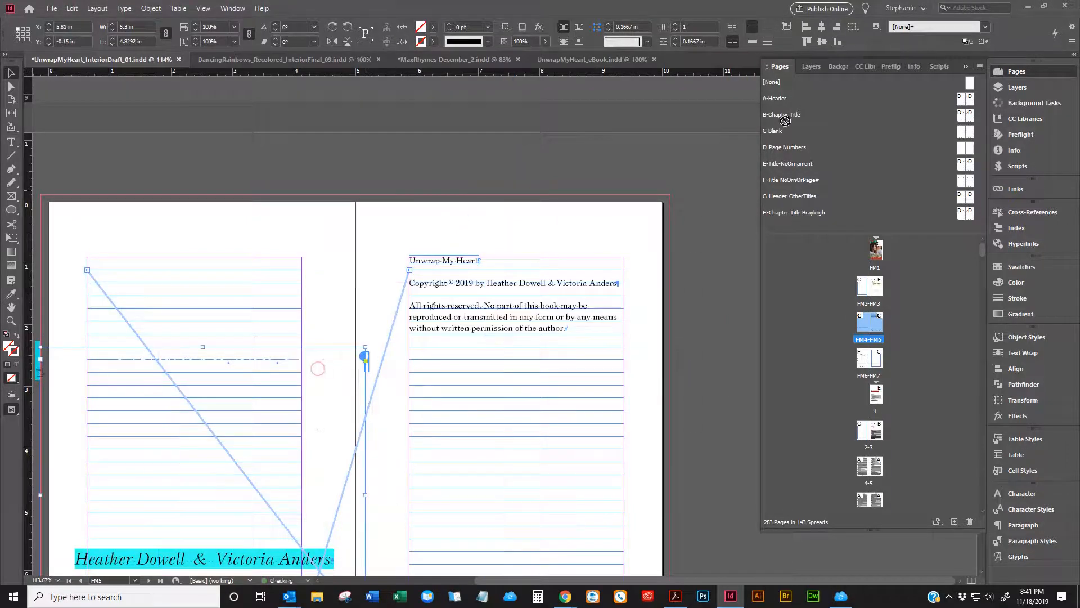
left_click_drag(318, 367, 728, 151)
left_click(966, 67)
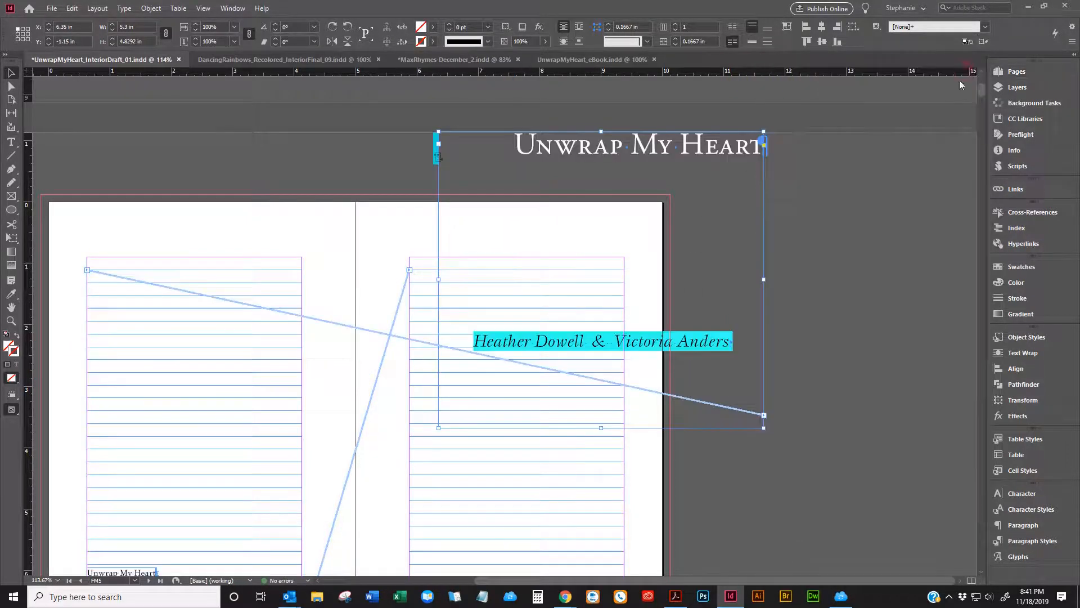
scroll(707, 234, "up", 1)
scroll(646, 353, "up", 3)
left_click_drag(706, 415, 919, 90)
left_click_drag(848, 184, 840, 152)
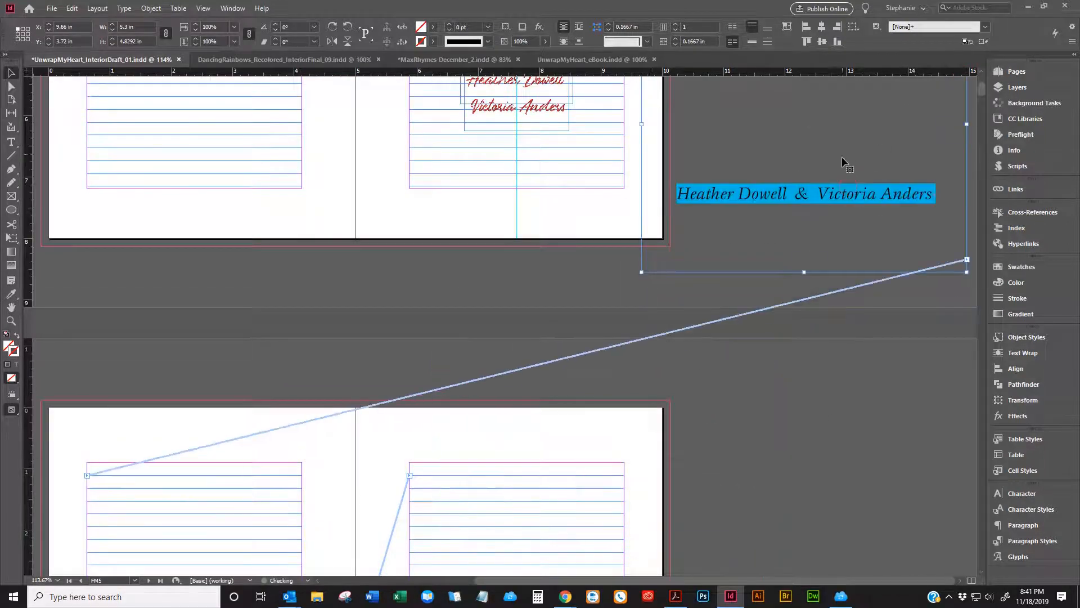
scroll(836, 180, "up", 5)
scroll(737, 225, "down", 12)
scroll(521, 307, "down", 2)
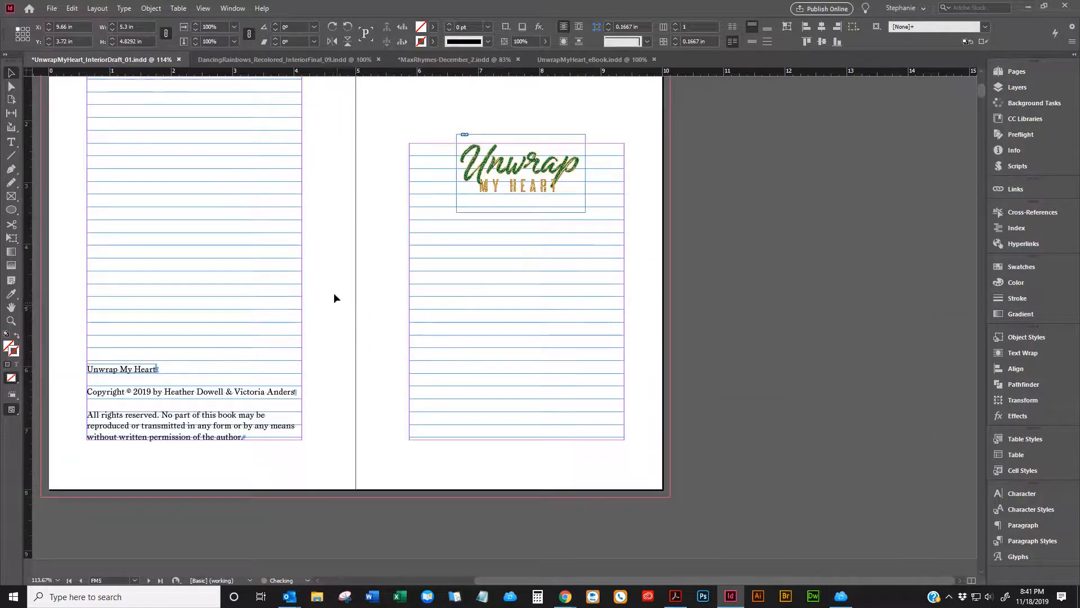
scroll(327, 291, "up", 3)
left_click(352, 287)
- Enlarge the overset text frame on the pasteboard beside the ARC letter page to about 4.1 by 5.9 in
scroll(328, 409, "down", 15)
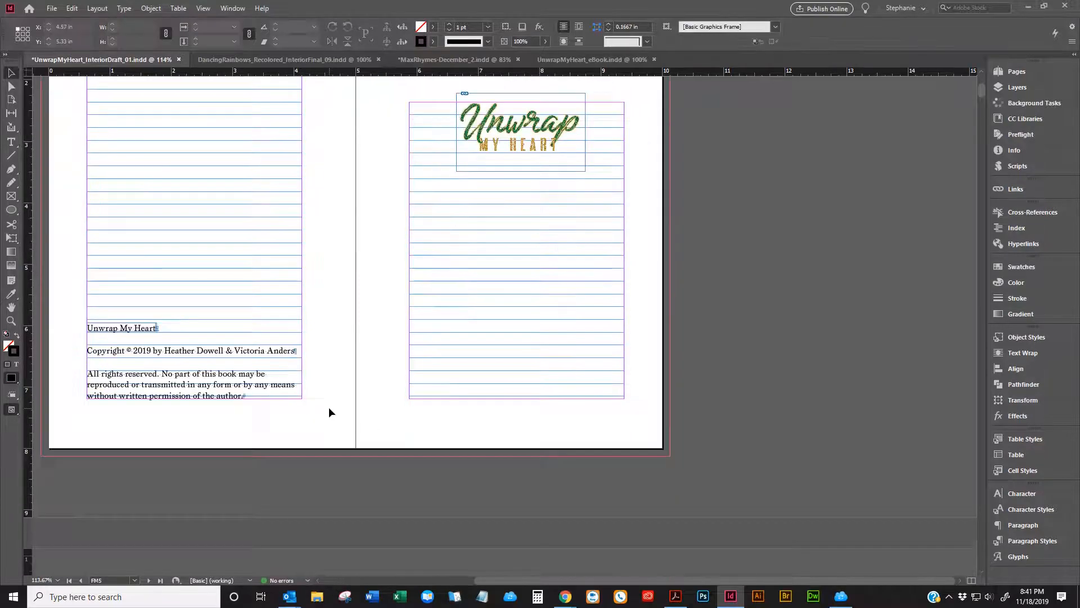
scroll(330, 419, "up", 5)
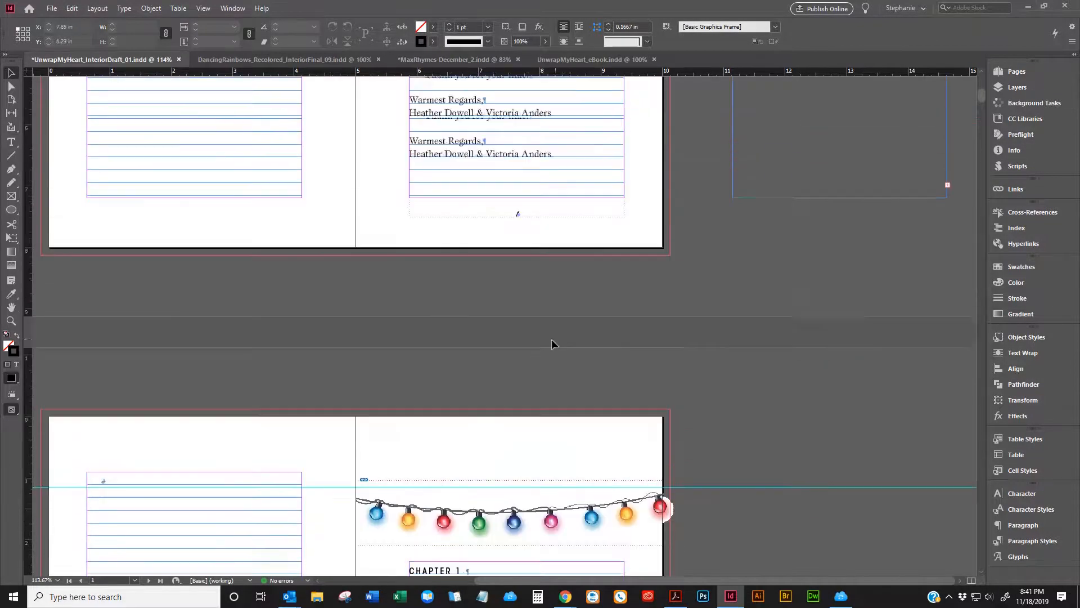
left_click(803, 299)
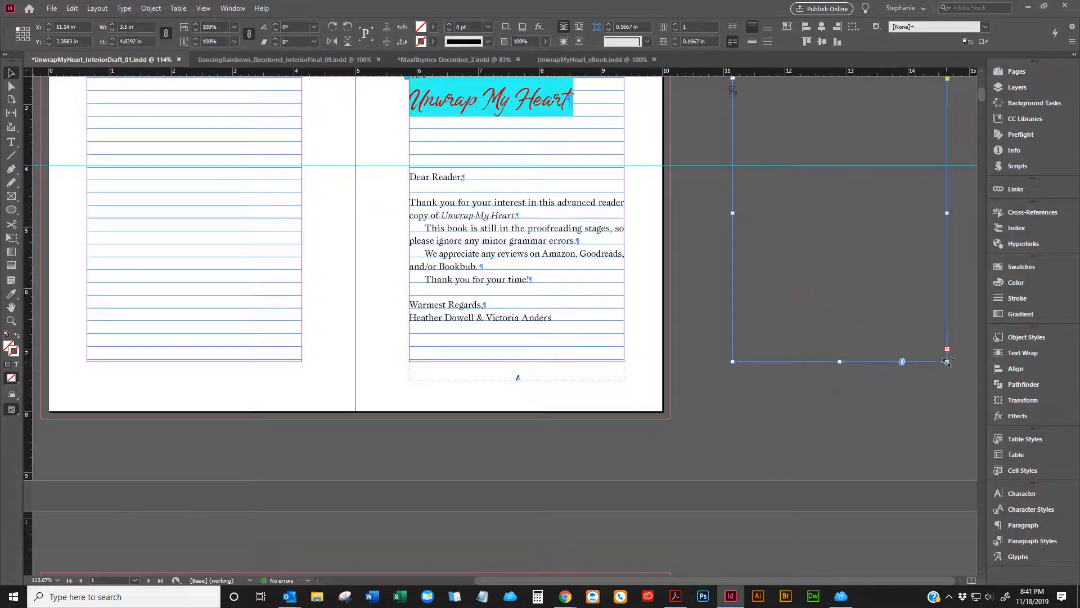
left_click_drag(946, 362, 977, 422)
scroll(878, 332, "up", 3)
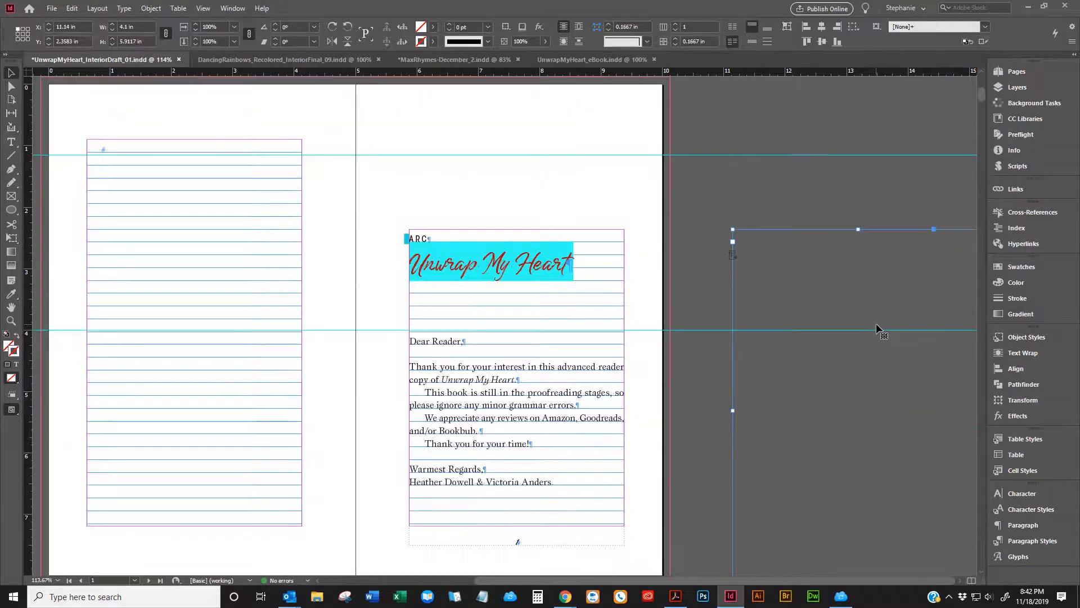
scroll(876, 329, "down", 4)
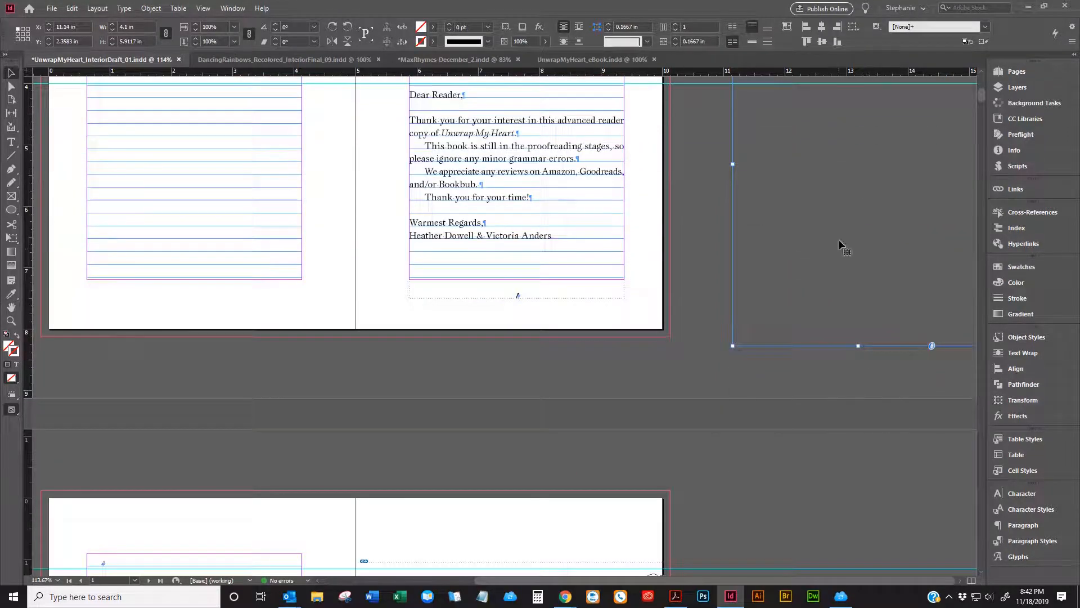
- Try the overset text frame on the empty page facing the ARC letter, shift it further down, and undo the shift
left_click_drag(833, 231, 204, 228)
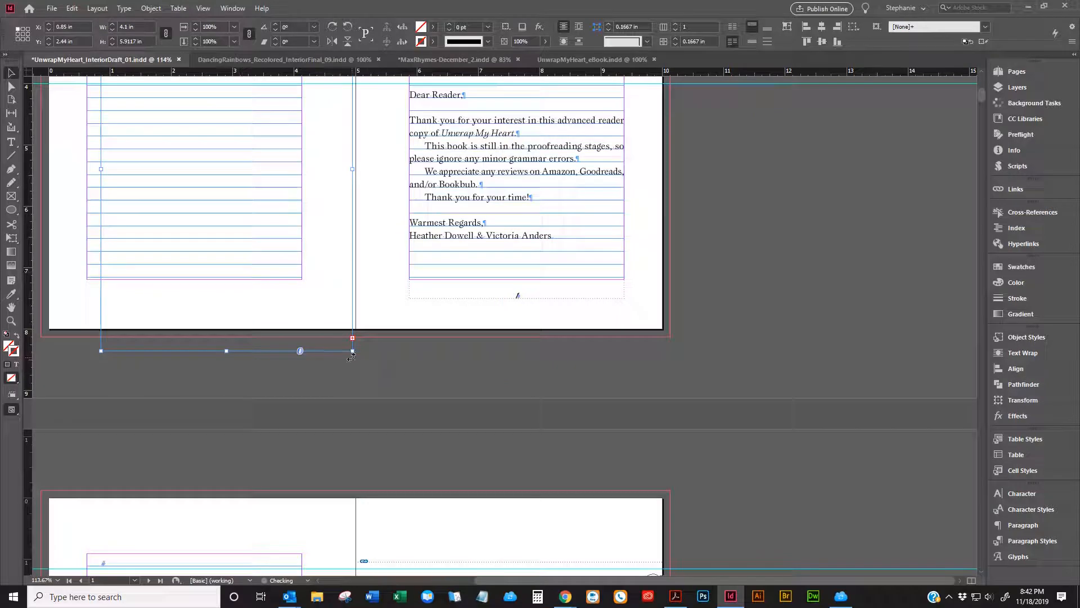
left_click_drag(349, 350, 404, 382)
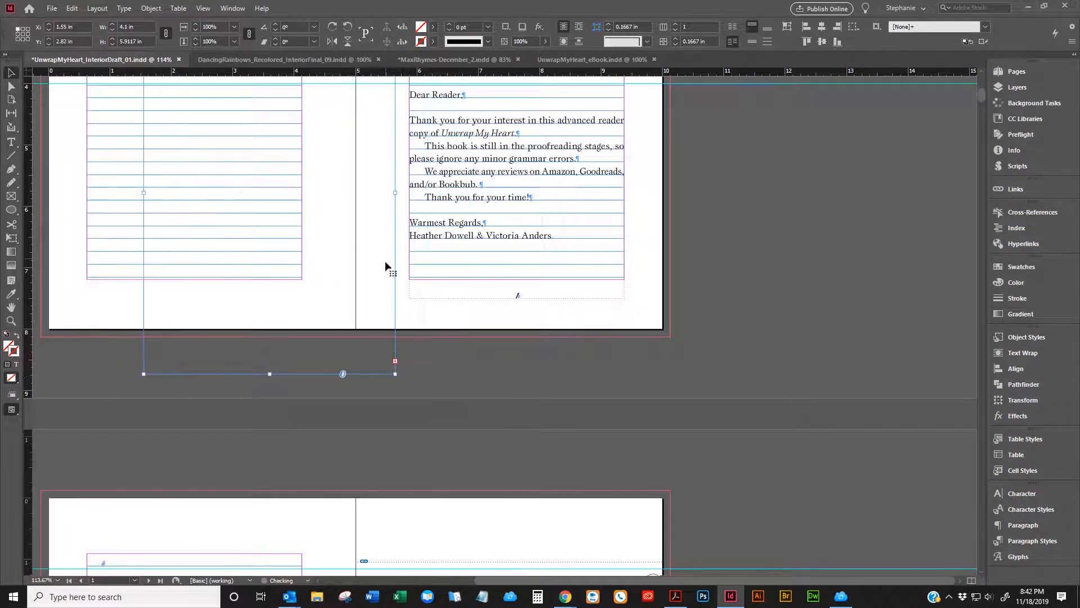
key("ctrl+z")
key("ctrl+z")
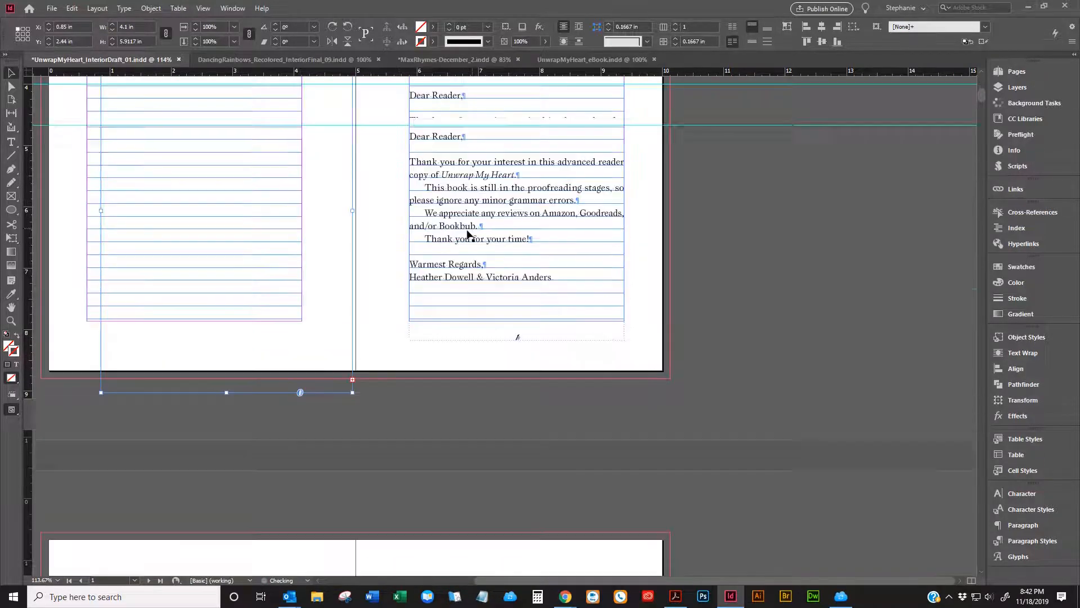
- Move the overset text frame onto the pasteboard beside the ARC letter page, at about X 10.42 in, Y 0.84 in
left_click_drag(300, 315, 902, 221)
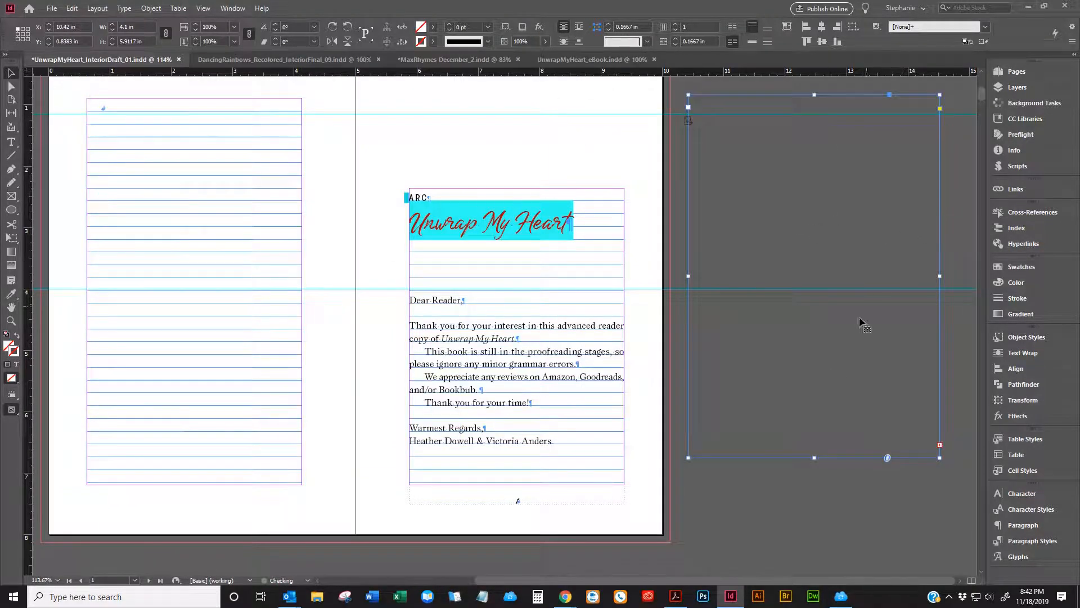
left_click(828, 464)
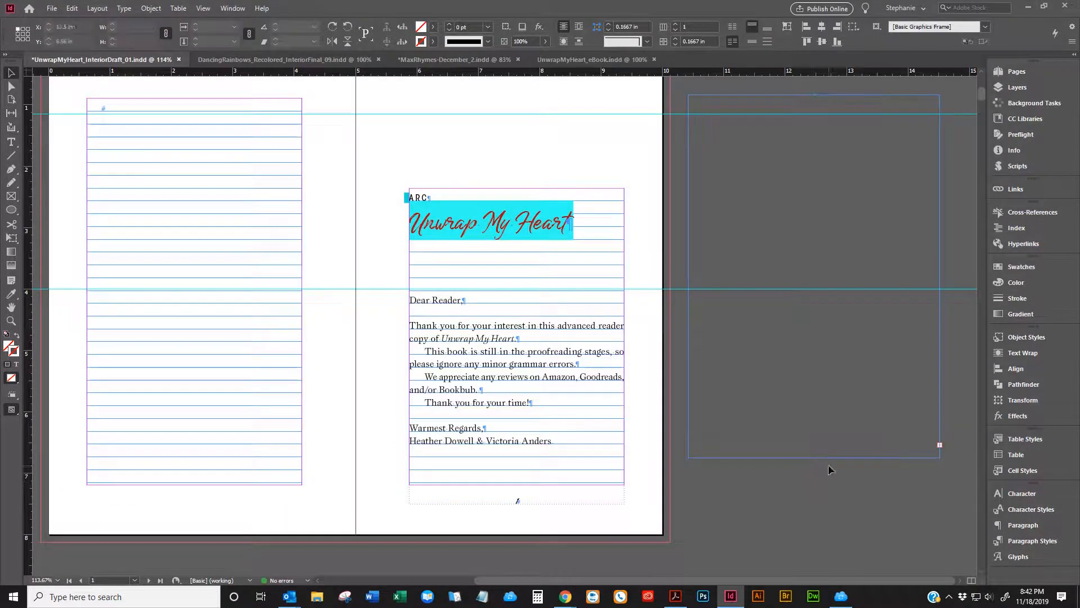
- Enlarge the overset text frame on the pasteboard beside the ARC letter page to about 4.58 by 6.54 in
left_click(941, 457)
left_click_drag(940, 457, 969, 496)
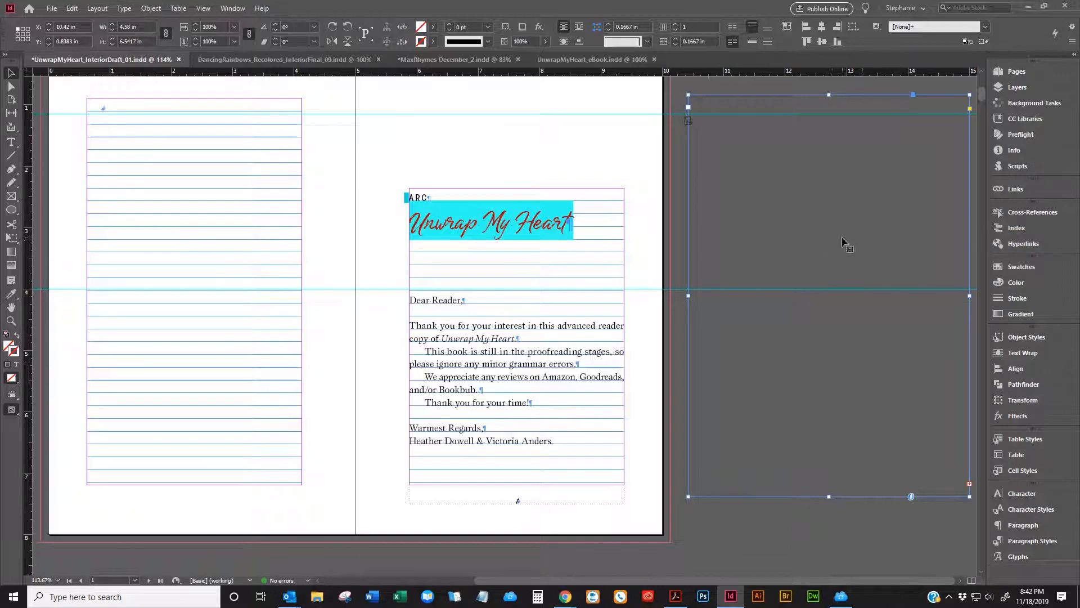
scroll(917, 208, "up", 2)
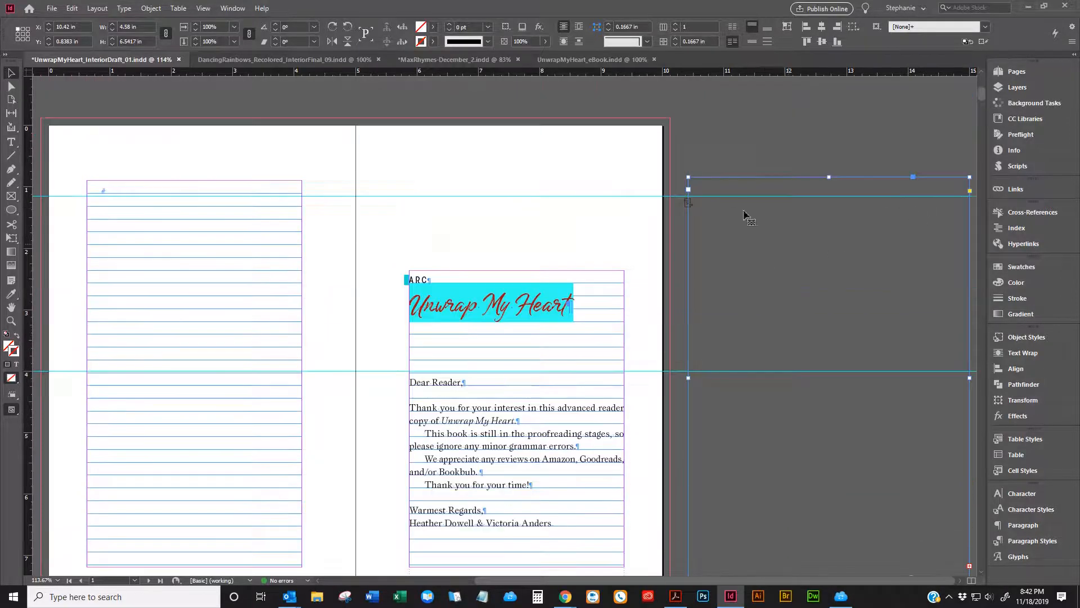
scroll(810, 194, "down", 1)
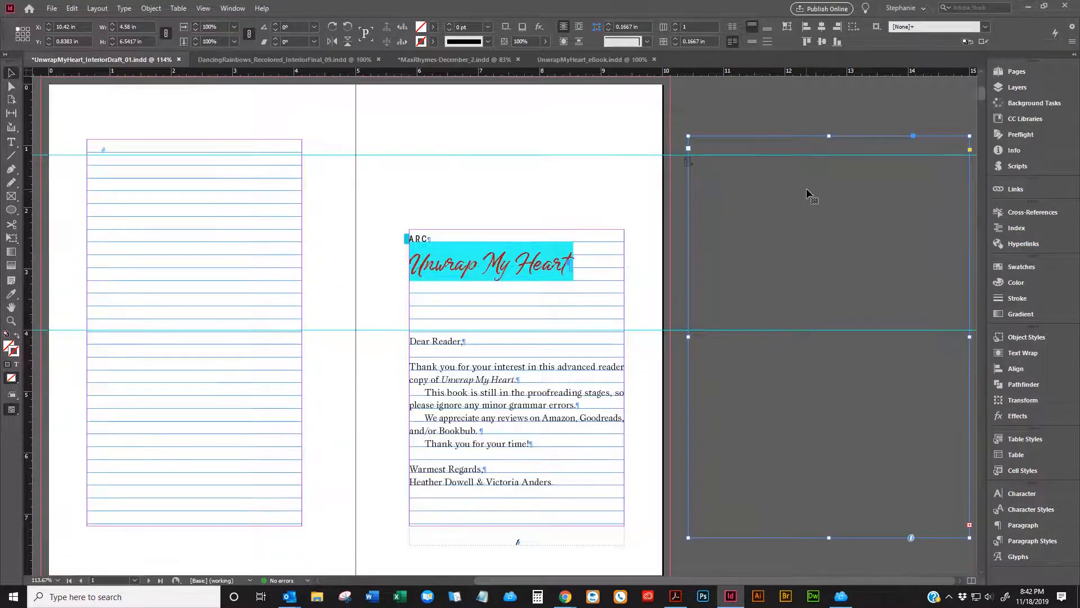
scroll(808, 193, "down", 2)
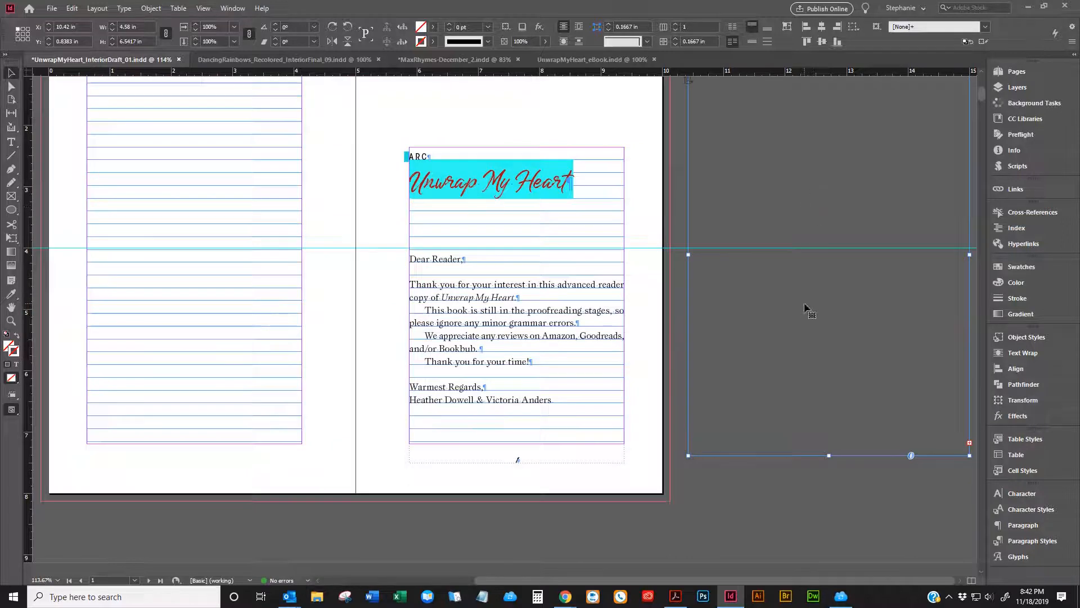
scroll(762, 230, "up", 4)
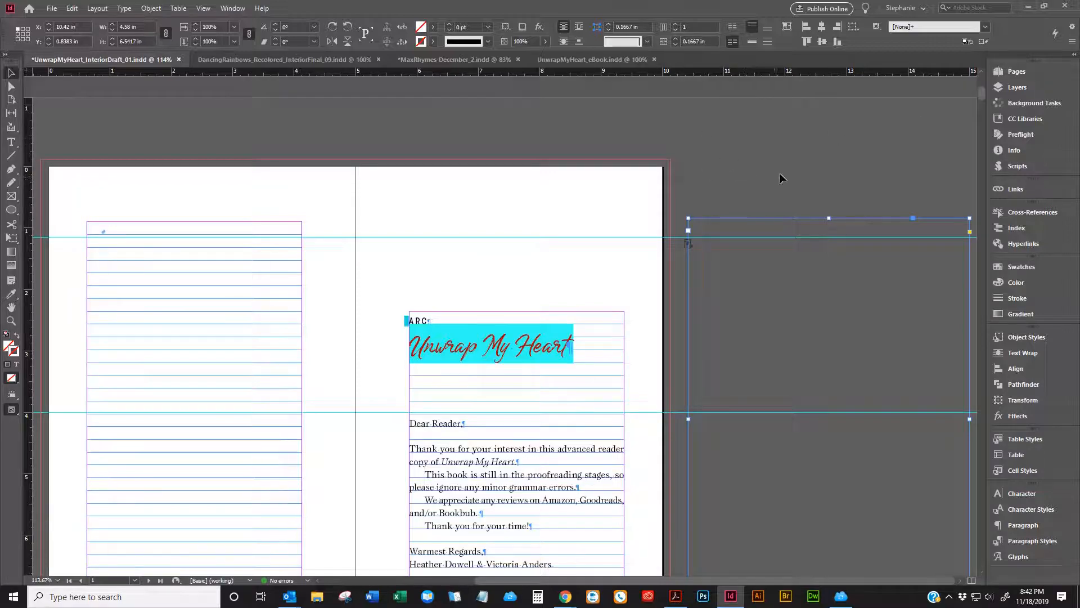
- Create a text frame about 3.7 by 1.26 in on the pasteboard beside the cover page and enter "ADVANCED READER COPY"
scroll(781, 169, "down", 20)
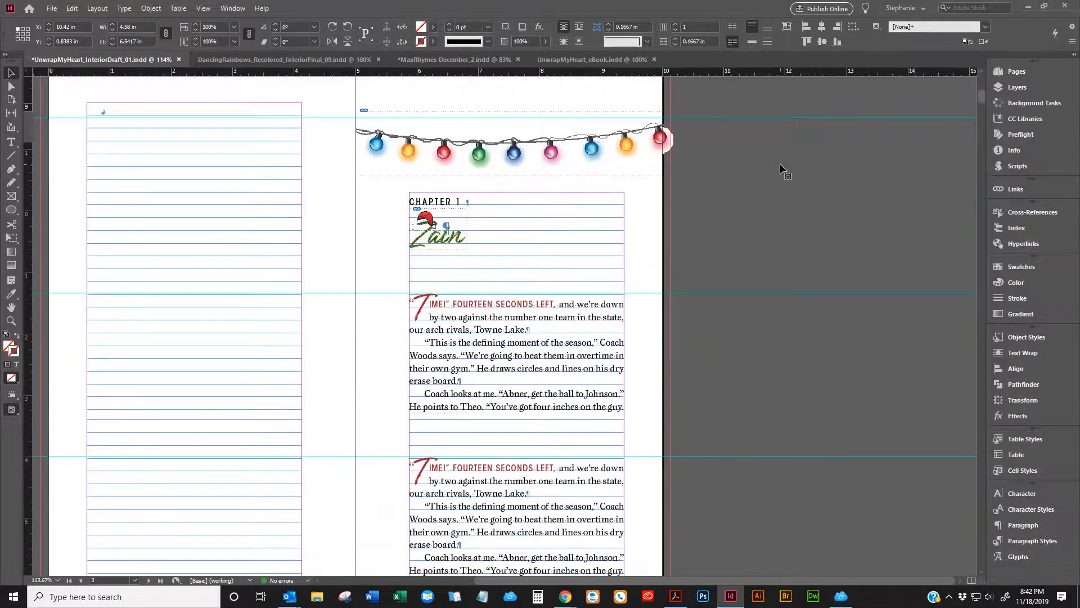
scroll(781, 169, "up", 20)
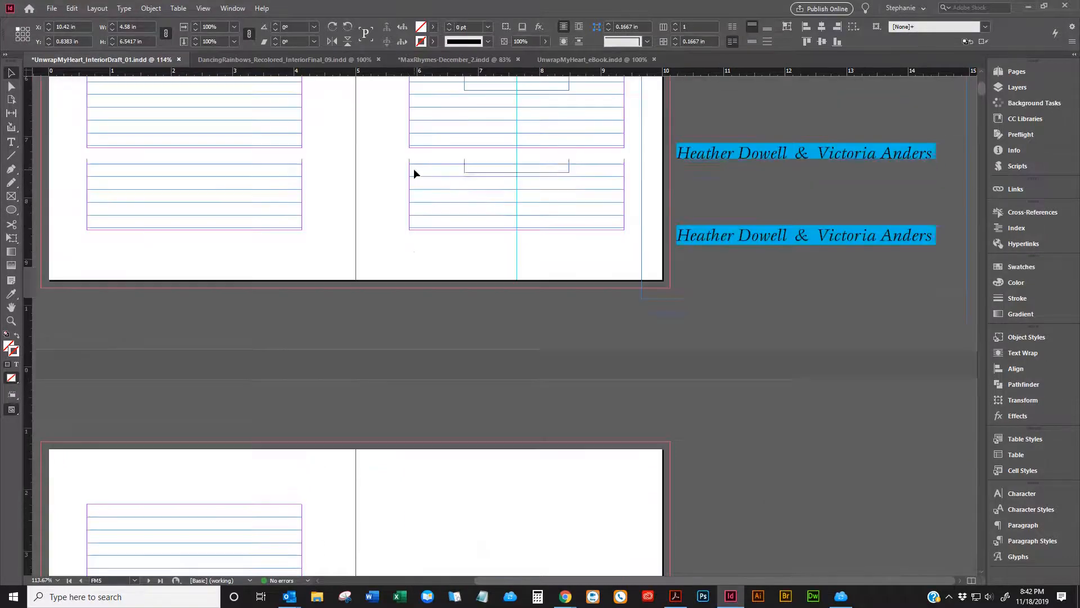
scroll(414, 170, "up", 15)
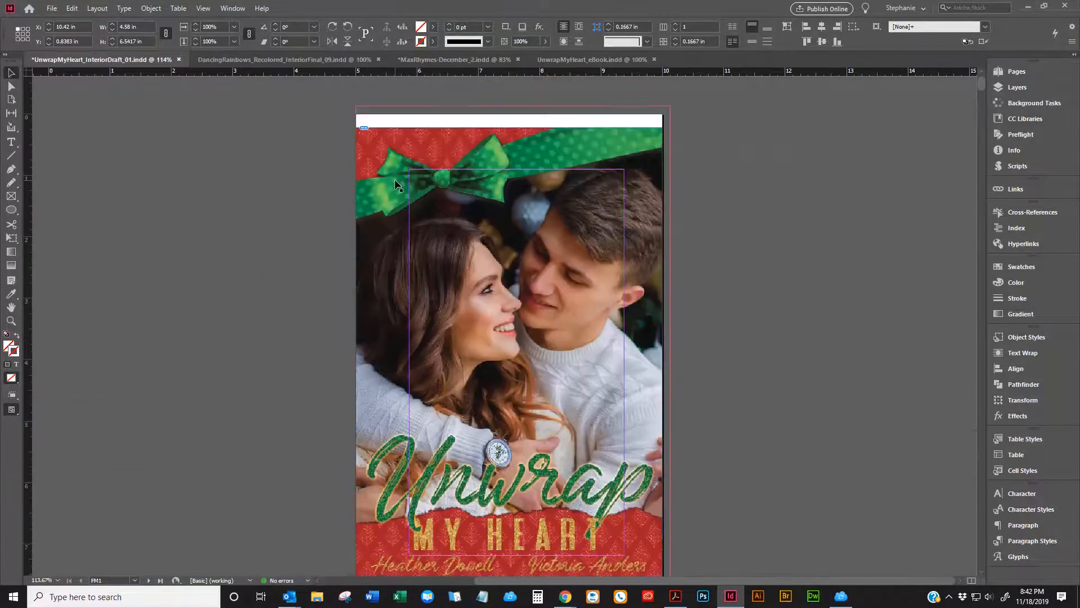
scroll(390, 176, "down", 3)
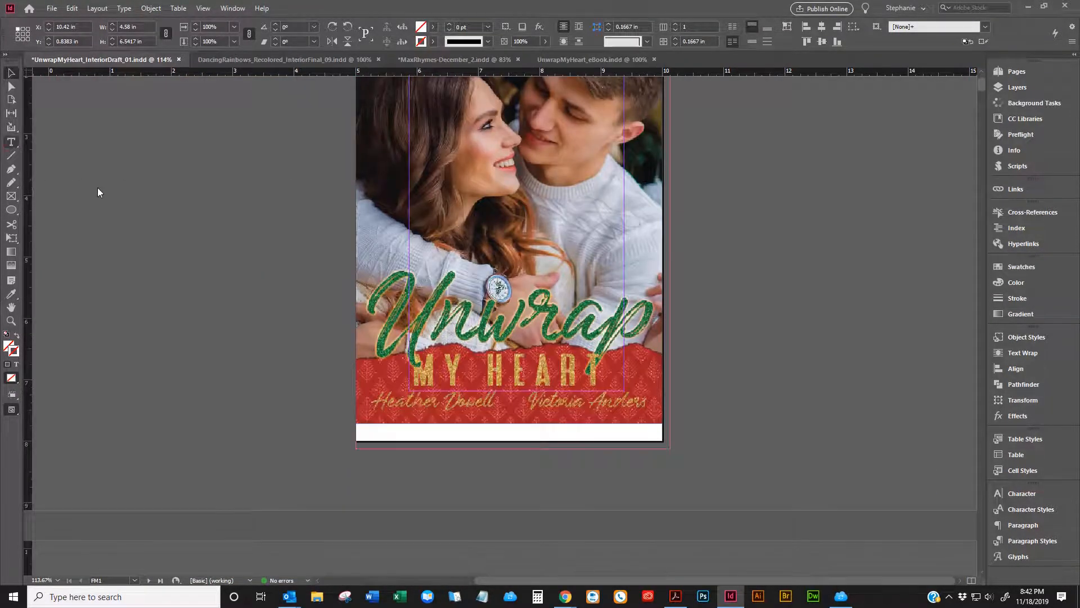
left_click_drag(90, 175, 318, 252)
type("A")
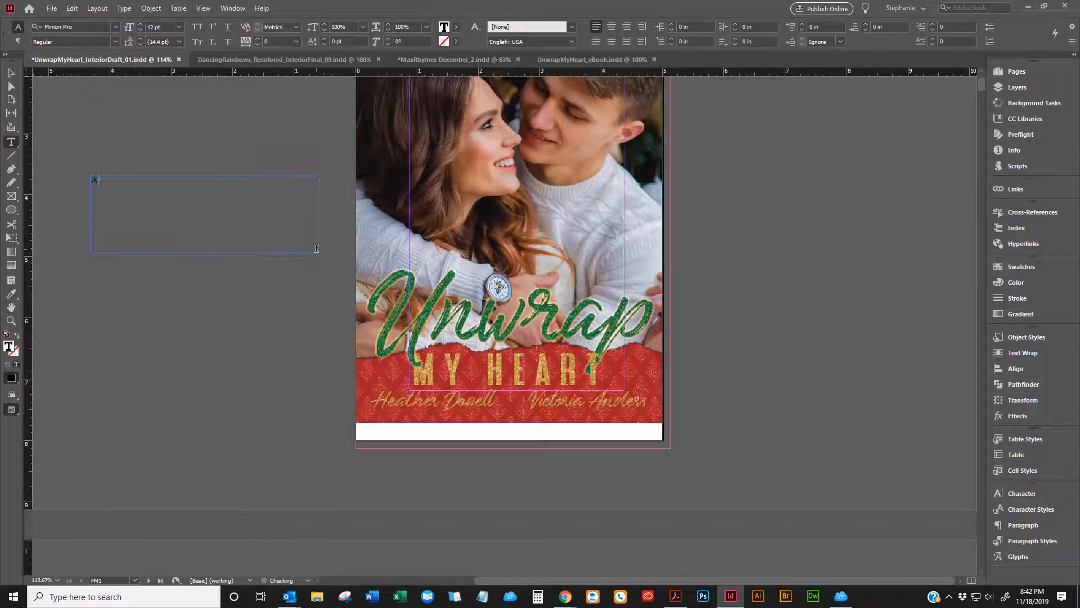
type("DVA")
key("BackSpace")
key("BackSpace")
type("NCED READER CO")
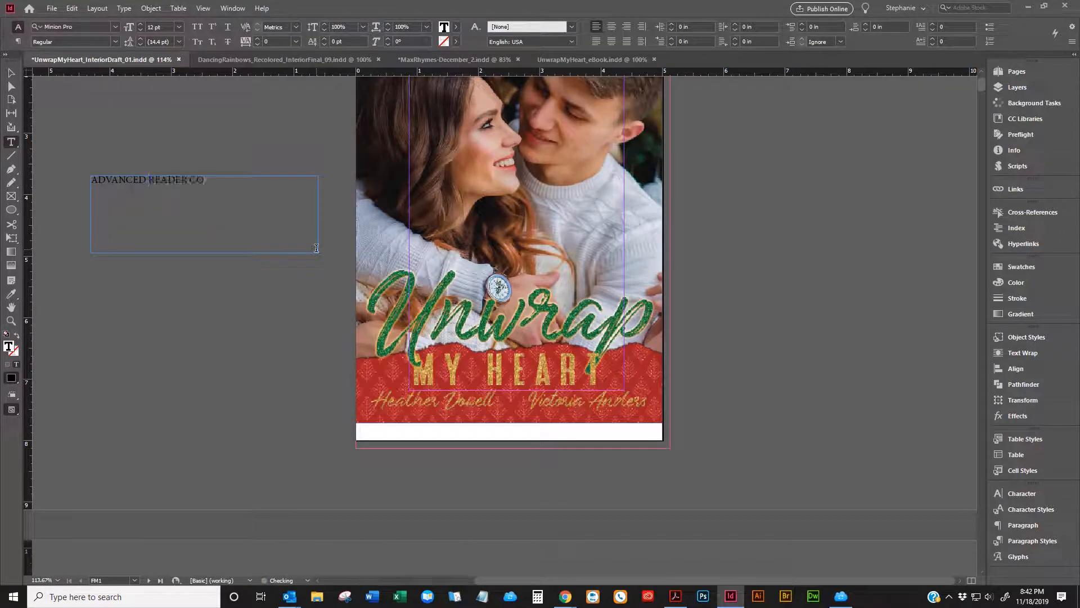
type("PE")
key("BackSpace")
type("Y")
- Set all the "ADVANCED READER COPY" text in ITC Avant Garde Gothic Std Book at 24 pt
key("ctrl+a")
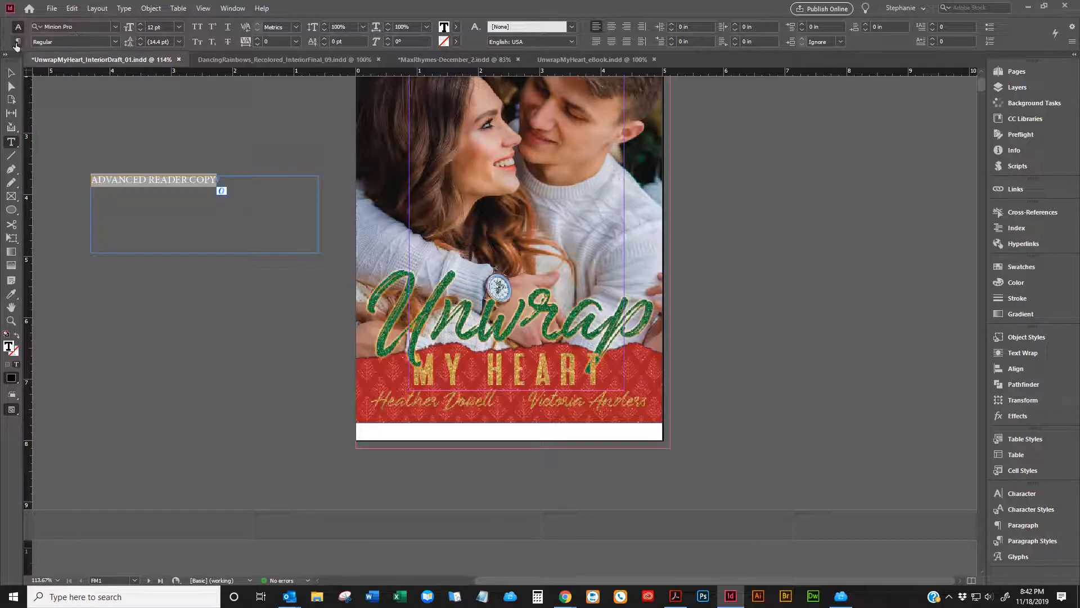
left_click(62, 27)
key("BackSpace")
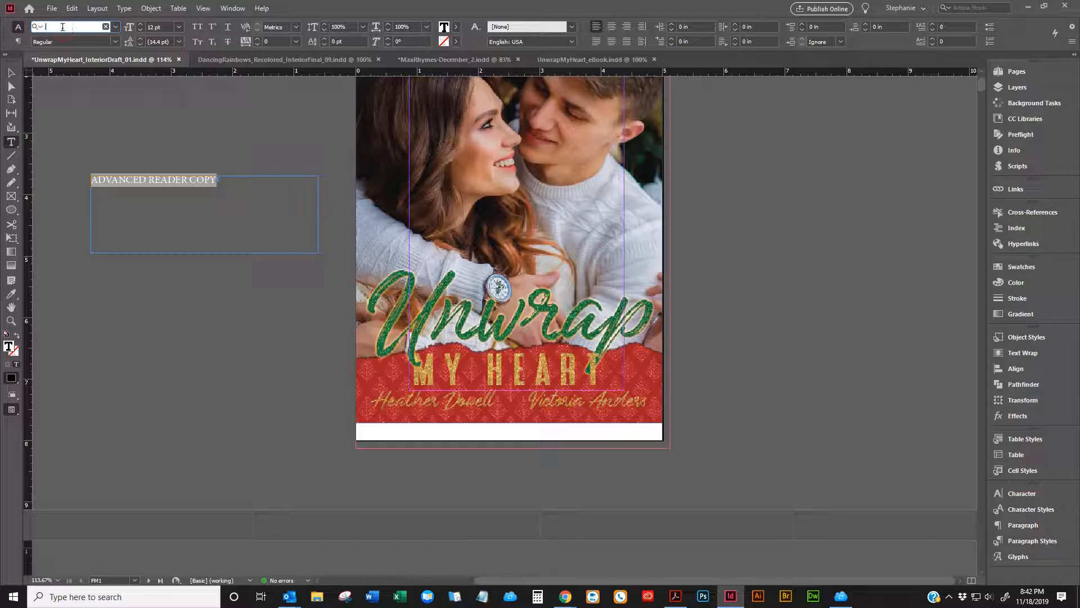
type("itc ava")
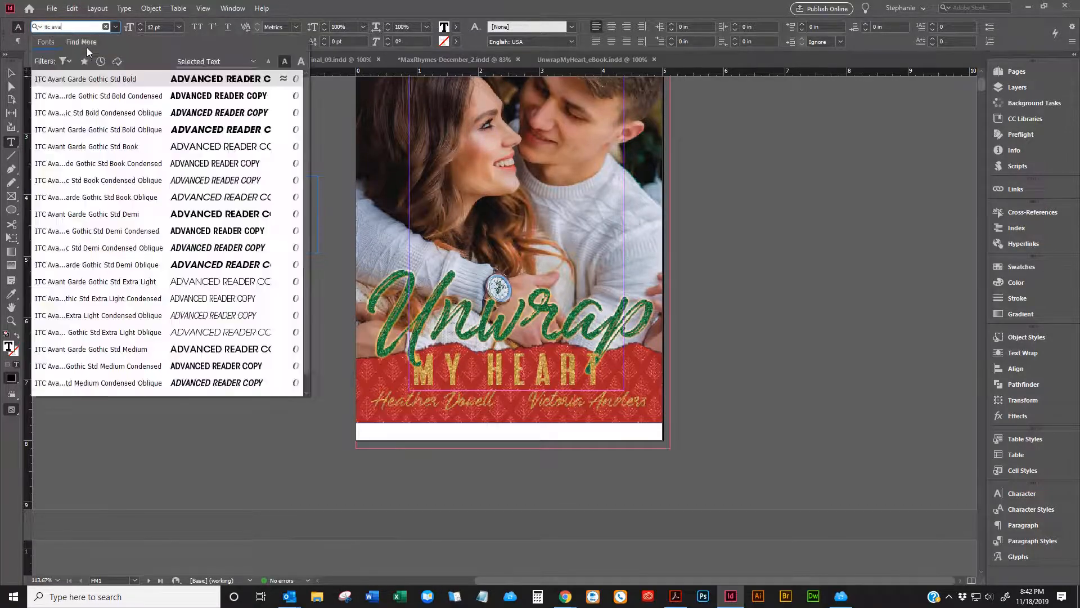
left_click(151, 148)
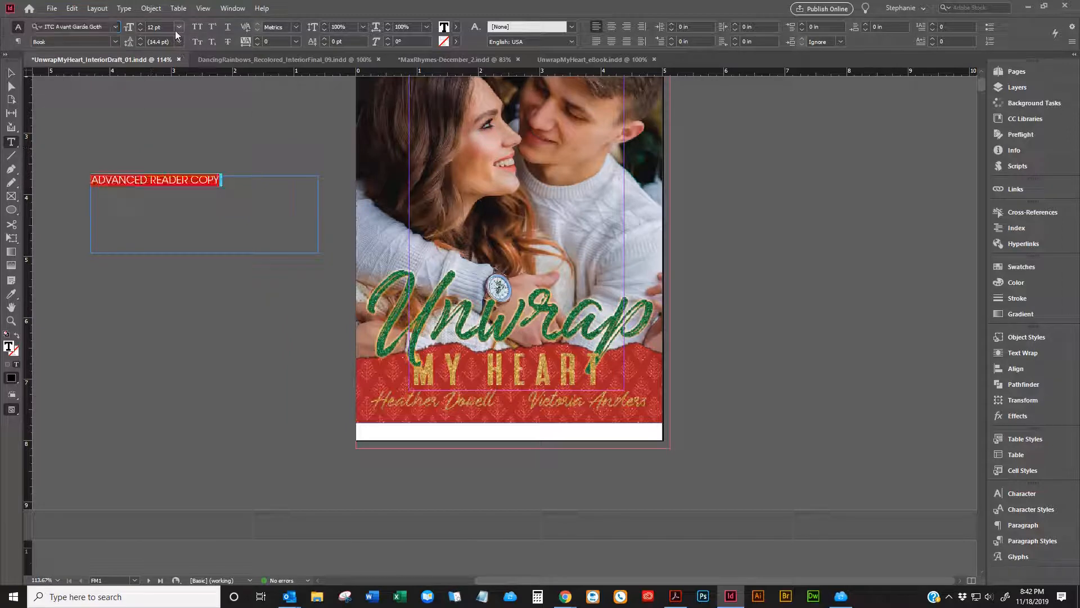
left_click(179, 27)
left_click(171, 150)
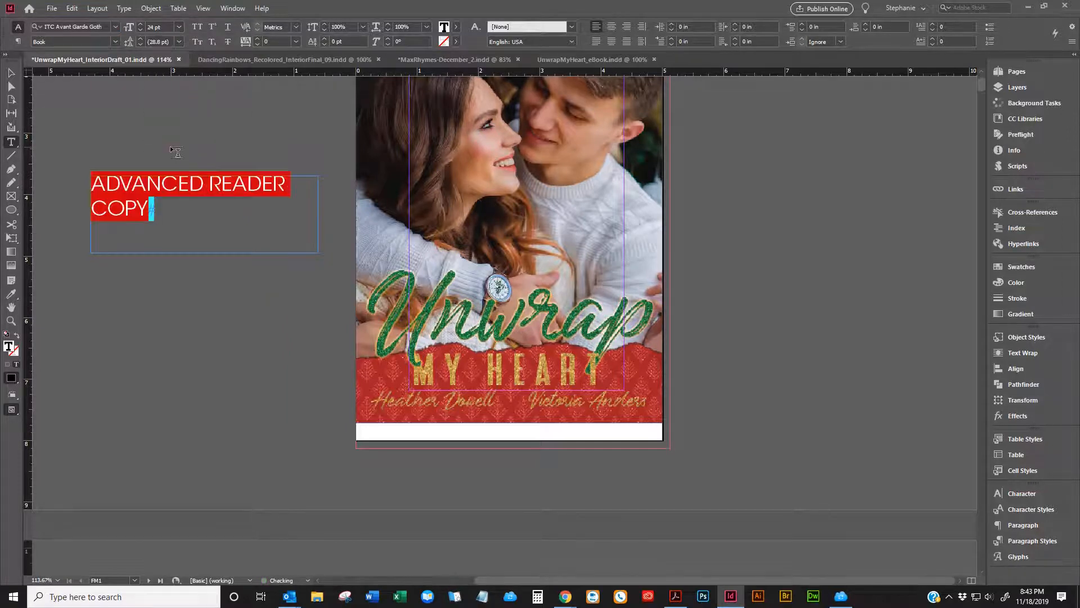
- Centre the "ADVANCED READER COPY" text and force a line break after "ADVANCED"
left_click(18, 41)
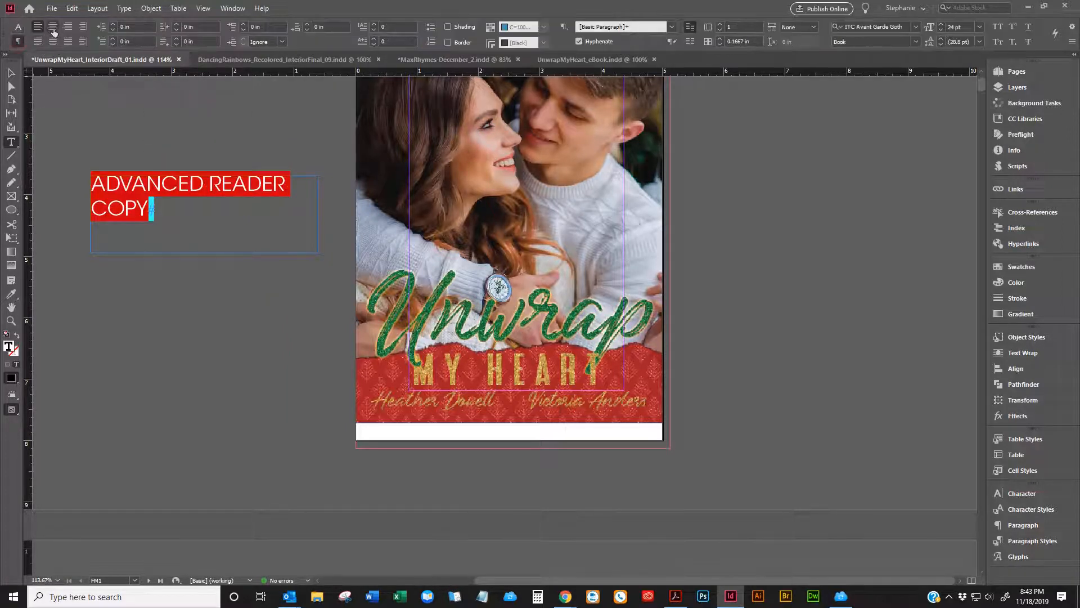
left_click(53, 27)
left_click(219, 177)
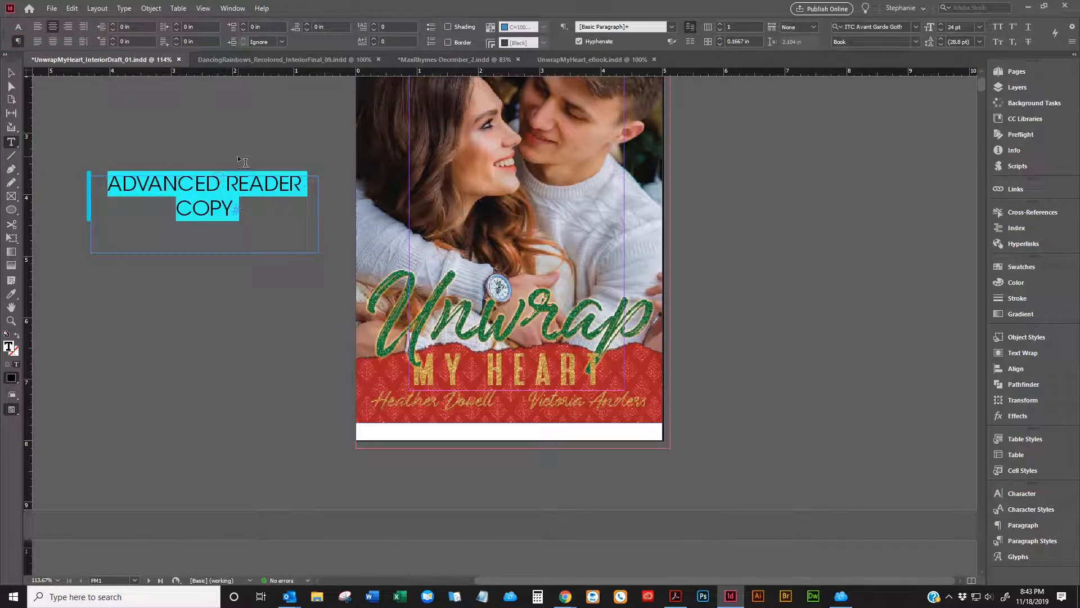
key("shift+Return")
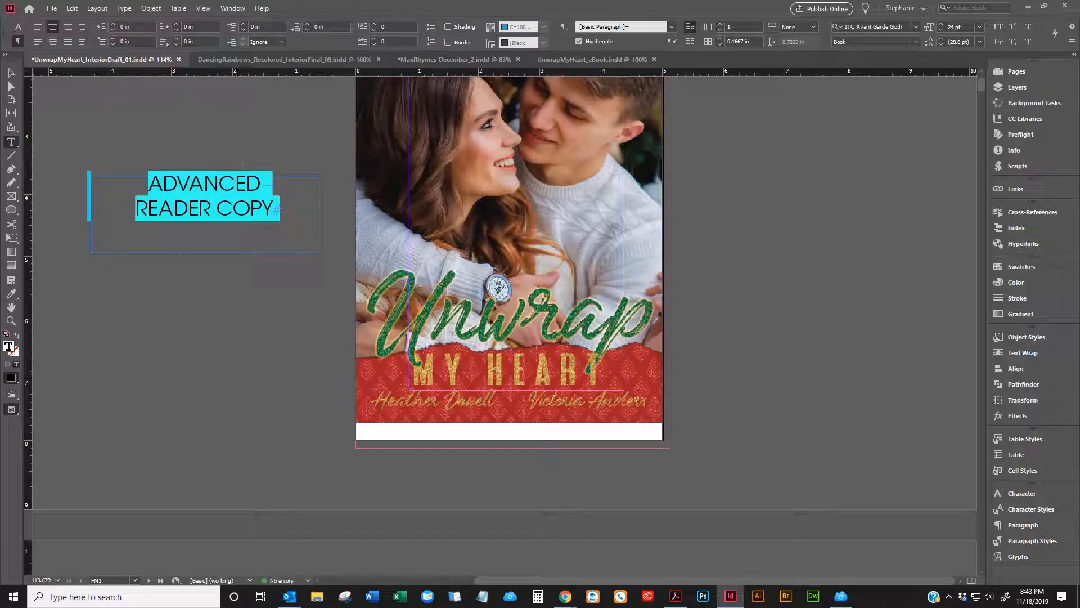
key("Escape")
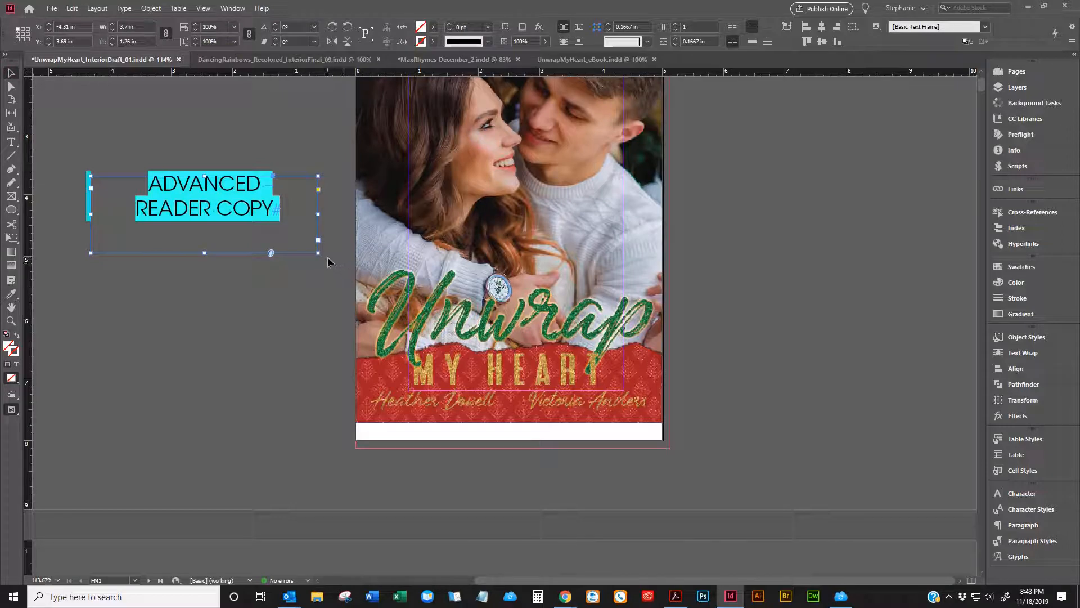
- Rotate the "ADVANCED READER COPY" frame about 17.5°, place it over the couple on the cover image, and preview the page
left_click_drag(328, 260, 338, 218)
left_click_drag(240, 212, 548, 166)
key("w")
left_click(768, 198)
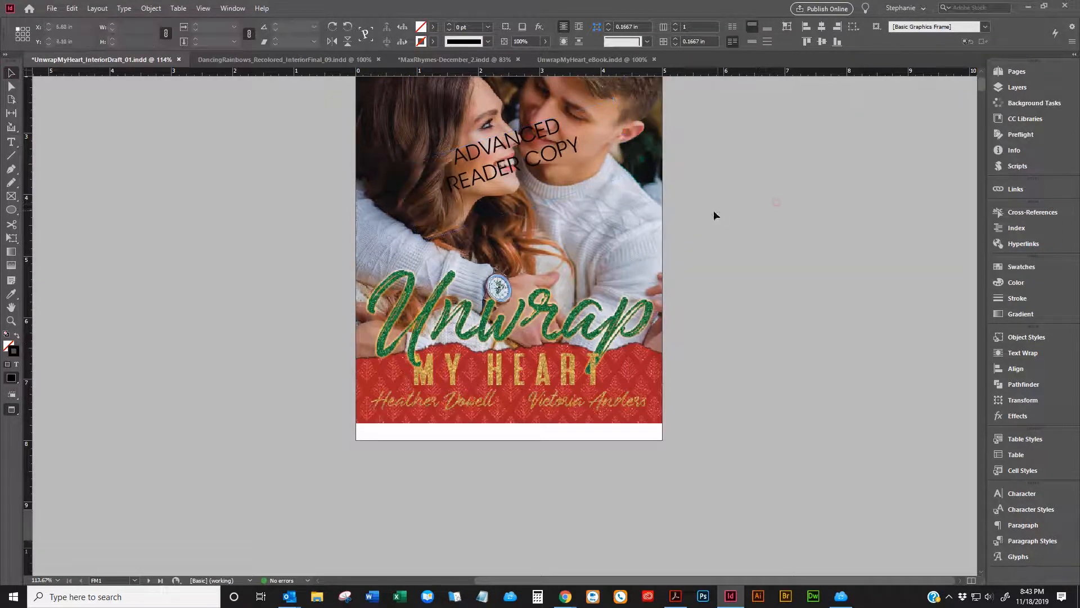
scroll(709, 214, "up", 3)
scroll(713, 216, "down", 2)
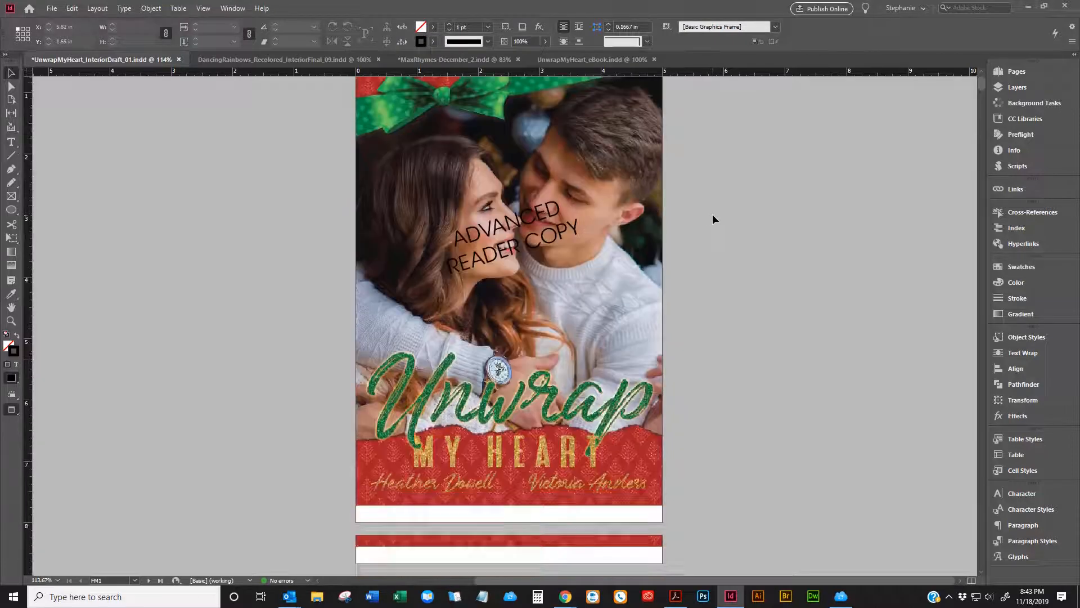
- Add a third line reading "do not distribute" below "READER COPY" in the rotated cover text
left_click(559, 236)
double_click(586, 226)
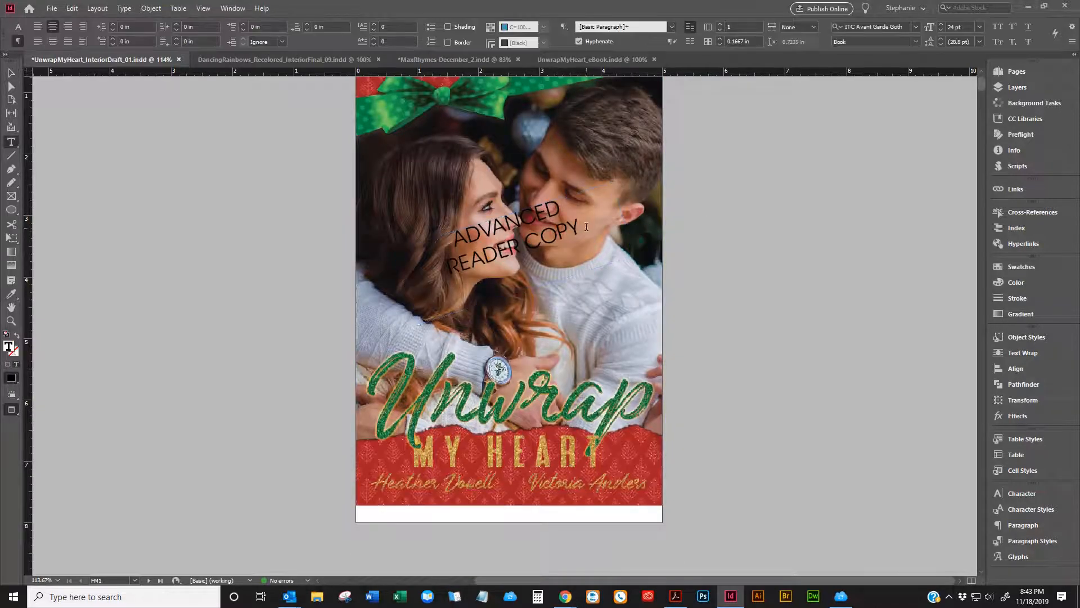
key("Return")
type("c/o not distribute")
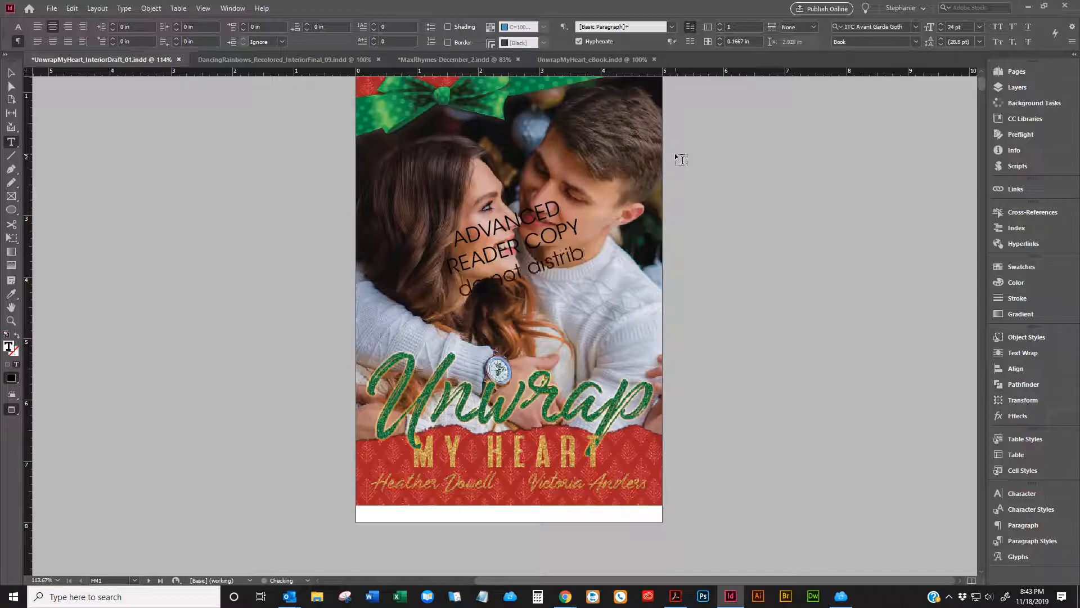
- Set the "do not distribute" line to 18 pt and leave text editing
key("shift+Home")
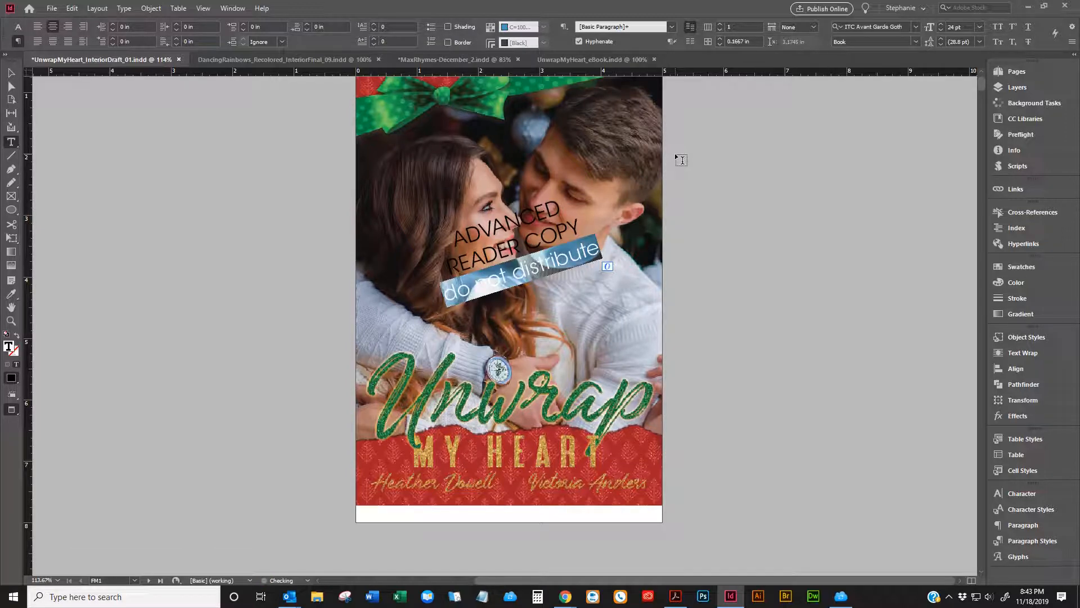
left_click(18, 26)
left_click(179, 26)
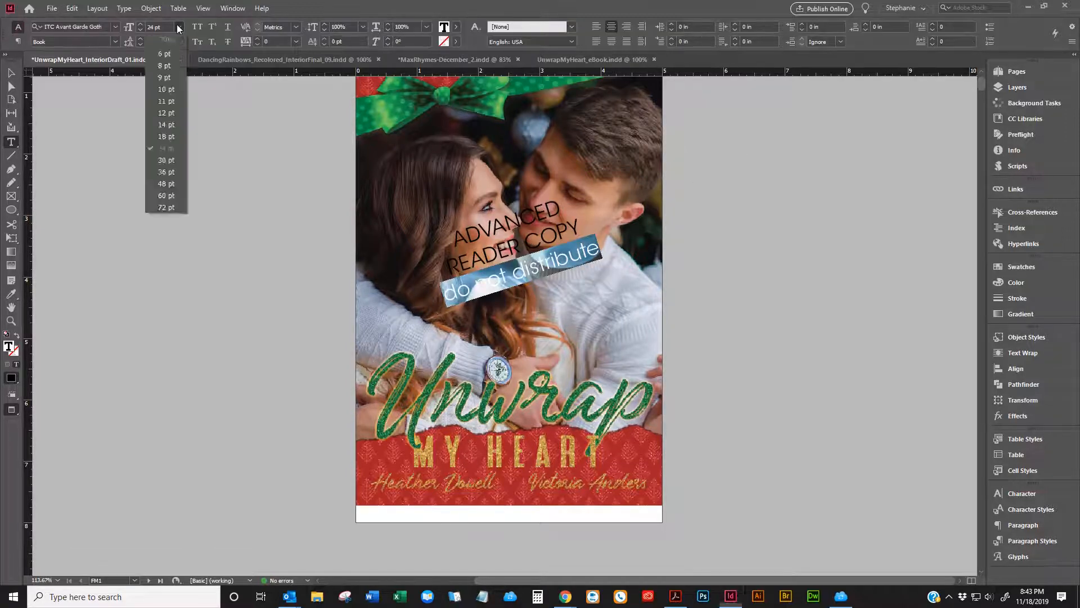
left_click(174, 130)
key("Escape")
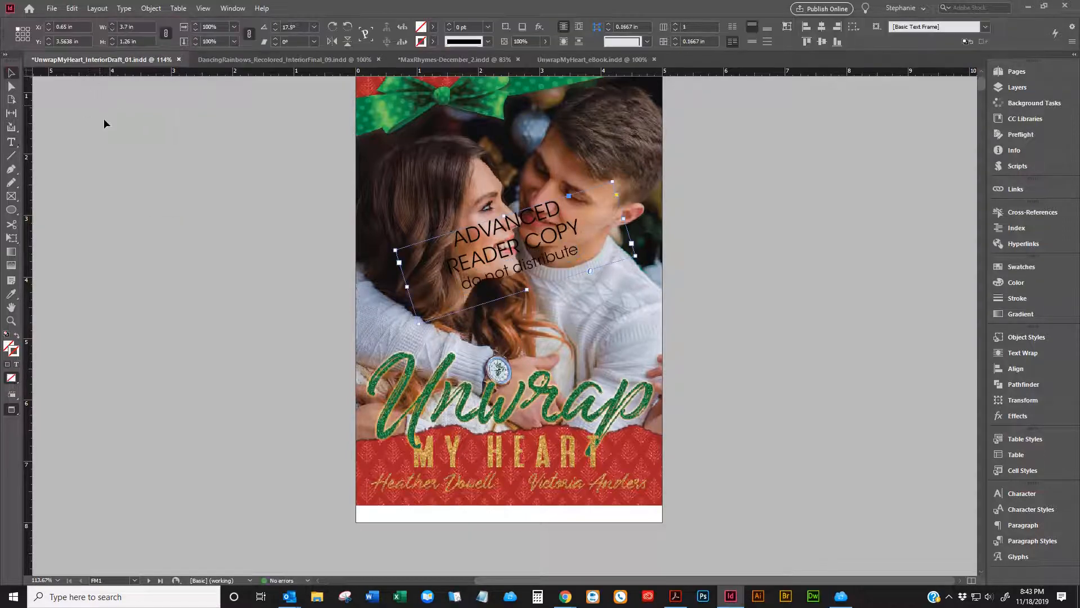
key("w")
- Check the front matter pages following the cover and save the document
scroll(389, 147, "down", 10)
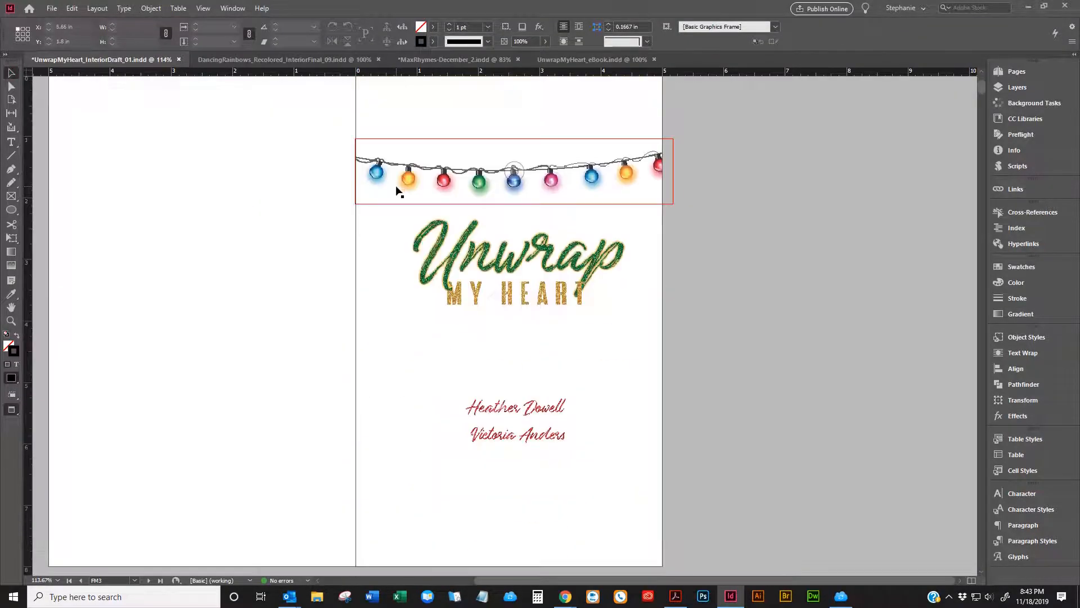
scroll(400, 191, "down", 5)
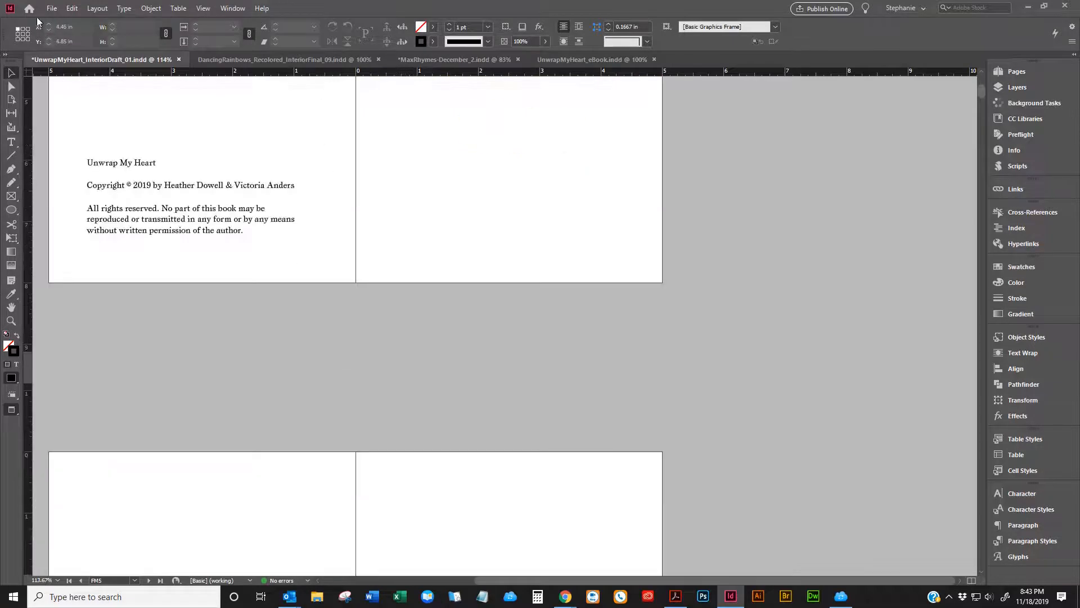
left_click(51, 8)
left_click(65, 87)
key("ctrl+s")
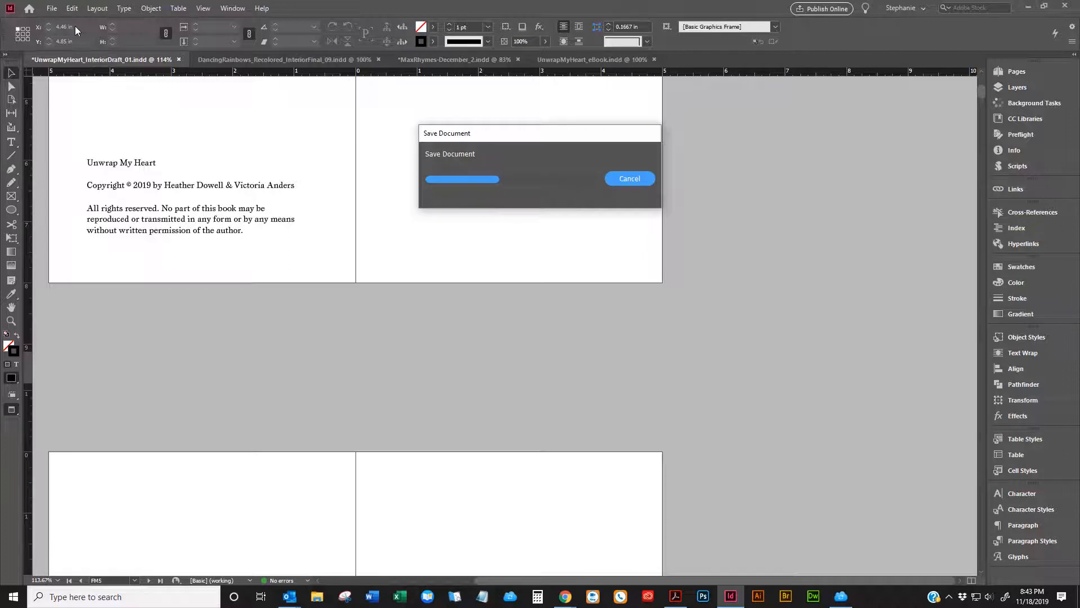
- Export the document with the PDF/X-1a:2001 preset as UnwrapMyHeart_ARC_01 in the Interior folder, including all pages
key("alt+f")
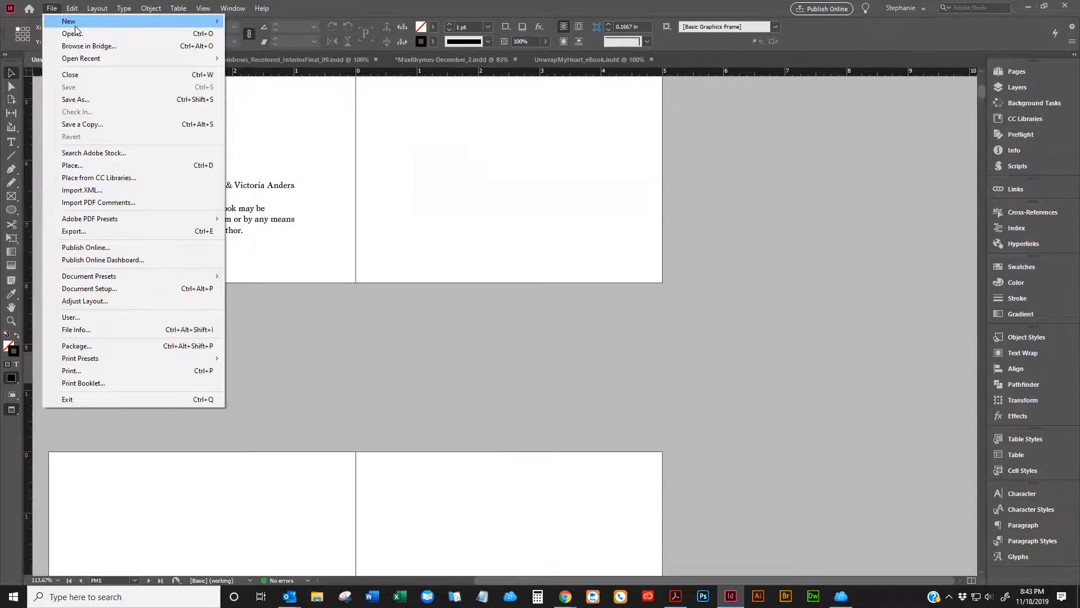
mouse_move(75, 26)
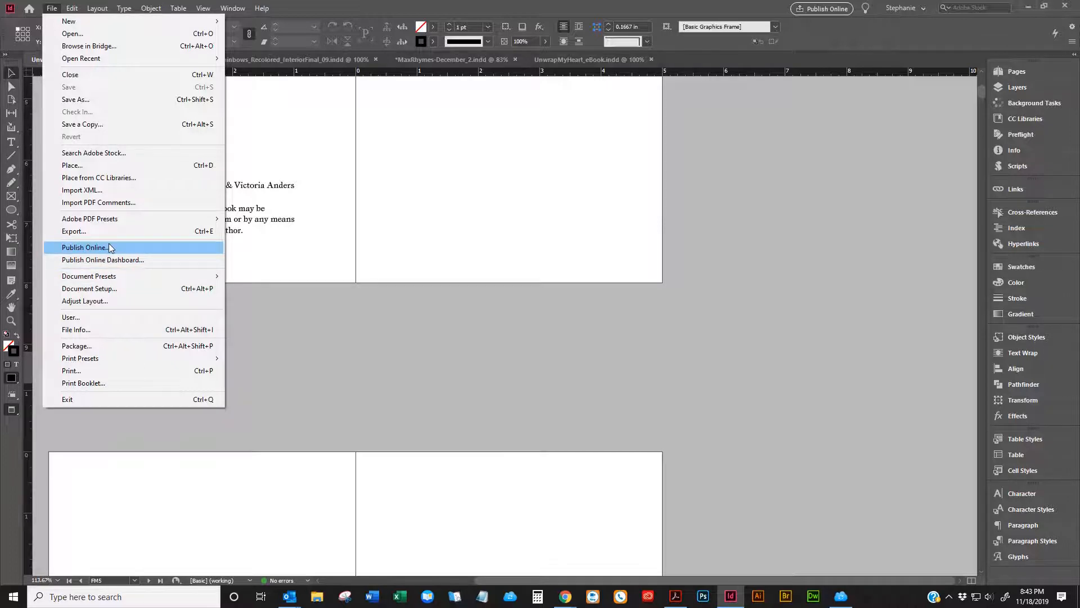
mouse_move(107, 219)
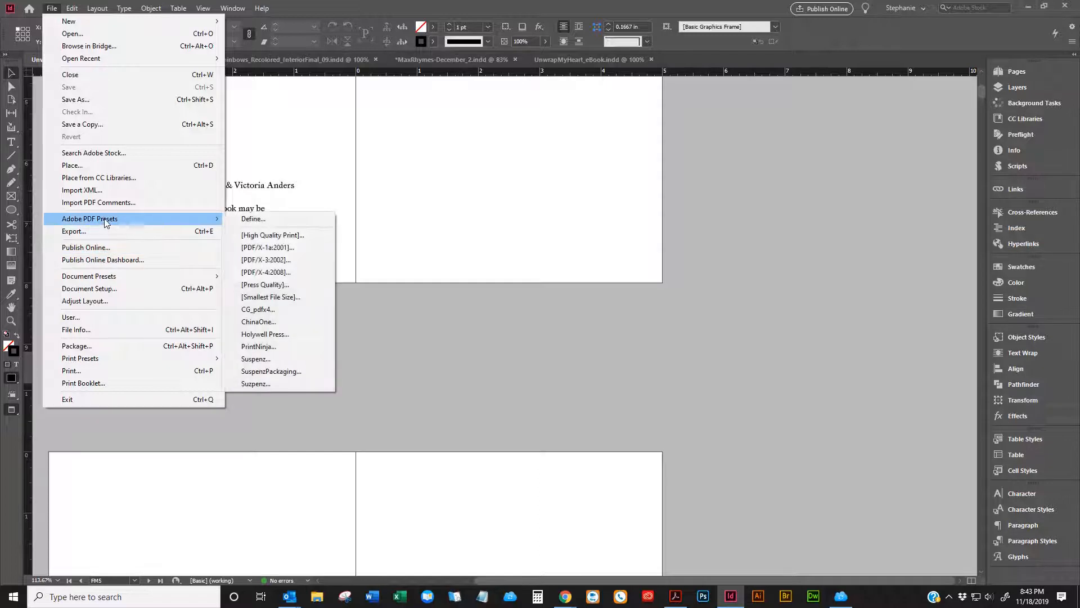
left_click(262, 247)
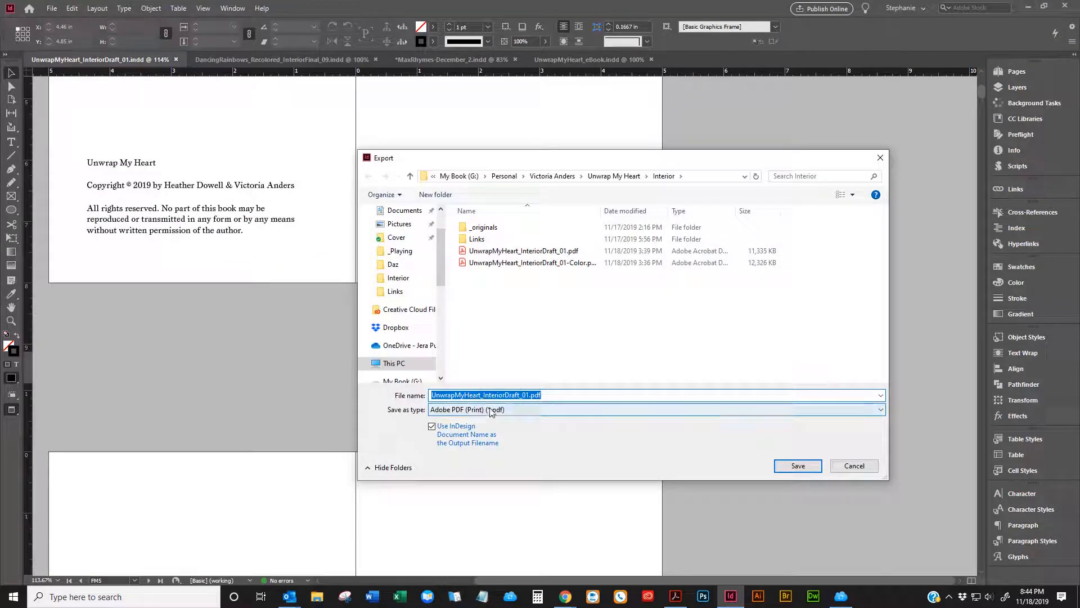
left_click_drag(482, 395, 617, 394)
type("ARC")
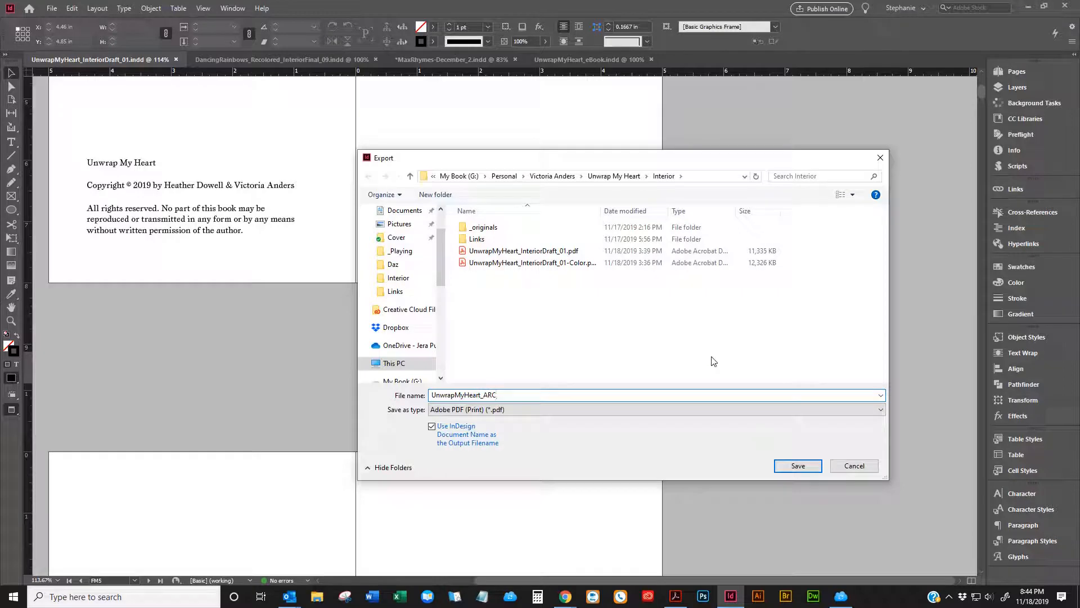
type("_01")
key("Return")
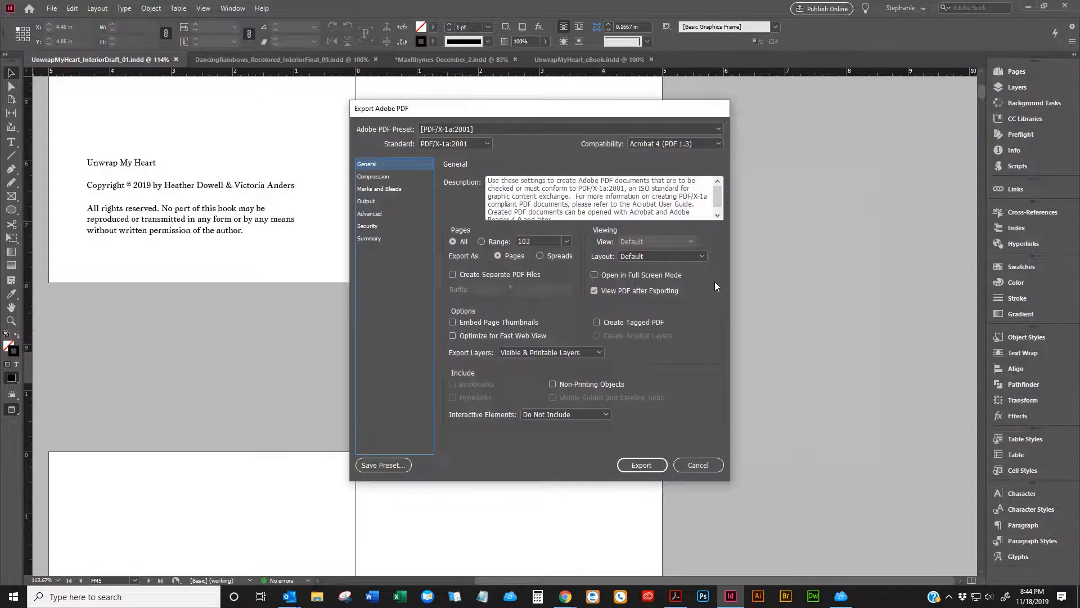
left_click(643, 463)
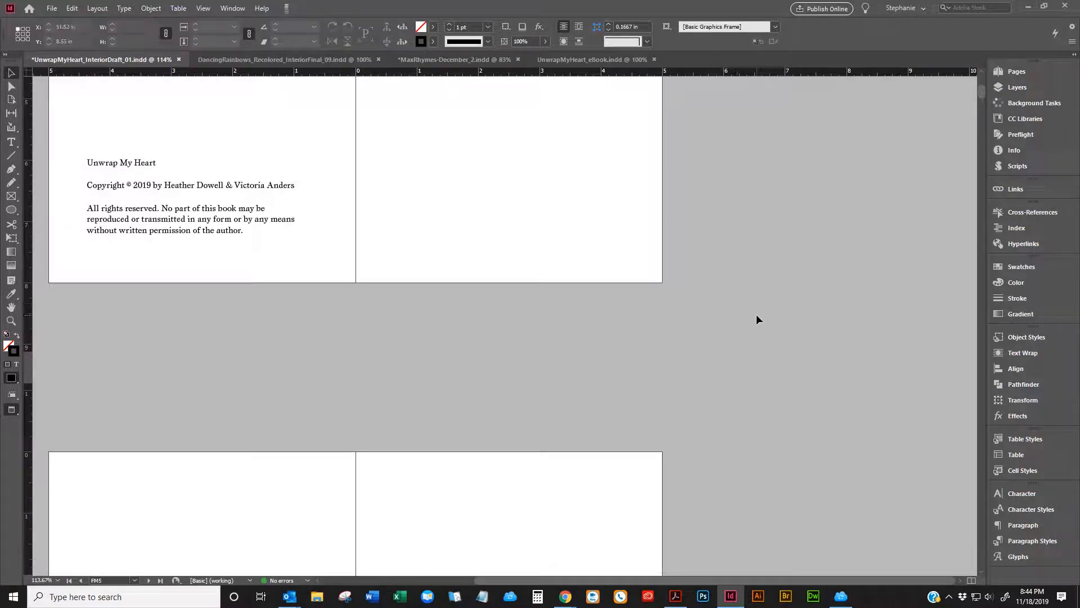
- Show the background tasks to monitor the progress of the PDF export
scroll(758, 318, "up", 3)
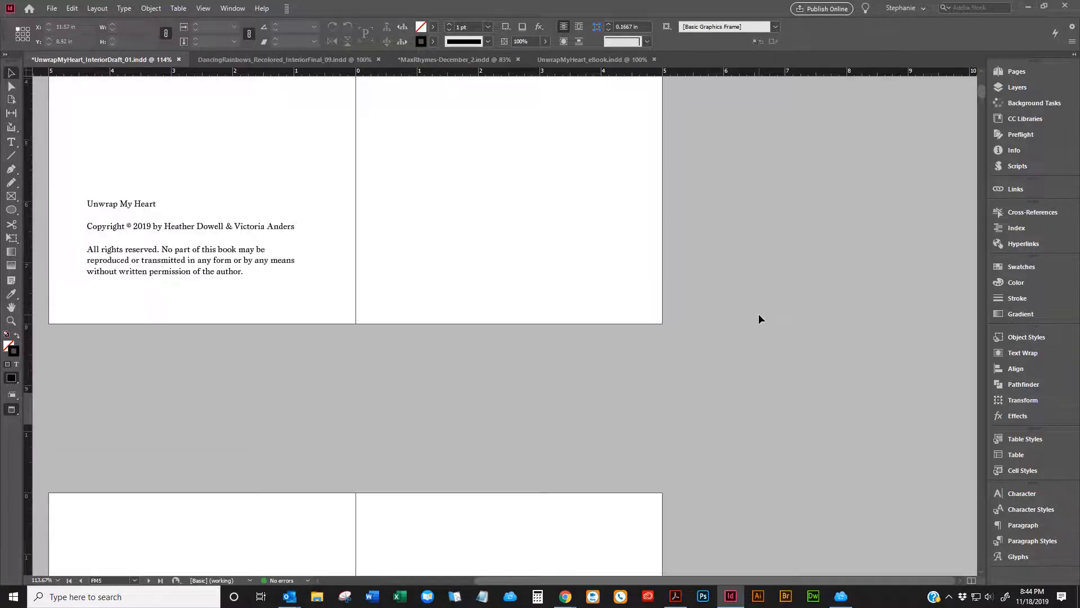
left_click(997, 104)
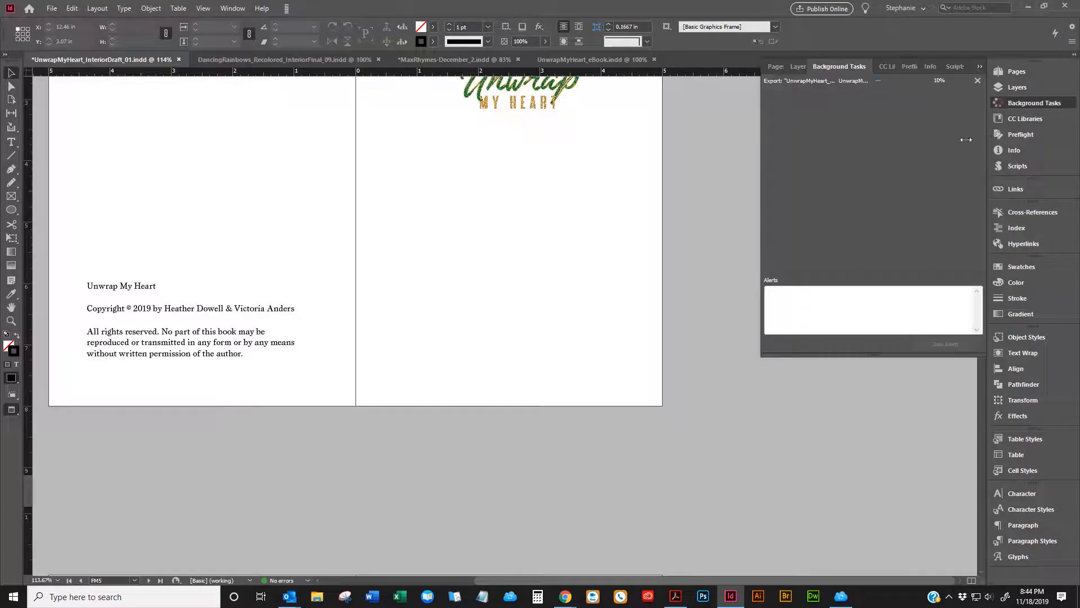
scroll(642, 161, "up", 4)
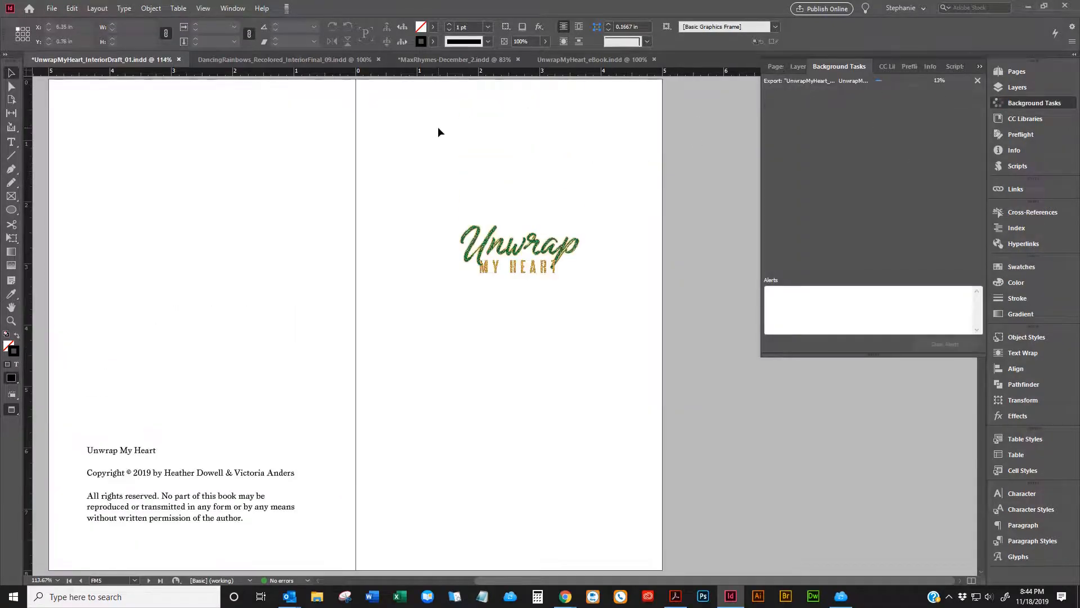
- Close the DancingRainbows, MaxRhymes-December_2 and UnwrapMyHeart_eBook documents, keeping only the interior draft open
left_click(261, 59)
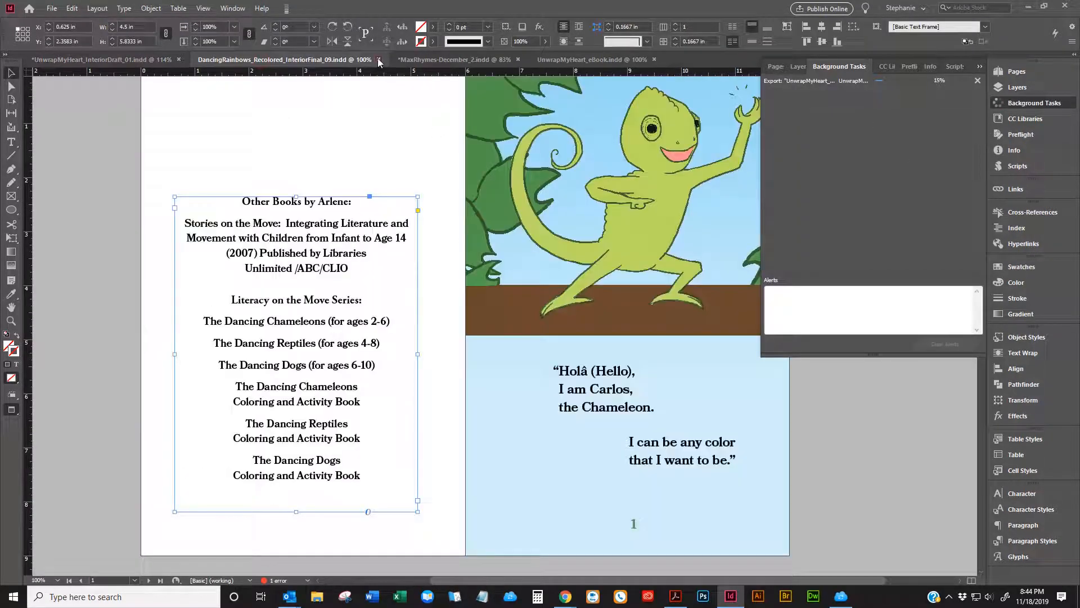
left_click(378, 59)
left_click(280, 60)
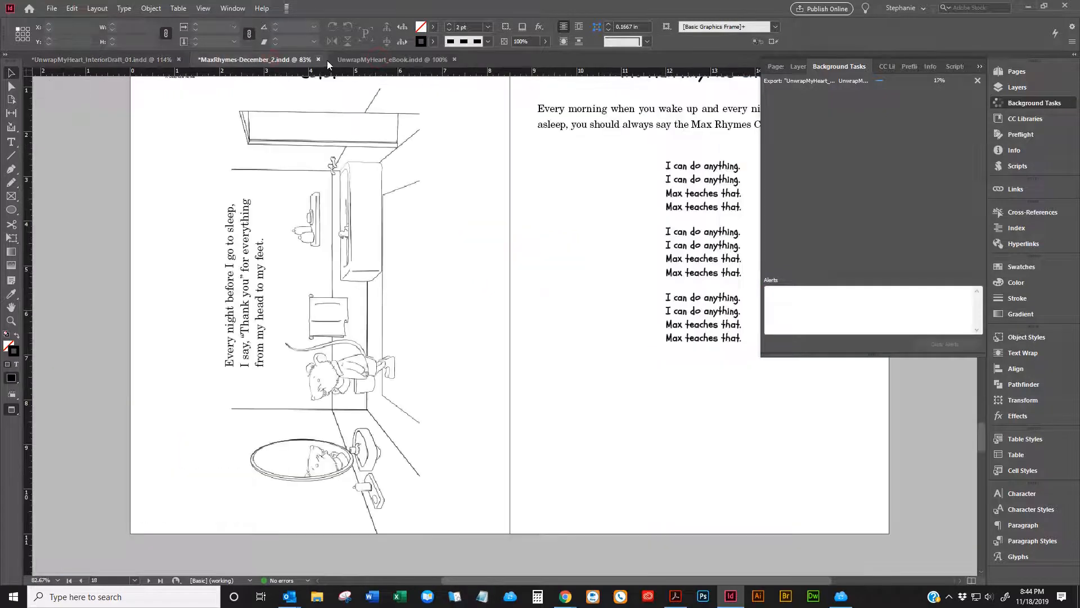
left_click(317, 60)
left_click(544, 317)
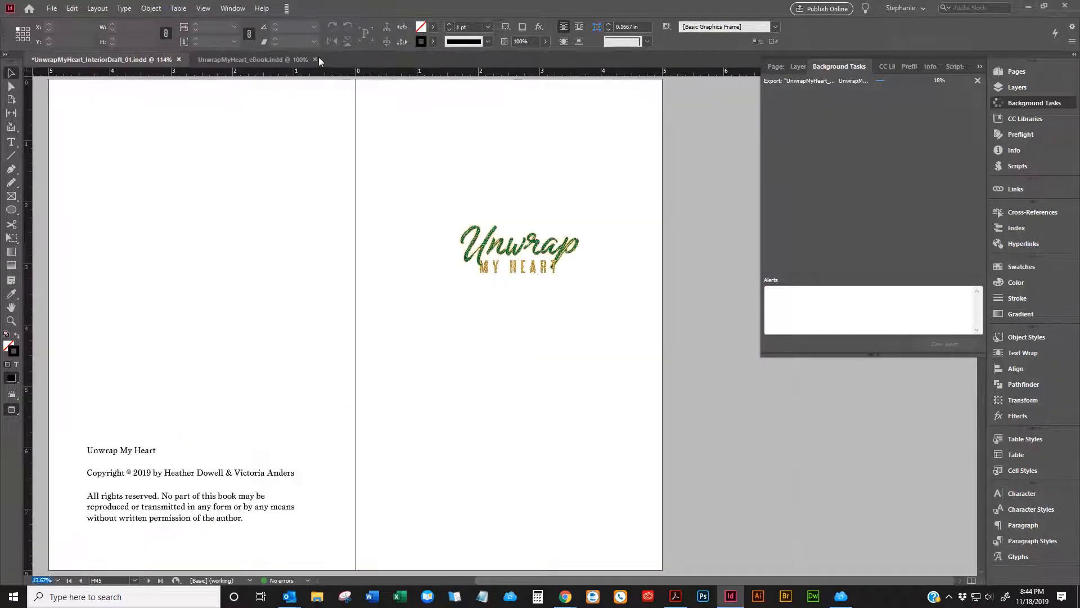
left_click(310, 58)
left_click(315, 59)
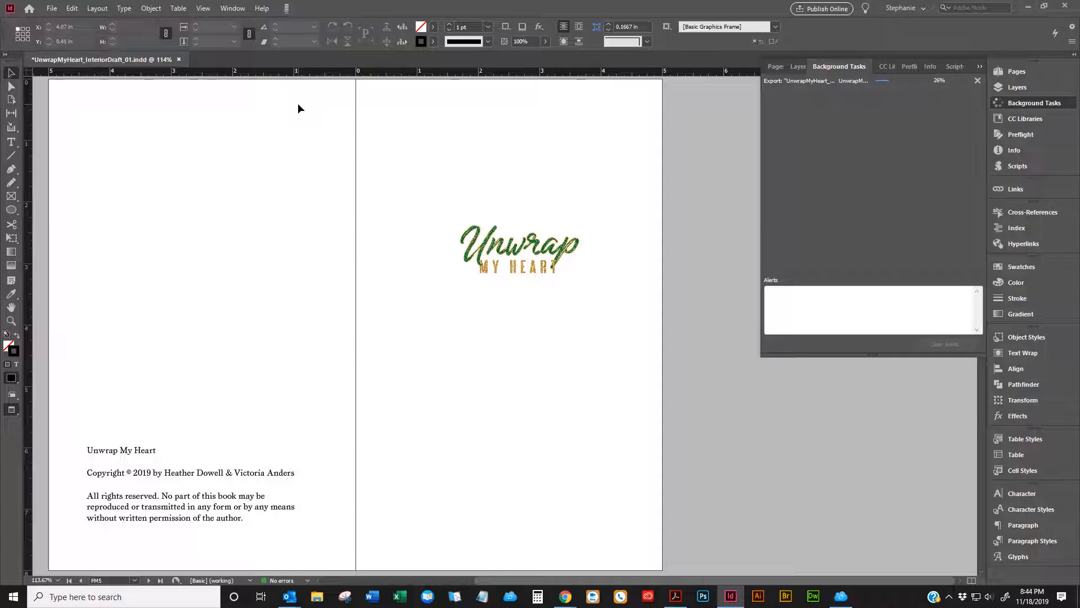
- Begin another export of the interior draft and choose EPUB (Reflowable) as its format
scroll(208, 159, "up", 10)
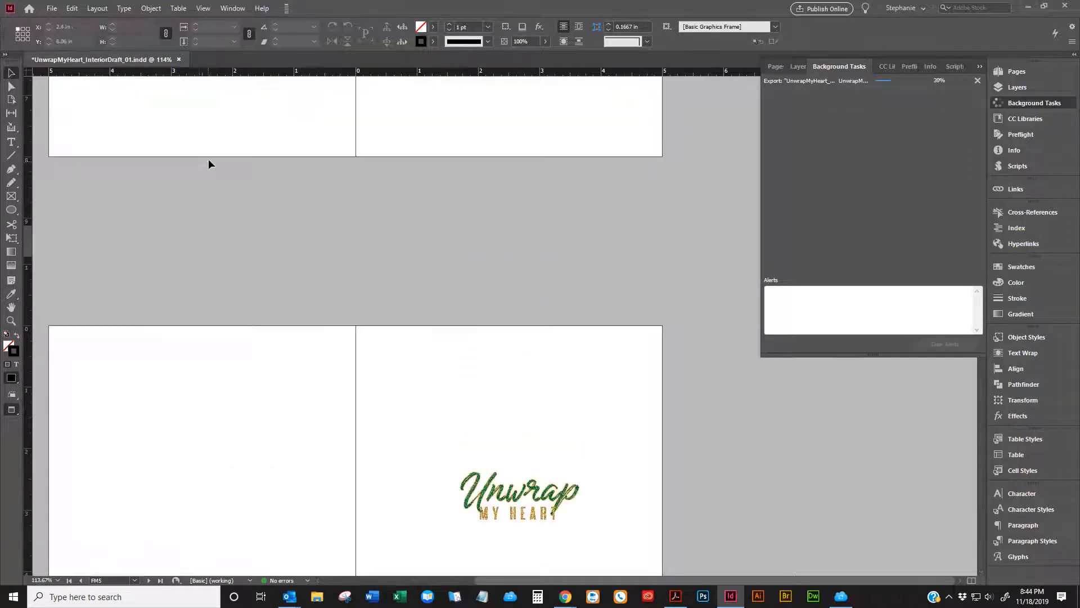
scroll(234, 169, "up", 10)
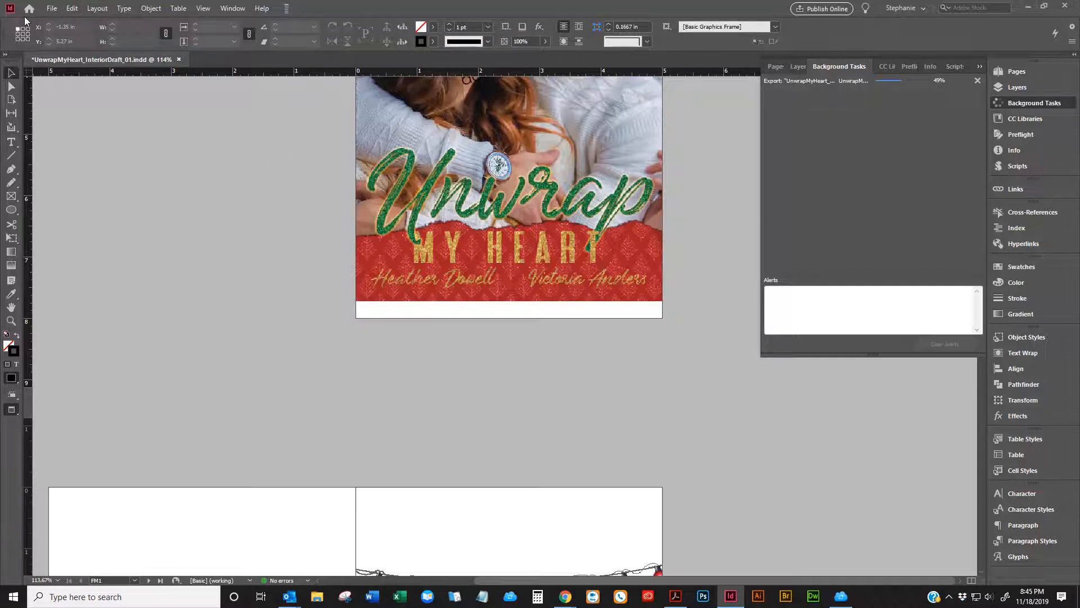
left_click(51, 7)
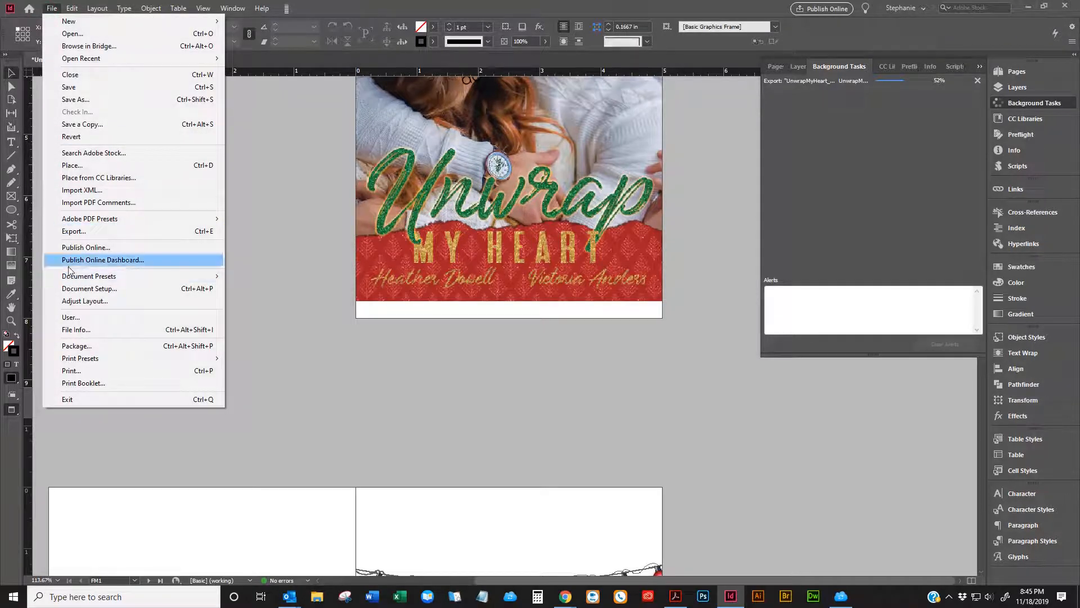
left_click(79, 233)
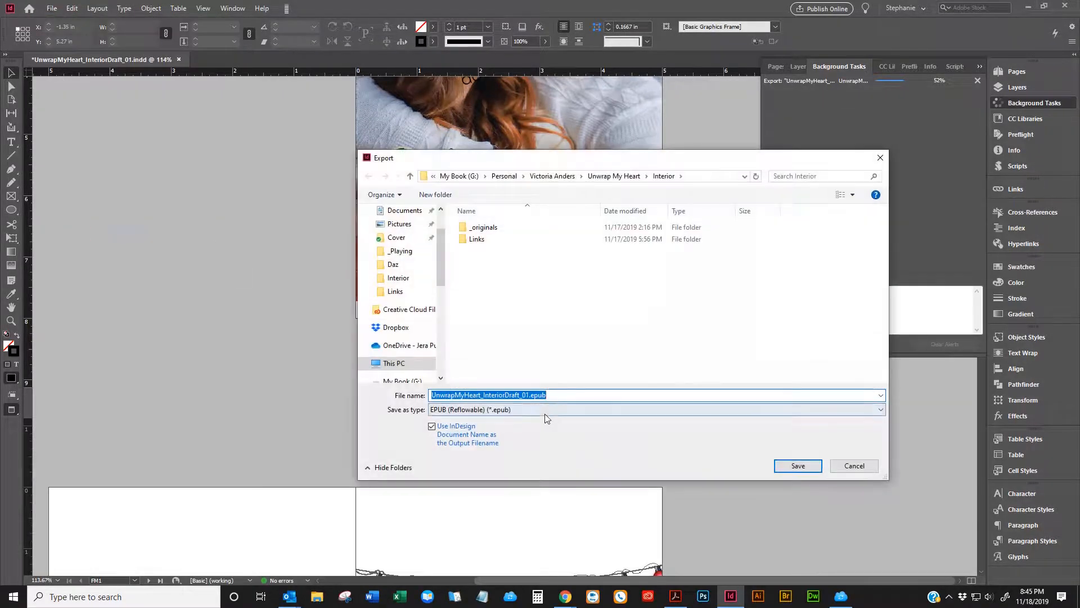
left_click(511, 410)
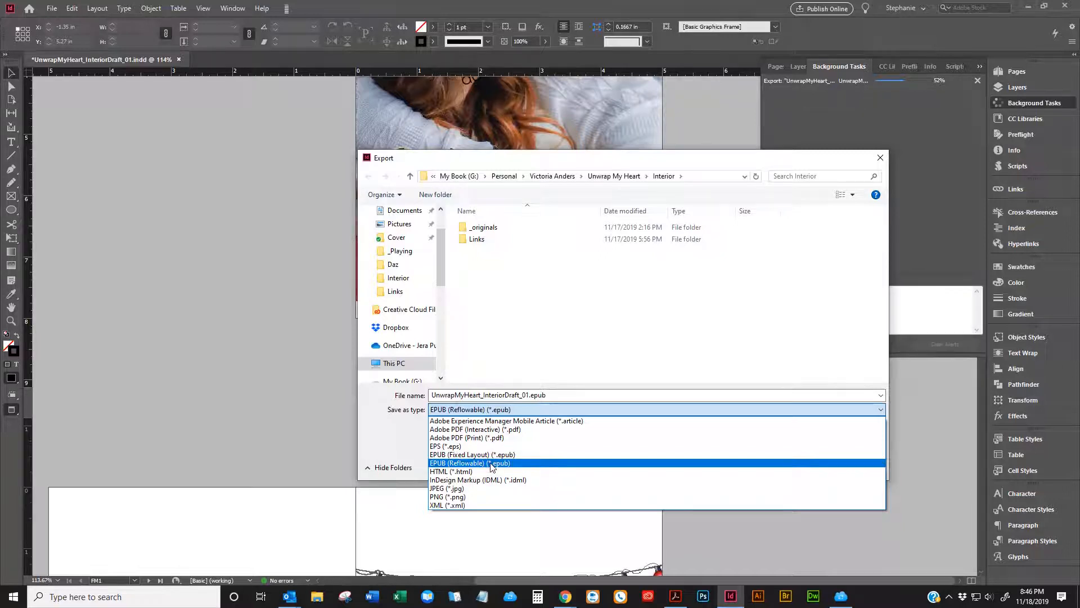
left_click(492, 466)
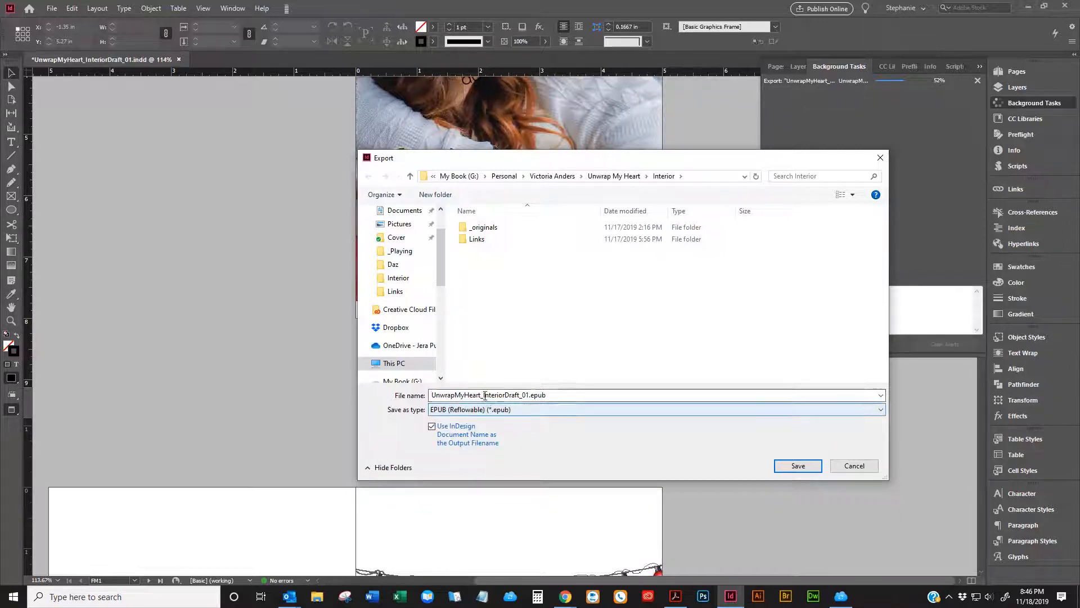
- Name the EPUB file UnwrapMyHeart_eBook_01.epub
left_click_drag(484, 395, 546, 397)
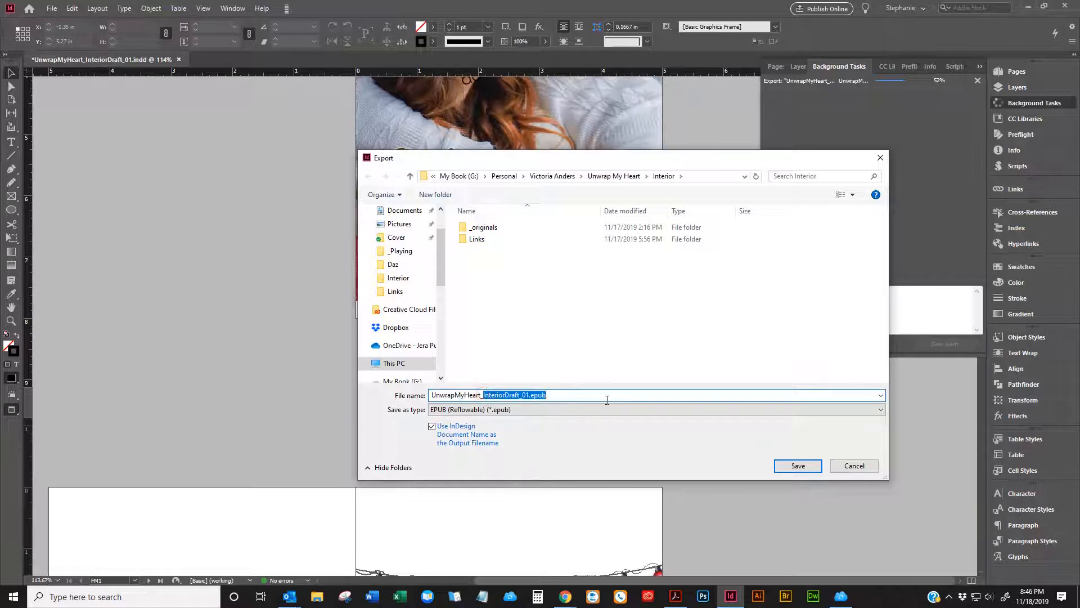
key("shift+Left")
key("shift+Left")
key("shift+Left")
key("shift+Left")
key("shift+Left")
type("eBook")
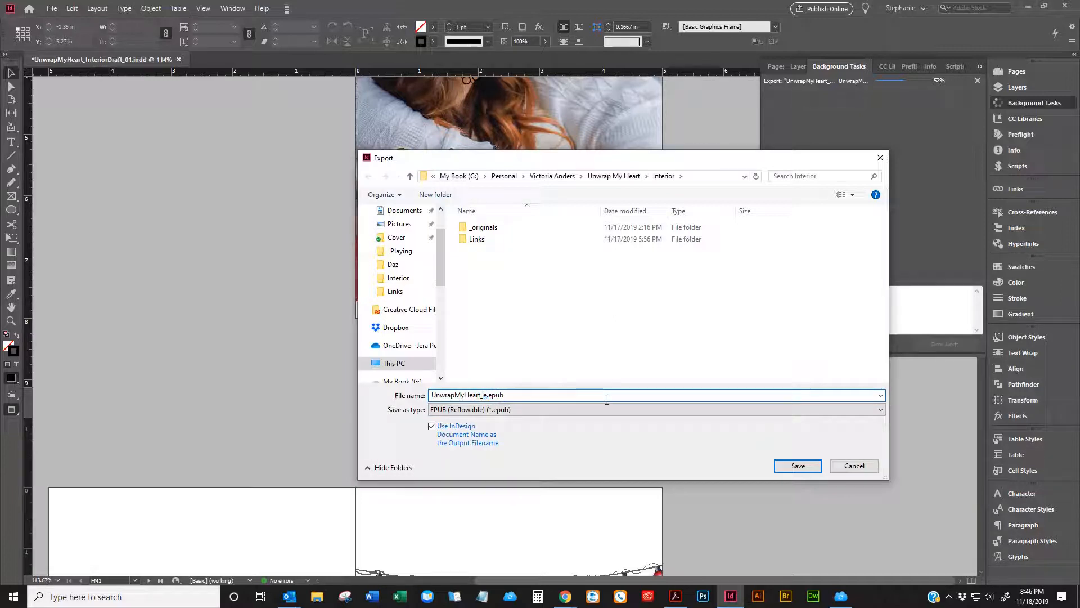
type(")")
key("BackSpace")
type("_01")
- Save the EPUB in the eBook folder inside Unwrap My Heart
left_click(610, 175)
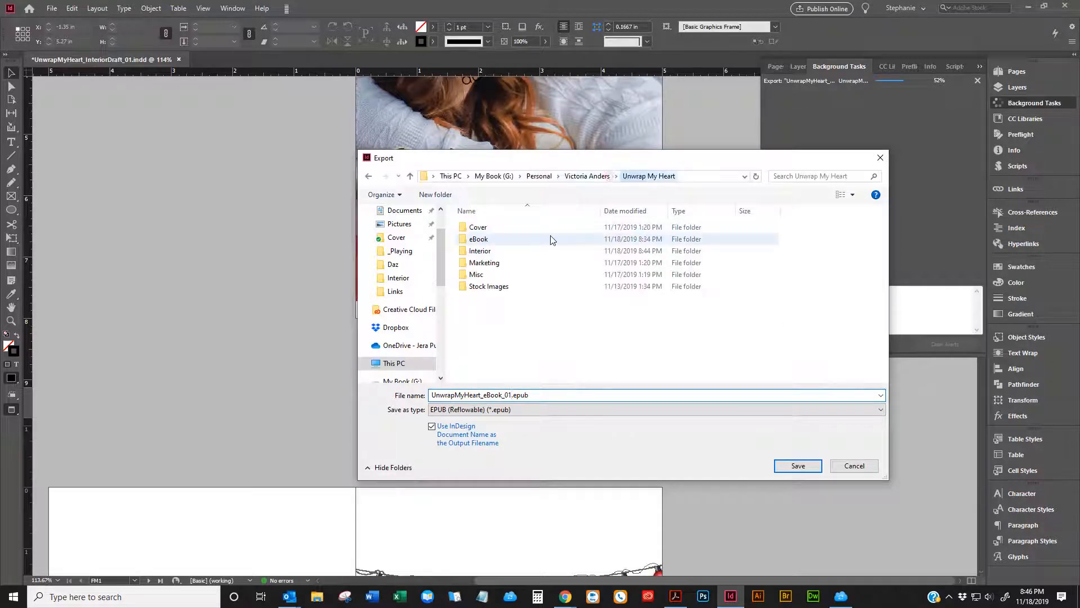
double_click(482, 238)
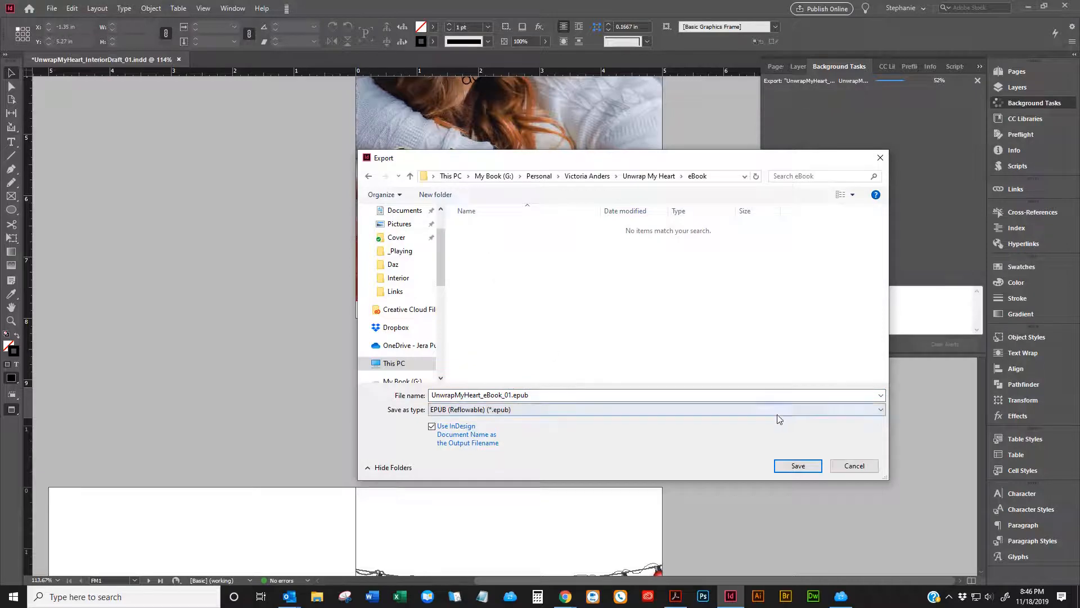
left_click(787, 466)
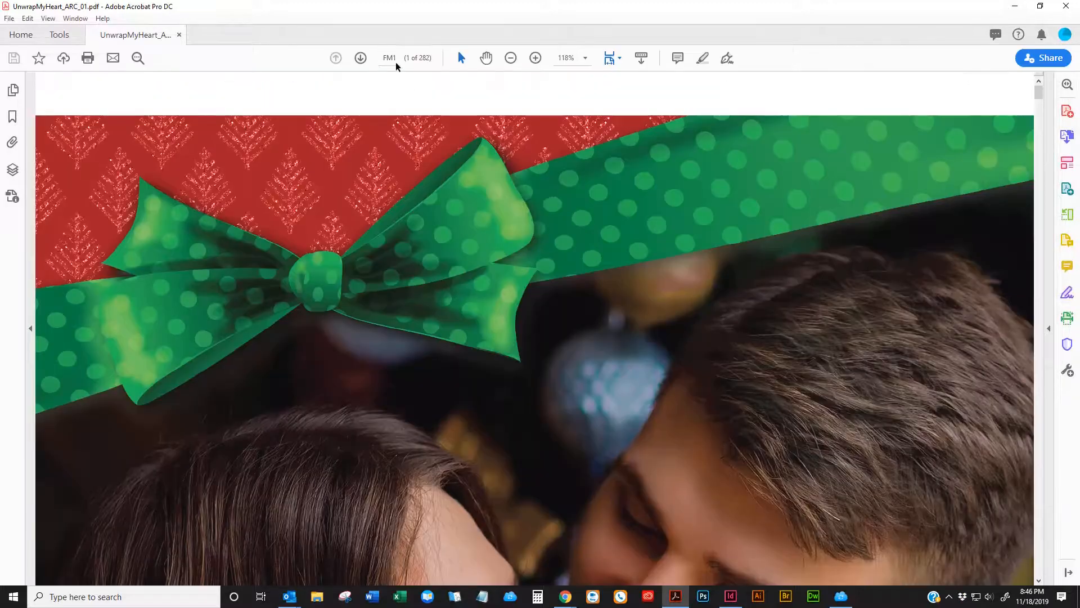
- In Acrobat, set the ARC PDF's initial view to Single Page layout with Fit Page magnification and save the file
left_click(15, 20)
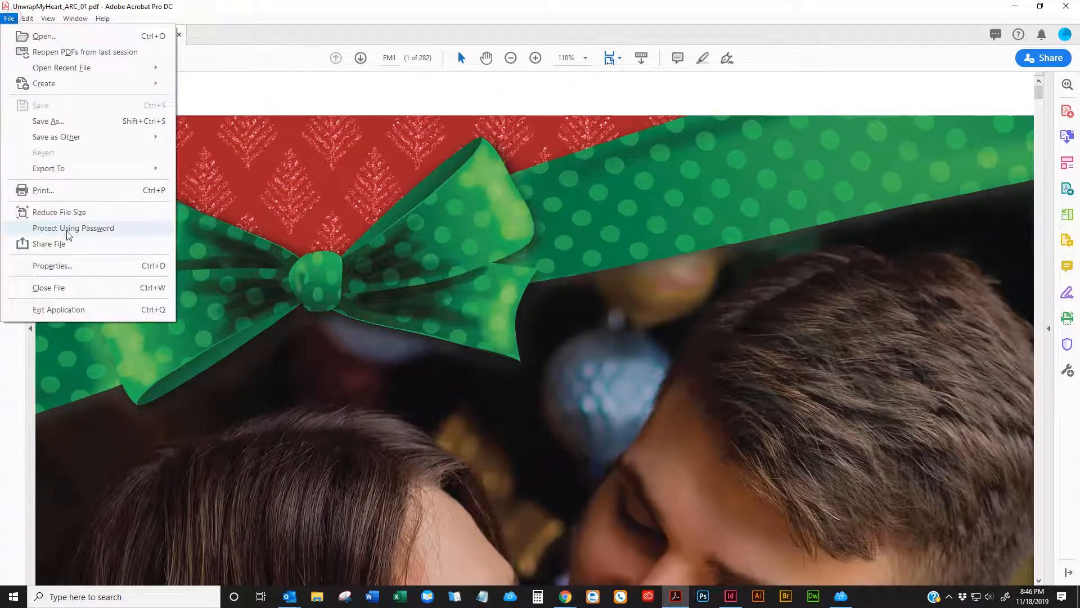
left_click(62, 264)
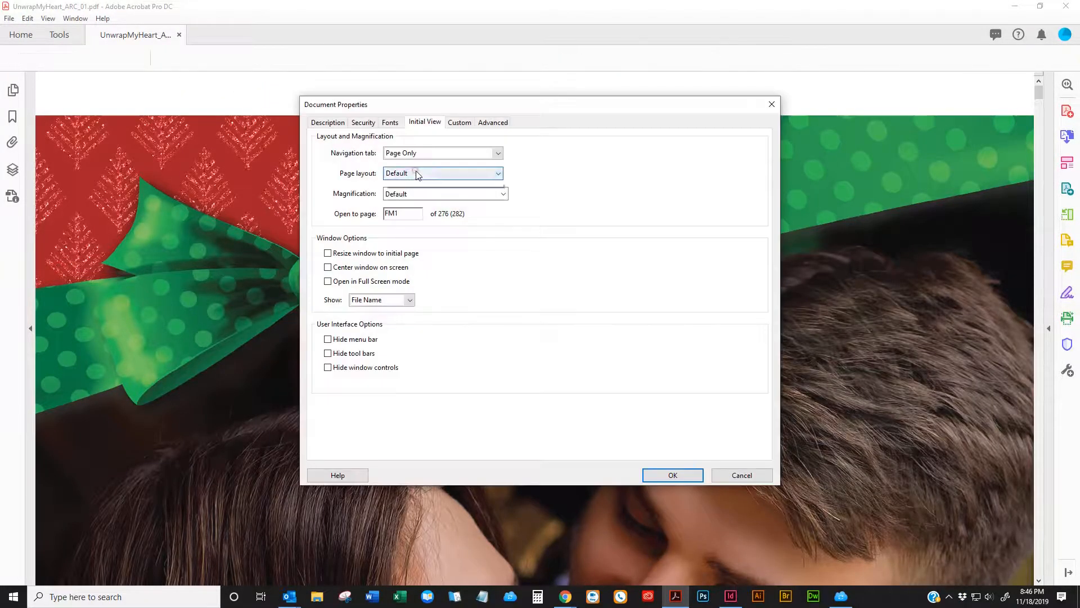
left_click(415, 174)
left_click(402, 195)
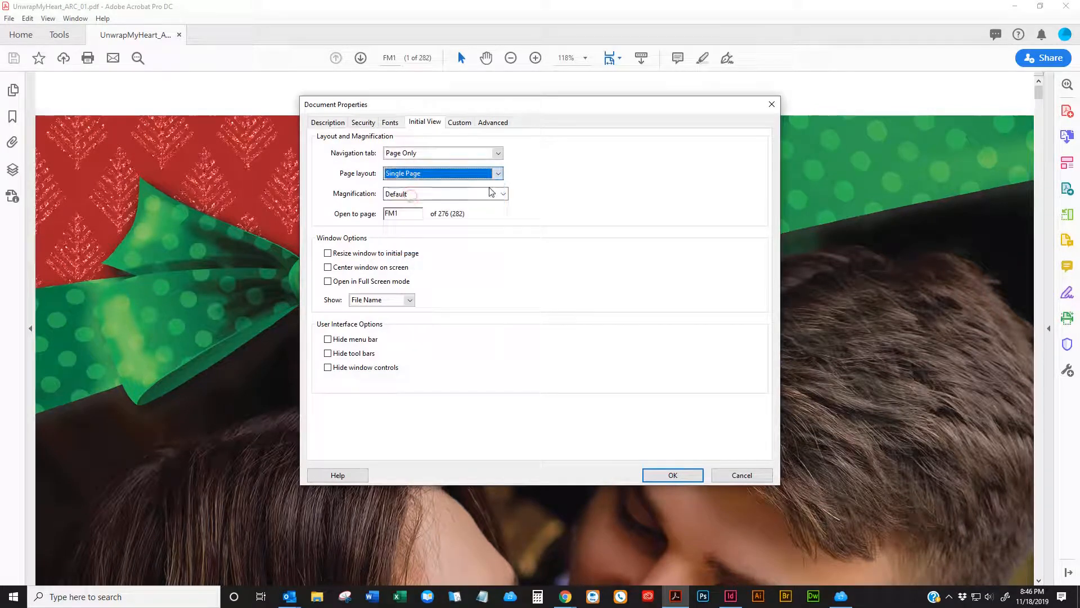
left_click(405, 194)
left_click(404, 226)
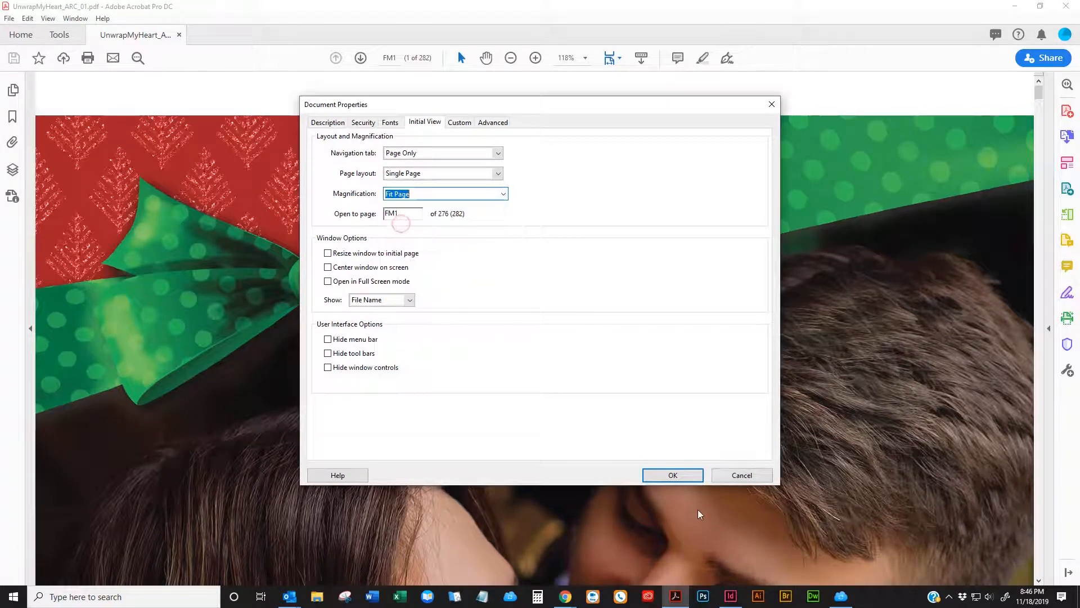
left_click(673, 475)
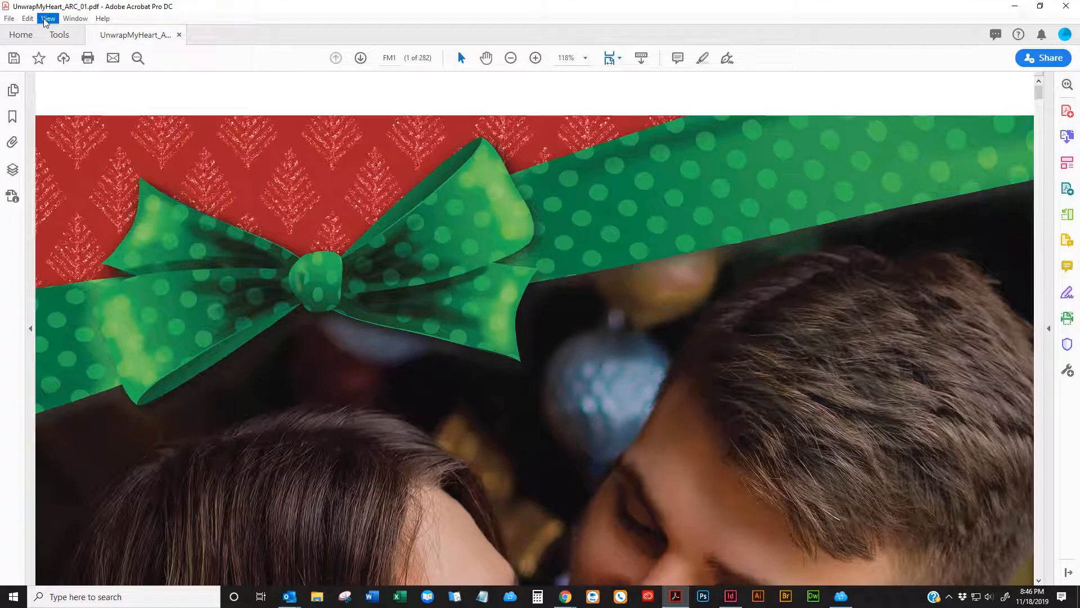
left_click(13, 19)
left_click(39, 106)
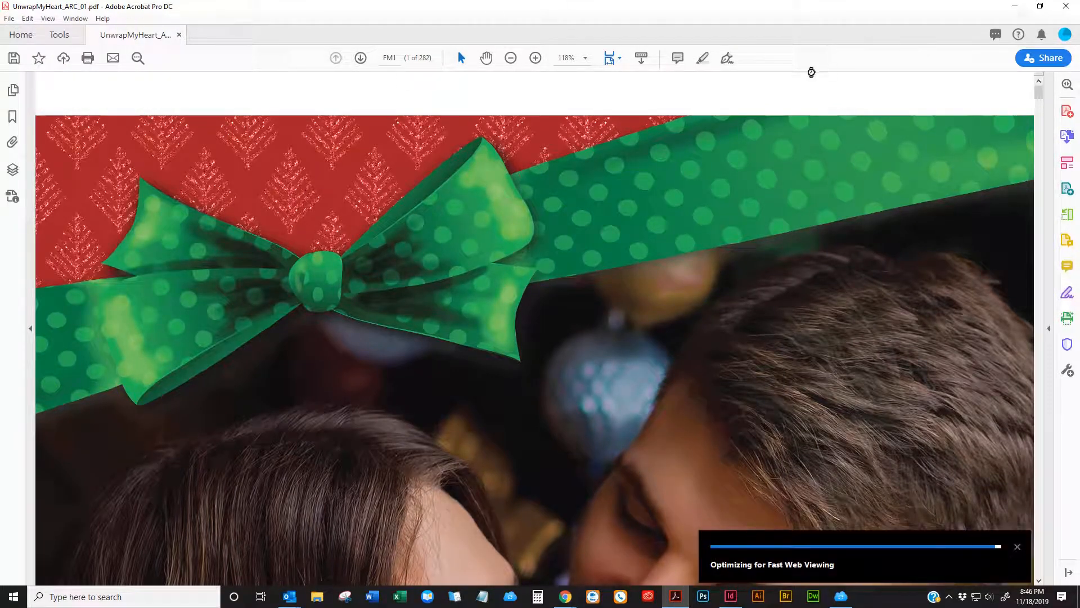
- Switch to File Explorer and open the file properties of UnwrapMyHeart_ARC_01.pdf to check its size
left_click(313, 605)
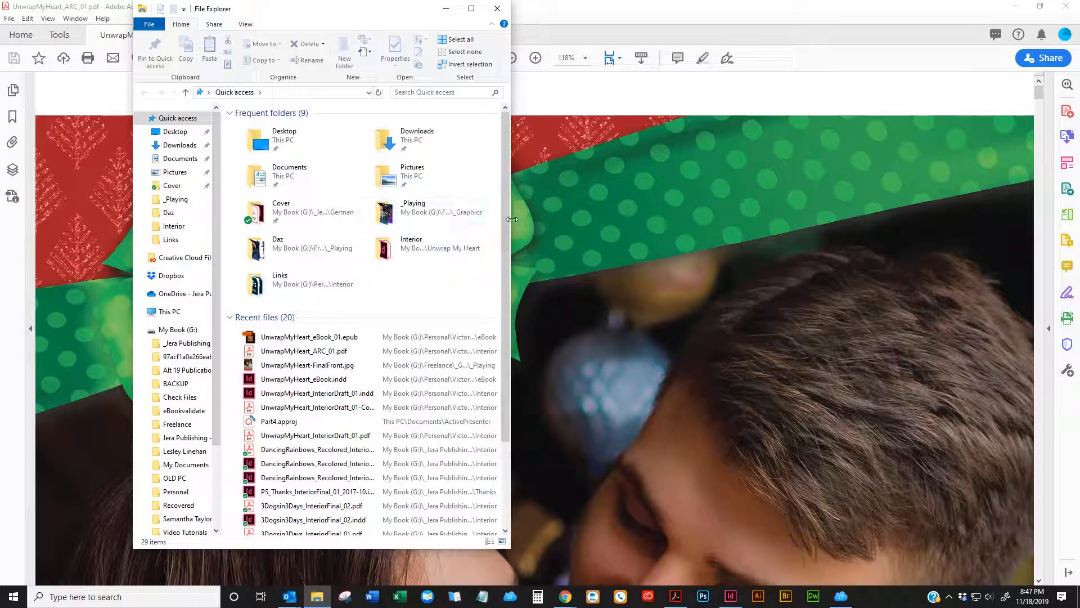
left_click_drag(511, 218, 705, 219)
left_click(323, 280)
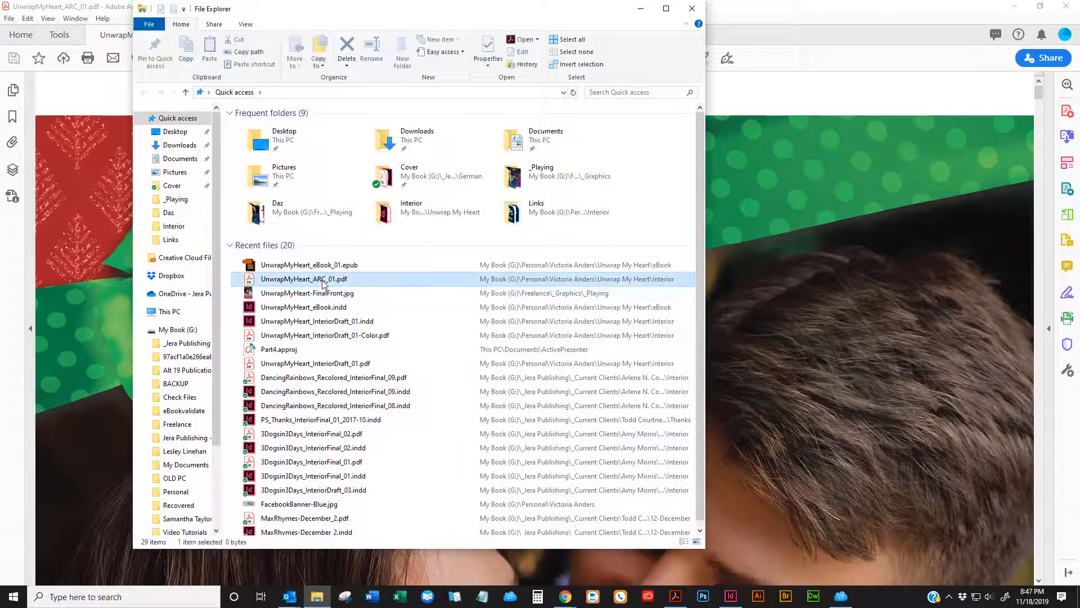
right_click(323, 282)
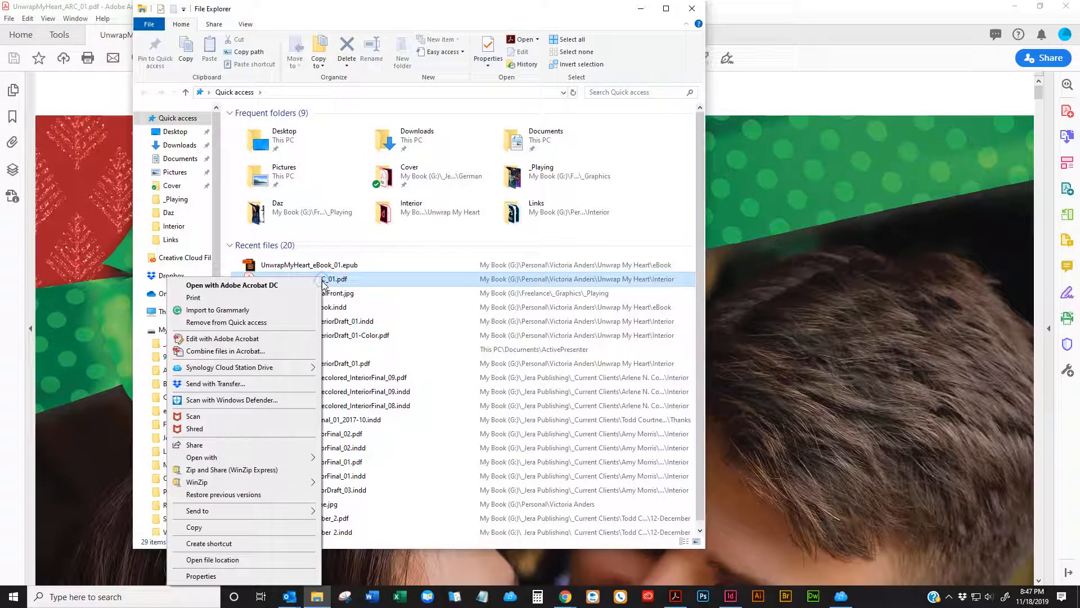
left_click(214, 574)
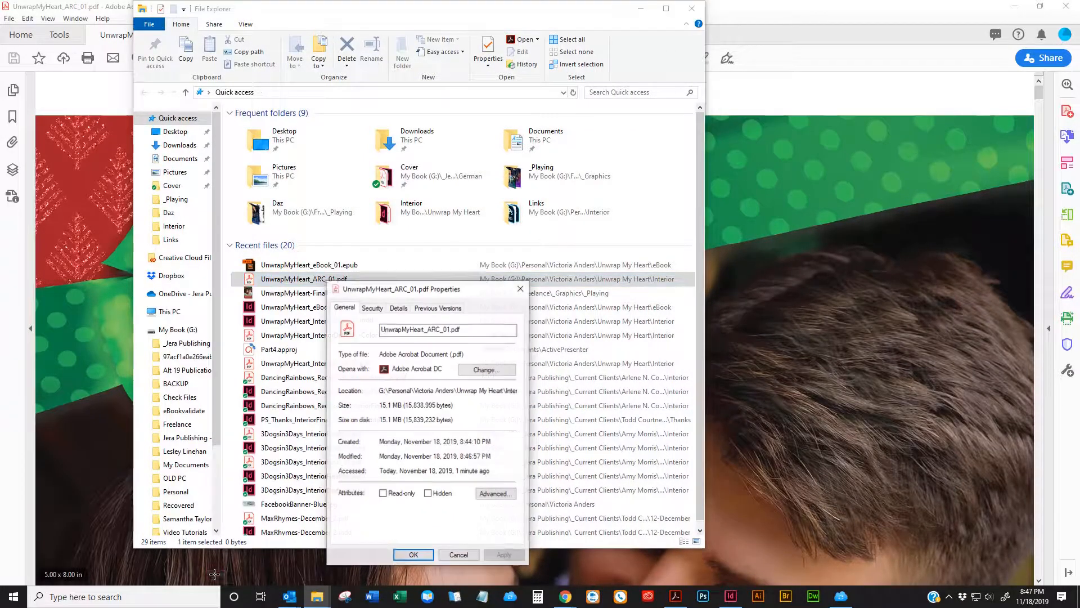
- Close the file properties and File Explorer, and look through the opening pages of the ARC PDF at 25% zoom
left_click(459, 556)
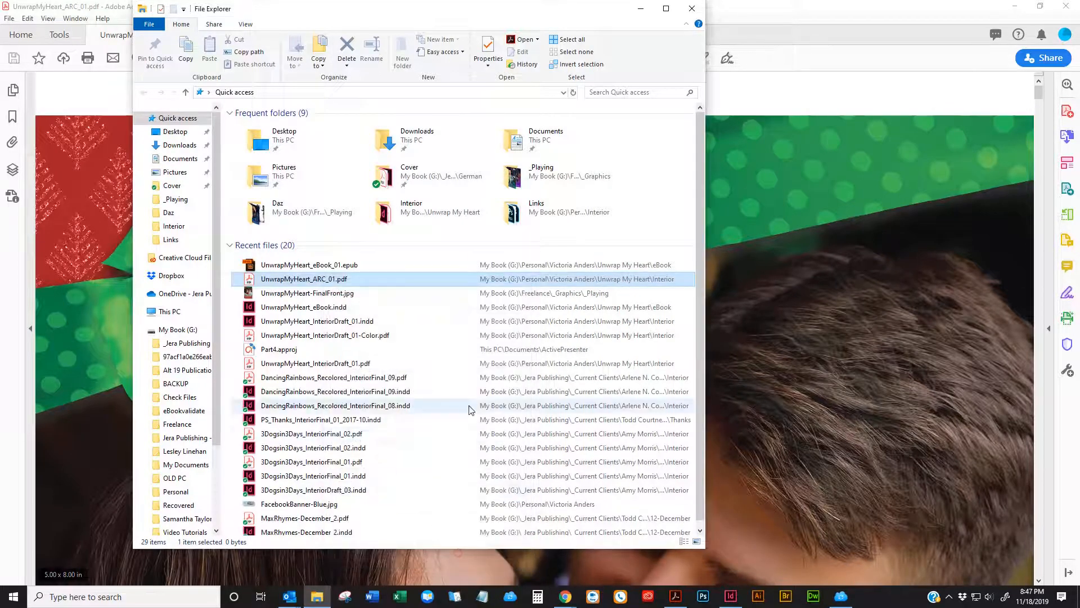
left_click(690, 8)
scroll(693, 117, "down", 5)
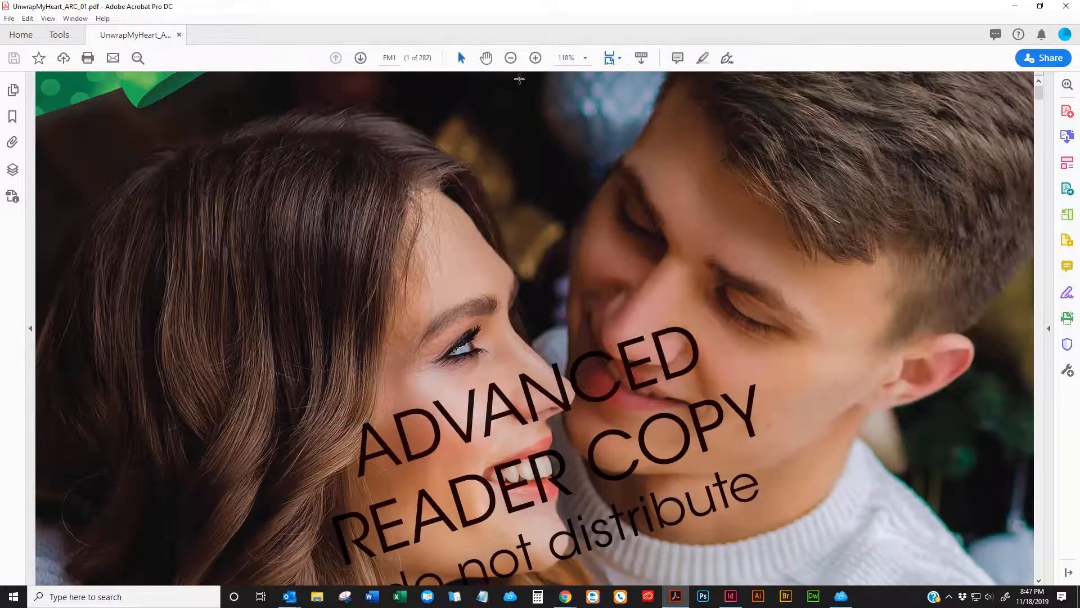
left_click(512, 62)
left_click(512, 62)
left_click(512, 62)
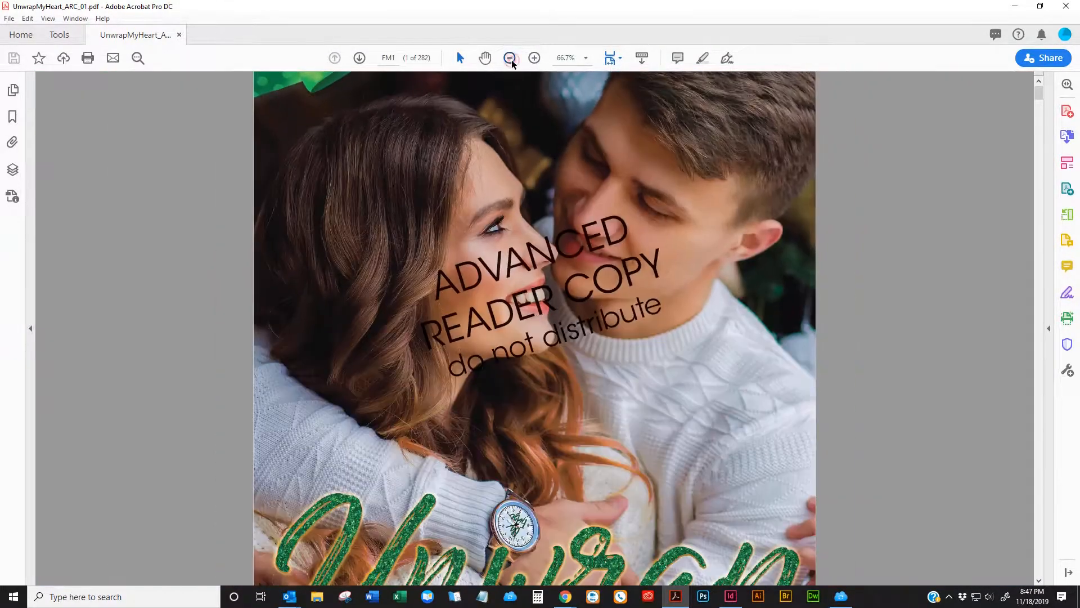
left_click(512, 62)
left_click(512, 61)
left_click(512, 62)
scroll(572, 167, "up", 2)
scroll(572, 167, "down", 5)
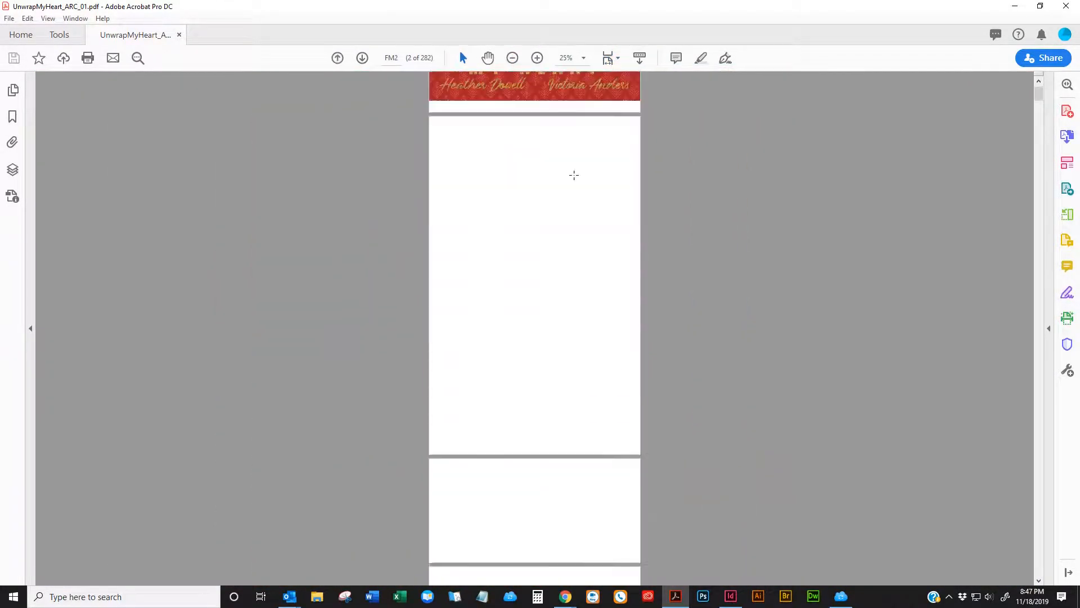
scroll(569, 167, "up", 1)
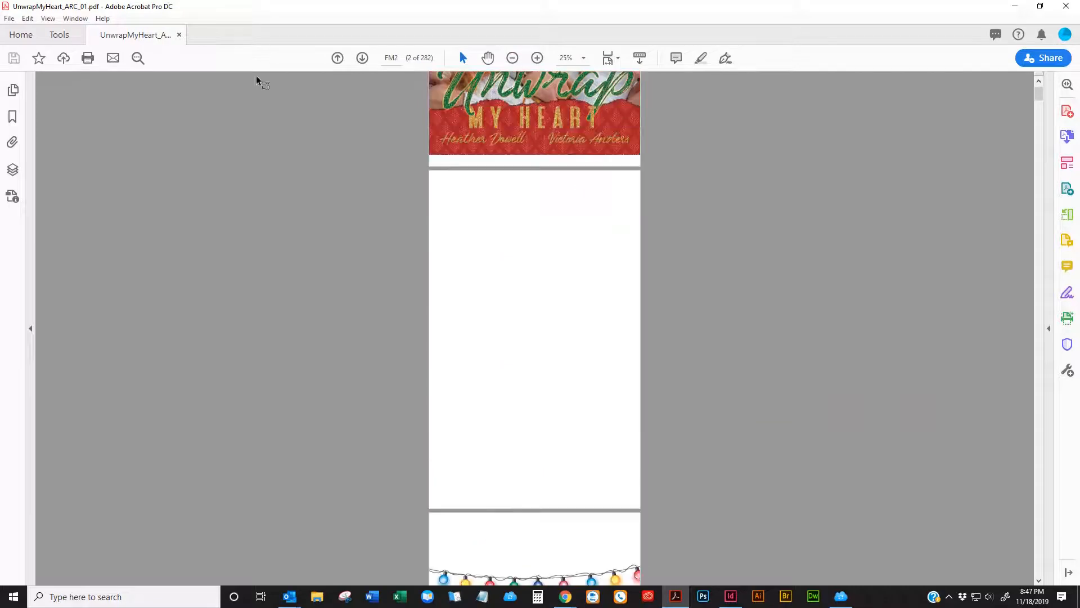
- Delete the blank page FM2 that follows the cover from the ARC PDF
left_click(13, 89)
key("Delete")
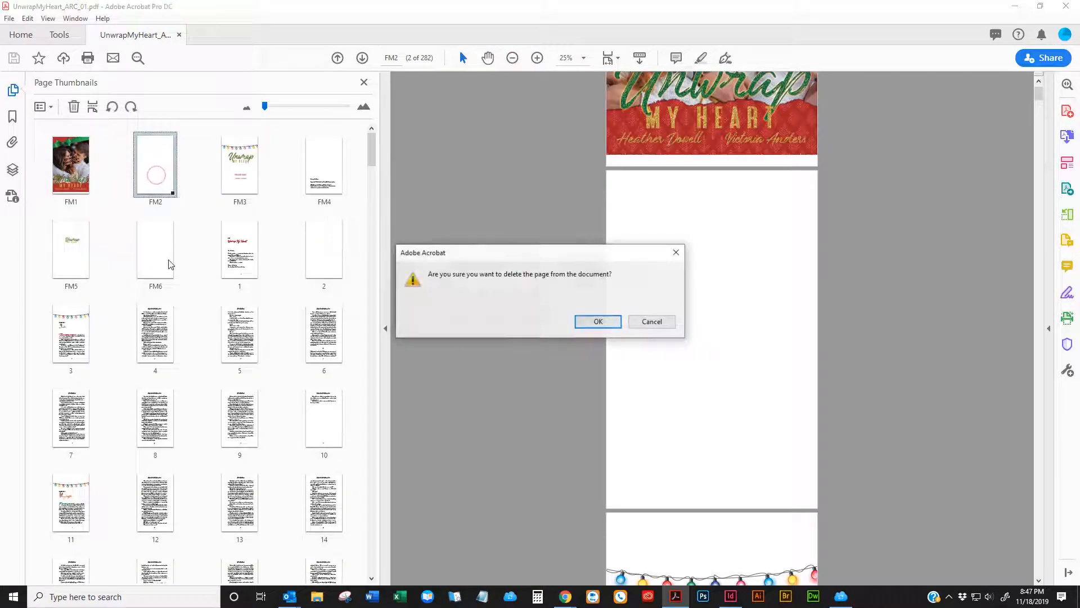
left_click(598, 322)
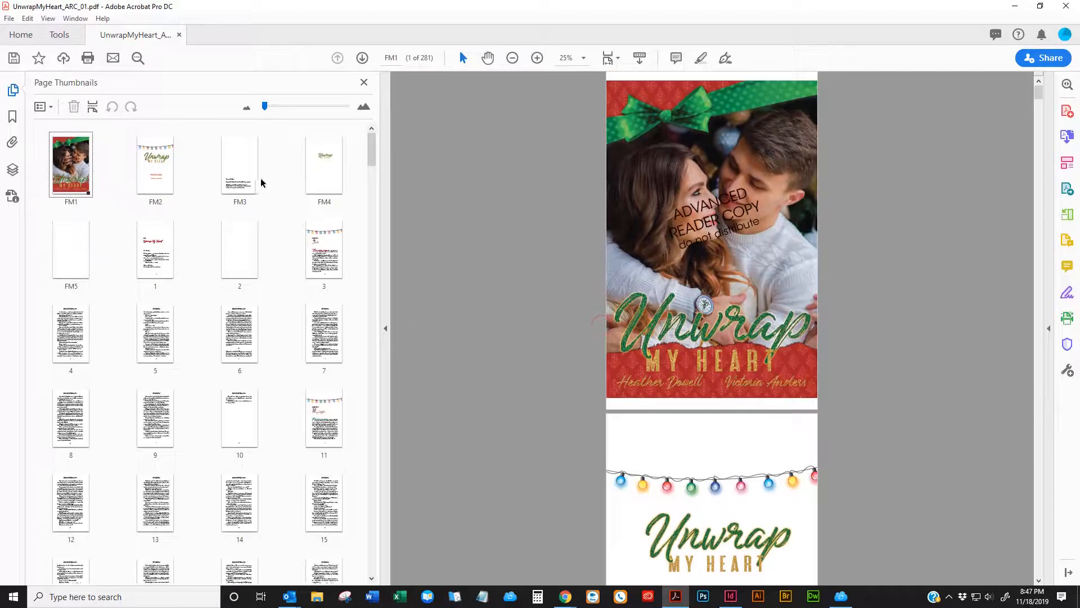
- Delete the two blank pages FM5 and 2 on either side of the ARC letter to the reader
left_click(76, 236)
left_click(237, 254)
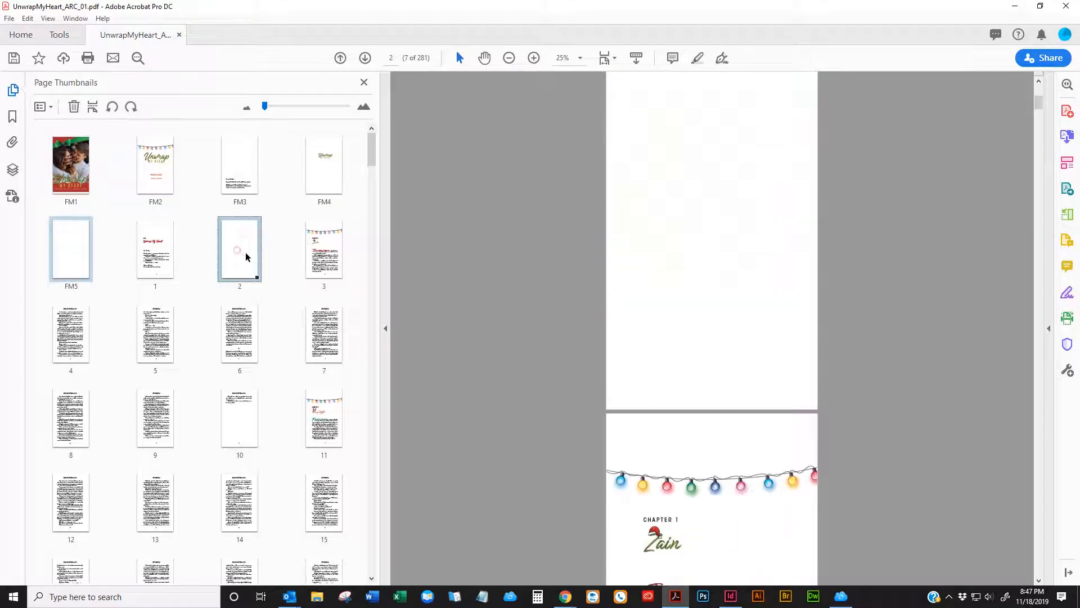
key("Delete")
left_click(585, 323)
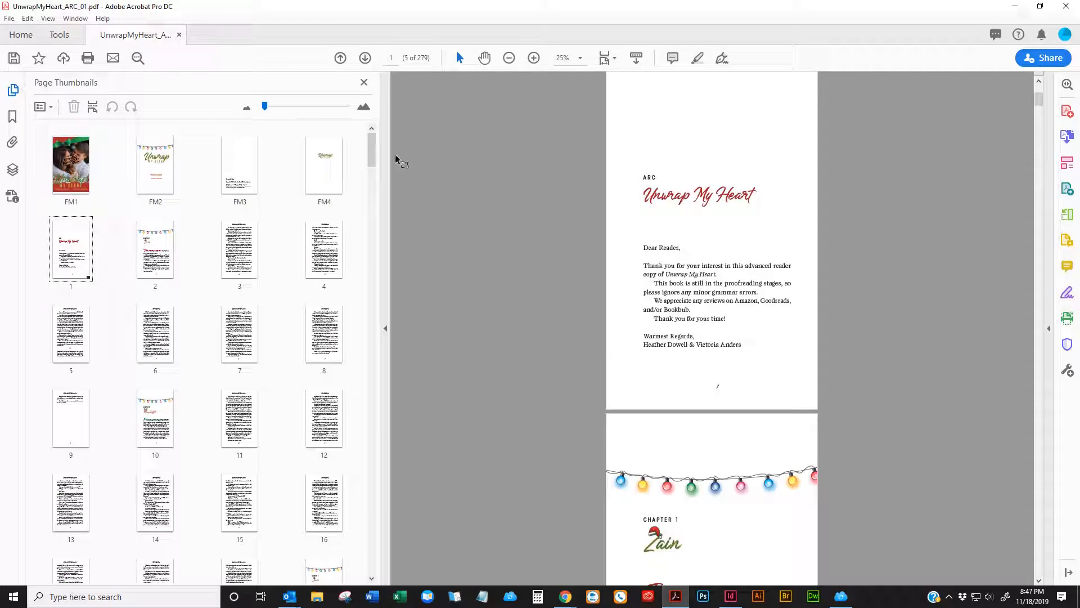
- Delete the blank last page, 275, from the end of the ARC PDF
left_click_drag(372, 149, 382, 580)
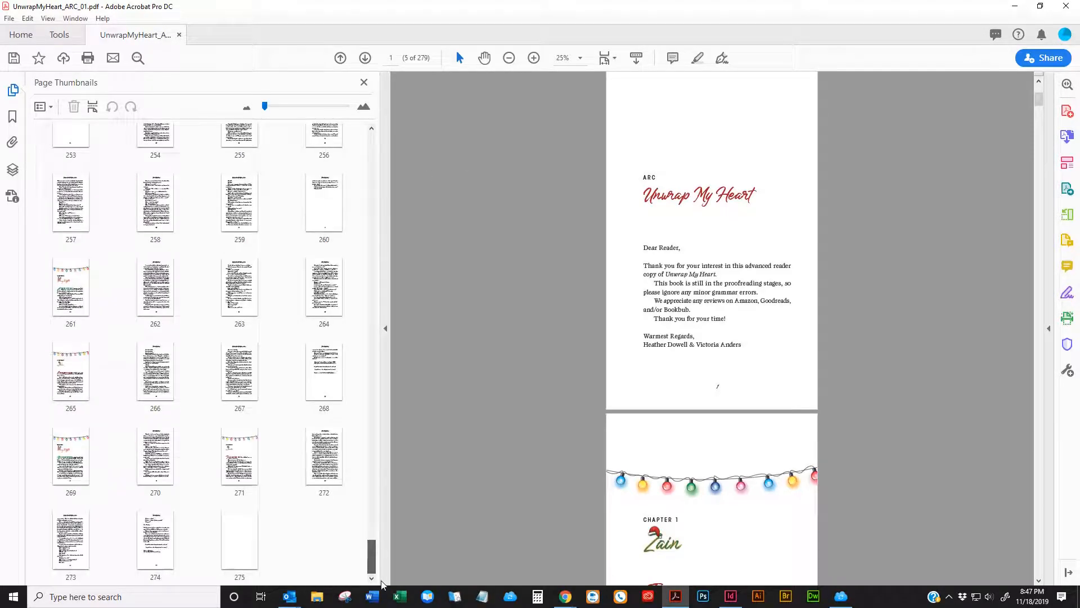
left_click(241, 539)
key("Delete")
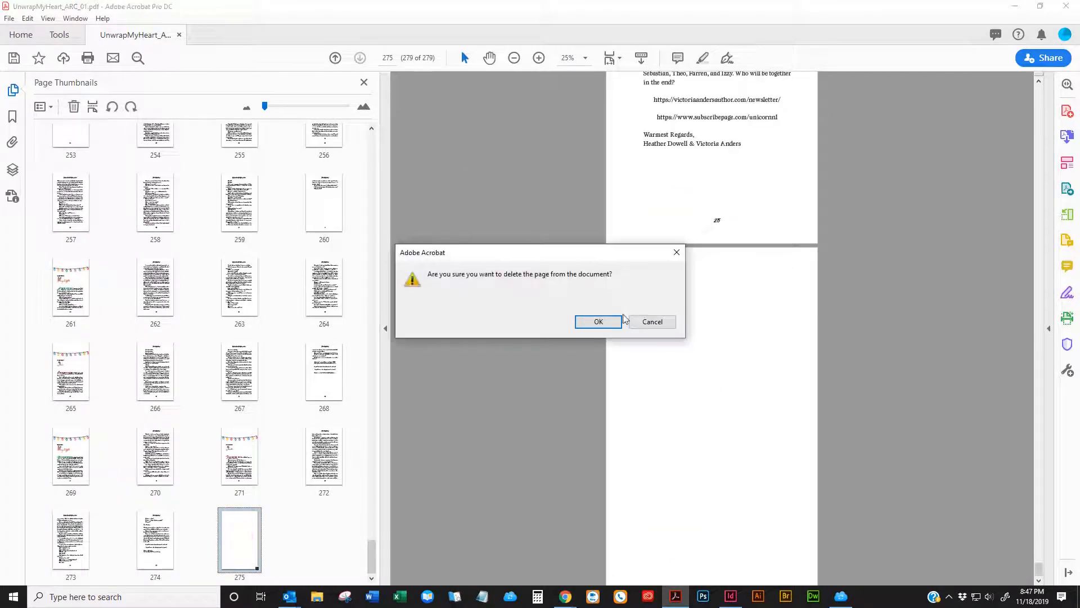
left_click(601, 322)
- Close UnwrapMyHeart_ARC_01.pdf, answer the closing prompt, and exit Acrobat
scroll(419, 319, "up", 20)
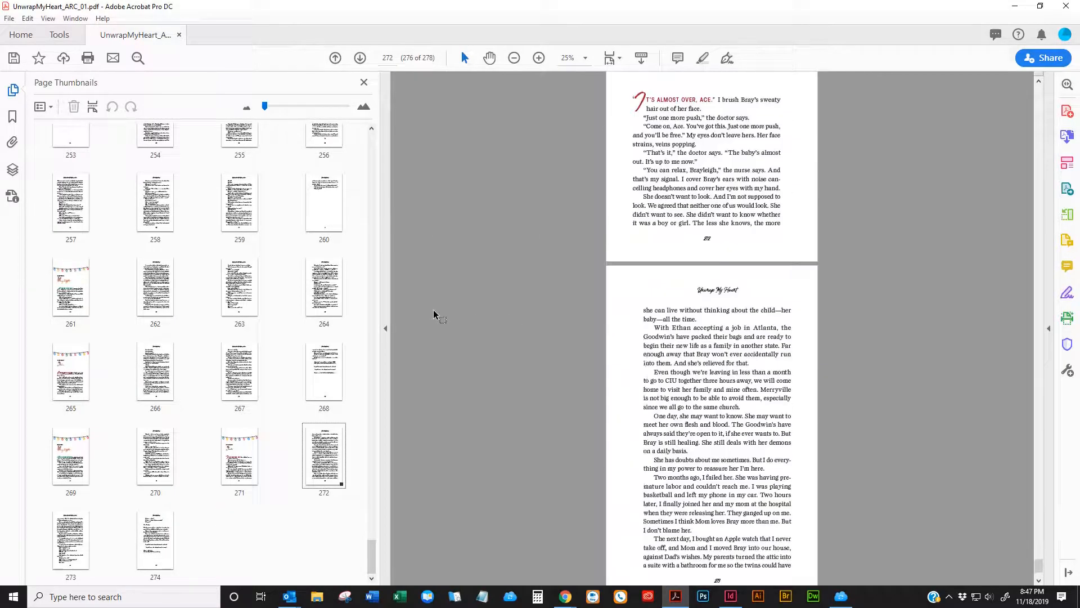
scroll(402, 192, "up", 1)
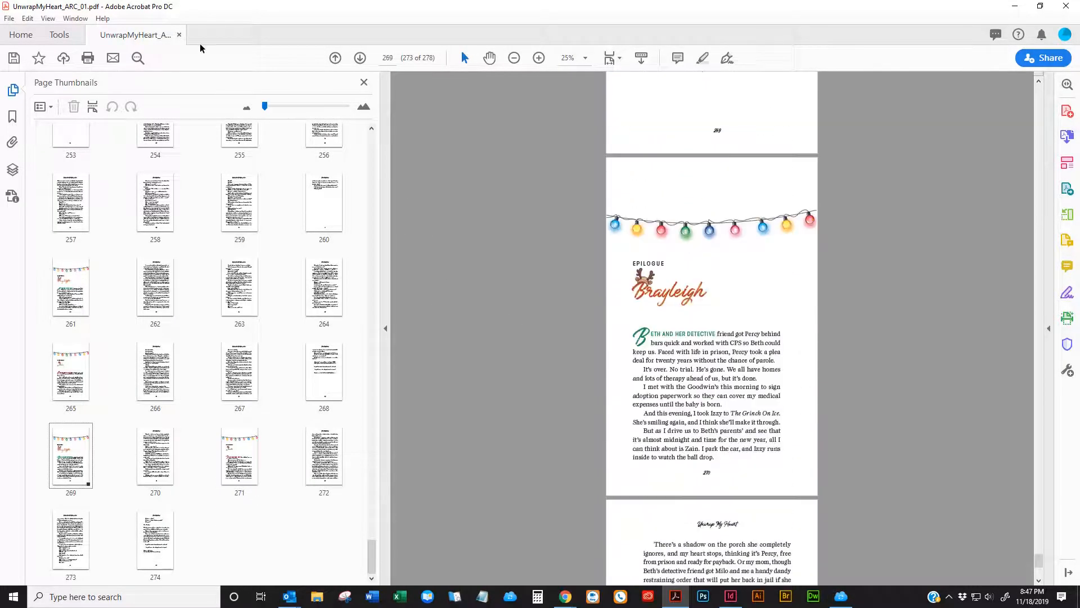
left_click(179, 35)
left_click(542, 329)
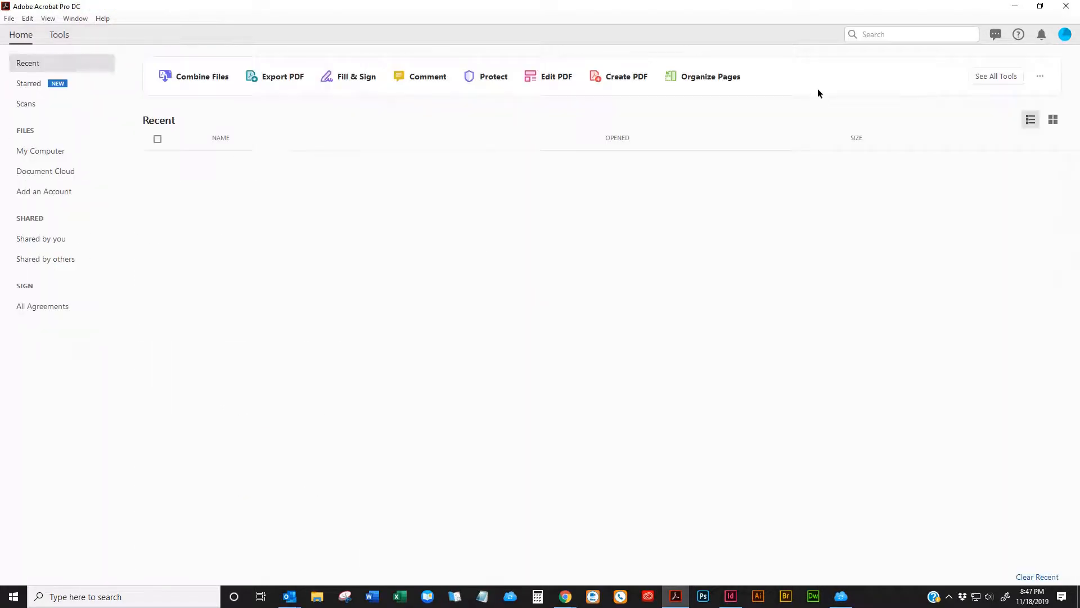
left_click(1066, 6)
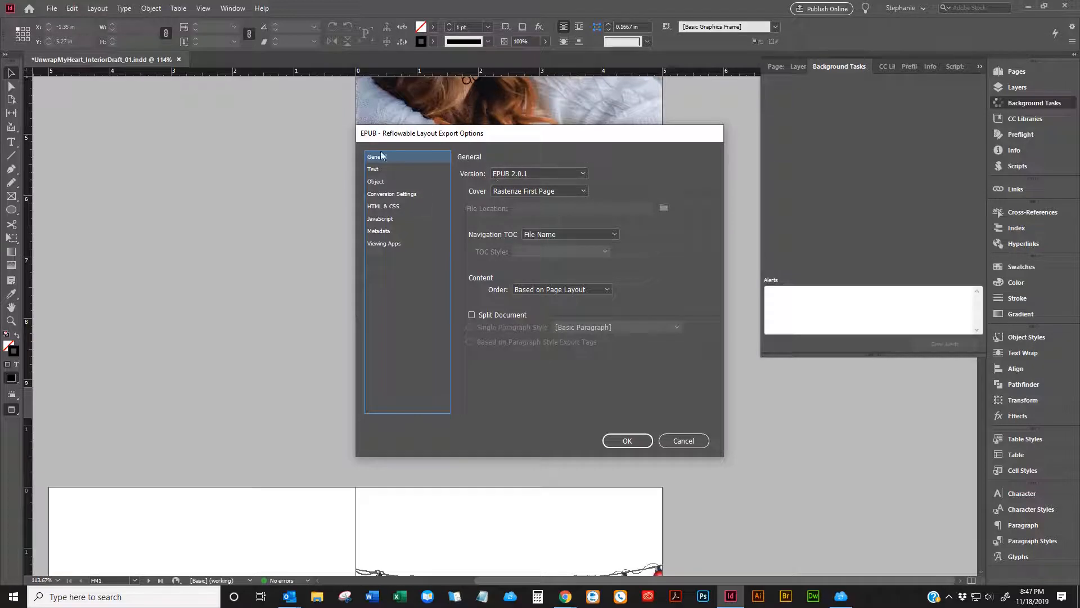
- In InDesign's reflowable EPUB export options, set the version to EPUB 3.0
left_click(517, 168)
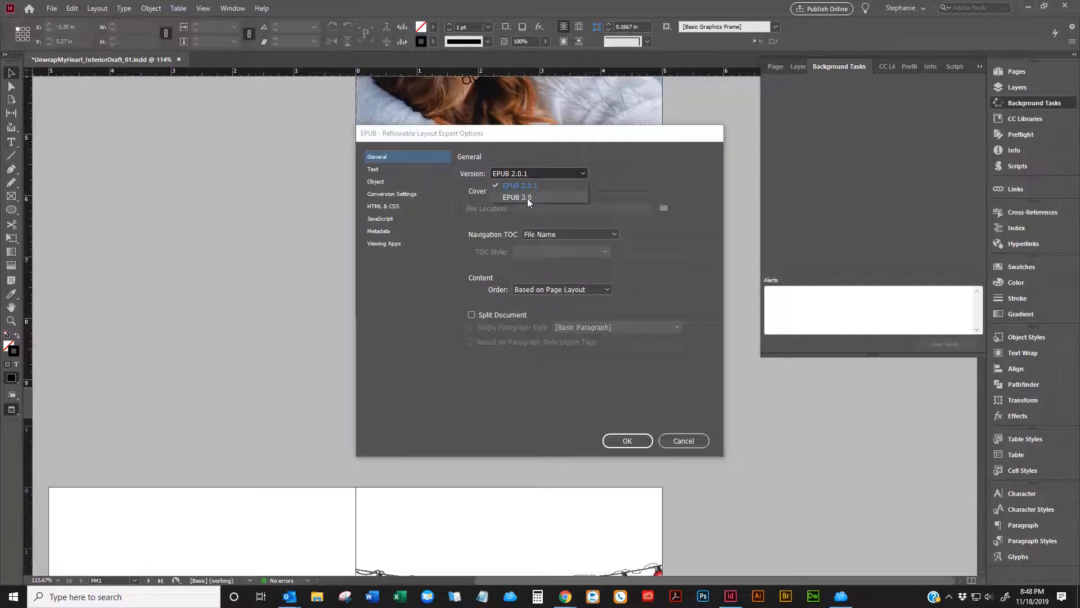
left_click(528, 198)
left_click(518, 175)
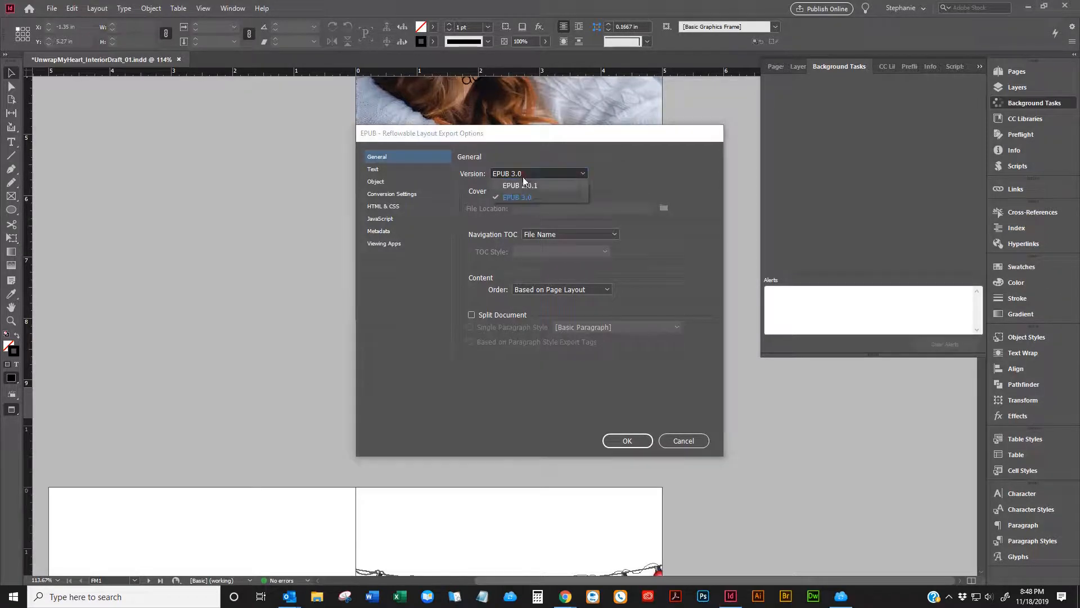
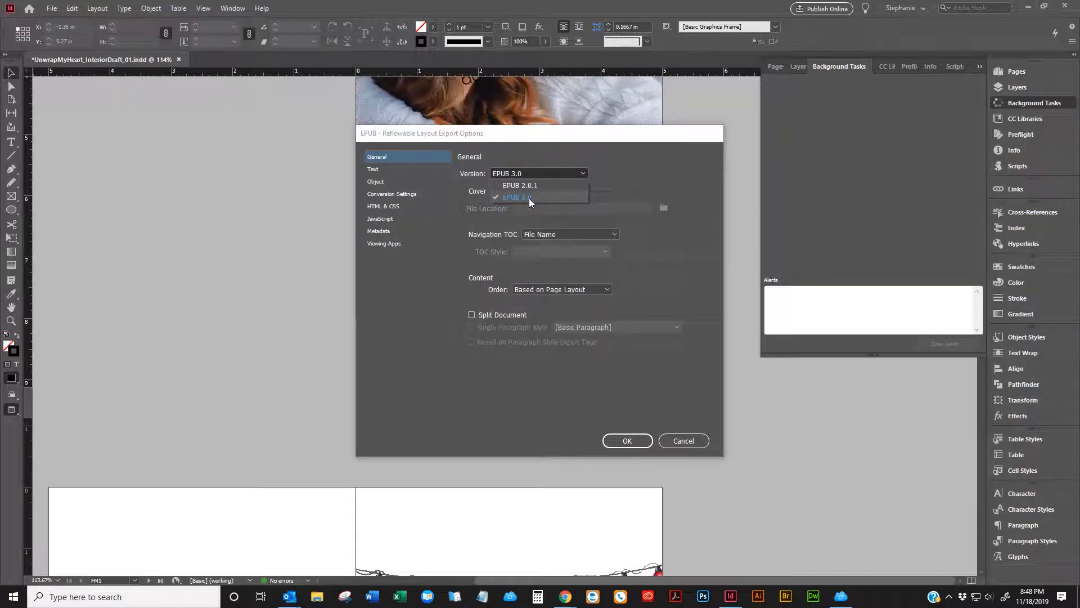
left_click(529, 198)
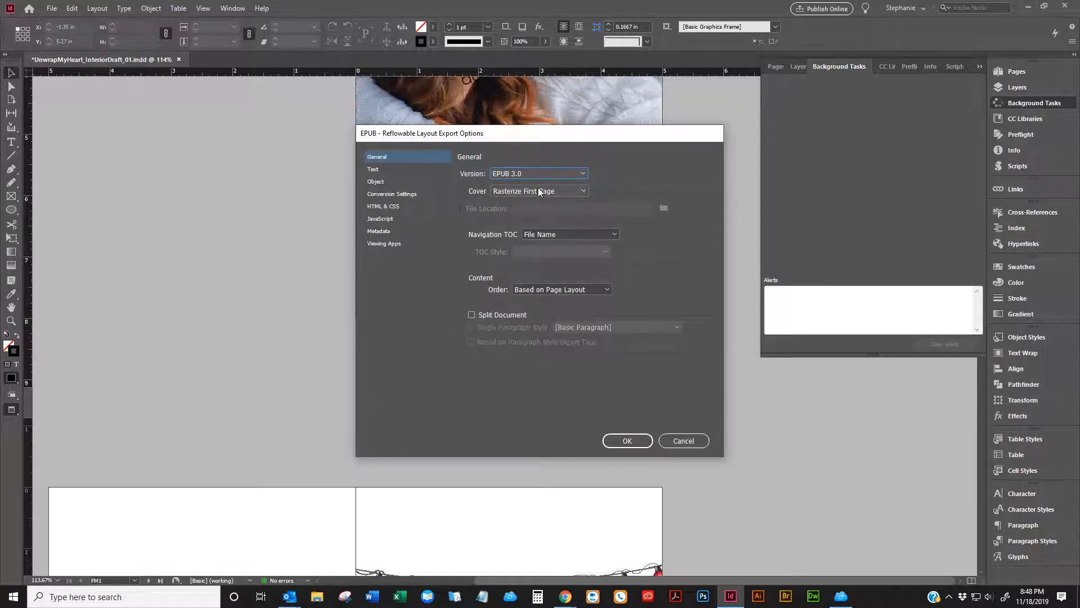
scroll(538, 188, "up", 1)
scroll(539, 188, "down", 1)
- Set the EPUB cover option to Choose Image and start browsing for the cover image file
left_click_drag(546, 135, 420, 140)
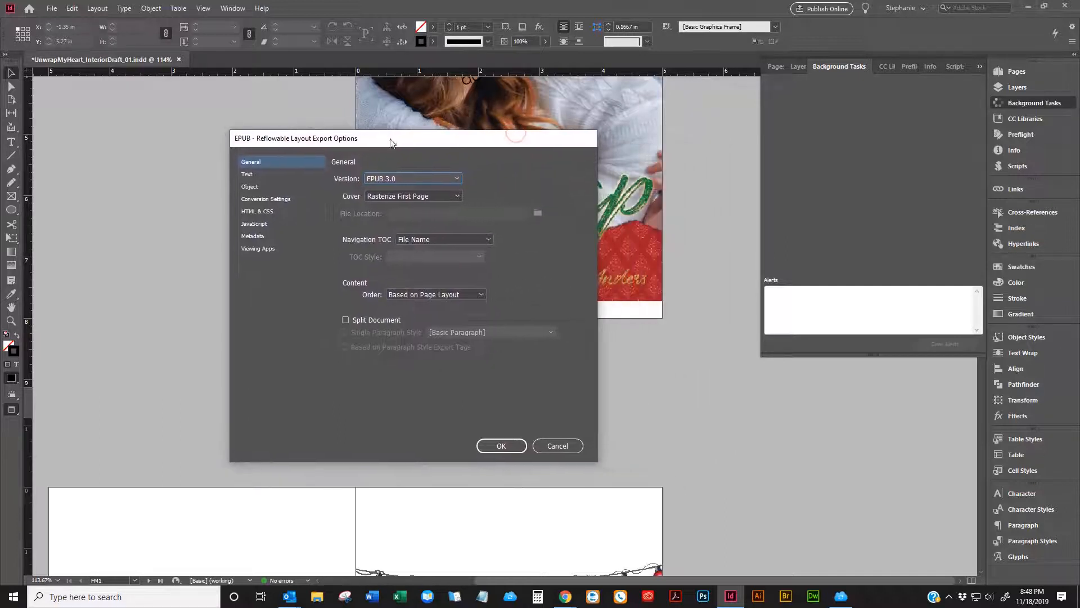
left_click(420, 196)
left_click(404, 230)
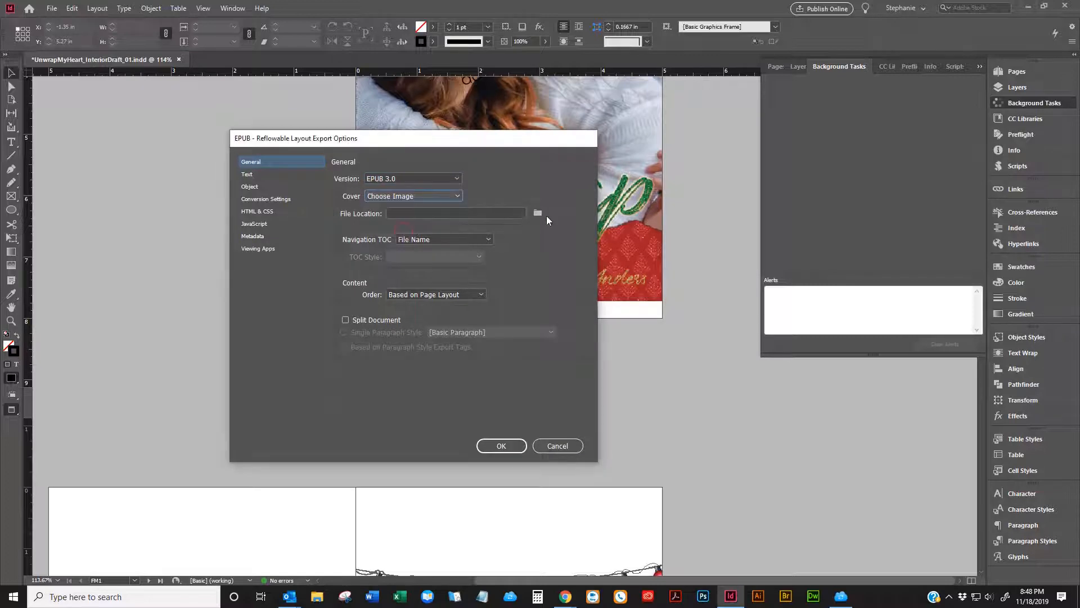
left_click(538, 213)
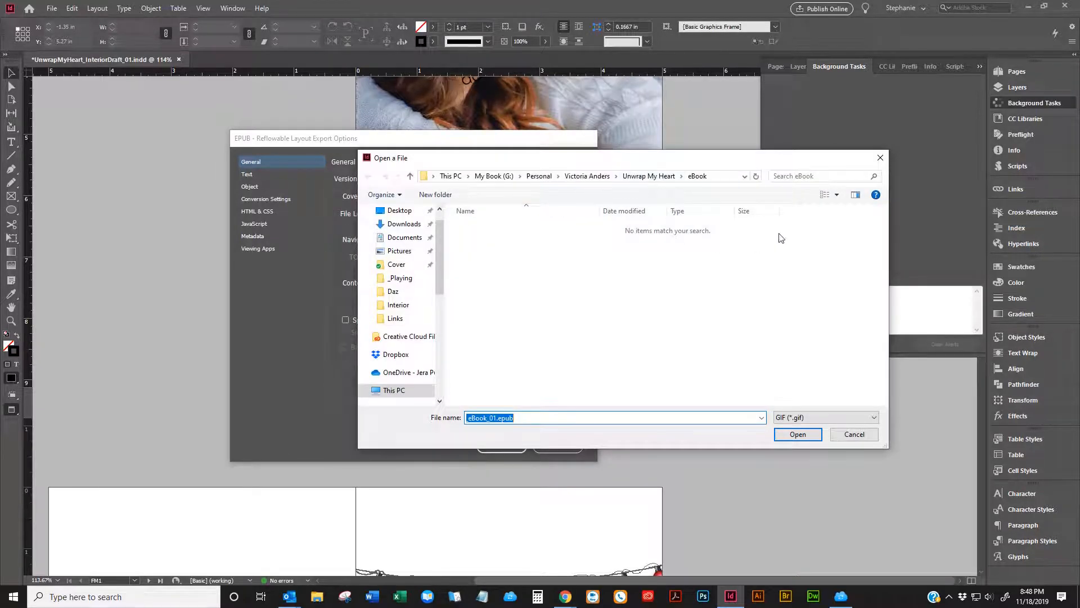
left_click_drag(675, 159, 855, 188)
left_click_drag(628, 180, 634, 109)
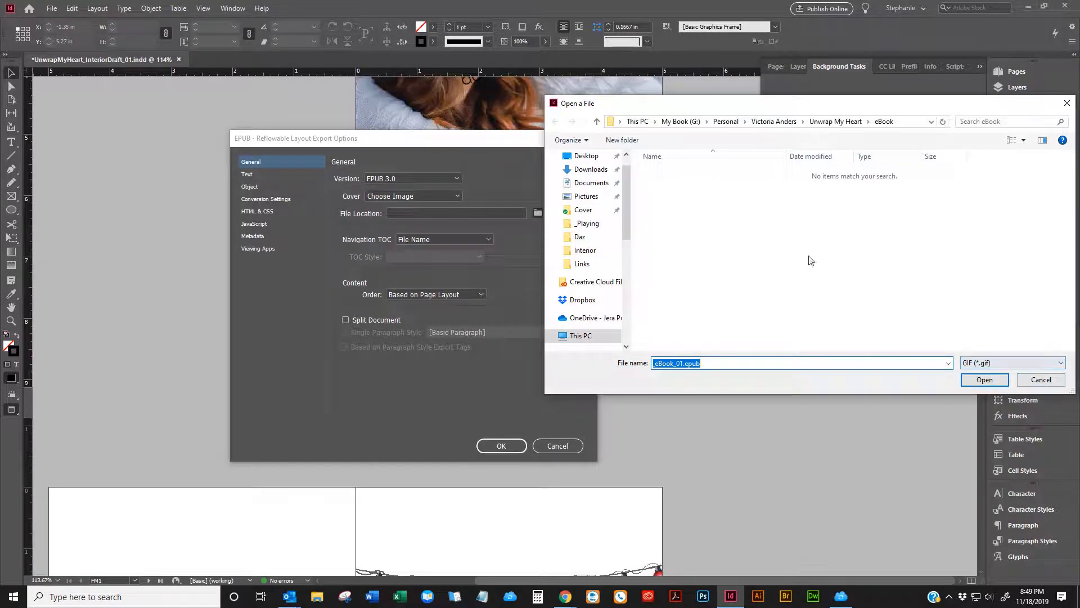
- Examine which image file types are accepted for the EPUB cover, and cancel the file selection
left_click(972, 363)
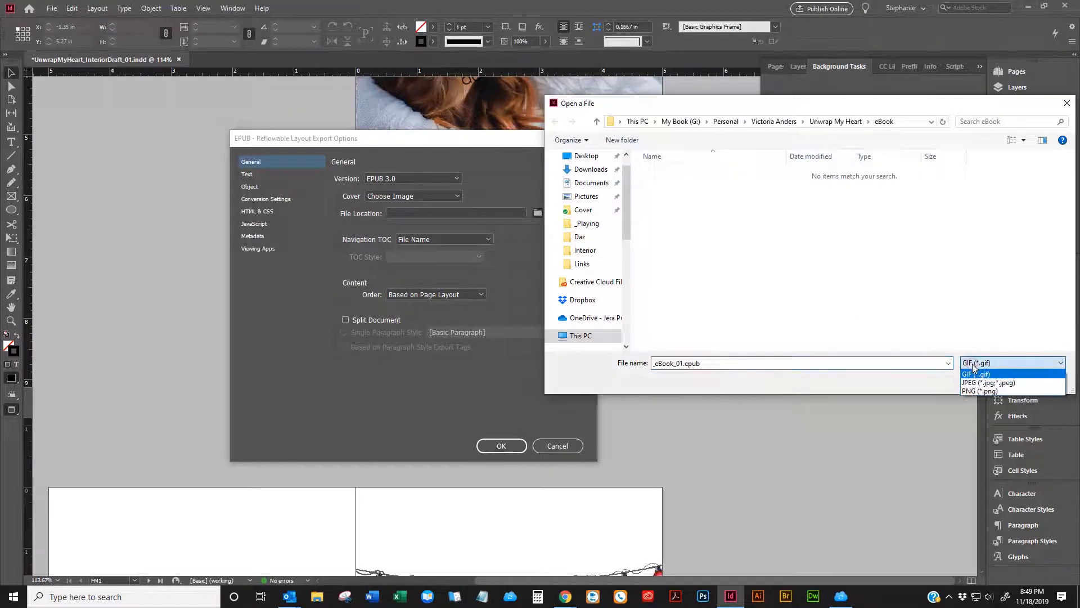
left_click(972, 364)
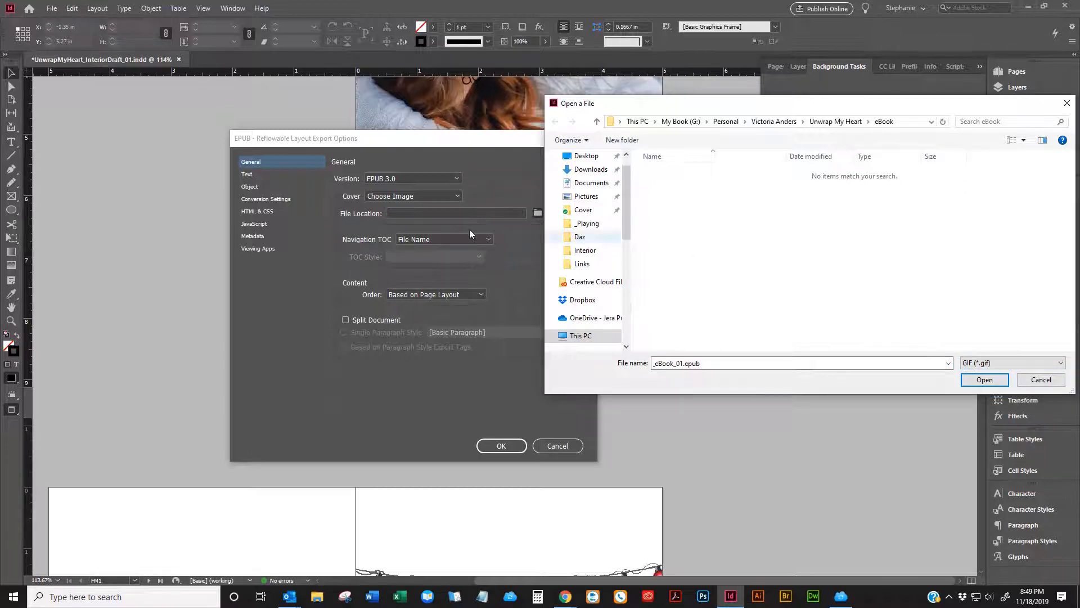
left_click_drag(874, 109, 711, 88)
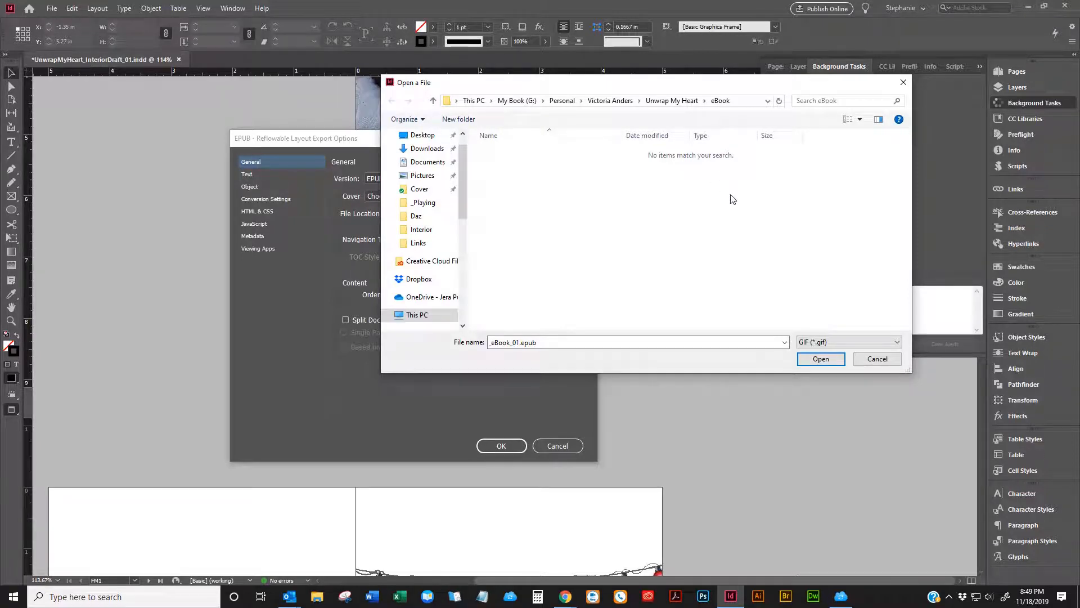
left_click(821, 343)
left_click(822, 344)
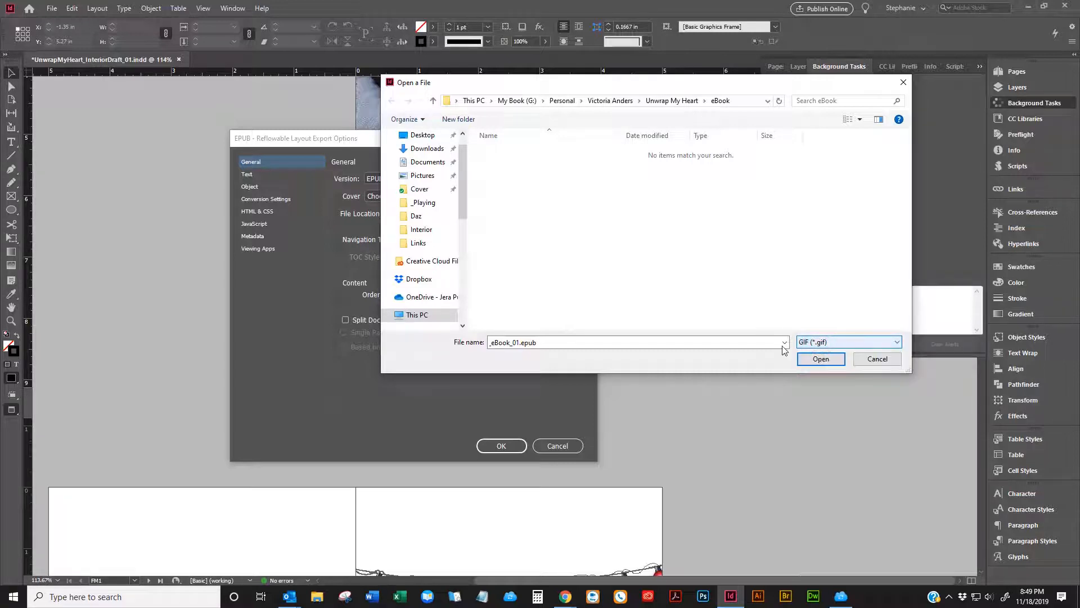
left_click(832, 343)
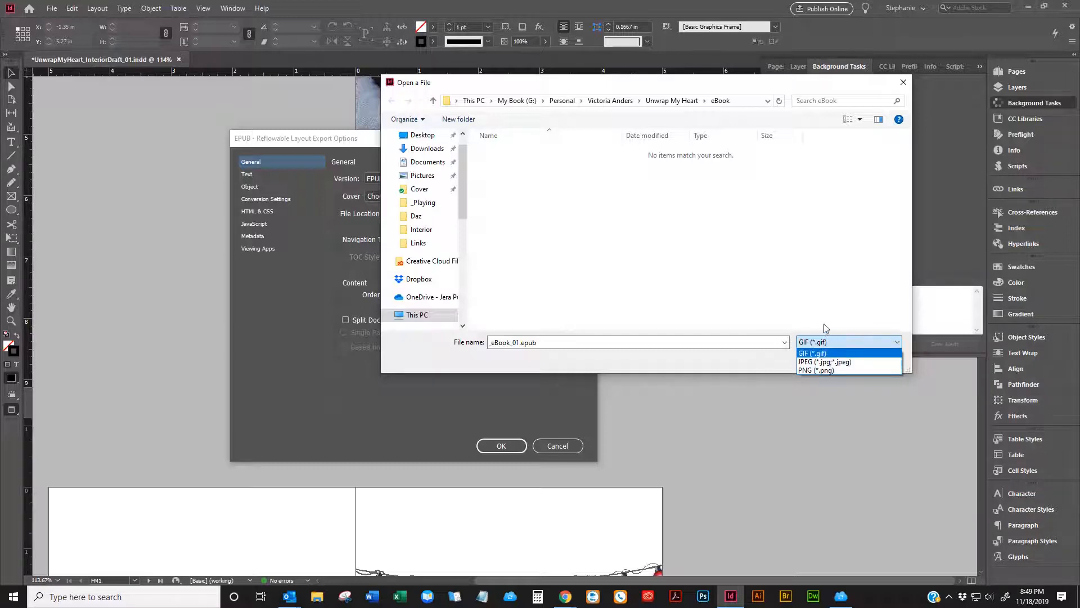
left_click(825, 247)
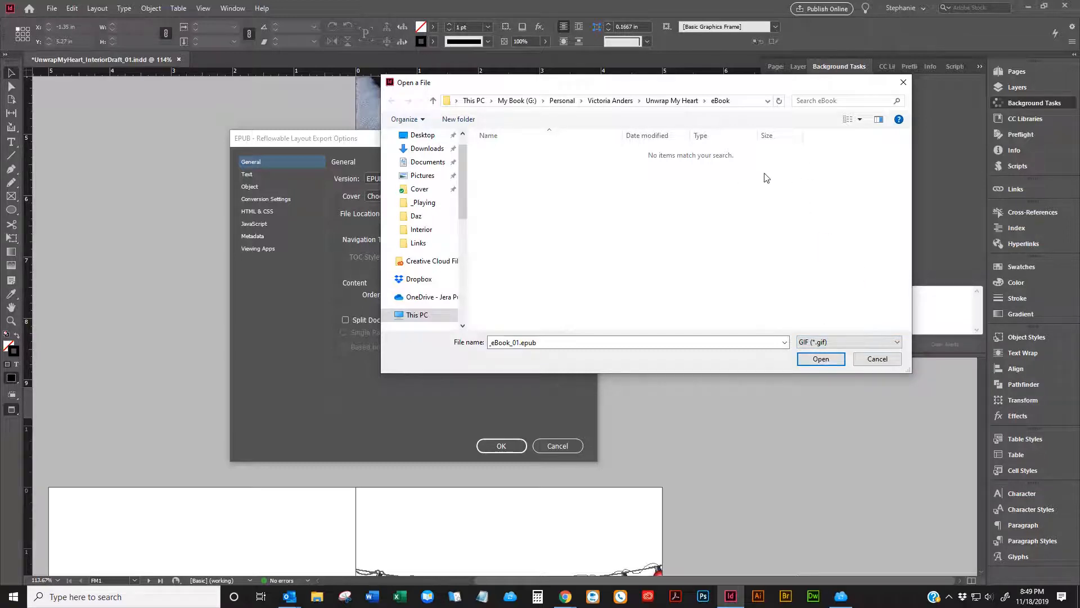
left_click(877, 358)
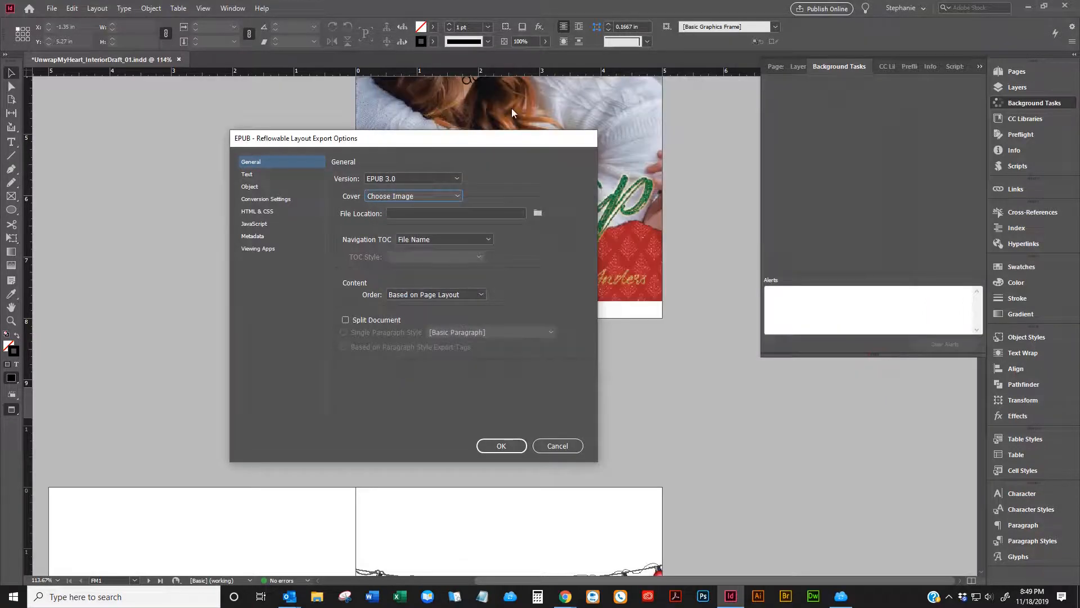
- Set the EPUB cover option to Rasterize First Page and cancel the EPUB export options
left_click(401, 197)
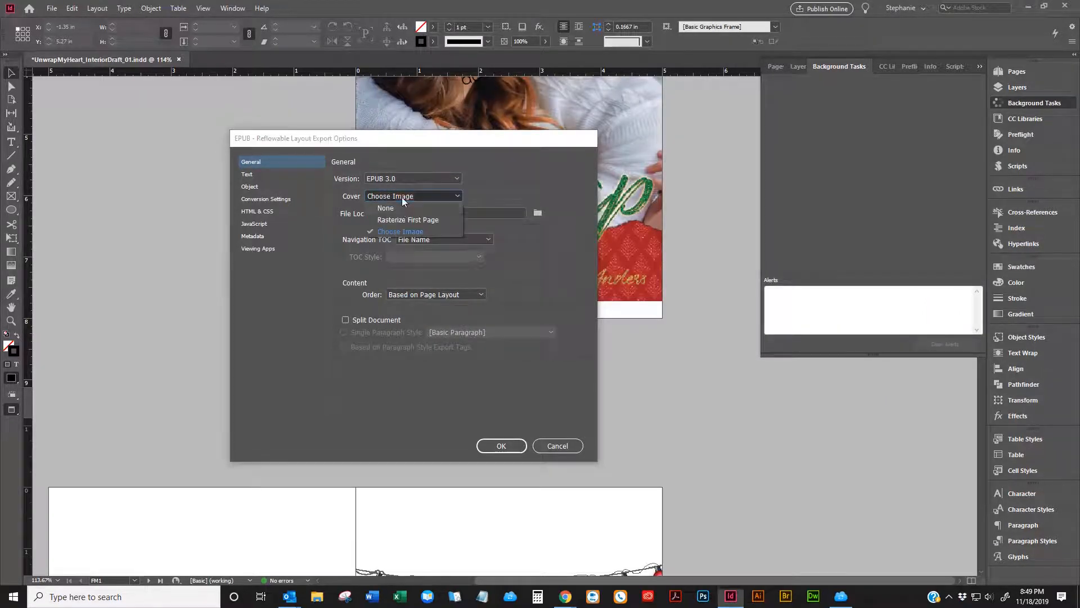
left_click(396, 221)
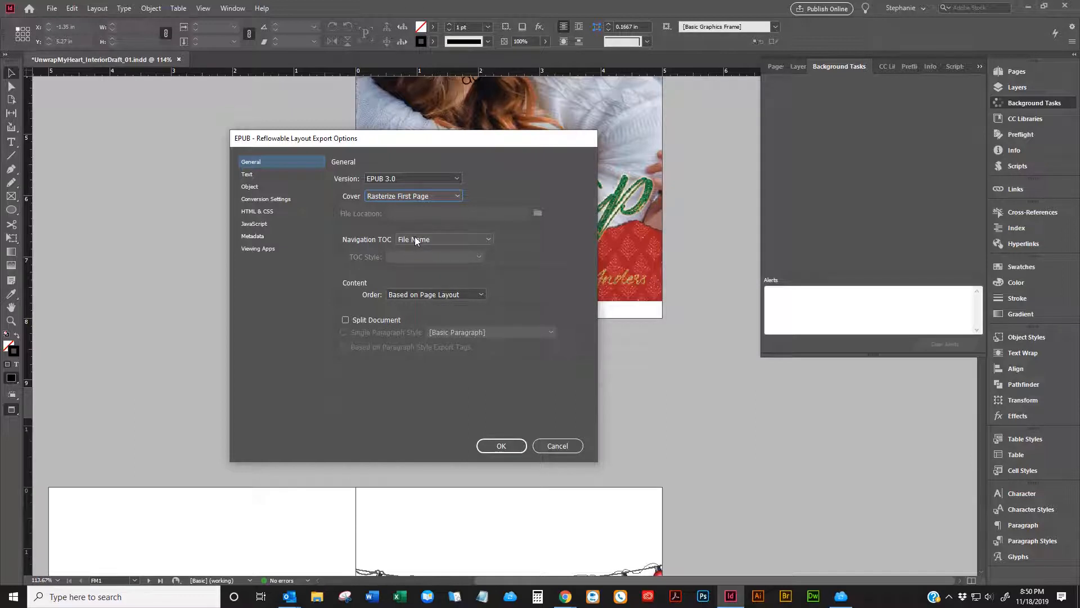
left_click(559, 447)
- Insert one page after page FM6, using the C-Blank master
scroll(506, 368, "down", 10)
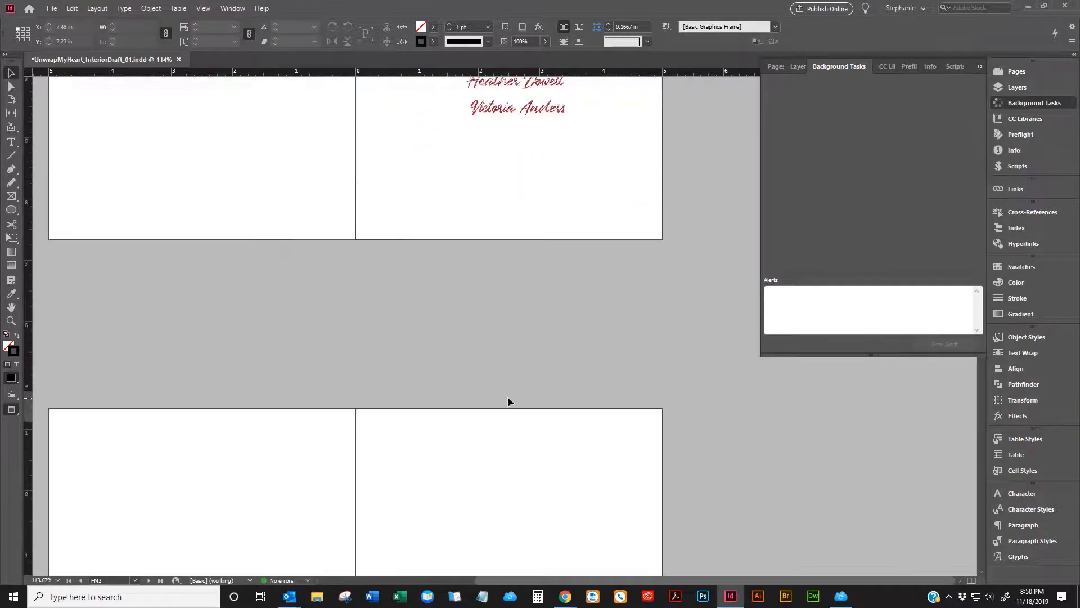
scroll(509, 401, "down", 15)
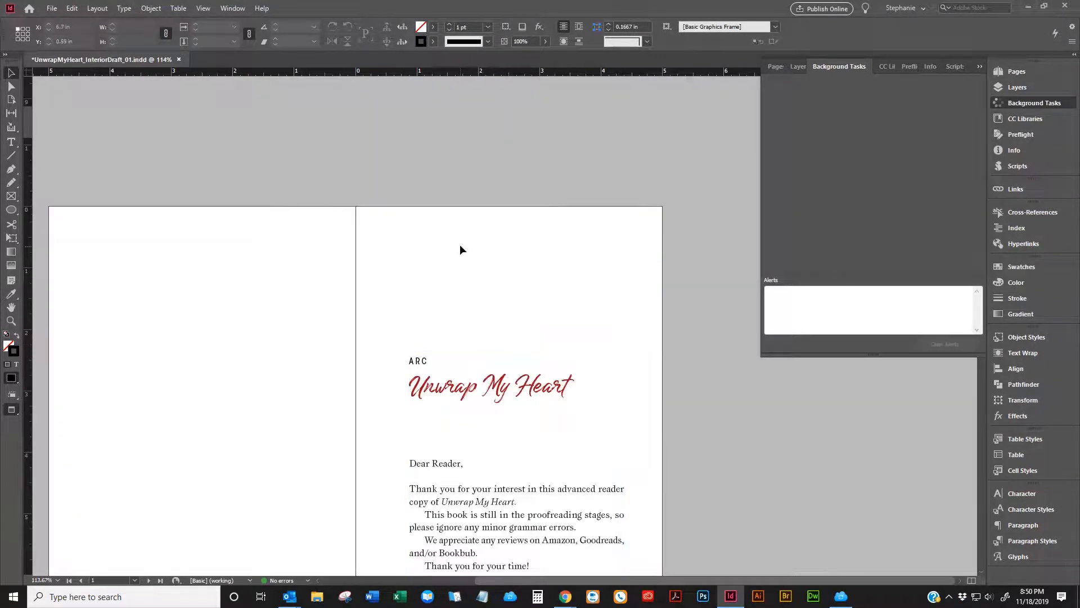
left_click(1015, 72)
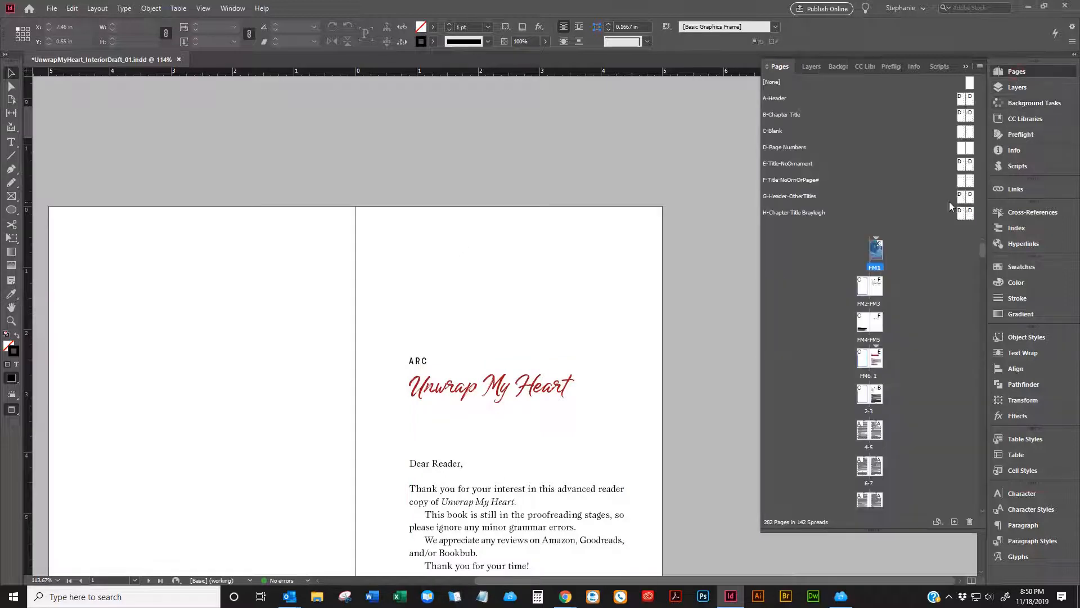
double_click(878, 325)
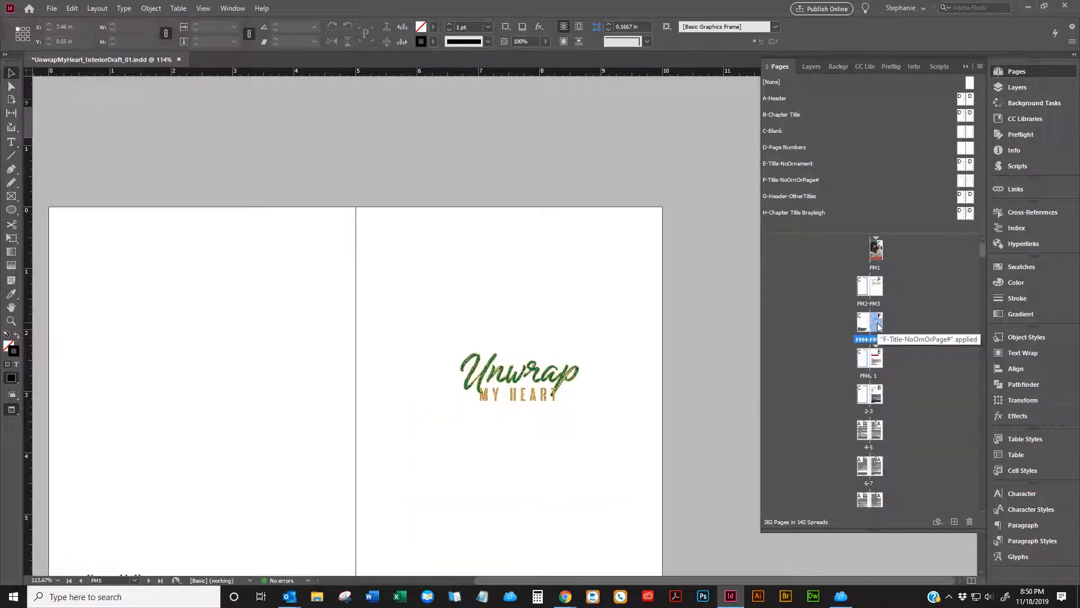
left_click(869, 356)
double_click(866, 358)
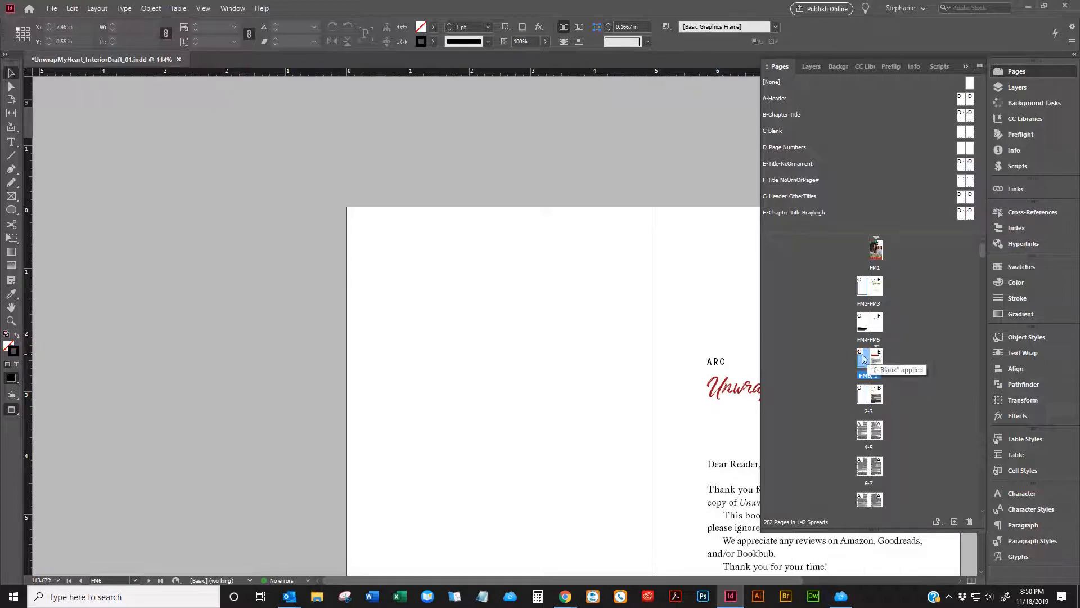
right_click(863, 356)
left_click(883, 361)
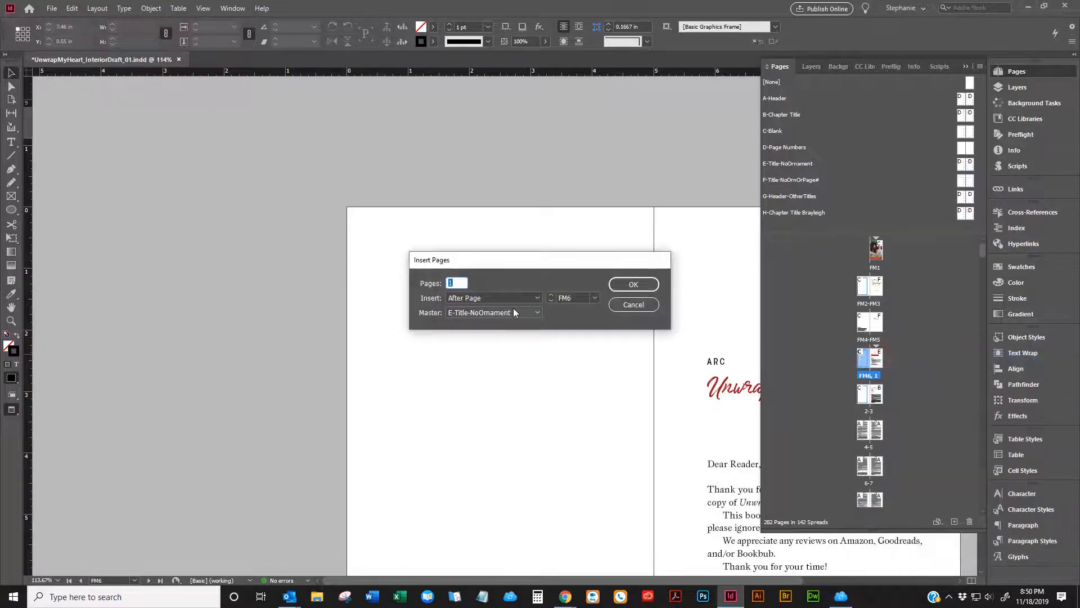
left_click(494, 313)
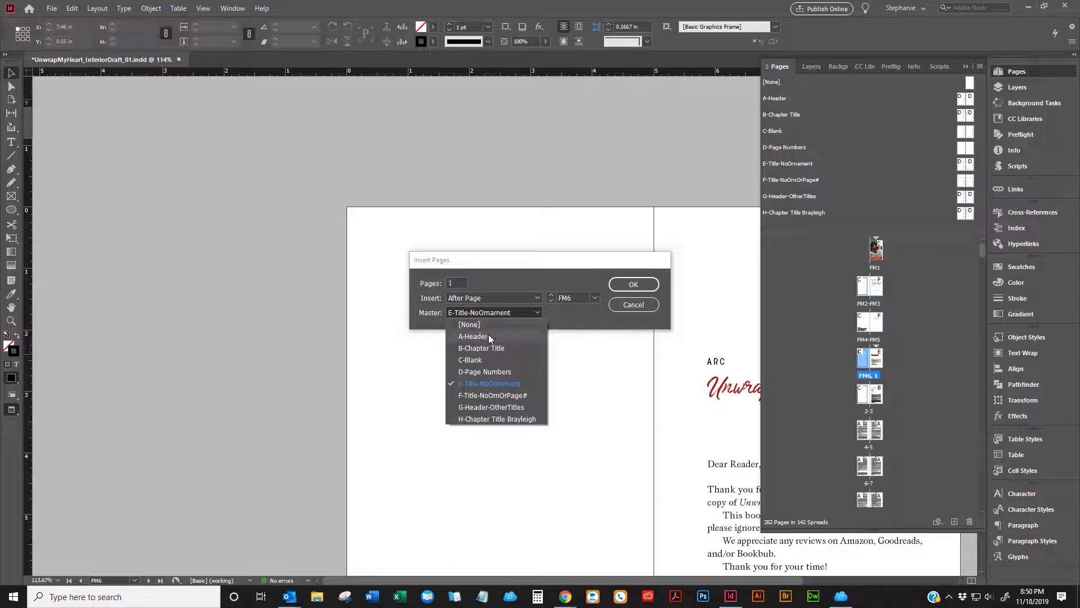
left_click(485, 359)
left_click(633, 285)
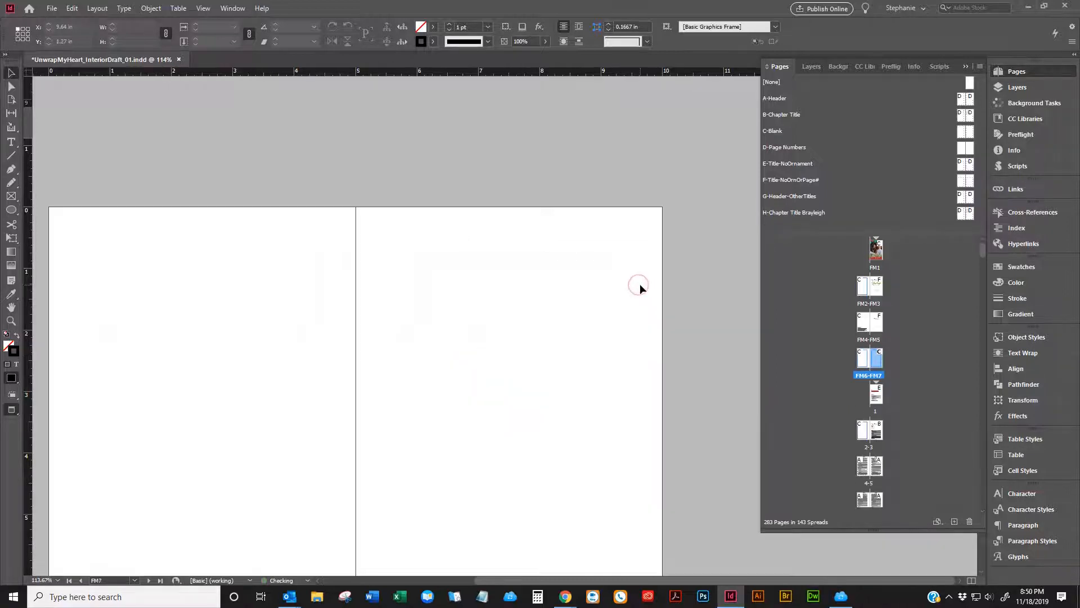
- Show the frame edges and guides, and move the Contents text frame from the pasteboard onto the new page FM7, aligned with its margins
left_click(550, 261)
key("w")
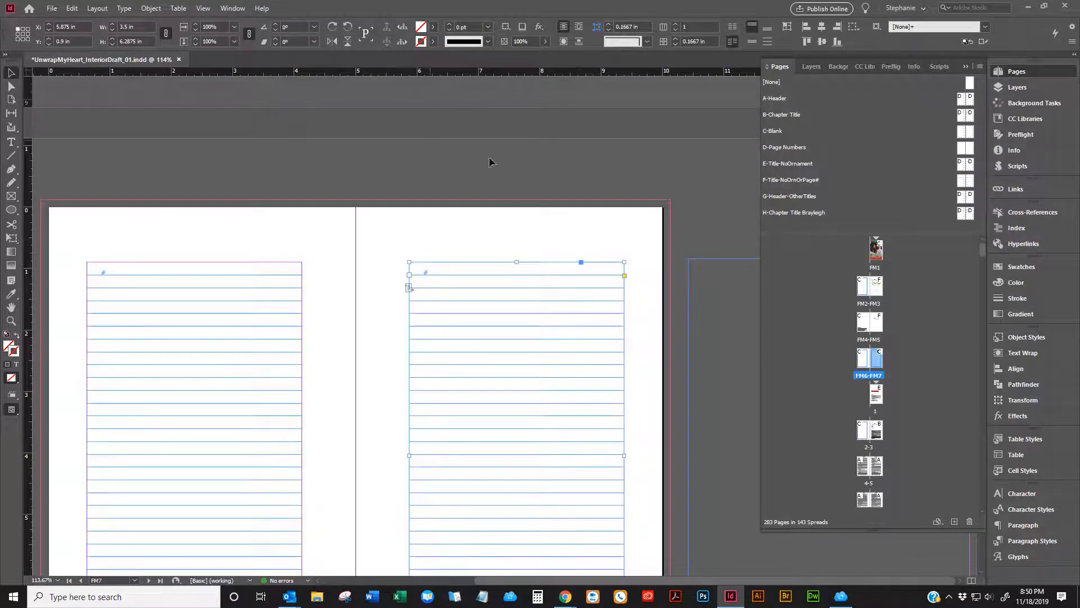
left_click(622, 150)
left_click_drag(700, 289, 422, 292)
scroll(458, 287, "down", 3)
left_click_drag(600, 219, 566, 218)
- Resize the Contents frame on FM7 to the page margins, 3.5 in wide and 6.2875 in high
left_click(436, 185)
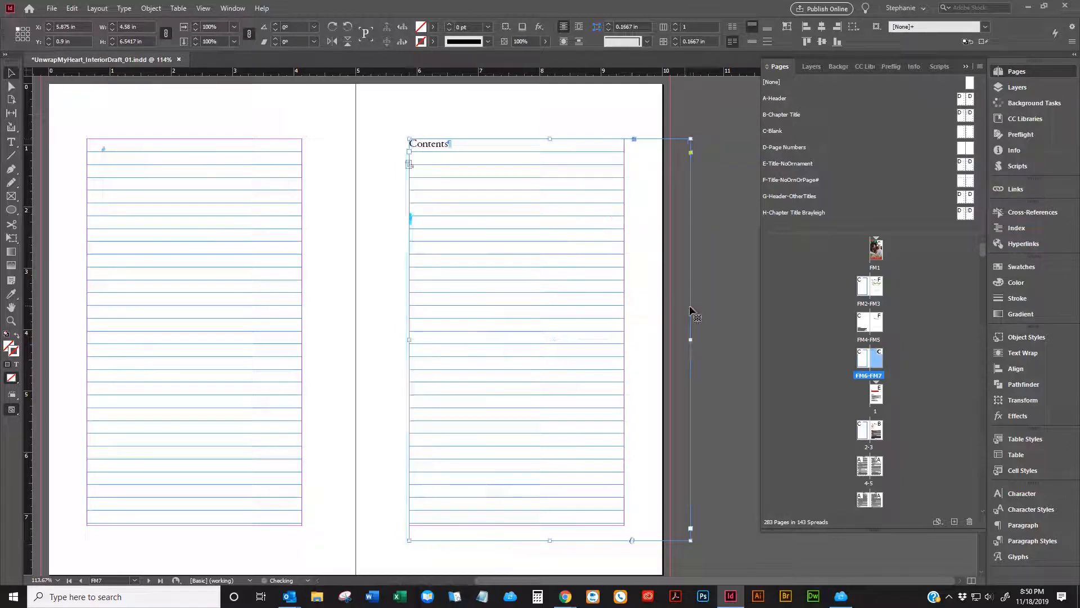
left_click_drag(690, 339, 624, 339)
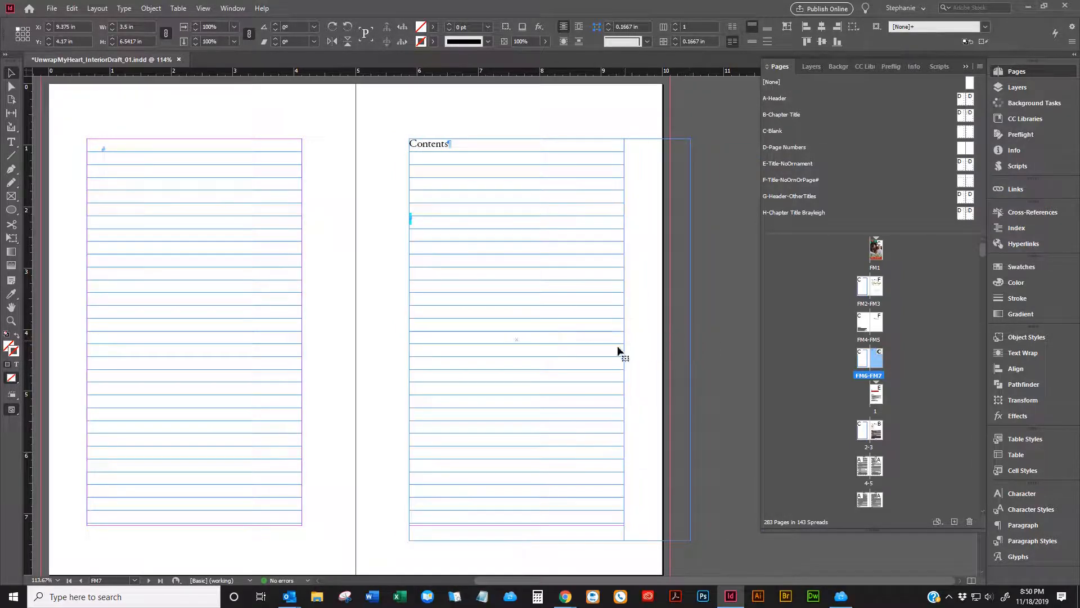
left_click_drag(516, 541, 517, 525)
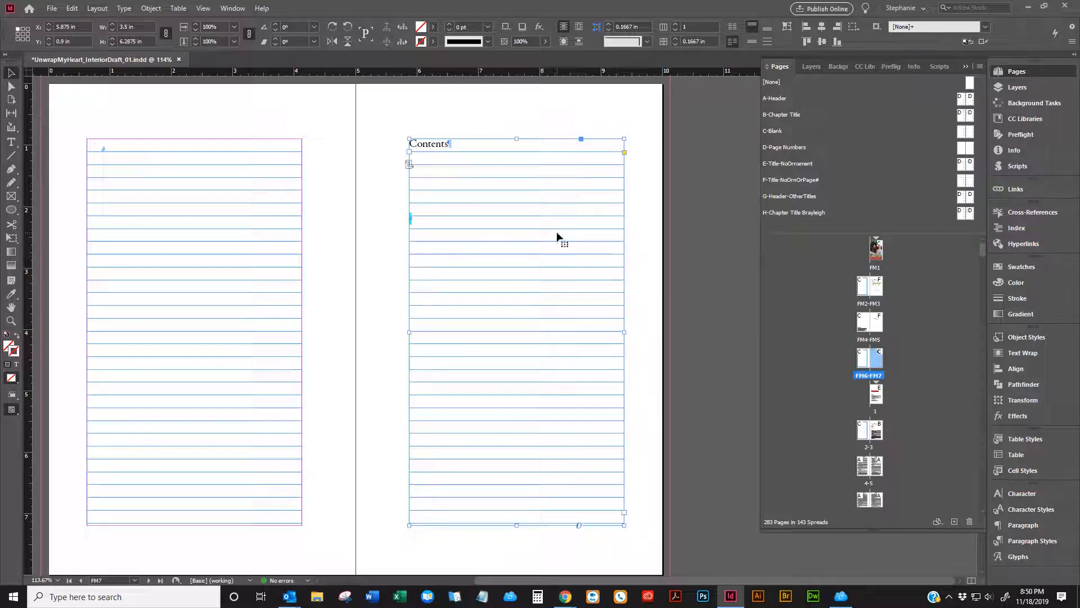
- Update the table of contents in the Contents frame on page FM7
left_click(97, 8)
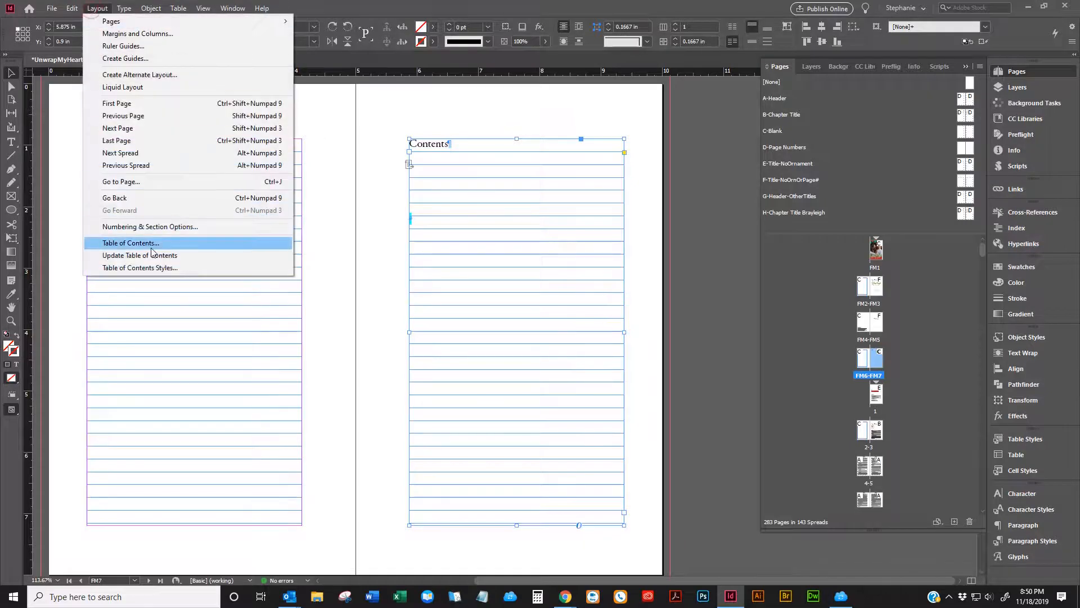
left_click(490, 102)
left_click(468, 191)
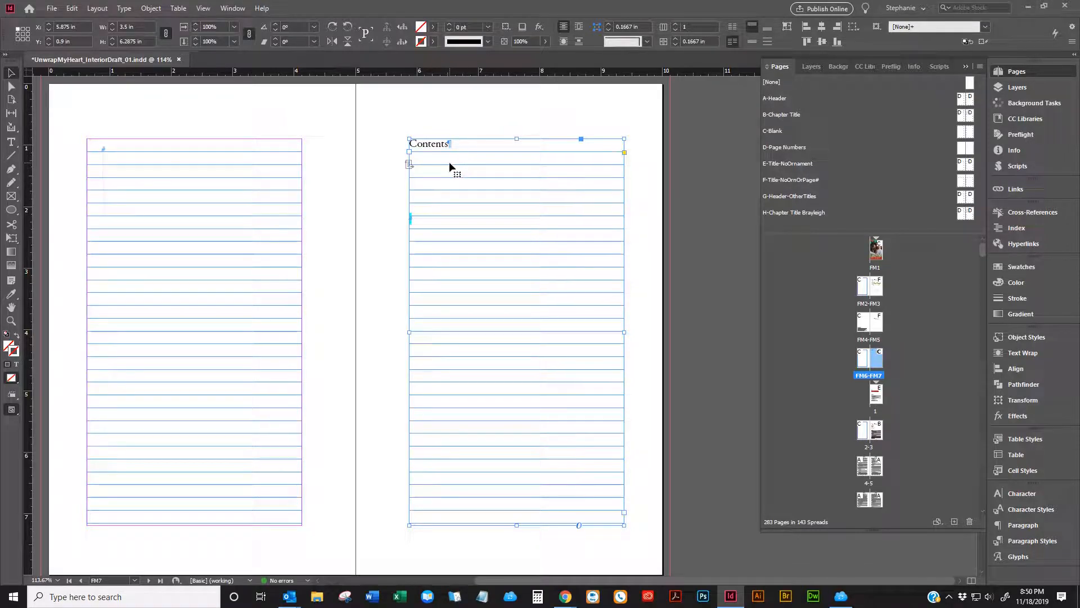
left_click(467, 86)
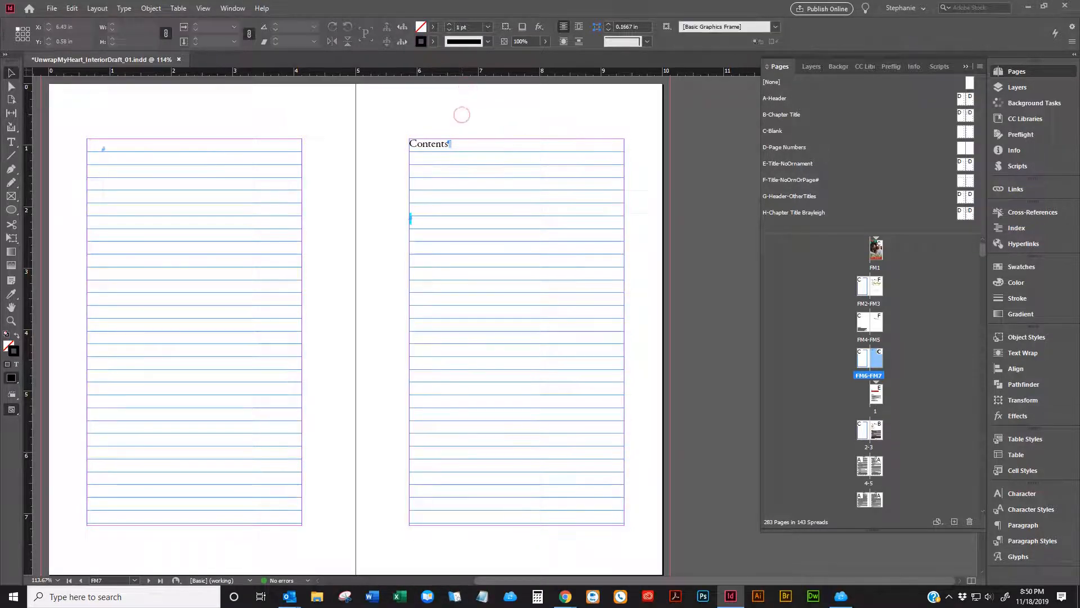
left_click(445, 174)
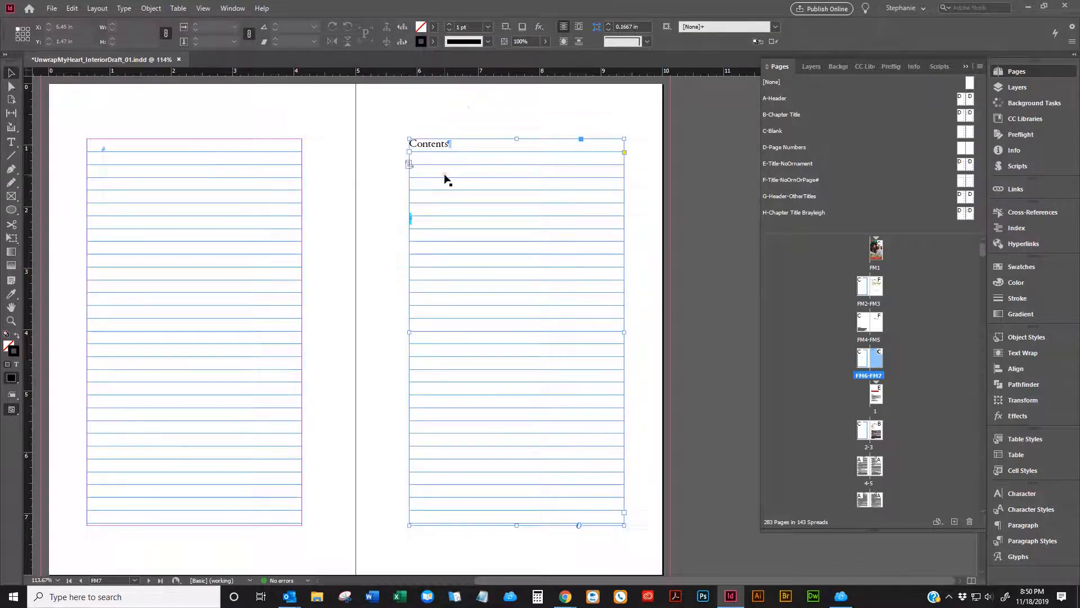
left_click(98, 9)
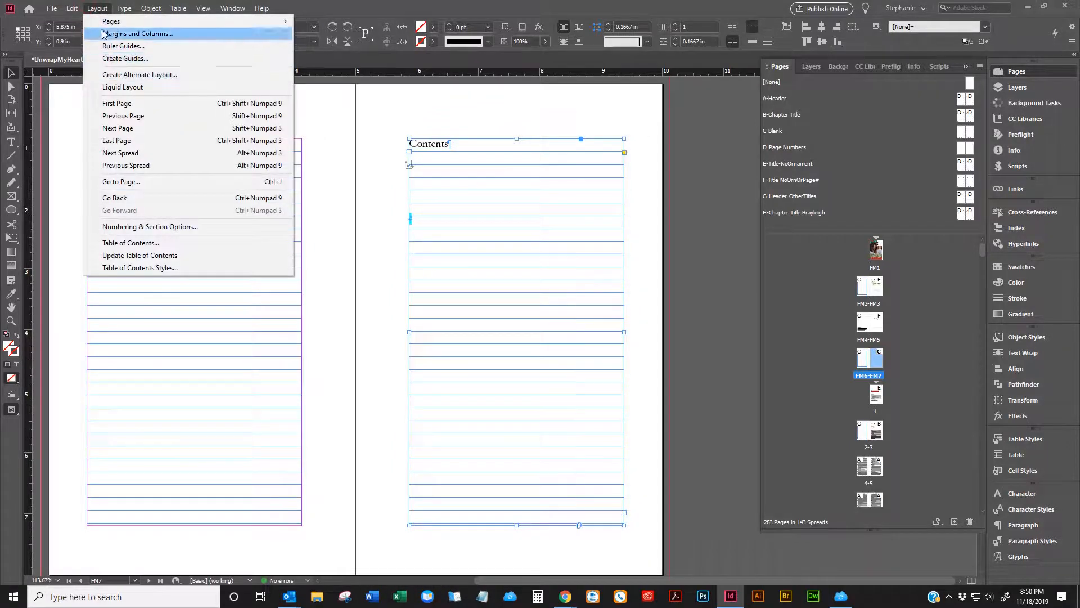
left_click(136, 258)
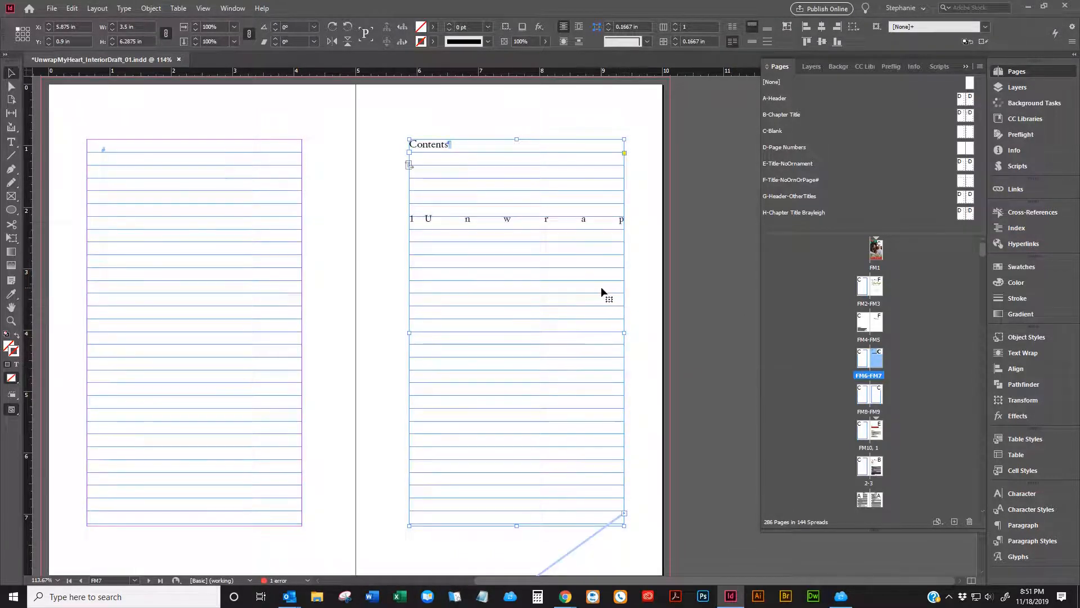
- Widen the Contents frame to about 5.185 in and check the tab leader and page number of the first entry
scroll(603, 294, "down", 15)
scroll(567, 335, "down", 15)
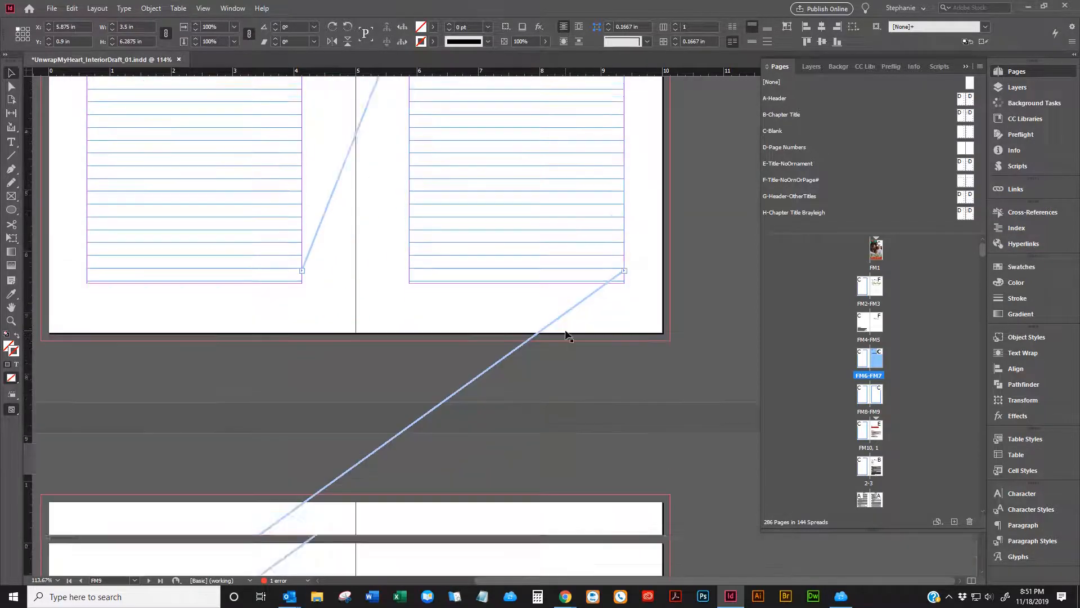
scroll(566, 332, "up", 20)
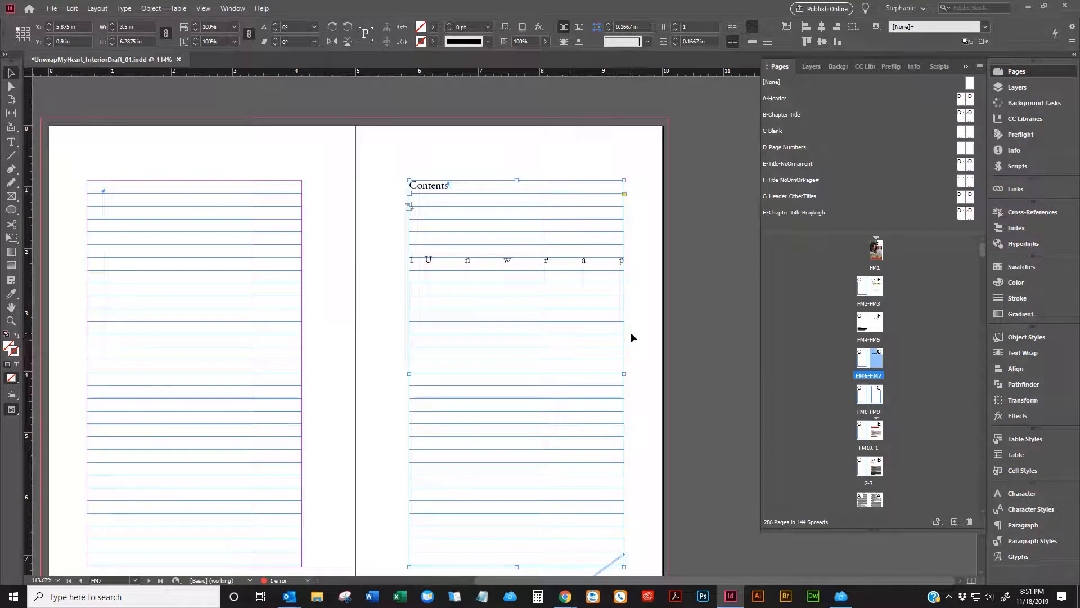
left_click_drag(624, 374, 727, 373)
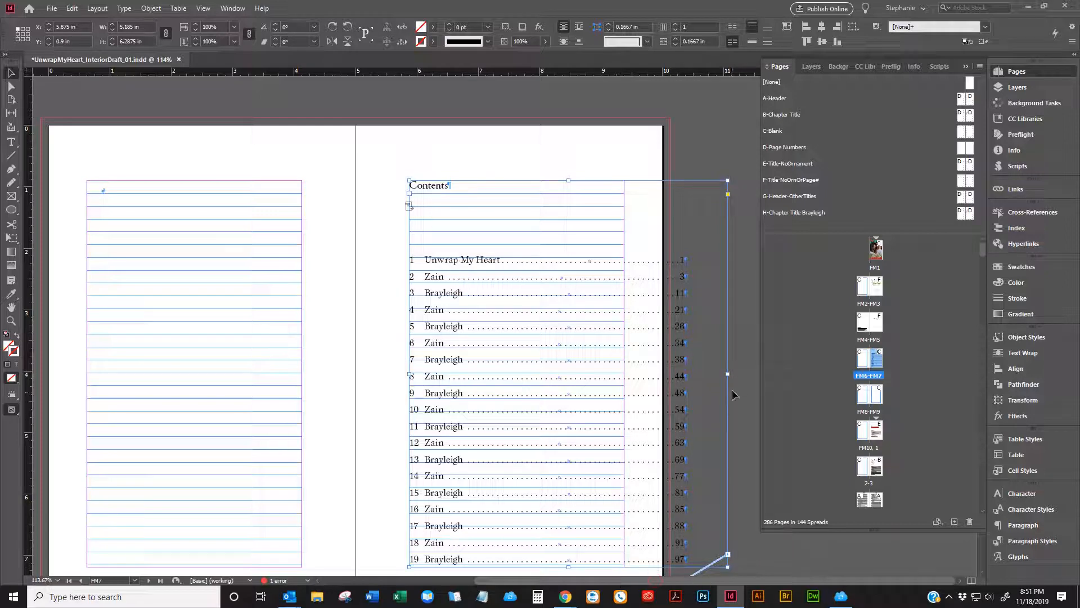
double_click(660, 260)
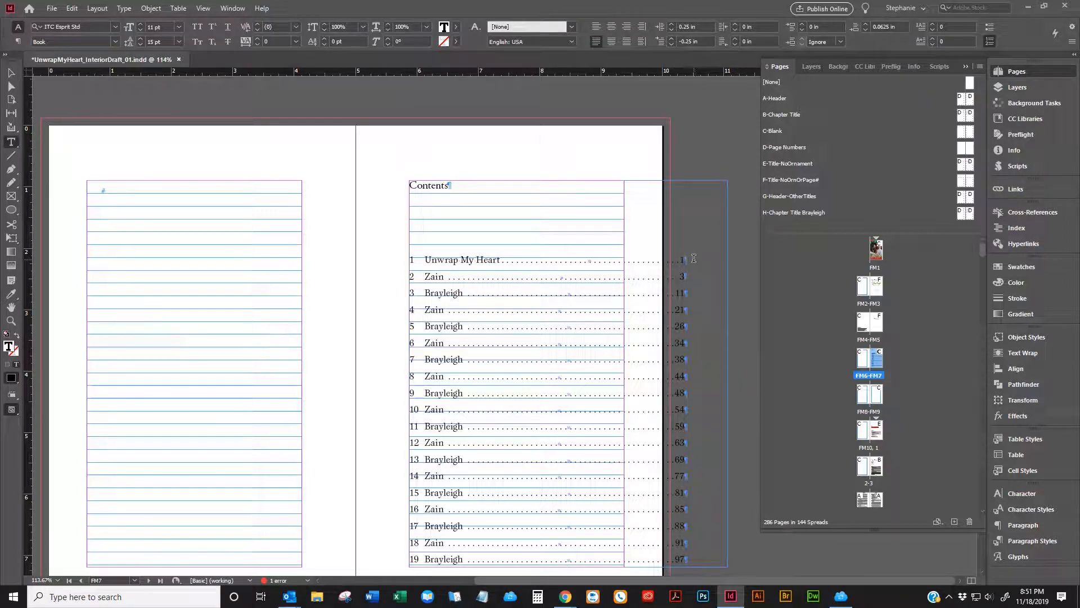
left_click_drag(685, 260, 531, 260)
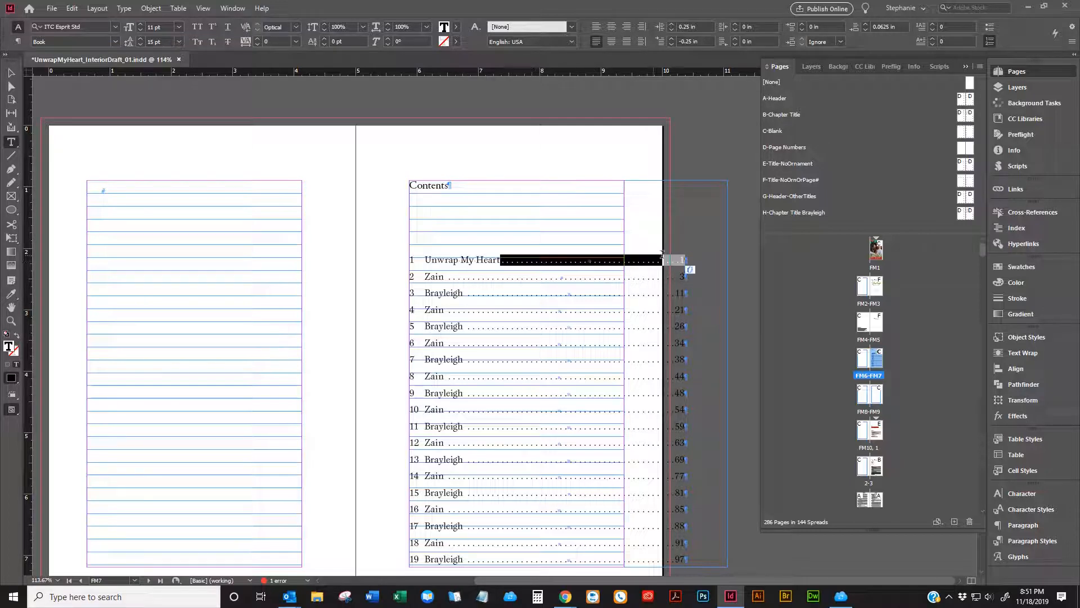
left_click(695, 258)
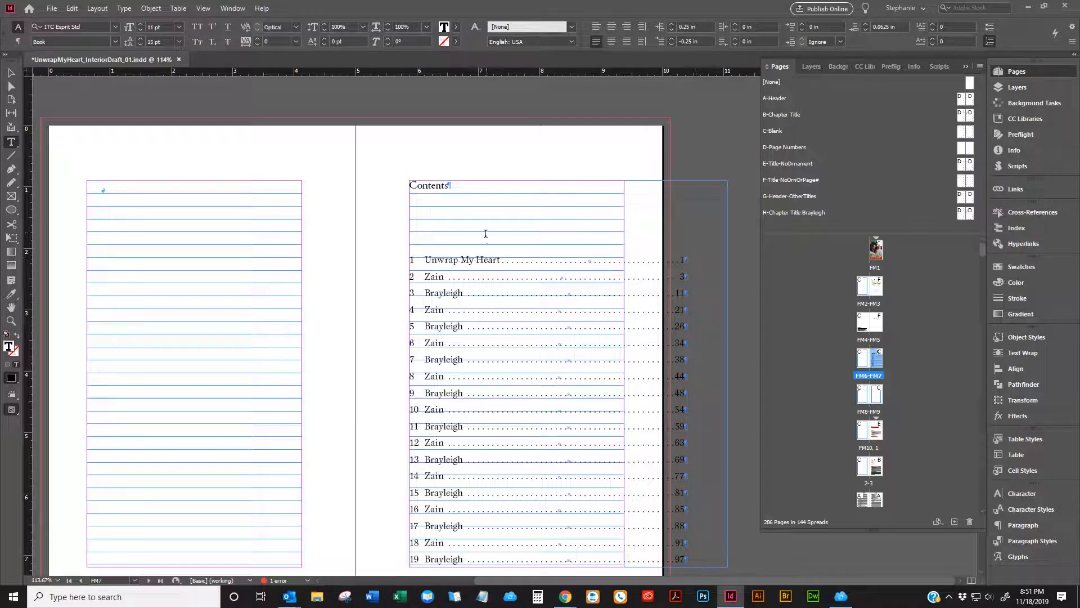
- Move the right-aligned tab stop of the TOC-ChapterTitle paragraph style to 3.25 in
left_click(10, 72)
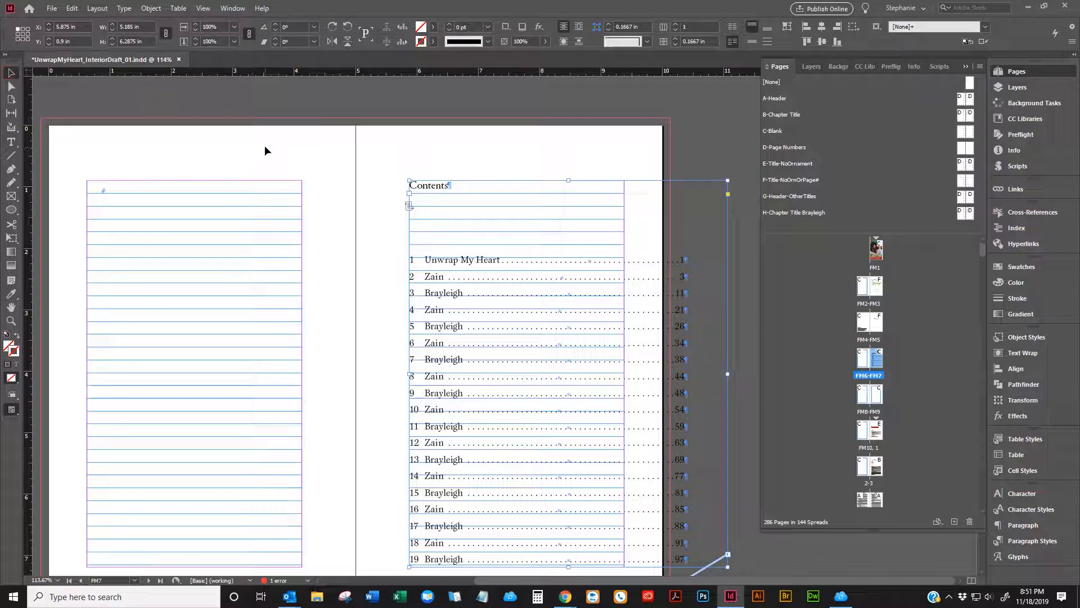
double_click(521, 263)
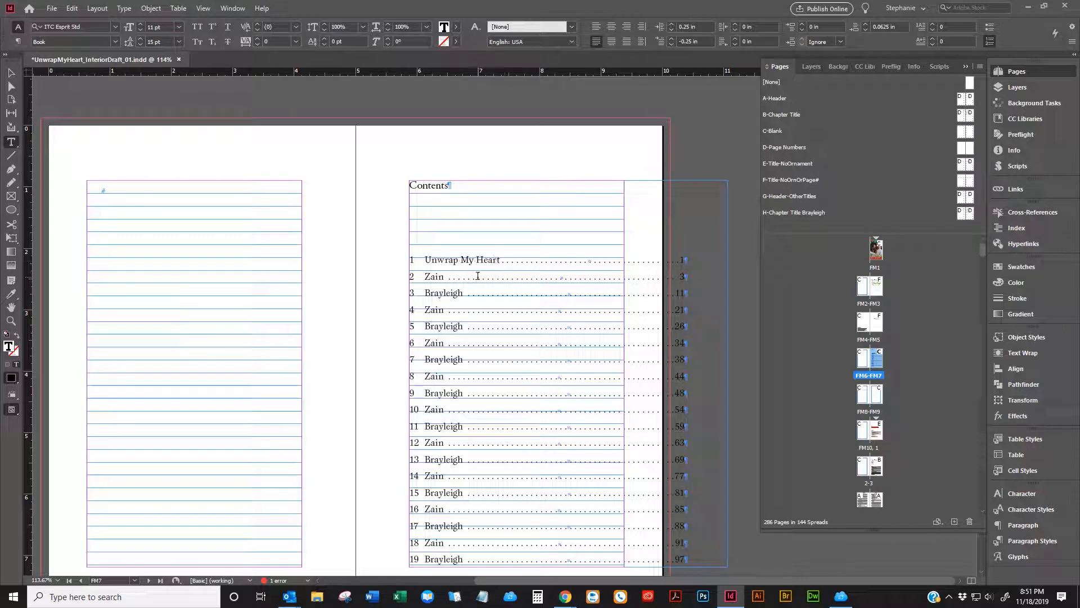
left_click(1033, 541)
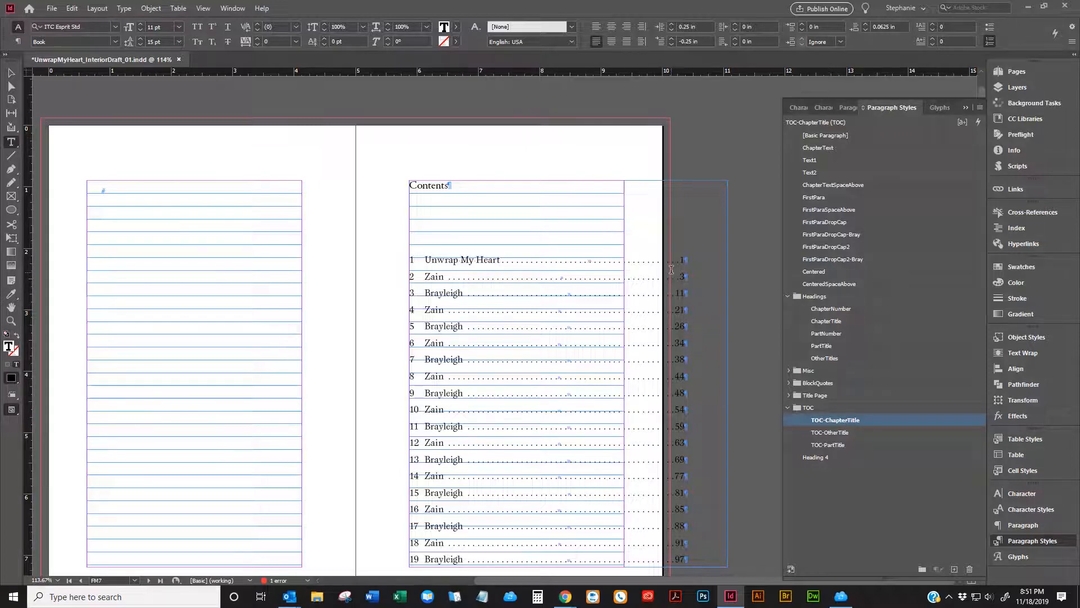
right_click(844, 419)
left_click(858, 430)
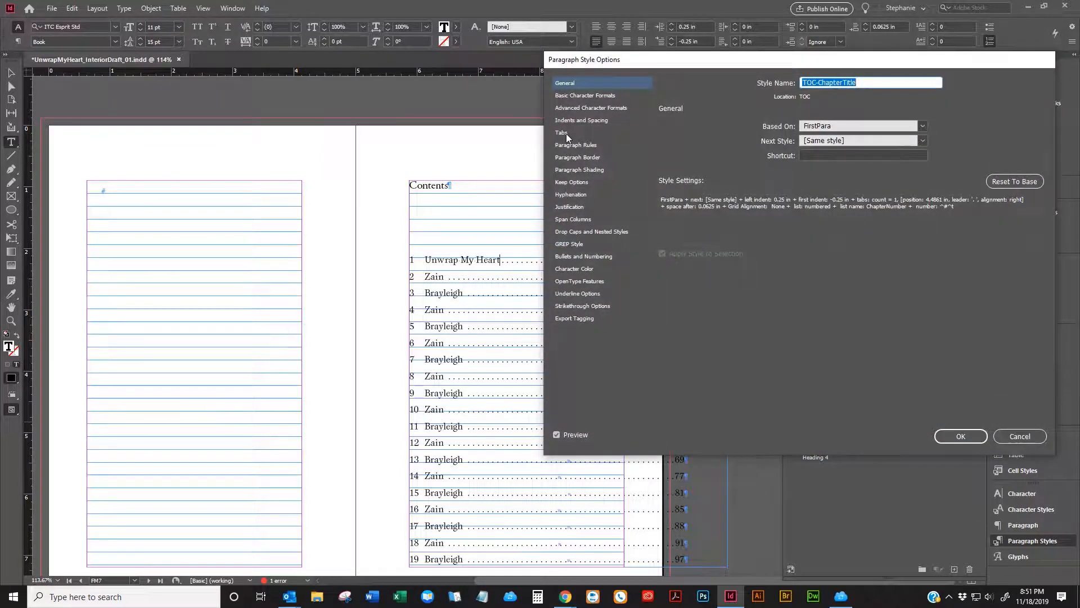
left_click(567, 136)
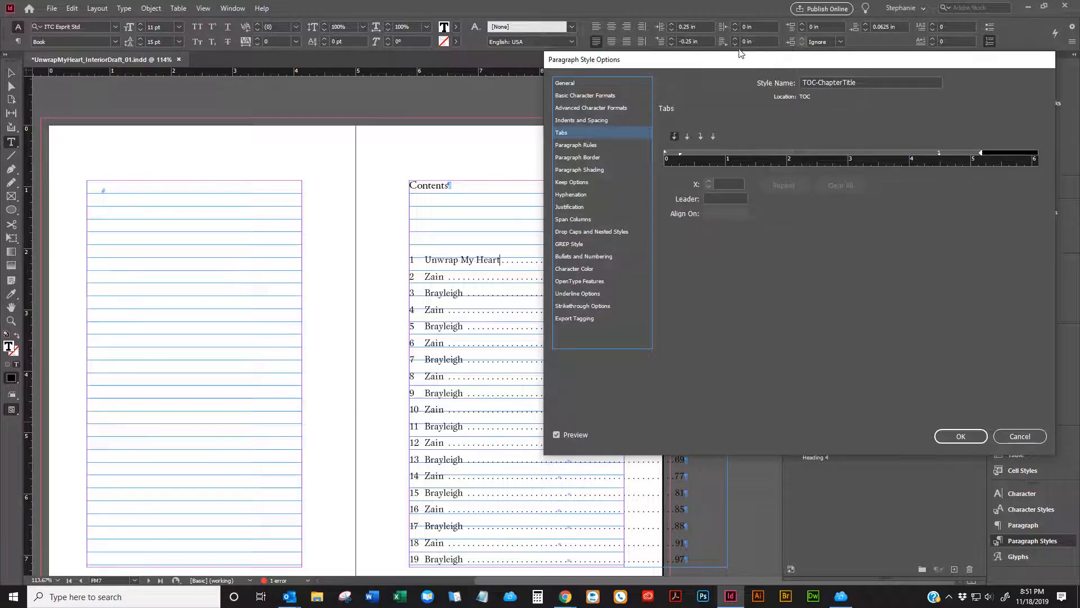
left_click_drag(742, 56, 895, 67)
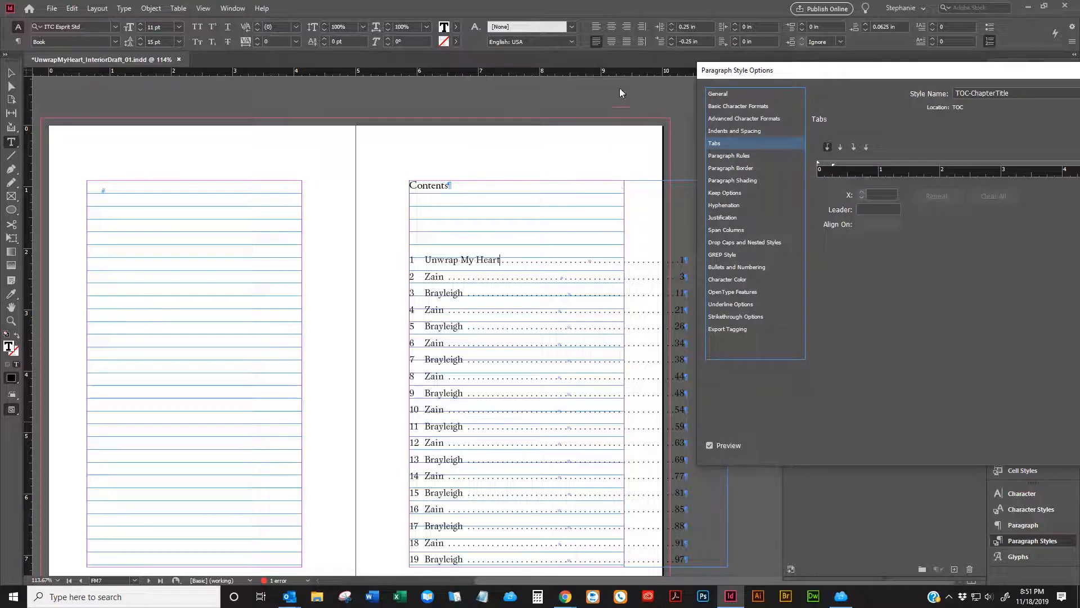
left_click_drag(975, 80, 838, 99)
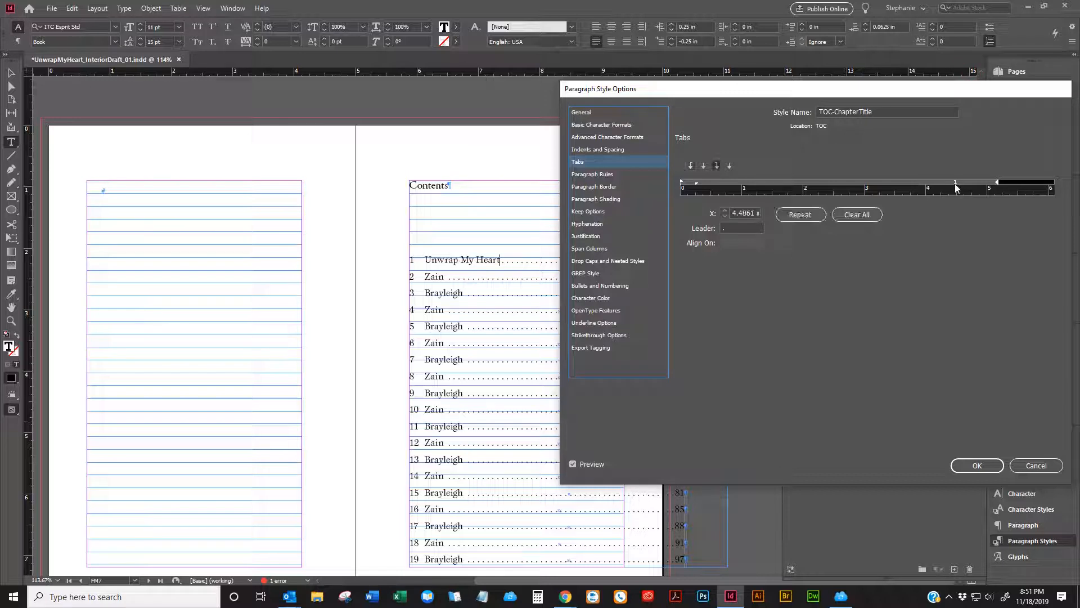
left_click_drag(954, 184, 880, 186)
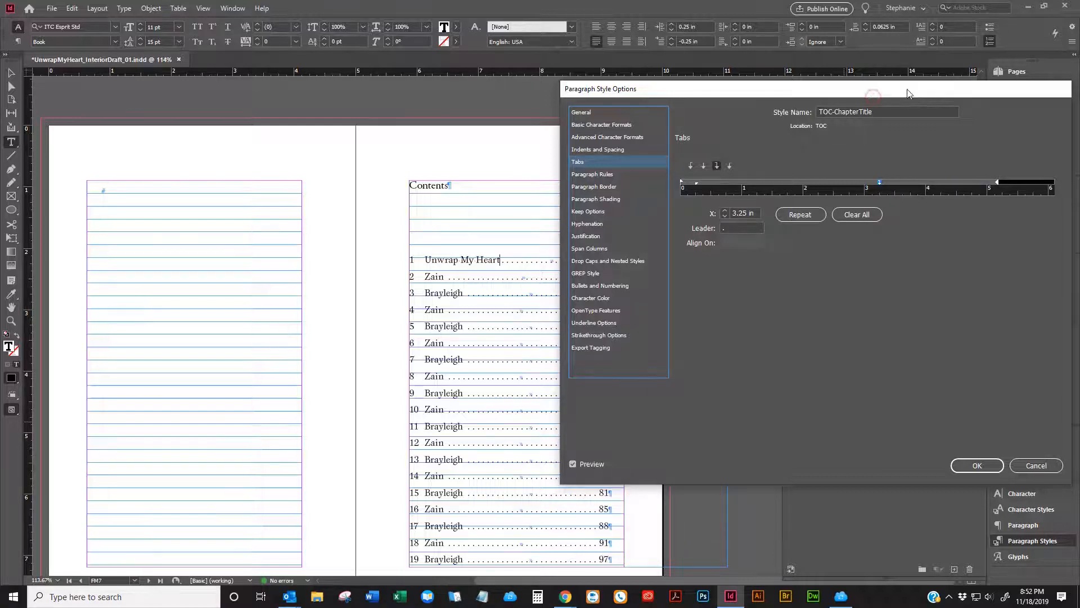
left_click_drag(878, 93, 849, 72)
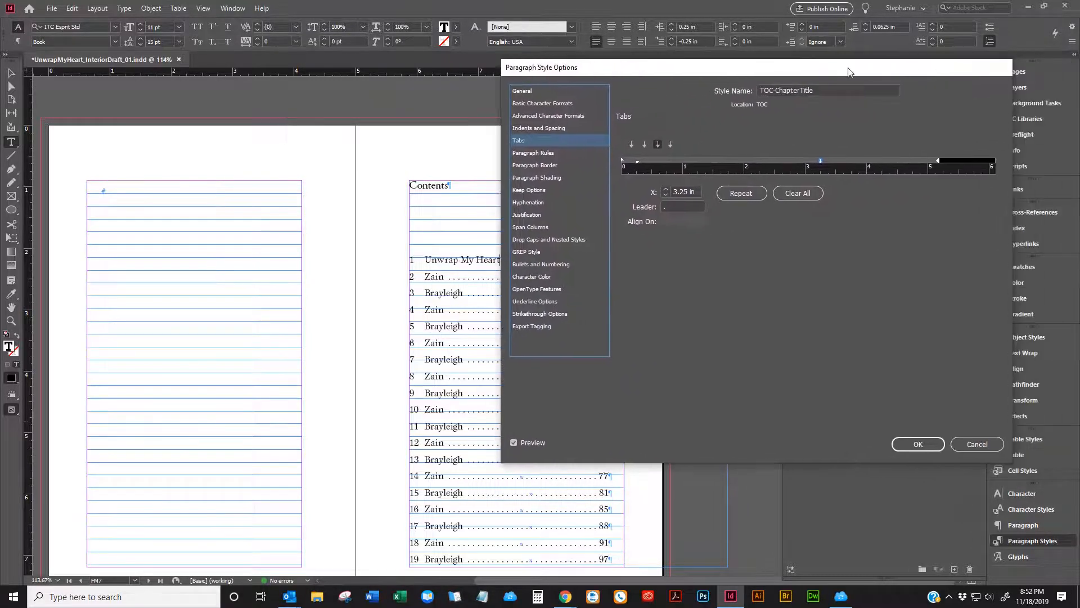
left_click(911, 443)
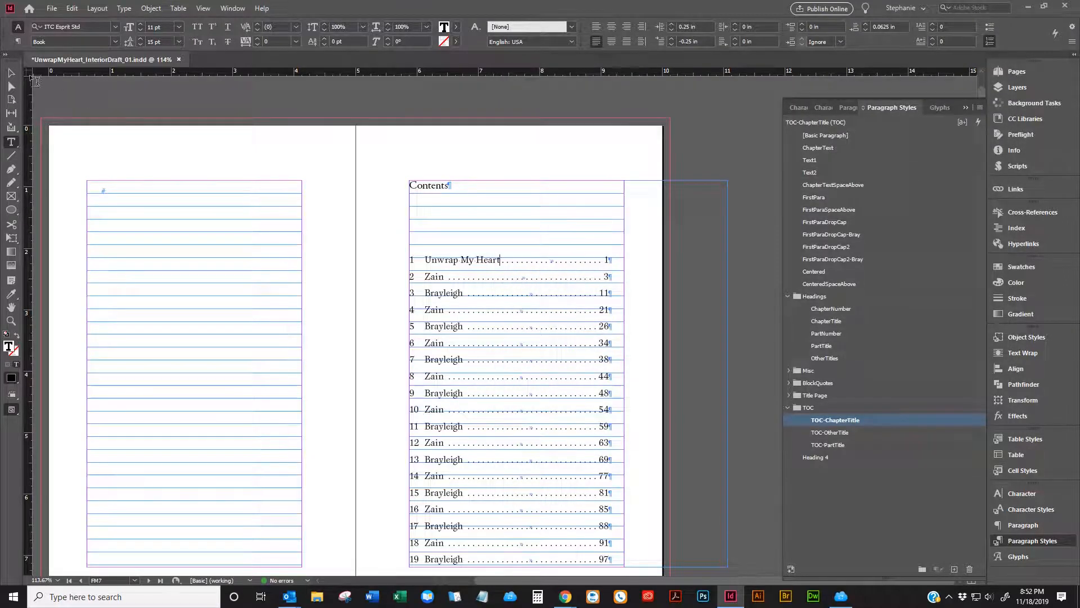
left_click(11, 73)
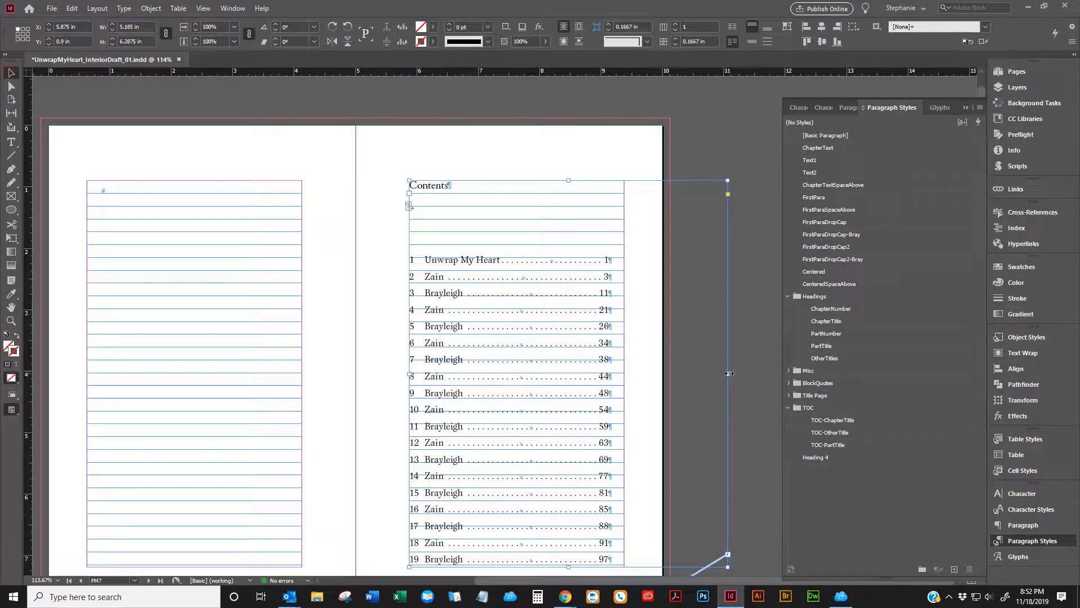
- Narrow the Contents frame to 3.5 in wide and check the paragraph styles of its first entry and its title
left_click_drag(727, 374, 624, 374)
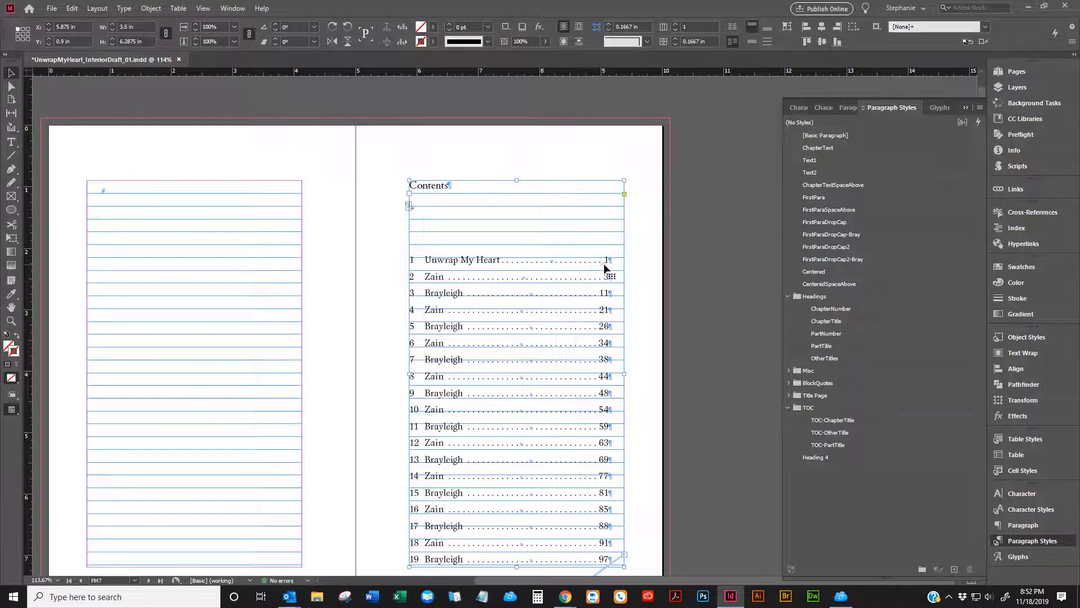
double_click(605, 274)
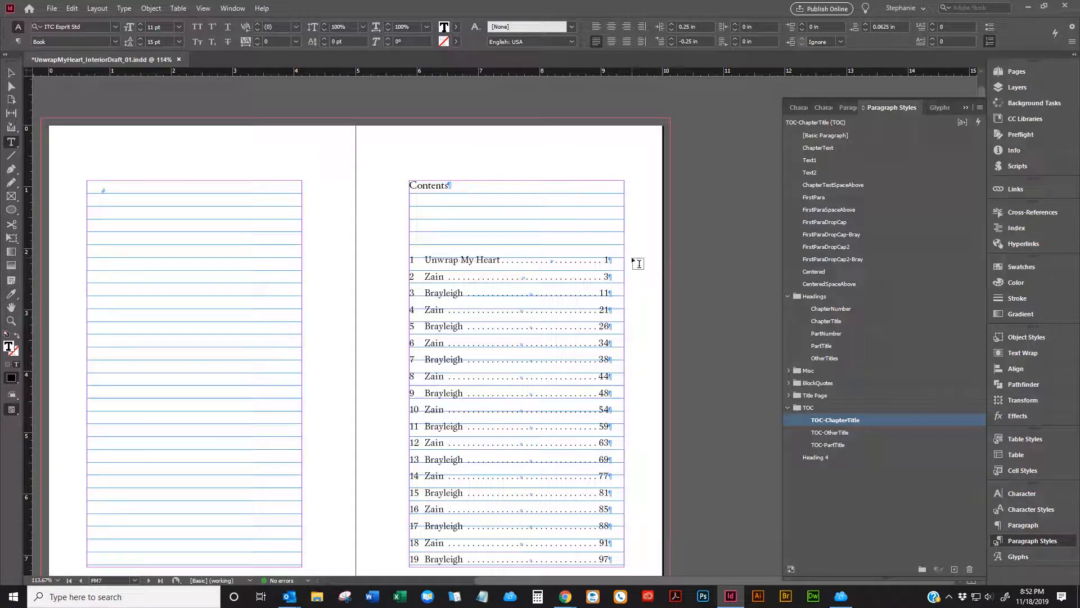
scroll(632, 263, "down", 1)
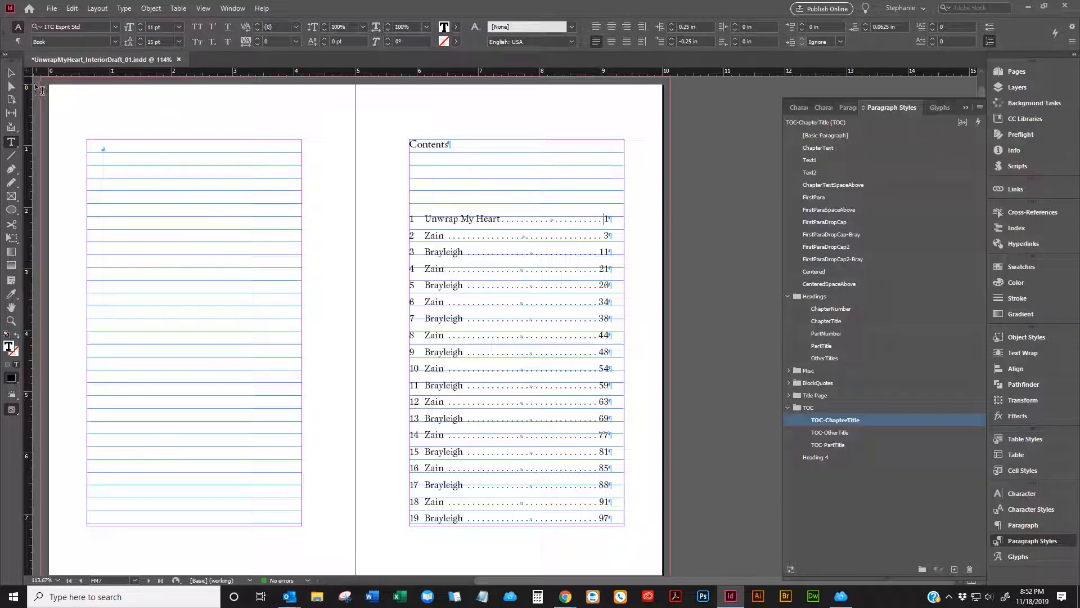
key("Escape")
left_click(454, 124)
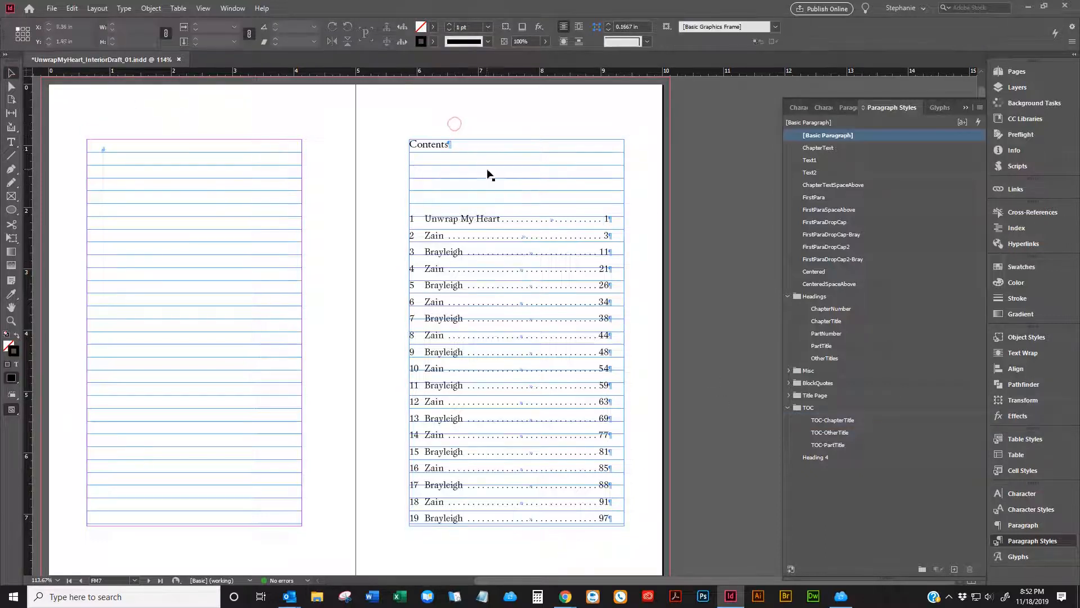
double_click(467, 147)
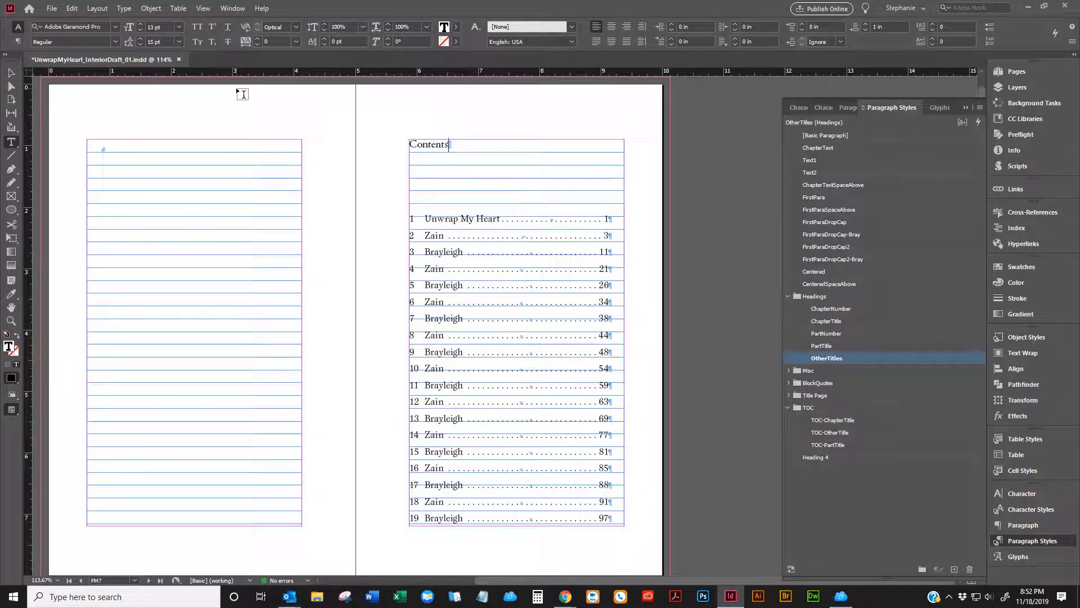
left_click(8, 76)
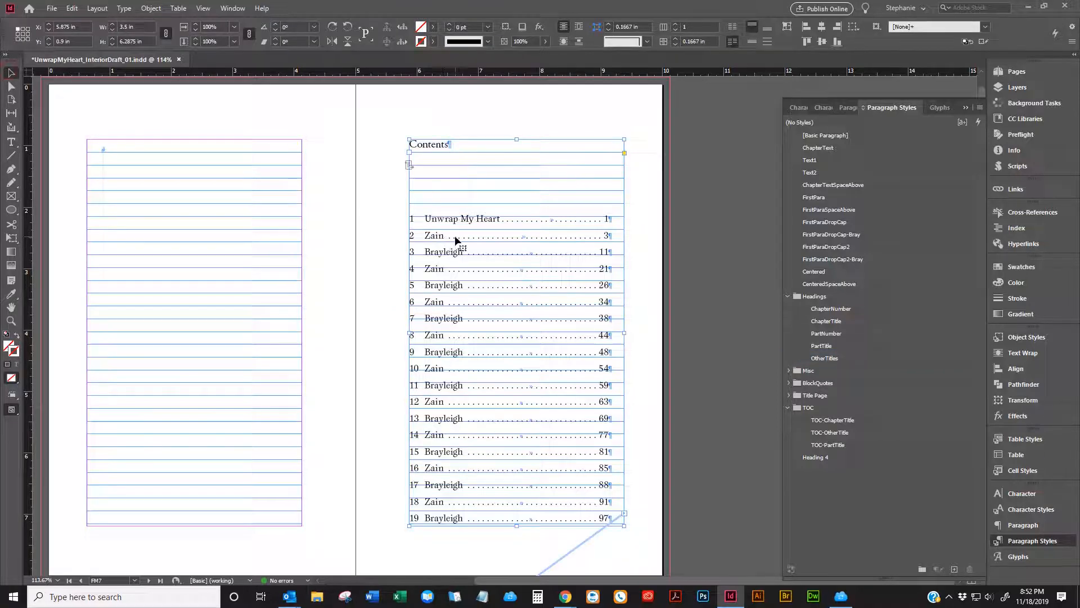
- Edit the TOC table of contents style with more options shown, removing PartTitle and OtherTitles from the included paragraph styles
left_click(97, 8)
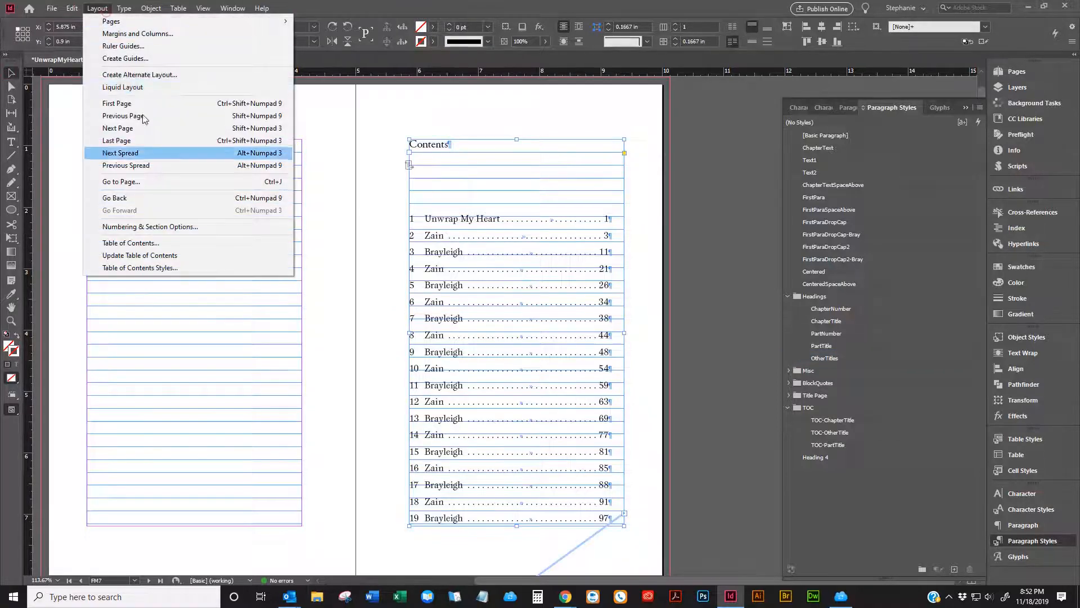
left_click(188, 265)
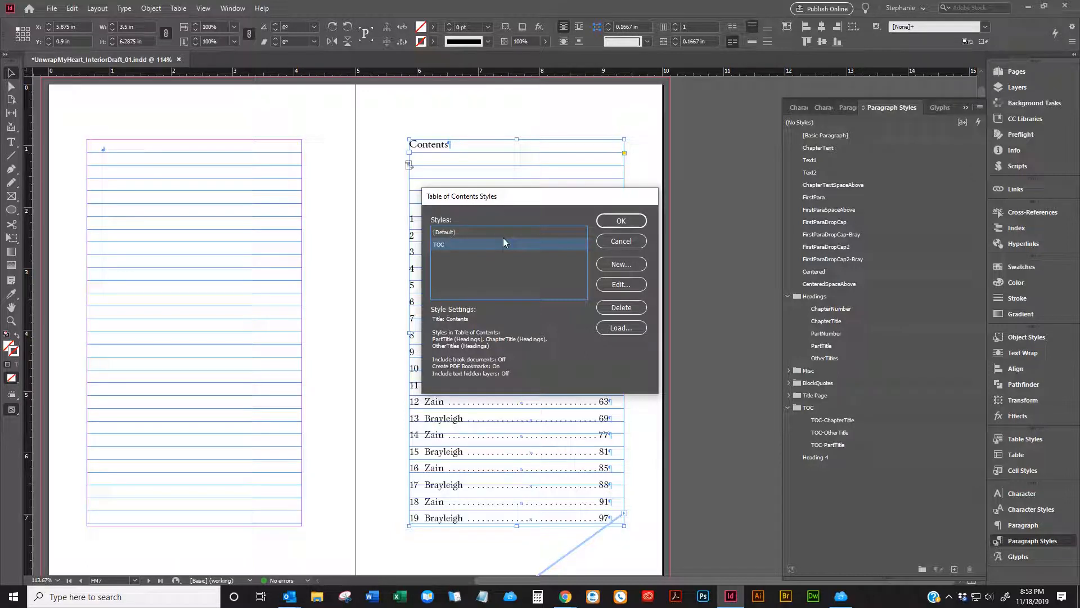
left_click(605, 283)
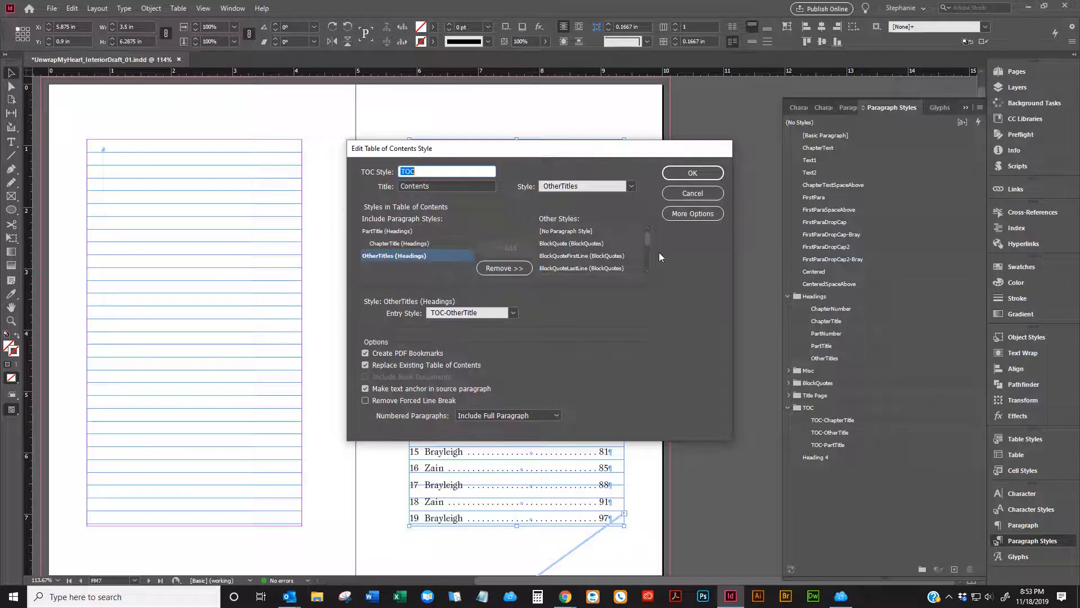
left_click(687, 218)
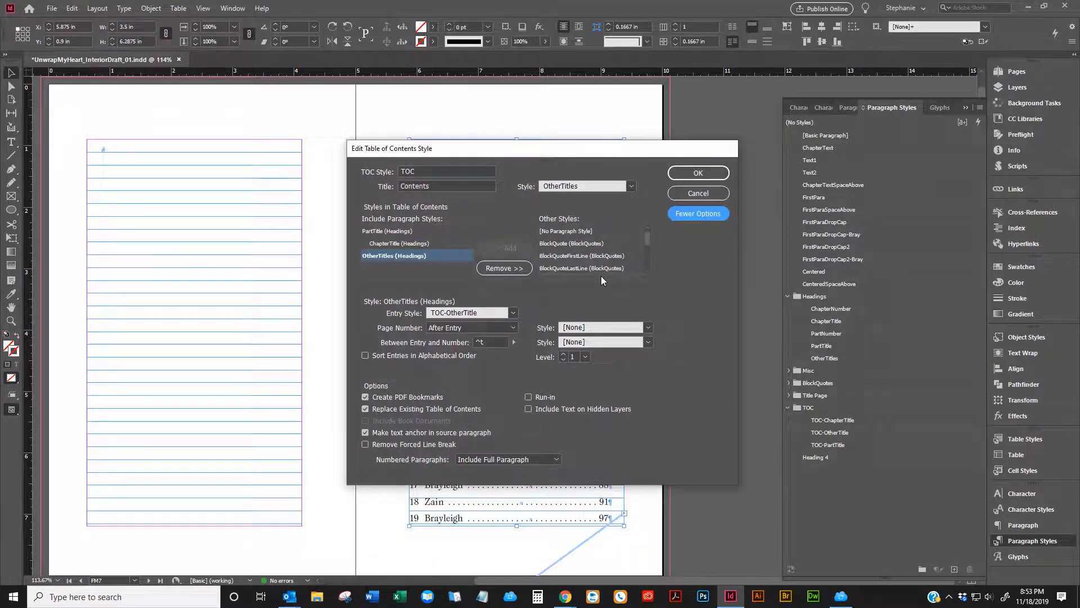
left_click(391, 252)
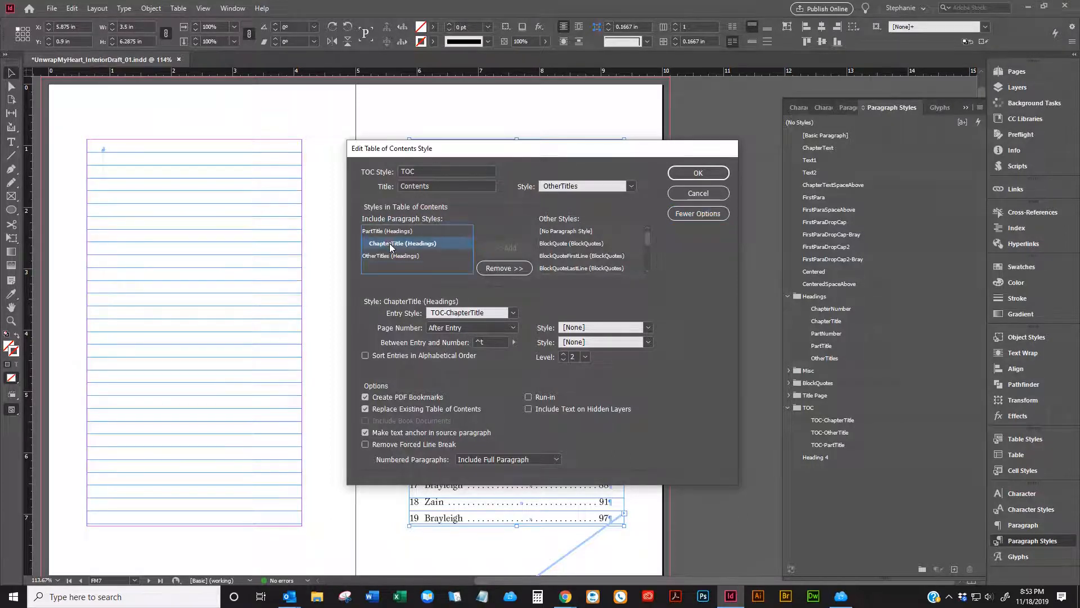
left_click(394, 232)
left_click(510, 265)
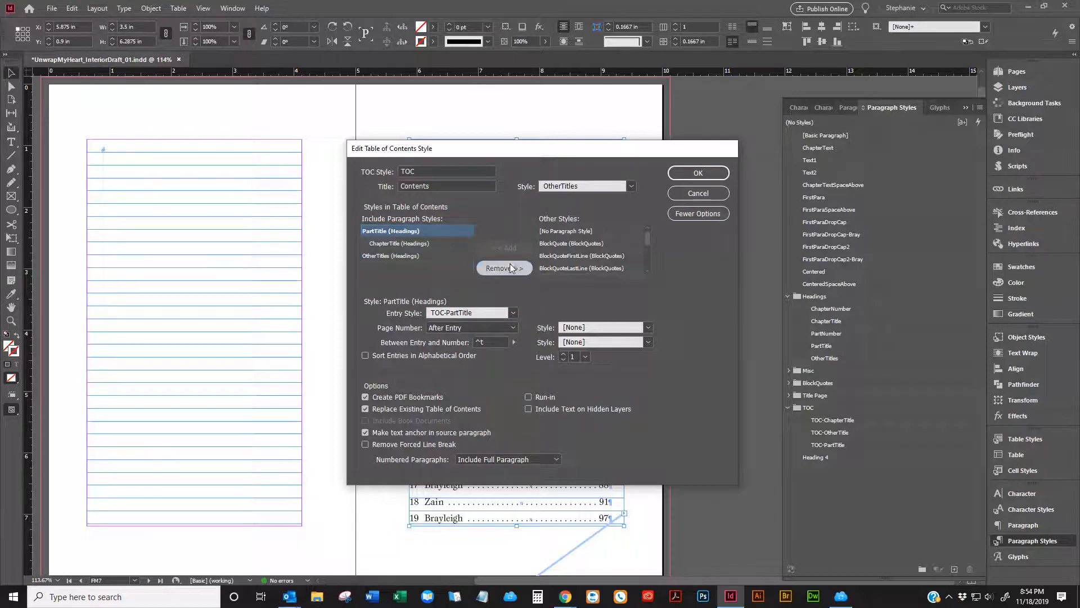
left_click(411, 246)
left_click(516, 269)
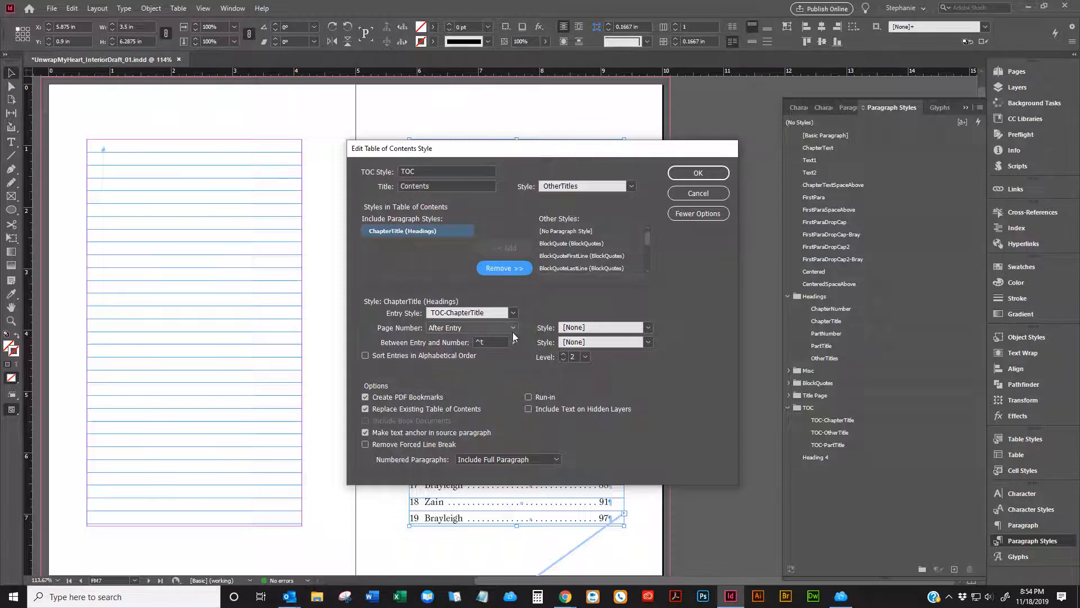
- Set the ChapterTitle entries of the TOC style to No Page Number and save the style
left_click(421, 231)
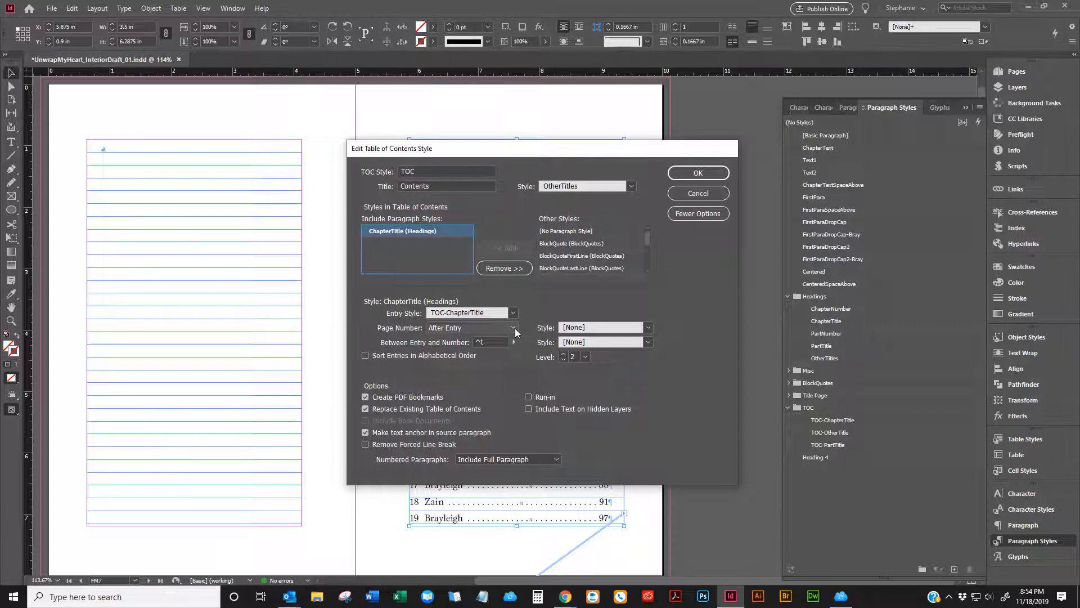
left_click(489, 342)
left_click_drag(489, 342, 461, 346)
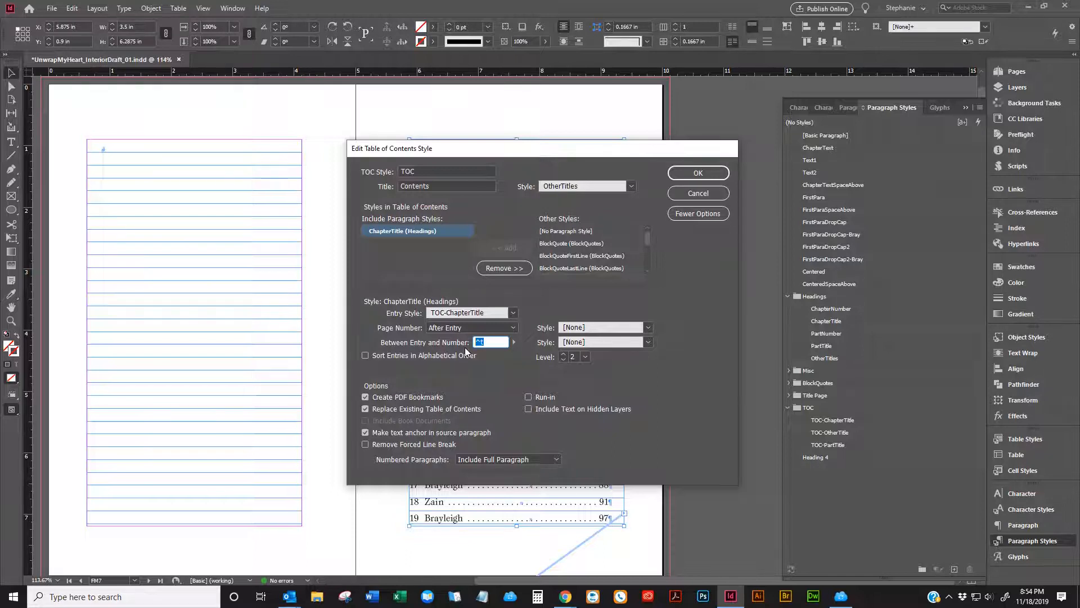
left_click(470, 327)
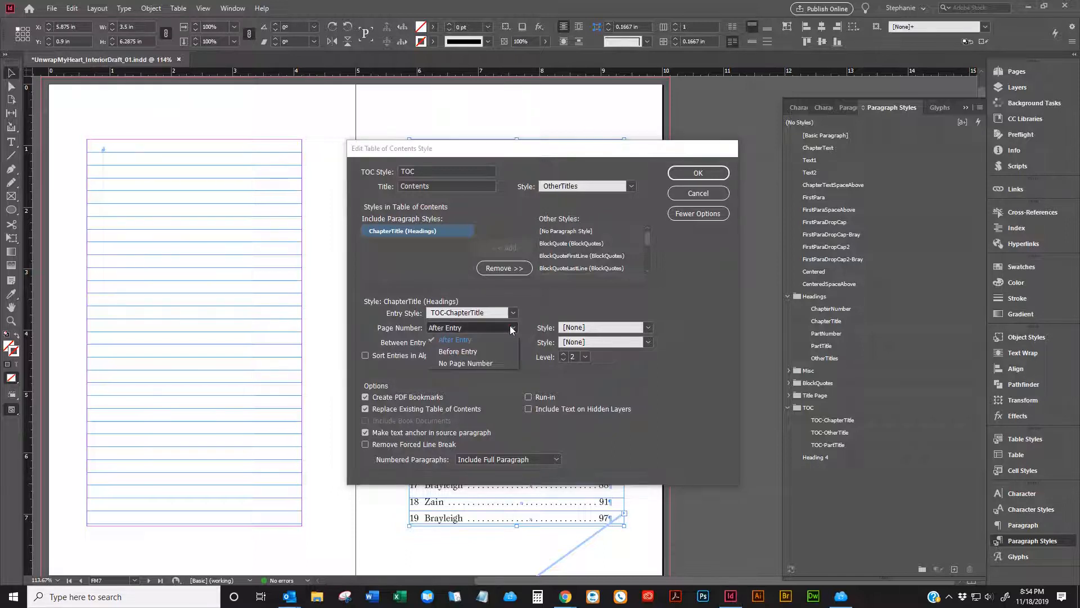
left_click(468, 362)
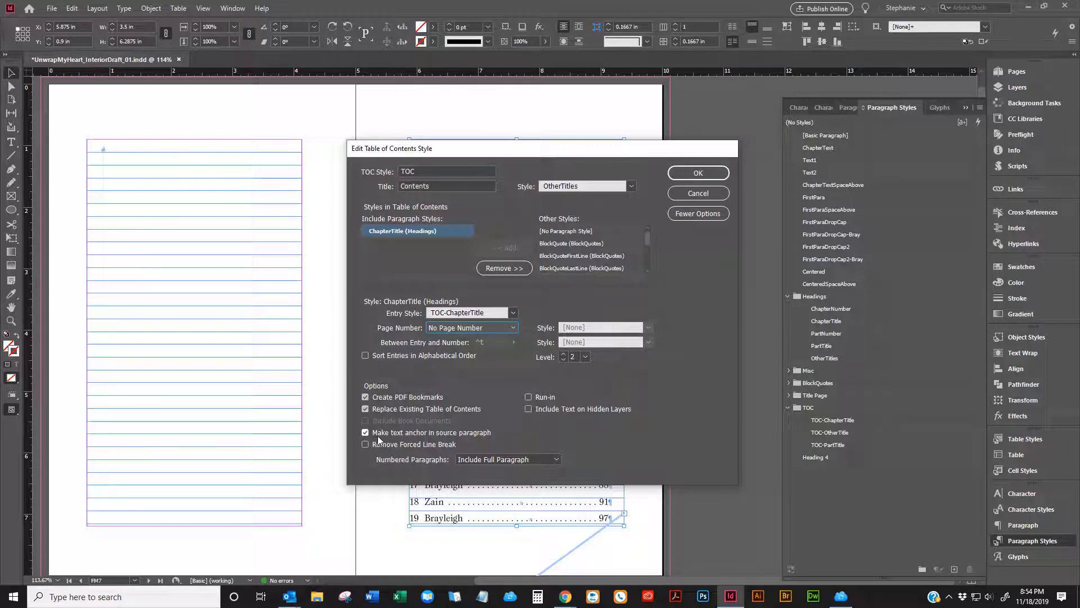
left_click(713, 179)
left_click(629, 223)
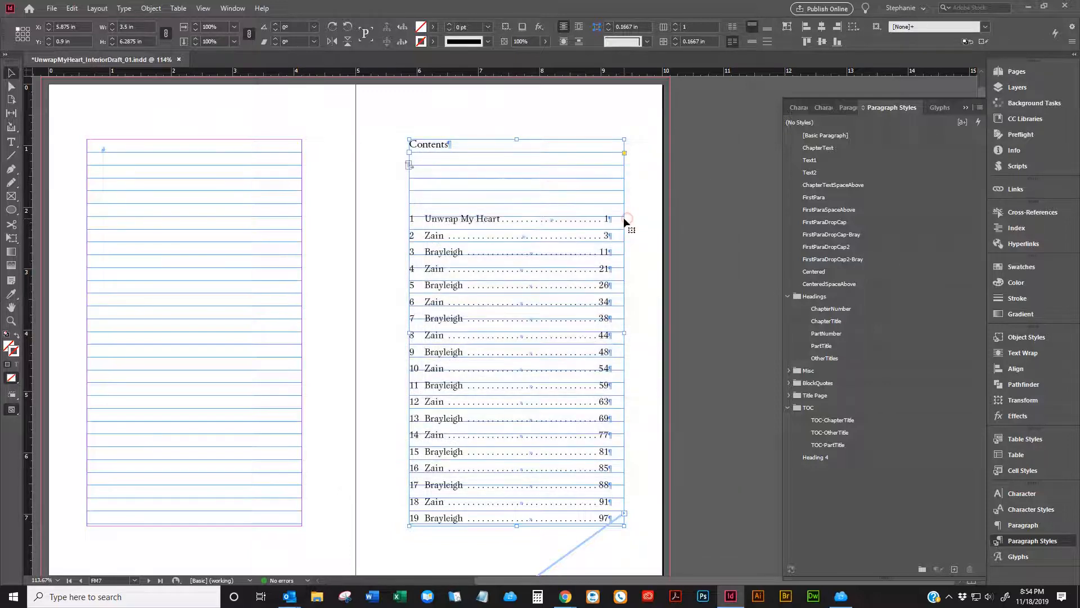
- Update the table of contents from the edited style and check its entries through the last contents page
left_click(97, 8)
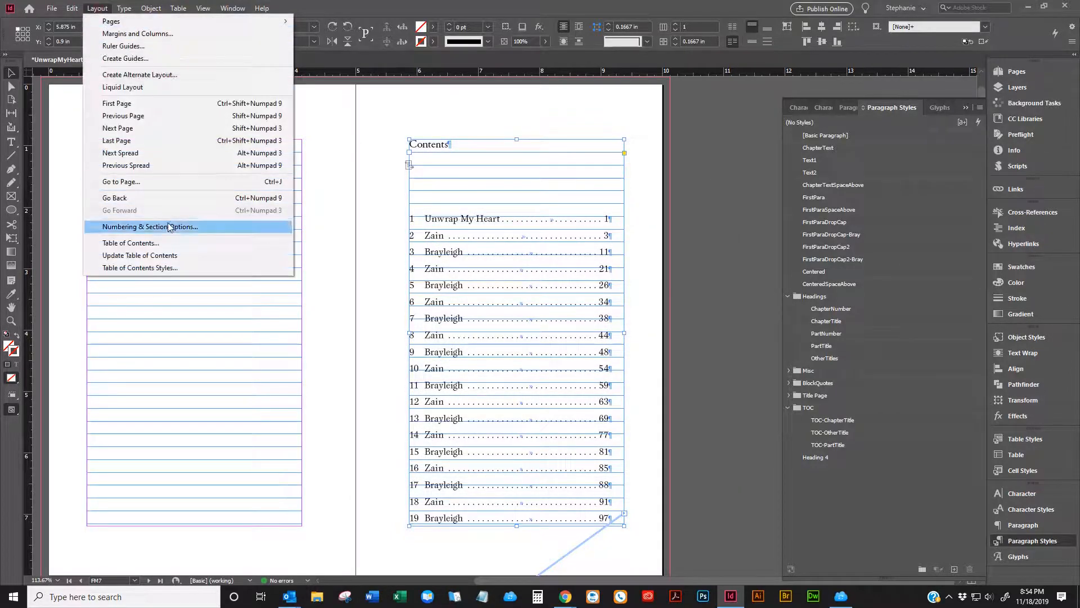
left_click(163, 253)
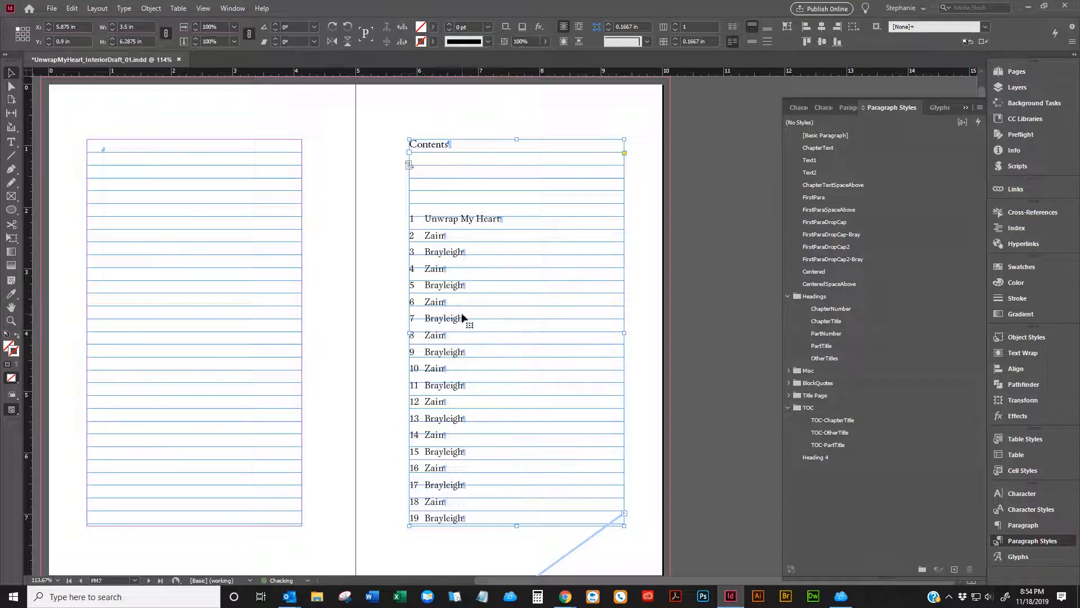
scroll(466, 314, "down", 10)
scroll(466, 312, "down", 3)
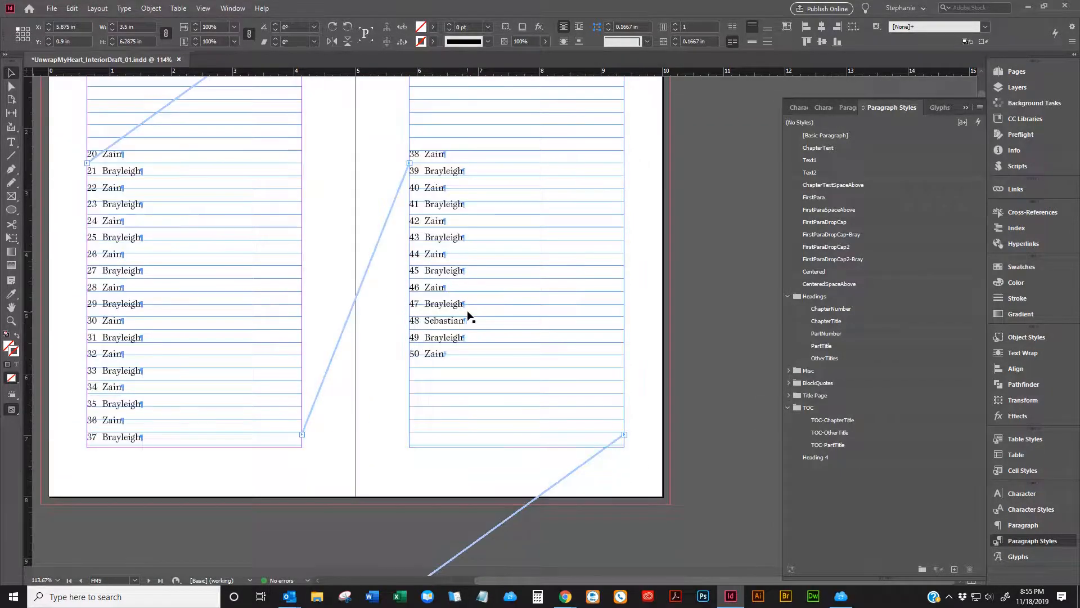
scroll(467, 313, "up", 6)
scroll(471, 315, "up", 8)
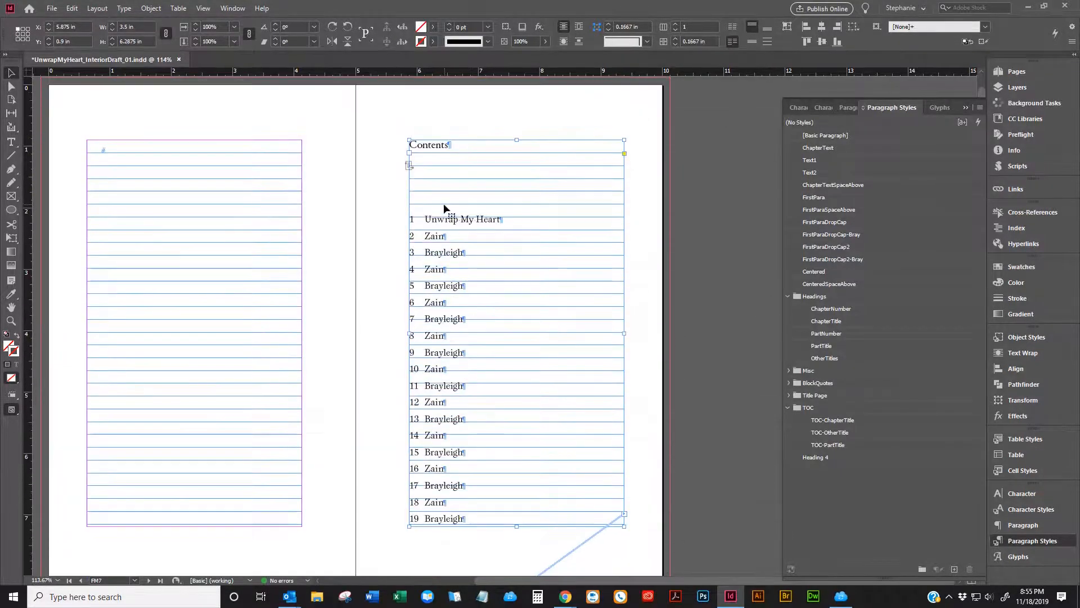
- Create a paragraph style named ChapterTitle2, based on ChapterTitle, from the red "Unwrap My Heart" title on page 1 and apply it there
double_click(447, 218)
triple_click(478, 218)
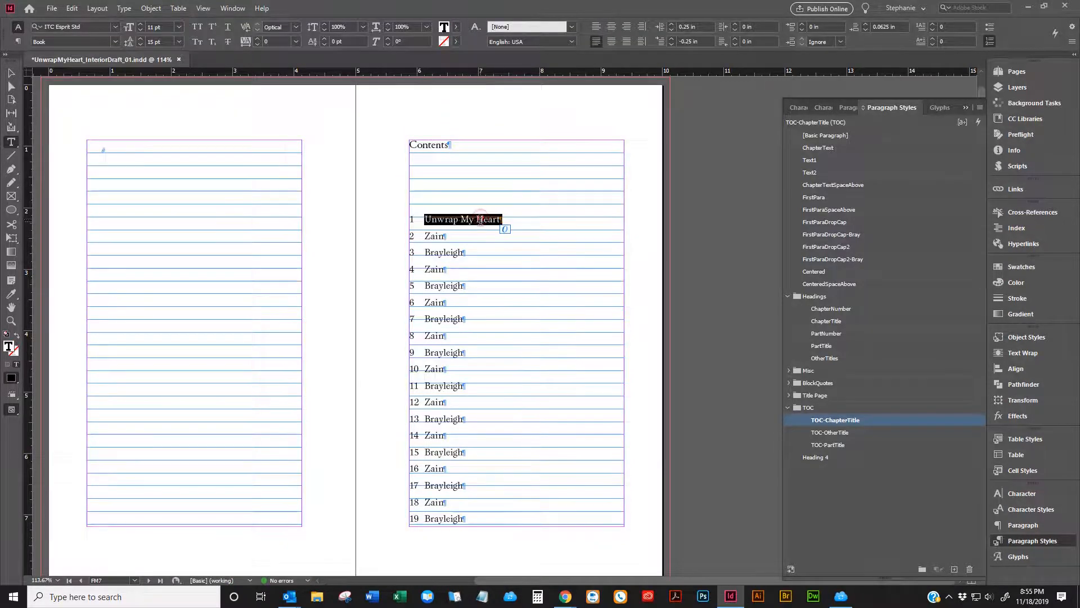
scroll(479, 242, "down", 10)
scroll(479, 245, "down", 12)
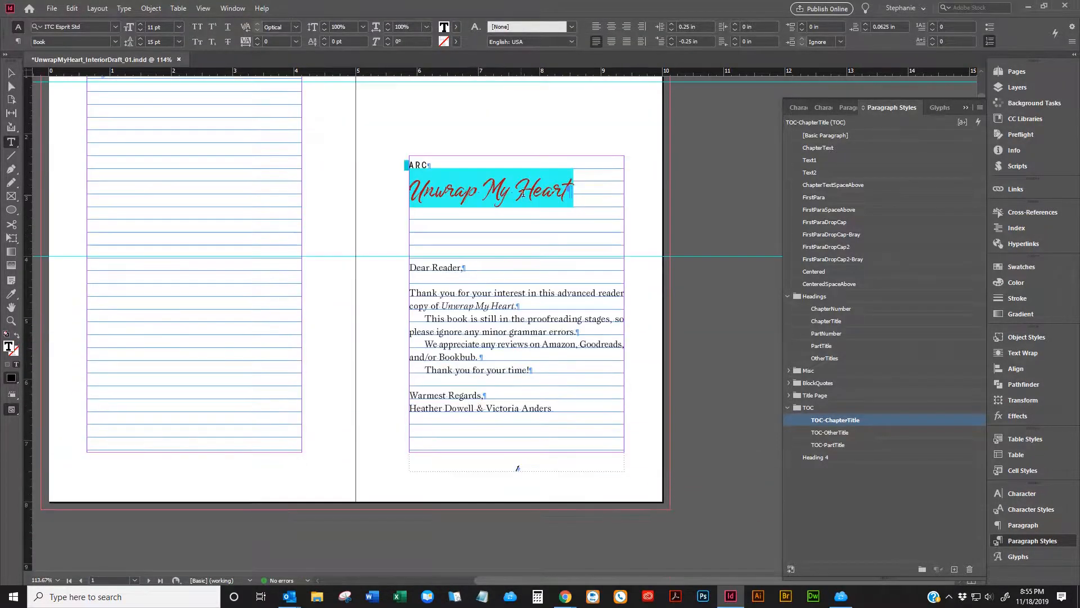
left_click(573, 215)
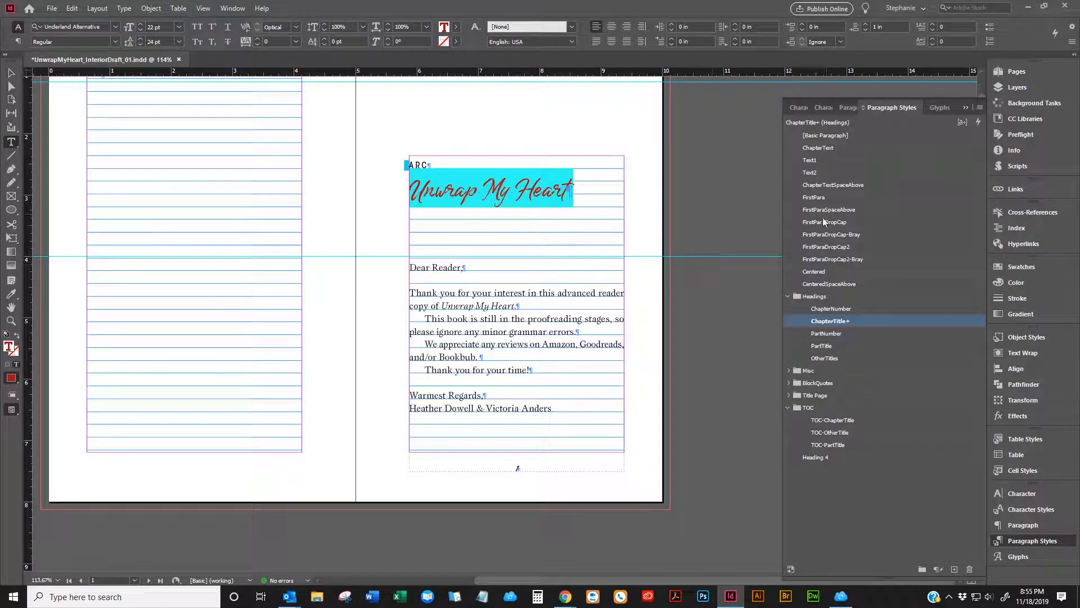
left_click(979, 107)
left_click(929, 110)
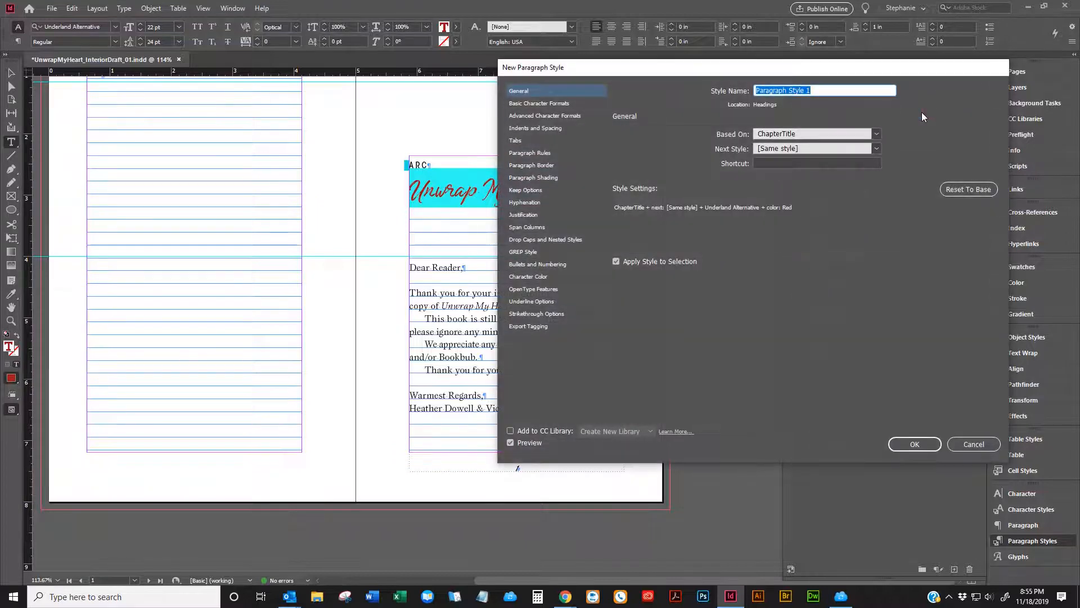
type("ChapterTitle2")
key("Return")
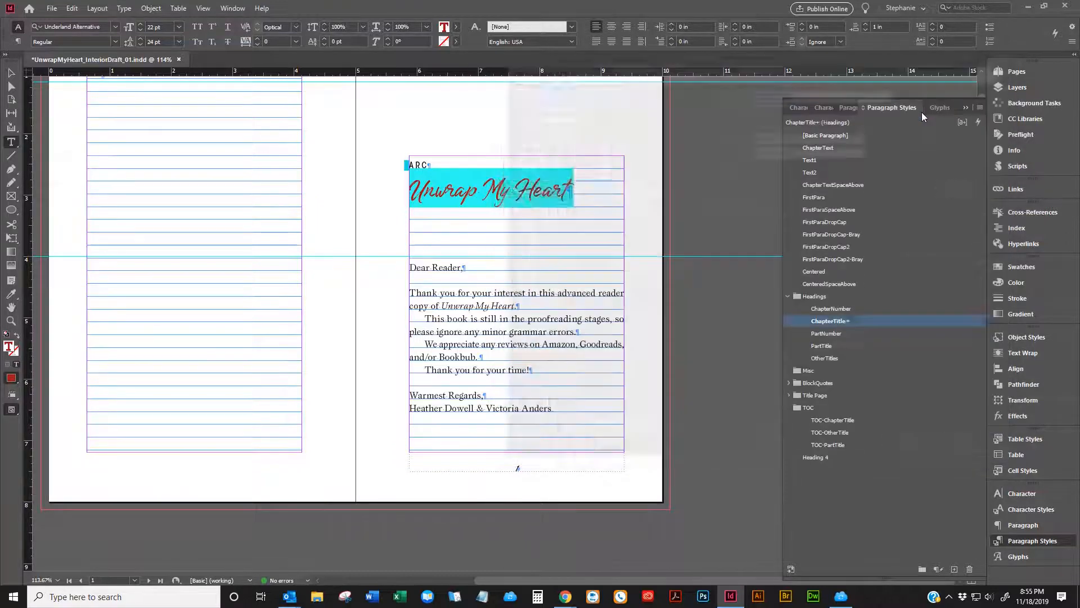
left_click(435, 209)
- Update the table of contents on FM7 to leave out the ARC page's title, and check the entries on its following pages
scroll(434, 210, "up", 20)
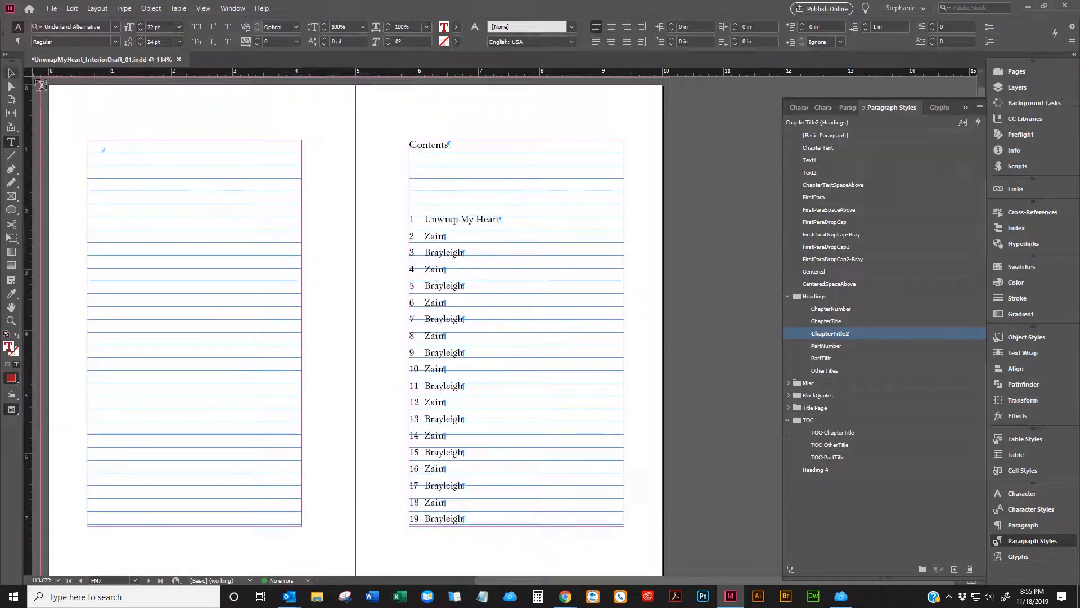
left_click(11, 73)
left_click(503, 207)
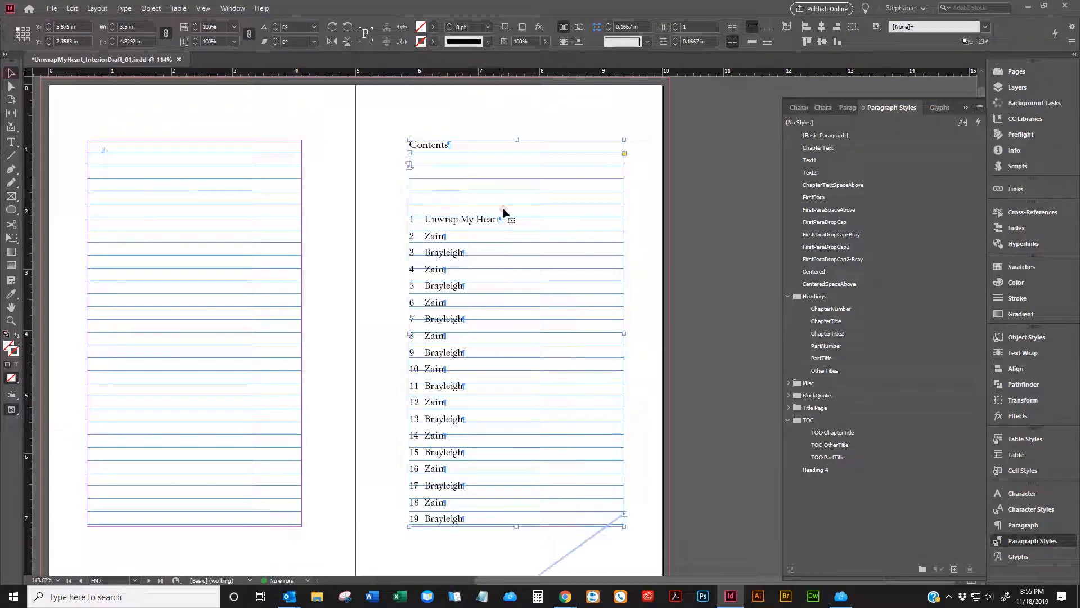
left_click(96, 8)
left_click(162, 255)
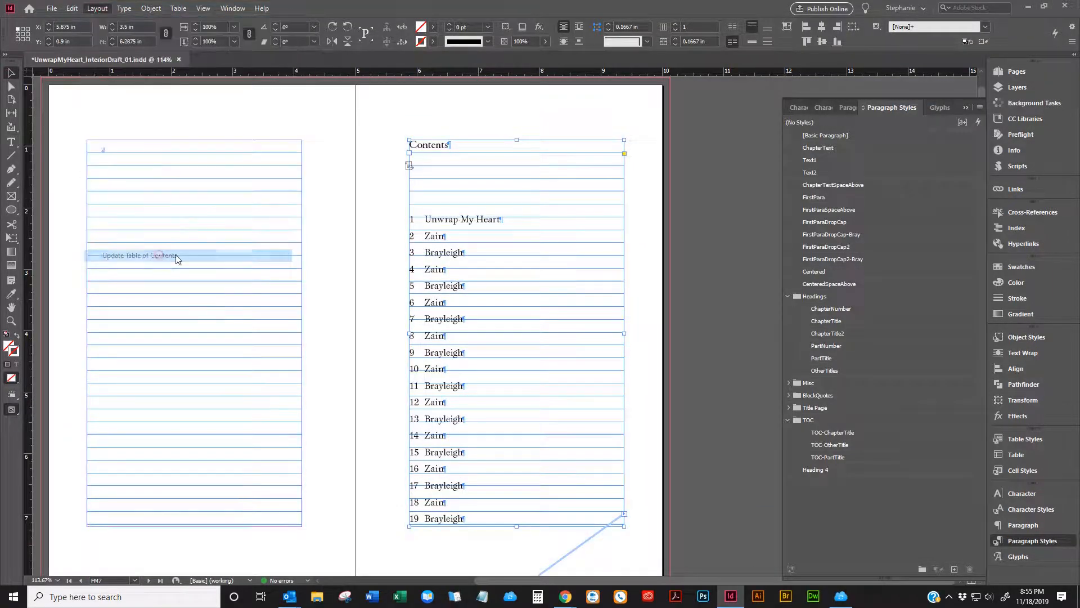
scroll(450, 257, "down", 10)
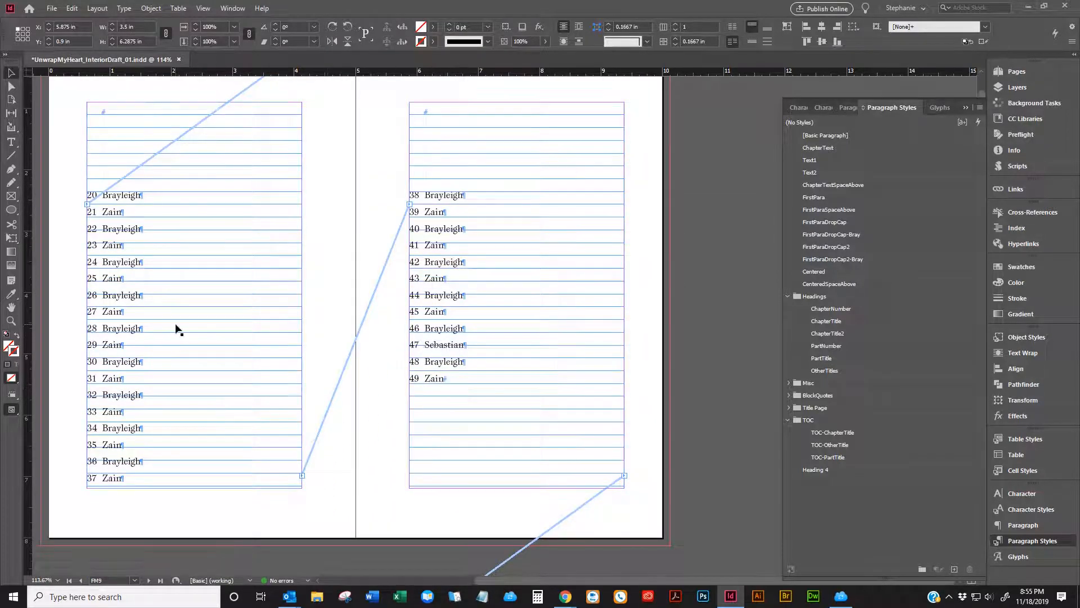
scroll(176, 328, "up", 4)
scroll(366, 265, "up", 10)
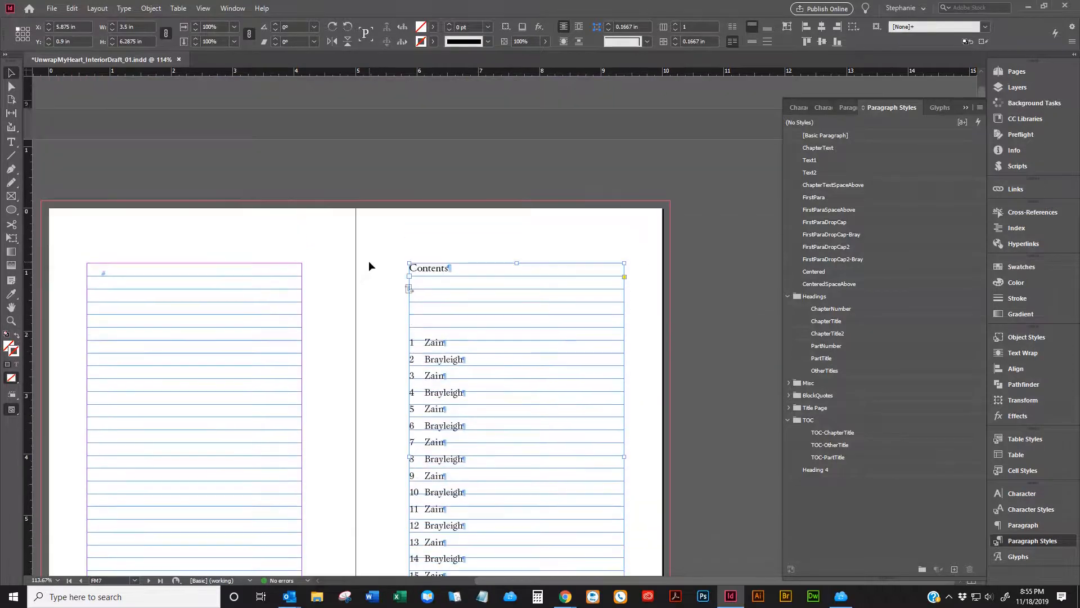
- Apply the ChapterTitle2 paragraph style to the Contents title on FM7 and check the entries below it
double_click(463, 268)
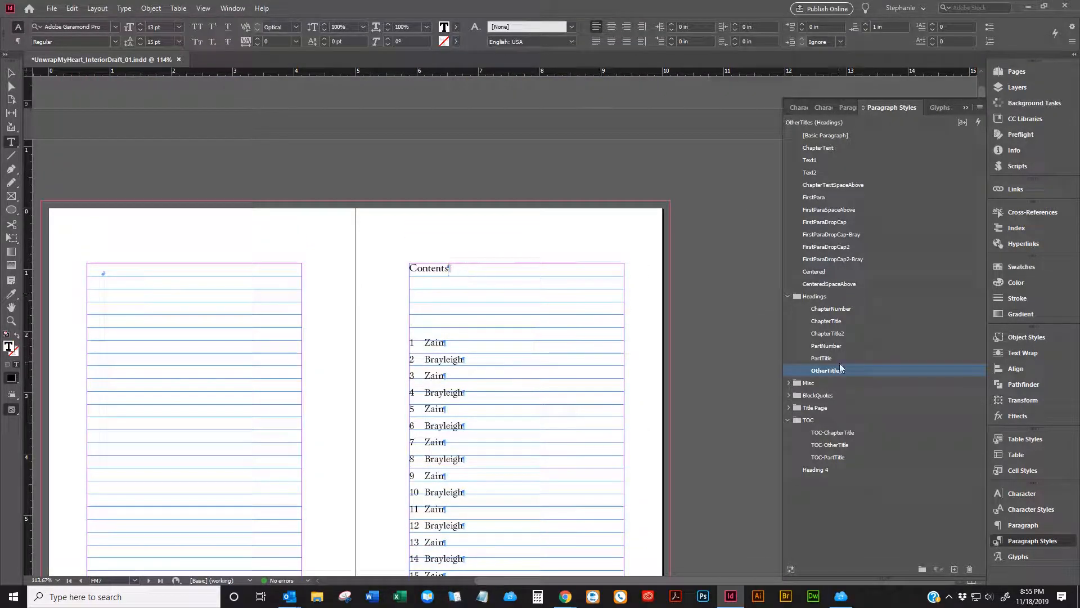
left_click(839, 333)
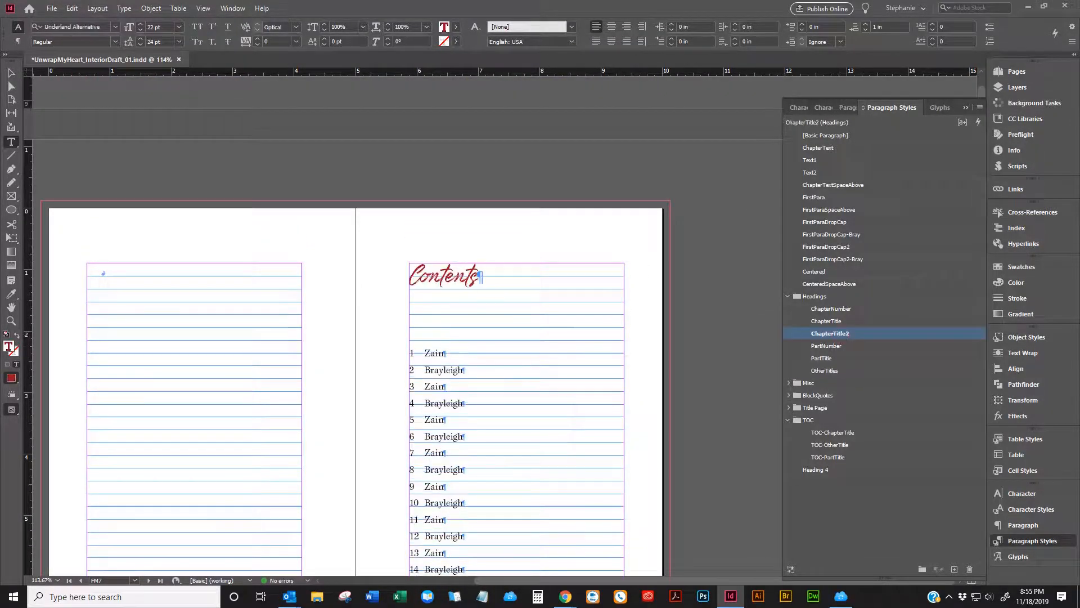
left_click(11, 73)
scroll(225, 218, "down", 10)
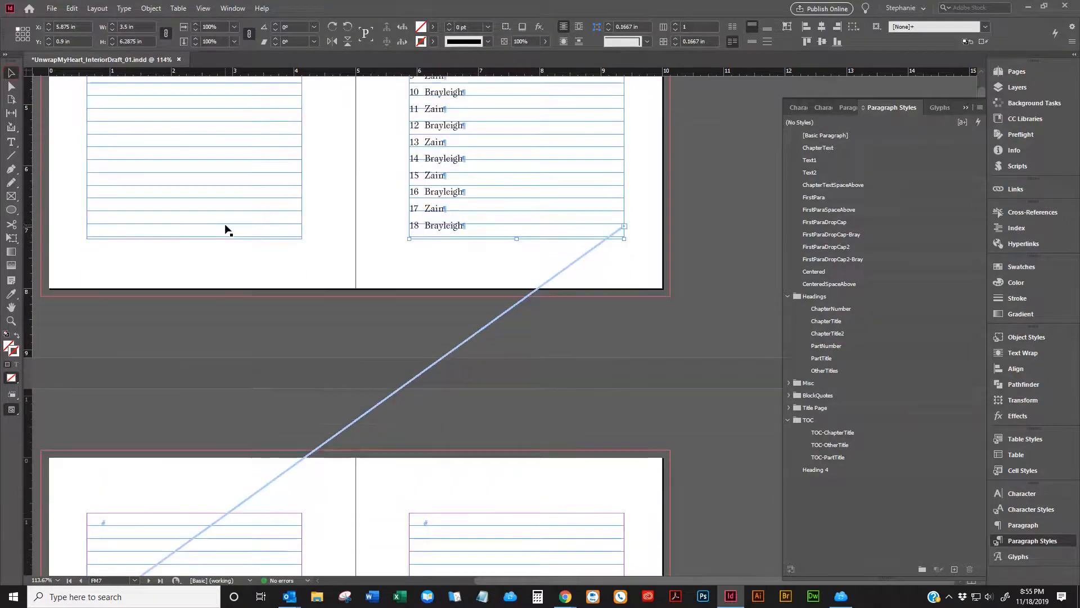
- Start exporting the document as a reflowable EPUB into the eBook folder under Unwrap My Heart
scroll(225, 228, "down", 5)
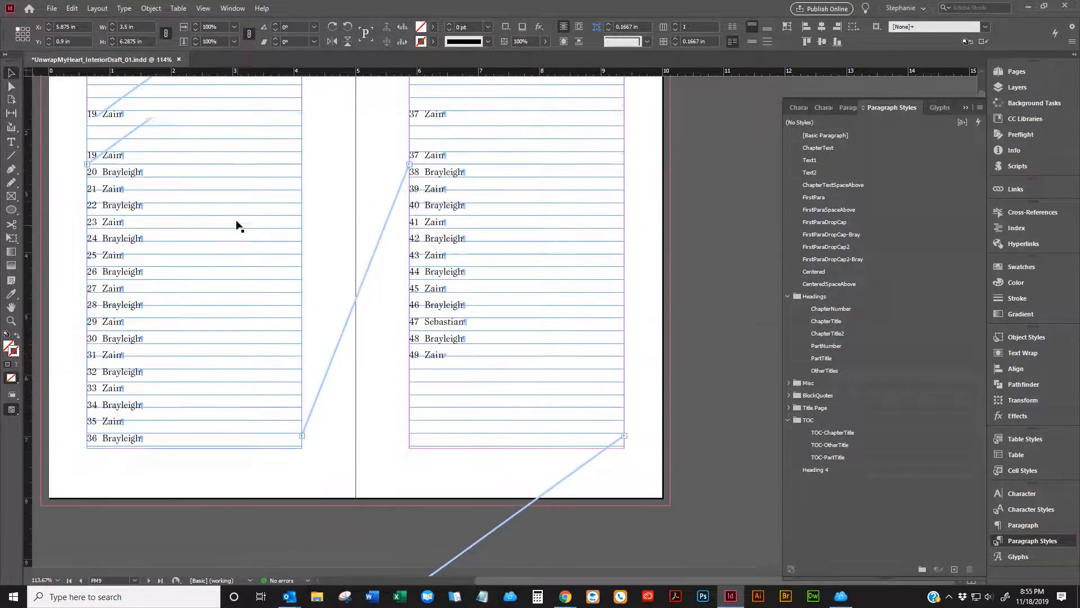
left_click(51, 9)
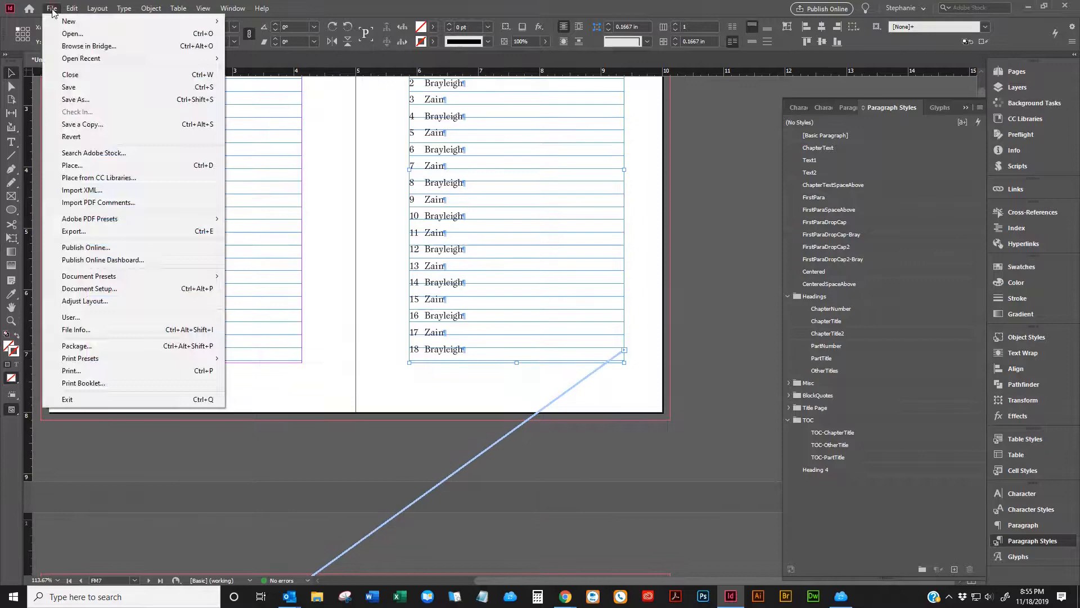
left_click(84, 232)
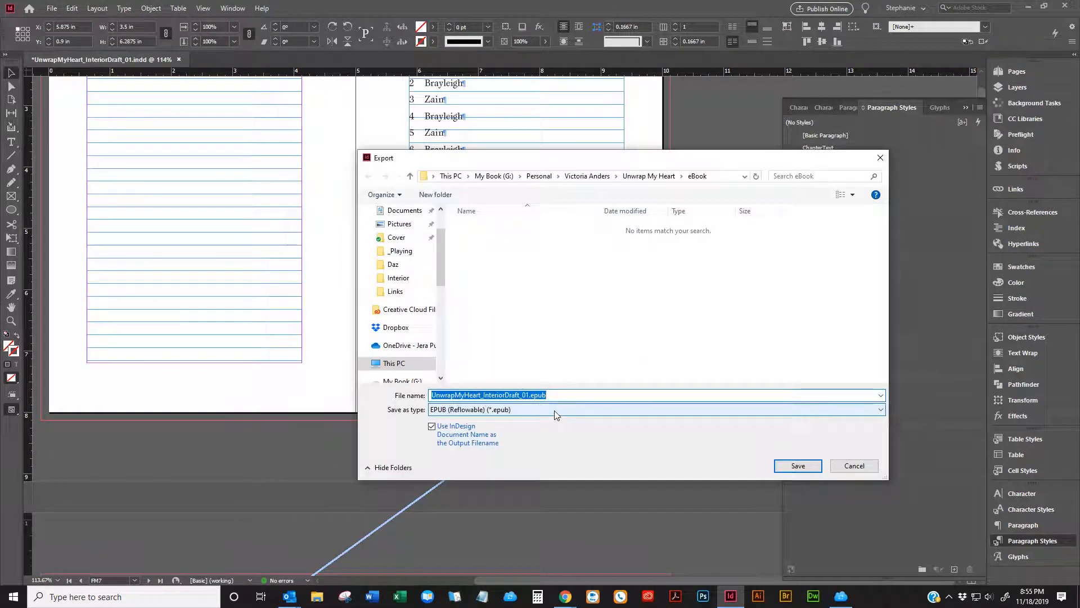
left_click(639, 174)
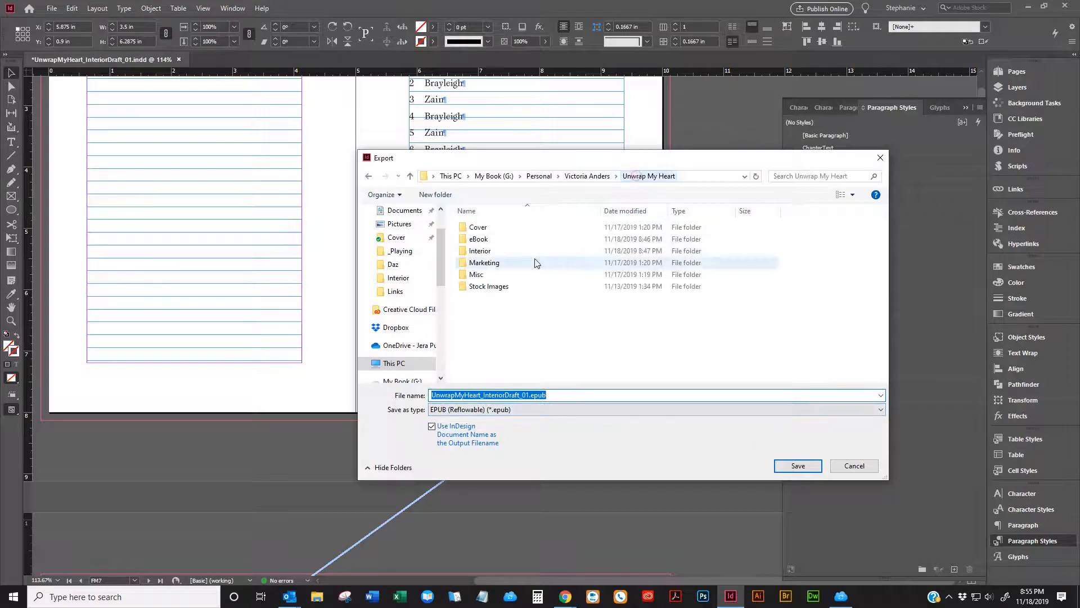
double_click(479, 239)
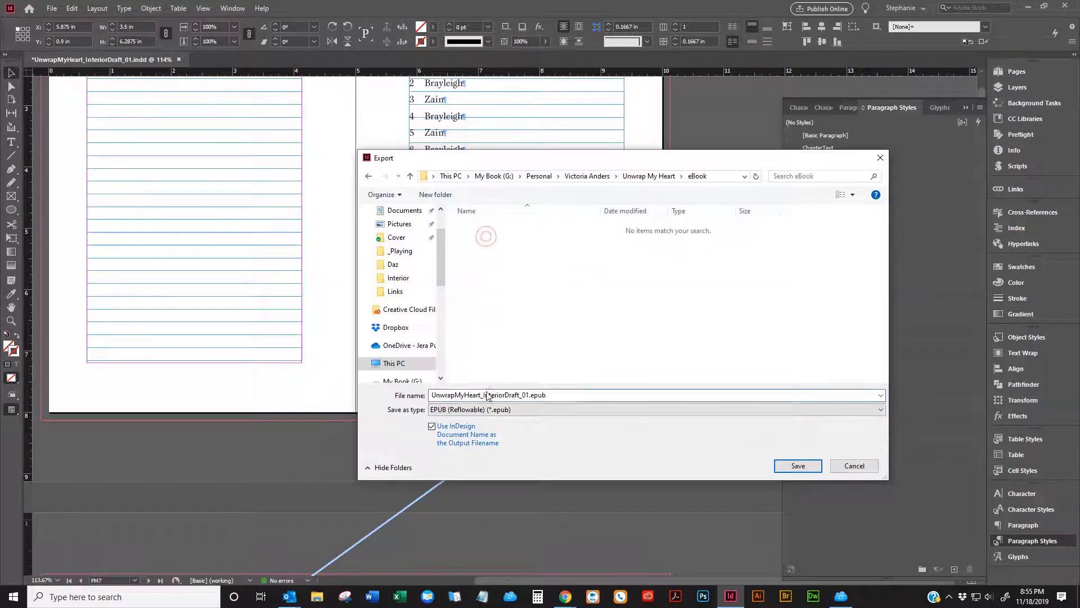
- Name the EPUB file UnwrapMyHeart_eBook_01 and proceed to its reflowable layout export options
left_click_drag(484, 393, 681, 396)
type("eBo")
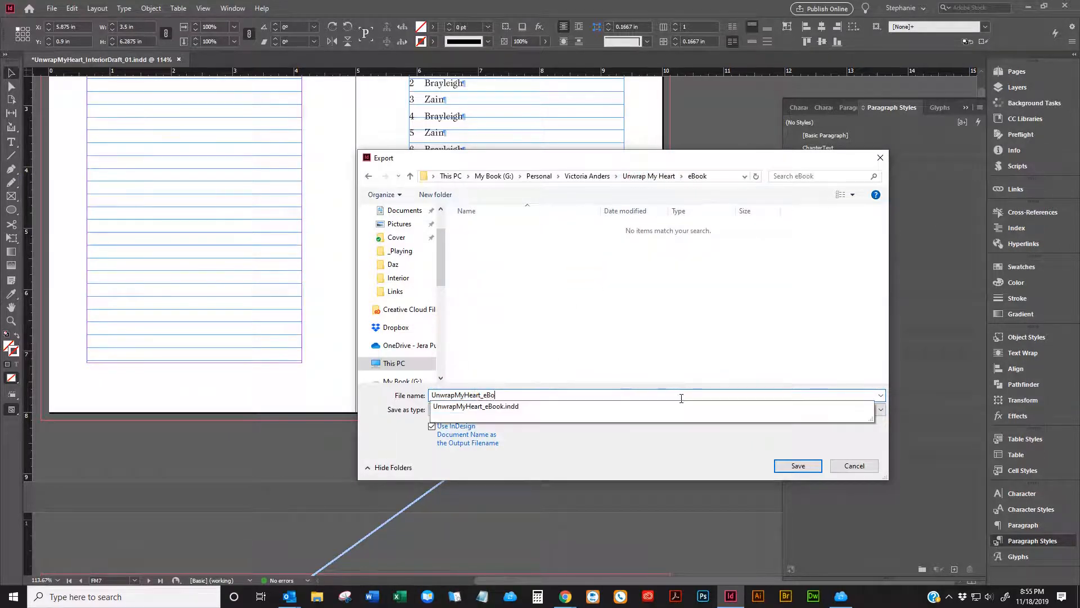
type("ok_01")
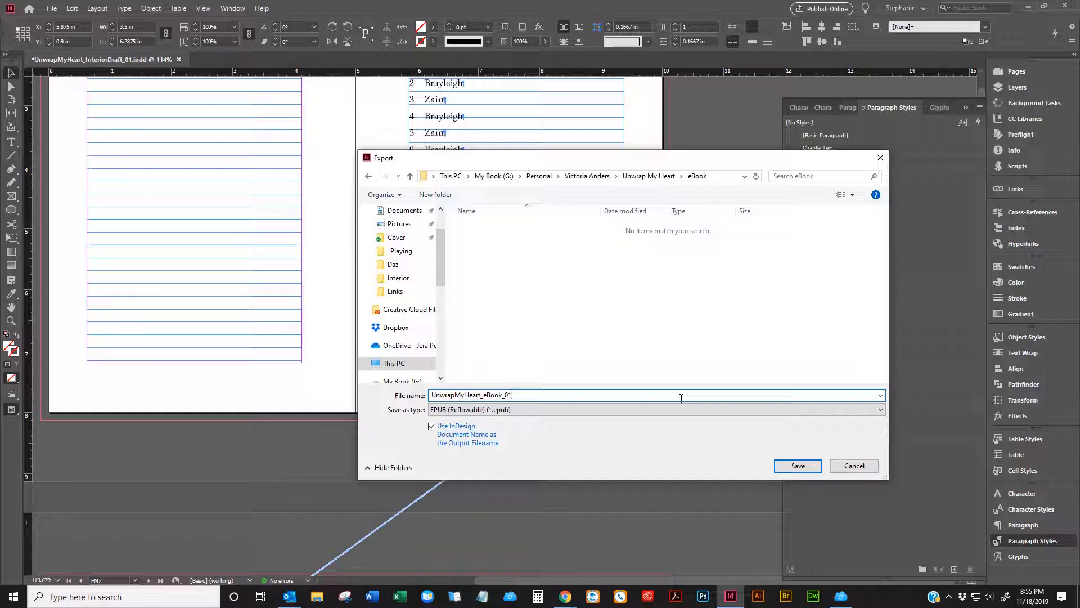
key("Left")
key("Left")
key("Left")
key("Left")
key("Left")
key("Left")
key("Return")
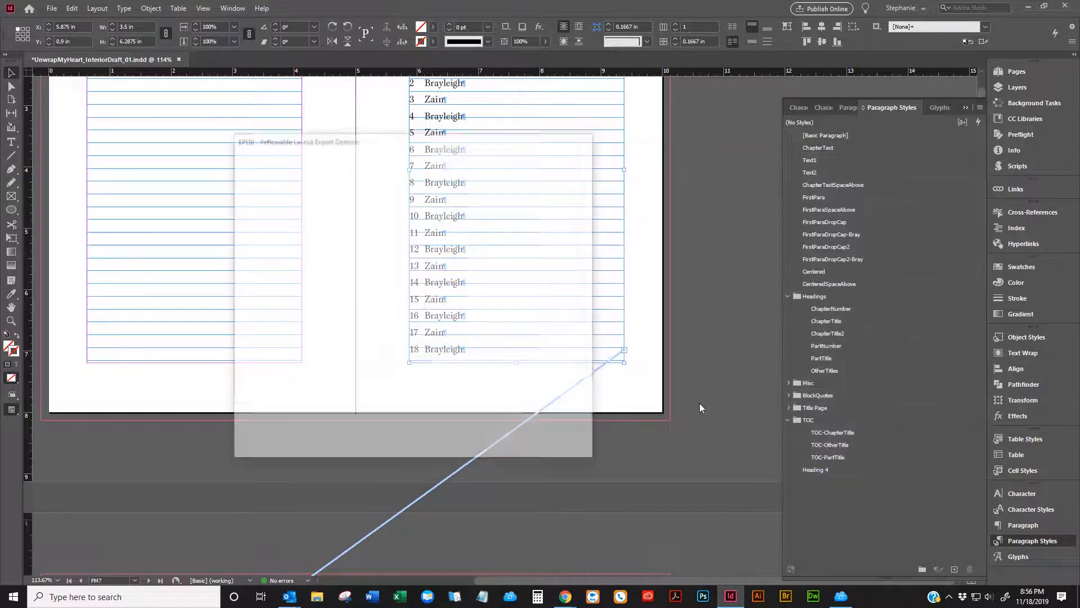
- Set the EPUB version to EPUB 3.0 in the general export options
left_click(400, 179)
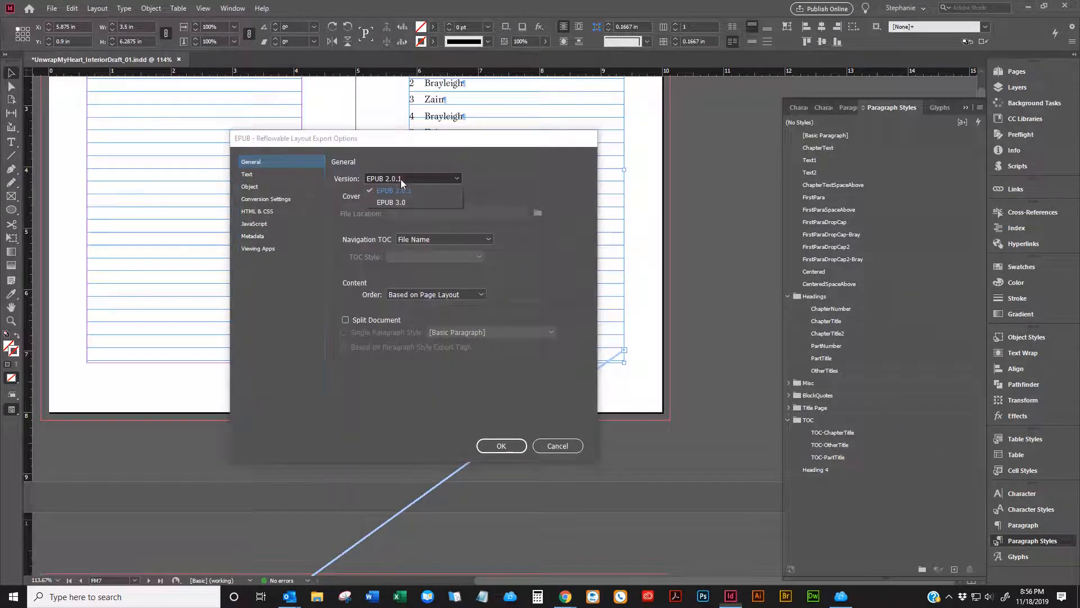
left_click(398, 206)
left_click(393, 180)
left_click(400, 201)
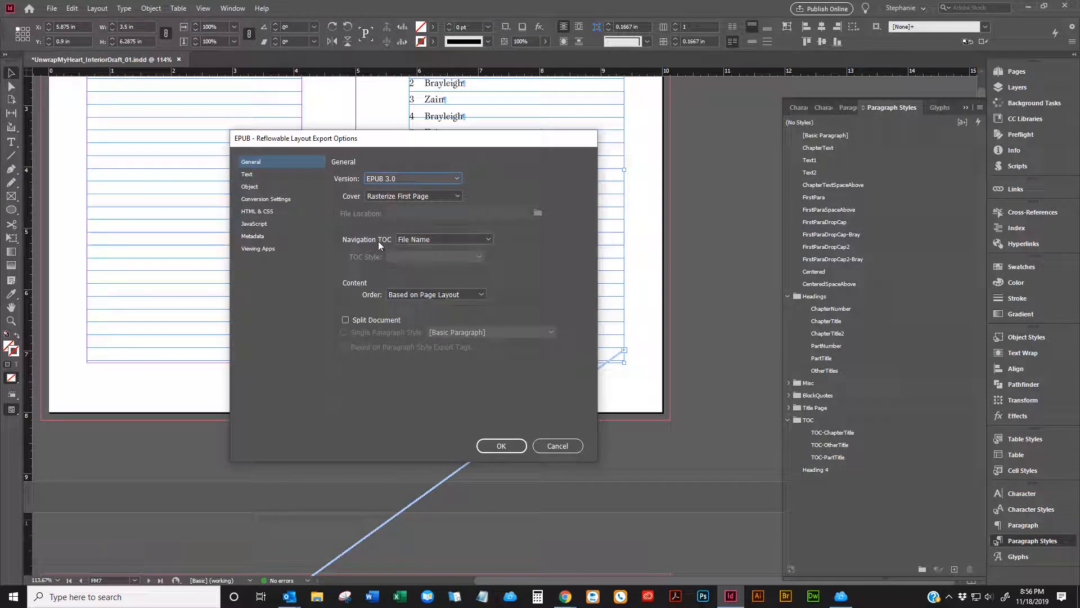
- Set the navigation TOC to Multi Level (TOC Style) using the TOC style named TOC
left_click(411, 242)
left_click(410, 242)
left_click(410, 241)
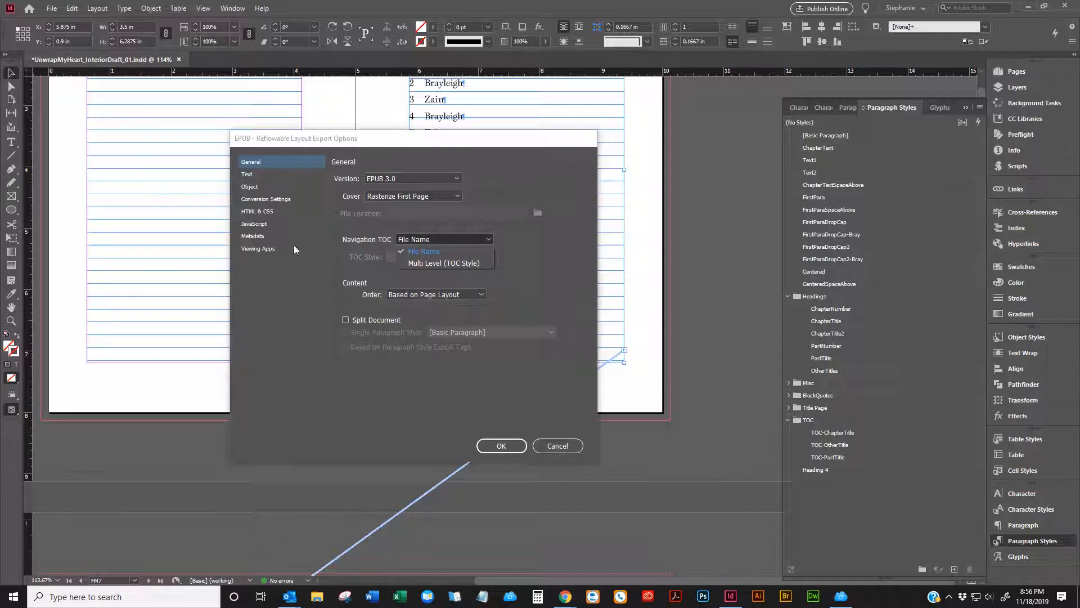
left_click(340, 258)
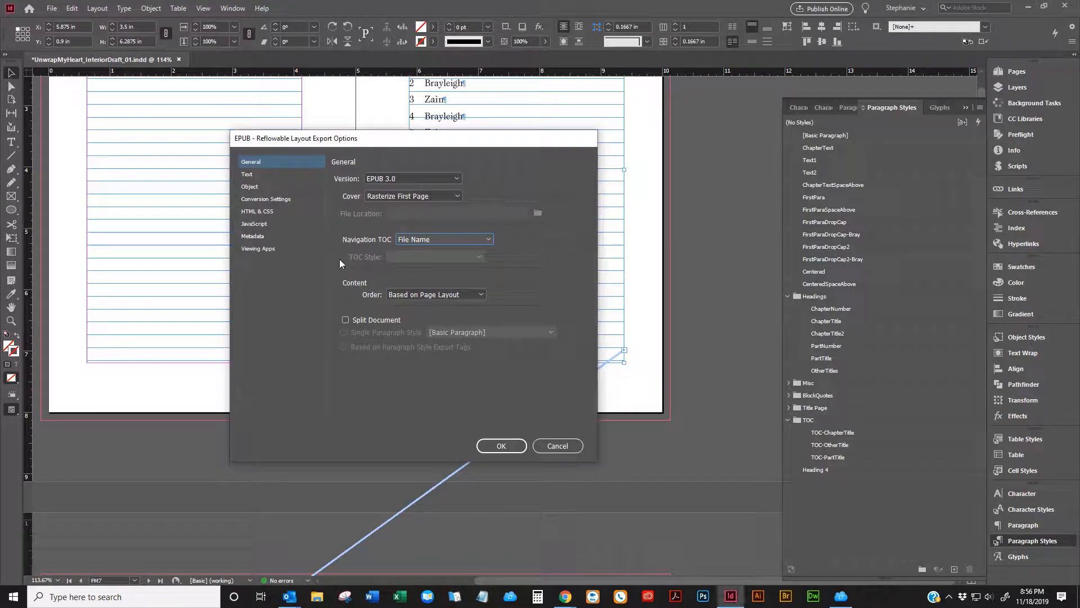
left_click(409, 243)
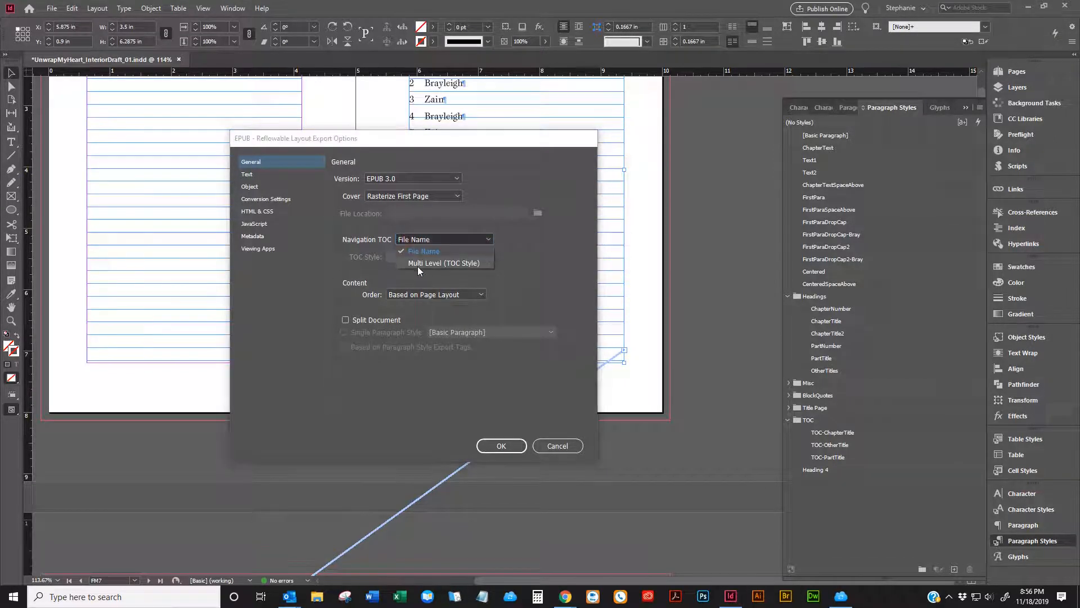
left_click(418, 266)
left_click(421, 261)
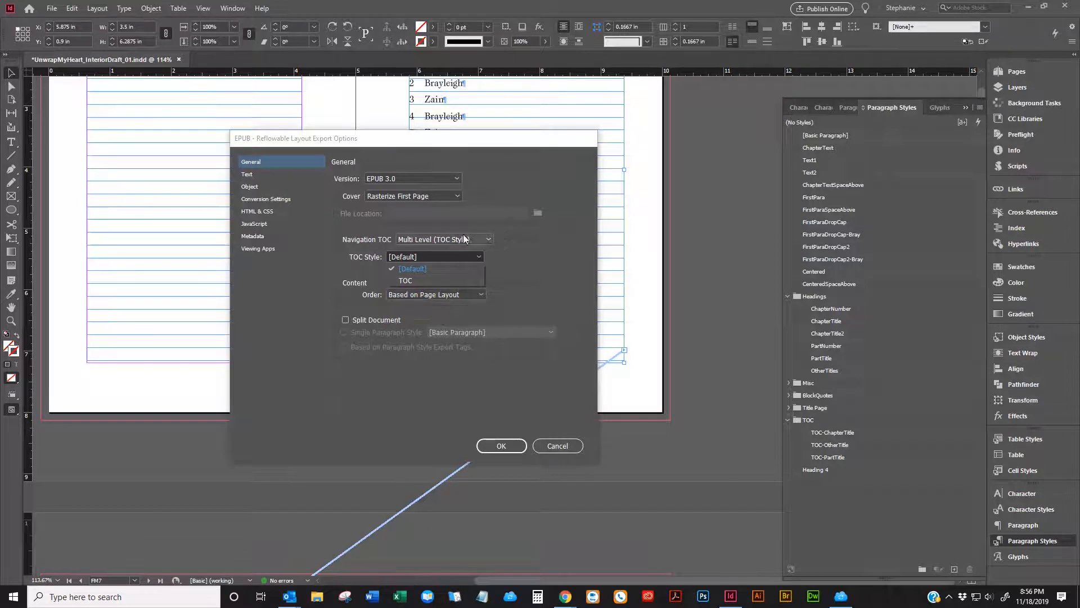
left_click(434, 280)
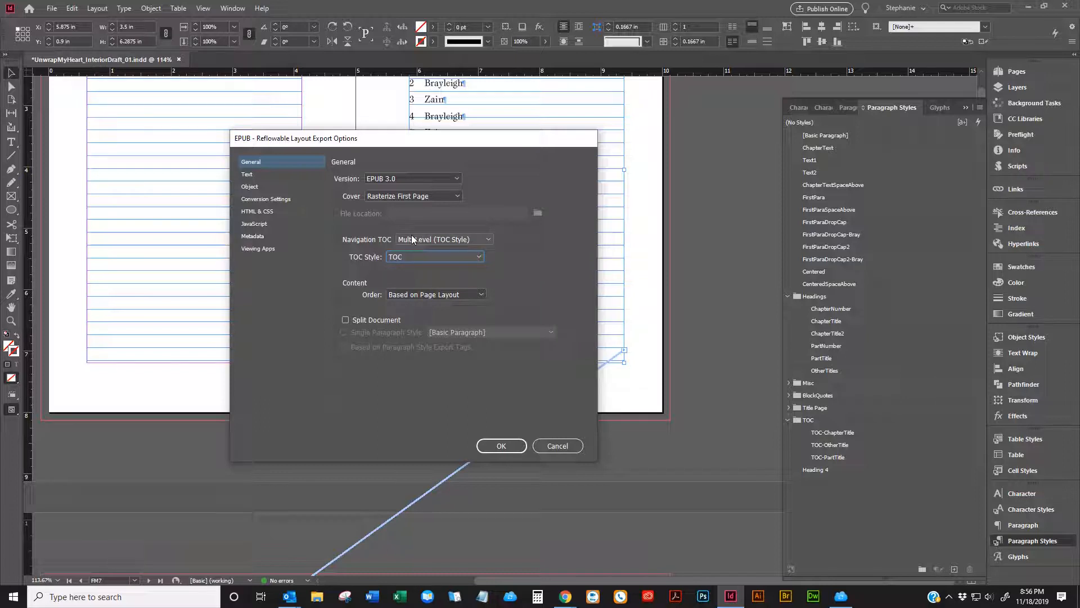
- Keep the content order based on page layout and split the document based on paragraph style export tags
left_click(416, 293)
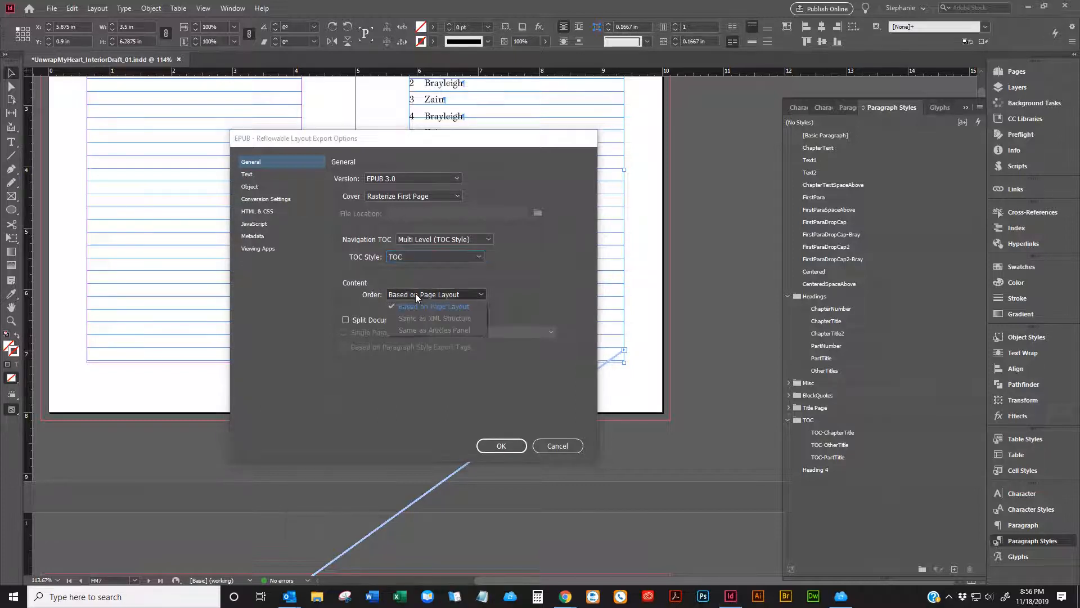
left_click(417, 297)
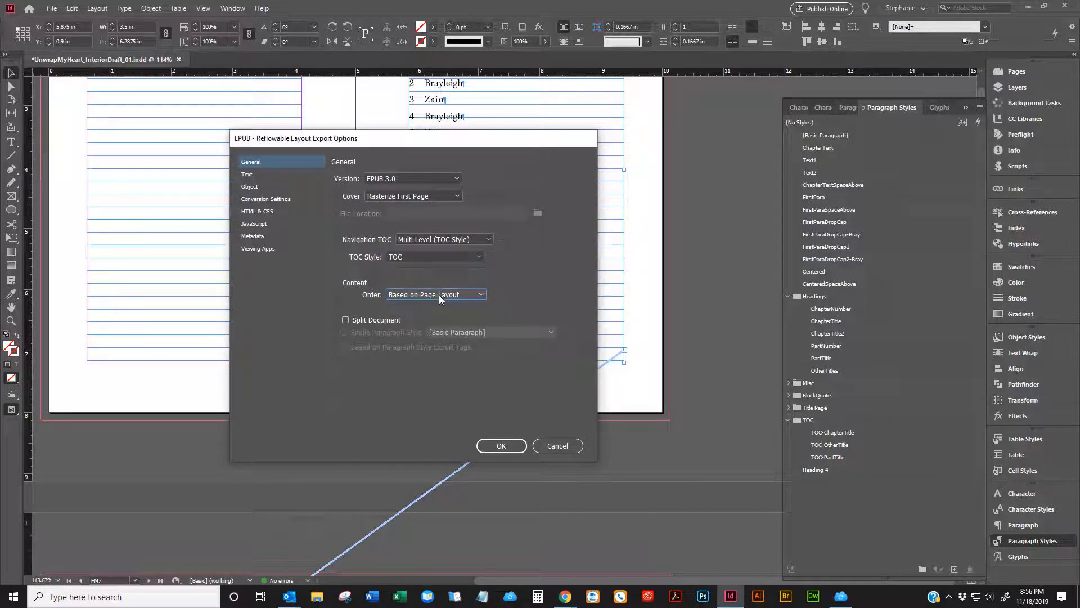
left_click(361, 319)
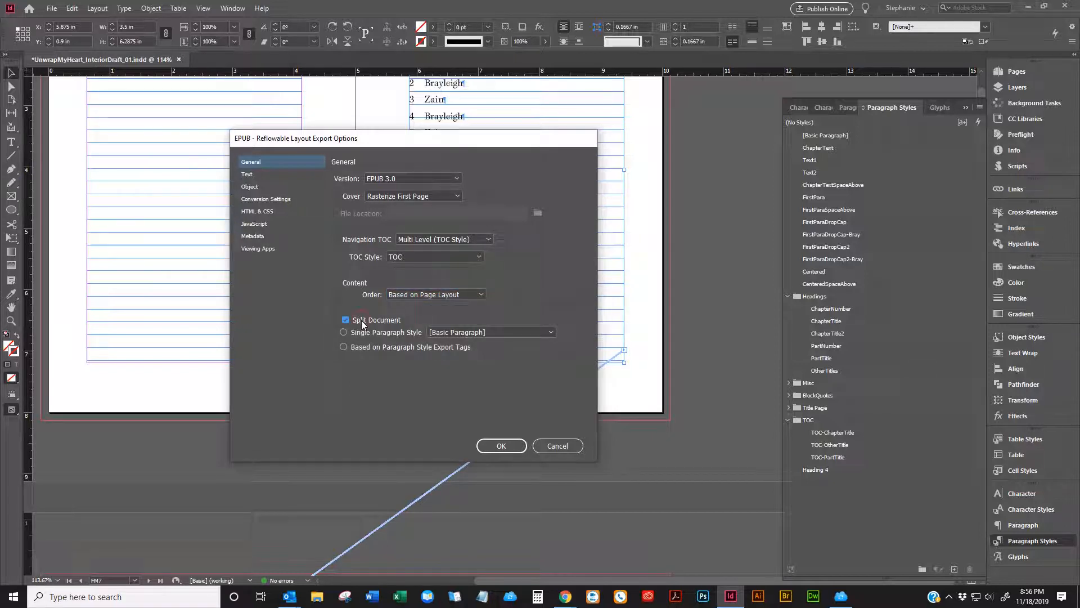
left_click(343, 348)
- Enable removal of forced line breaks in the text options and set the object CSS size to Relative to Text Flow
left_click(263, 174)
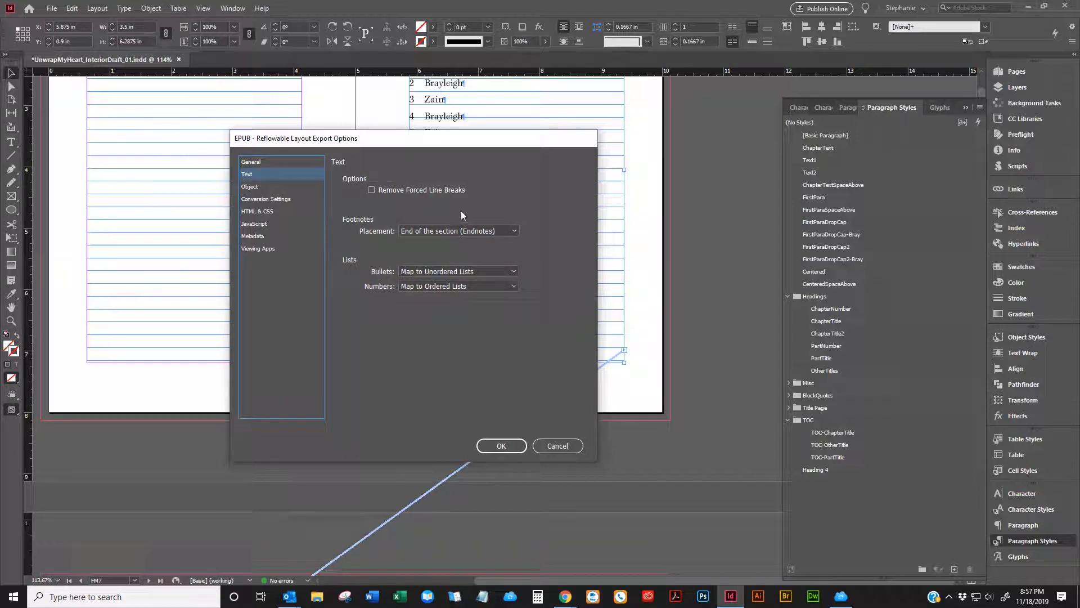
left_click(416, 194)
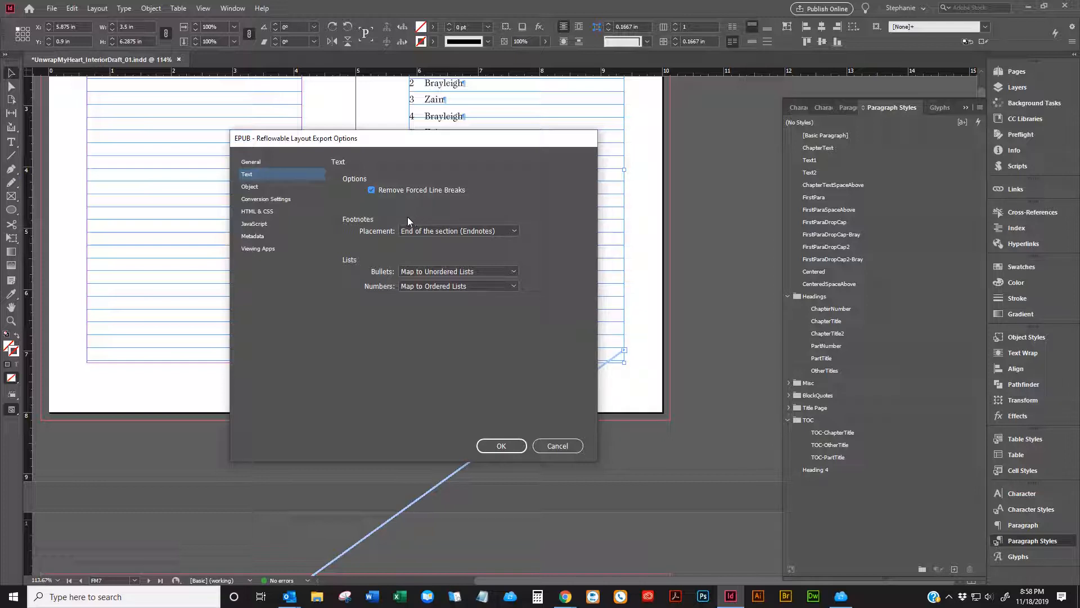
left_click(263, 188)
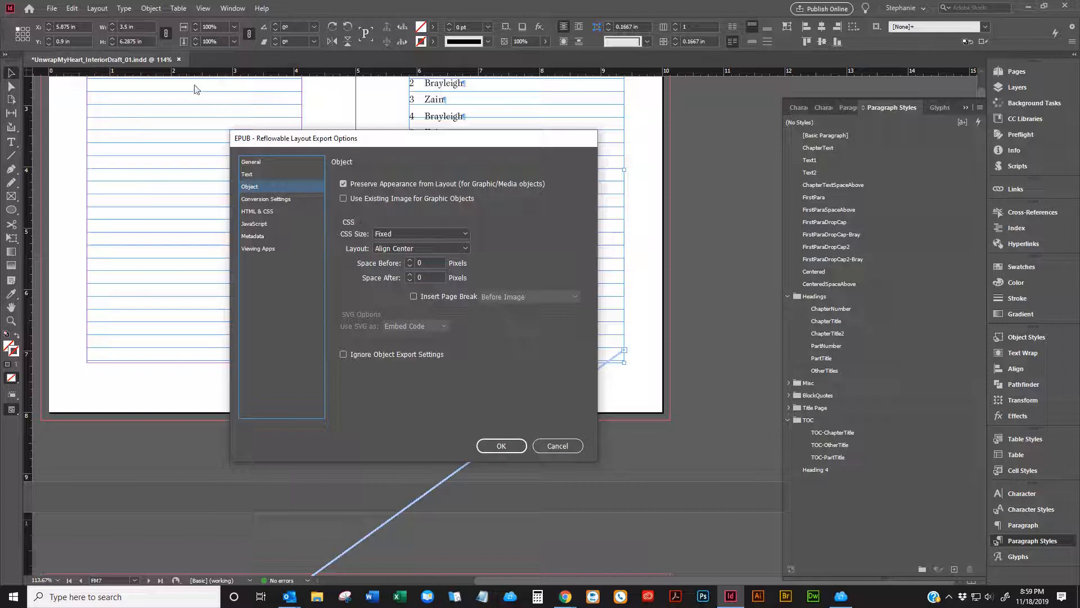
left_click(429, 232)
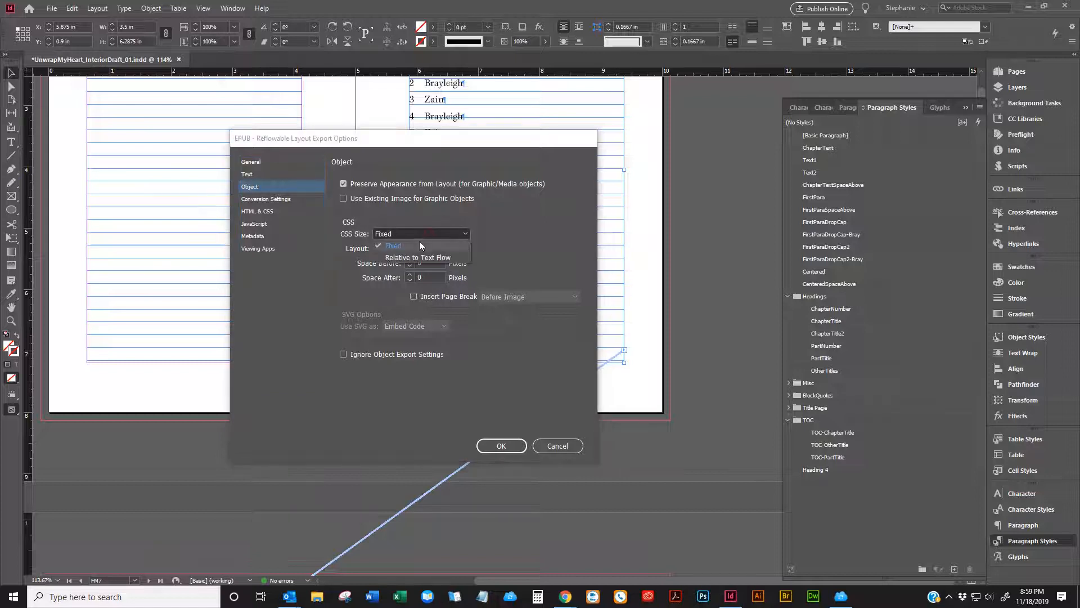
left_click(416, 257)
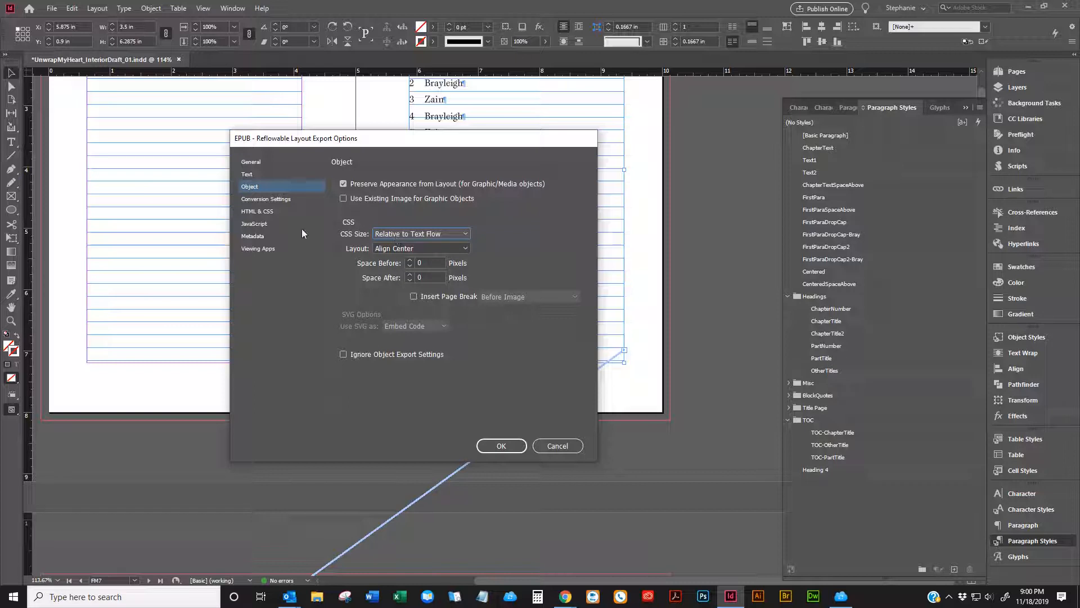
- Try 96 PPI as the image resolution in the conversion settings and return it to 150 PPI
left_click(275, 201)
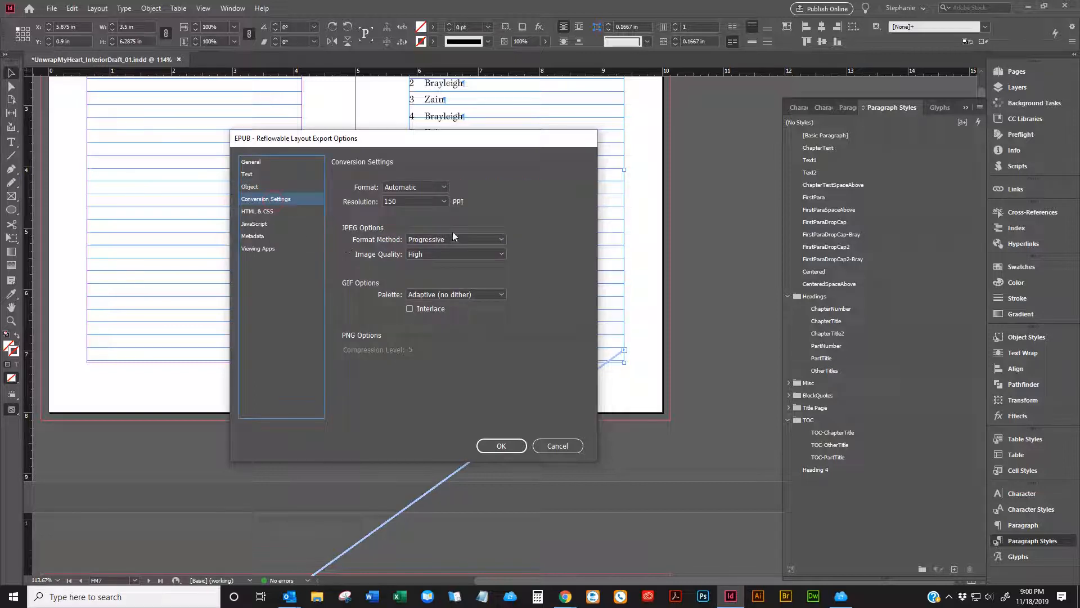
left_click(447, 203)
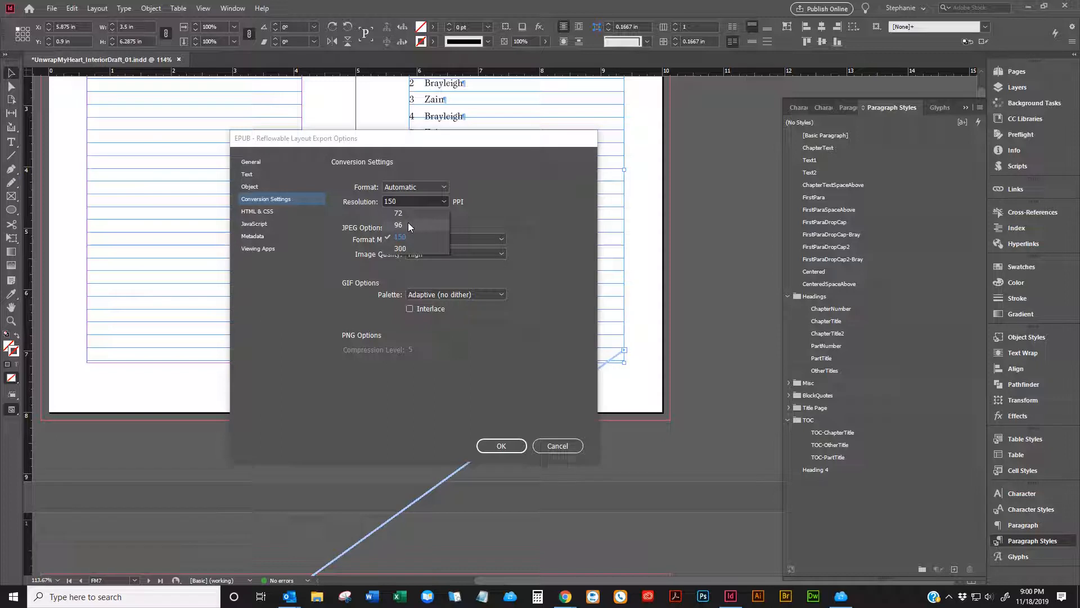
left_click(408, 237)
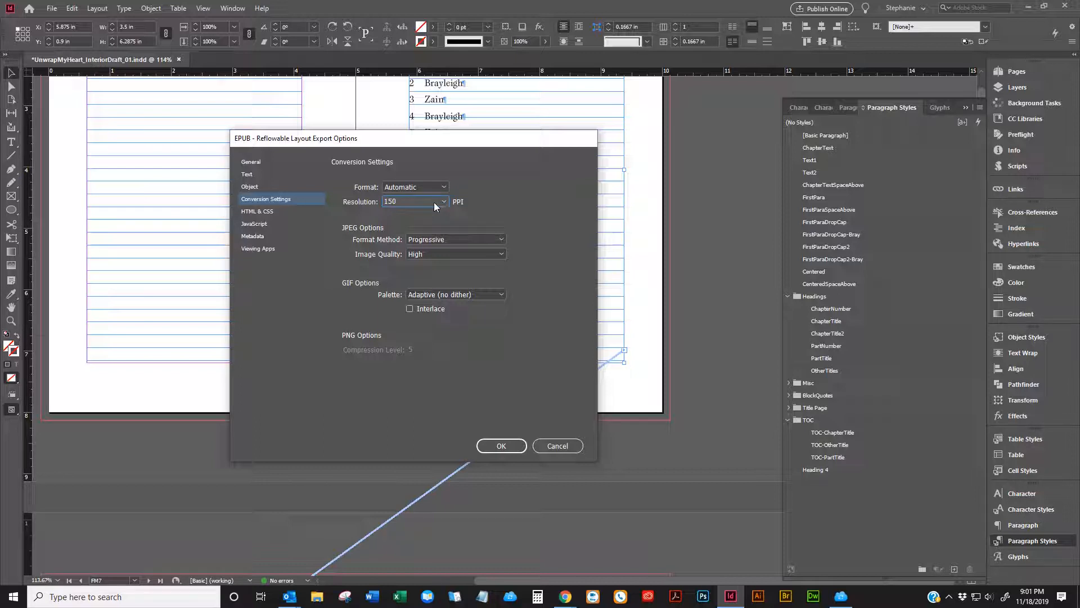
left_click(435, 203)
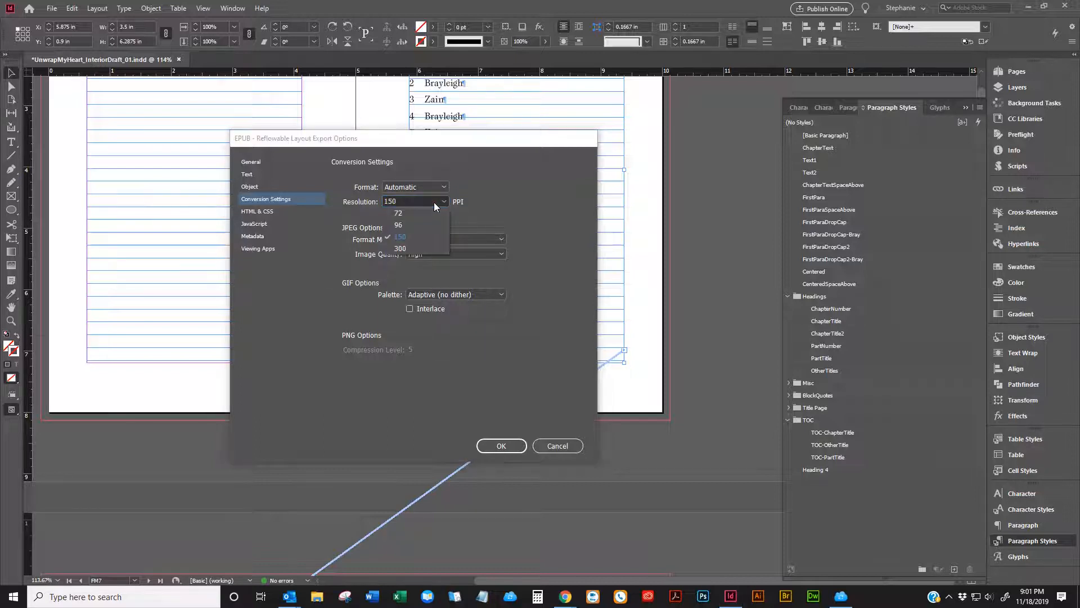
left_click(408, 223)
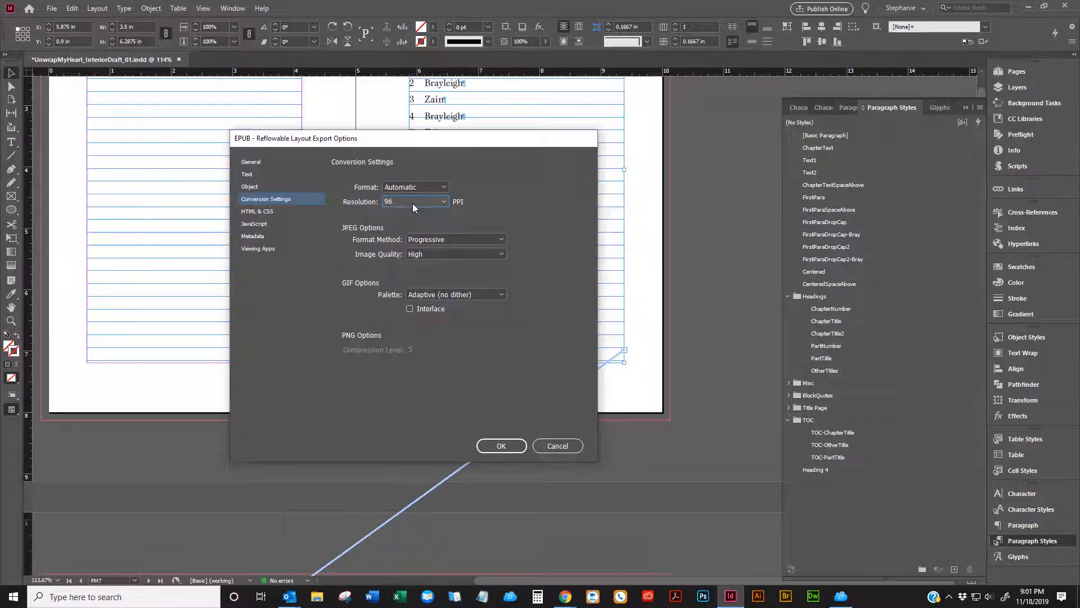
left_click(413, 204)
left_click(410, 235)
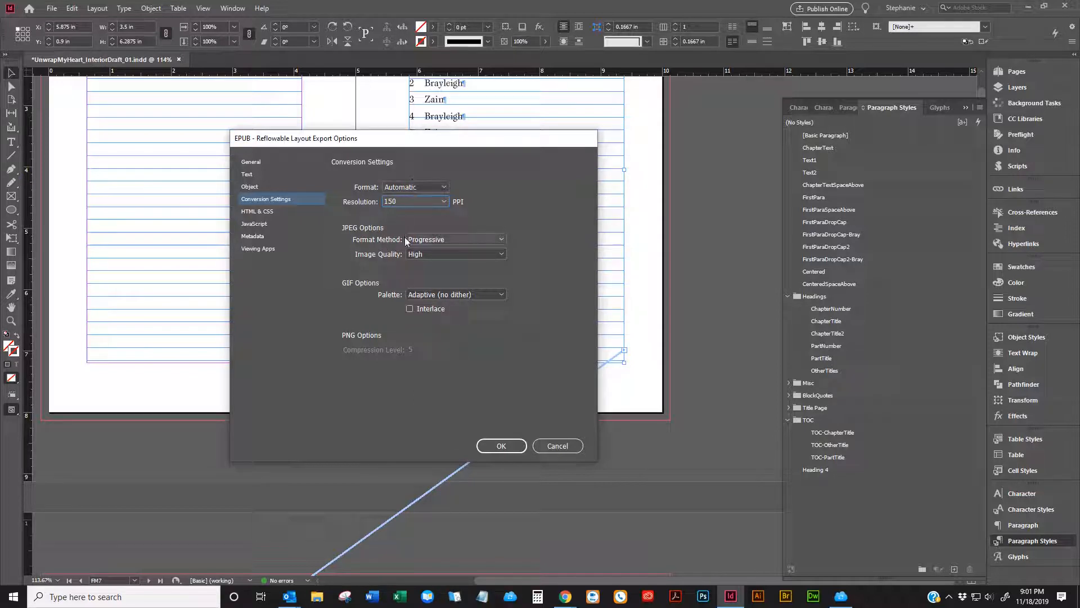
- Examine the JPEG image quality levels and the image format choices in the conversion settings
left_click(449, 256)
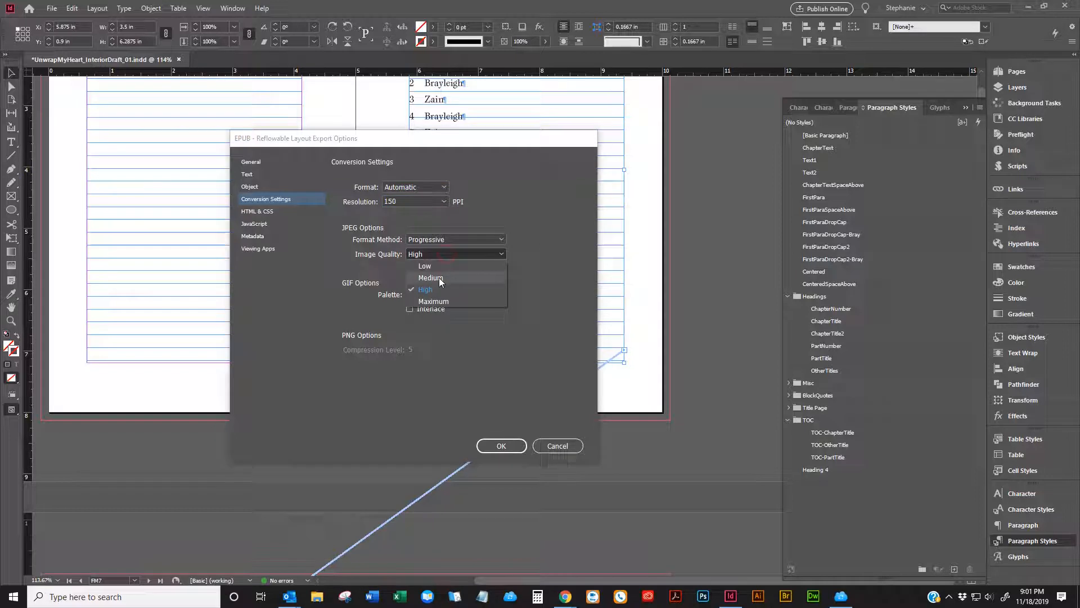
left_click(450, 217)
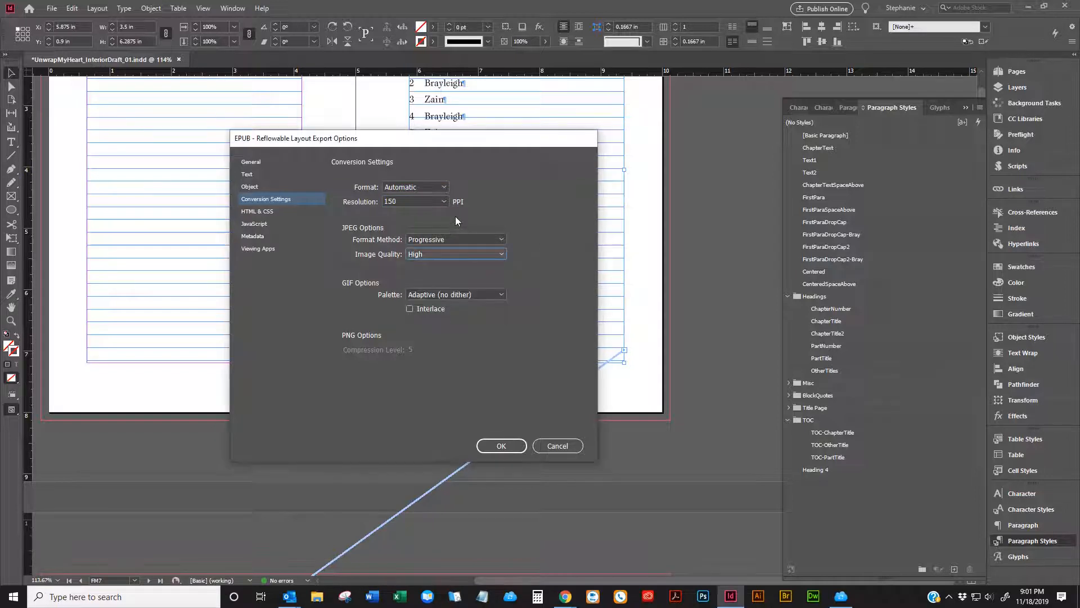
left_click(439, 190)
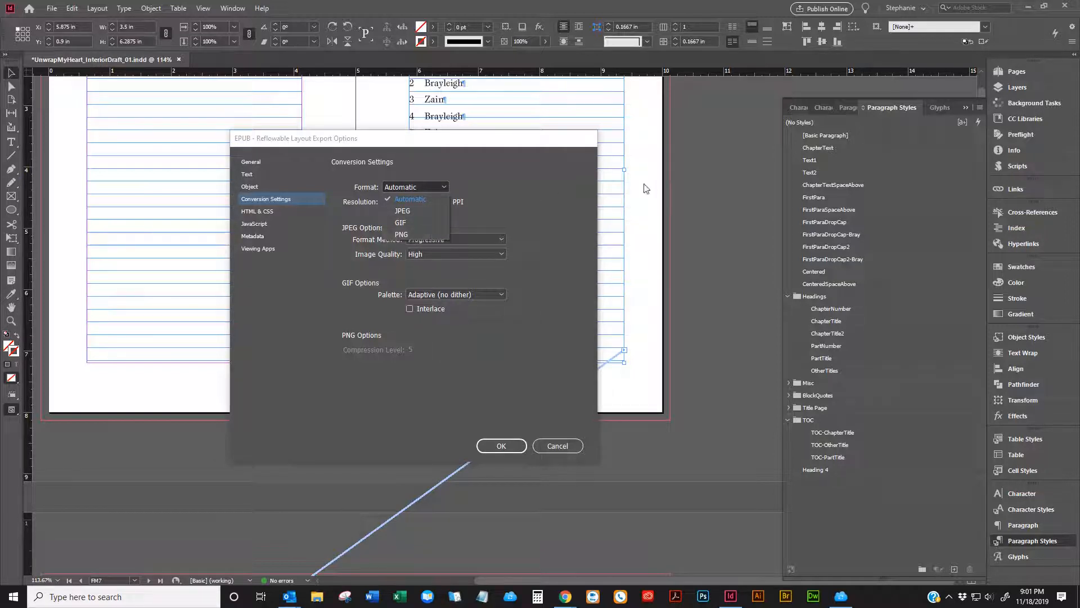
left_click(566, 200)
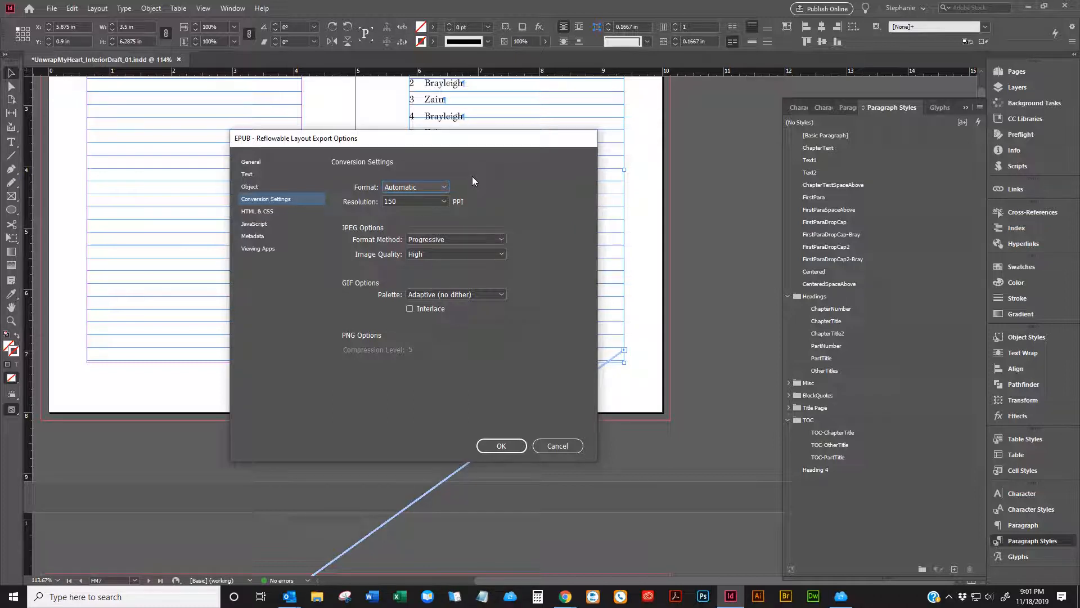
left_click(434, 186)
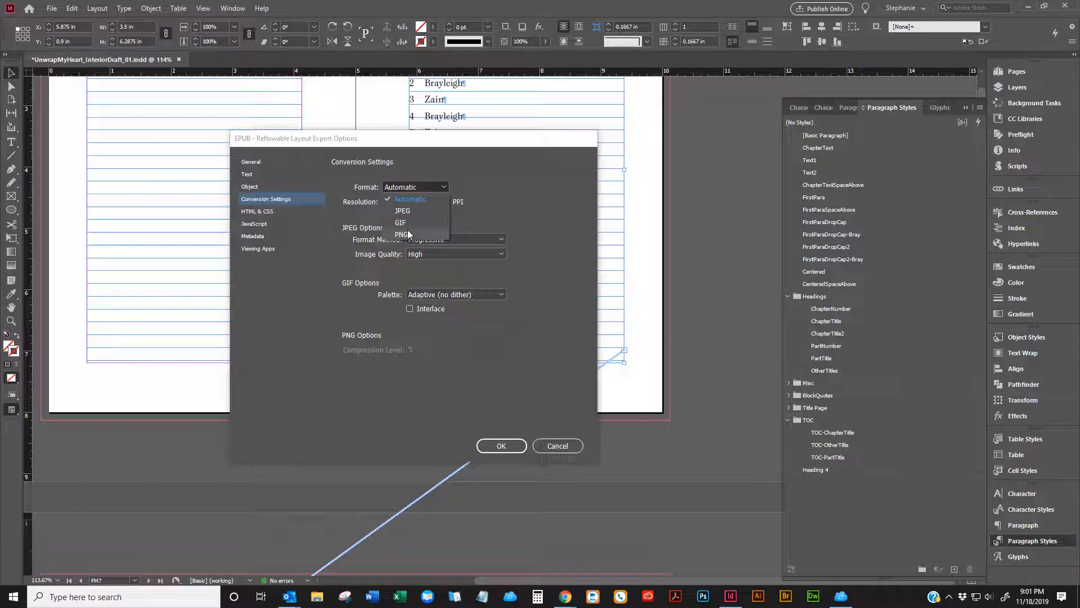
left_click(484, 195)
left_click(447, 189)
left_click(477, 204)
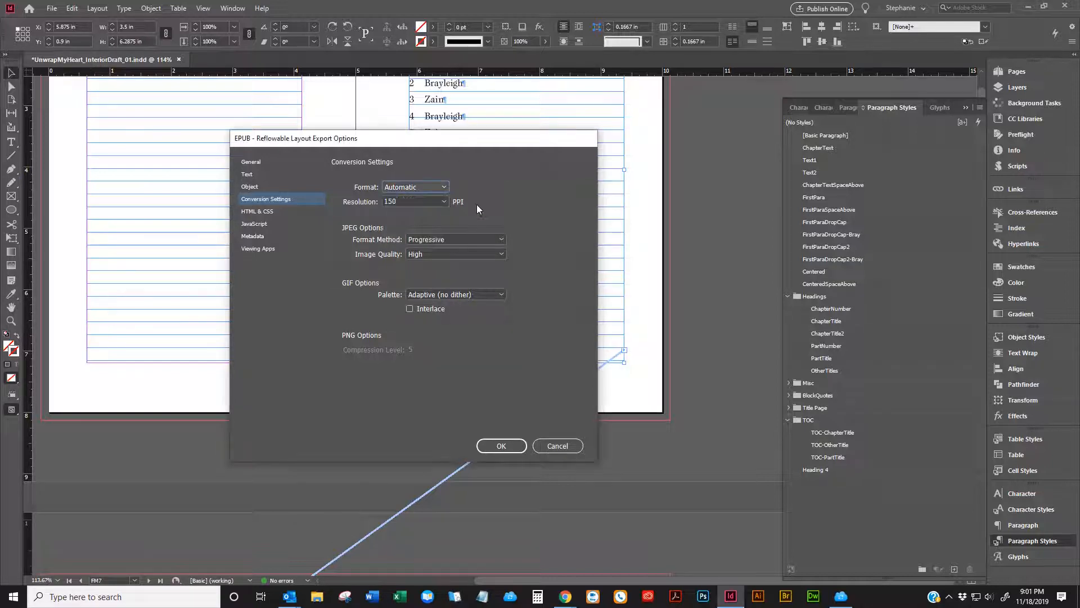
- Set the image conversion format to PNG and the resolution to 96 PPI for the EPUB export
left_click(434, 185)
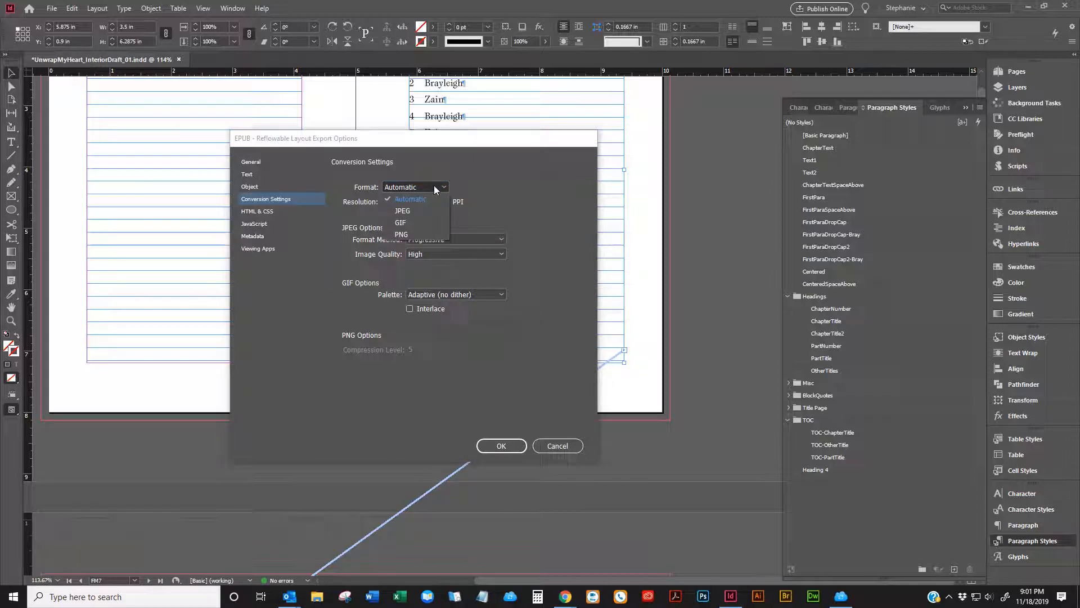
left_click(424, 232)
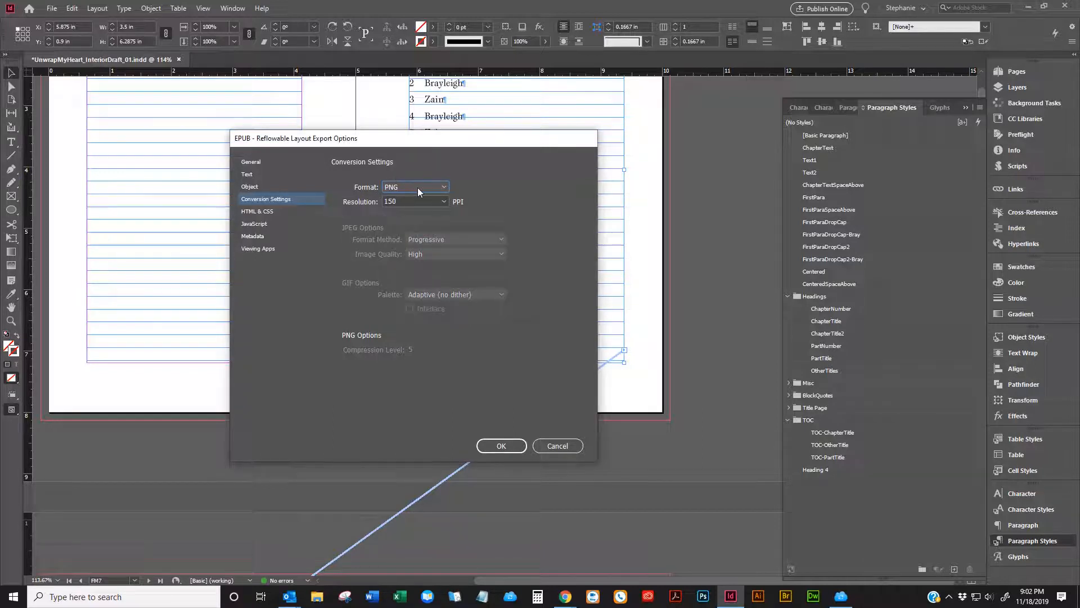
left_click(400, 201)
left_click(409, 227)
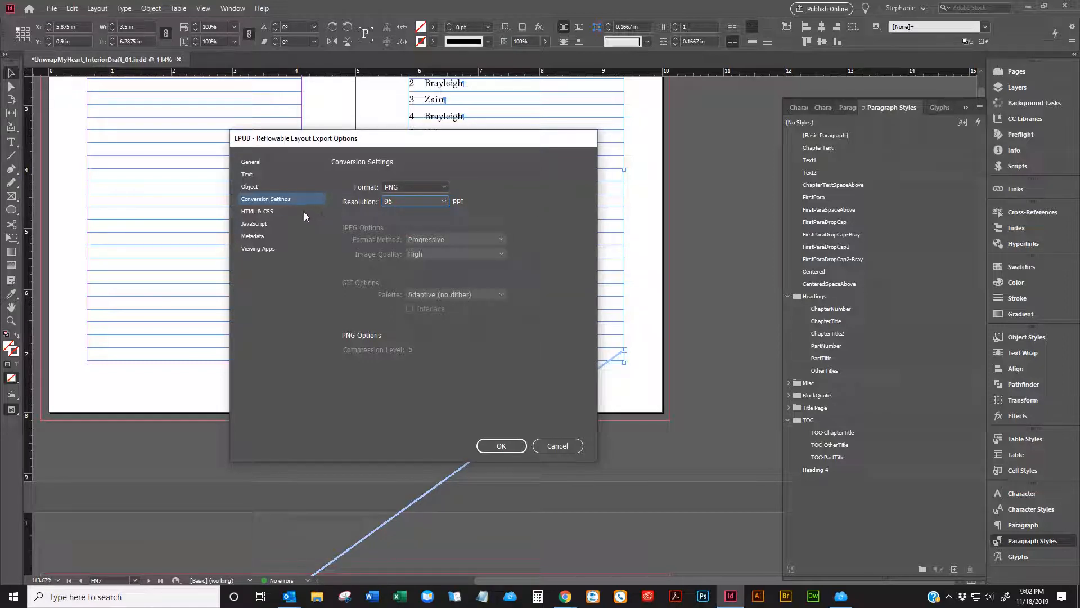
- Set all four CSS page margins to 25 pixels and exclude embeddable fonts from the EPUB
left_click(282, 211)
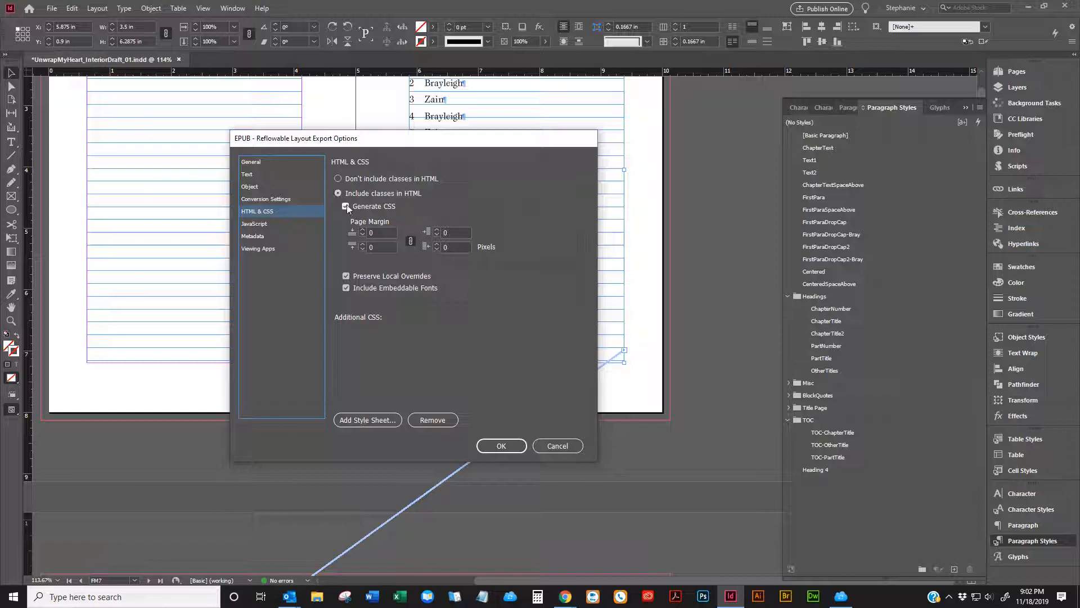
left_click(387, 229)
type("25")
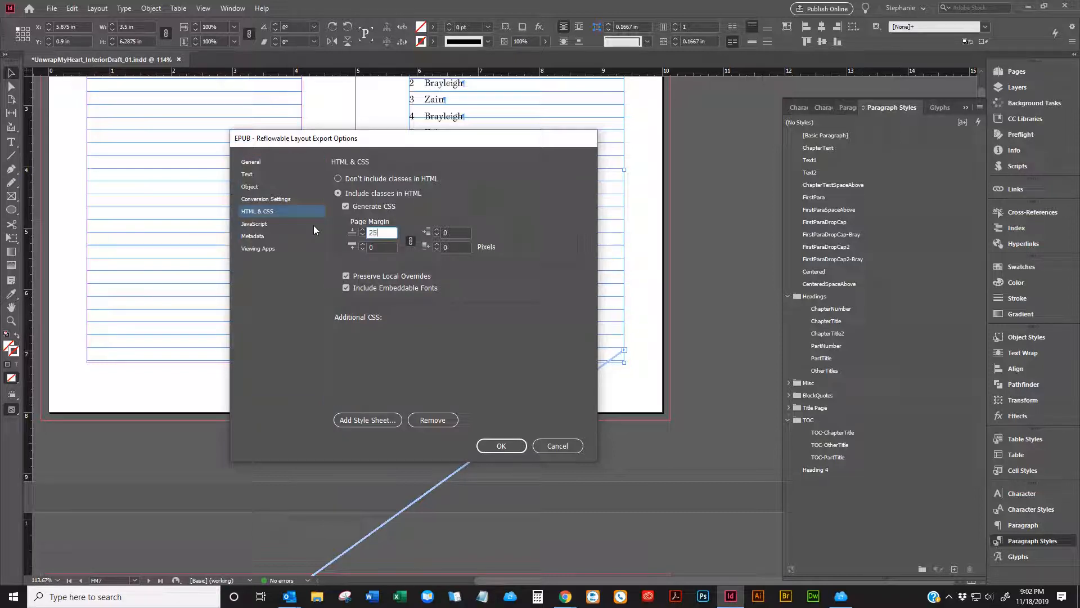
key("Tab")
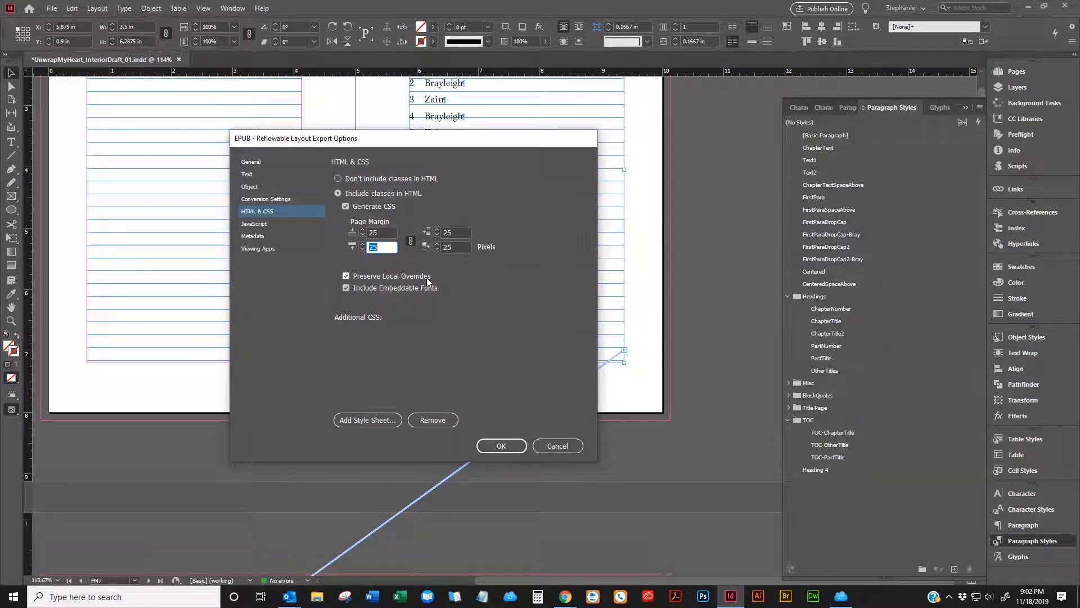
left_click(346, 288)
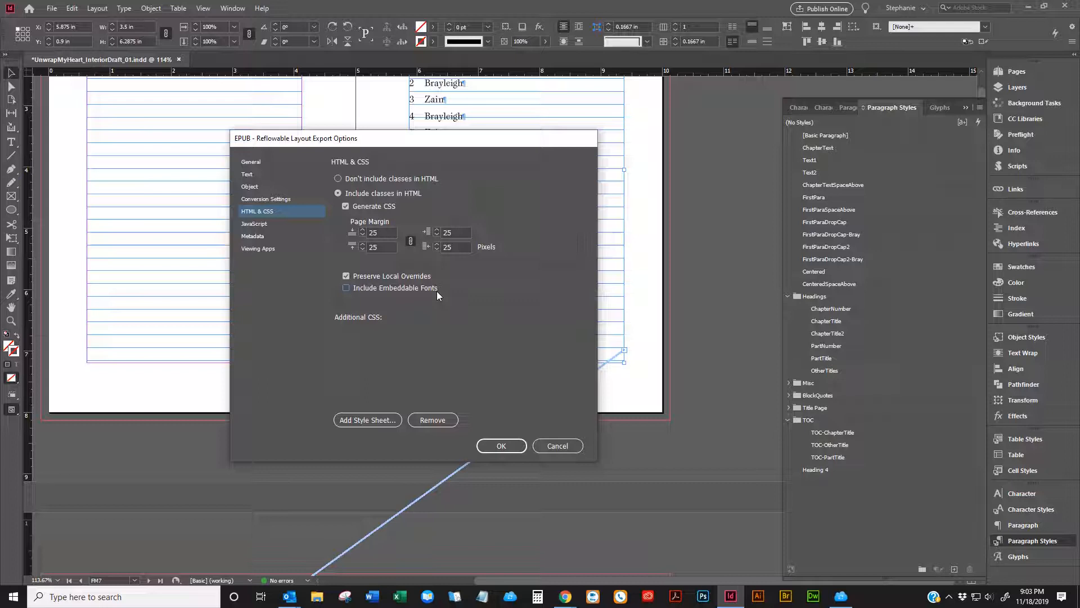
- Enter Unwrap My Heart as the title and both authors' full names as the creator in the EPUB metadata
left_click(294, 225)
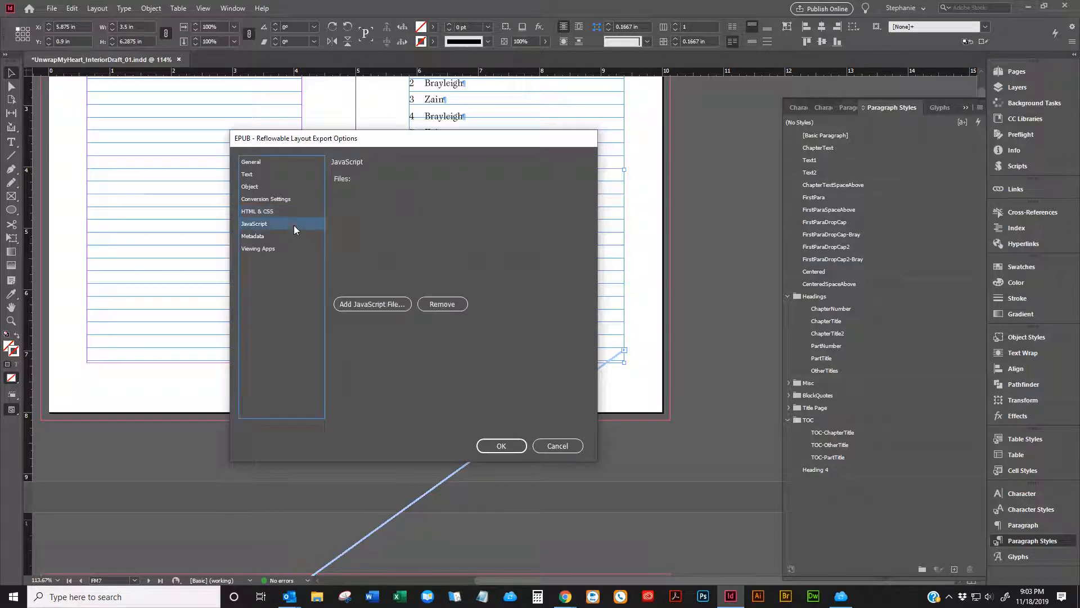
left_click(256, 236)
left_click(261, 236)
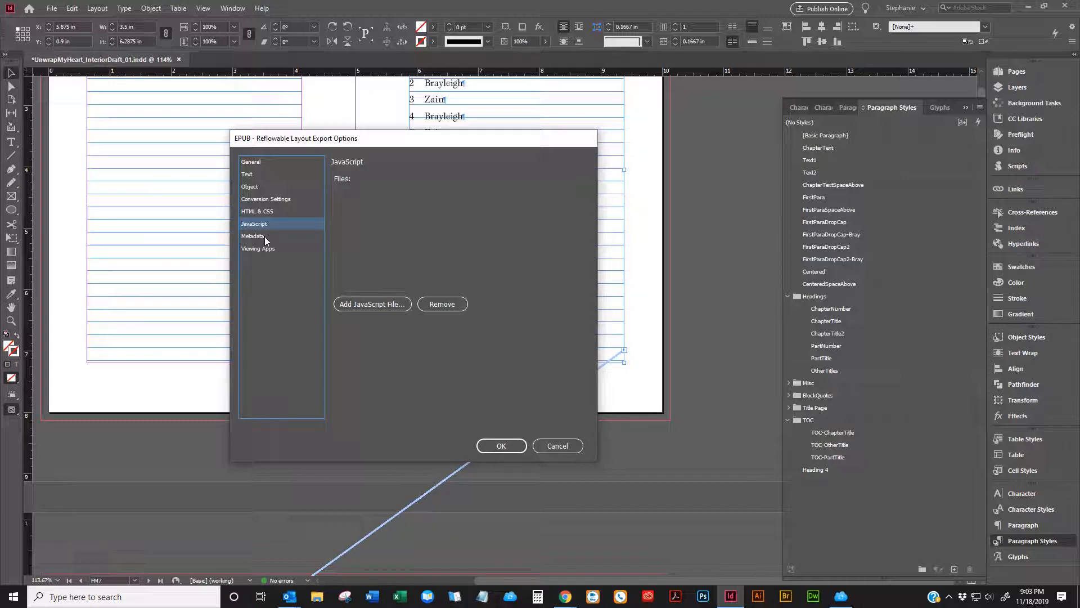
left_click(267, 237)
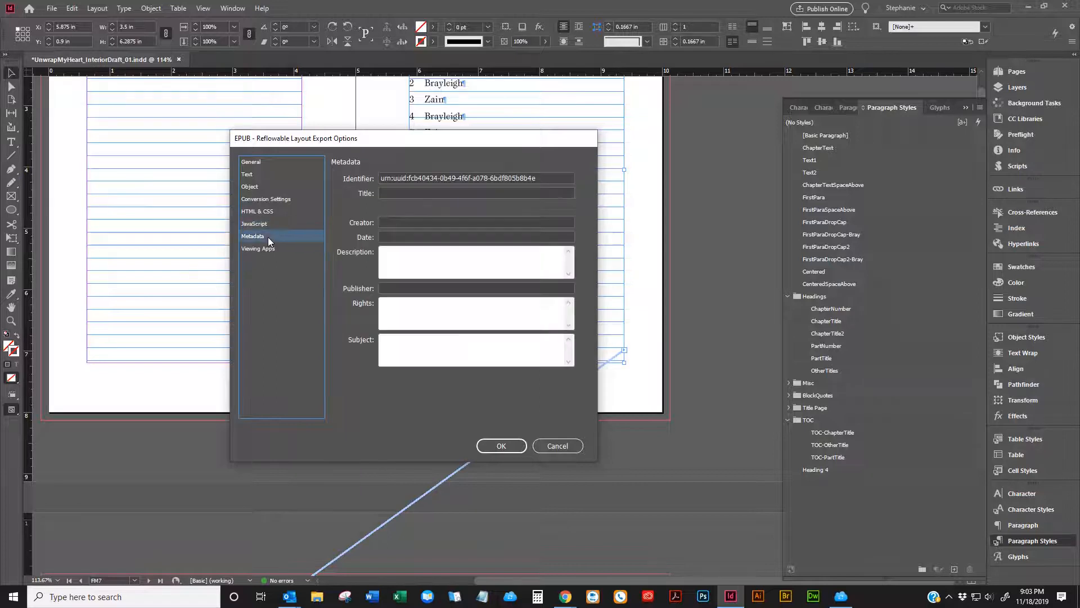
left_click(406, 194)
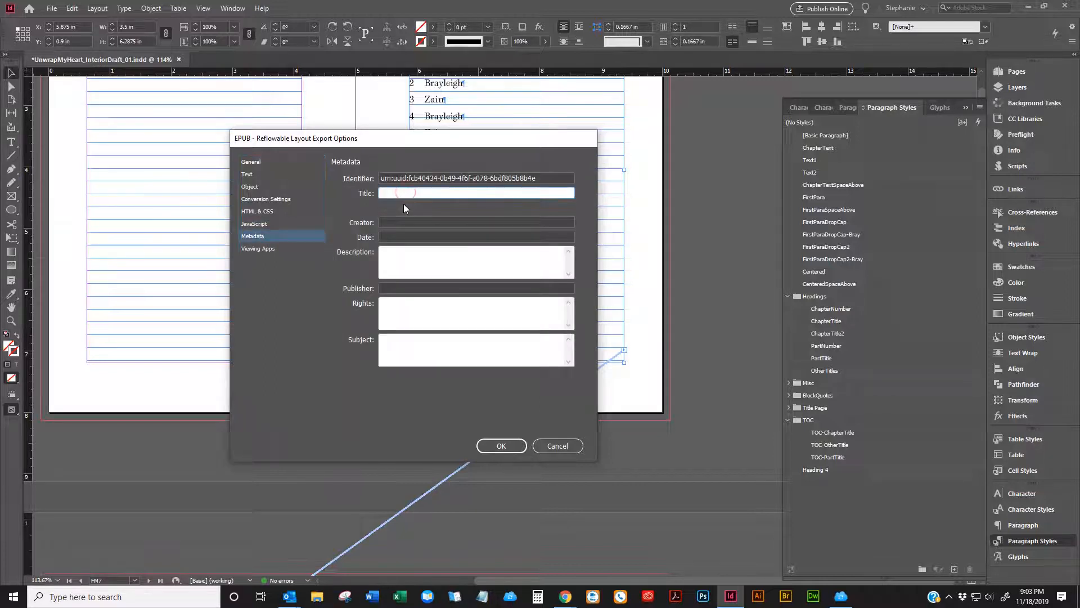
type("Unwrap My Heart")
key("Tab")
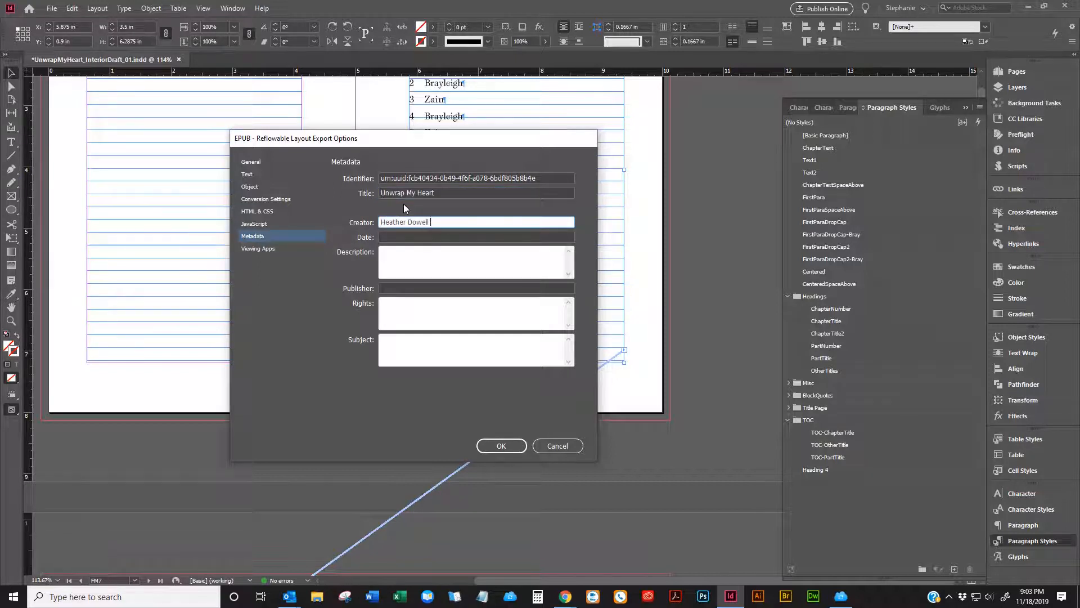
type("VIncen")
key("BackSpace")
key("BackSpace")
key("BackSpace")
key("BackSpace")
key("BackSpace")
type("ictoria Anders")
key("Tab")
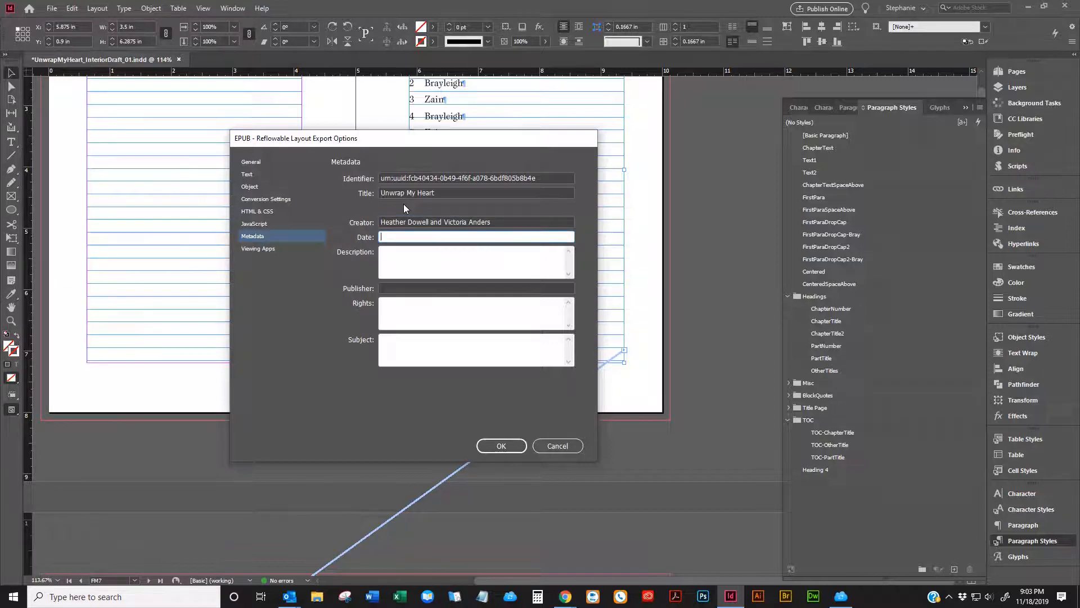
- Fill in the metadata date as 2019-11-18, the rights as All rights reserved and the subject as YA Romance
type("2019-11-18")
key("Tab")
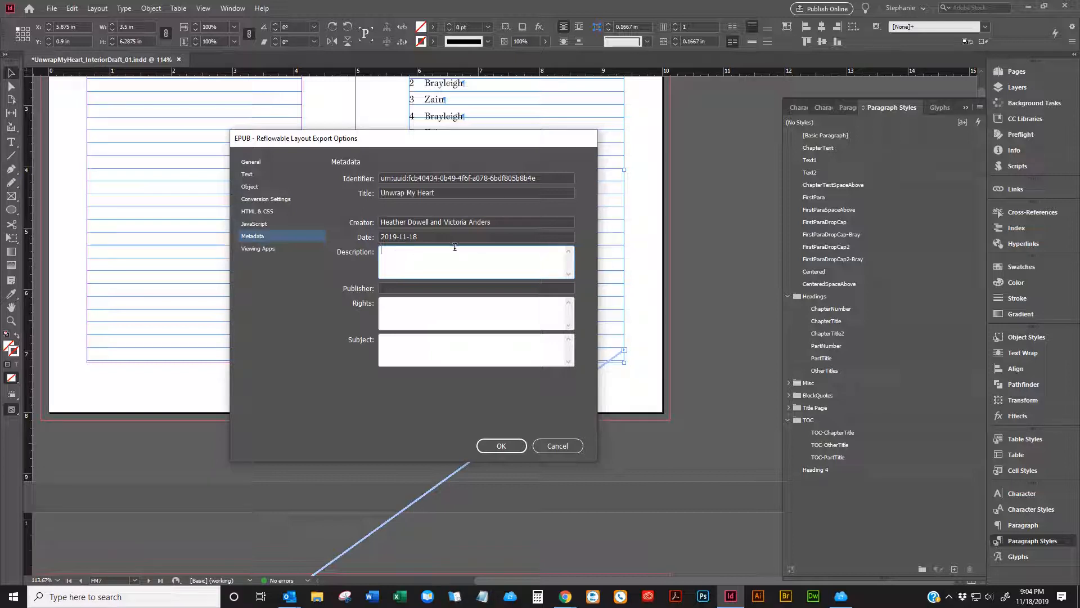
left_click(403, 288)
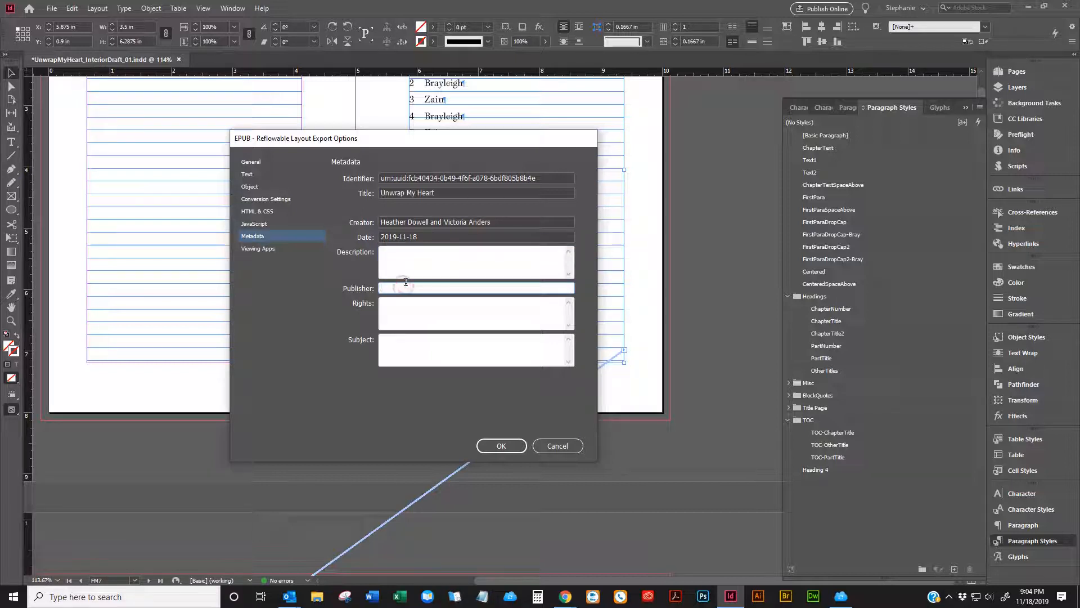
left_click(418, 306)
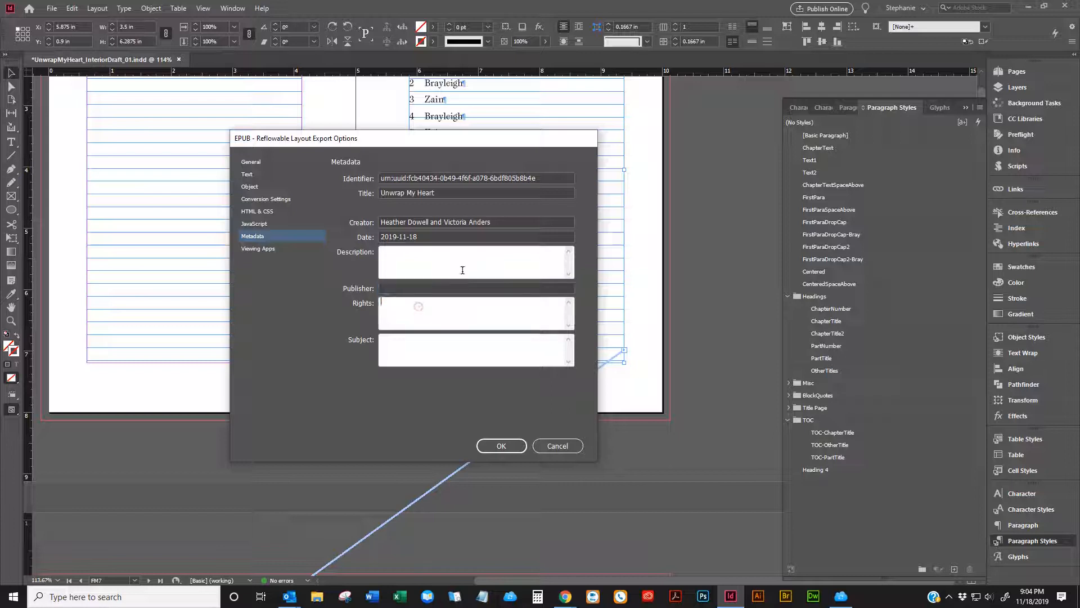
type("All rights reserved")
key("Tab")
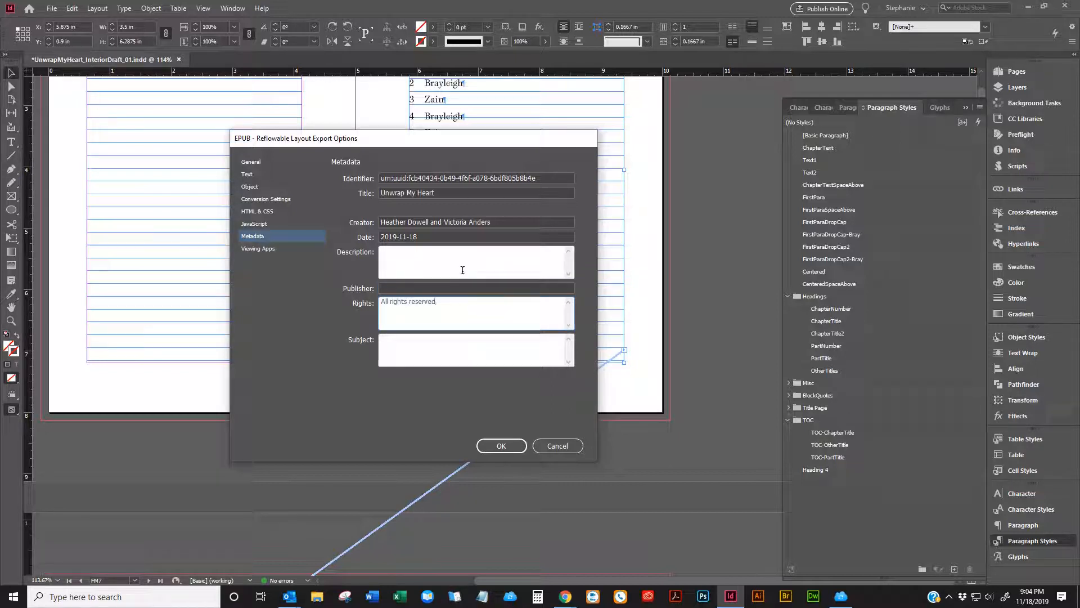
key("Tab")
type("YA Romance")
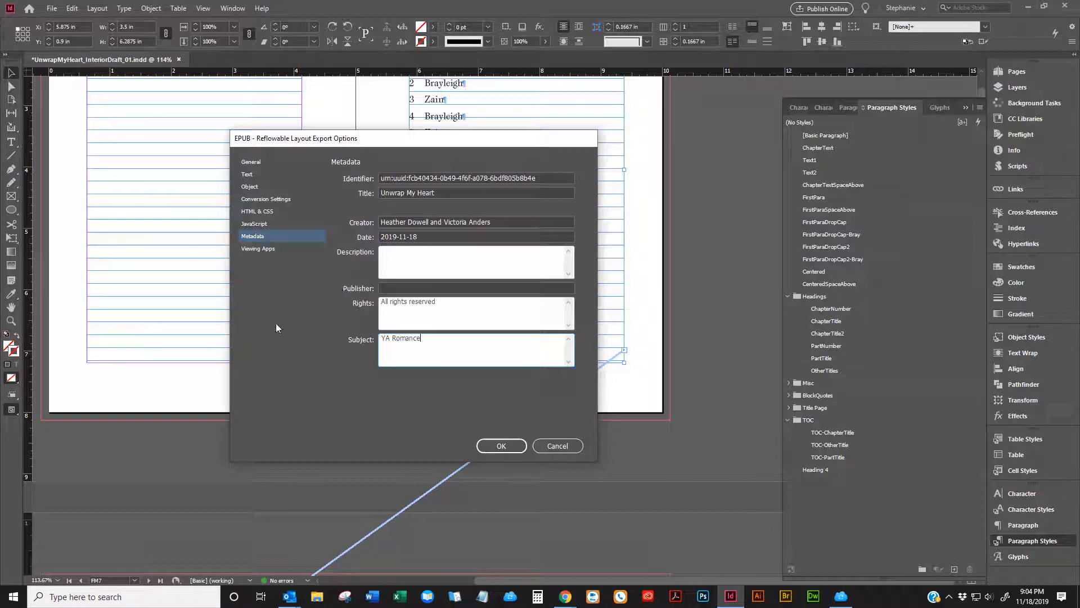
- Export the reflowable EPUB for viewing in the system default reader, DigitalEditions.exe
left_click(267, 250)
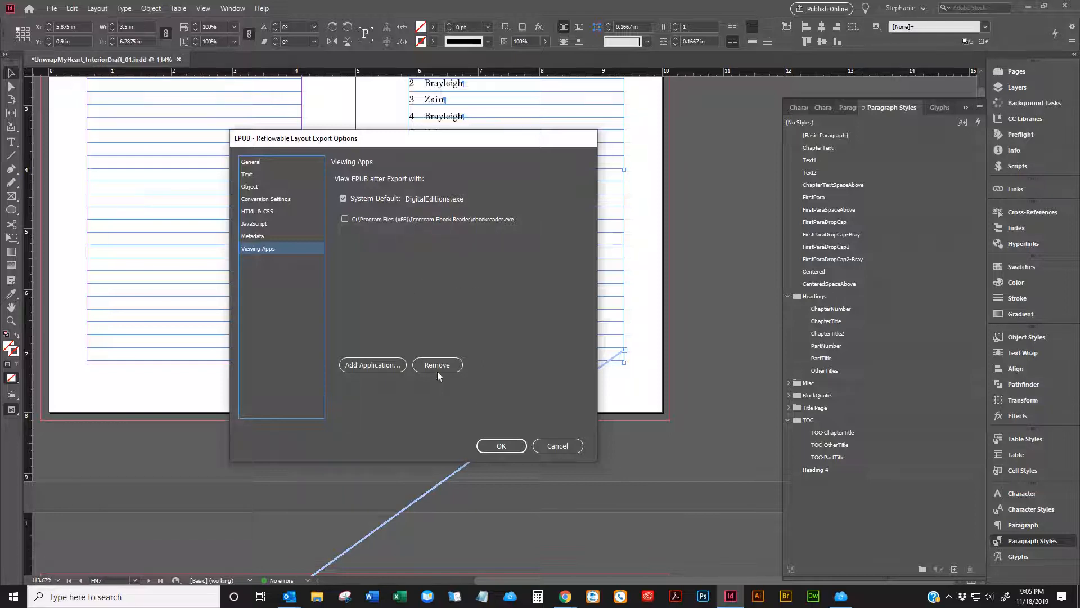
left_click(491, 445)
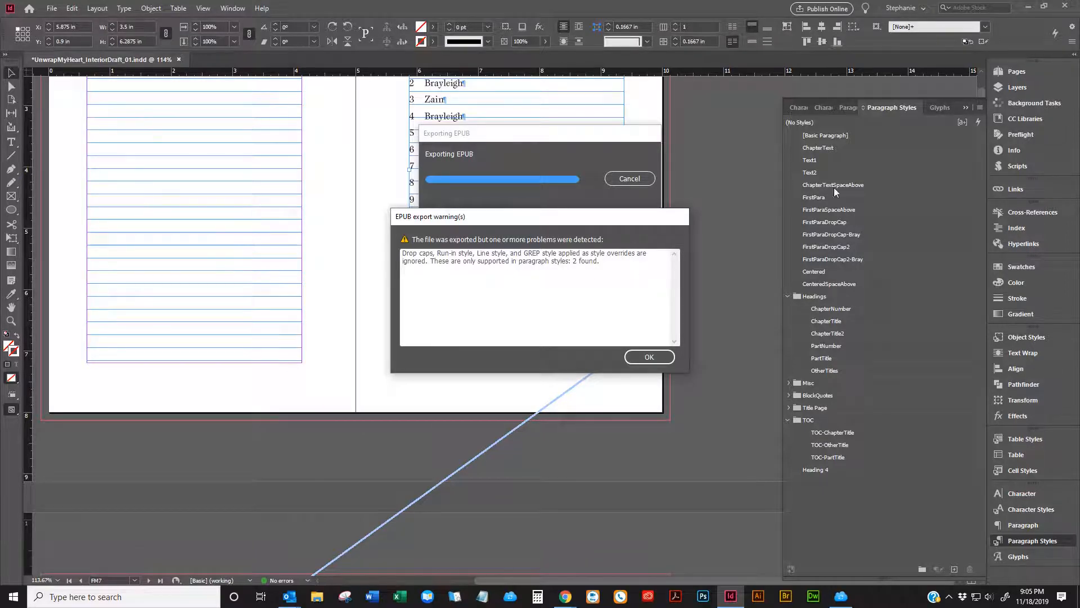
left_click(652, 358)
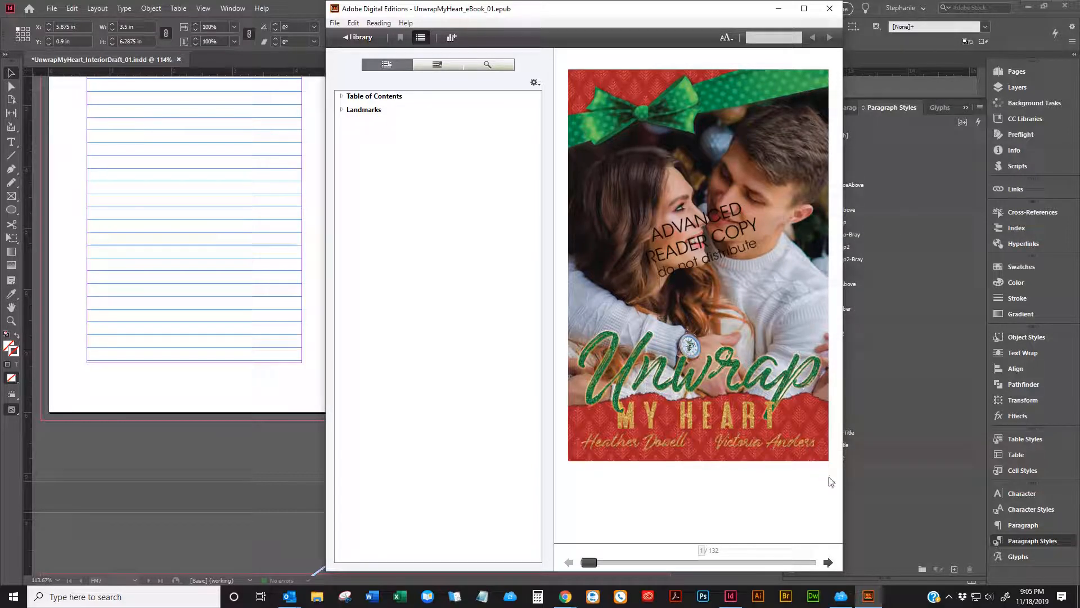
- Examine the cover pages and the advanced reader copy notice of the exported EPUB in Adobe Digital Editions
left_click(828, 563)
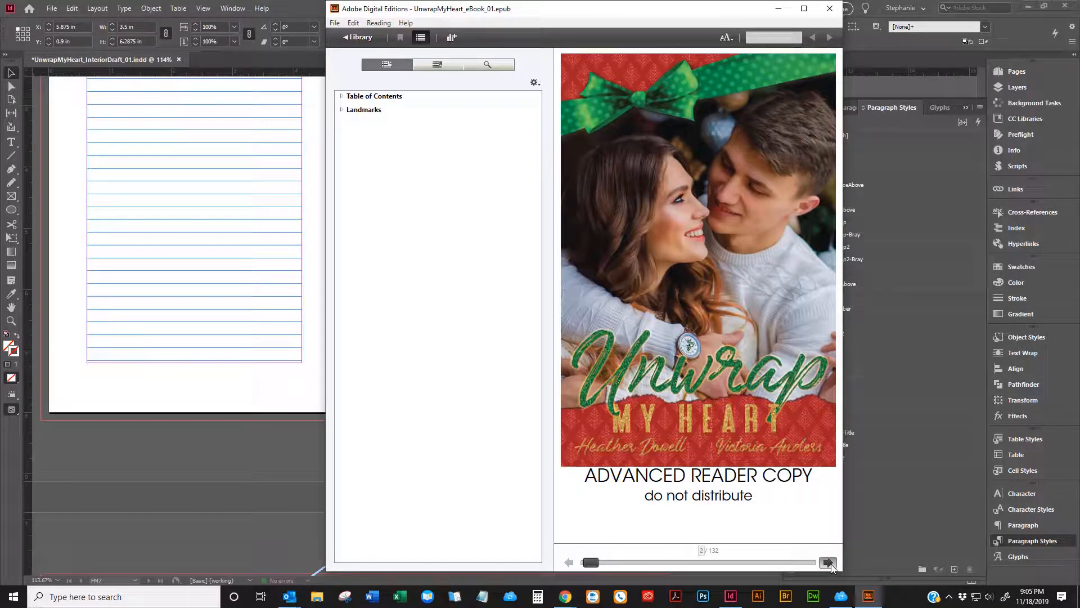
left_click(828, 562)
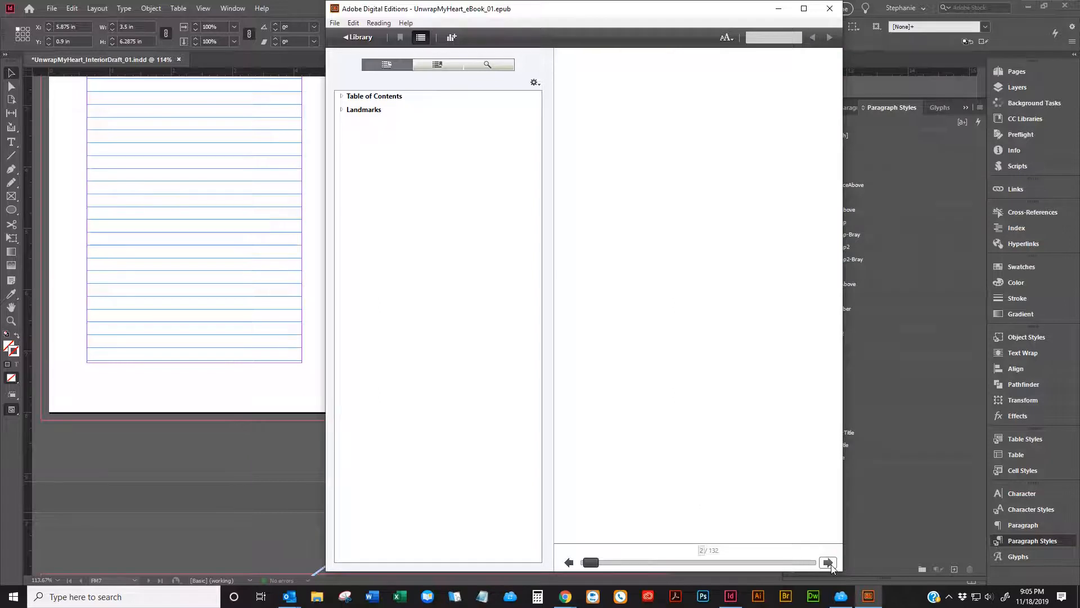
left_click(565, 563)
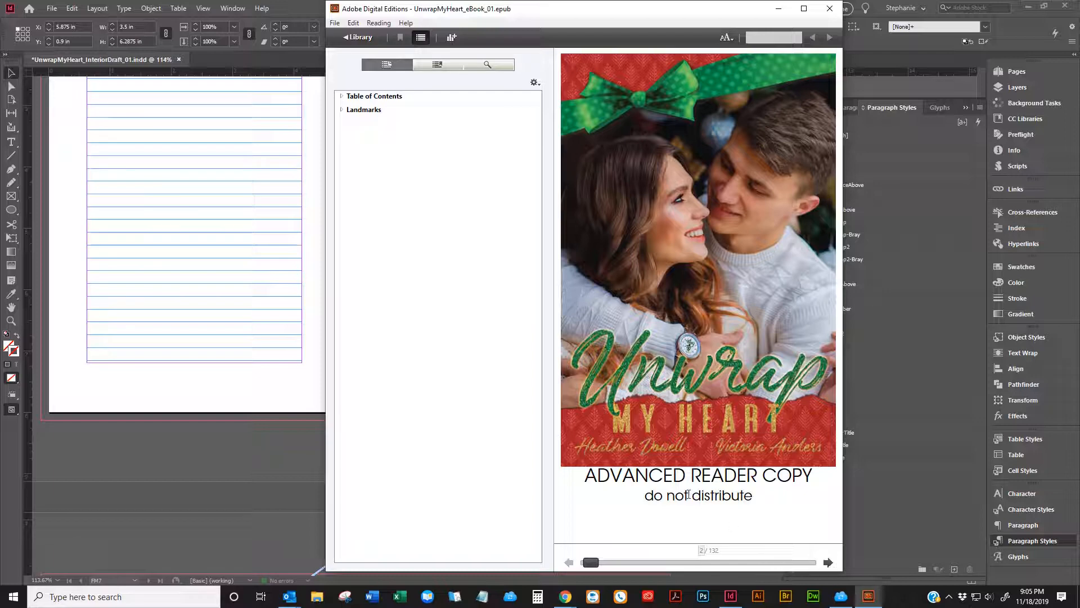
left_click_drag(585, 476, 788, 502)
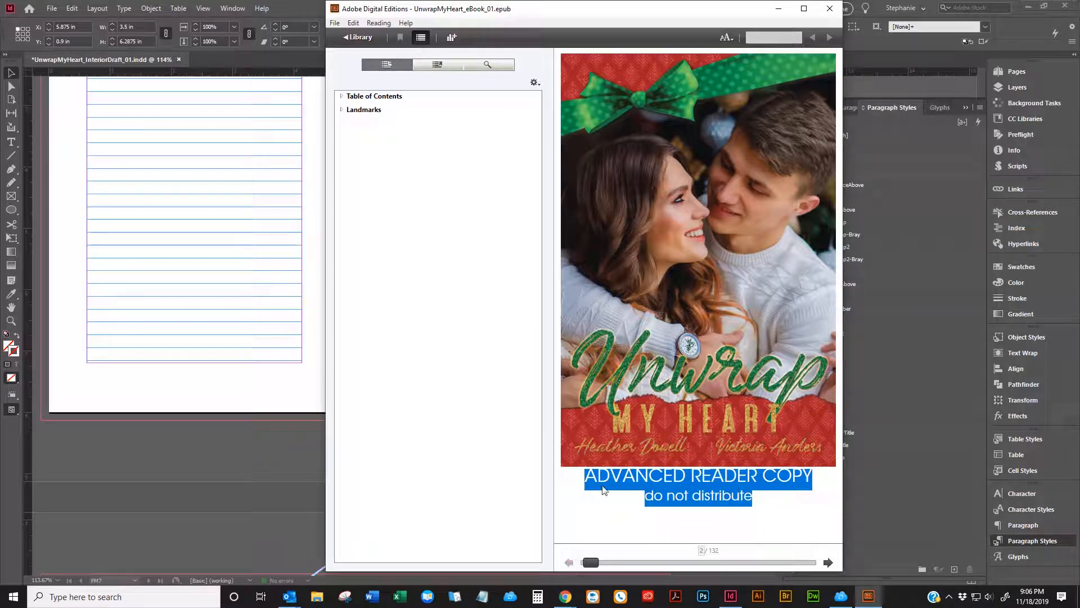
left_click(567, 558)
left_click(790, 531)
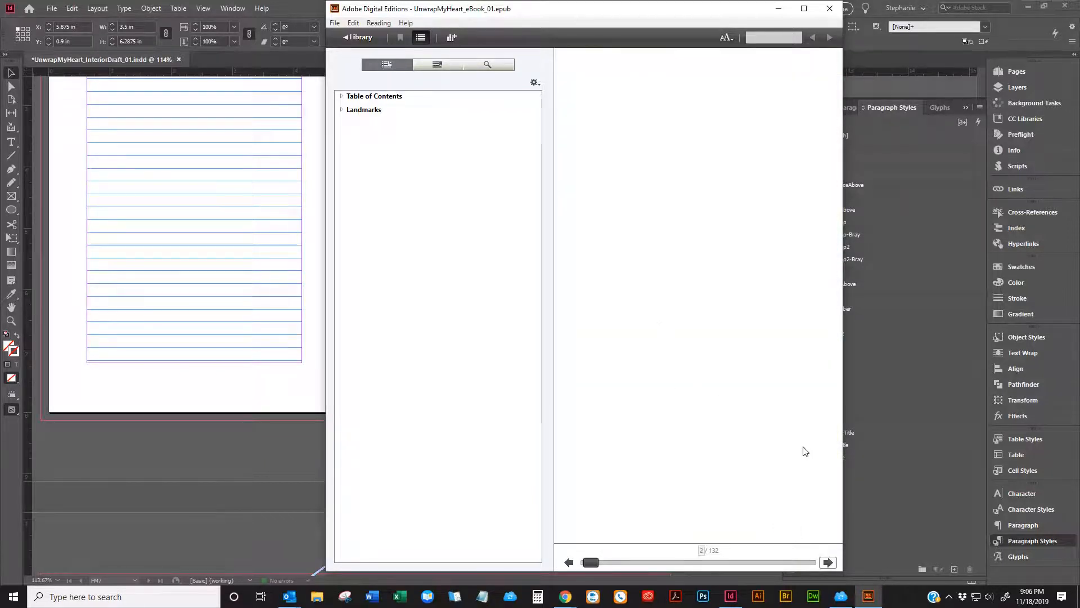
- Check the EPUB's title page, author line, copyright text and linked contents list for layout and live text
left_click(828, 563)
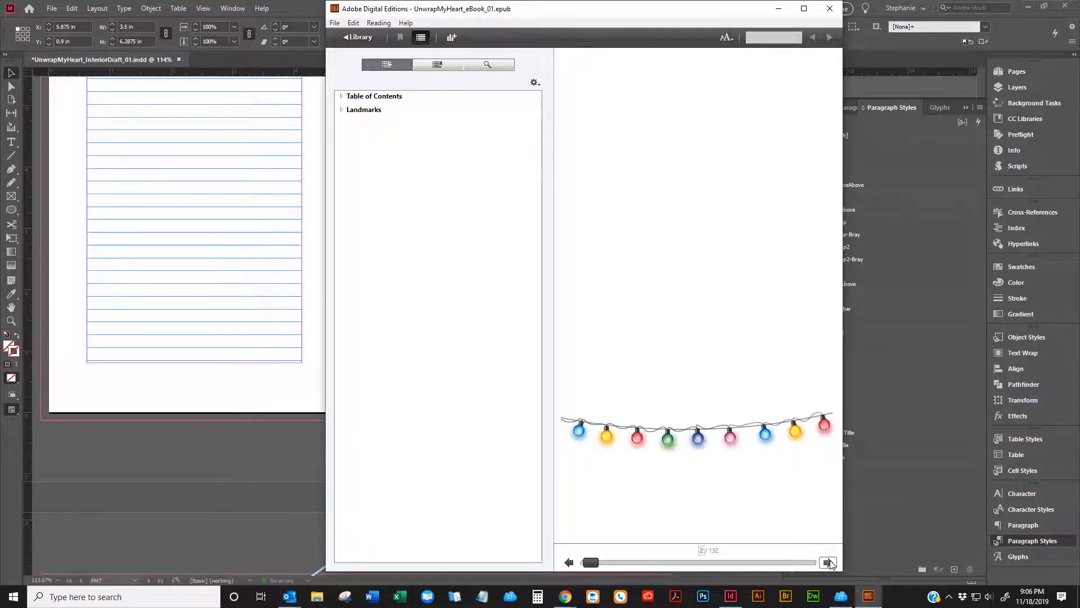
left_click(828, 562)
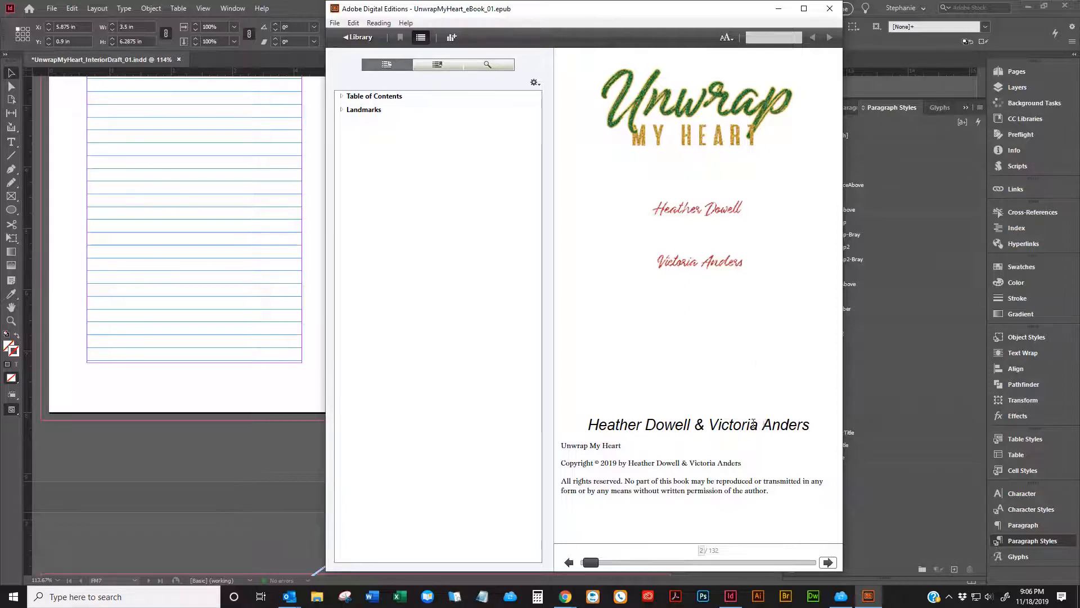
left_click_drag(761, 427, 590, 429)
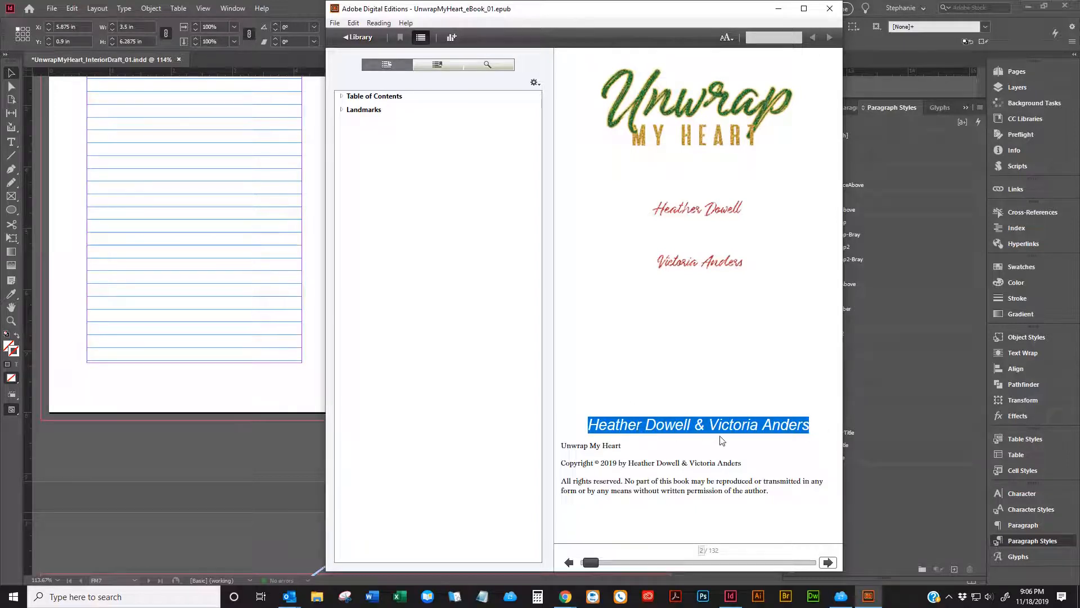
left_click(591, 442)
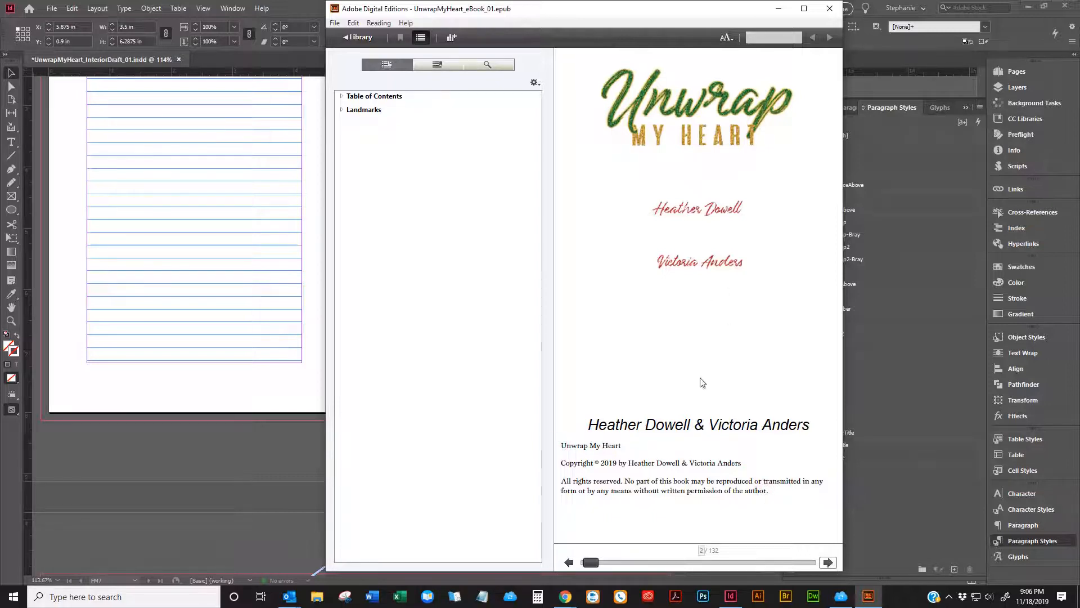
left_click(829, 562)
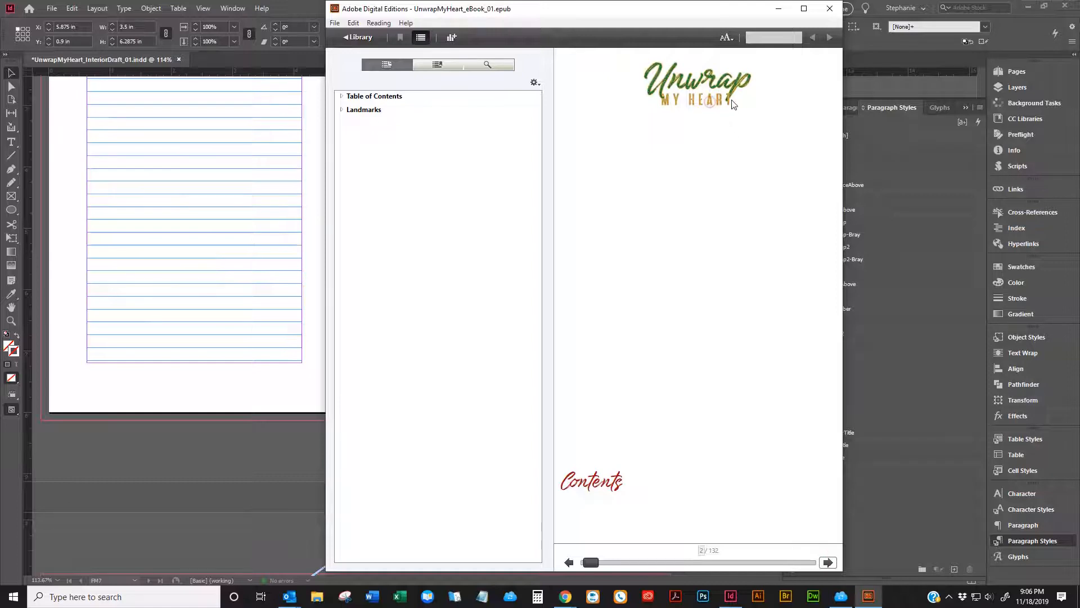
left_click_drag(748, 99, 700, 99)
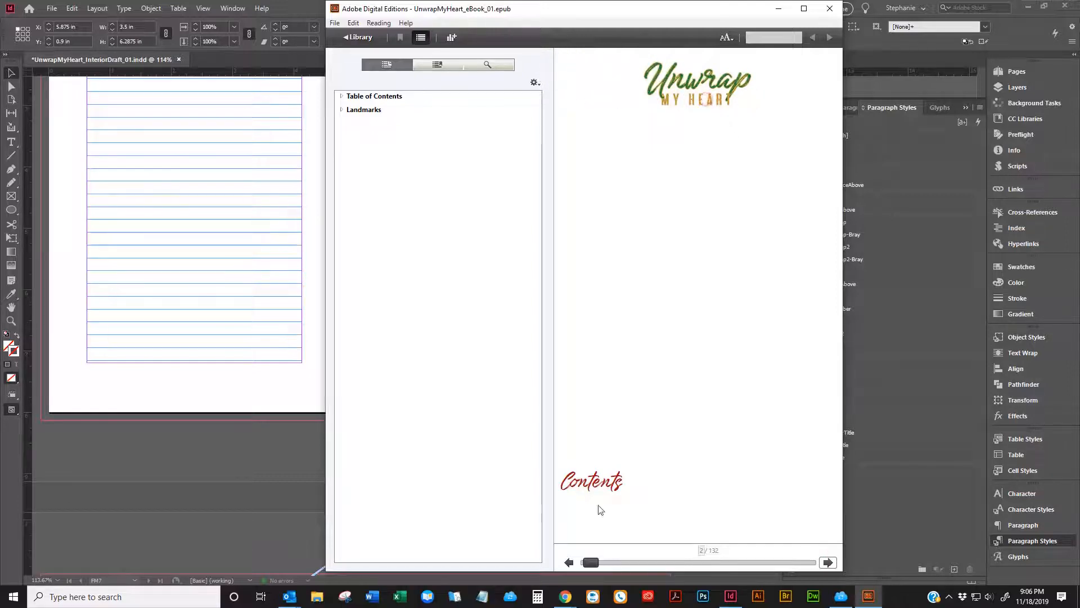
left_click_drag(588, 483, 643, 501)
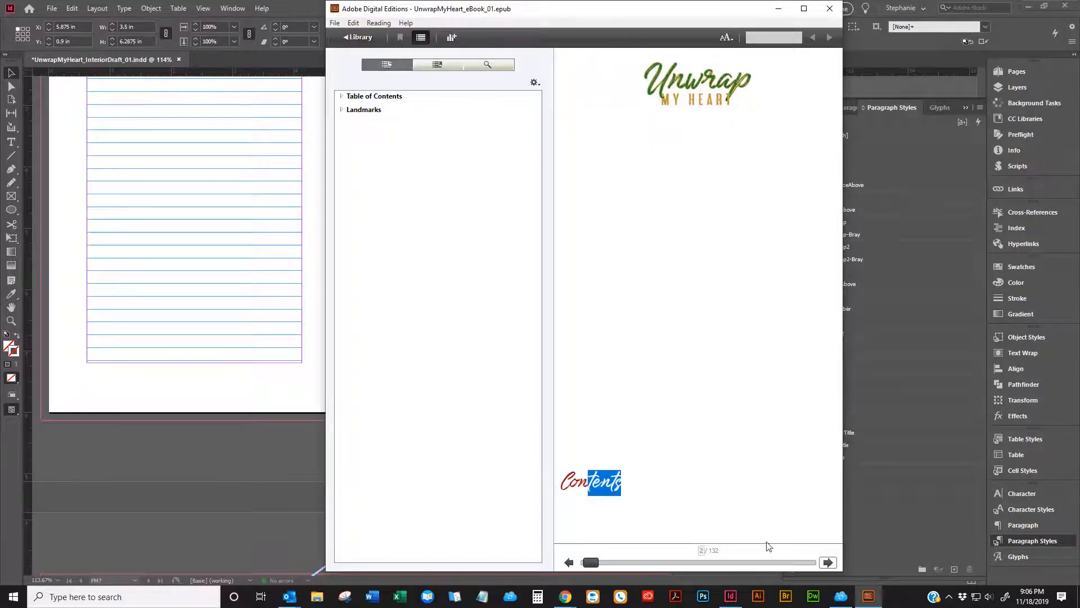
left_click(827, 562)
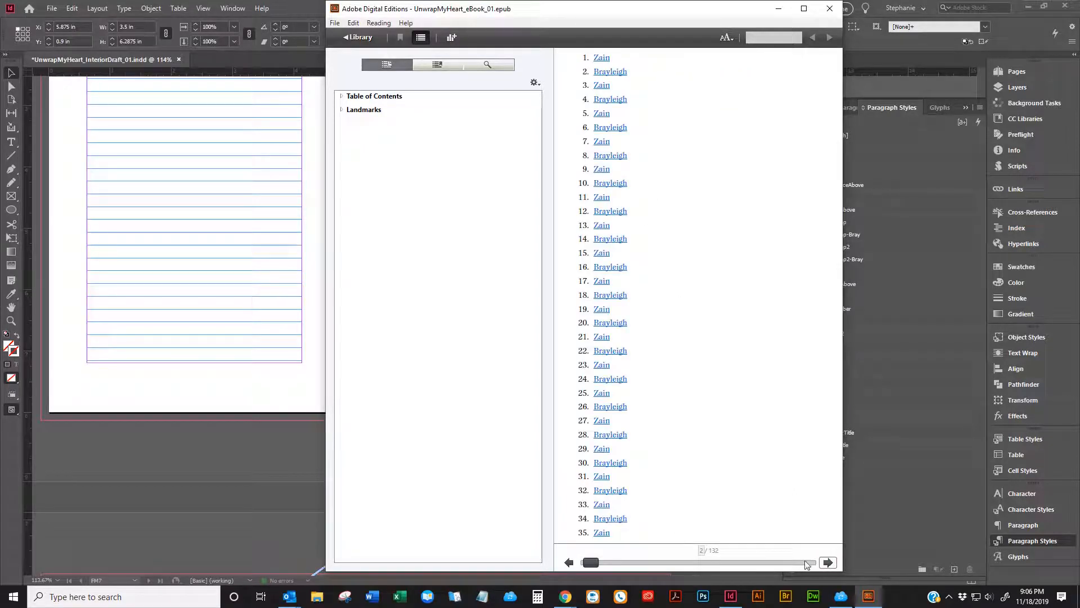
left_click(828, 562)
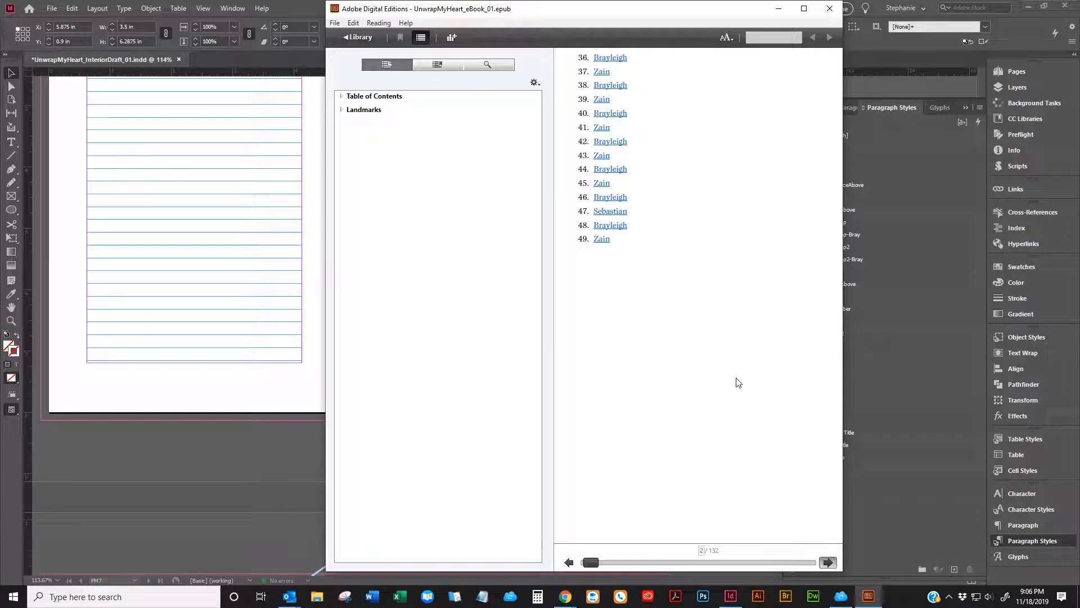
- Check the pages following the EPUB's contents list, including the advanced reader copy letter to the reader
left_click(828, 562)
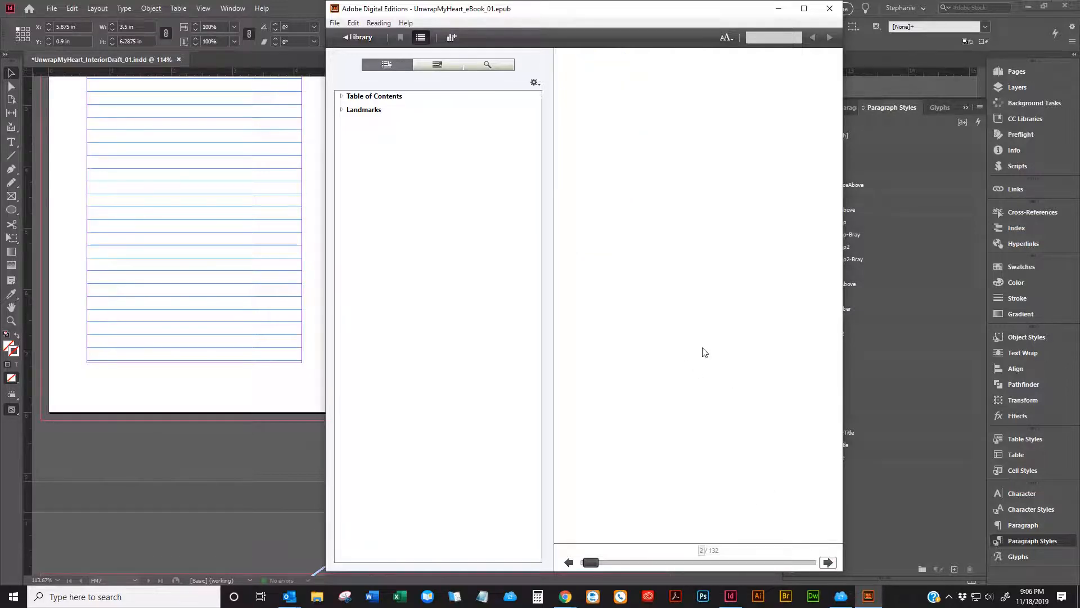
left_click(831, 564)
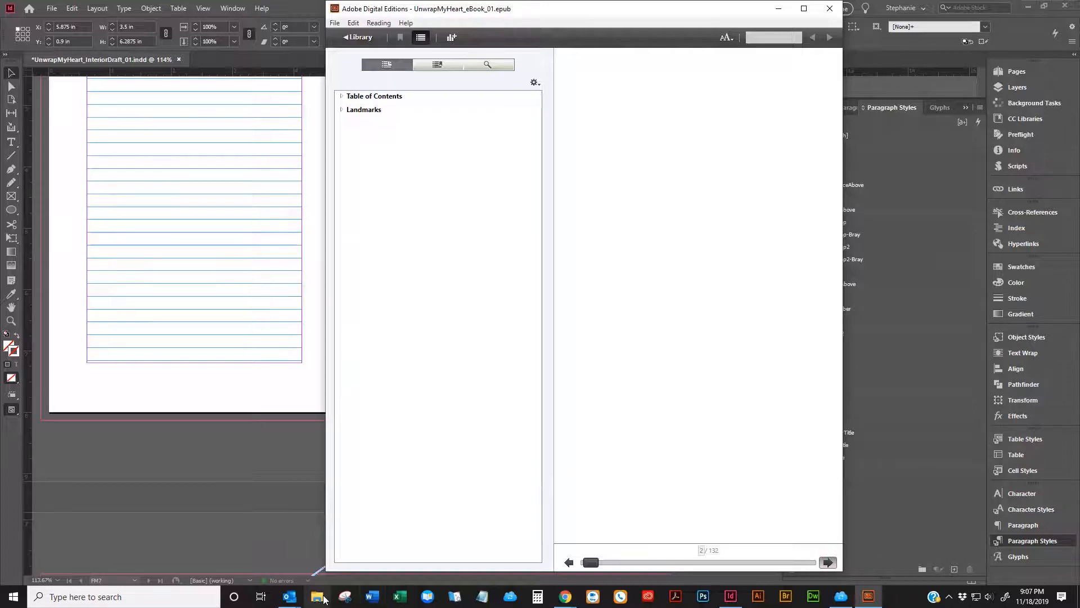
left_click(828, 564)
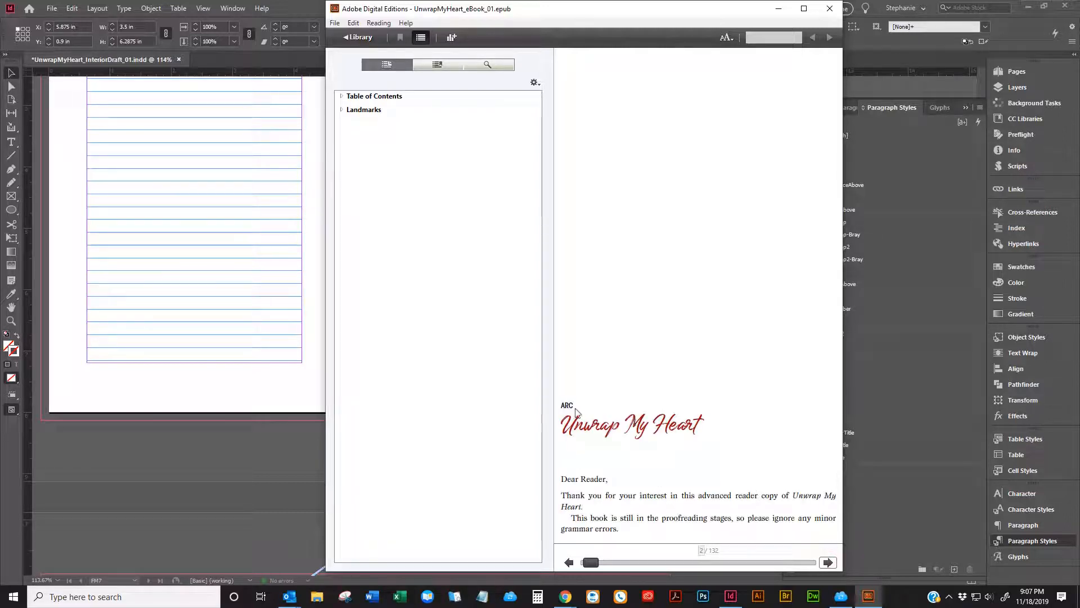
left_click(828, 562)
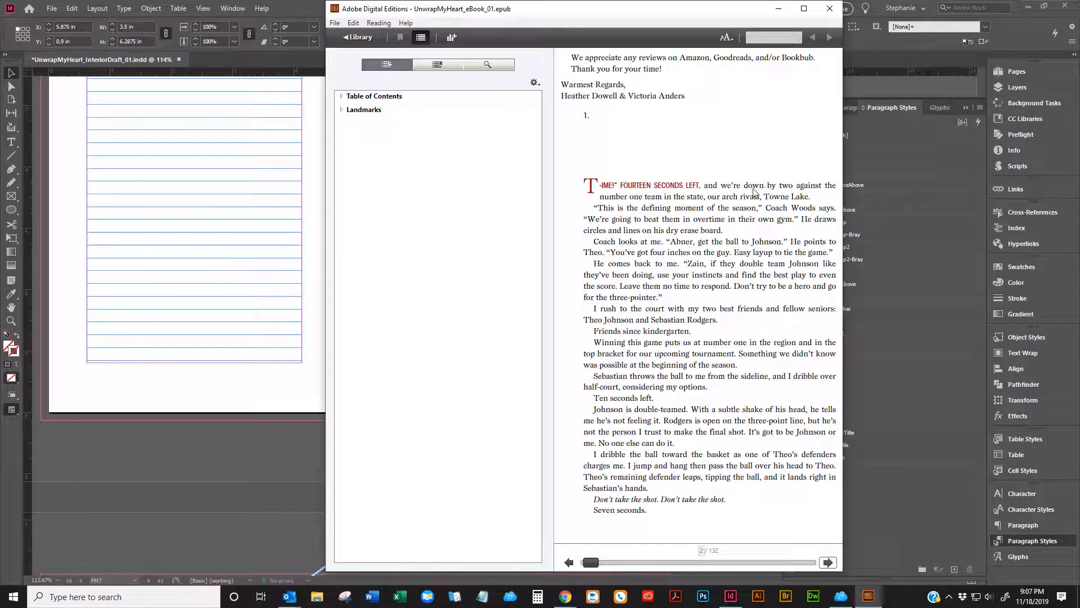
- Inspect the chapter 1 number and the drop cap of its opening paragraph in the EPUB
left_click(588, 116)
double_click(583, 184)
left_click(607, 191)
left_click_drag(584, 187, 598, 188)
left_click(599, 188)
- Check chapter 1's body text, its scene-break ornament and the heading and first paragraph of chapter 2
left_click(829, 564)
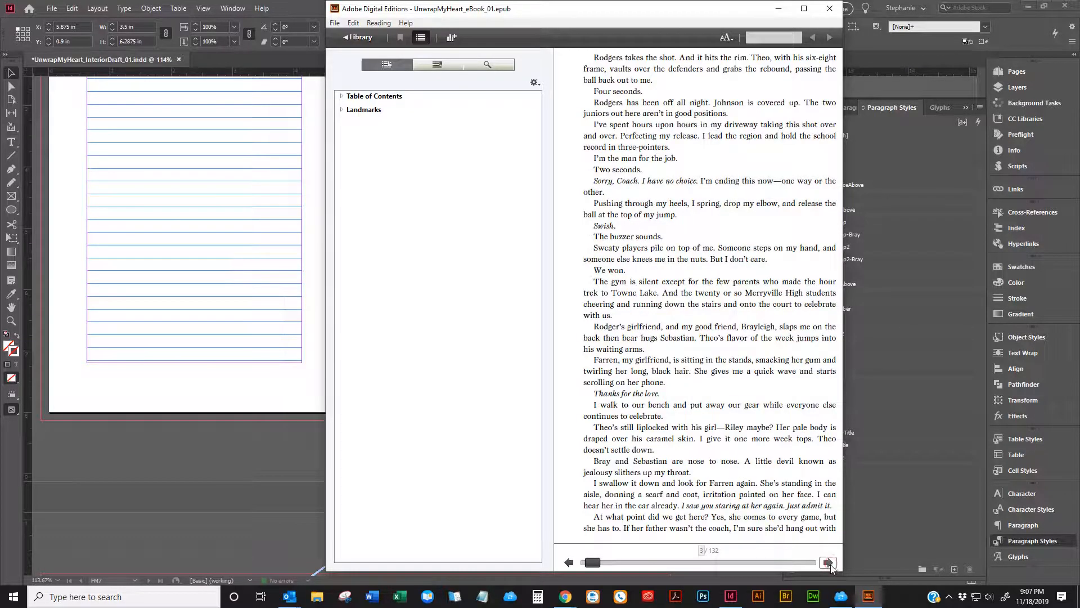
left_click(829, 564)
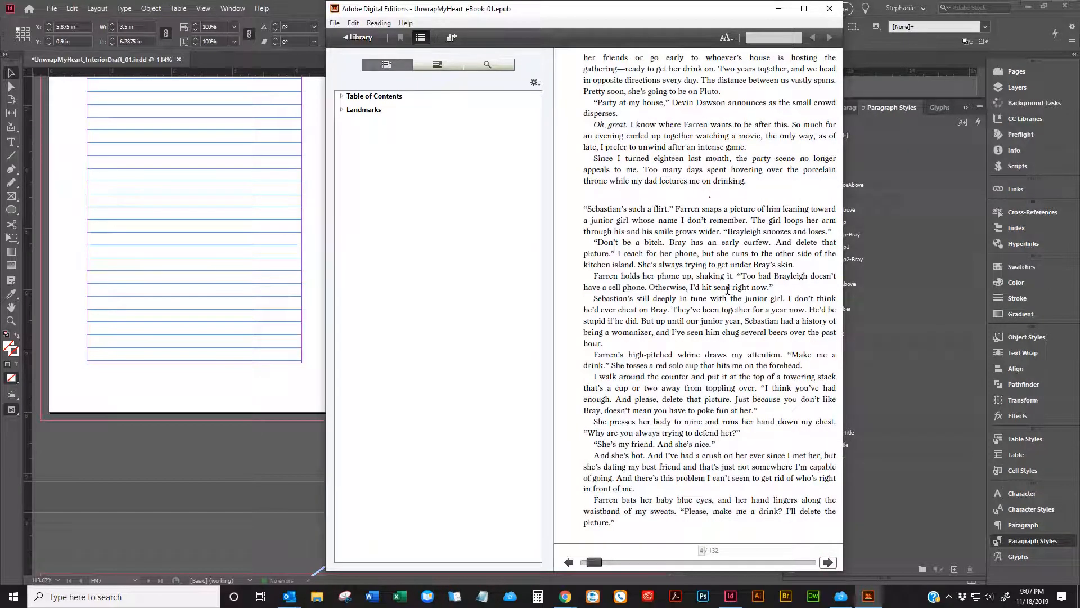
left_click_drag(718, 195, 698, 198)
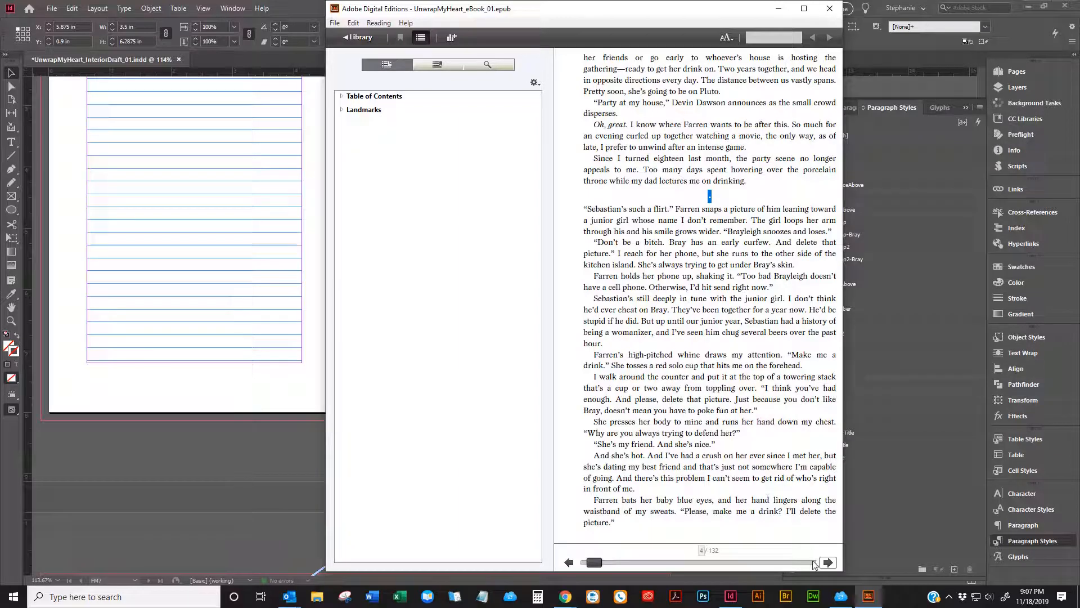
left_click(833, 563)
left_click(829, 562)
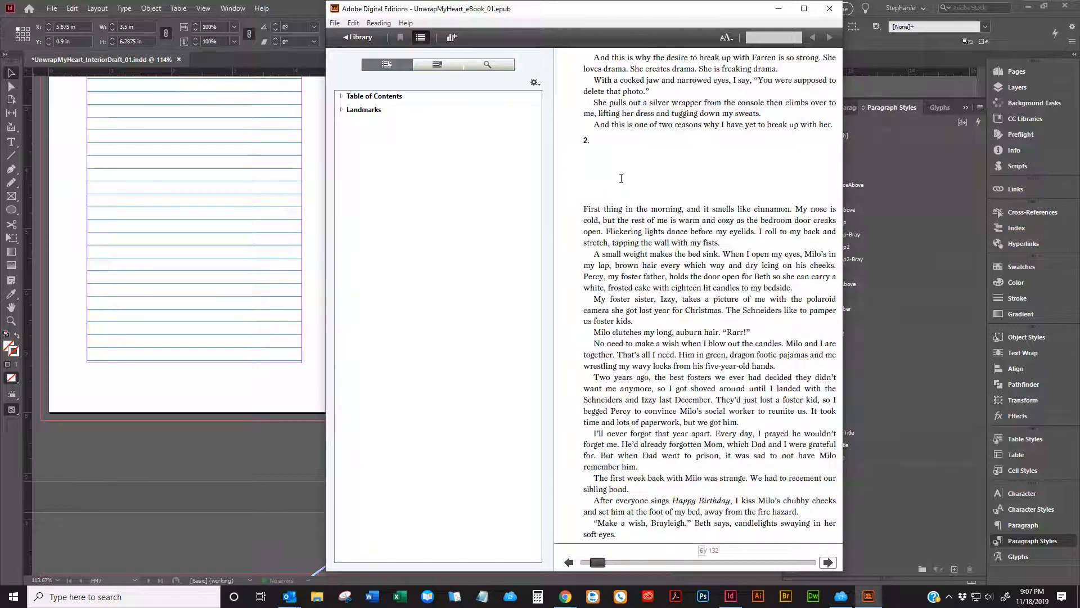
- Examine the chapter 3 and 4 openings for heading numbers, coloured drop caps and paragraph formatting
left_click(827, 563)
left_click(828, 563)
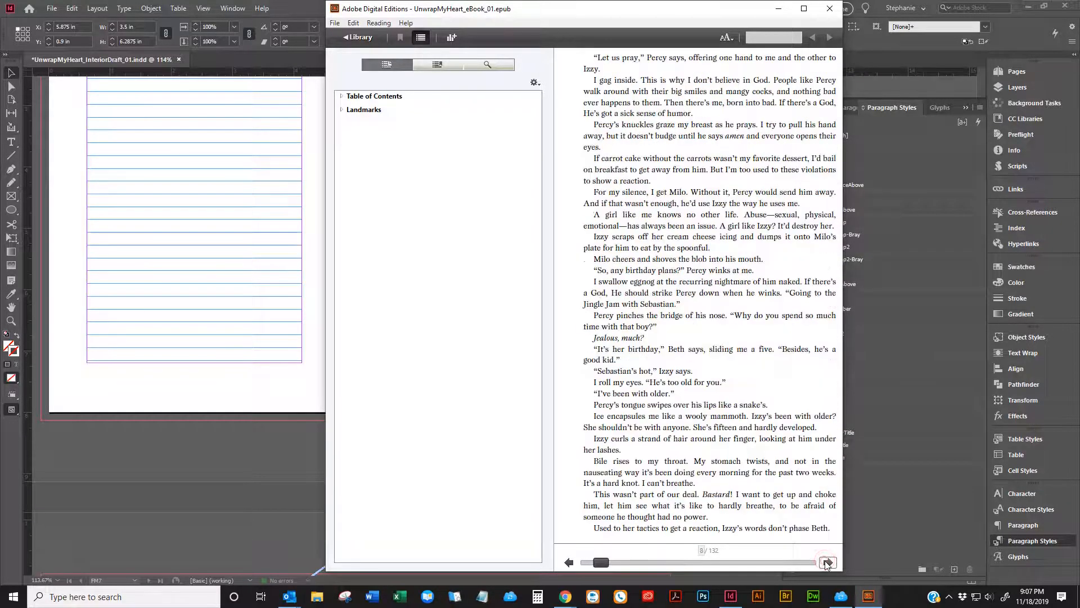
left_click(827, 562)
left_click(827, 562)
left_click(827, 563)
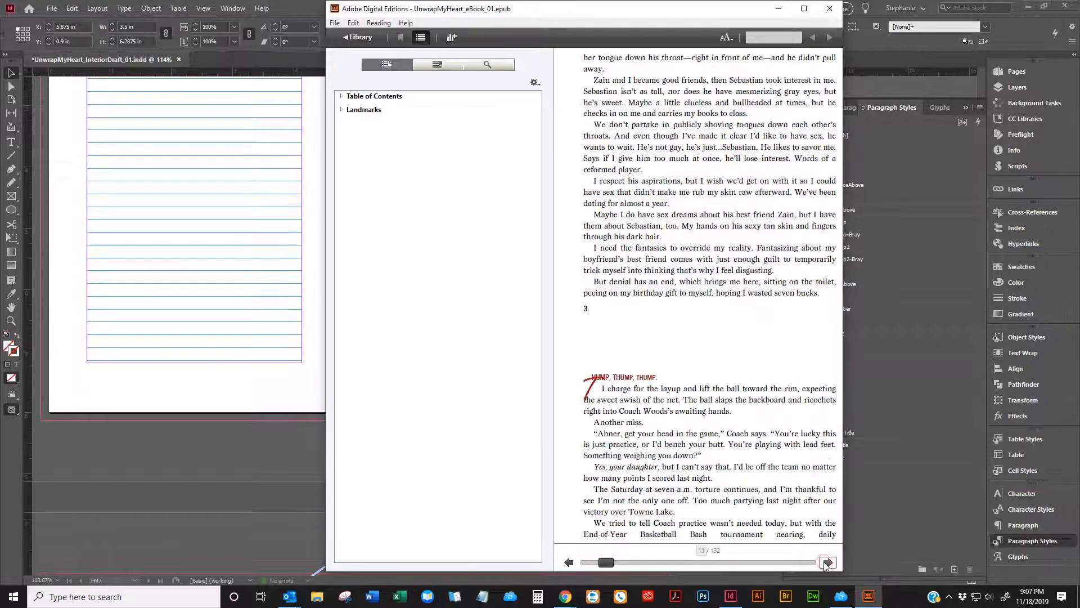
left_click(827, 563)
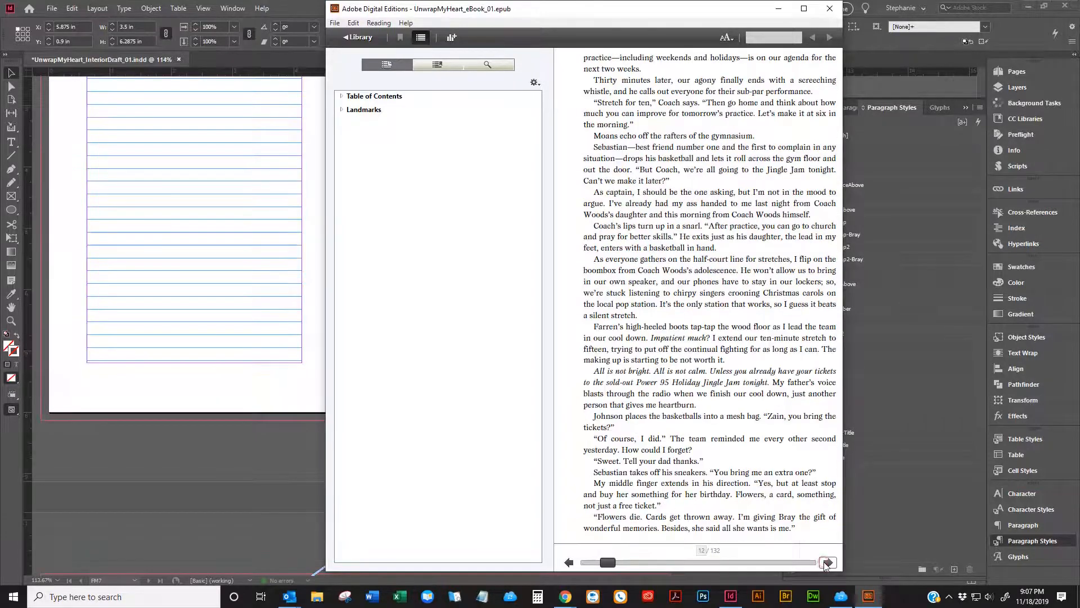
left_click(827, 563)
left_click(827, 563)
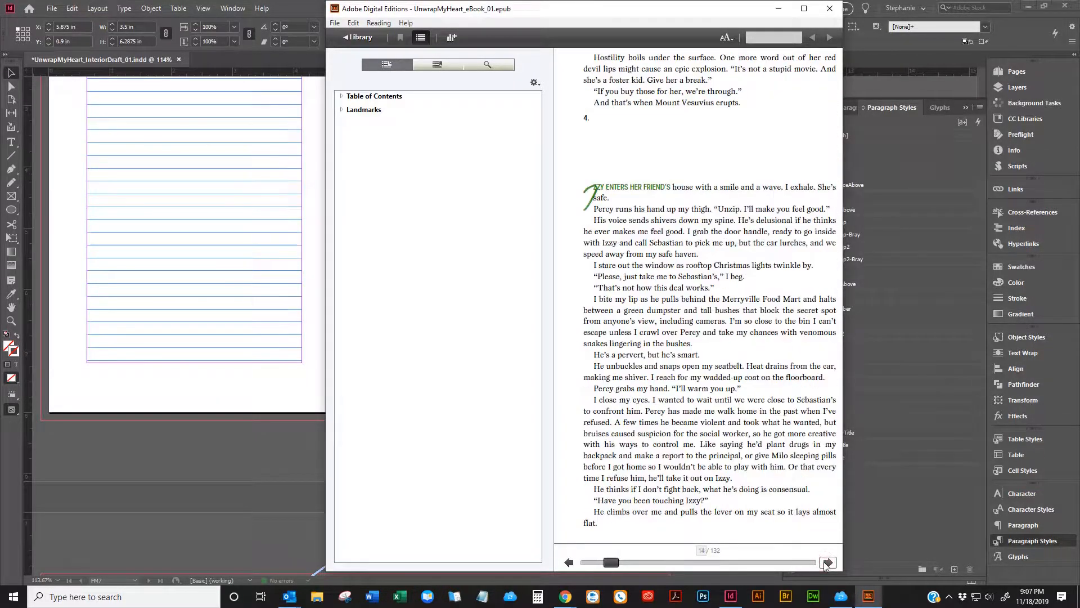
left_click(827, 562)
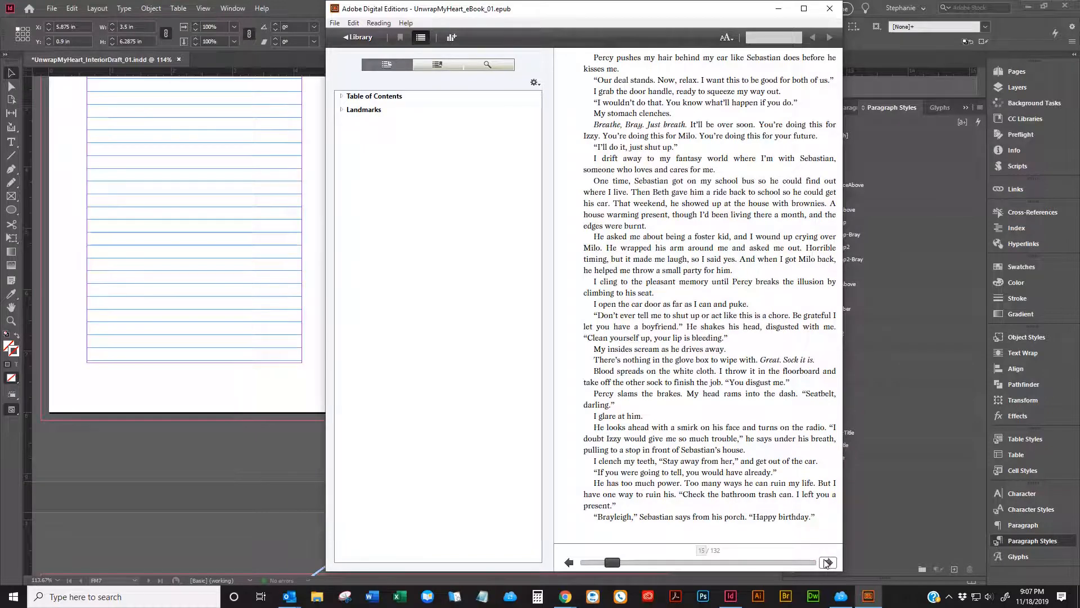
- Skim the remaining chapters of the EPUB up to page 121 to check the text flow and message formatting
left_click(828, 562)
left_click(828, 563)
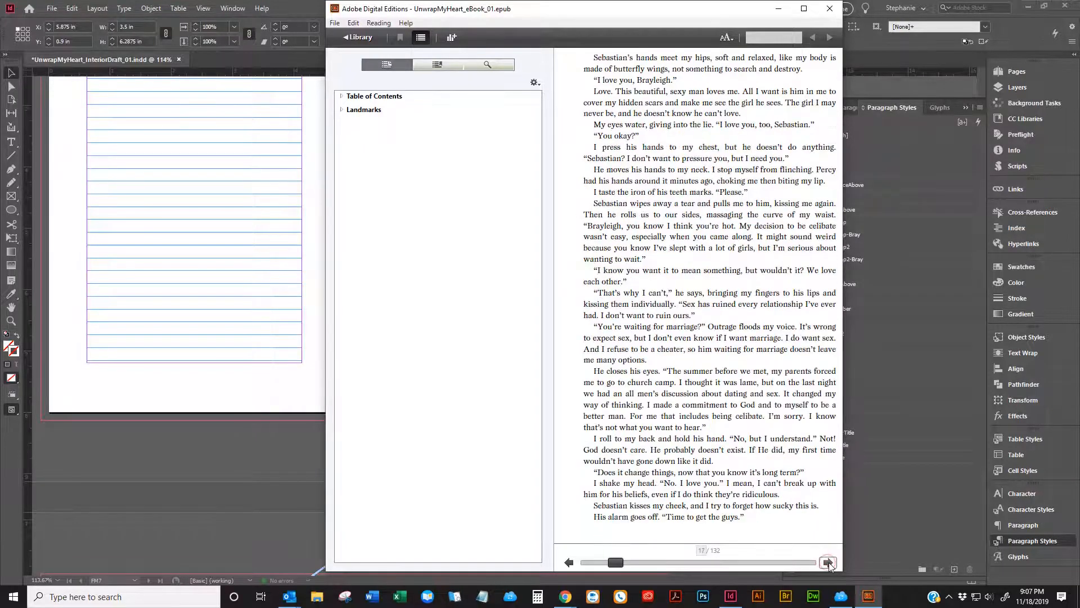
left_click(828, 562)
left_click(827, 562)
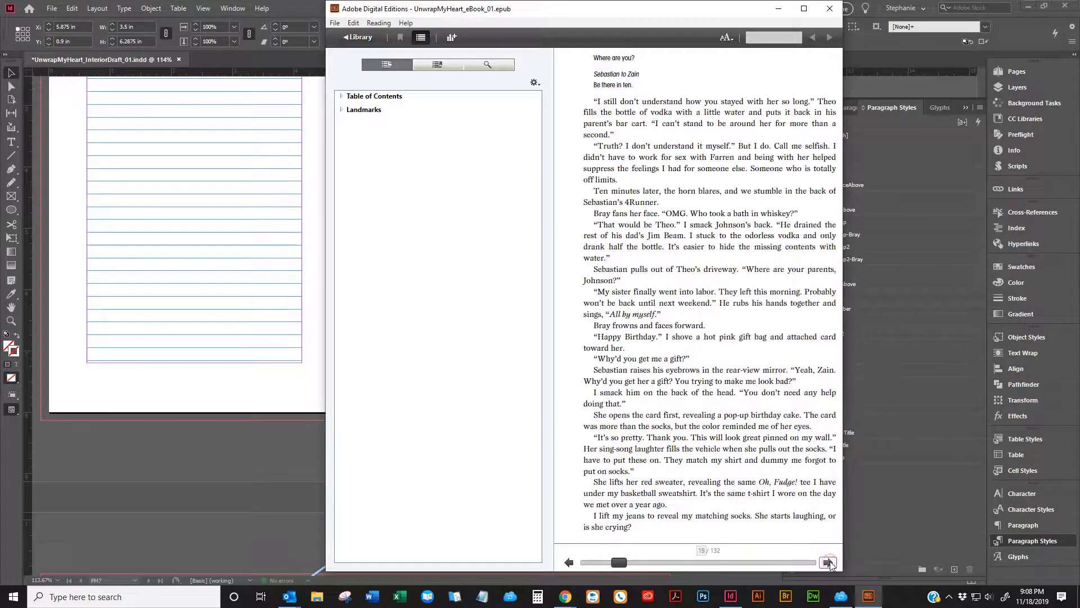
left_click(828, 563)
left_click(829, 563)
left_click(828, 562)
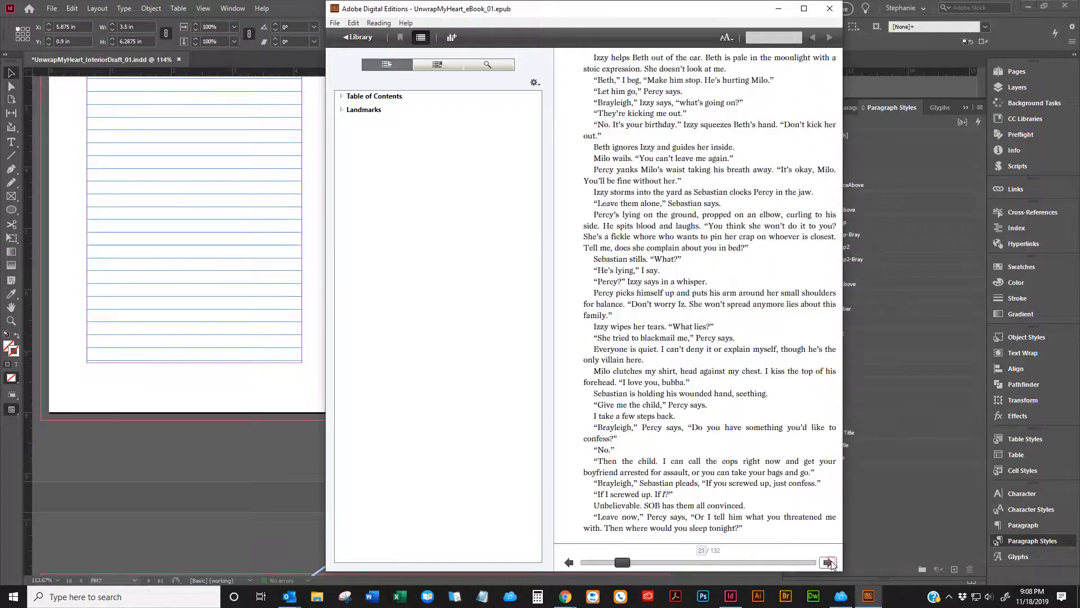
left_click(828, 563)
left_click(828, 563)
left_click(828, 562)
left_click(828, 563)
left_click(828, 563)
left_click(828, 563)
left_click(829, 562)
left_click(829, 562)
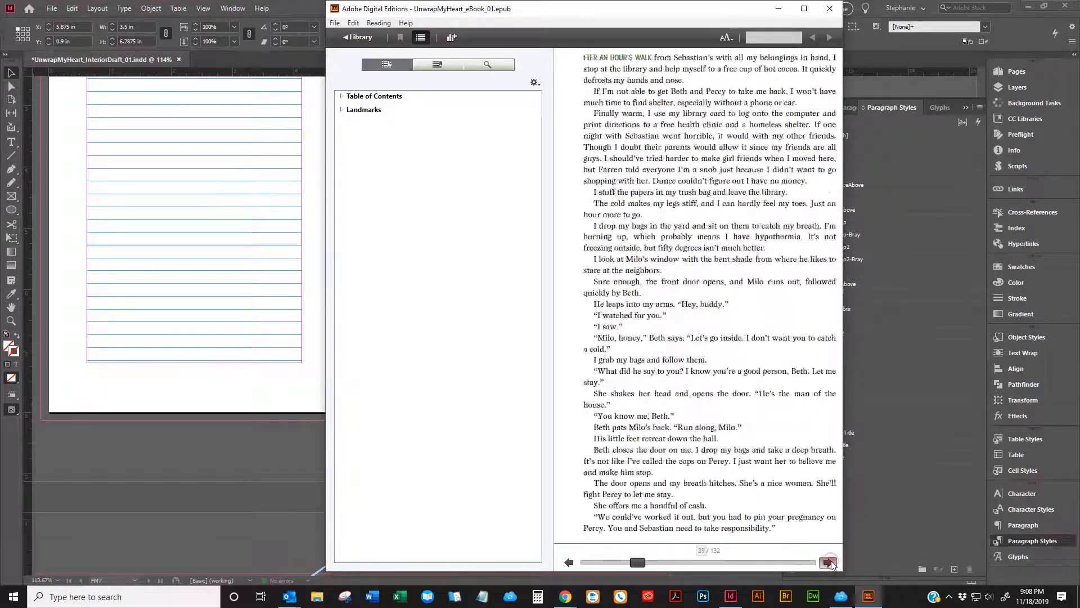
left_click(829, 563)
left_click(829, 563)
left_click(699, 562)
left_click(696, 566)
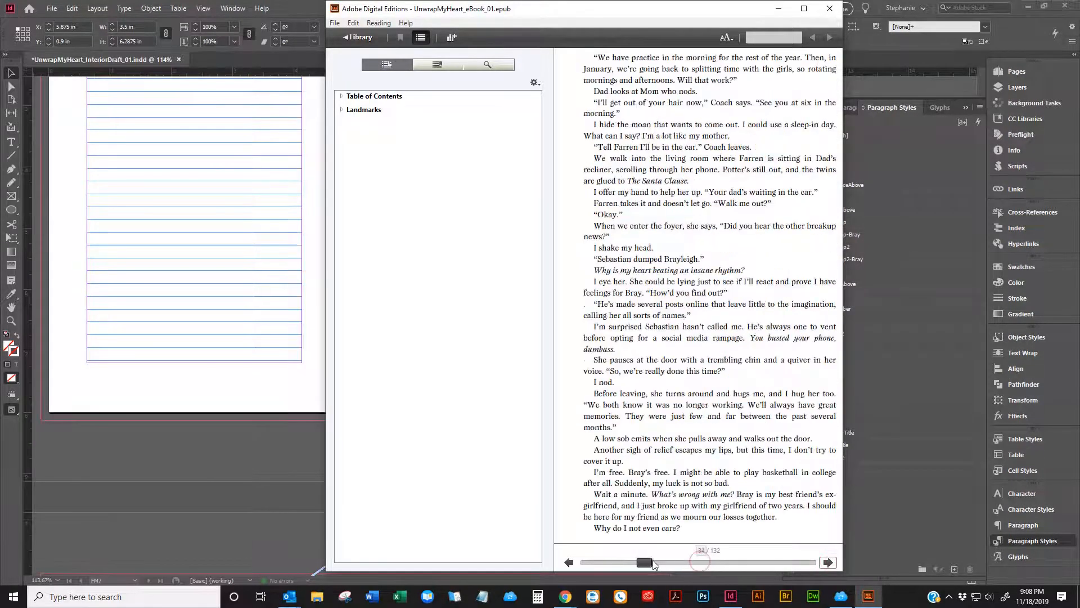
left_click_drag(645, 563, 789, 566)
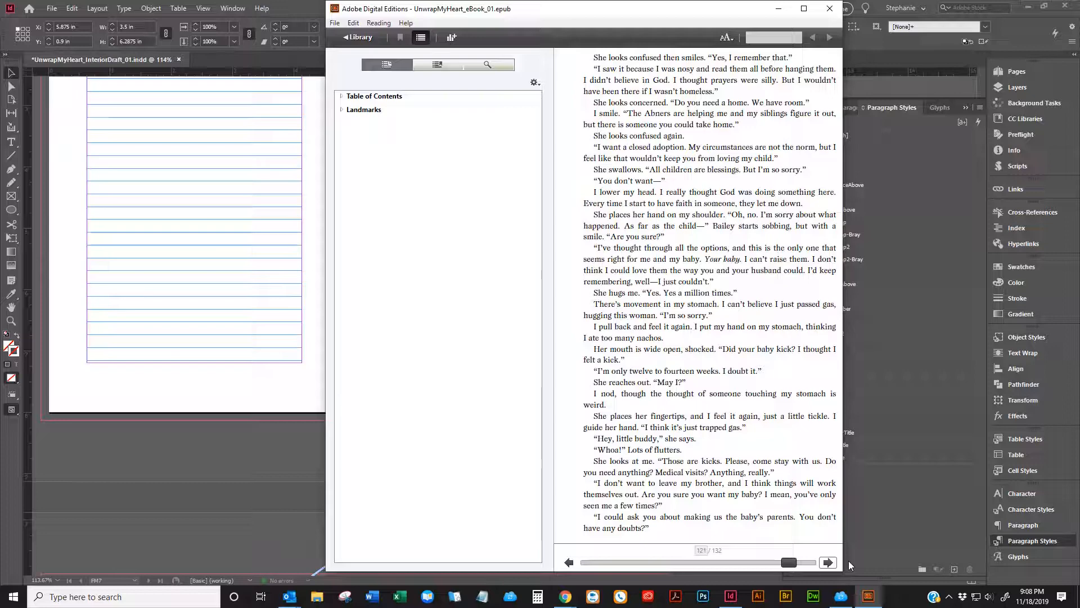
- Close Adobe Digital Editions without copying the book to its library, and load the exported Unwrap My Heart EPUB into Kindle Previewer
left_click(831, 9)
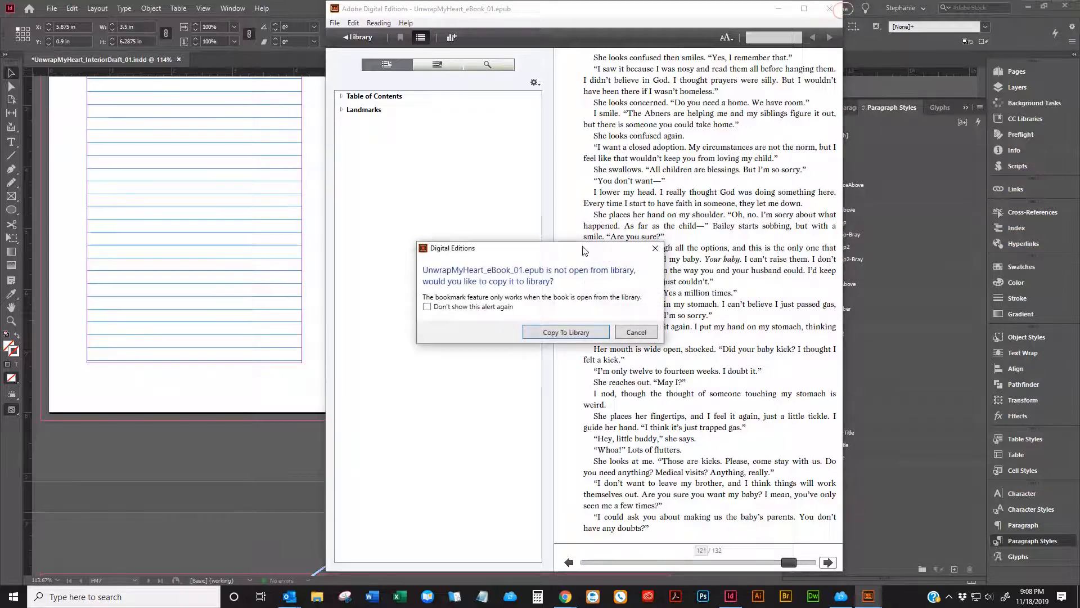
left_click(634, 332)
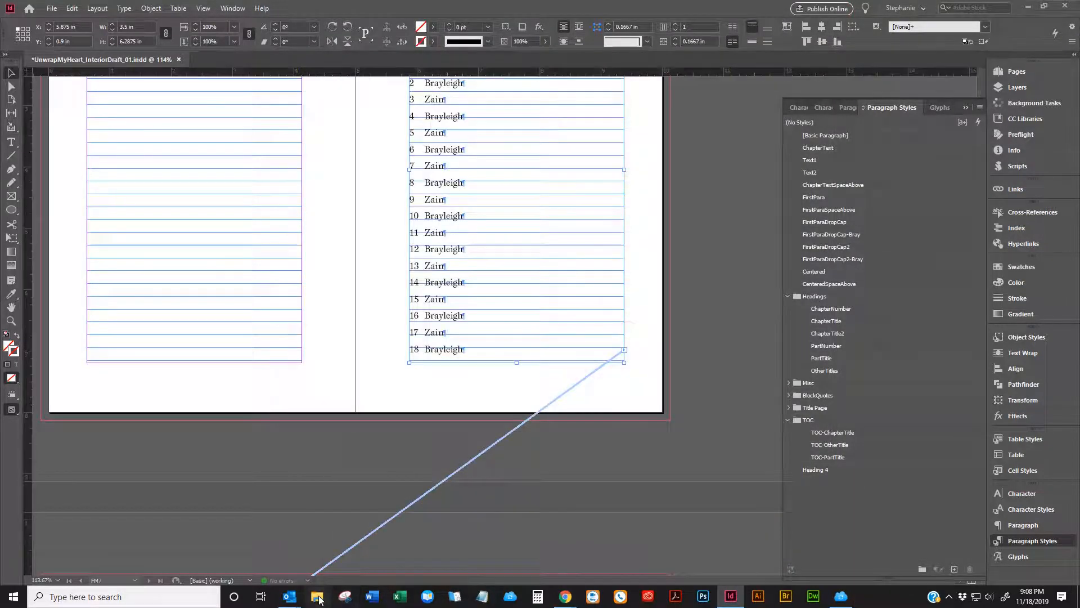
left_click(318, 598)
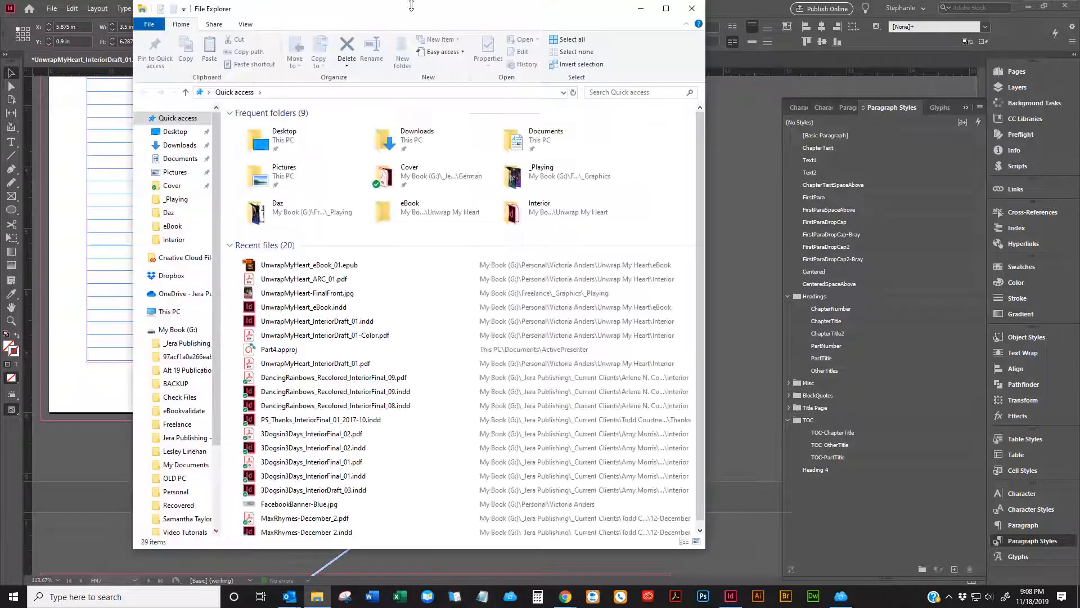
left_click_drag(430, 9, 0, 15)
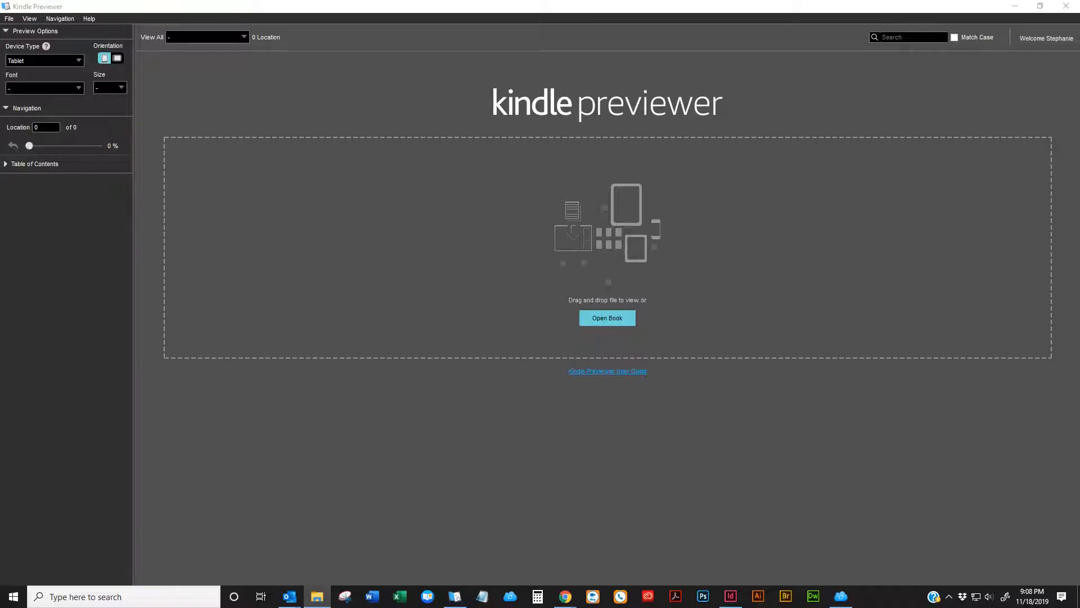
left_click_drag(259, 389, 580, 252)
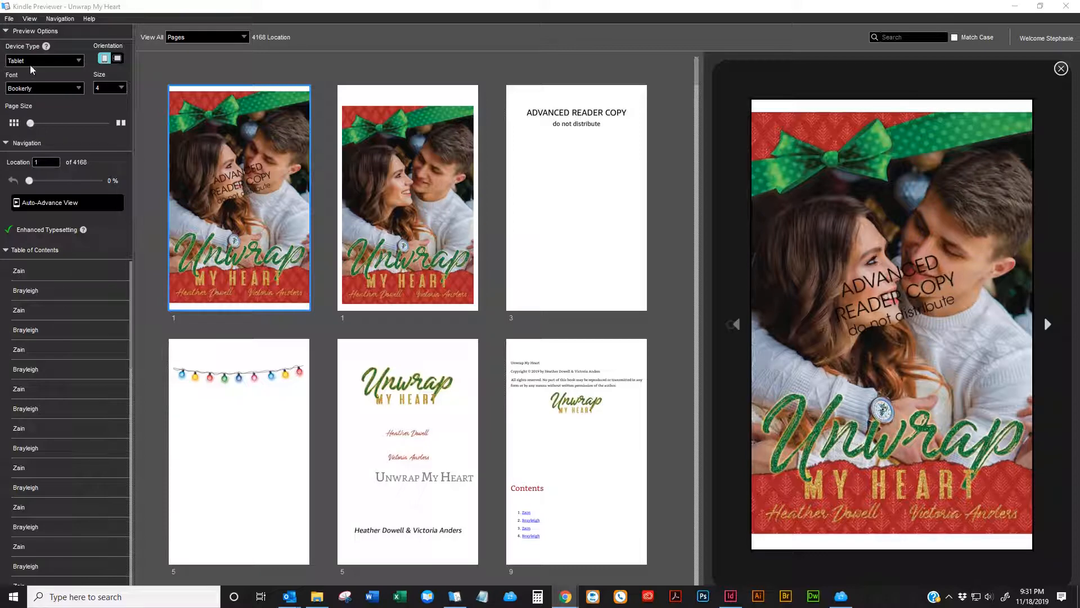
- Compare the book's appearance on the Phone and Kindle E-reader device types, and return the preview to Tablet
left_click(44, 60)
left_click(37, 100)
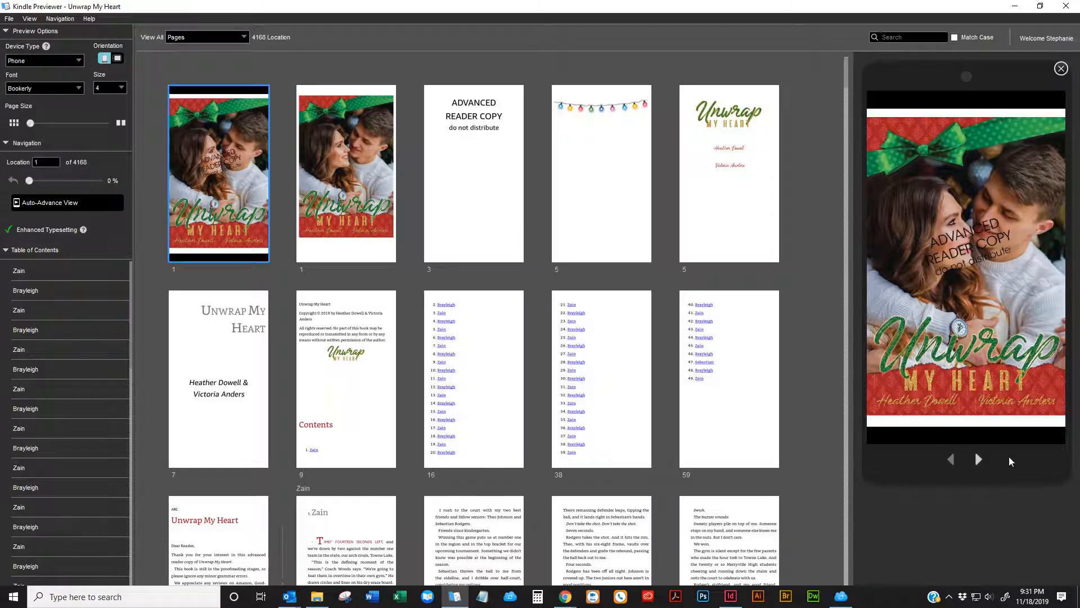
left_click(73, 61)
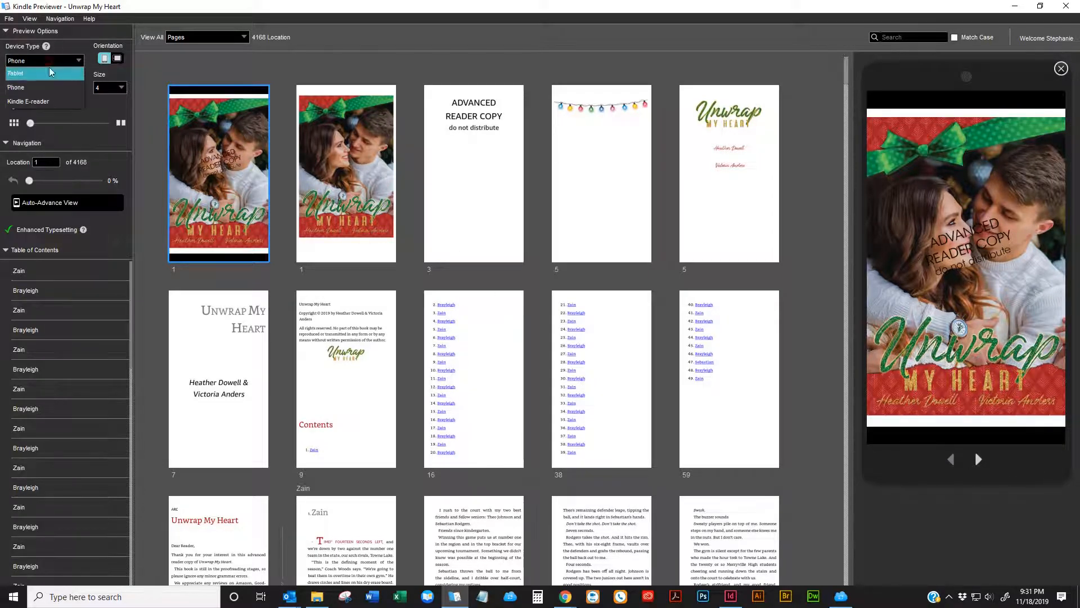
left_click(39, 101)
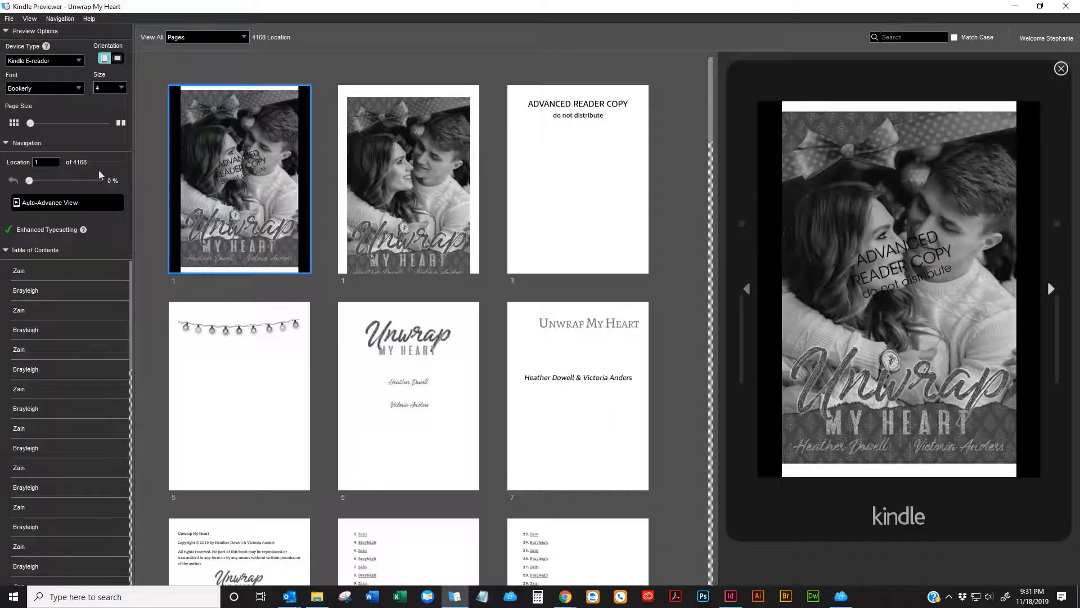
left_click(74, 61)
left_click(34, 73)
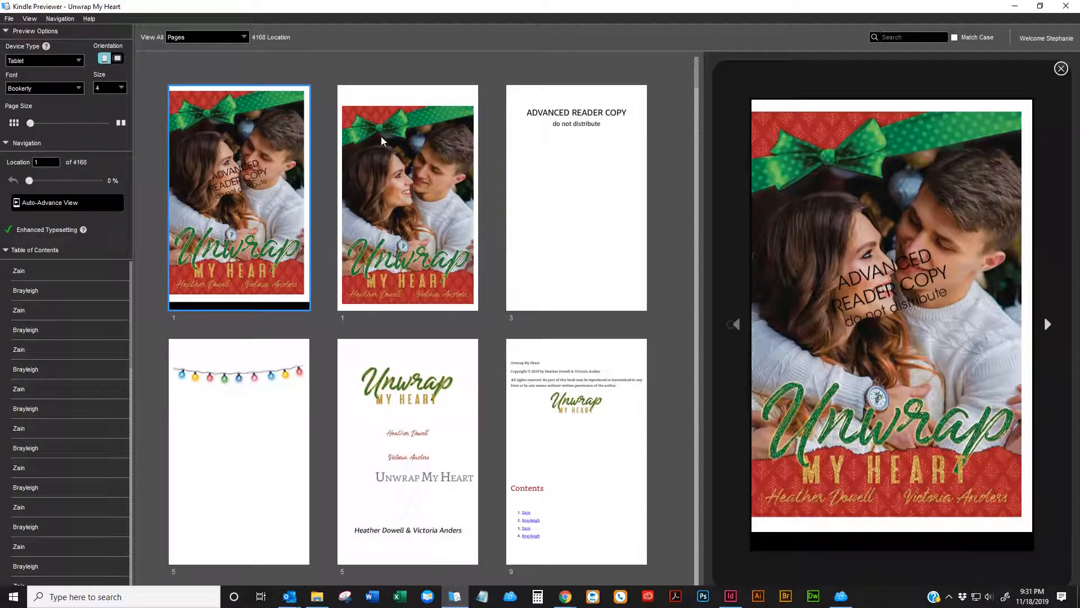
- Review the available reader fonts, keep Bookerly, and examine the chapter page thumbnails for headings and drop caps
left_click(63, 90)
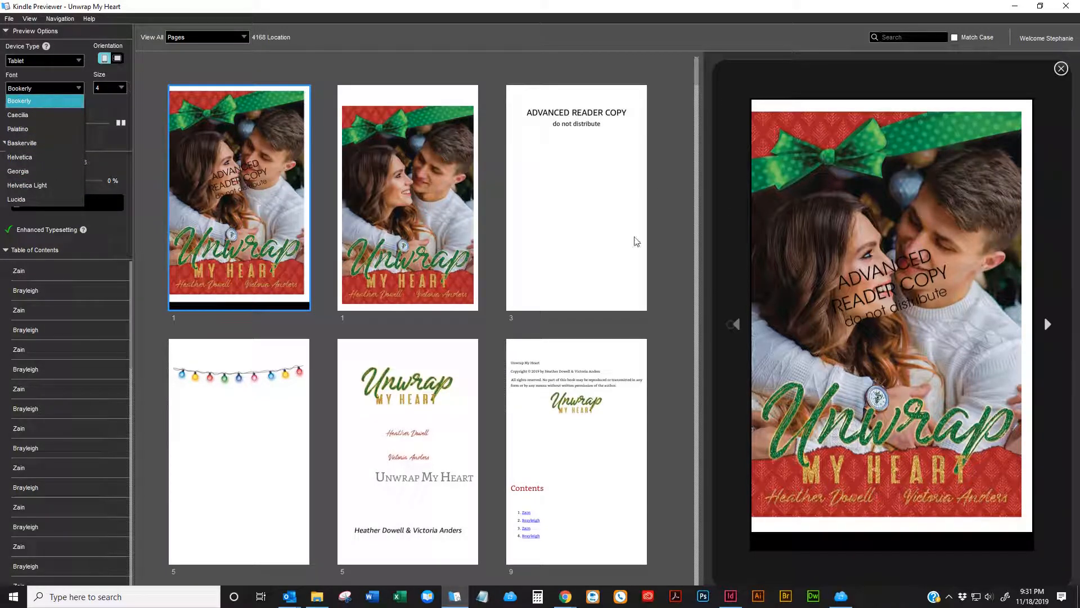
left_click(24, 105)
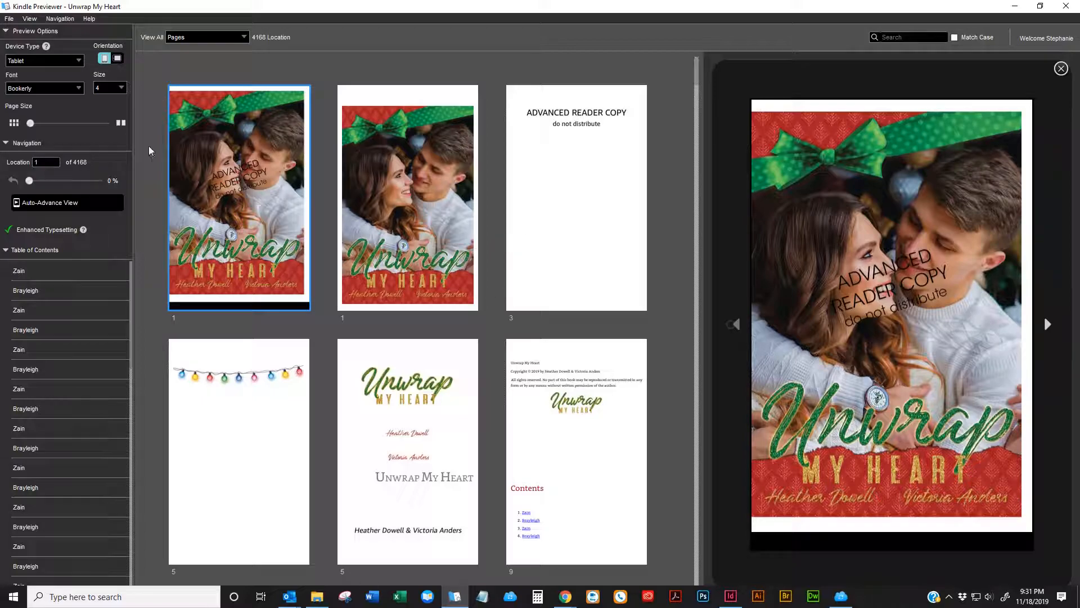
scroll(588, 315, "down", 15)
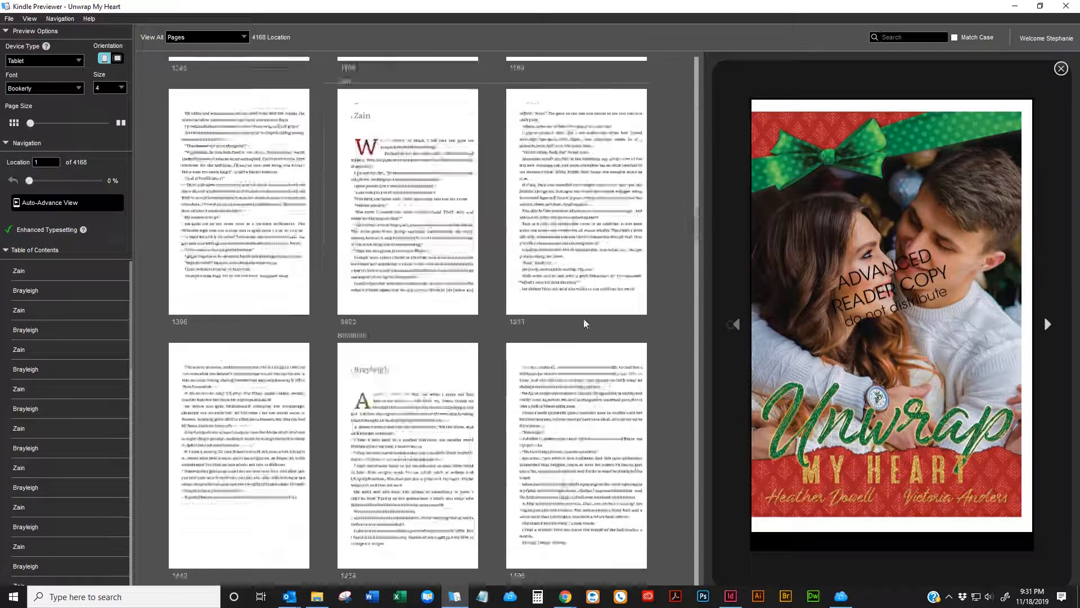
scroll(585, 324, "down", 20)
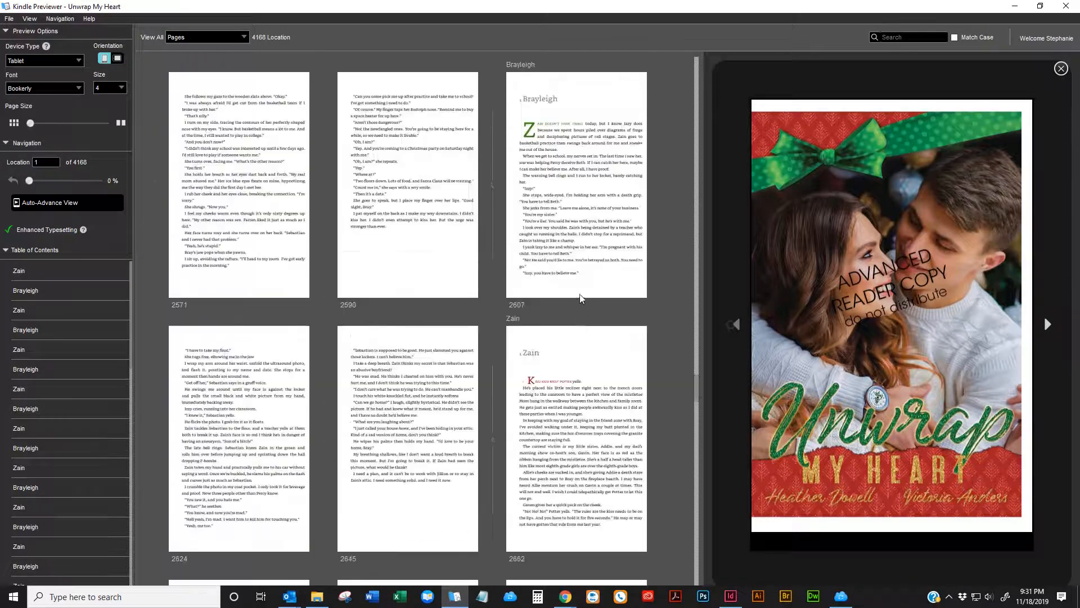
scroll(581, 298, "up", 7)
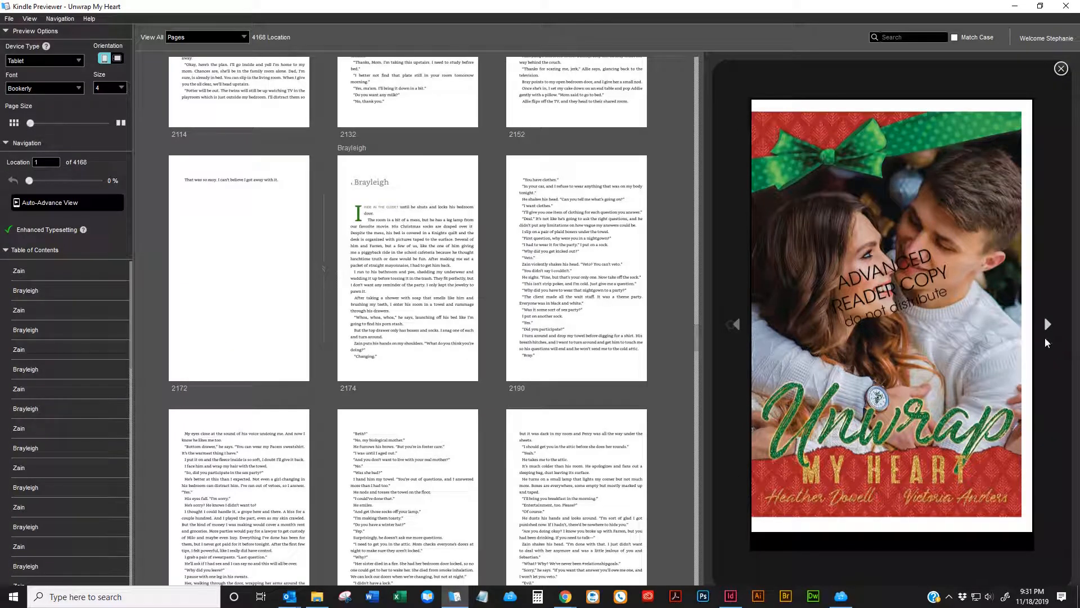
- Page through the front matter from the cover to the title page and examine the alignment of the Unwrap My Heart title text
left_click(1047, 326)
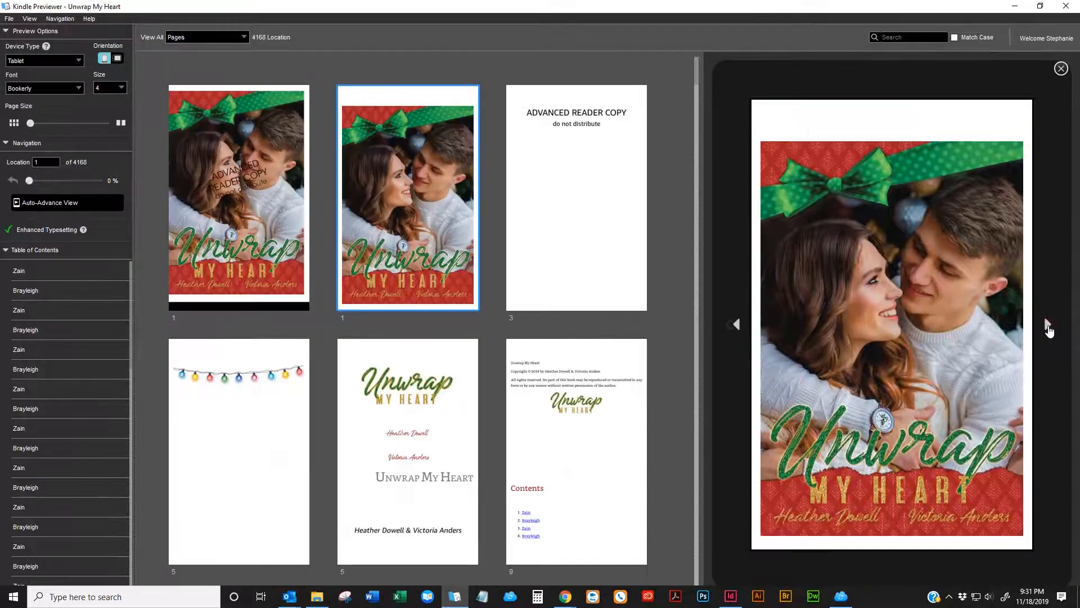
left_click(1047, 326)
left_click(1048, 326)
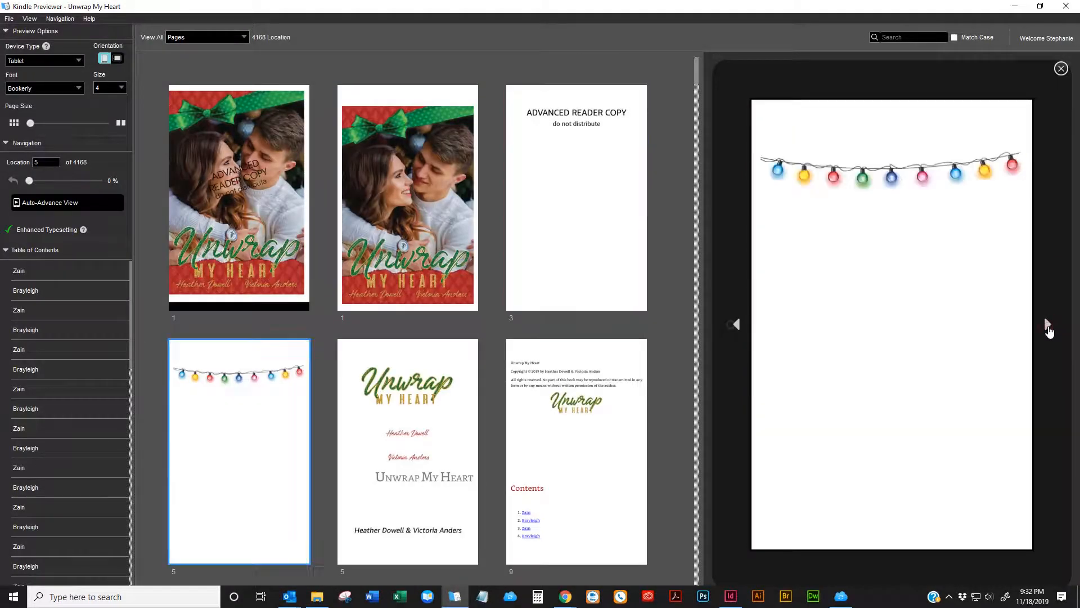
left_click(1048, 327)
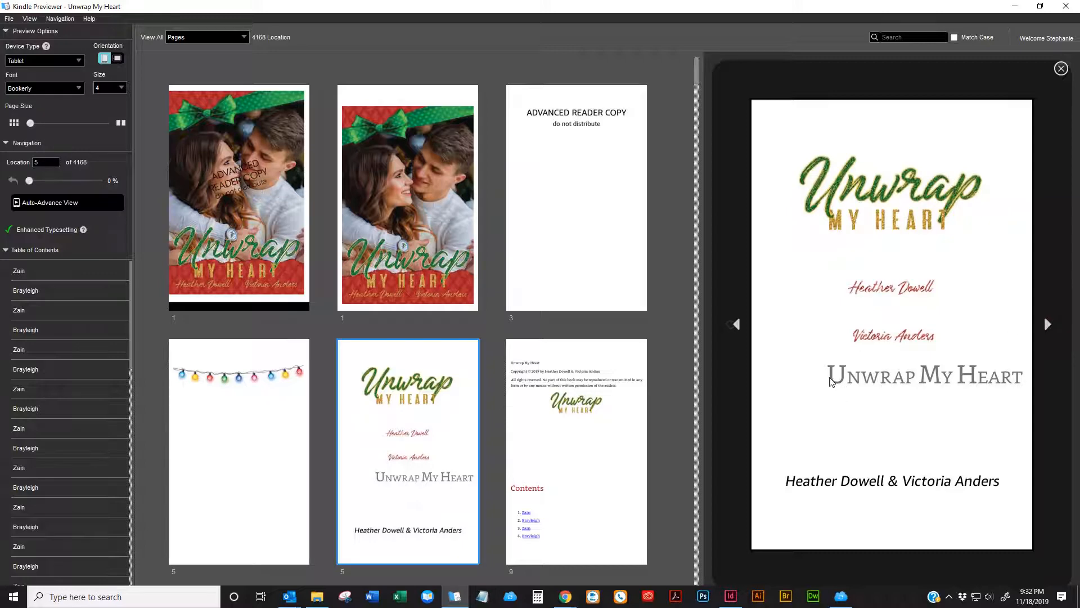
left_click_drag(833, 382, 997, 378)
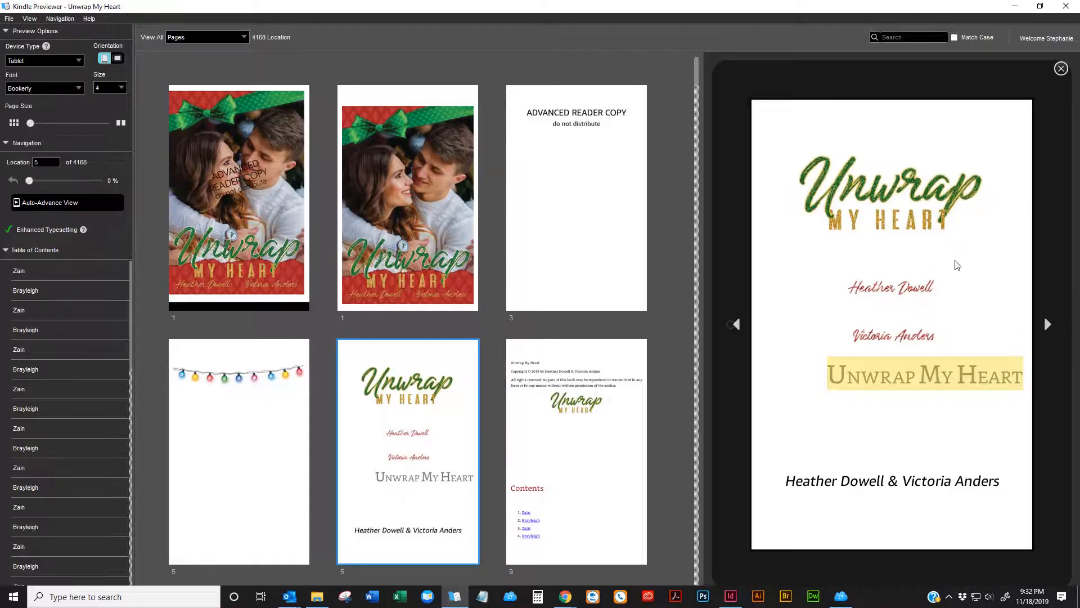
- Page through the copyright and contents pages to the Dear Reader letter and examine its paragraph indents
left_click(1048, 325)
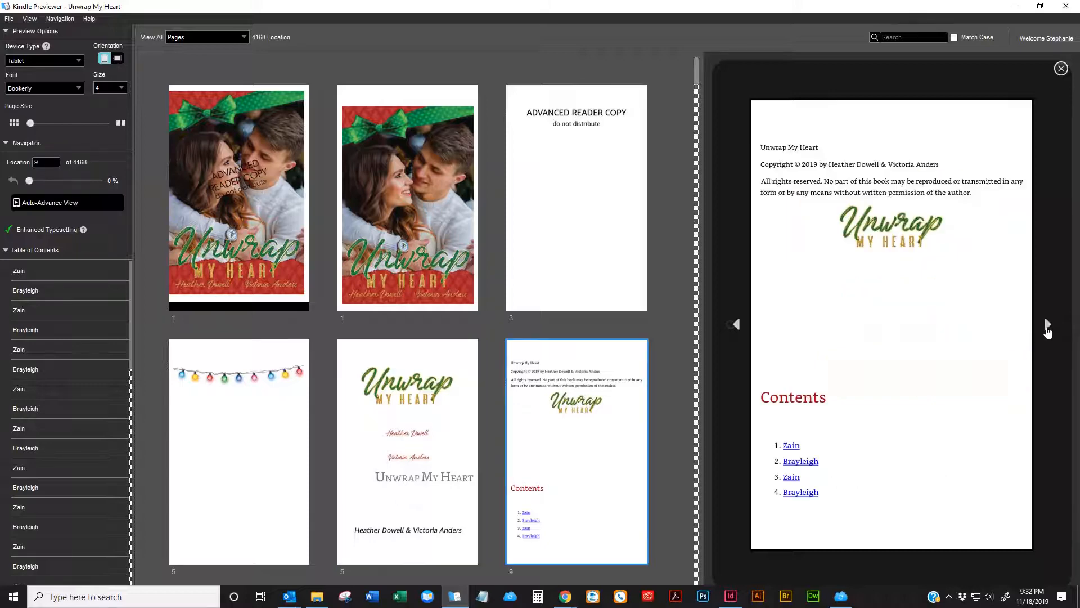
left_click(1047, 326)
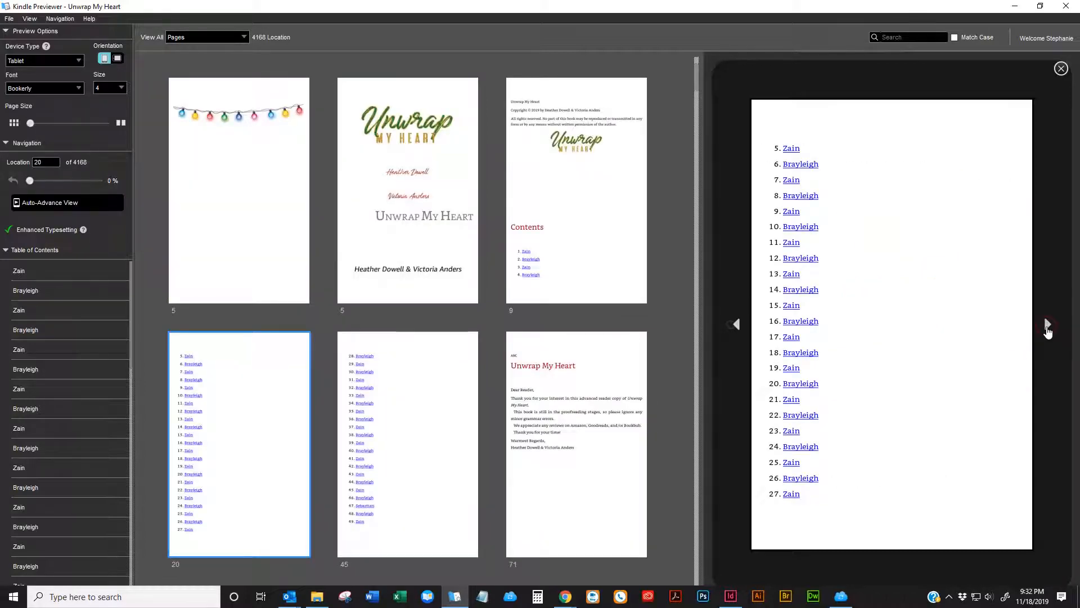
left_click(1047, 326)
left_click(1047, 325)
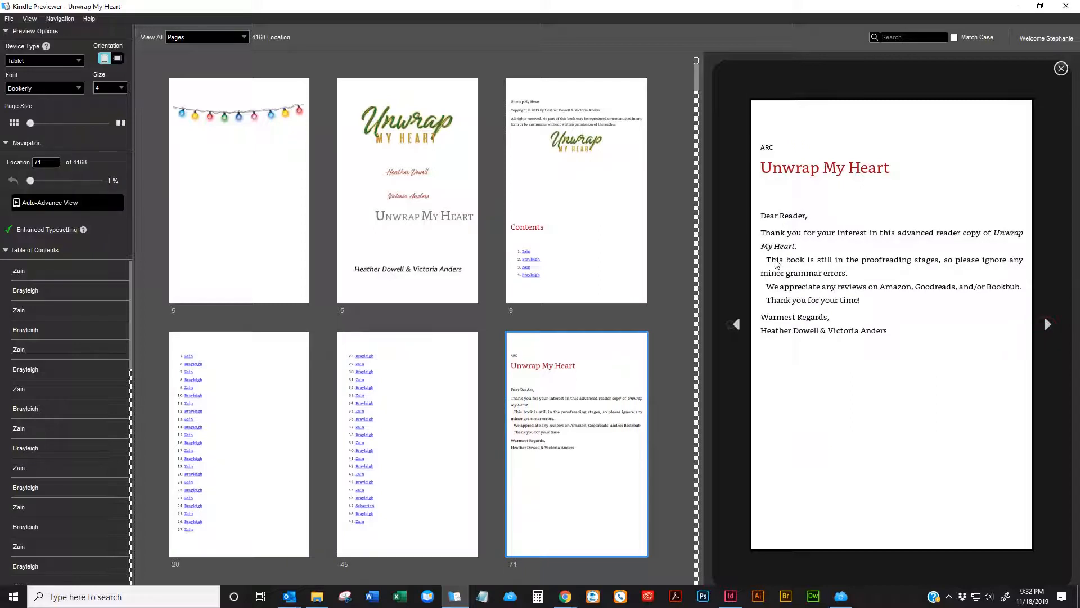
left_click_drag(764, 259, 861, 303)
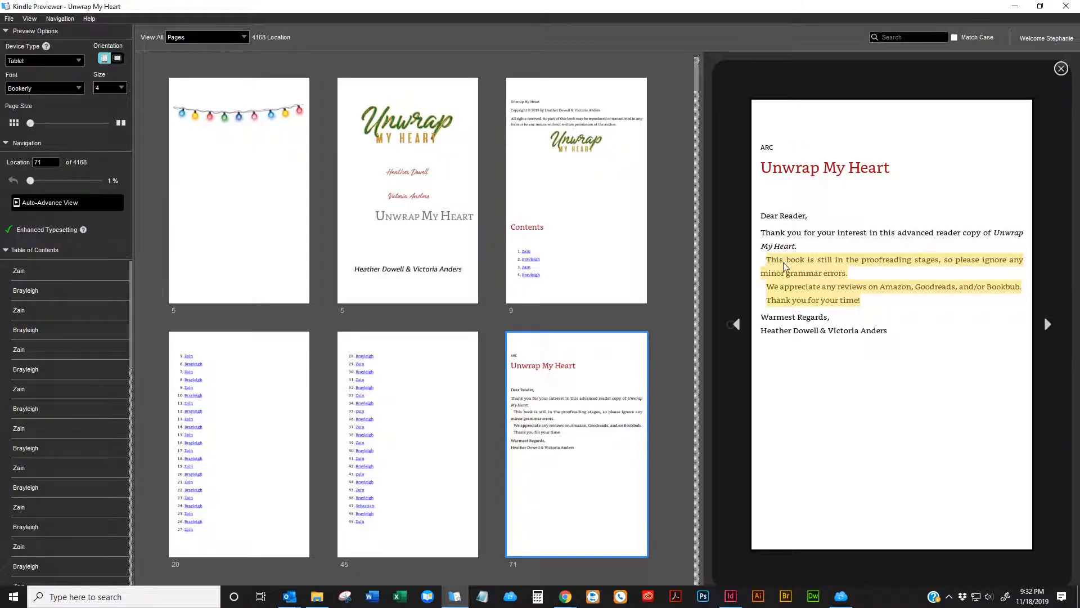
left_click(769, 293)
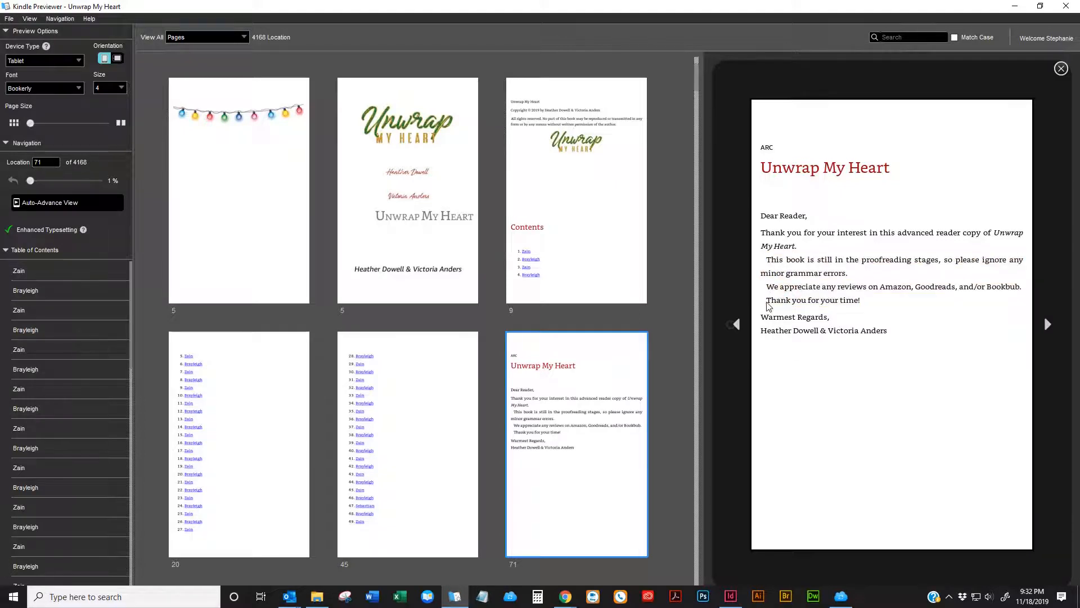
double_click(770, 303)
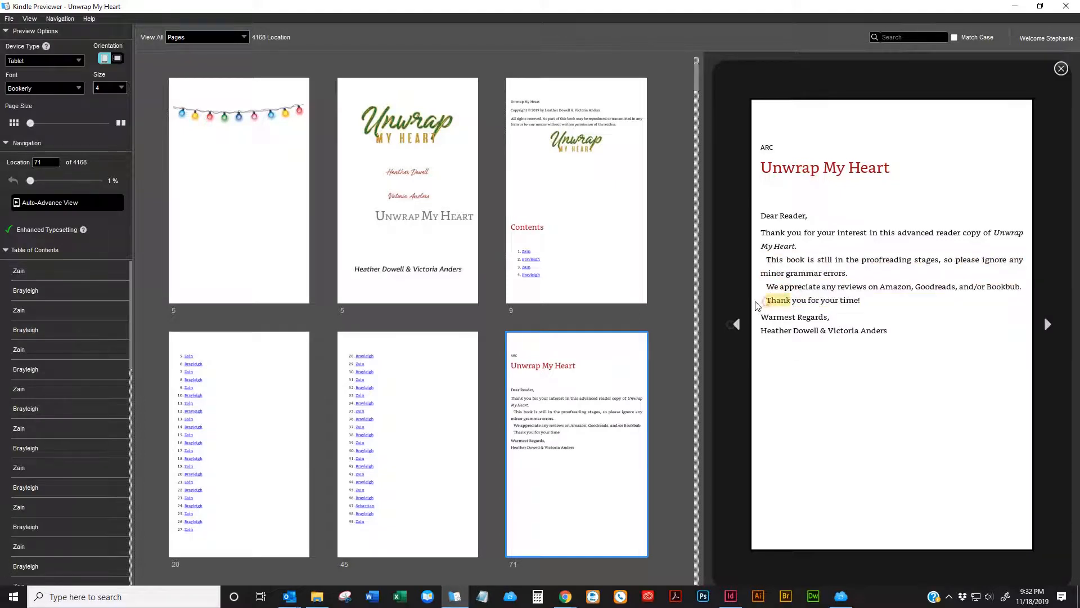
left_click(764, 262)
- Examine the first chapter's numbered heading, and check the scene break ornament at location 134
left_click(1046, 326)
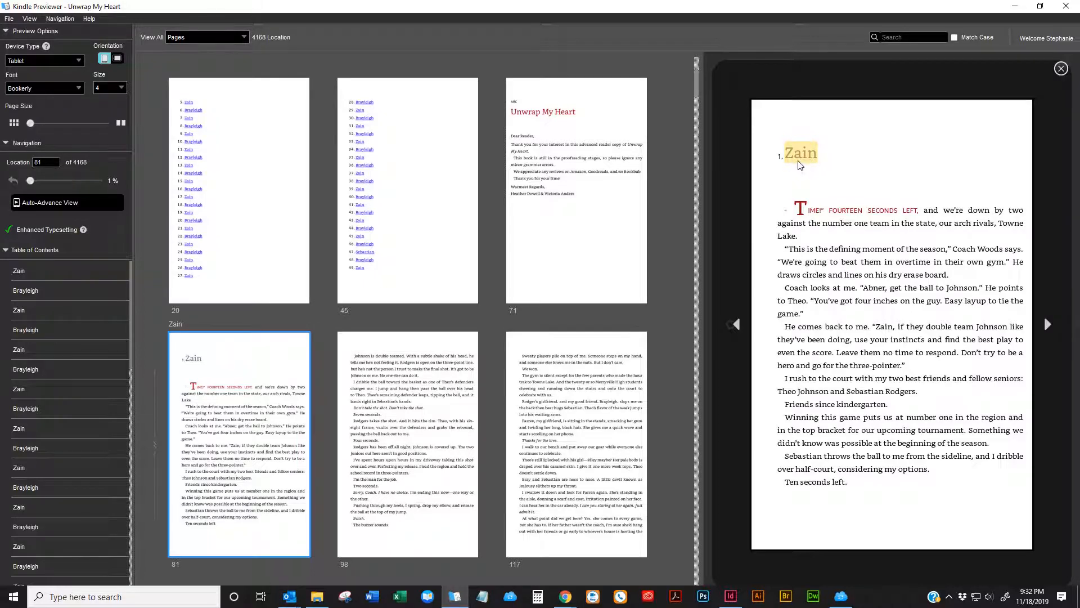
left_click(817, 155)
double_click(787, 157)
left_click(1047, 326)
left_click(1046, 326)
left_click(1047, 326)
left_click(1046, 326)
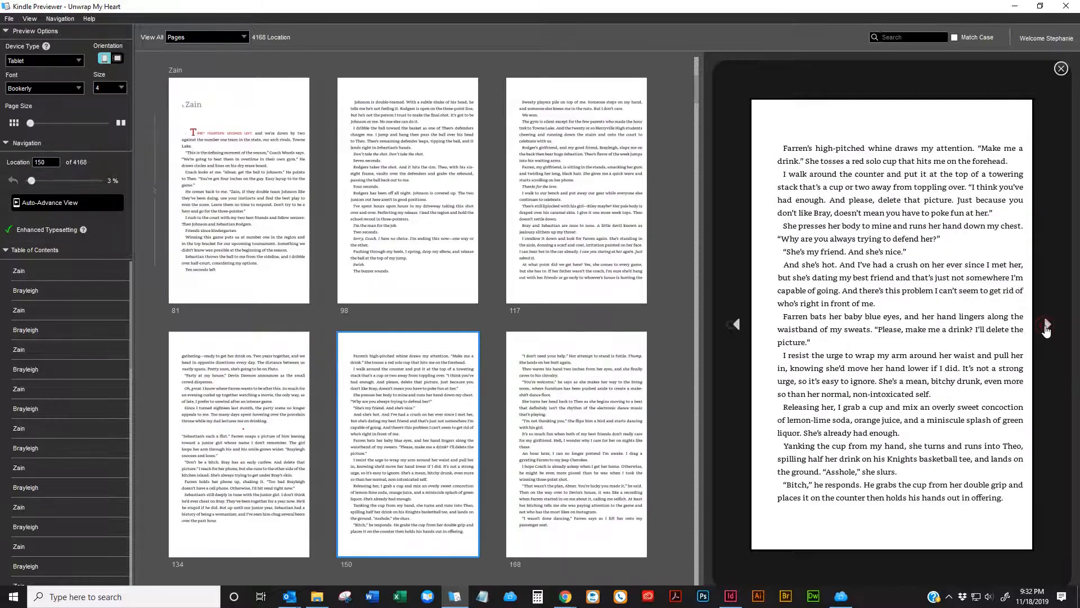
left_click(736, 326)
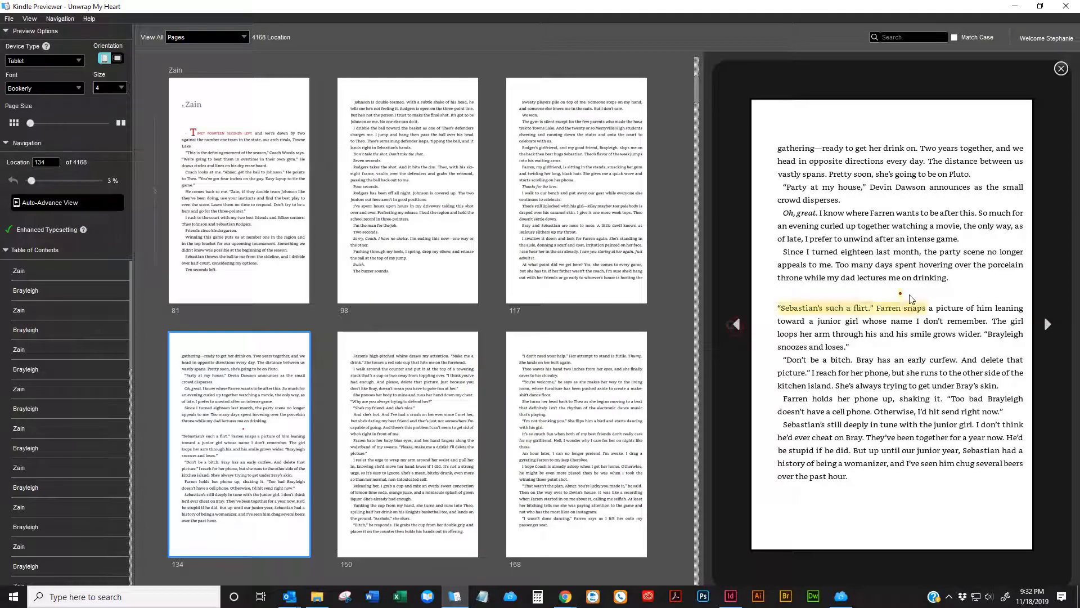
left_click(899, 295)
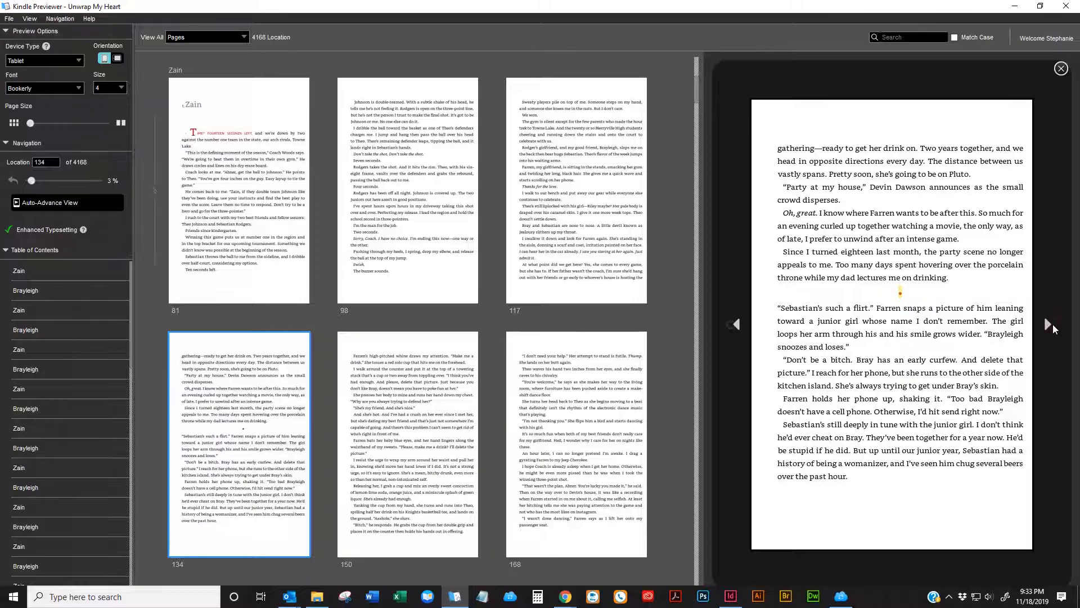
- Page through the following chapters to location 570 to check the text flow, chapter openings and text-message formatting
left_click(1048, 325)
left_click(1048, 326)
left_click(1047, 325)
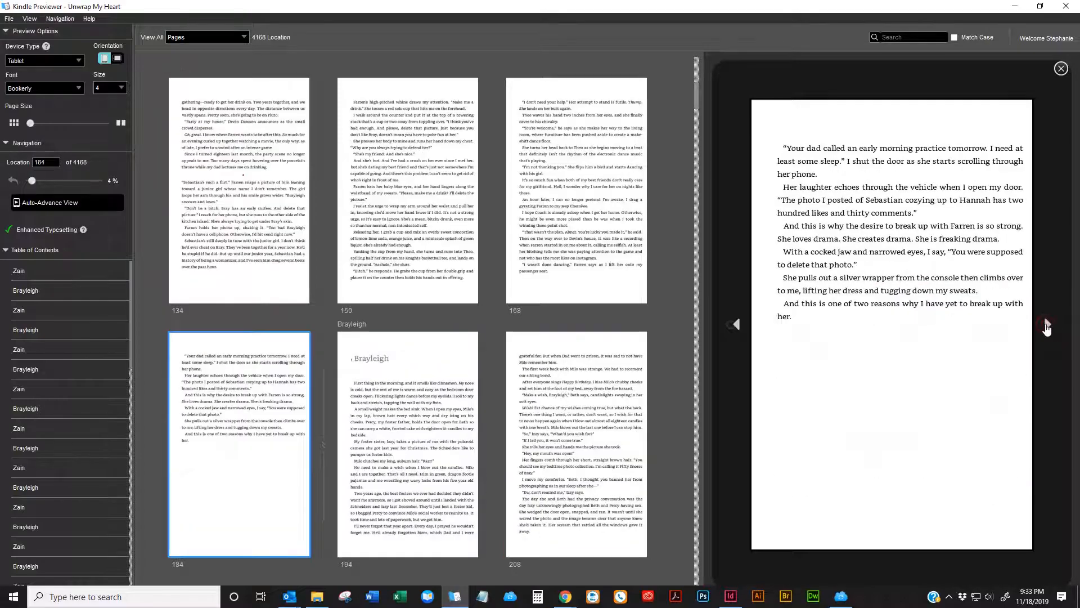
left_click(1047, 325)
left_click(1047, 326)
left_click(1047, 327)
left_click(1047, 326)
left_click(1047, 327)
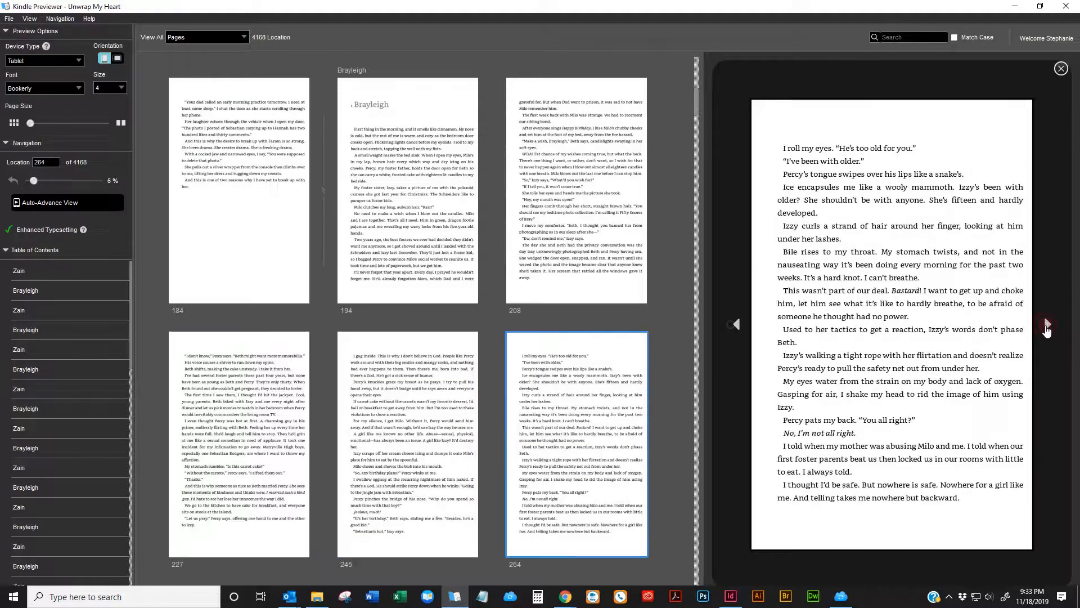
left_click(1048, 326)
left_click(1047, 326)
left_click(1047, 327)
left_click(1048, 326)
left_click(1048, 327)
left_click(1048, 327)
left_click(1047, 327)
left_click(1048, 327)
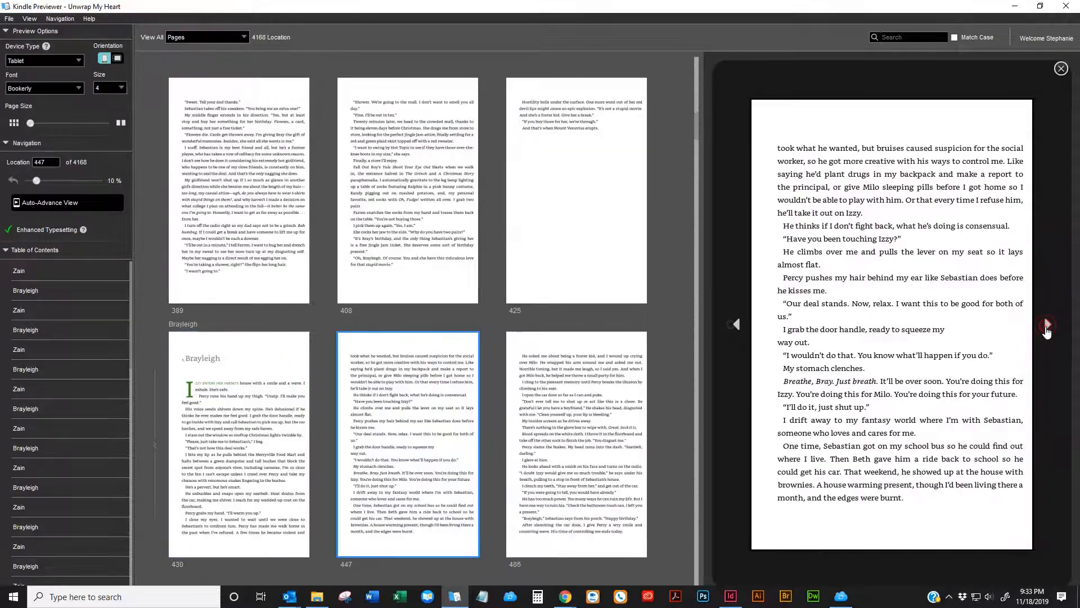
left_click(1048, 326)
left_click(1048, 326)
left_click(1047, 326)
left_click(1048, 327)
left_click(1047, 327)
left_click(1047, 326)
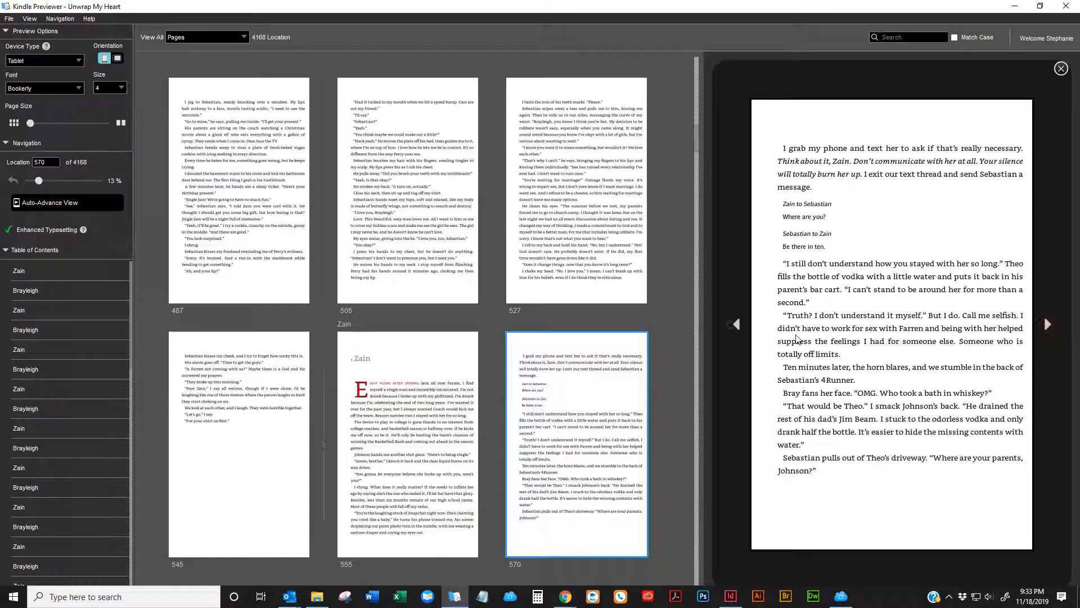
- Examine the drop cap and coloured opening words of the chapter at location 555, and return to location 570
left_click(736, 324)
left_click_drag(805, 212, 911, 205)
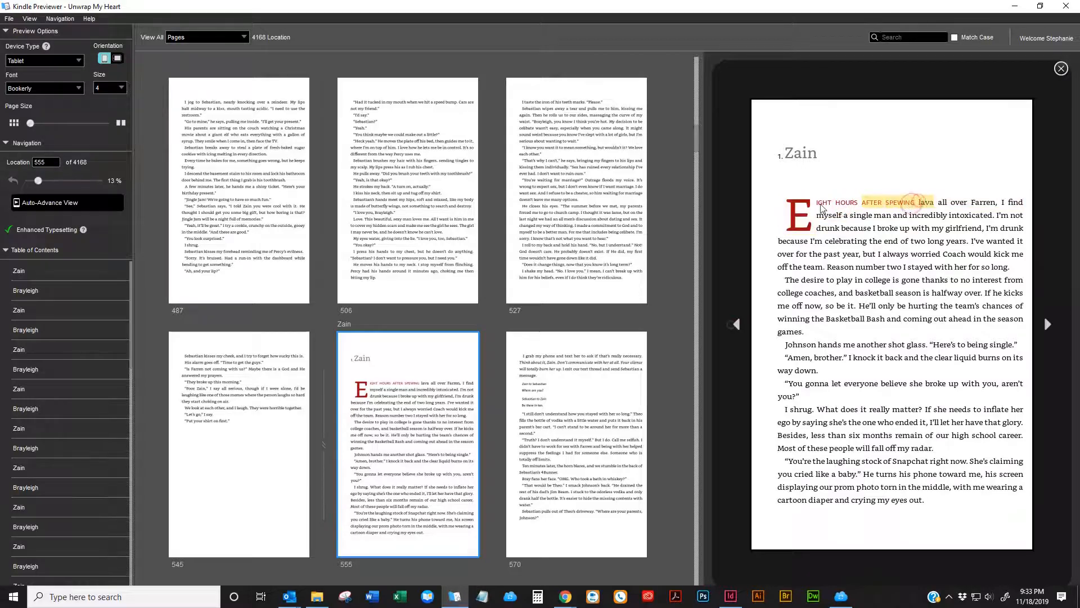
left_click_drag(784, 212, 838, 218)
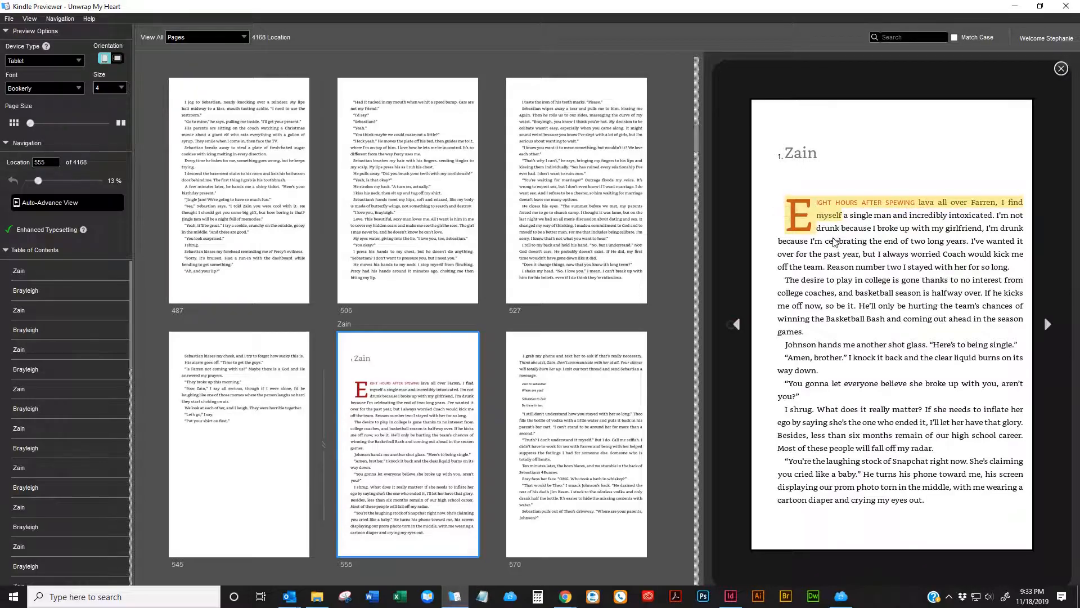
left_click(894, 212)
left_click_drag(784, 213, 812, 221)
left_click(819, 223)
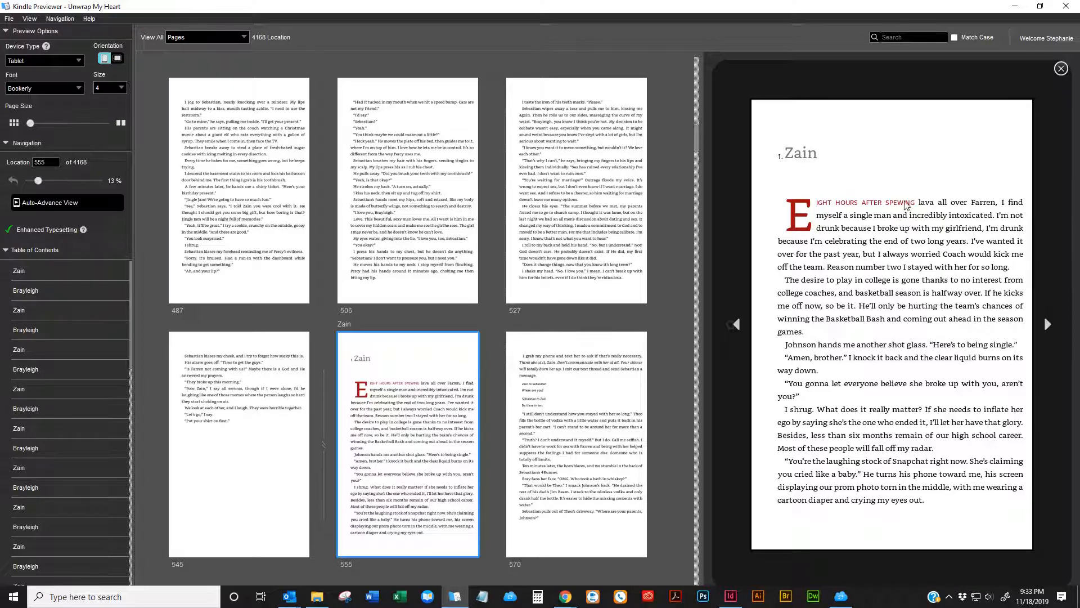
left_click_drag(916, 203, 823, 204)
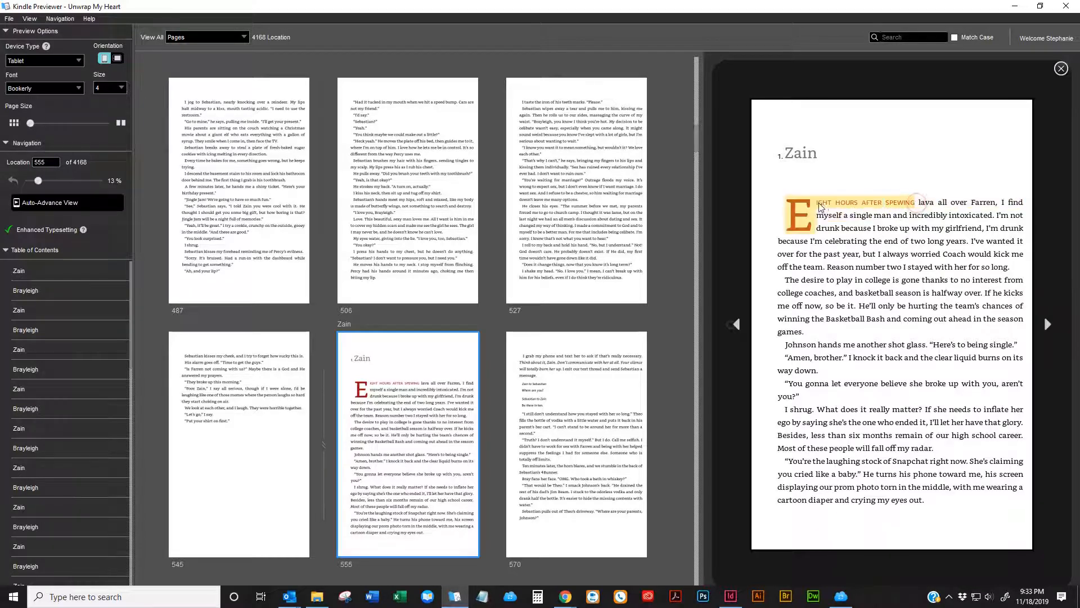
left_click(842, 203)
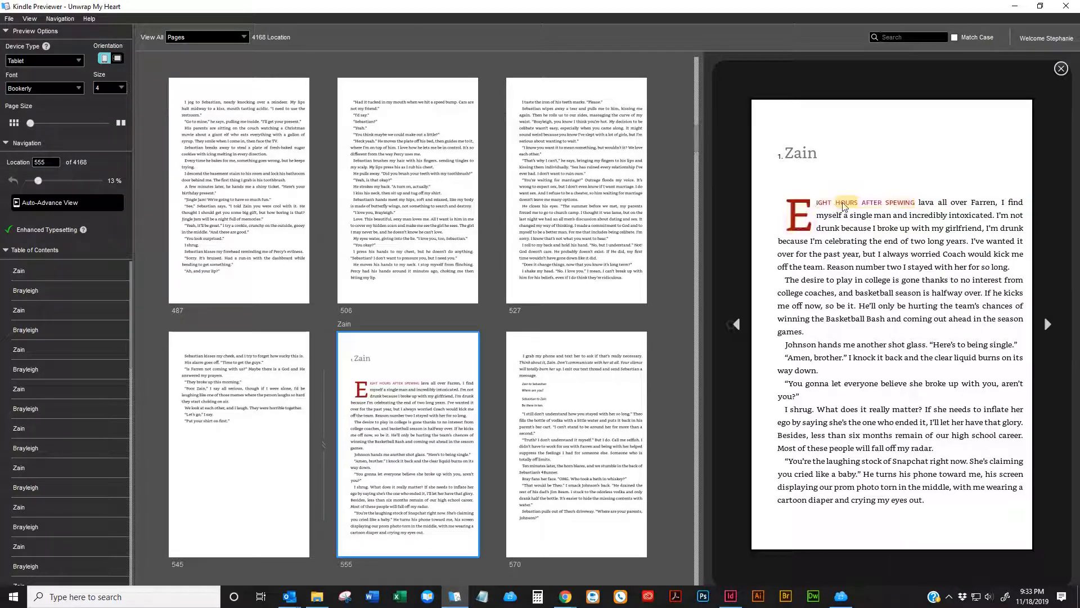
left_click(897, 201)
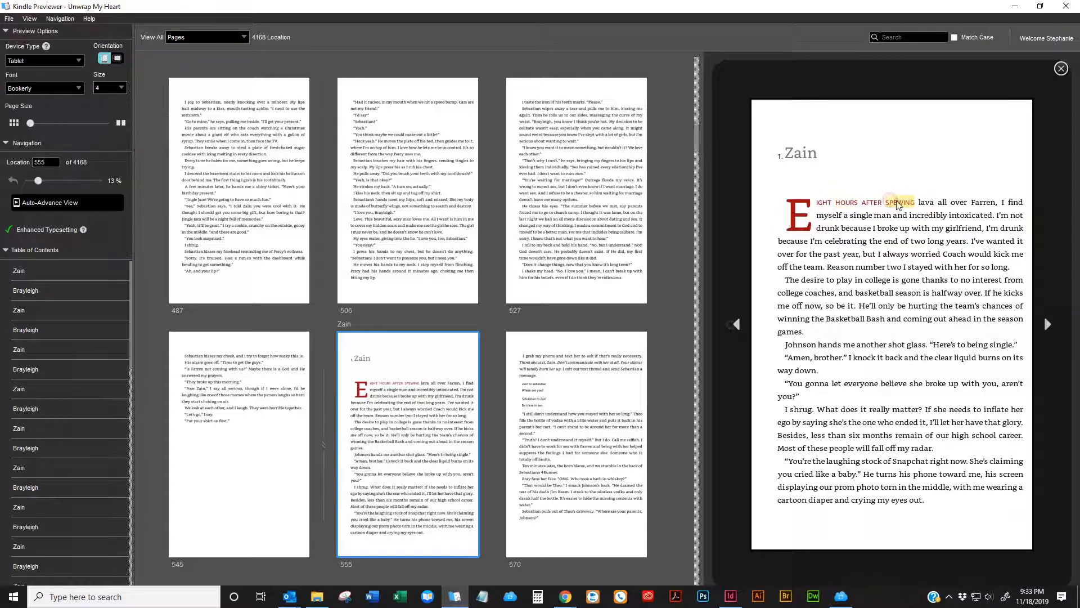
left_click(798, 213)
left_click(827, 216)
left_click(807, 212)
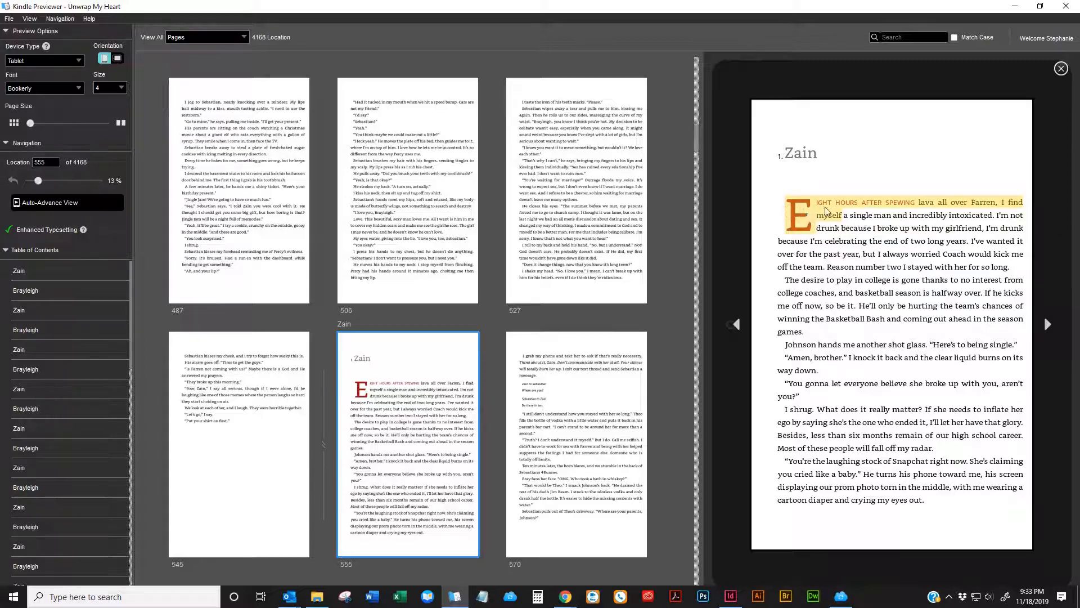
left_click(818, 205)
left_click(848, 236)
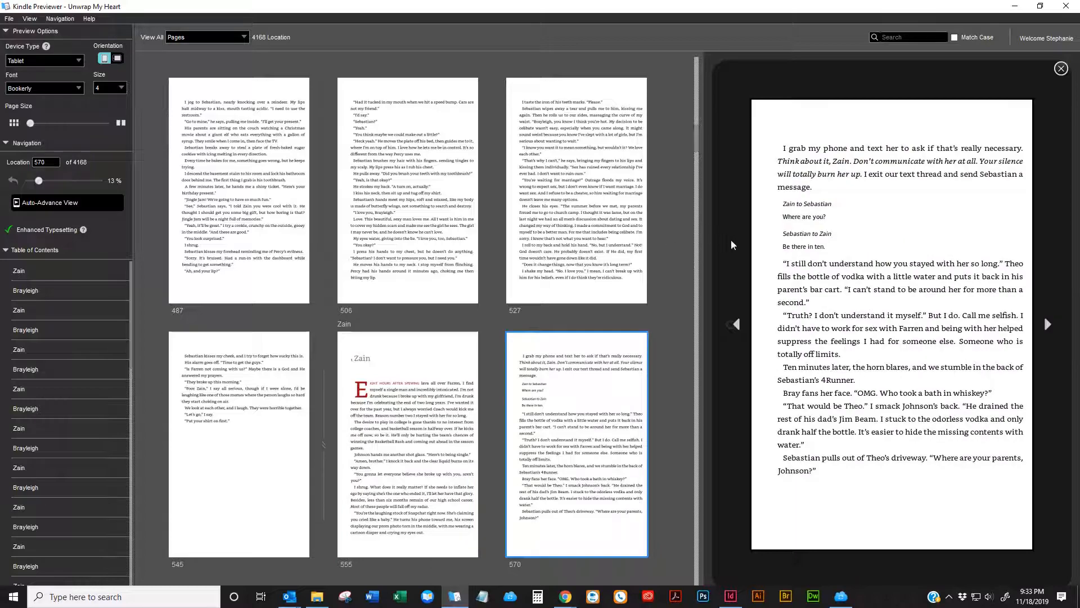
- Skim the page thumbnails further into the book and return to the cover thumbnails
scroll(605, 320, "down", 10)
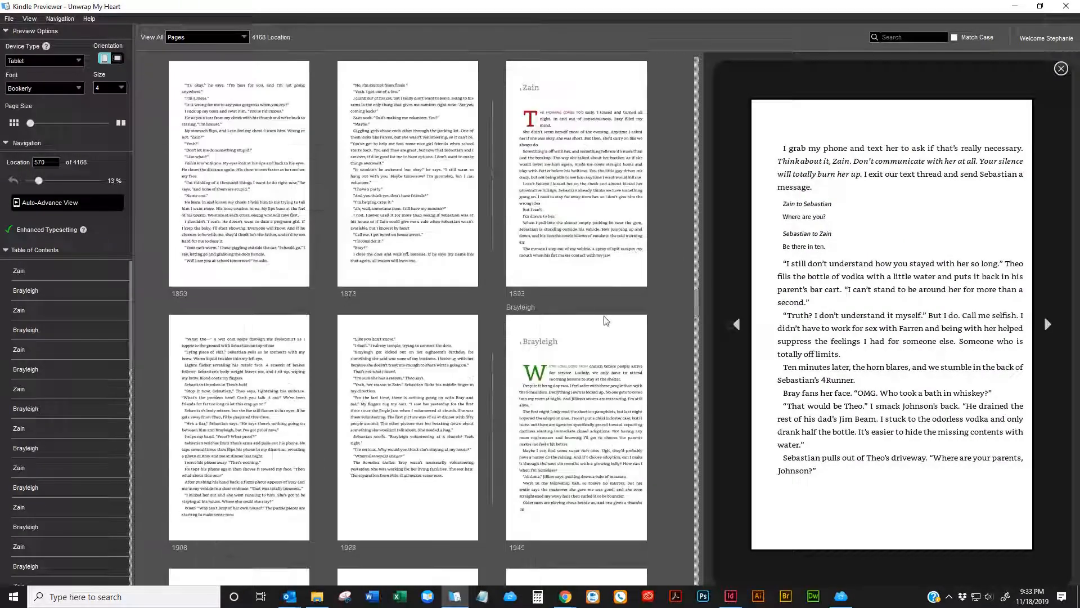
scroll(606, 320, "up", 15)
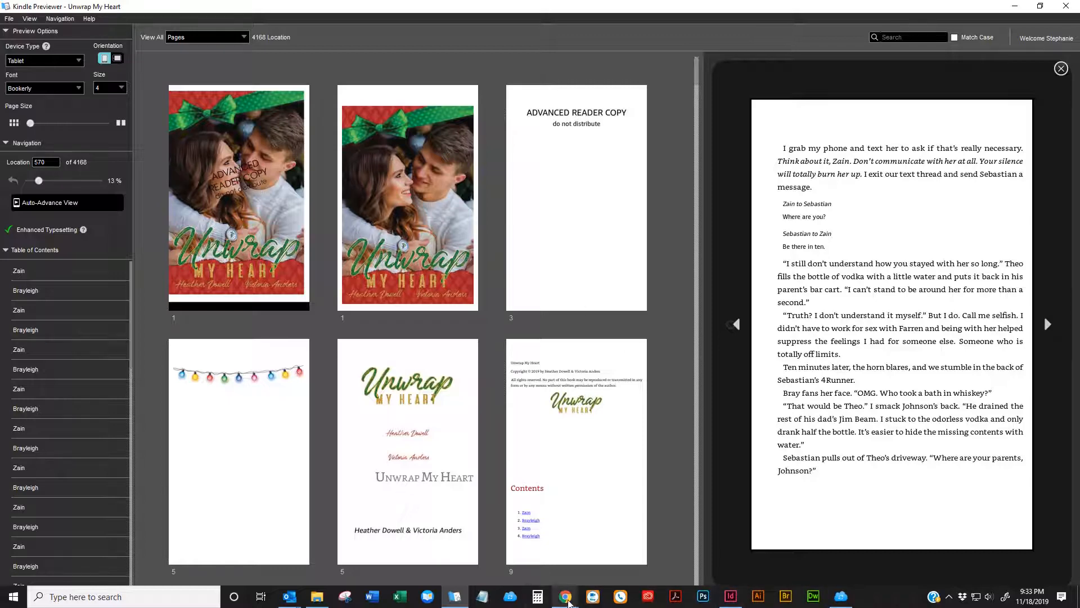
mouse_move(567, 601)
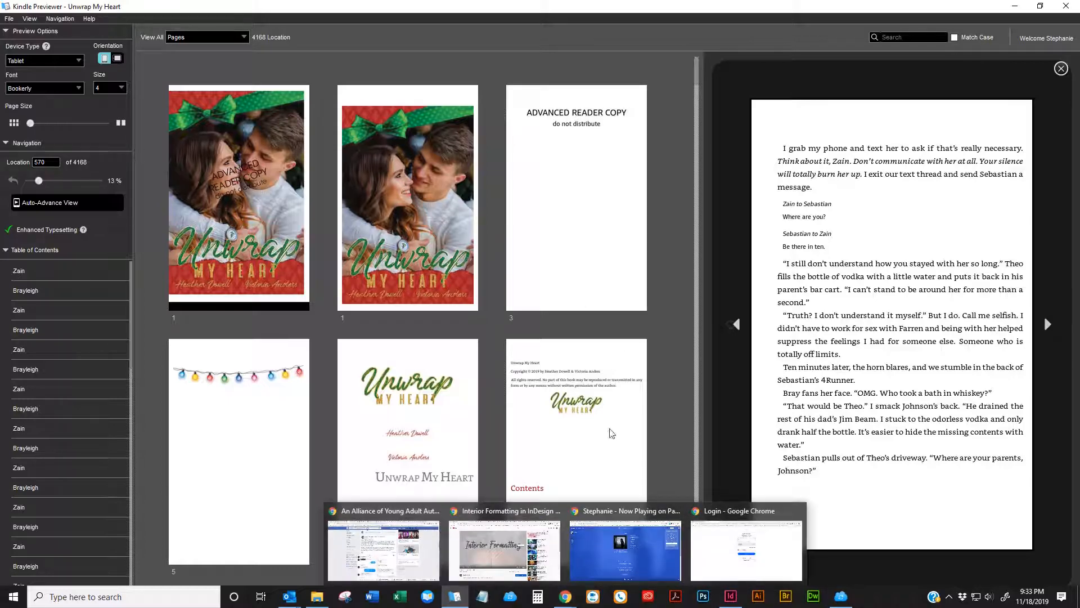